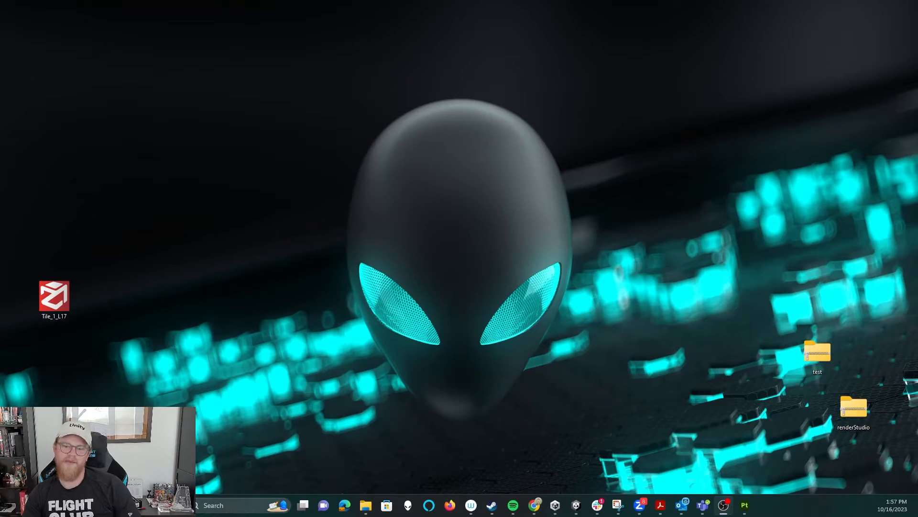
# Open Pixyz Studio and import the CAD file Radial Engine - Copy.step from the 01_radial-aircraft-engine folder.
pyautogui.click(224, 505)
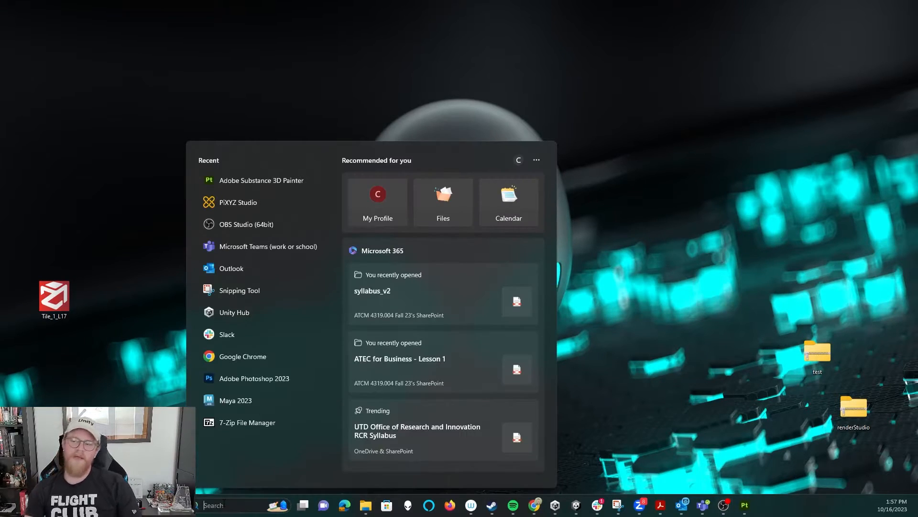
pyautogui.click(248, 201)
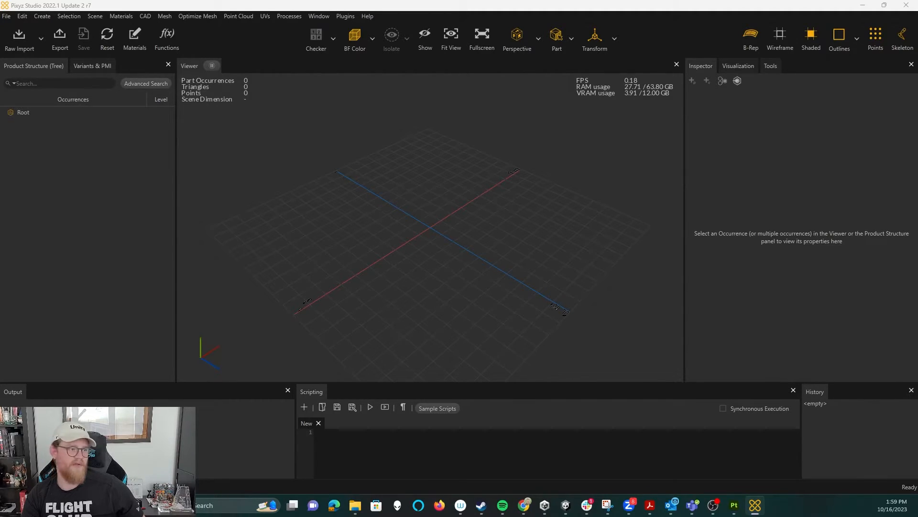
pyautogui.click(19, 39)
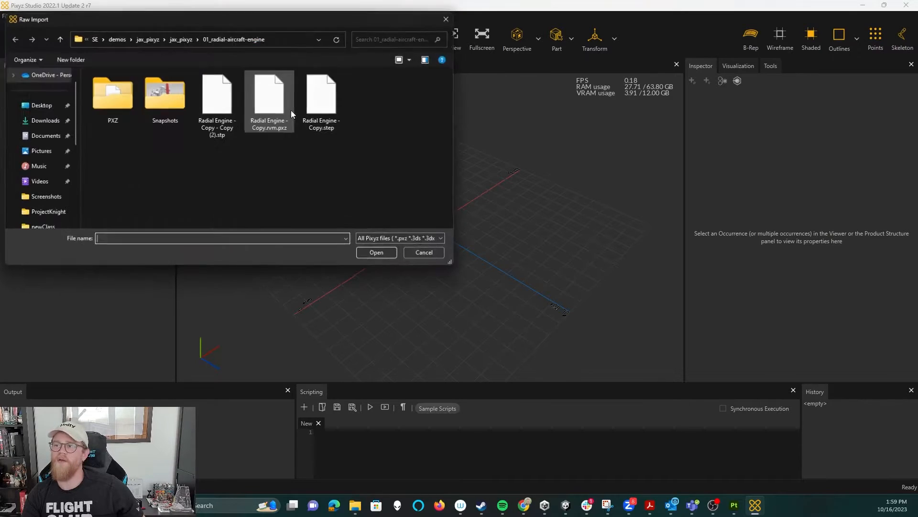
pyautogui.click(320, 100)
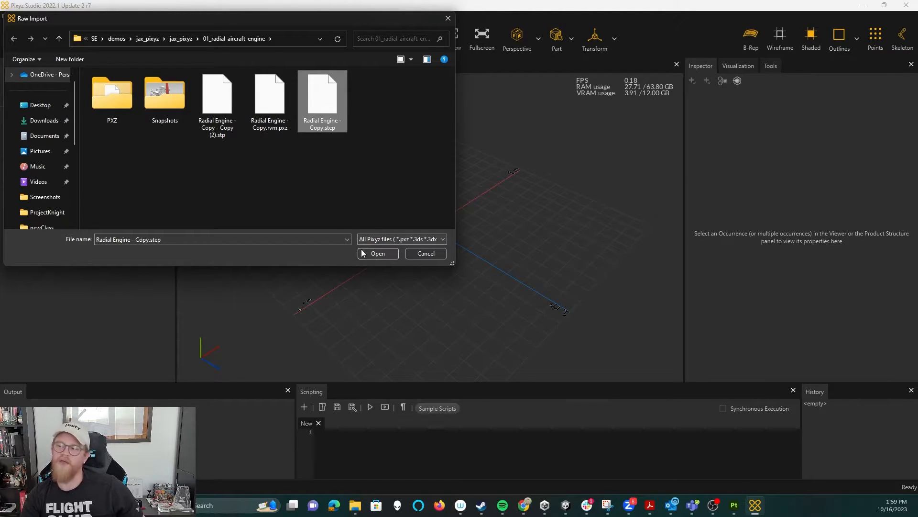
pyautogui.click(375, 254)
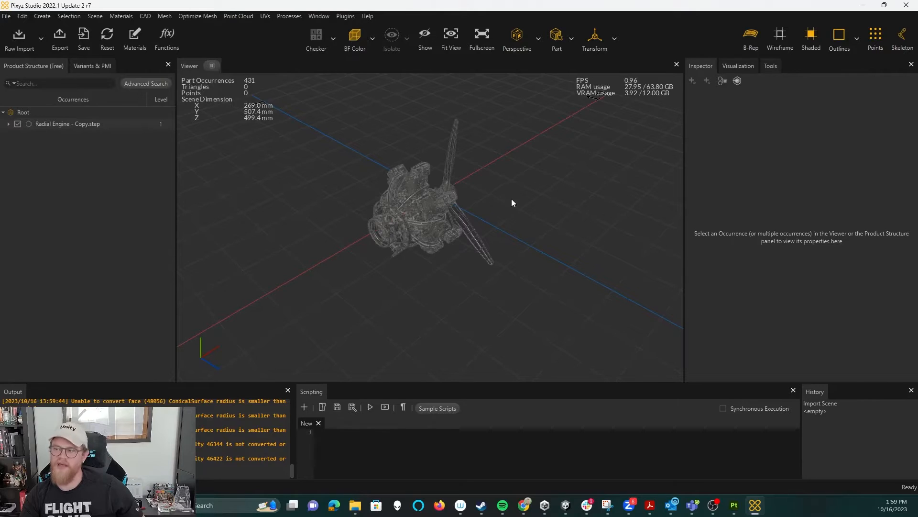
# Run Repair CAD on the whole imported engine with a tolerance of 0.1 mm.
pyautogui.keyDown('alt'); pyautogui.moveTo(548, 195); pyautogui.dragTo(470, 174); pyautogui.keyUp('alt')
pyautogui.scroll(4, 452, 183)
pyautogui.keyDown('alt'); pyautogui.moveTo(469, 174); pyautogui.dragTo(487, 199, button='right'); pyautogui.keyUp('alt')
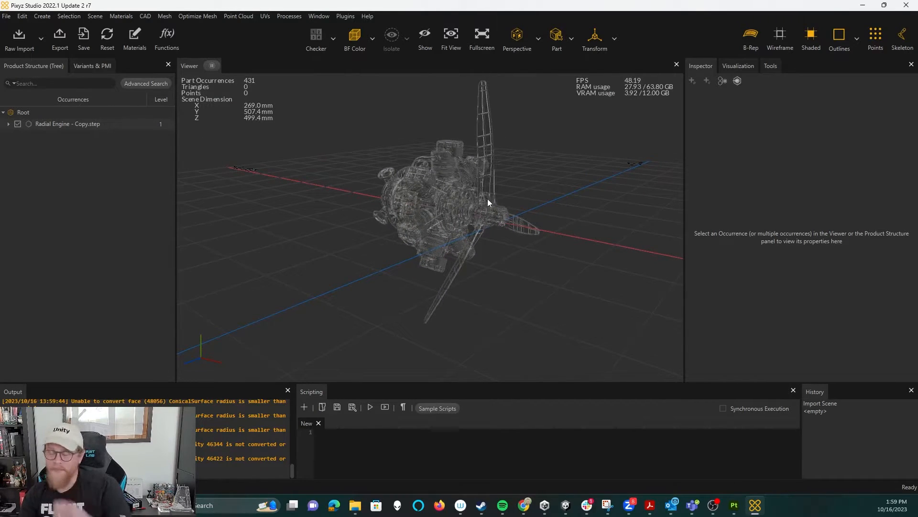
pyautogui.keyDown('alt'); pyautogui.moveTo(539, 197); pyautogui.dragTo(532, 180); pyautogui.keyUp('alt')
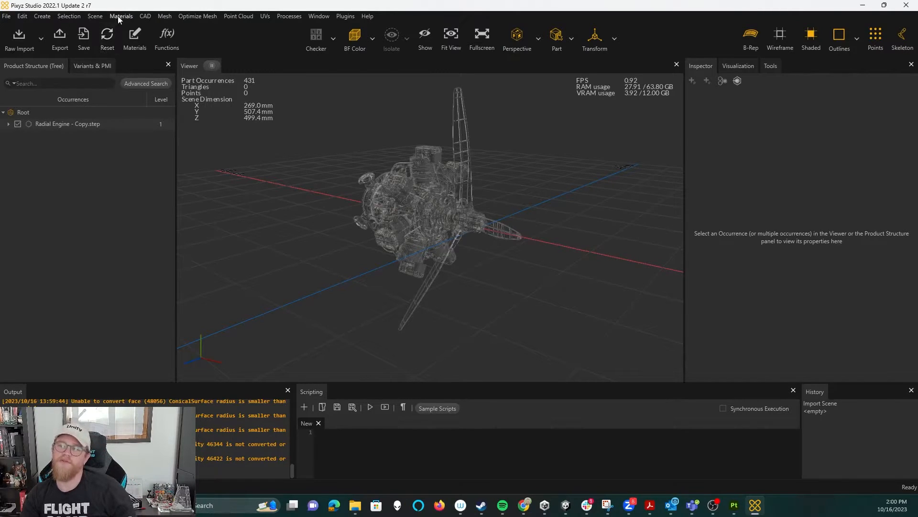
pyautogui.click(148, 19)
pyautogui.click(154, 28)
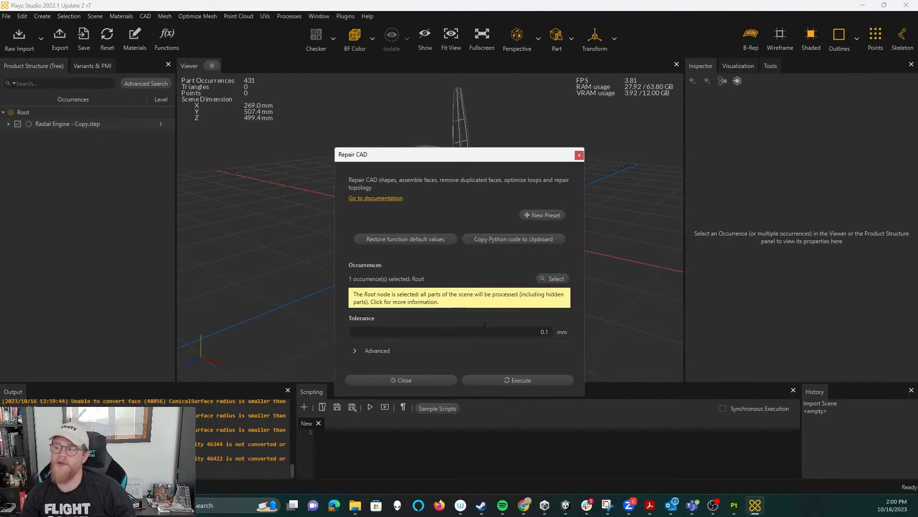
pyautogui.click(520, 380)
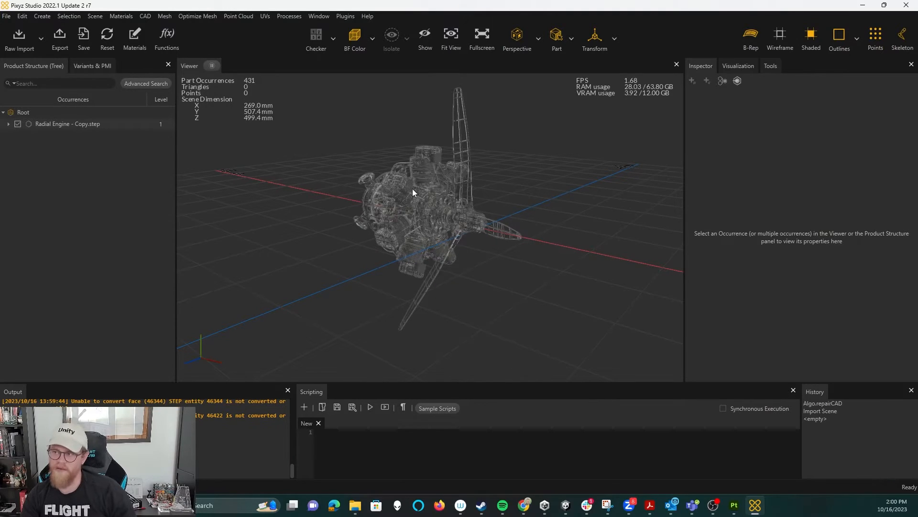
# Tessellate the Root occurrence with the Medium preset, 0.2 mm max sag, normals created and UV mode No UV.
pyautogui.click(102, 112)
pyautogui.click(164, 16)
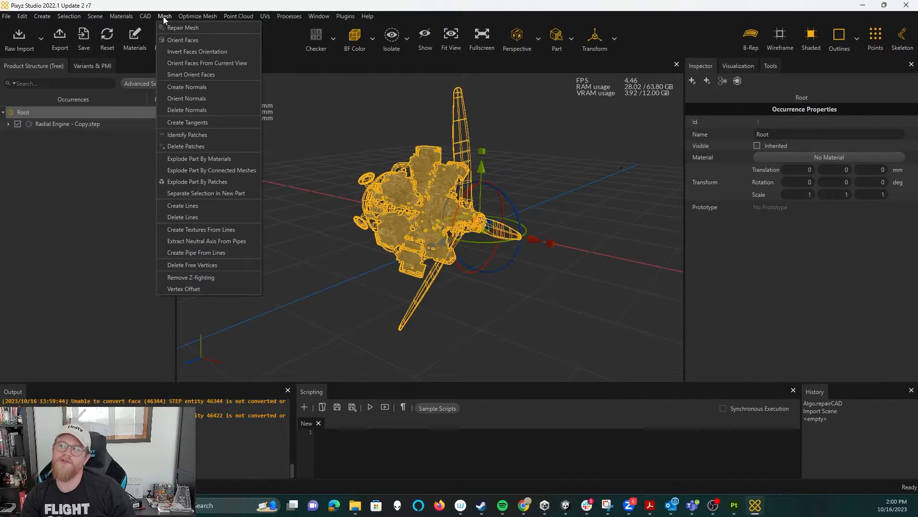
pyautogui.moveTo(145, 16)
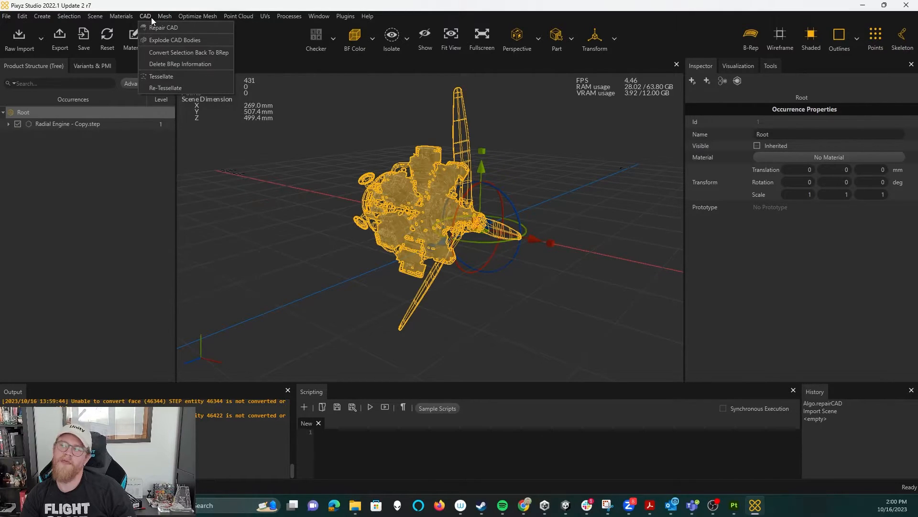
pyautogui.click(161, 77)
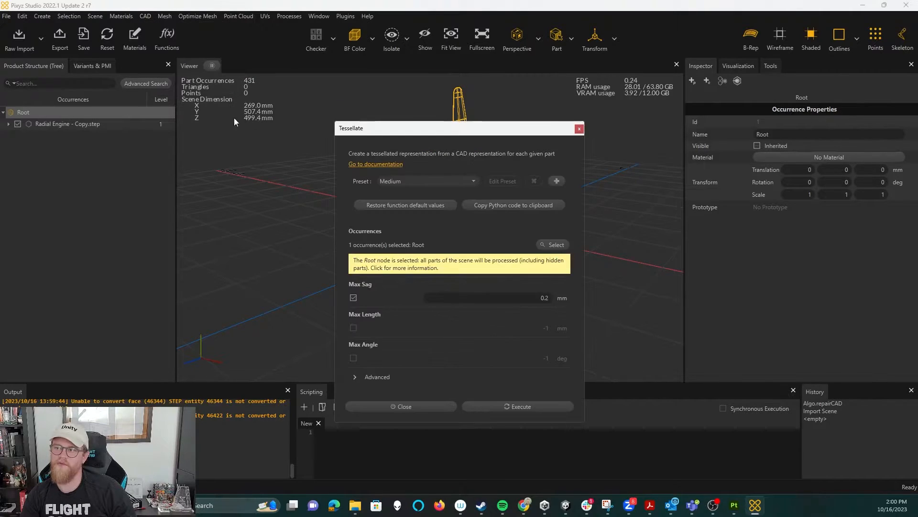
pyautogui.click(388, 377)
pyautogui.scroll(-1, 388, 377)
pyautogui.moveTo(450, 126); pyautogui.dragTo(516, 36)
pyautogui.click(555, 302)
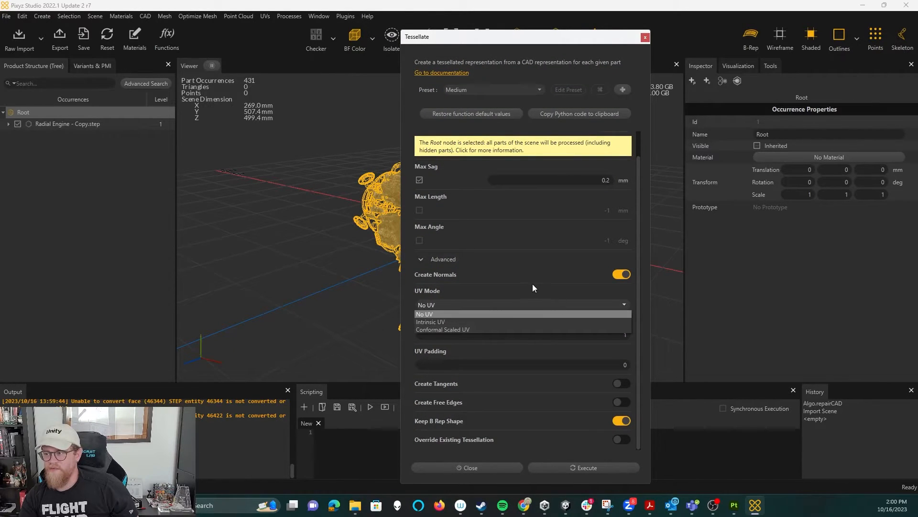
pyautogui.click(422, 285)
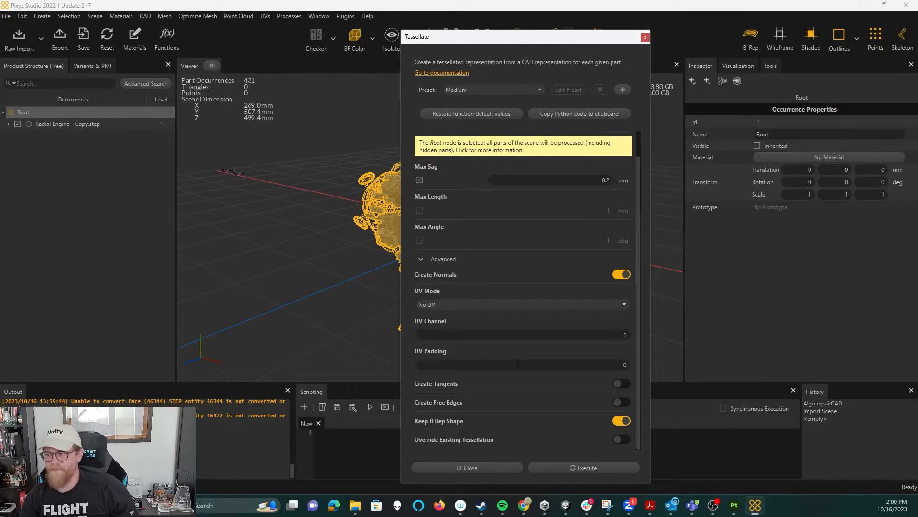
pyautogui.click(587, 467)
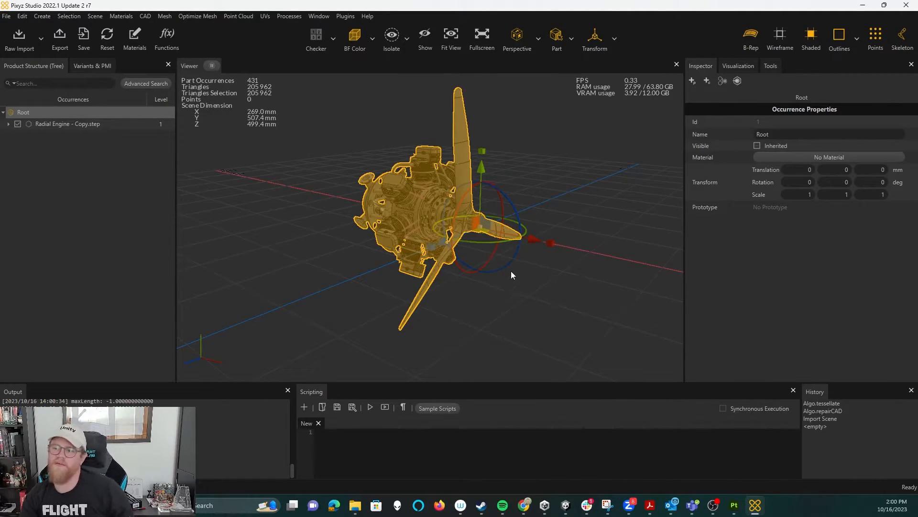
# Run Repair Mesh on the tessellated Root occurrence.
pyautogui.moveTo(366, 185); pyautogui.dragTo(564, 222)
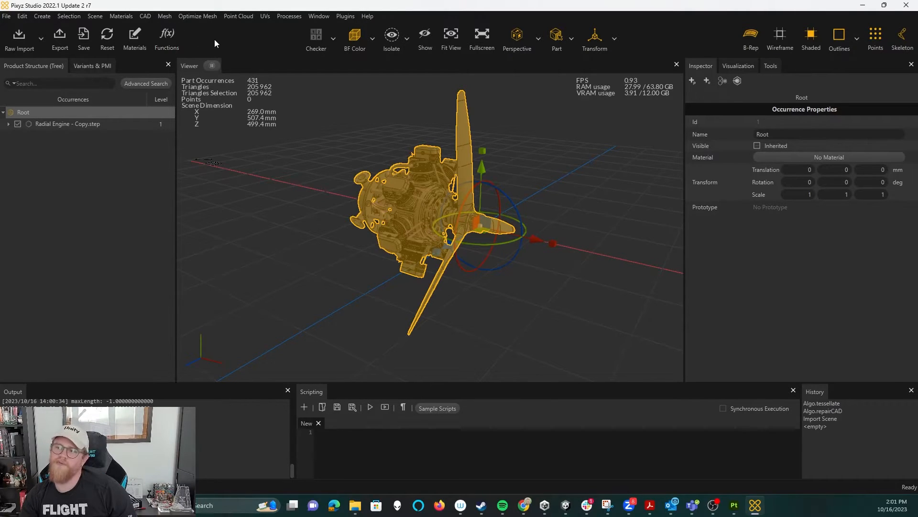
pyautogui.click(146, 17)
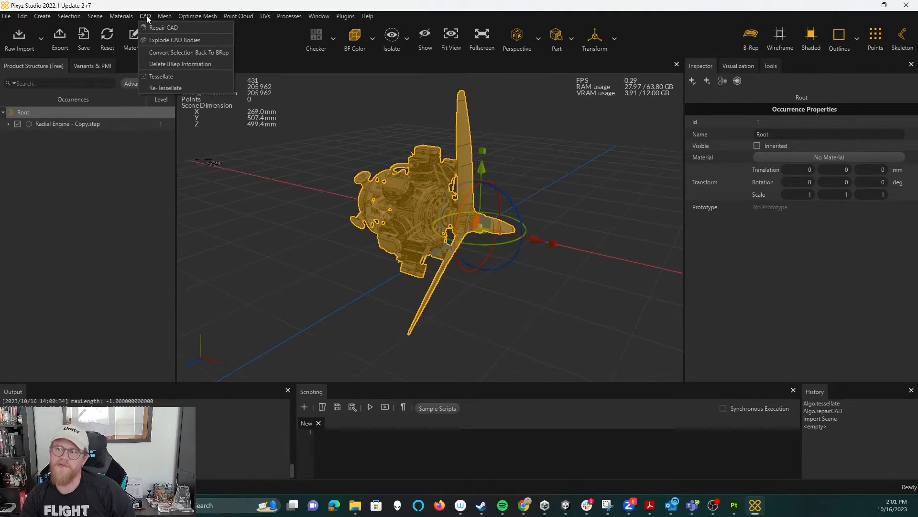
pyautogui.moveTo(165, 17)
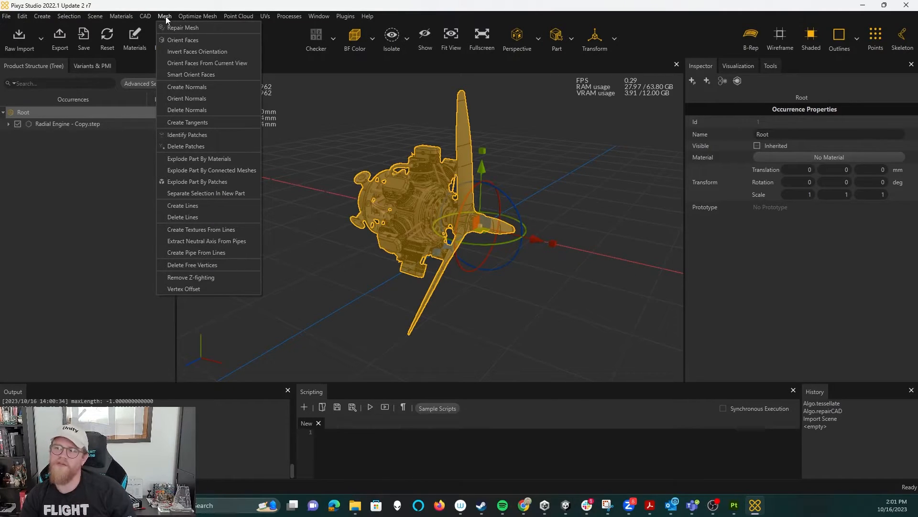
pyautogui.click(181, 27)
pyautogui.click(522, 376)
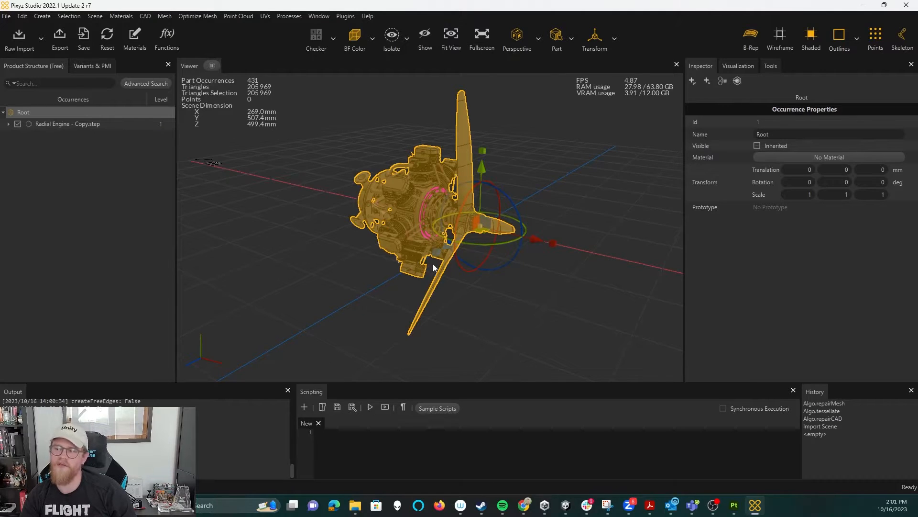
# Remove through holes up to 15 mm in diameter from all parts under Root.
pyautogui.moveTo(433, 202)
pyautogui.mouseDown()
pyautogui.moveTo(377, 167)
pyautogui.moveTo(435, 194)
pyautogui.mouseUp()
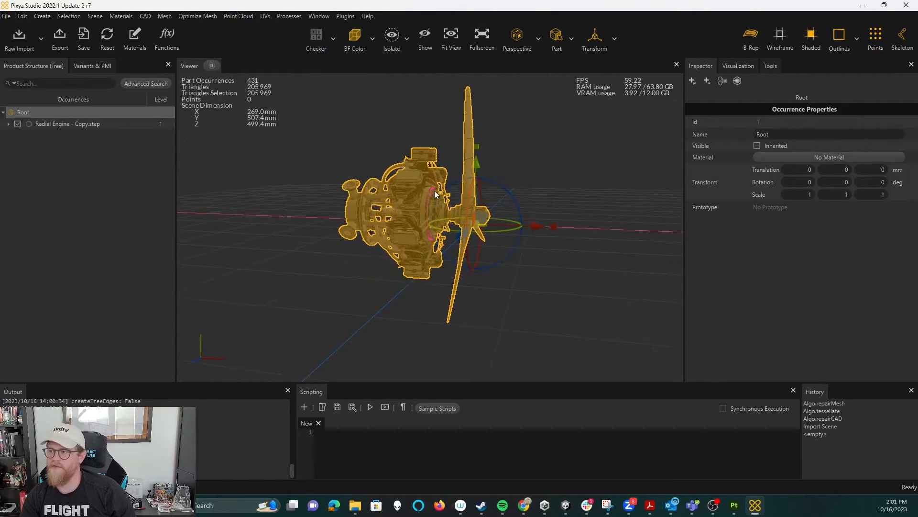
pyautogui.click(164, 15)
pyautogui.click(203, 27)
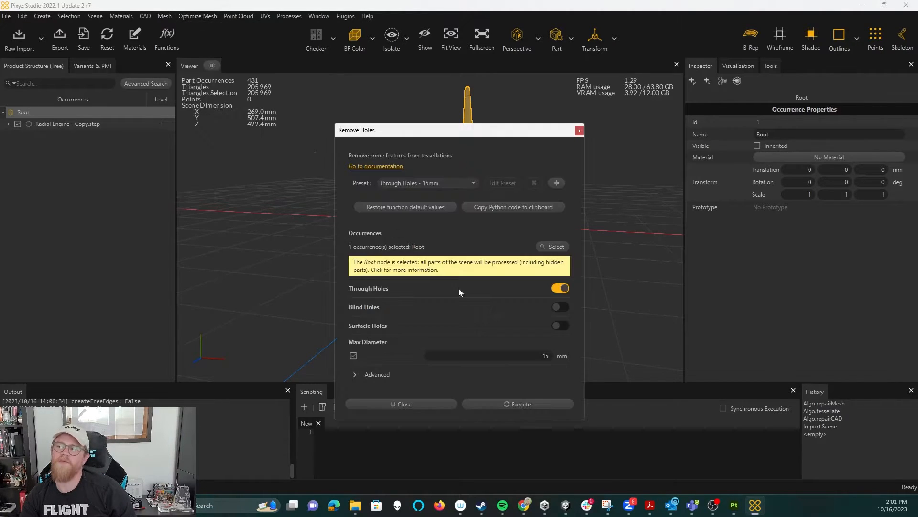
pyautogui.click(546, 405)
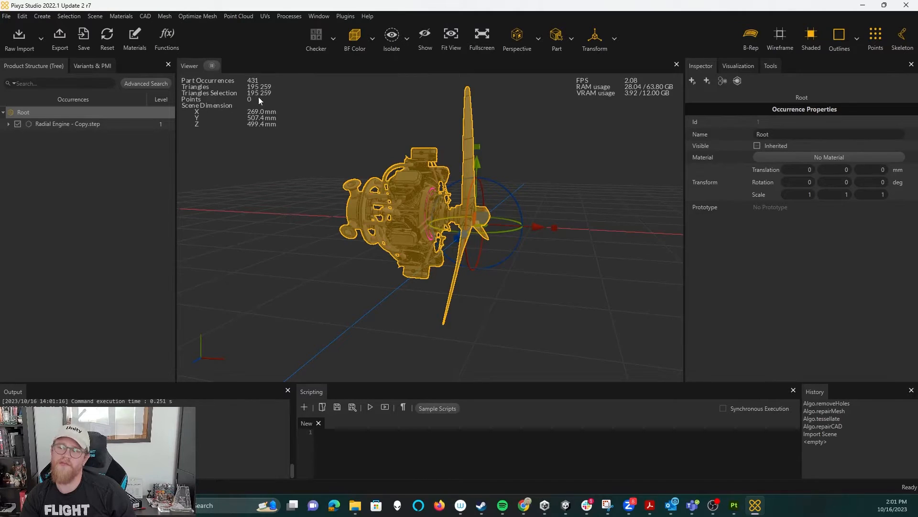
# Run Smart Hidden Removal on Root at Parts level with 100 mm voxel size, minimum cavity volume 1 and Low (256) resolution.
pyautogui.click(198, 16)
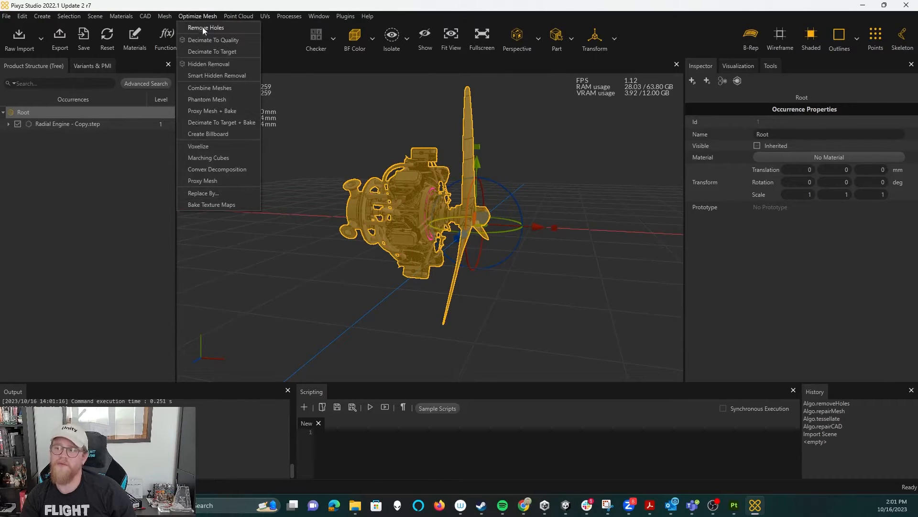
pyautogui.click(219, 77)
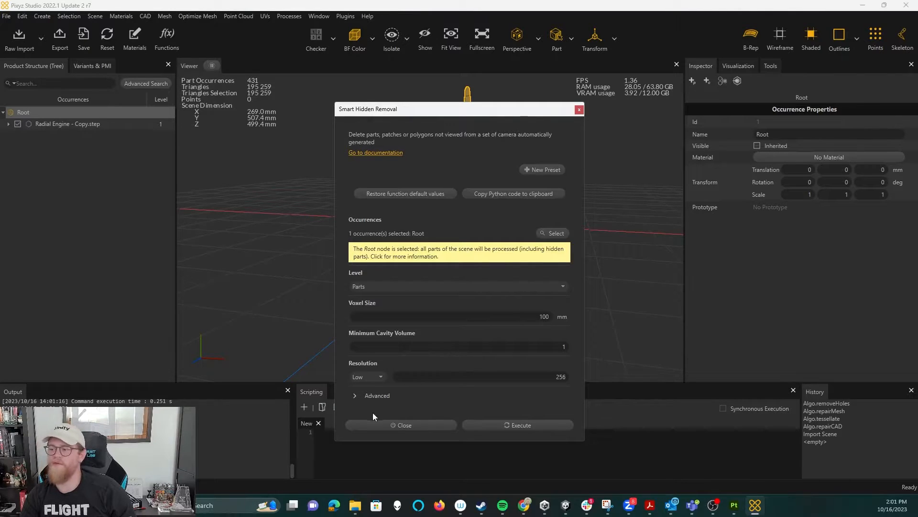
pyautogui.click(376, 397)
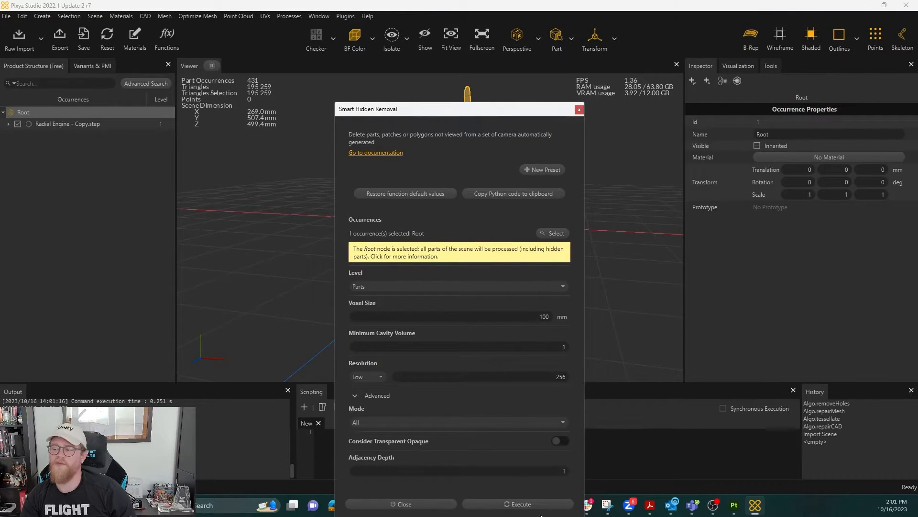
pyautogui.click(549, 507)
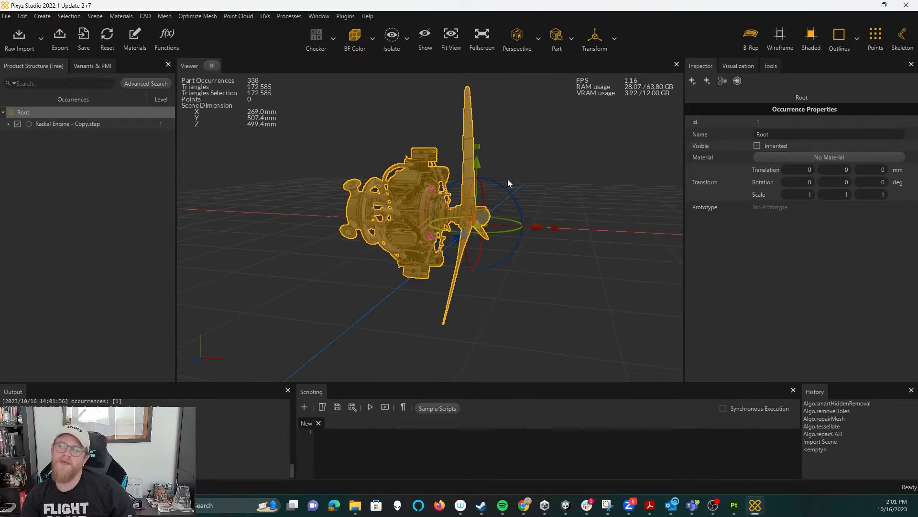
# Decimate Root to quality with the Low preset: surfacic tolerance 0.5 mm, lineic tolerance 0.1 mm and normal tolerance 1 deg.
pyautogui.moveTo(363, 151); pyautogui.dragTo(423, 197)
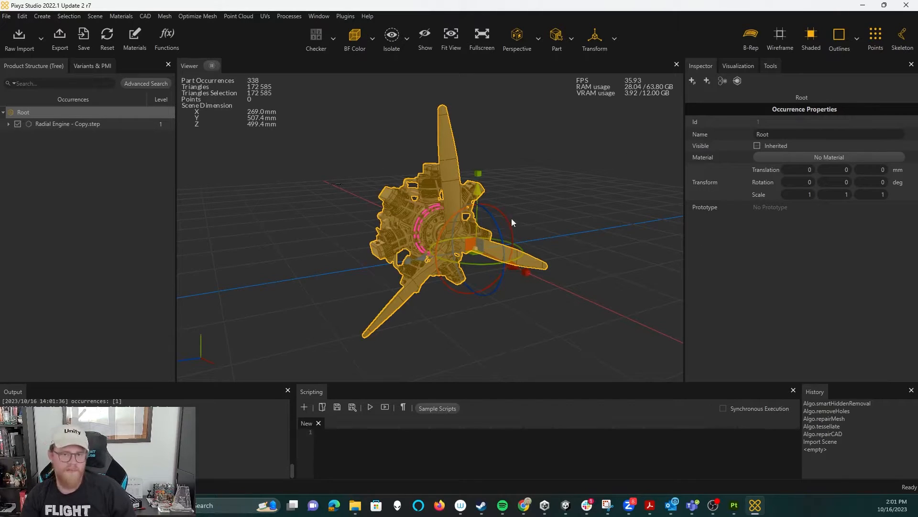
pyautogui.moveTo(382, 190); pyautogui.dragTo(423, 193)
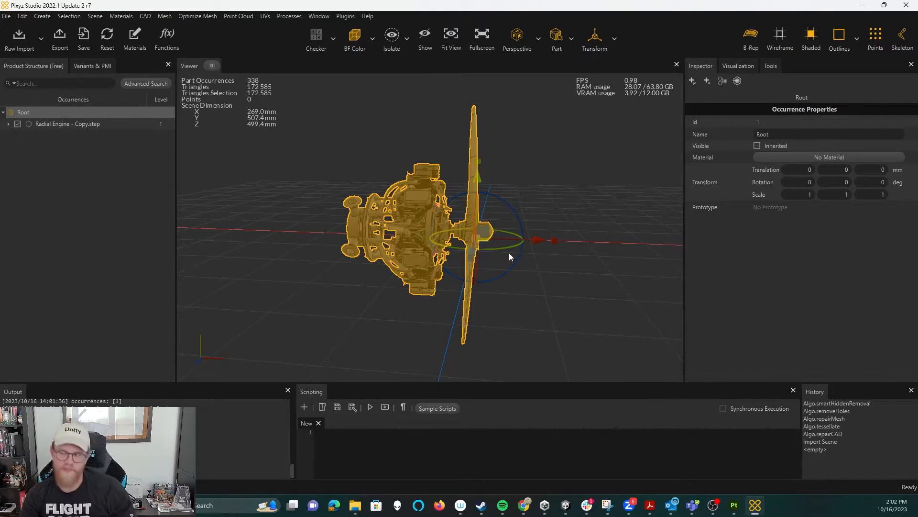
pyautogui.click(201, 16)
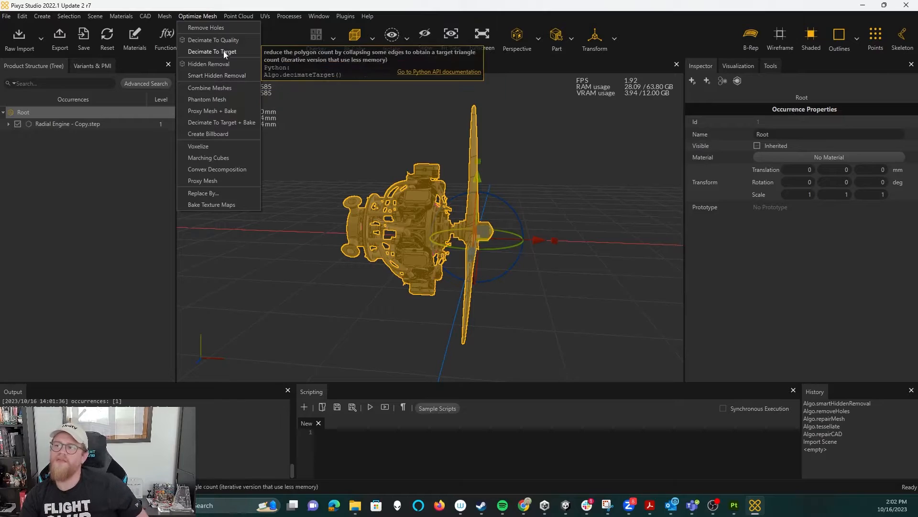
pyautogui.click(234, 37)
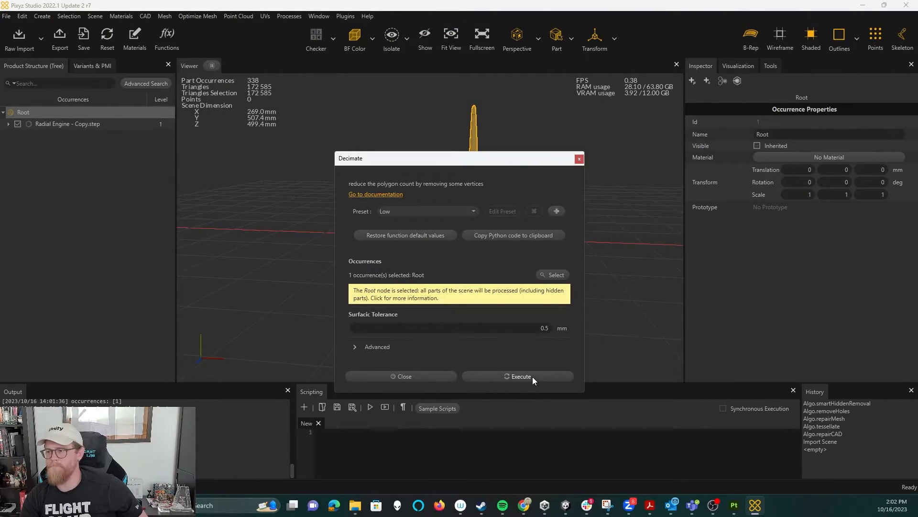
pyautogui.moveTo(370, 312)
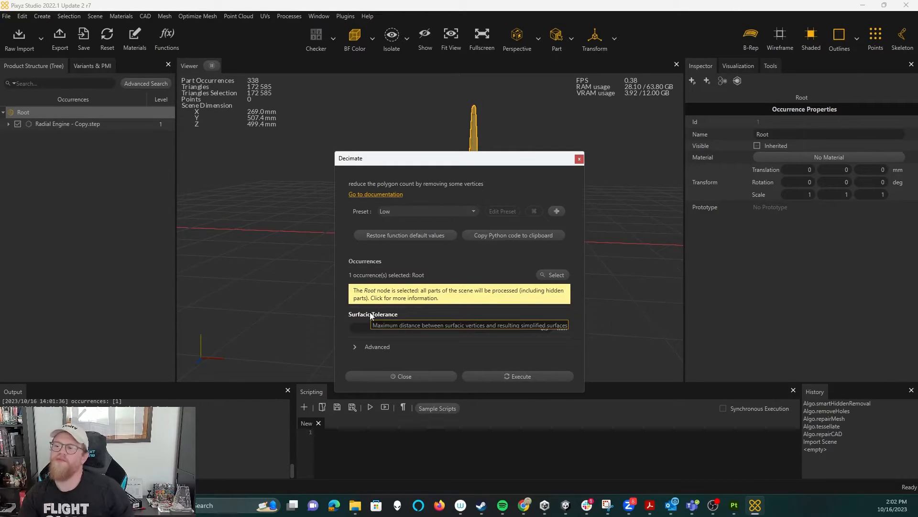
pyautogui.click(563, 352)
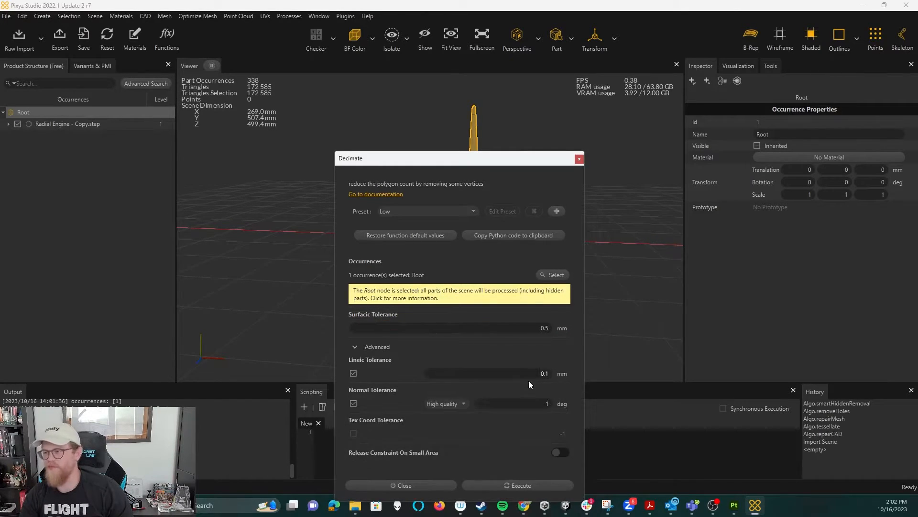
pyautogui.click(526, 484)
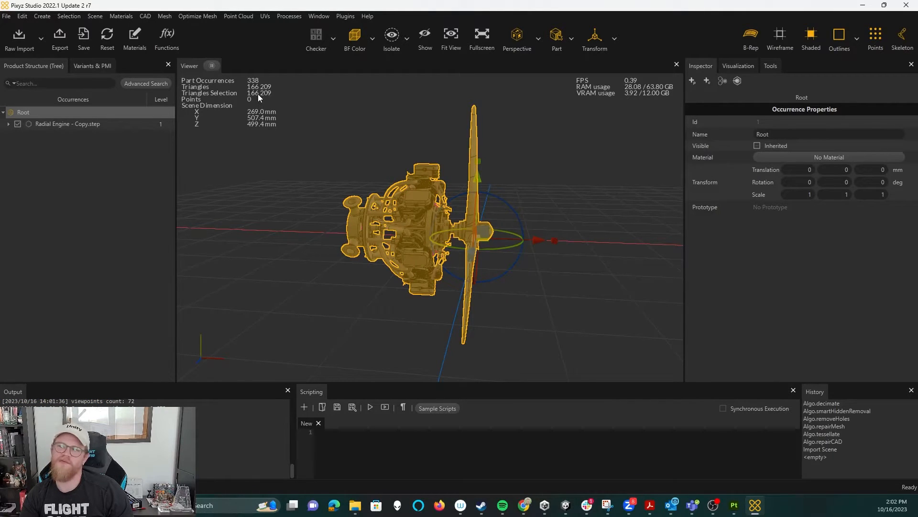
pyautogui.moveTo(556, 182); pyautogui.dragTo(390, 201)
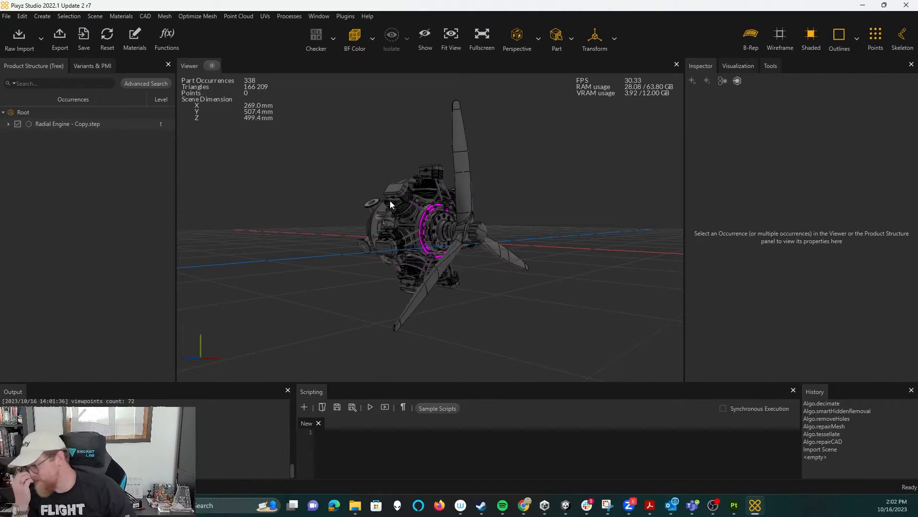
pyautogui.moveTo(410, 193); pyautogui.dragTo(354, 230)
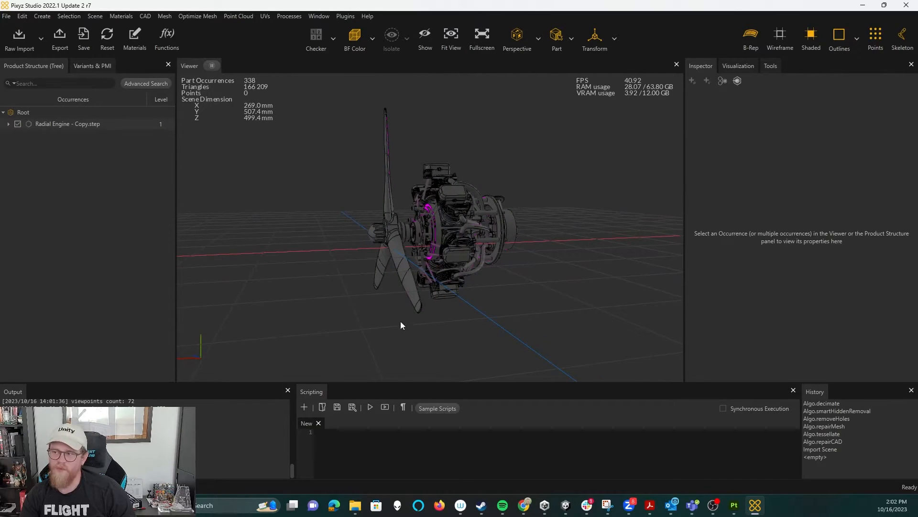
# Review the Decimate To Target options for Root, including triangle count and UV importance, and close the dialog without executing.
pyautogui.moveTo(305, 249); pyautogui.dragTo(414, 246)
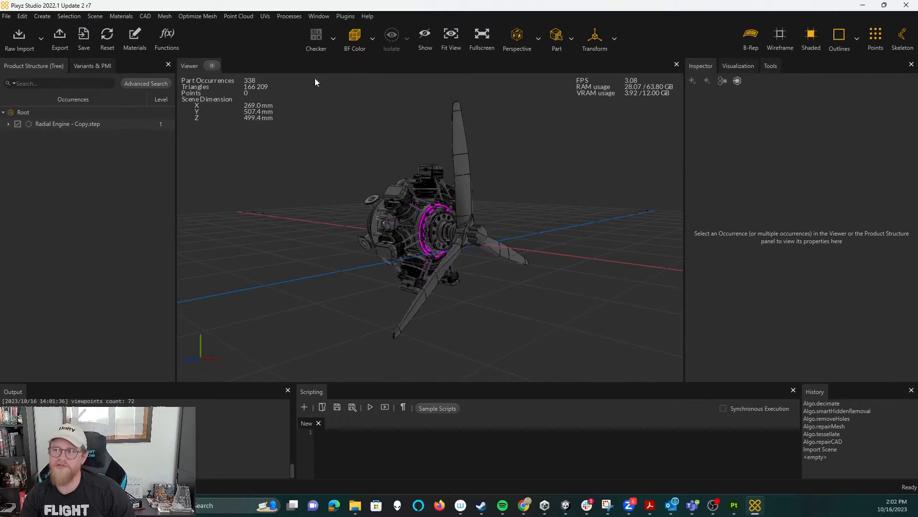
pyautogui.click(44, 111)
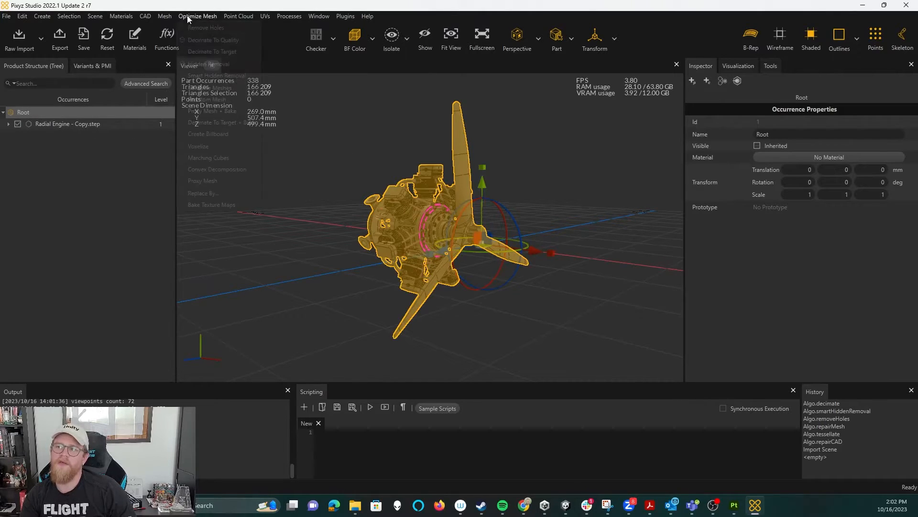
pyautogui.click(168, 17)
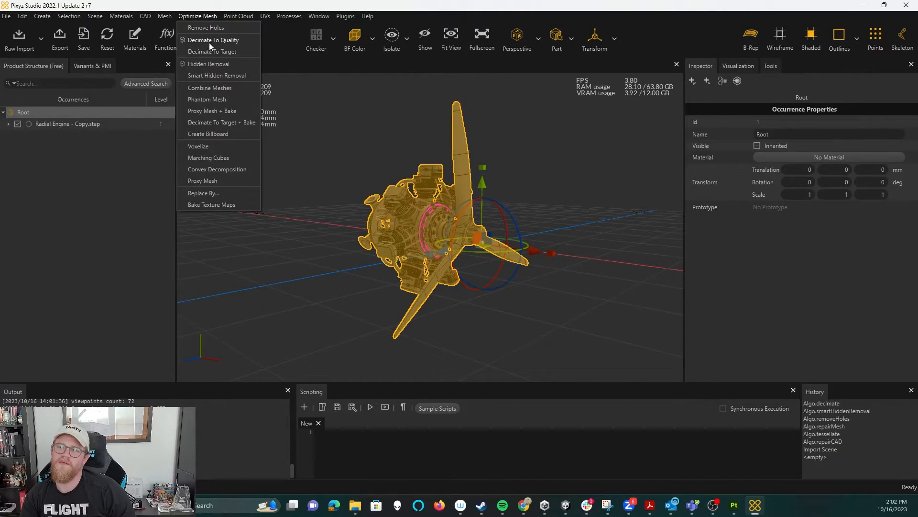
pyautogui.click(201, 52)
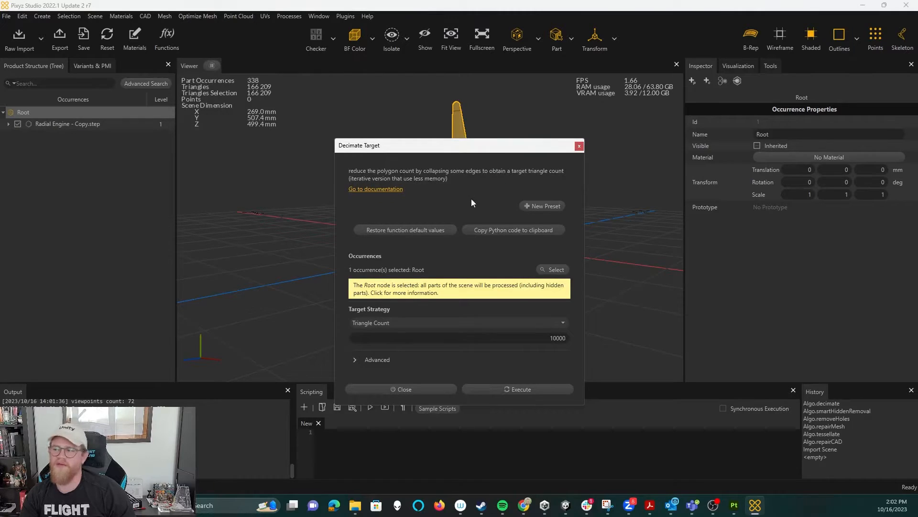
pyautogui.click(375, 361)
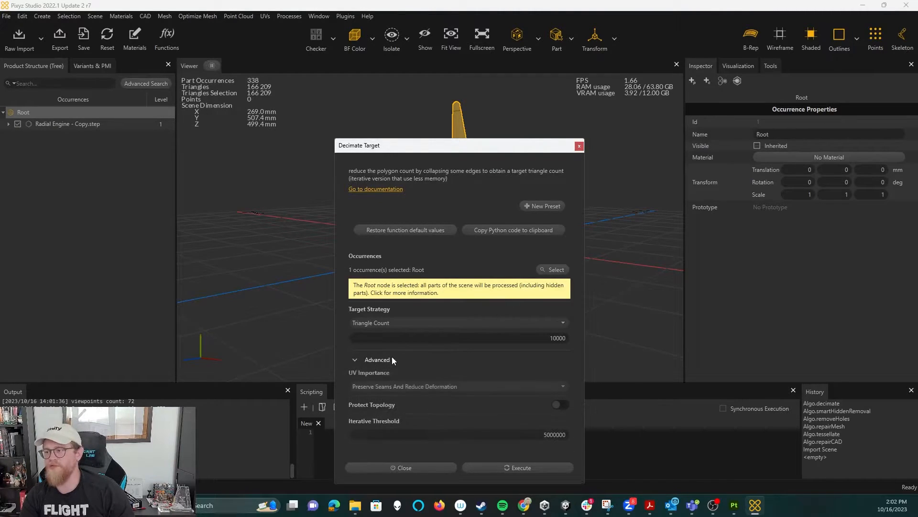
pyautogui.click(489, 387)
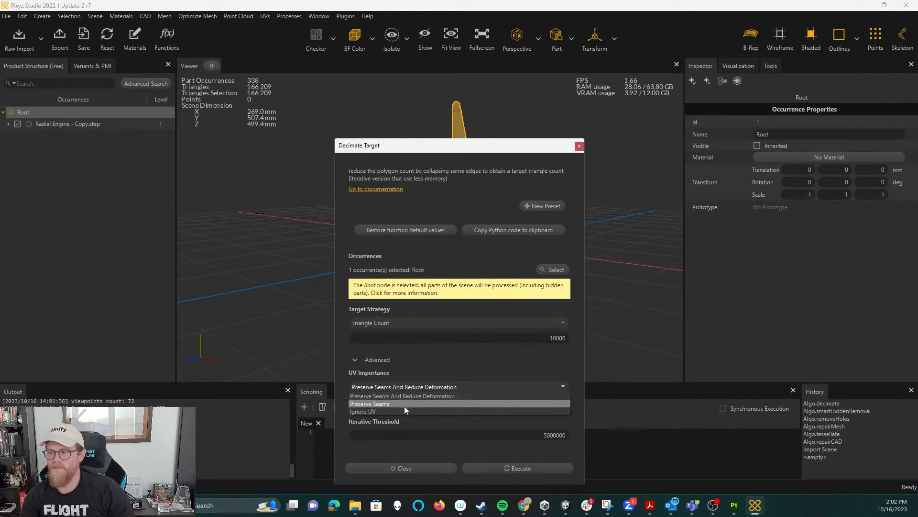
pyautogui.click(510, 360)
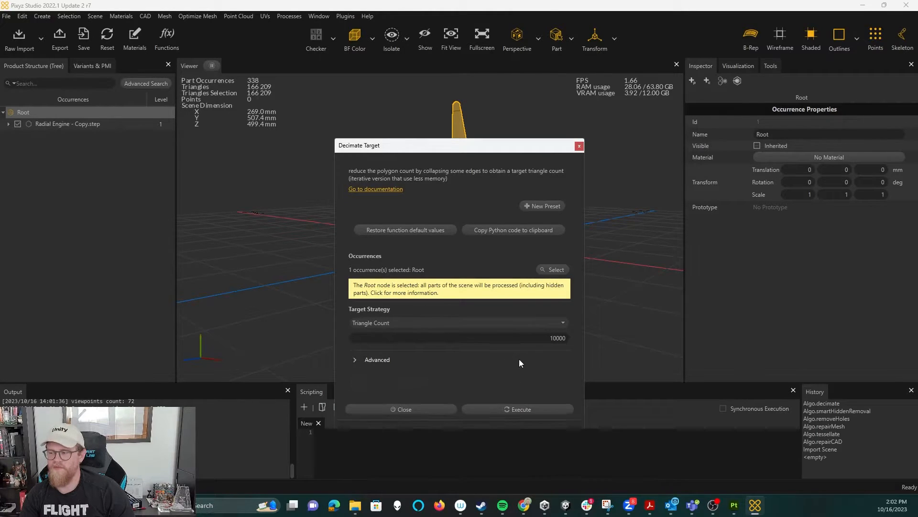
pyautogui.click(559, 338)
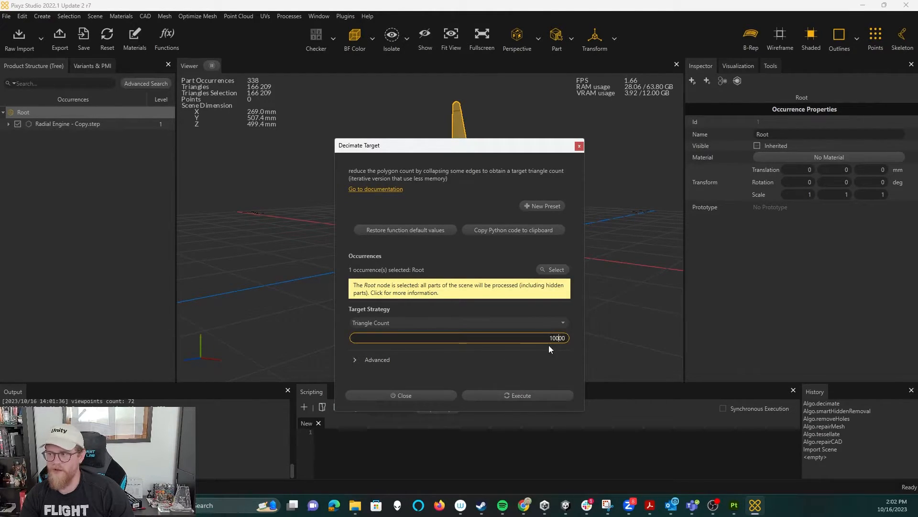
pyautogui.moveTo(537, 151); pyautogui.dragTo(570, 127)
pyautogui.click(612, 120)
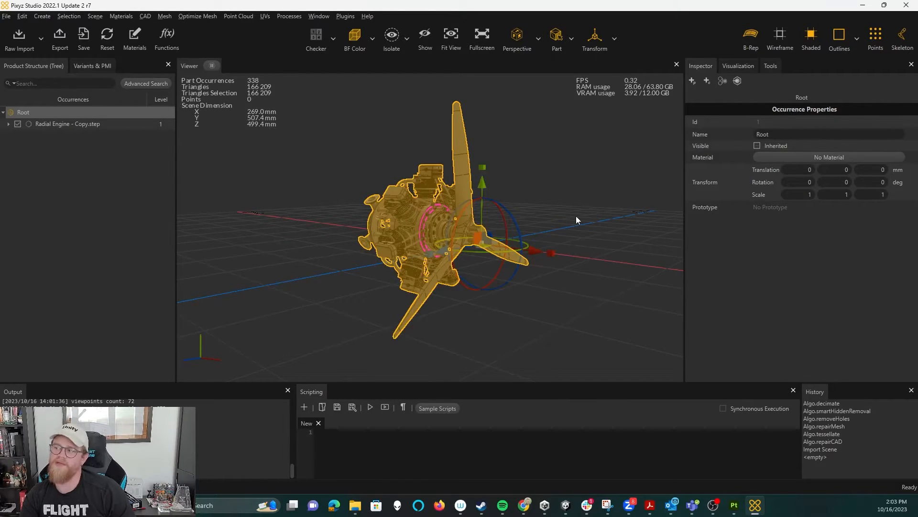
# Select Root and check its existing UV layout in the UV Viewer, closing the viewer when done.
pyautogui.moveTo(513, 184)
pyautogui.mouseDown()
pyautogui.moveTo(443, 195)
pyautogui.moveTo(444, 181)
pyautogui.moveTo(523, 171)
pyautogui.moveTo(533, 194)
pyautogui.moveTo(485, 198)
pyautogui.moveTo(517, 197)
pyautogui.moveTo(502, 196)
pyautogui.moveTo(490, 180)
pyautogui.moveTo(501, 177)
pyautogui.mouseUp()
pyautogui.click(500, 193)
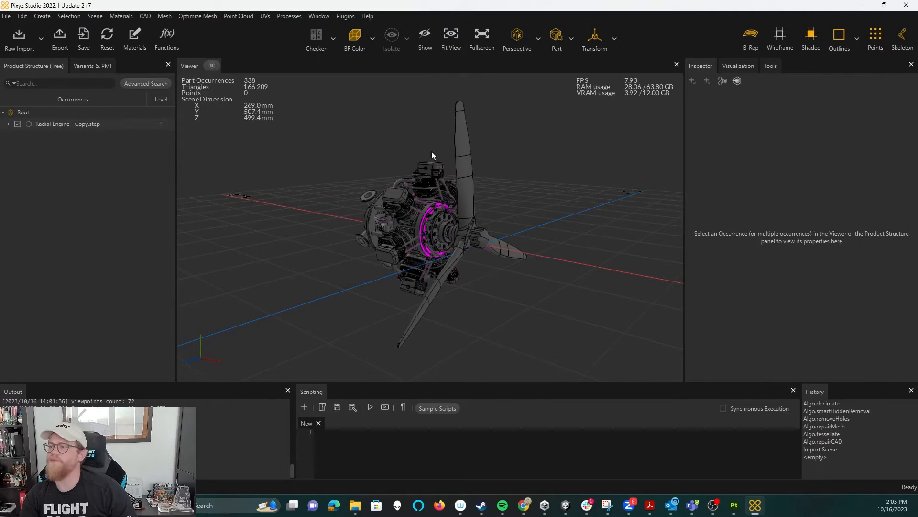
pyautogui.click(55, 115)
pyautogui.click(773, 64)
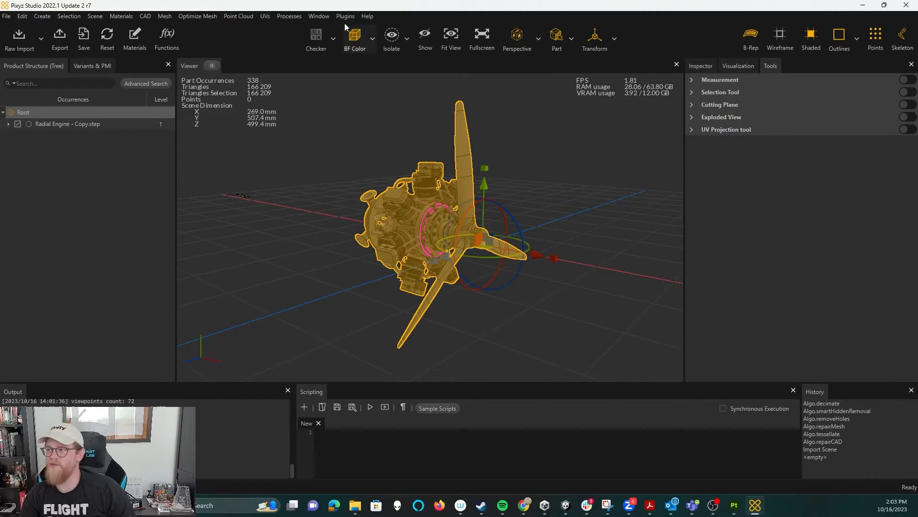
pyautogui.click(265, 16)
pyautogui.click(283, 134)
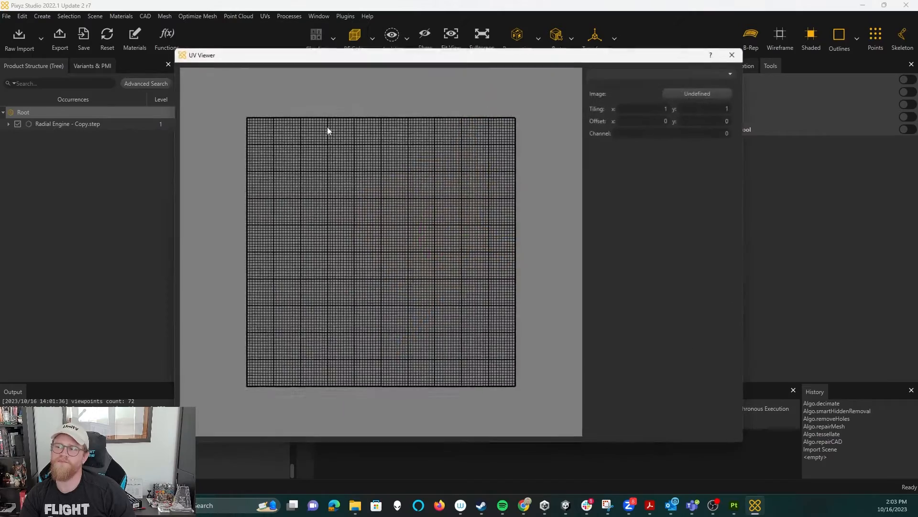
pyautogui.scroll(-2, 430, 189)
pyautogui.scroll(3, 484, 180)
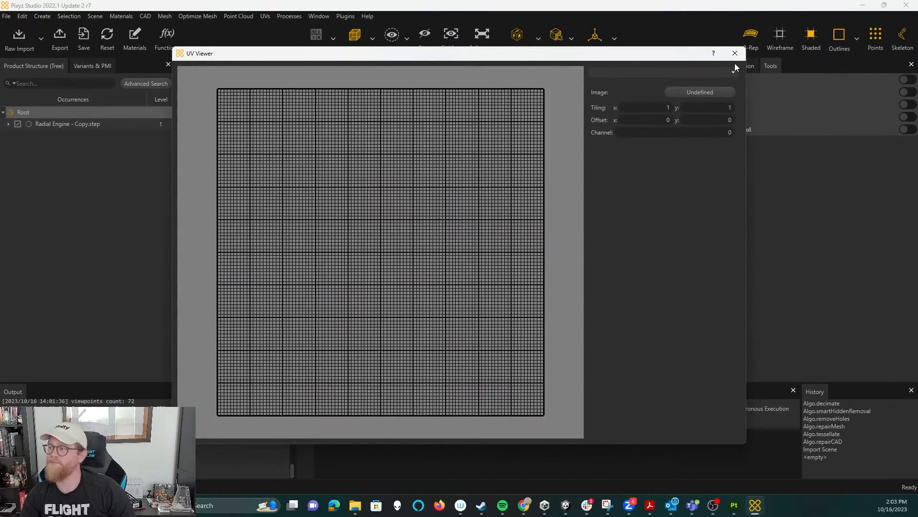
pyautogui.click(735, 53)
# Enable the UV Projection tool in Box mode and enlarge its box to about 476 mm wide and 498 mm high, shifting it around the engine.
pyautogui.click(905, 129)
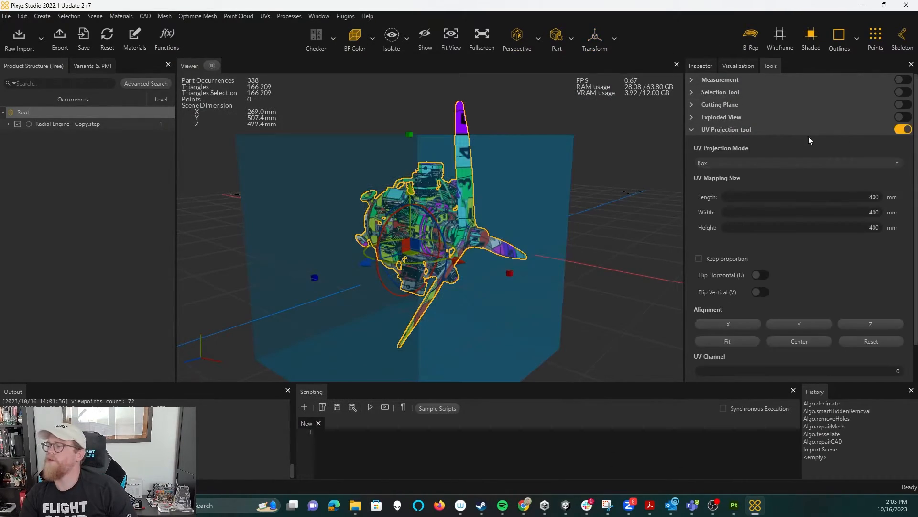
pyautogui.moveTo(564, 225); pyautogui.dragTo(532, 223)
pyautogui.scroll(-6, 529, 221)
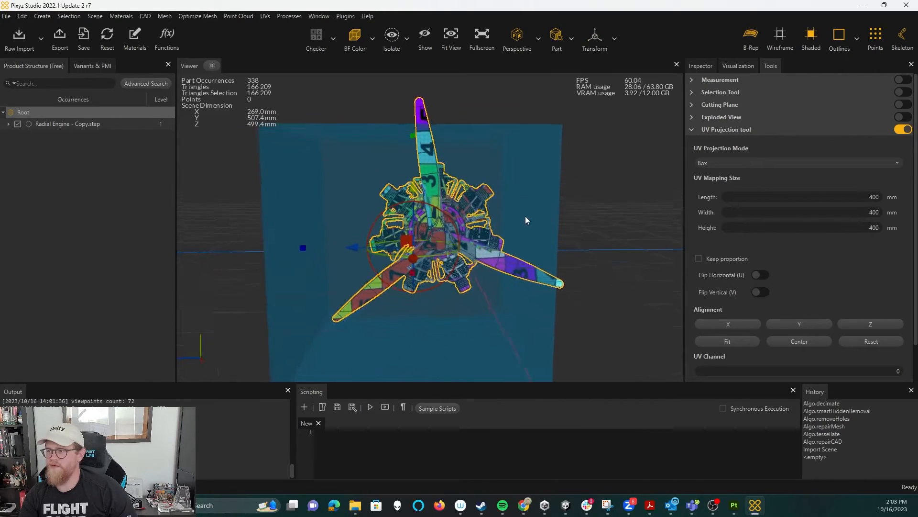
pyautogui.moveTo(421, 189); pyautogui.dragTo(422, 172)
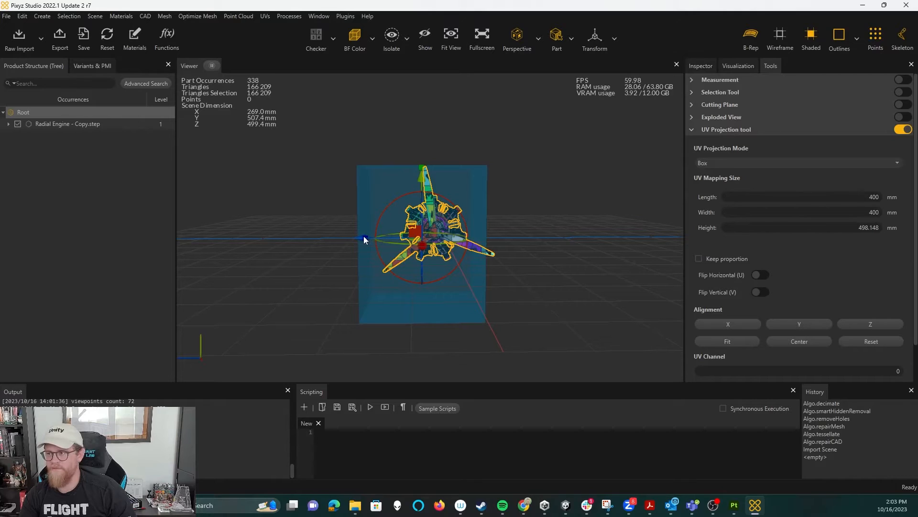
pyautogui.moveTo(366, 238); pyautogui.dragTo(351, 238)
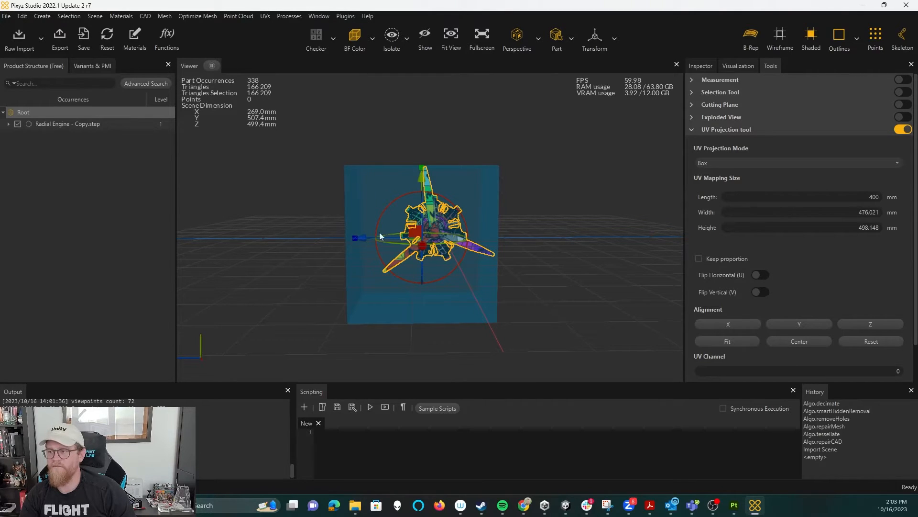
pyautogui.moveTo(420, 184); pyautogui.dragTo(421, 172)
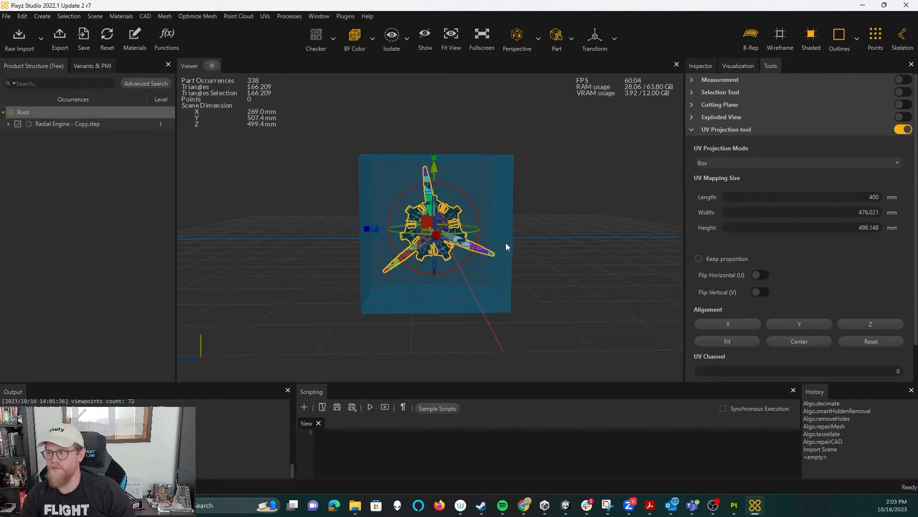
pyautogui.click(527, 243)
pyautogui.moveTo(528, 243)
pyautogui.mouseDown()
pyautogui.moveTo(624, 246)
pyautogui.moveTo(530, 231)
pyautogui.mouseUp()
# Select Radial Engine - Copy.step and reposition the UV projection box so it encloses the whole engine and propeller.
pyautogui.click(697, 130)
pyautogui.click(73, 126)
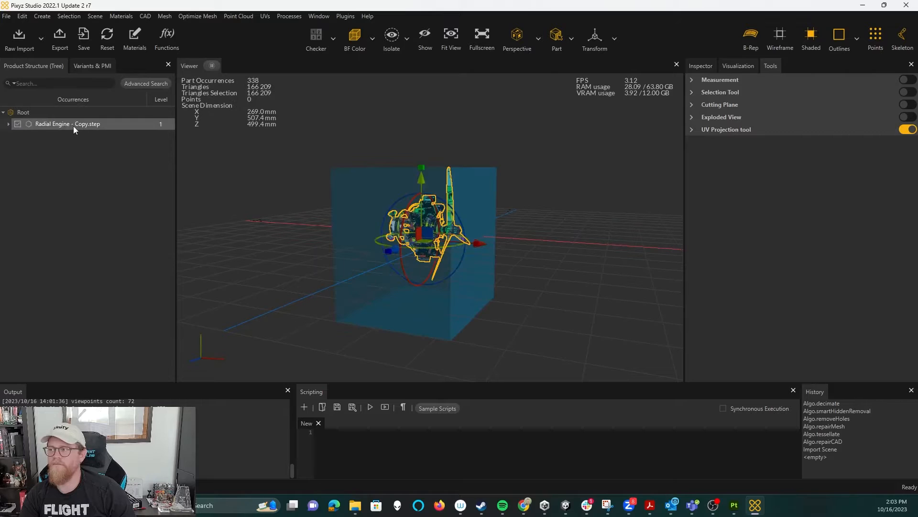
pyautogui.moveTo(541, 183)
pyautogui.mouseDown()
pyautogui.moveTo(584, 179)
pyautogui.moveTo(542, 194)
pyautogui.mouseUp()
pyautogui.moveTo(414, 177); pyautogui.dragTo(427, 151)
pyautogui.moveTo(528, 203); pyautogui.dragTo(511, 194)
pyautogui.moveTo(382, 201); pyautogui.dragTo(379, 219)
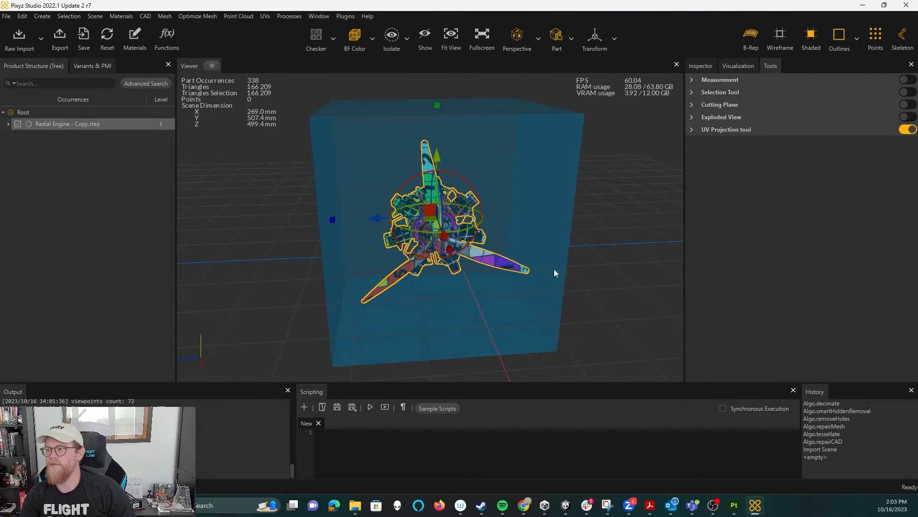
pyautogui.moveTo(629, 218); pyautogui.dragTo(645, 184)
# Apply the box UV projection to Radial Engine - Copy.step on UV channel 0.
pyautogui.click(689, 130)
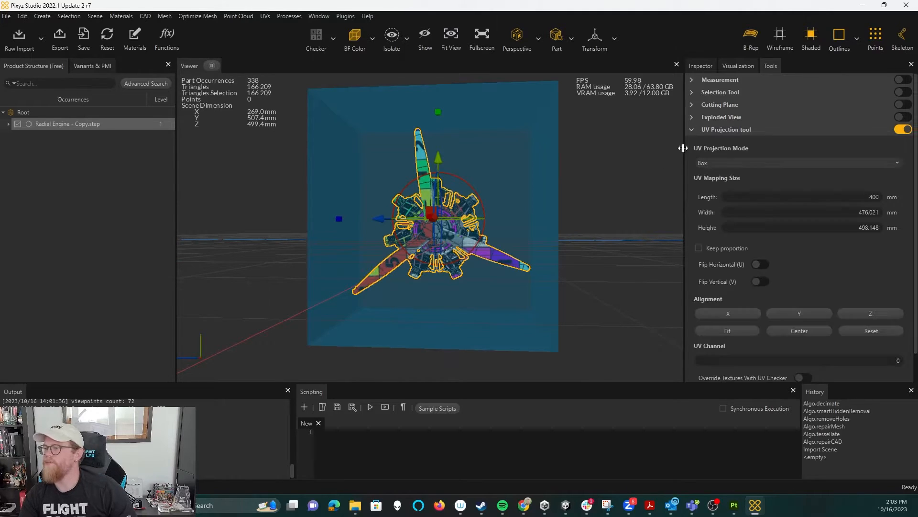
pyautogui.scroll(-1, 813, 287)
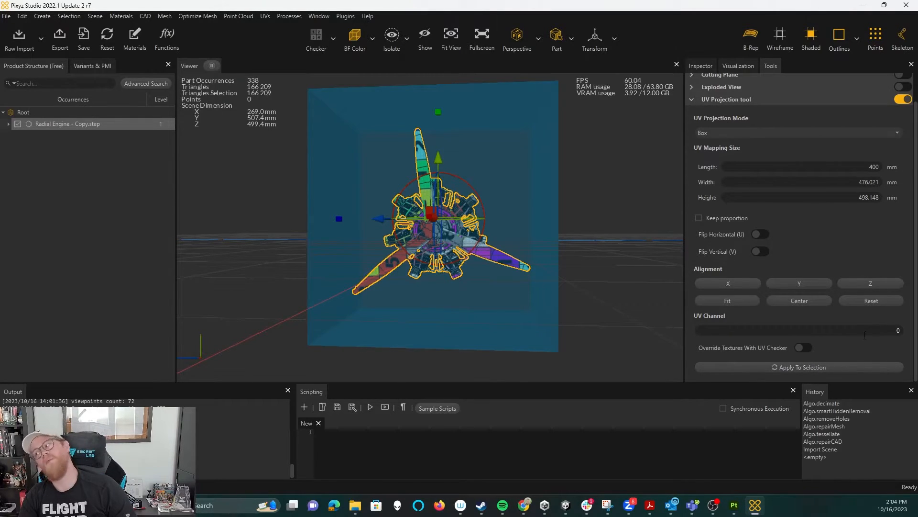
pyautogui.click(892, 331)
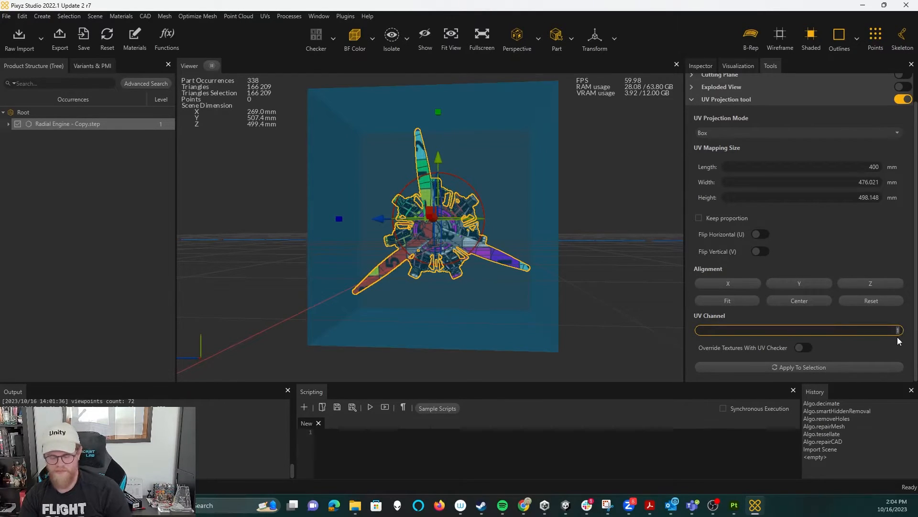
pyautogui.click(848, 363)
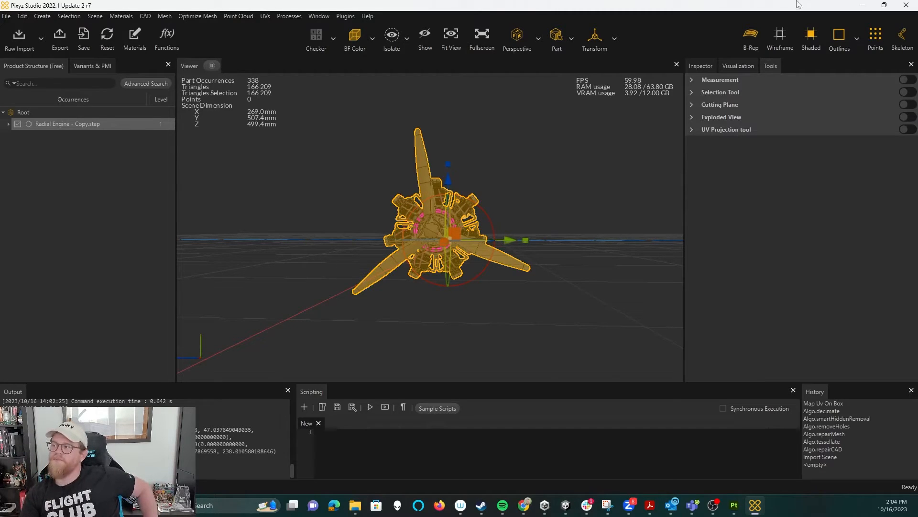
# Enable the UV Projection tool again and apply the box projection to the engine on UV channel 1.
pyautogui.click(902, 129)
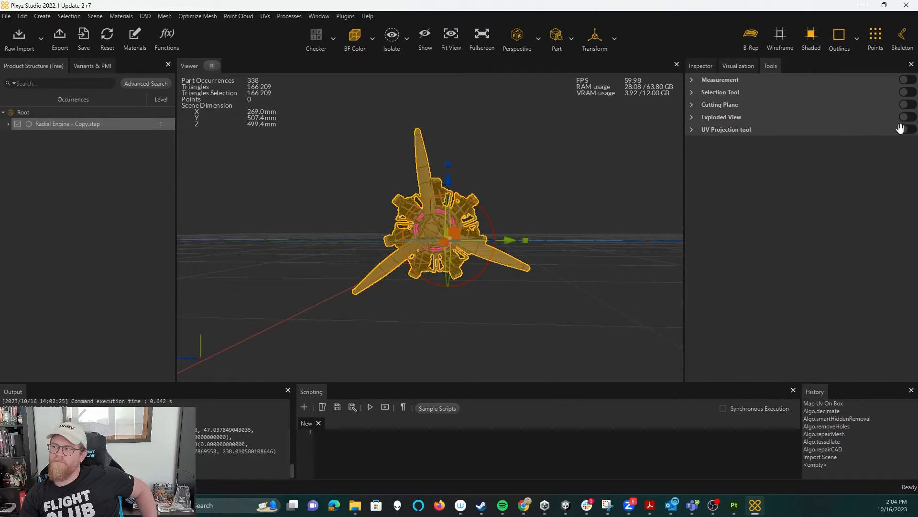
pyautogui.click(879, 369)
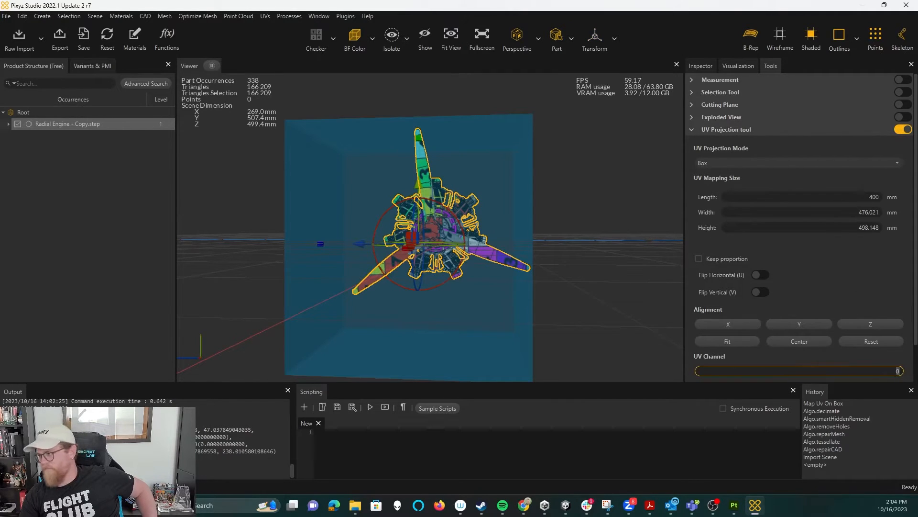
pyautogui.write('1')
pyautogui.scroll(-1, 845, 331)
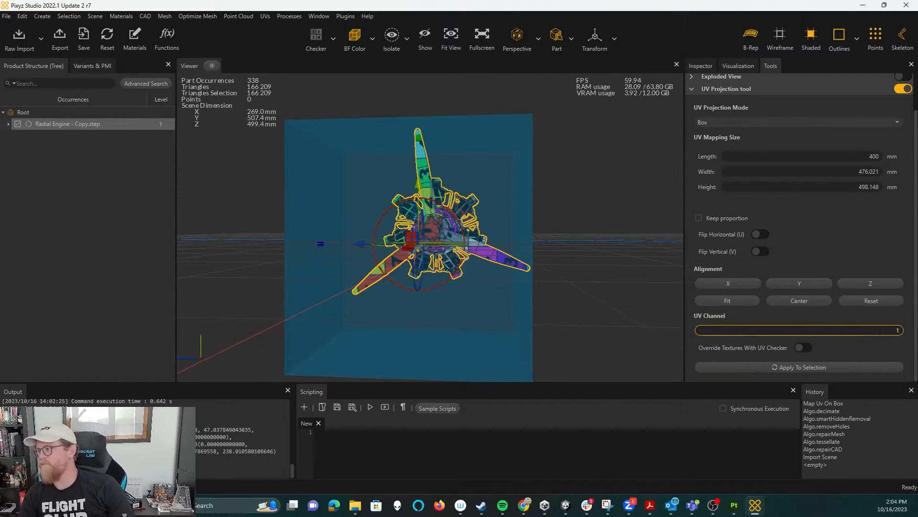
pyautogui.click(850, 365)
# Inspect the engine's mapped UVs from another angle with the Checker display, and turn the display off again.
pyautogui.moveTo(514, 206); pyautogui.dragTo(588, 199)
pyautogui.click(316, 42)
pyautogui.moveTo(325, 114); pyautogui.dragTo(316, 96)
pyautogui.click(307, 40)
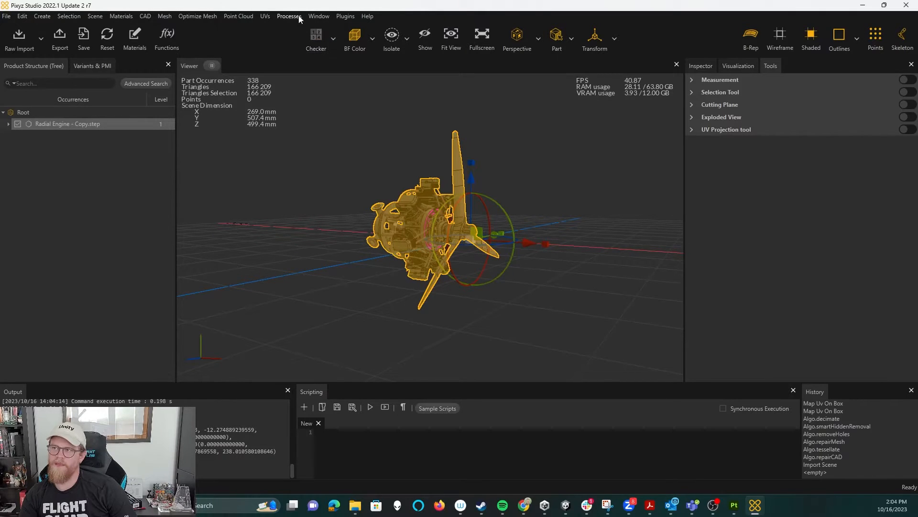
pyautogui.click(316, 16)
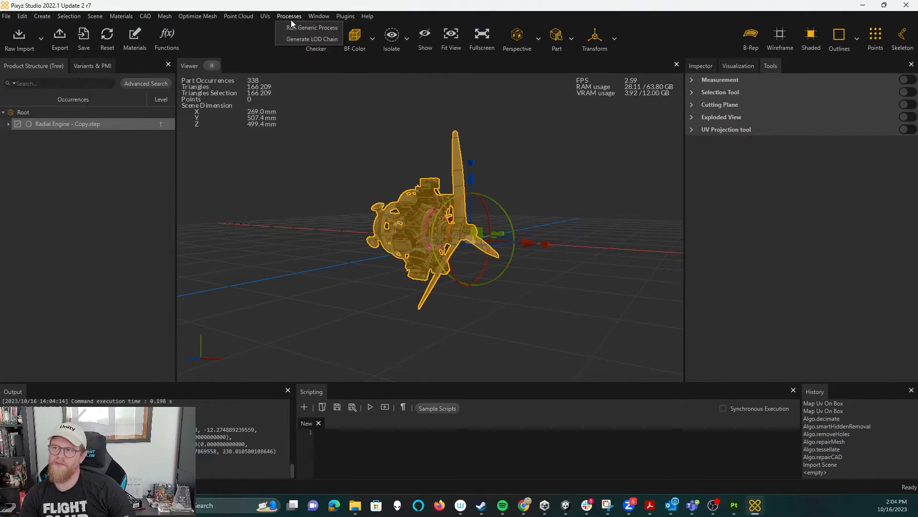
pyautogui.click(314, 17)
# Compare the engine's UV layouts on channel 0 and channel 1 in the UV Viewer, and close the viewer.
pyautogui.click(266, 17)
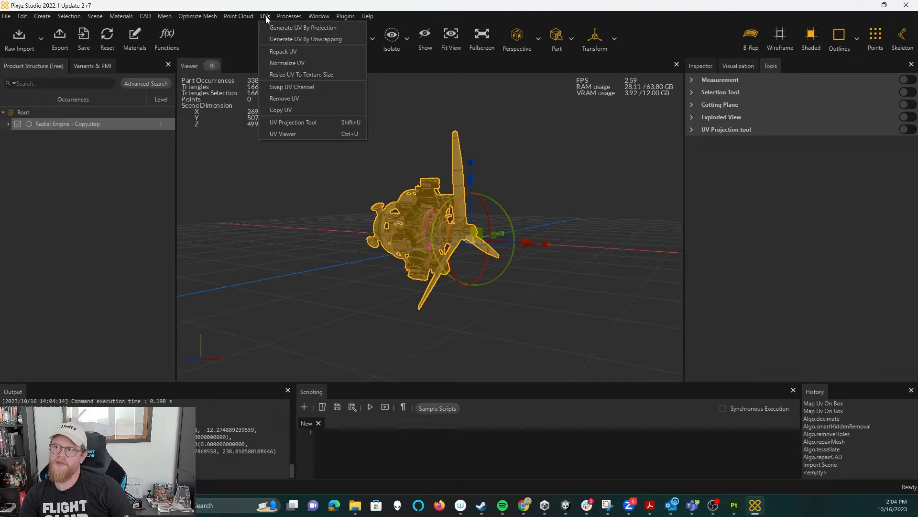
pyautogui.click(290, 134)
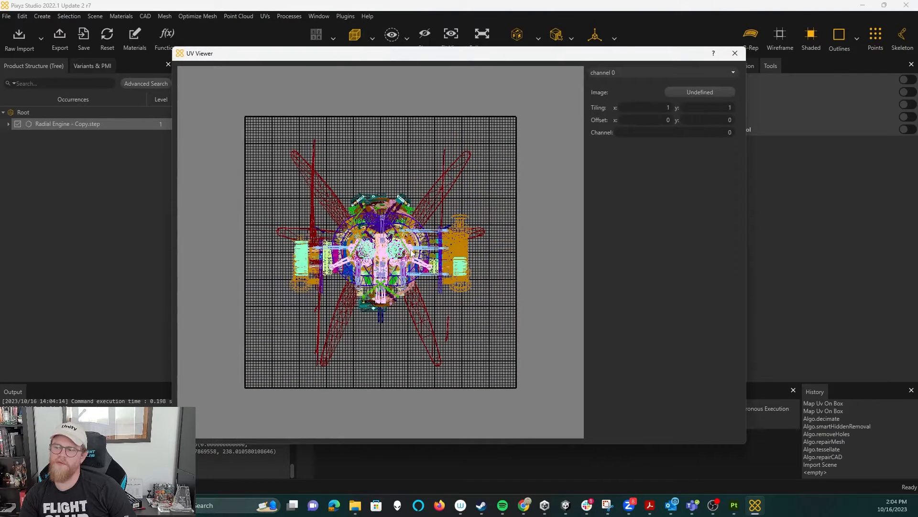
pyautogui.click(718, 74)
pyautogui.click(662, 91)
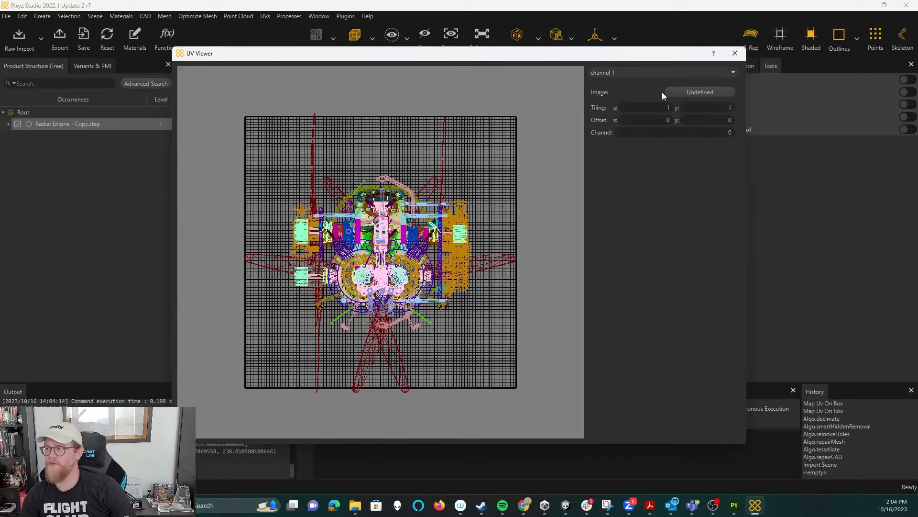
pyautogui.click(635, 76)
pyautogui.click(613, 83)
pyautogui.click(632, 74)
pyautogui.click(621, 90)
pyautogui.click(625, 78)
pyautogui.click(618, 82)
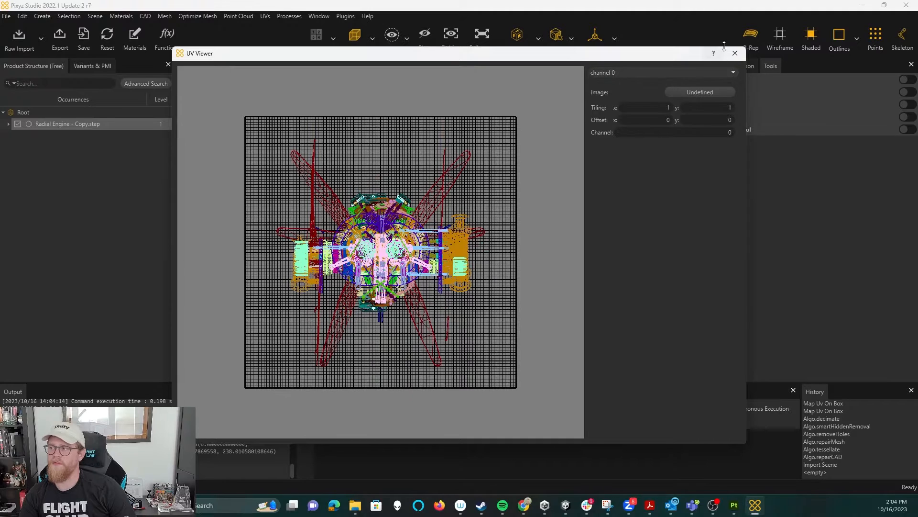
pyautogui.click(735, 53)
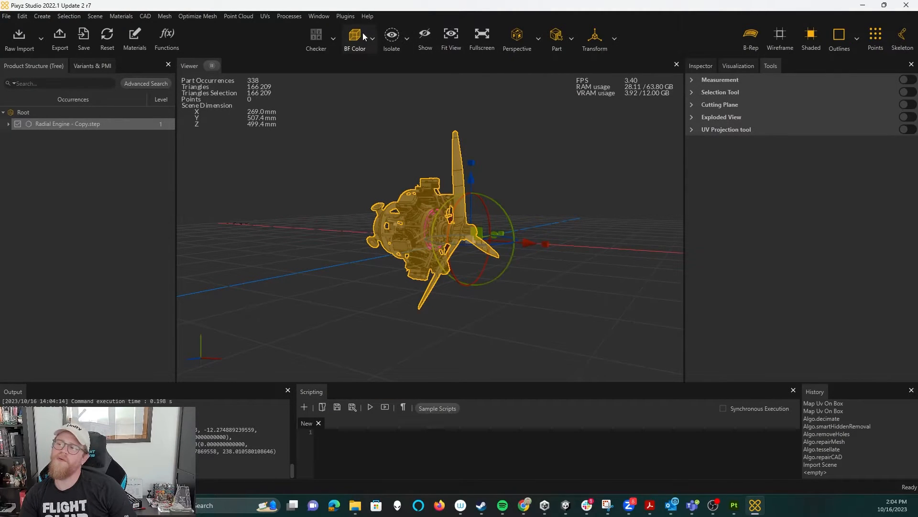
# Repack the engine's UVs on channel 0 with a shared map, resolution 1024, padding 2, 3 iterations and overlap removal.
pyautogui.click(265, 19)
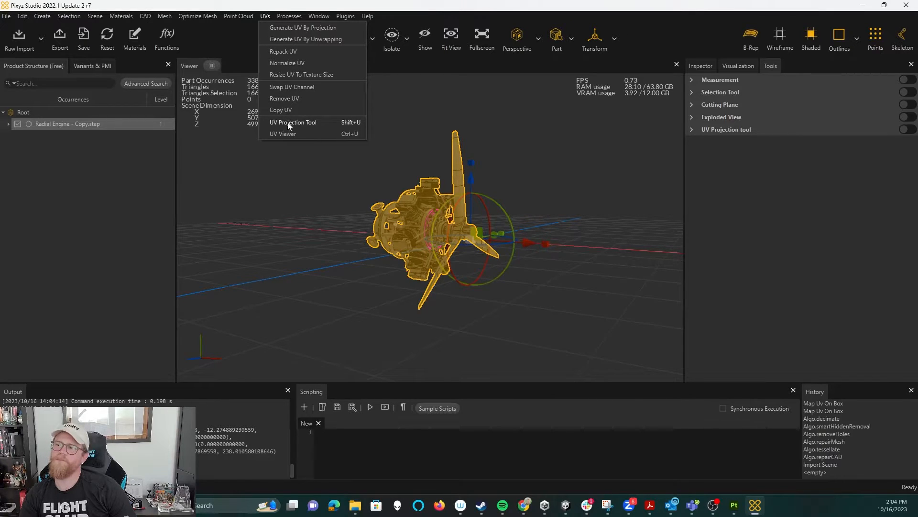
pyautogui.click(286, 53)
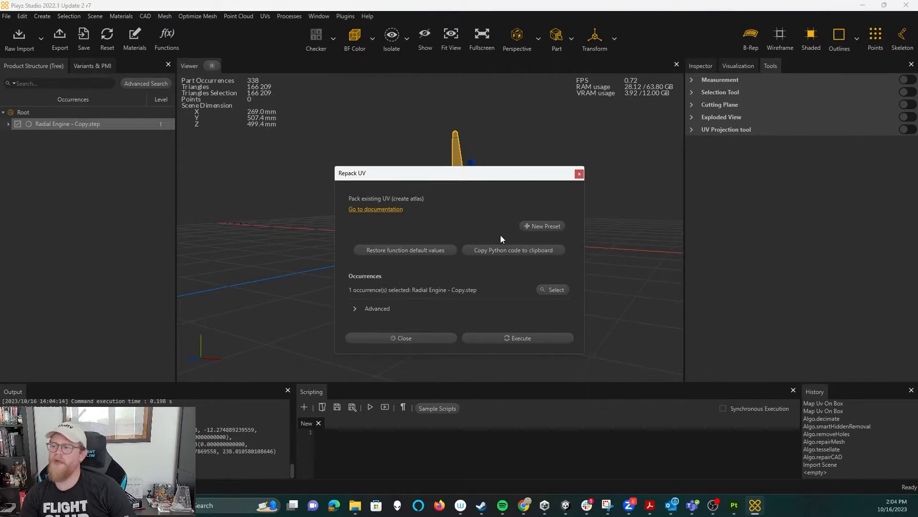
pyautogui.click(376, 306)
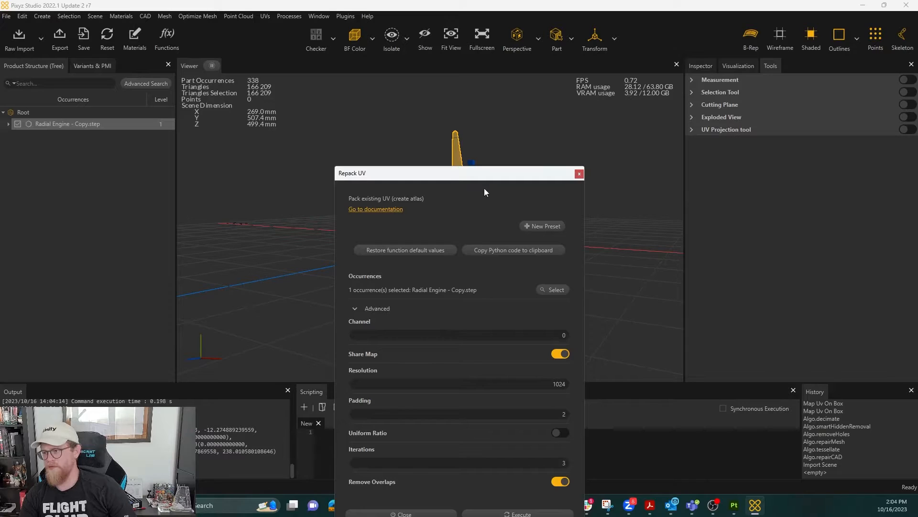
pyautogui.moveTo(502, 175); pyautogui.dragTo(536, 96)
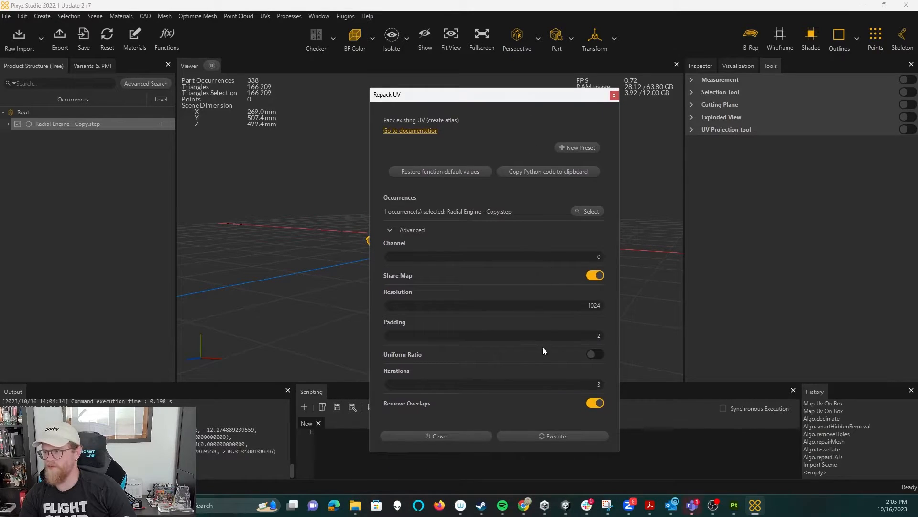
pyautogui.click(538, 434)
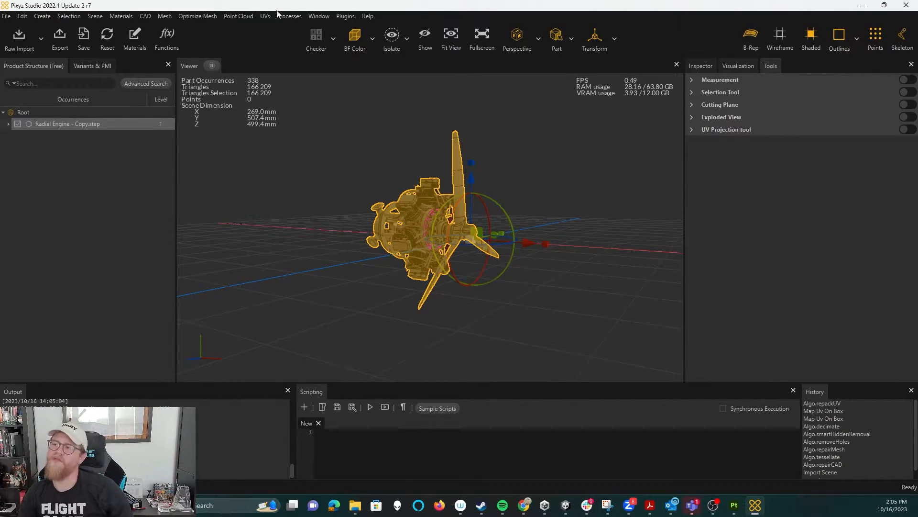
# Inspect the repacked channel 0 UV layout up close and as a whole in the UV Viewer, and close the viewer.
pyautogui.click(265, 16)
pyautogui.click(285, 133)
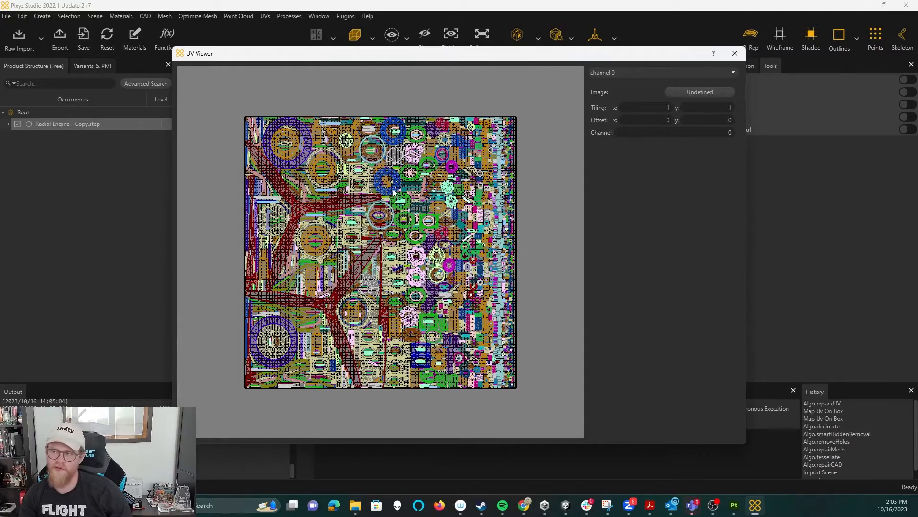
pyautogui.scroll(8, 393, 193)
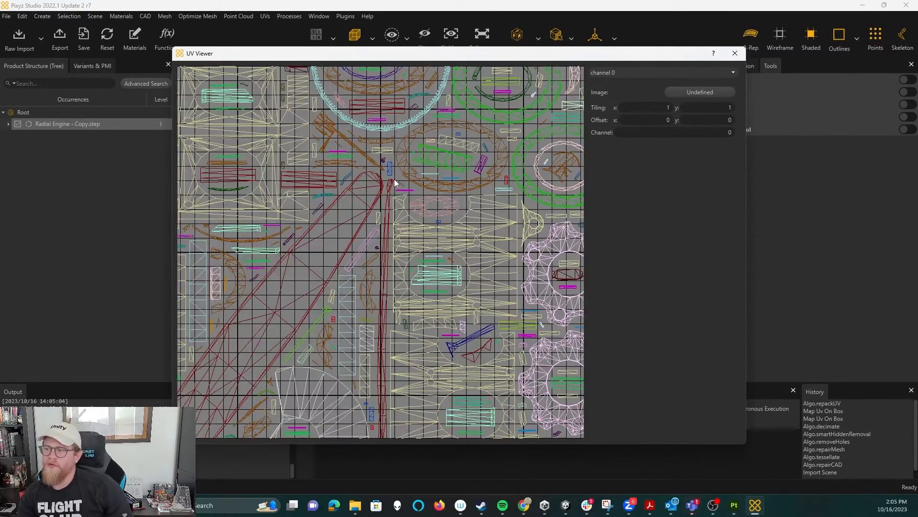
pyautogui.scroll(-10, 390, 186)
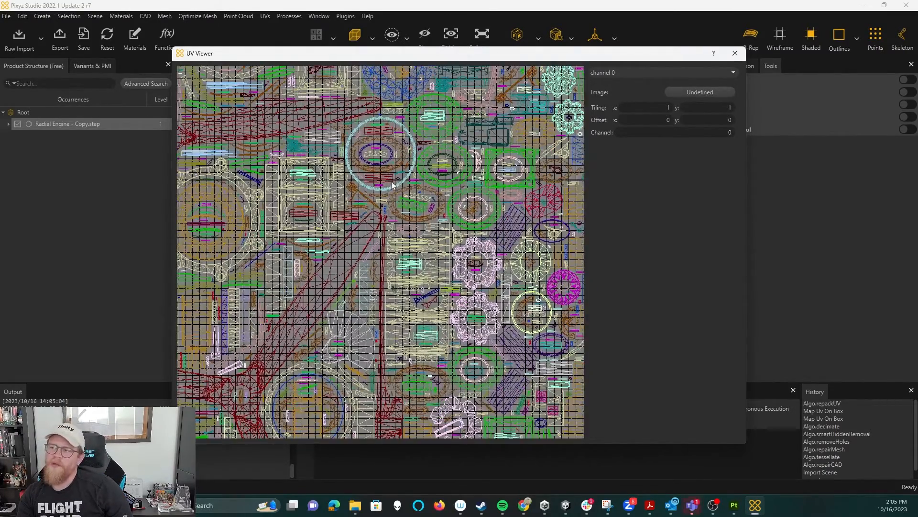
pyautogui.scroll(2, 445, 264)
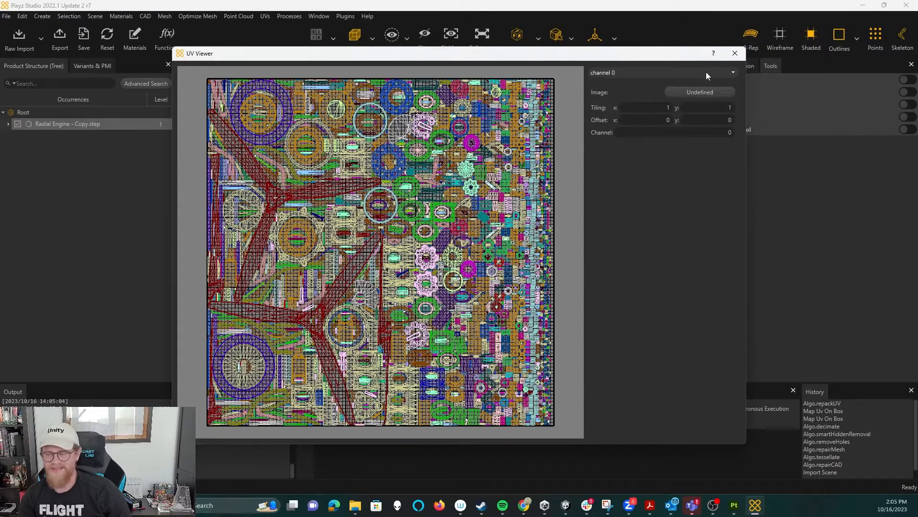
pyautogui.click(736, 53)
# Examine the optimized engine's hub, pushrods and cylinders up close from several angles.
pyautogui.moveTo(354, 256); pyautogui.dragTo(382, 253)
pyautogui.click(544, 180)
pyautogui.moveTo(544, 180); pyautogui.dragTo(486, 173)
pyautogui.moveTo(486, 173); pyautogui.dragTo(393, 84, button='right')
pyautogui.moveTo(527, 138); pyautogui.dragTo(406, 121)
pyautogui.moveTo(405, 121); pyautogui.dragTo(432, 190, button='right')
pyautogui.moveTo(432, 190)
pyautogui.mouseDown()
pyautogui.moveTo(451, 203)
pyautogui.moveTo(469, 236)
pyautogui.moveTo(516, 231)
pyautogui.moveTo(430, 216)
pyautogui.moveTo(372, 234)
pyautogui.moveTo(474, 222)
pyautogui.moveTo(438, 171)
pyautogui.moveTo(464, 171)
pyautogui.moveTo(437, 159)
pyautogui.moveTo(401, 183)
pyautogui.moveTo(426, 204)
pyautogui.moveTo(464, 177)
pyautogui.moveTo(454, 143)
pyautogui.moveTo(388, 151)
pyautogui.moveTo(396, 181)
pyautogui.moveTo(429, 177)
pyautogui.mouseUp()
pyautogui.moveTo(331, 184); pyautogui.dragTo(377, 188)
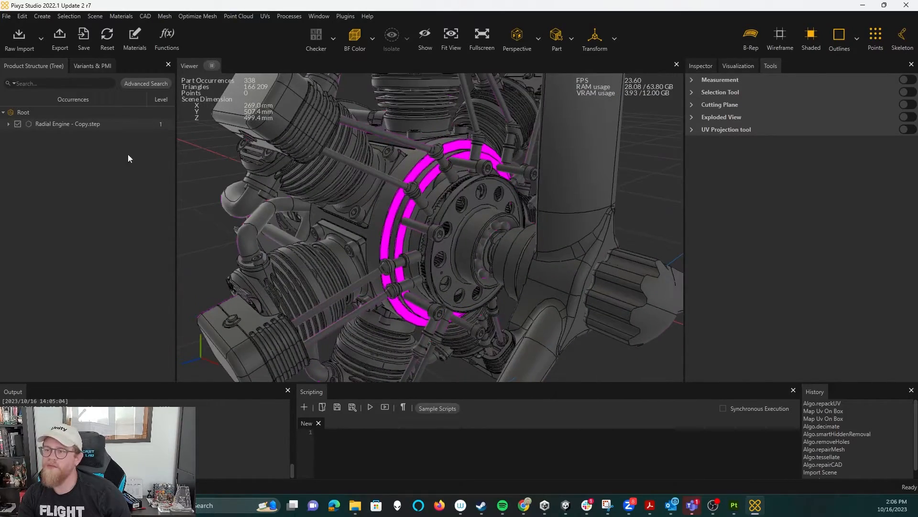
# Hide the optimized engine and import a fresh copy of Radial Engine - Copy.step into the scene.
pyautogui.click(65, 124)
pyautogui.click(17, 124)
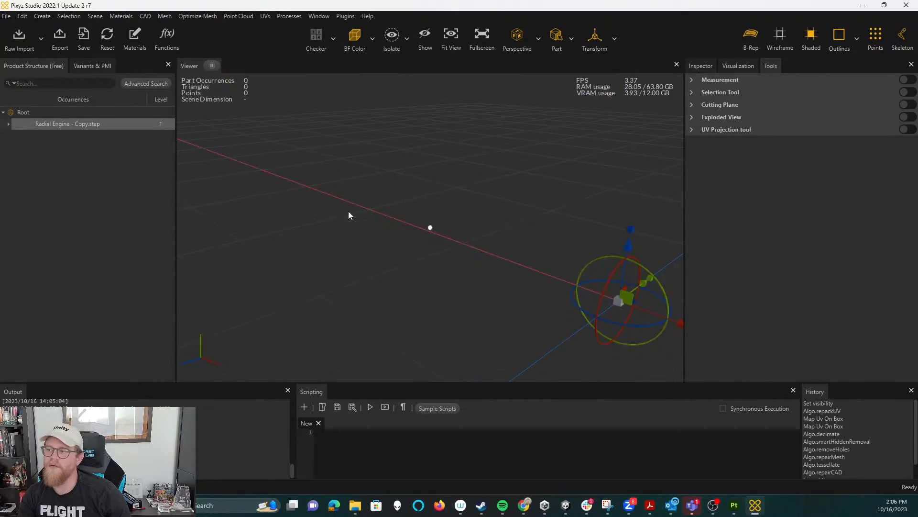
pyautogui.click(19, 37)
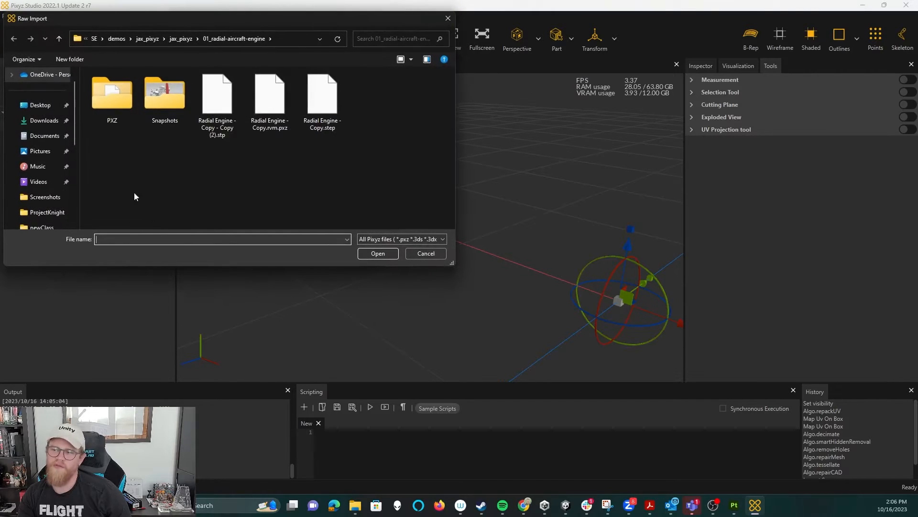
pyautogui.click(292, 104)
pyautogui.click(322, 103)
pyautogui.click(369, 253)
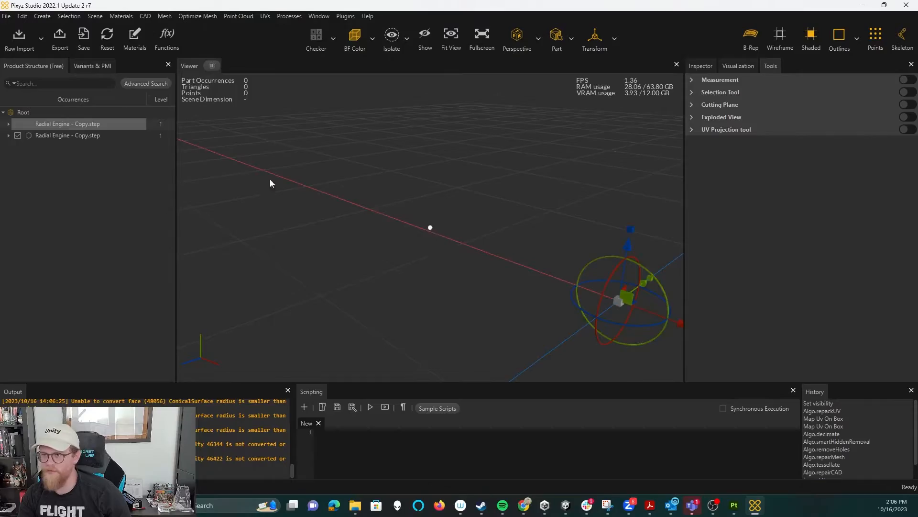
# Run Repair CAD on the newly imported engine with a tolerance of 0.1 mm.
pyautogui.scroll(5, 425, 133)
pyautogui.moveTo(511, 150); pyautogui.dragTo(234, 166)
pyautogui.click(60, 137)
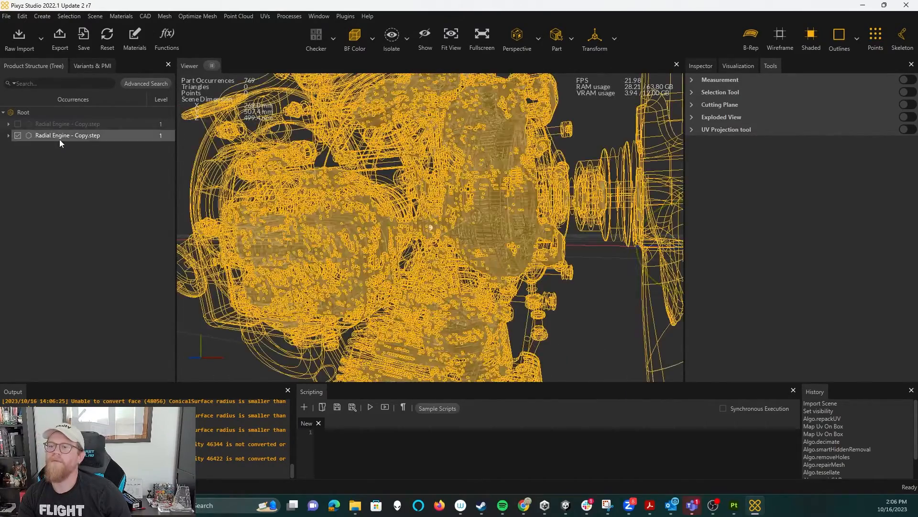
pyautogui.click(142, 16)
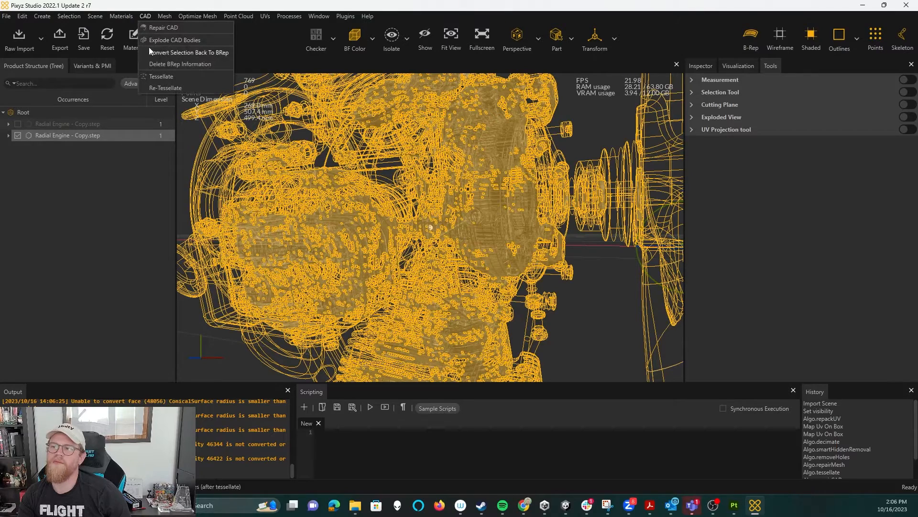
pyautogui.click(163, 27)
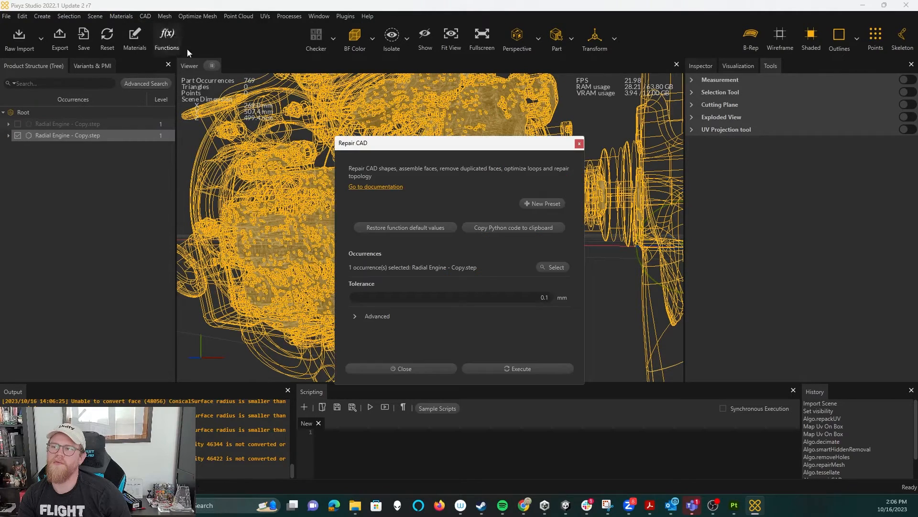
pyautogui.click(521, 363)
# Tessellate the newly imported engine with a max sag of 0.2.
pyautogui.click(145, 17)
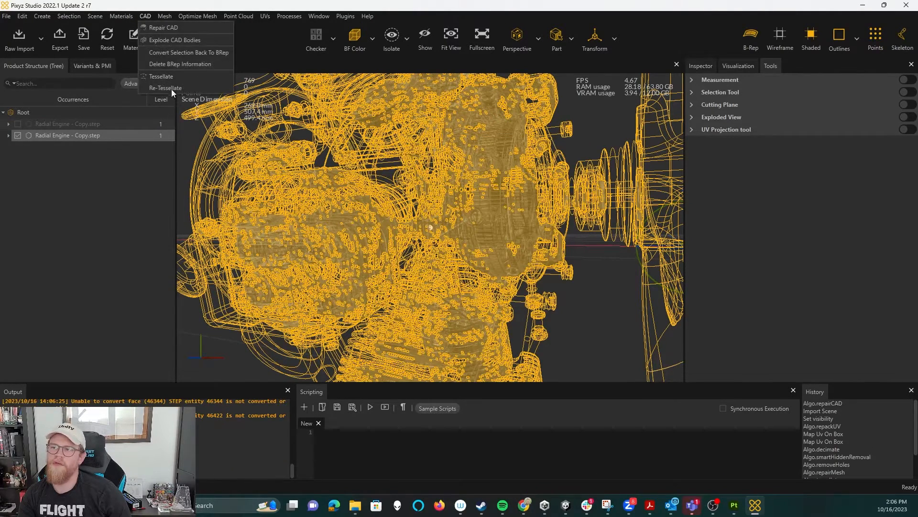
pyautogui.click(161, 76)
pyautogui.click(524, 471)
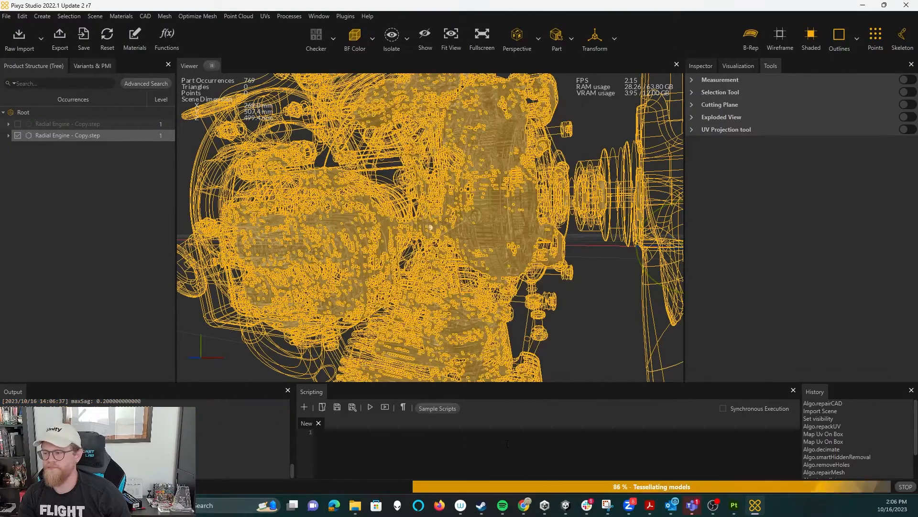
# Examine the freshly tessellated engine's cylinders, bolts and propeller from several angles to judge its unoptimized mesh.
pyautogui.moveTo(581, 283); pyautogui.dragTo(465, 293)
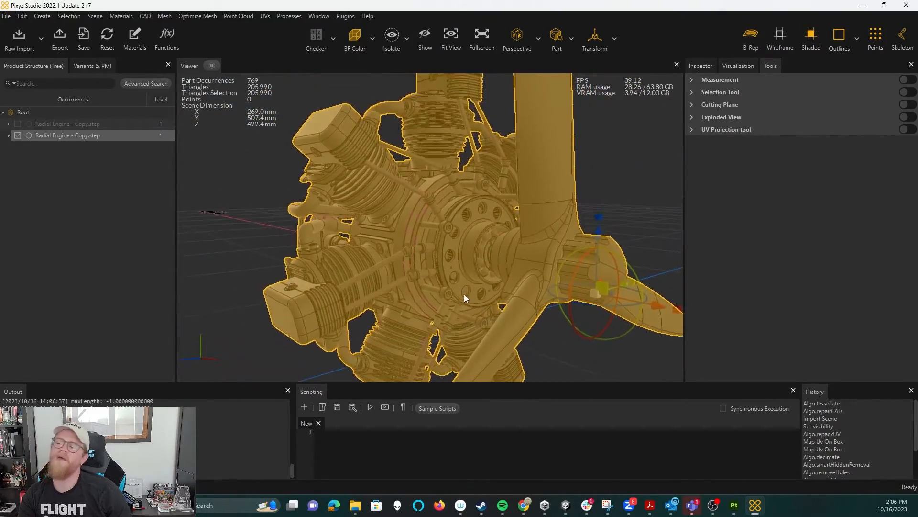
pyautogui.scroll(5, 453, 244)
pyautogui.scroll(-5, 448, 227)
pyautogui.moveTo(465, 184); pyautogui.dragTo(428, 302)
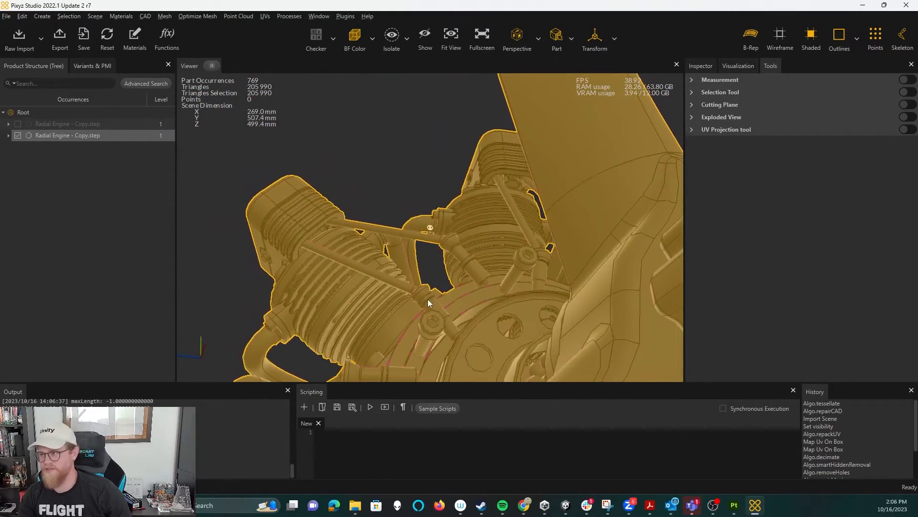
pyautogui.click(487, 272)
pyautogui.click(472, 268)
pyautogui.moveTo(419, 186); pyautogui.dragTo(376, 178)
pyautogui.scroll(-8, 415, 176)
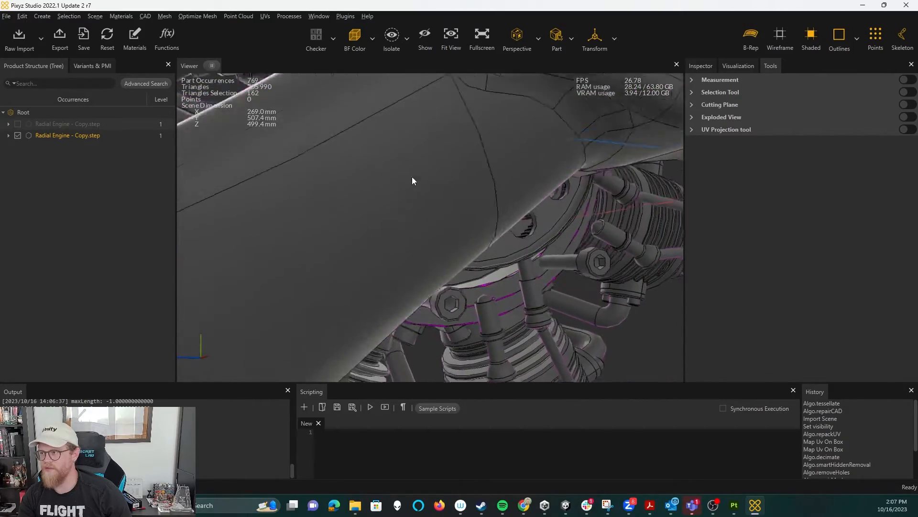
pyautogui.keyDown('alt'); pyautogui.moveTo(218, 197); pyautogui.dragTo(176, 167); pyautogui.keyUp('alt')
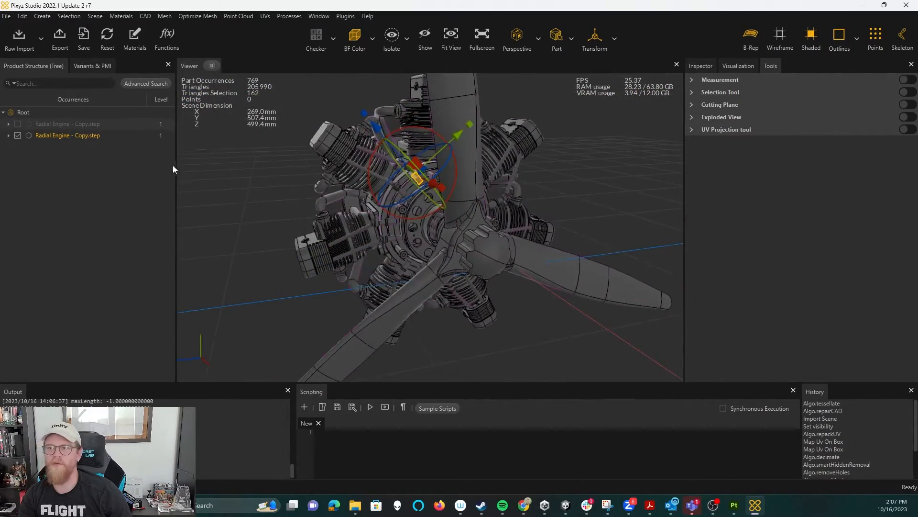
# Delete the second imported engine and show the optimized engine again.
pyautogui.click(63, 139)
pyautogui.press('Delete')
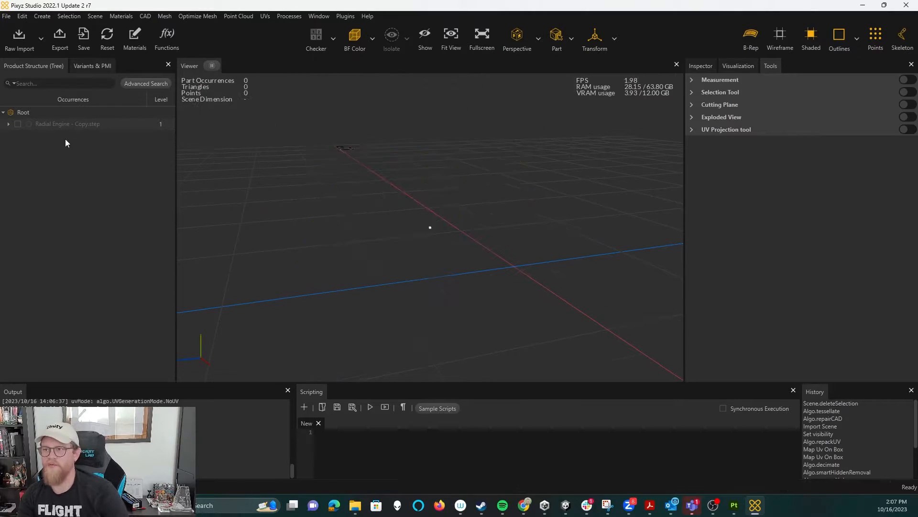
pyautogui.click(71, 129)
pyautogui.click(17, 124)
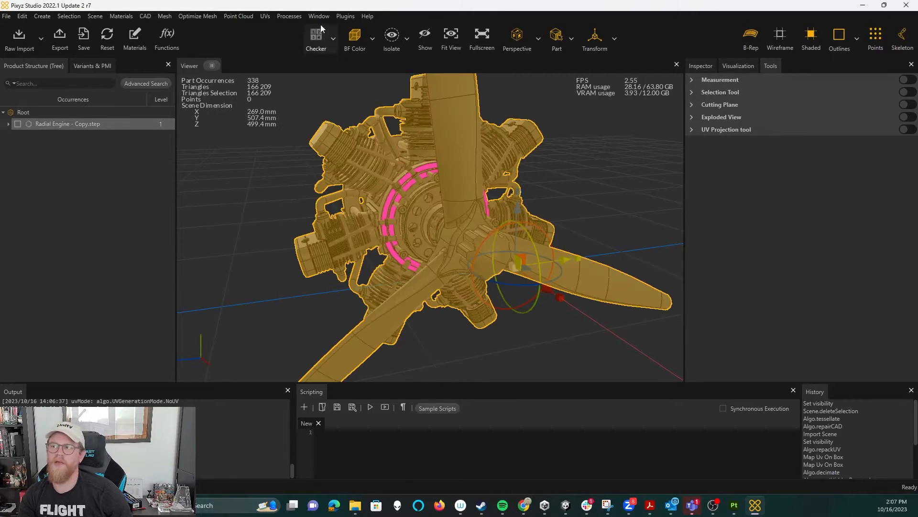
pyautogui.click(18, 124)
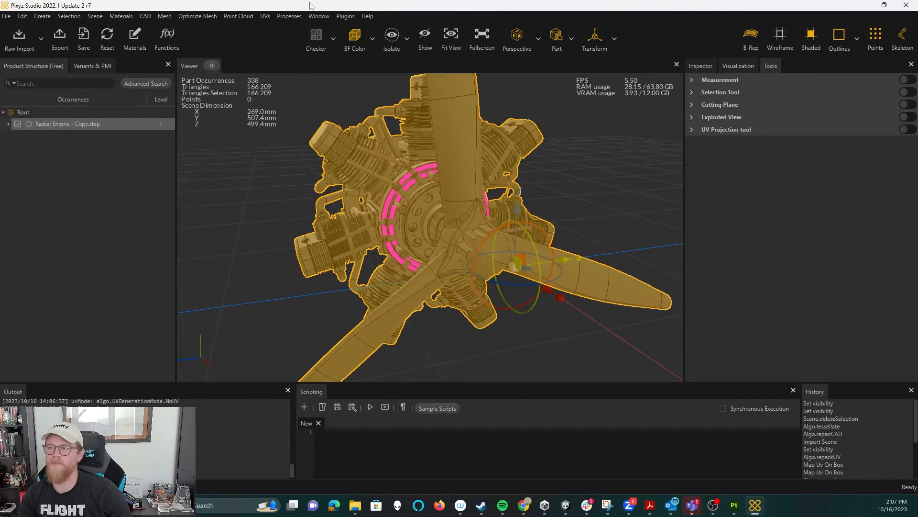
# Review the optimized engine's channel 0 UV layout once more in the UV Viewer, and close the viewer.
pyautogui.click(265, 18)
pyautogui.click(287, 134)
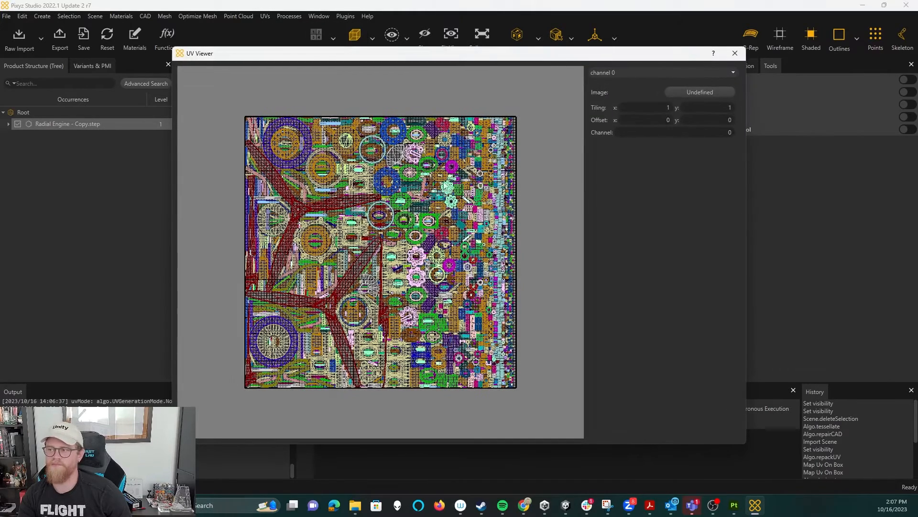
pyautogui.click(734, 54)
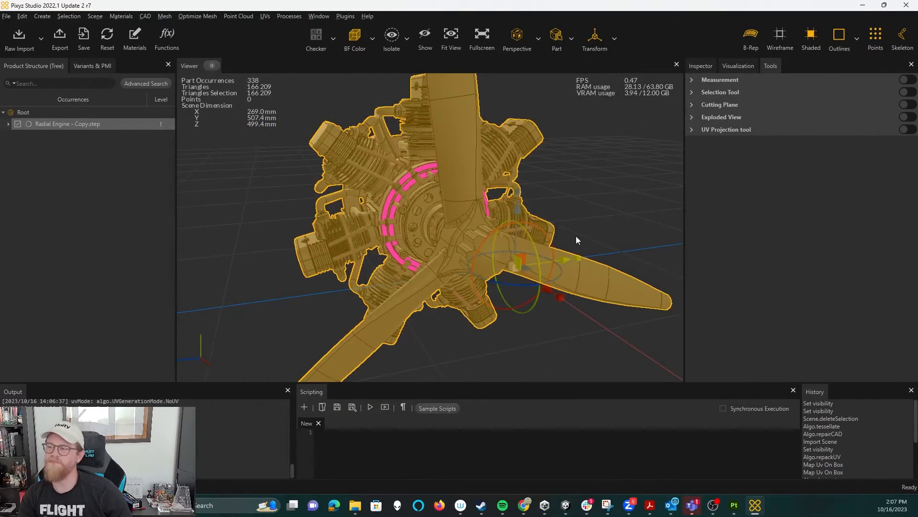
pyautogui.scroll(-3, 576, 240)
pyautogui.moveTo(558, 252); pyautogui.dragTo(592, 243)
pyautogui.moveTo(592, 243); pyautogui.dragTo(584, 237, button='right')
pyautogui.moveTo(582, 214)
pyautogui.mouseDown()
pyautogui.moveTo(550, 225)
pyautogui.moveTo(560, 238)
pyautogui.moveTo(561, 219)
pyautogui.moveTo(598, 211)
pyautogui.mouseUp()
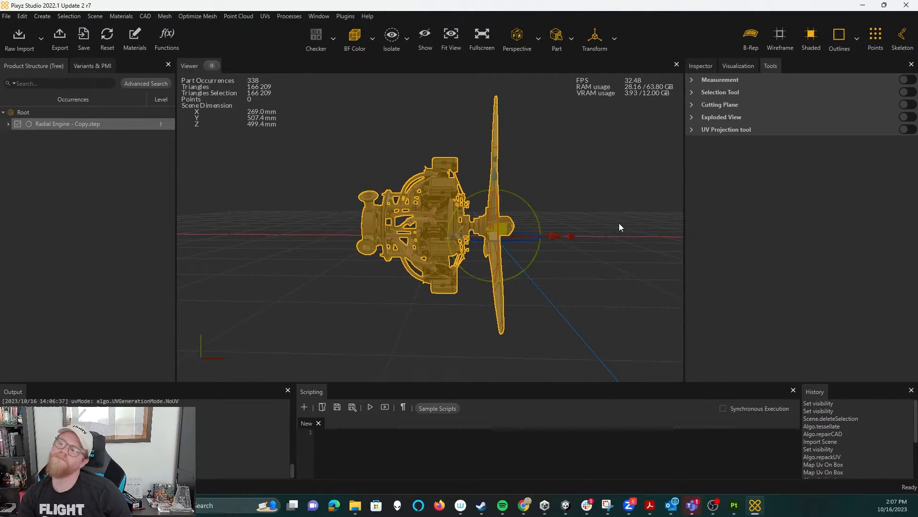
pyautogui.click(596, 201)
pyautogui.moveTo(575, 206); pyautogui.dragTo(526, 205)
# Merge the scene's parts by tree level from Root, collapsing each level-3 CATPart under Product3_catproduct into one part.
pyautogui.click(8, 125)
pyautogui.click(9, 124)
pyautogui.click(14, 135)
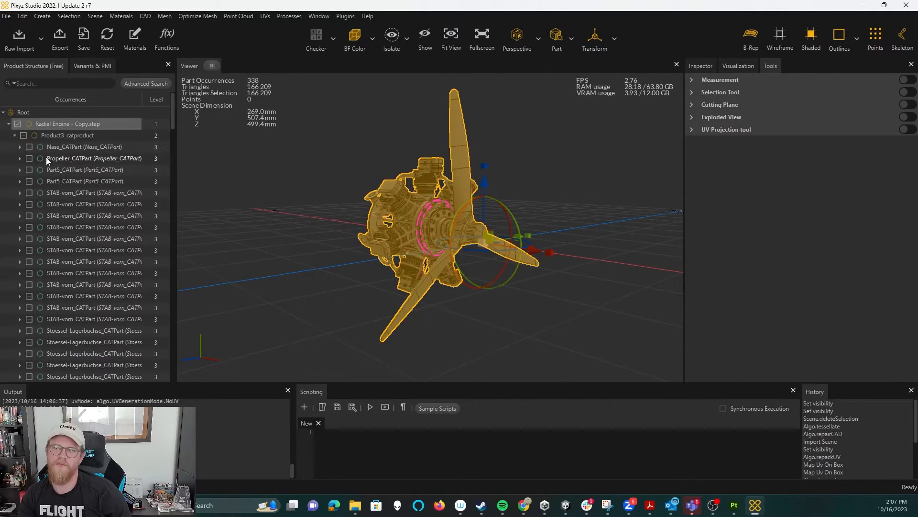
pyautogui.click(26, 114)
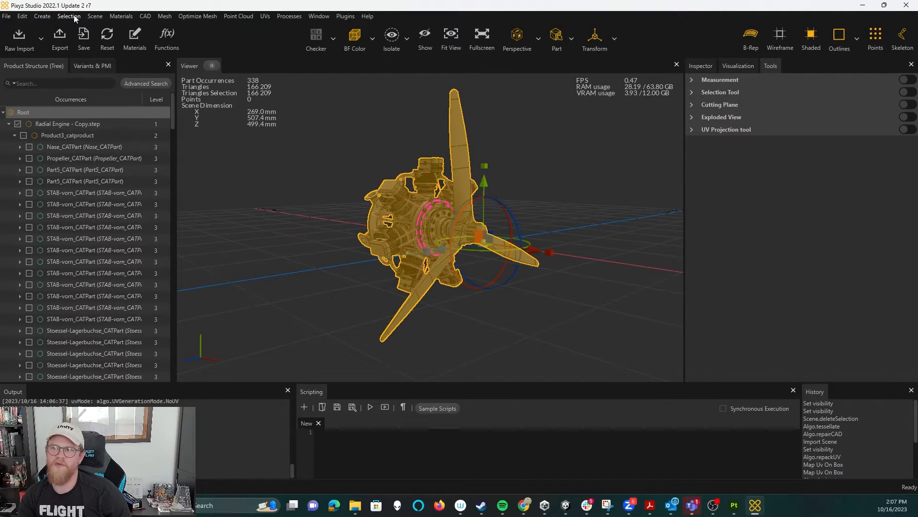
pyautogui.click(92, 17)
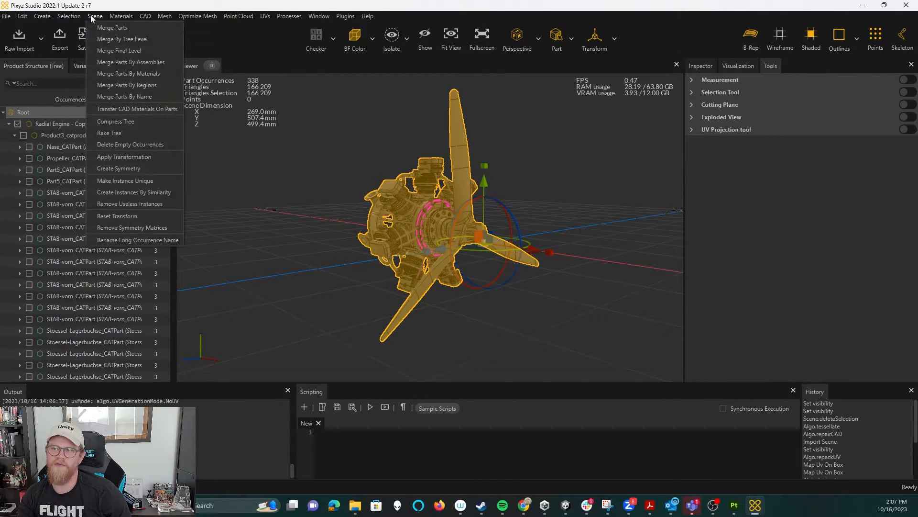
pyautogui.click(123, 40)
pyautogui.doubleClick(573, 327)
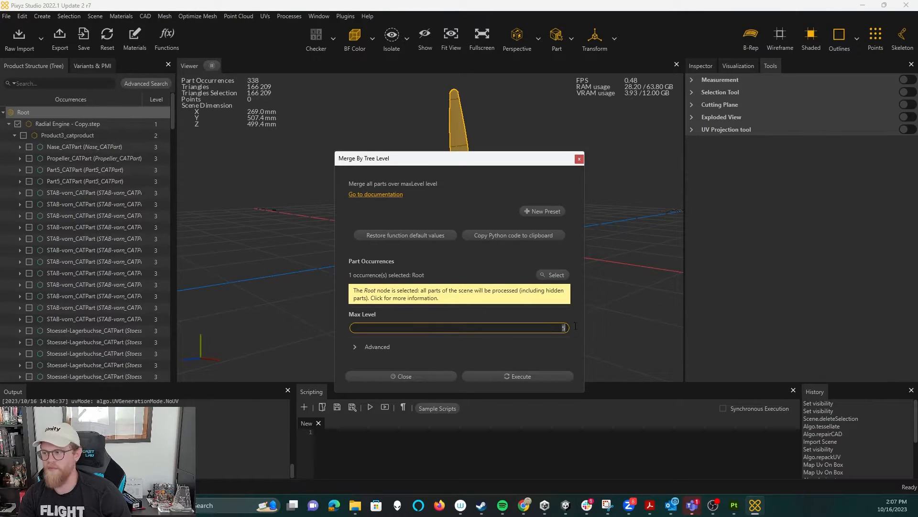
pyautogui.click(571, 377)
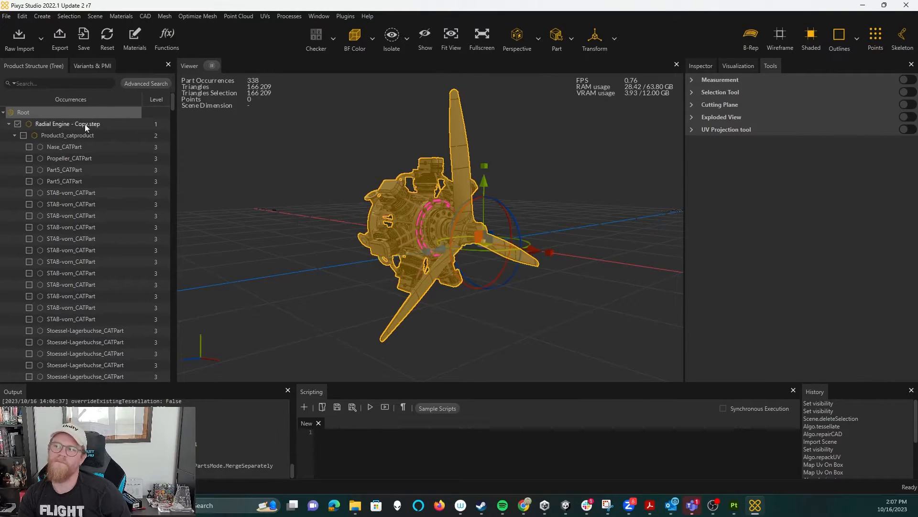
# Review the merged engine's channel 0 UV layout in the UV Viewer, and close the viewer.
pyautogui.click(265, 16)
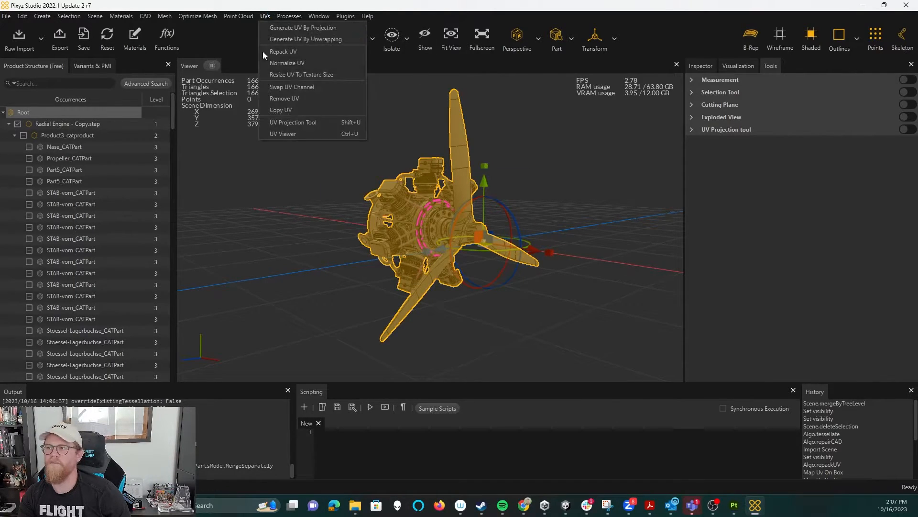
pyautogui.click(283, 133)
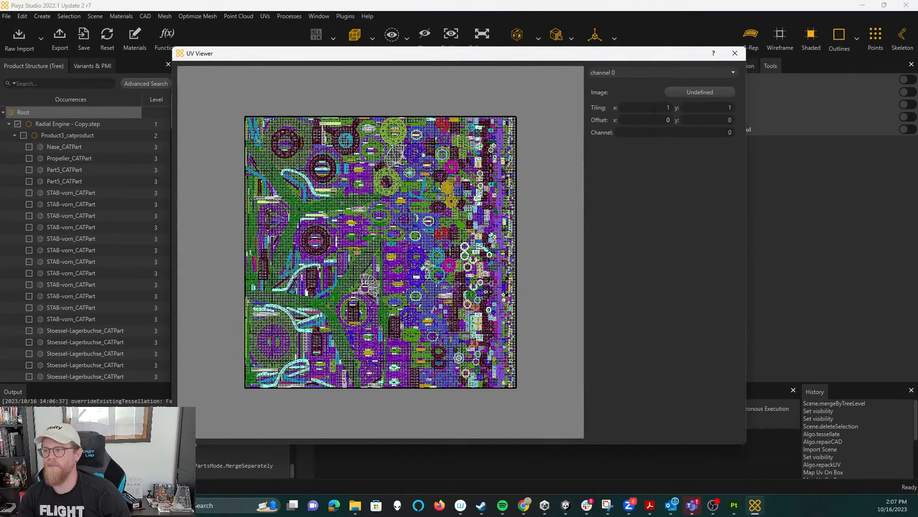
pyautogui.click(734, 54)
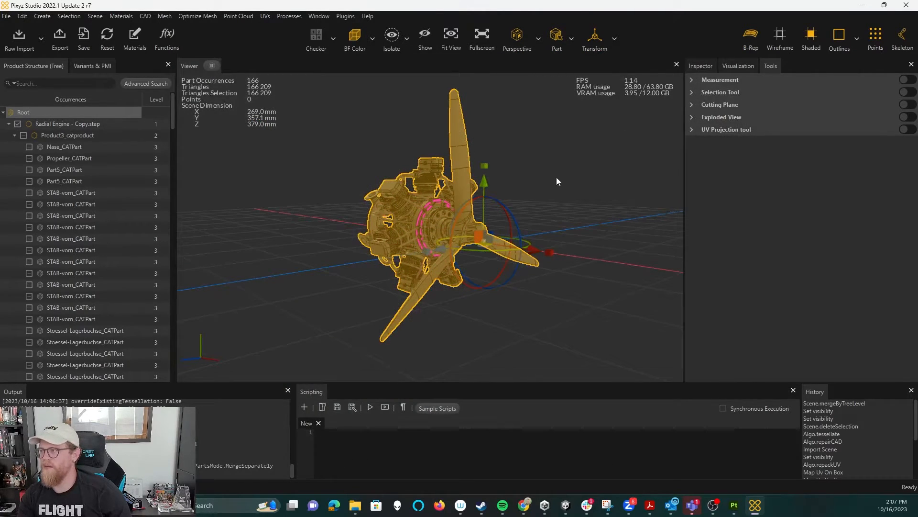
# Project UVs onto the whole engine in Box mode on UV channel 1 with the UV Projection tool.
pyautogui.scroll(1, 520, 200)
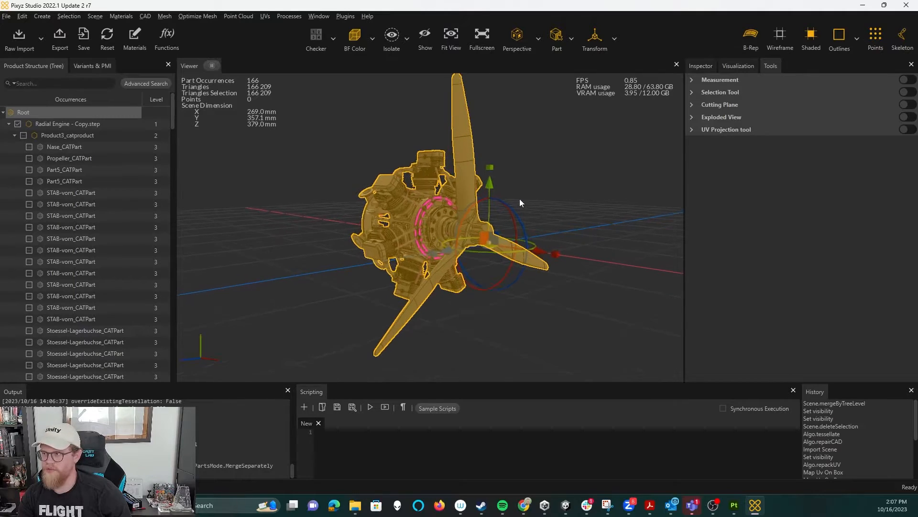
pyautogui.scroll(-5, 519, 205)
pyautogui.moveTo(418, 140); pyautogui.dragTo(445, 150, button='middle')
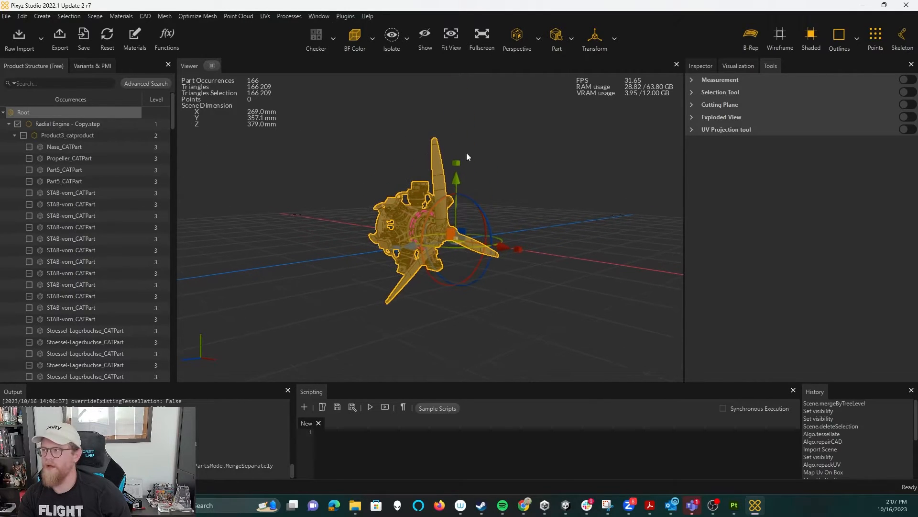
pyautogui.click(902, 129)
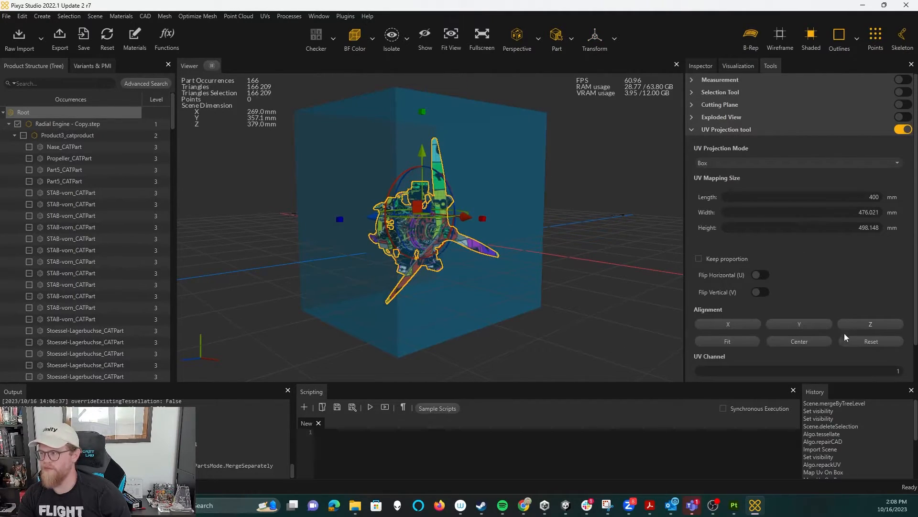
pyautogui.scroll(-1, 844, 331)
pyautogui.click(853, 366)
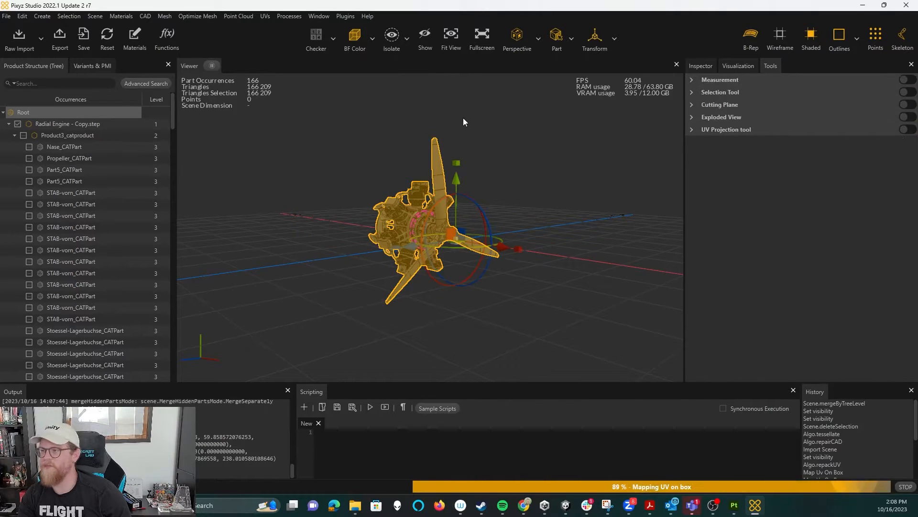
# Check the channel 0 UV layout of Root again after the box projection, and close the UV Viewer.
pyautogui.click(261, 17)
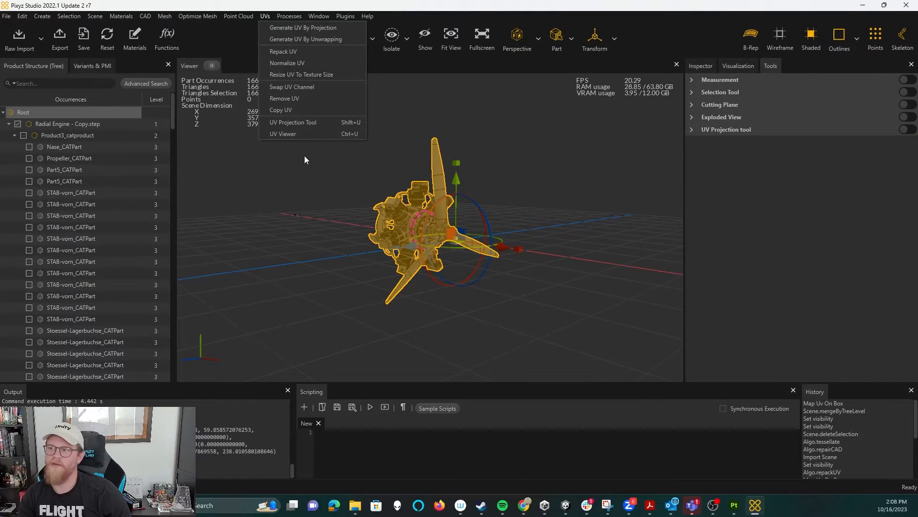
pyautogui.click(306, 140)
pyautogui.click(89, 115)
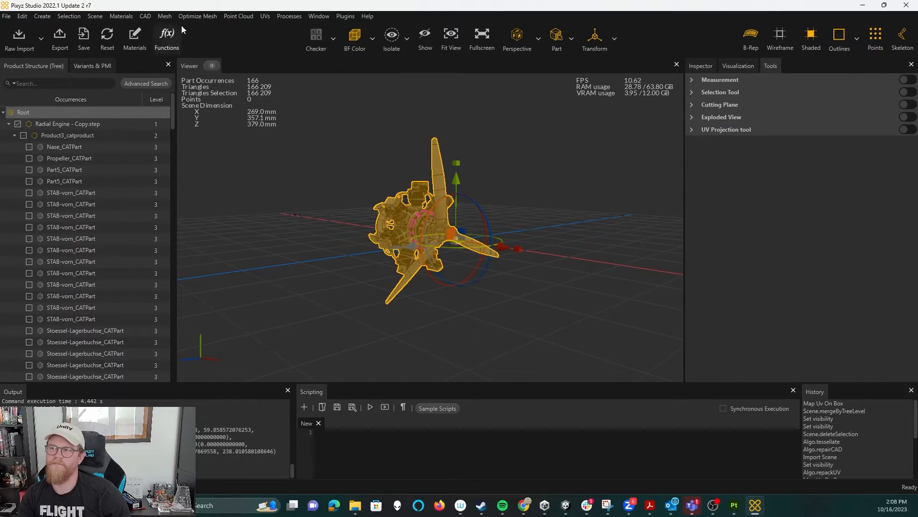
pyautogui.click(265, 16)
pyautogui.click(287, 134)
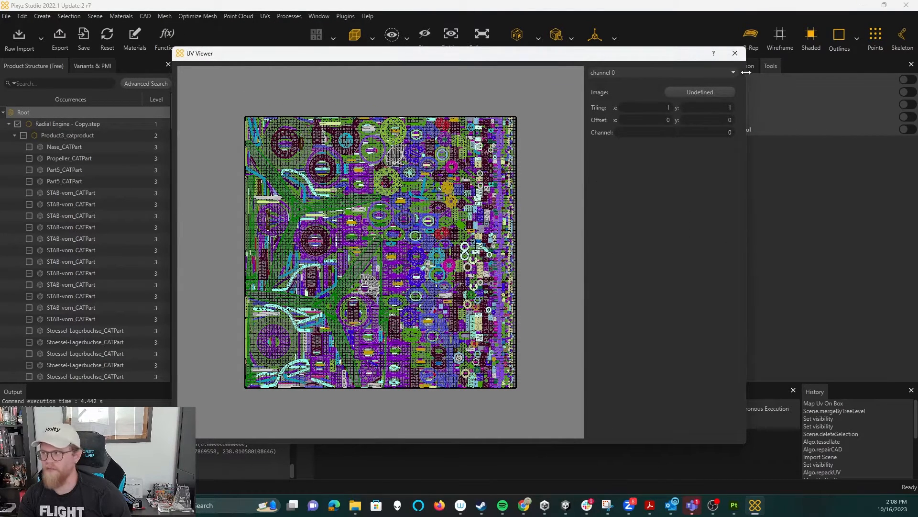
pyautogui.click(735, 53)
pyautogui.click(267, 17)
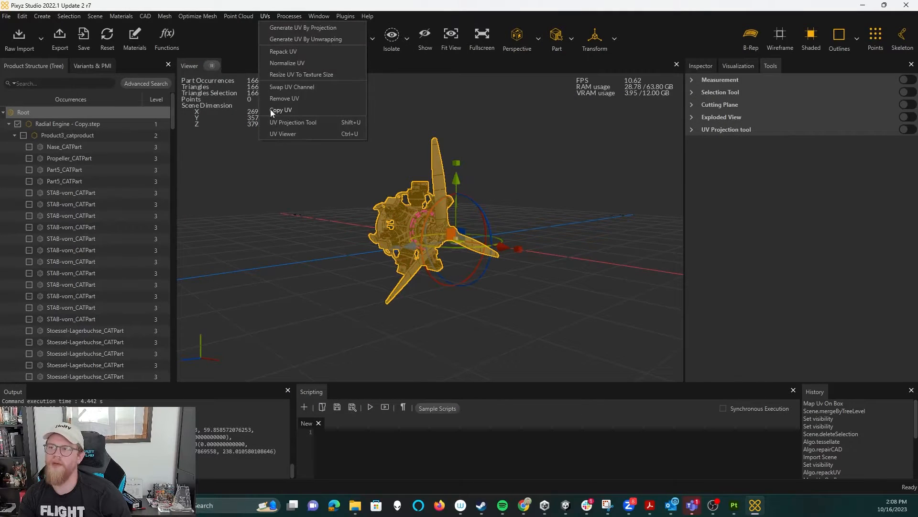
pyautogui.click(284, 51)
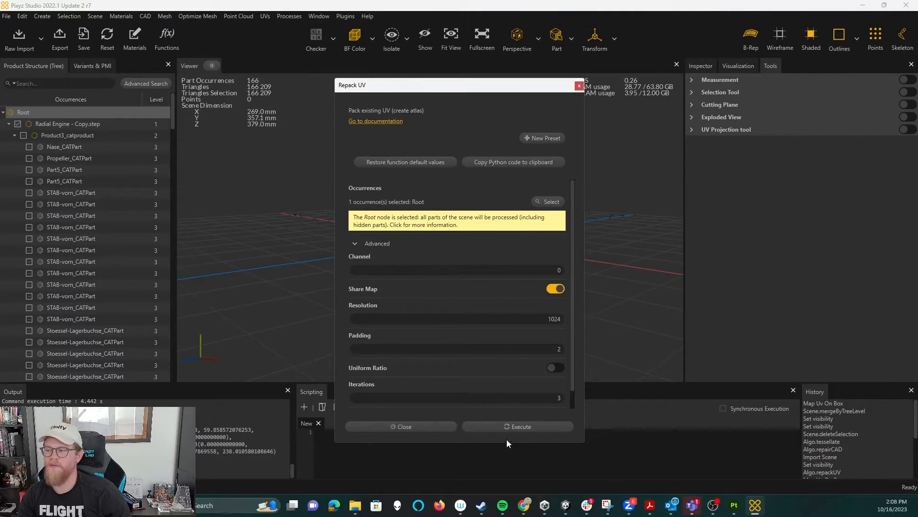
pyautogui.click(531, 427)
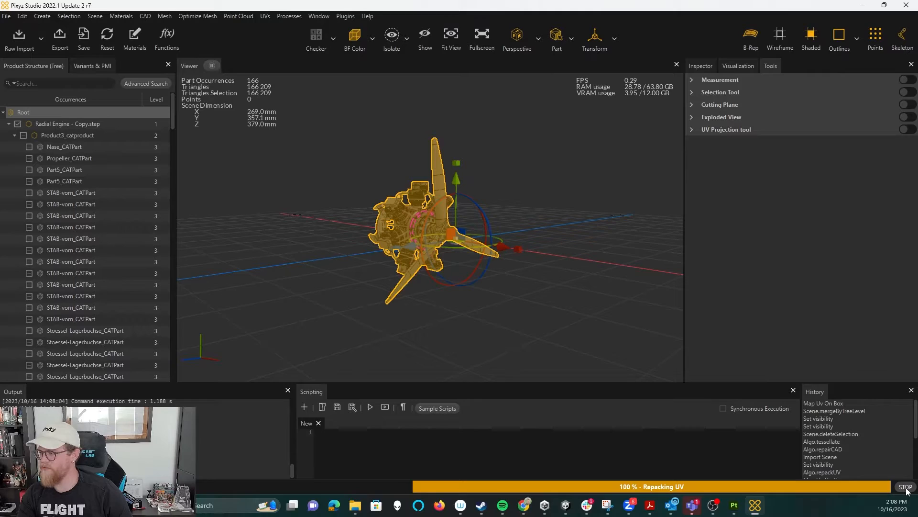
pyautogui.click(905, 488)
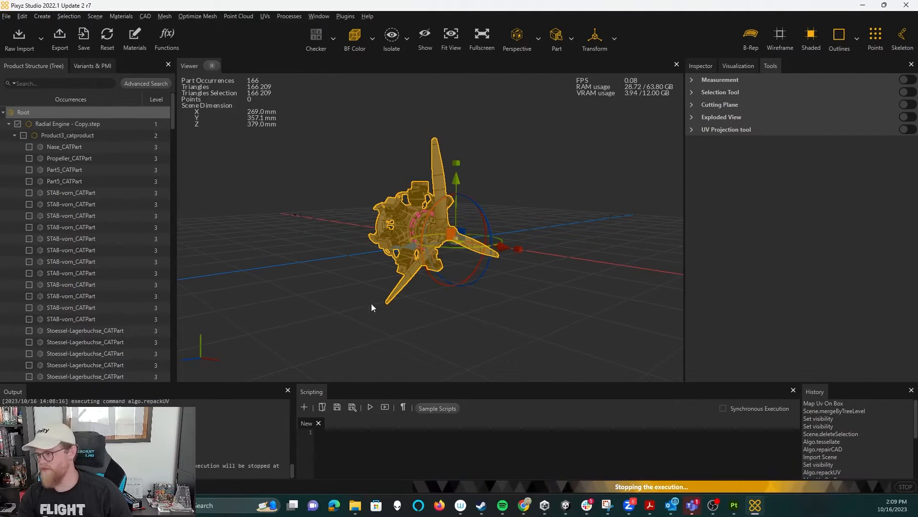
pyautogui.moveTo(356, 230); pyautogui.dragTo(392, 215, button='middle')
pyautogui.scroll(3, 388, 195)
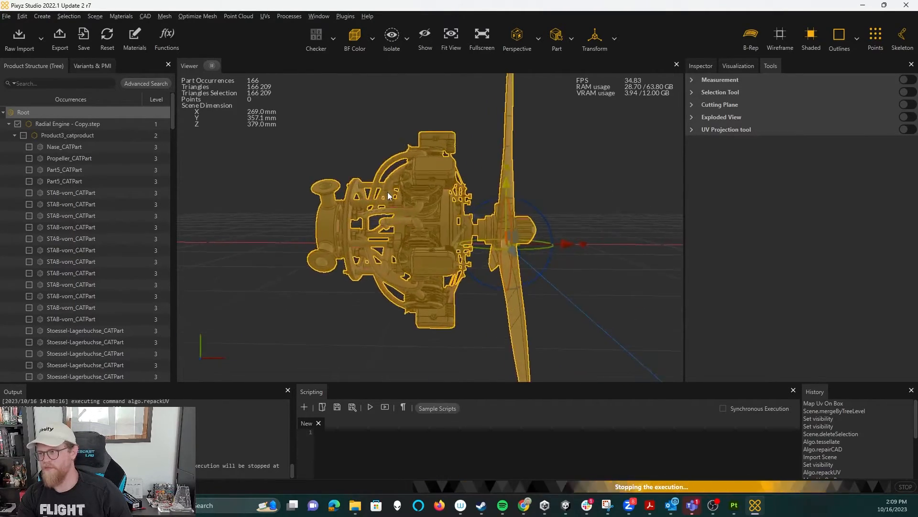
pyautogui.scroll(-5, 389, 195)
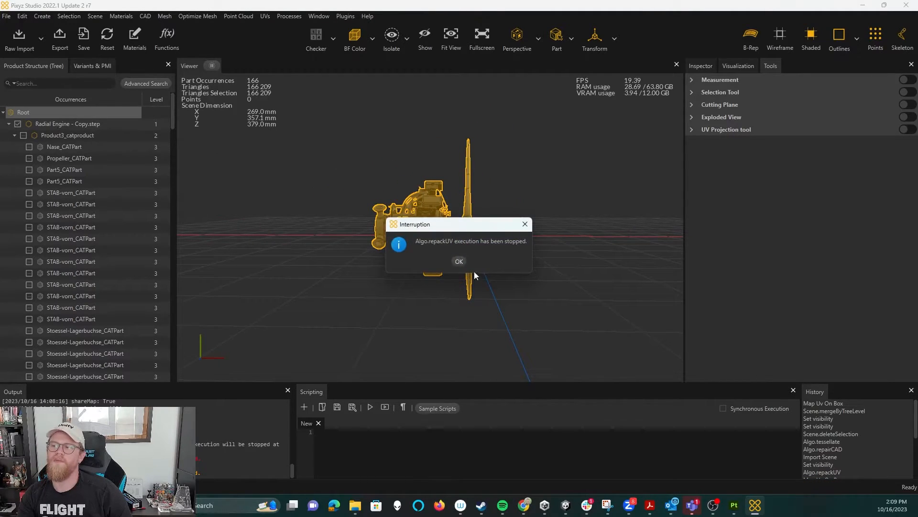
pyautogui.click(459, 262)
pyautogui.moveTo(461, 264); pyautogui.dragTo(388, 237, button='middle')
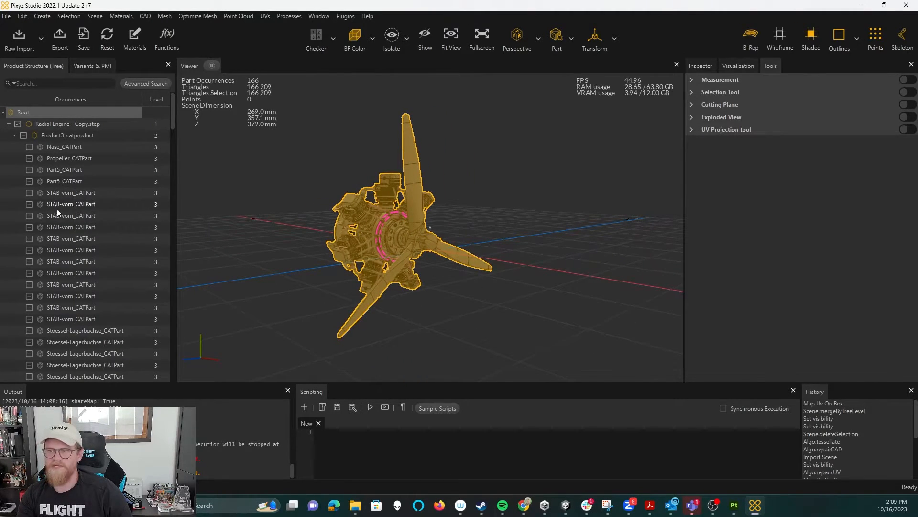
# Inspect where the STAB-vorn_CATPart rods sit on the engine by highlighting one and the whole group, and clear the selection.
pyautogui.click(57, 83)
pyautogui.click(60, 216)
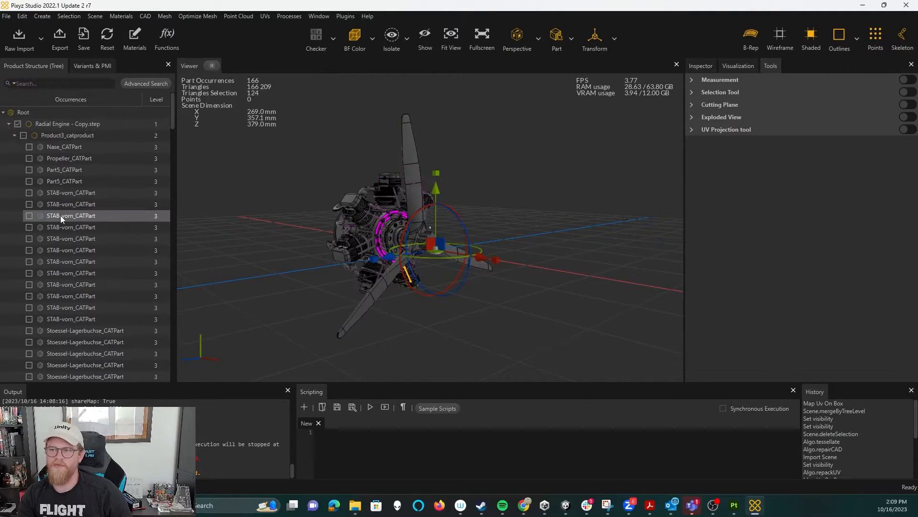
pyautogui.moveTo(251, 233); pyautogui.dragTo(310, 207)
pyautogui.moveTo(414, 280)
pyautogui.mouseDown()
pyautogui.moveTo(386, 270)
pyautogui.moveTo(409, 288)
pyautogui.mouseUp()
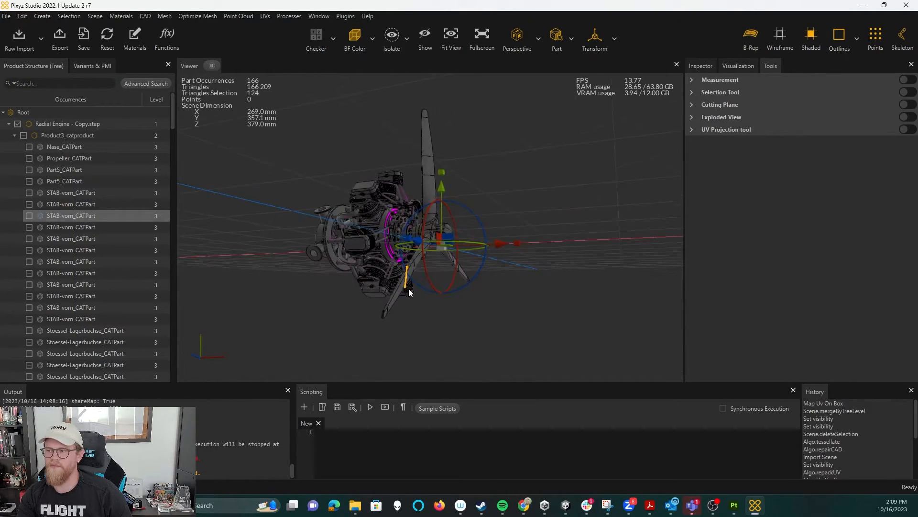
pyautogui.click(91, 193)
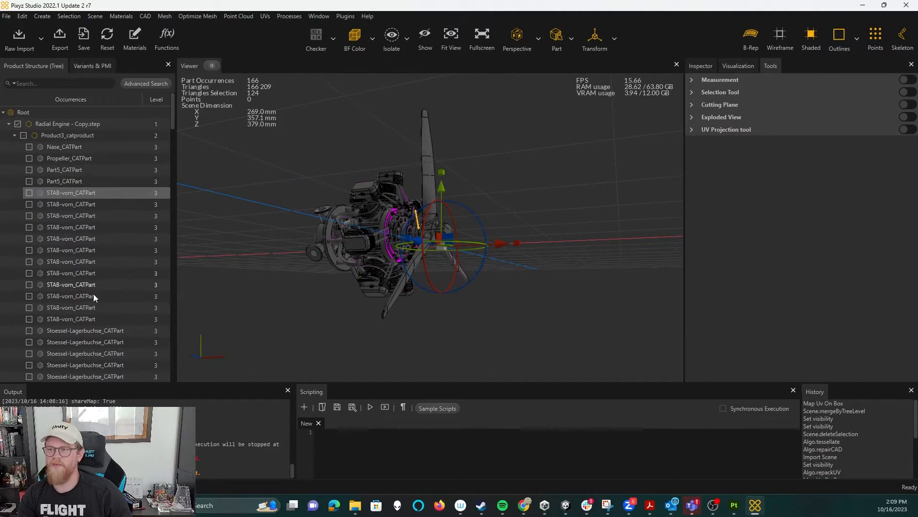
pyautogui.keyDown('shift'); pyautogui.click(92, 319); pyautogui.keyUp('shift')
pyautogui.moveTo(363, 316); pyautogui.dragTo(569, 275)
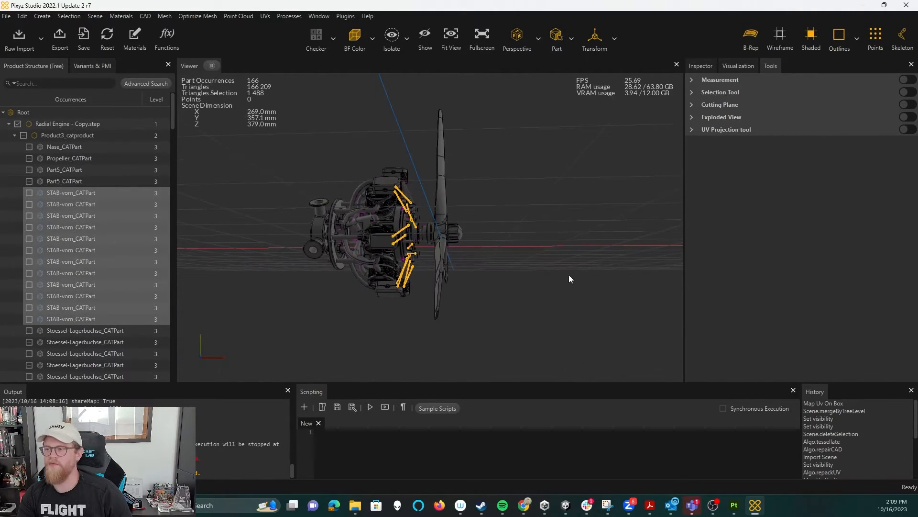
pyautogui.click(569, 275)
pyautogui.moveTo(254, 136); pyautogui.dragTo(374, 169)
# Create the basic set of colour materials and assign Black to the Root occurrence.
pyautogui.click(69, 114)
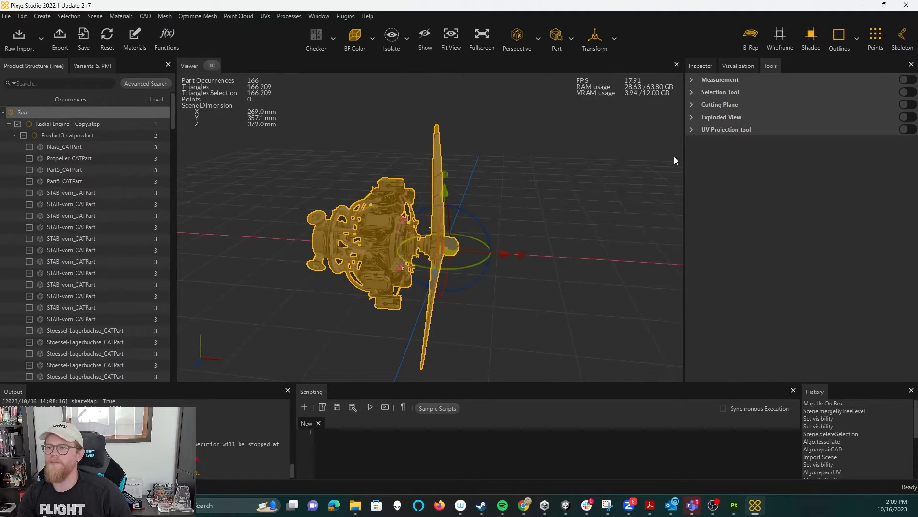
pyautogui.click(701, 65)
pyautogui.click(791, 156)
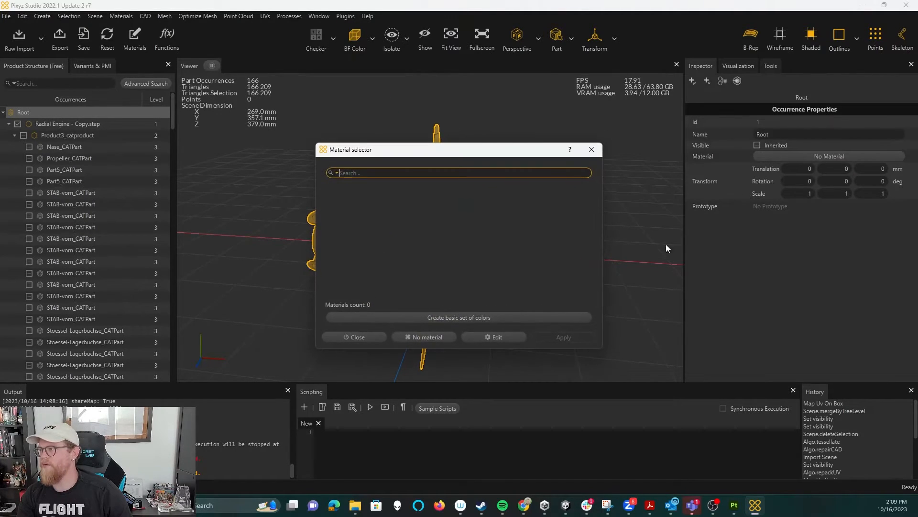
pyautogui.click(432, 317)
pyautogui.click(357, 211)
pyautogui.click(567, 338)
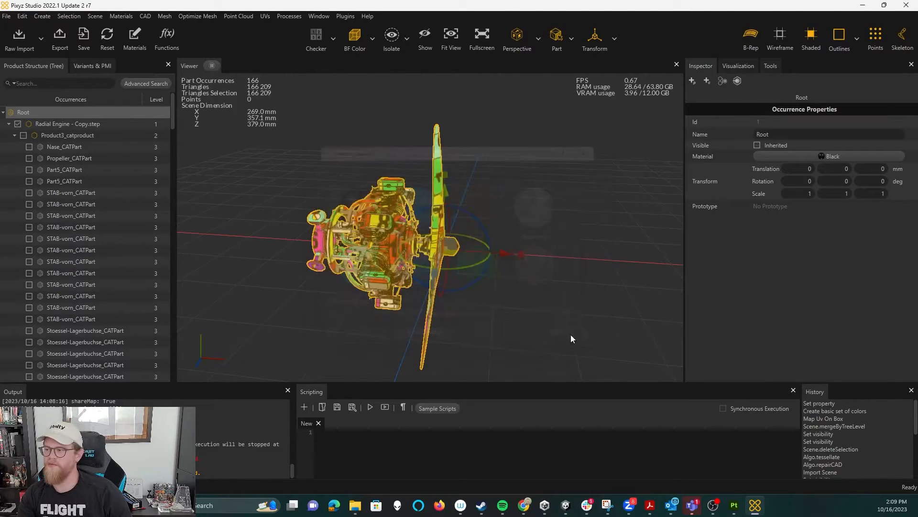
pyautogui.click(569, 220)
pyautogui.moveTo(569, 220); pyautogui.dragTo(350, 187)
pyautogui.click(316, 36)
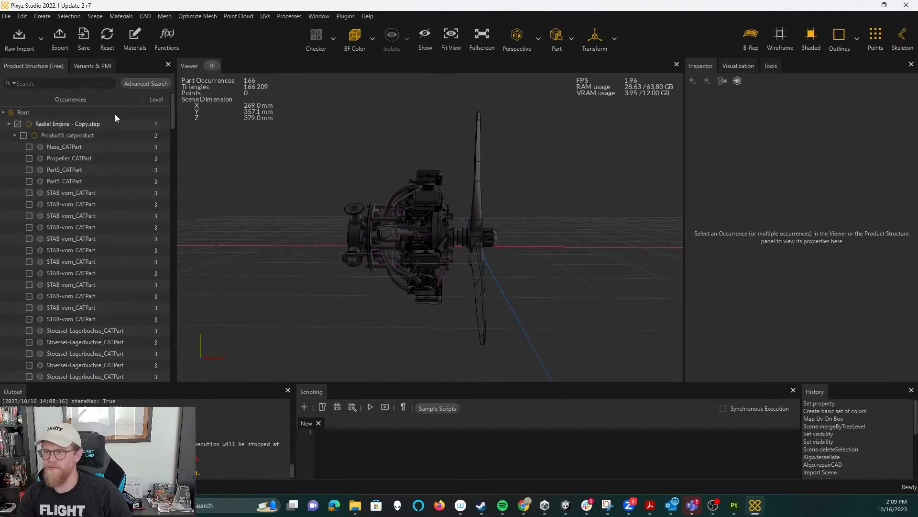
# Assign the Blue material to the curved pipes running from the engine's rear housing to the cylinders.
pyautogui.moveTo(437, 198); pyautogui.dragTo(389, 141)
pyautogui.moveTo(383, 262); pyautogui.dragTo(406, 328)
pyautogui.keyDown('alt'); pyautogui.moveTo(444, 280); pyautogui.dragTo(599, 274); pyautogui.keyUp('alt')
pyautogui.scroll(5, 504, 210)
pyautogui.keyDown('alt'); pyautogui.moveTo(504, 210); pyautogui.dragTo(422, 240); pyautogui.keyUp('alt')
pyautogui.click(823, 157)
pyautogui.click(420, 214)
pyautogui.click(564, 337)
# Select the seven straight Part124_CATPart rods around the engine and assign them the Dark Green material.
pyautogui.keyDown('alt'); pyautogui.moveTo(637, 277); pyautogui.dragTo(507, 283); pyautogui.keyUp('alt')
pyautogui.click(387, 258)
pyautogui.keyDown('ctrl'); pyautogui.click(383, 256); pyautogui.keyUp('ctrl')
pyautogui.keyDown('ctrl'); pyautogui.click(497, 235); pyautogui.keyUp('ctrl')
pyautogui.keyDown('ctrl'); pyautogui.click(490, 236); pyautogui.keyUp('ctrl')
pyautogui.keyDown('ctrl'); pyautogui.click(483, 234); pyautogui.keyUp('ctrl')
pyautogui.keyDown('alt'); pyautogui.moveTo(498, 238); pyautogui.dragTo(472, 249); pyautogui.keyUp('alt')
pyautogui.keyDown('ctrl'); pyautogui.click(472, 248); pyautogui.keyUp('ctrl')
pyautogui.keyDown('alt'); pyautogui.moveTo(527, 259); pyautogui.dragTo(453, 238); pyautogui.keyUp('alt')
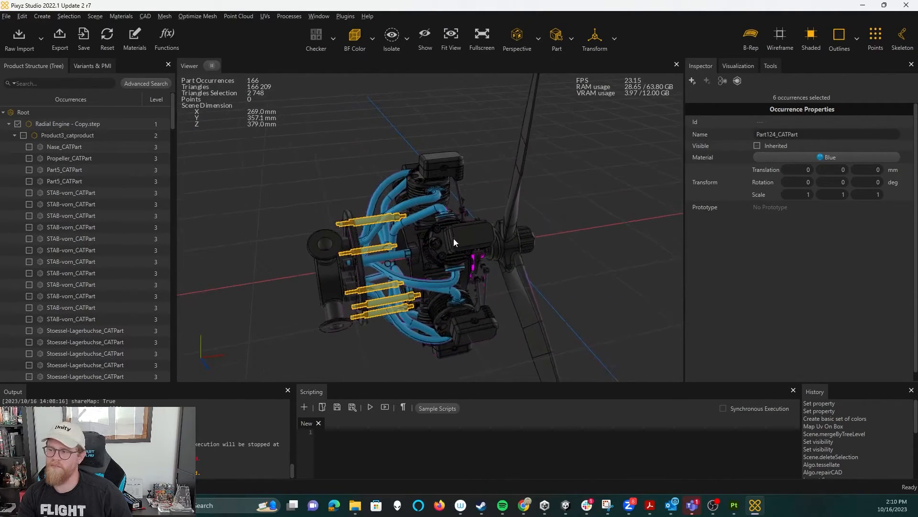
pyautogui.keyDown('ctrl'); pyautogui.click(404, 255); pyautogui.keyUp('ctrl')
pyautogui.click(807, 160)
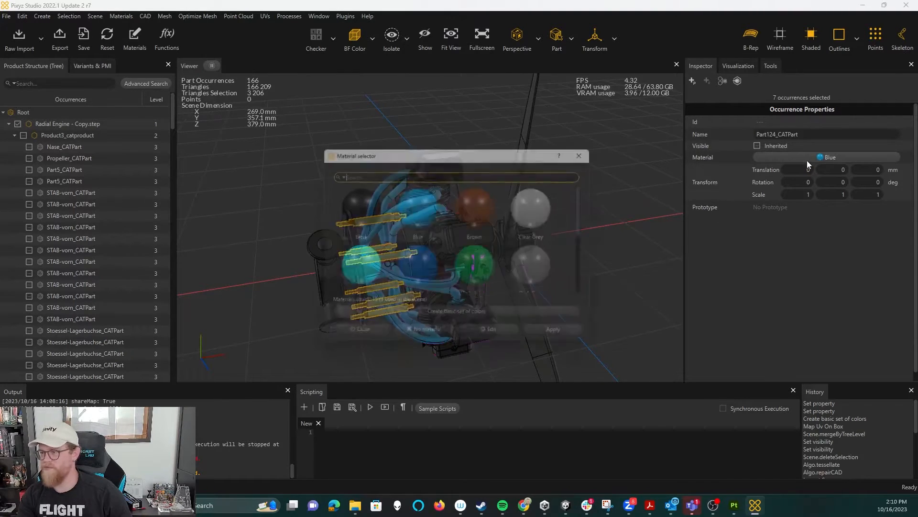
pyautogui.click(564, 337)
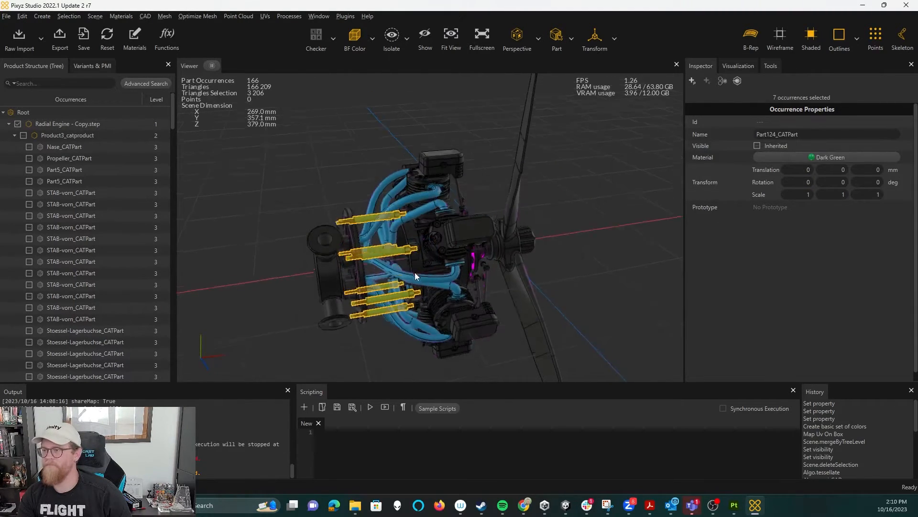
# Select all the engine's cylinder assemblies, searching the product tree for "product2", and assign them the Dark Green material.
pyautogui.moveTo(365, 272); pyautogui.dragTo(523, 283)
pyautogui.moveTo(418, 150); pyautogui.dragTo(388, 234)
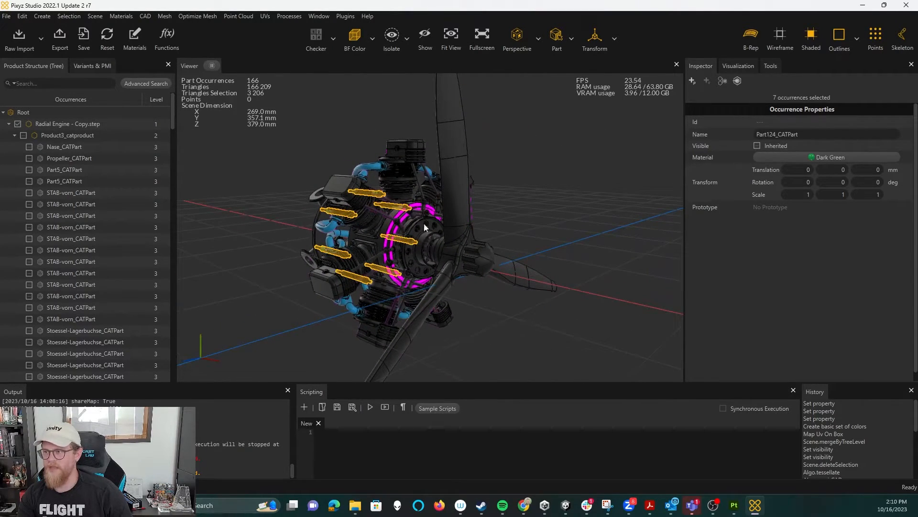
pyautogui.click(351, 193)
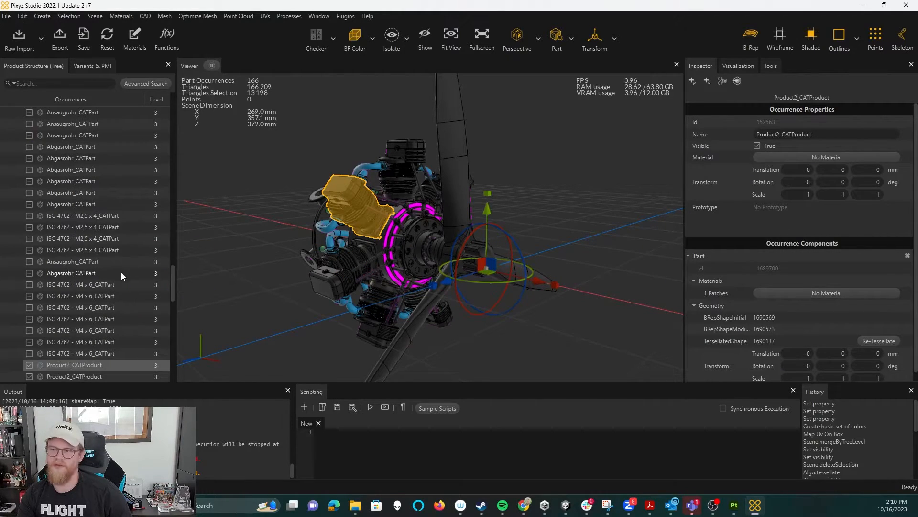
pyautogui.scroll(-2, 122, 271)
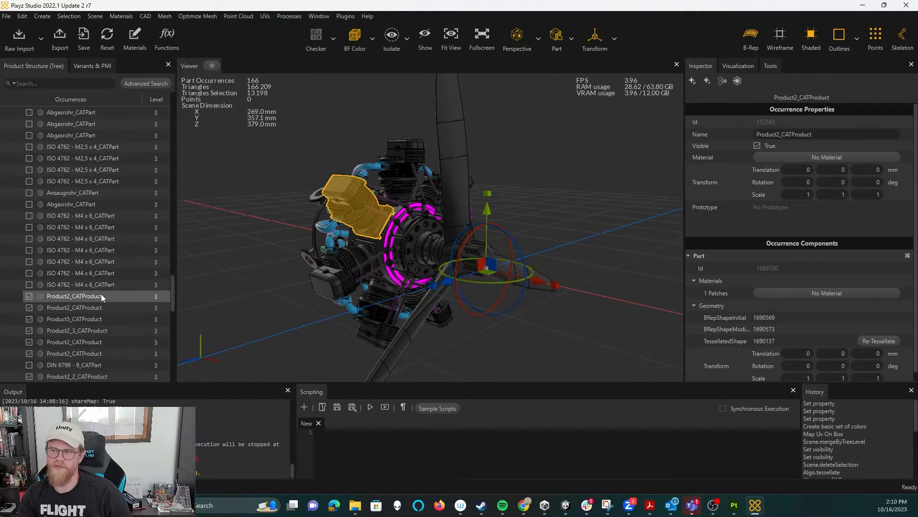
pyautogui.click(75, 84)
pyautogui.write('product2')
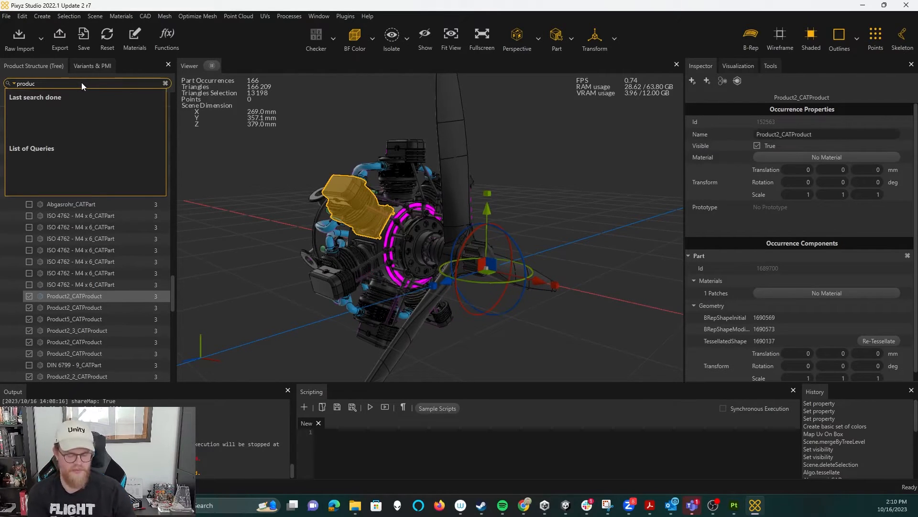
pyautogui.press('Return')
pyautogui.moveTo(437, 227); pyautogui.dragTo(402, 241)
pyautogui.keyDown('ctrl'); pyautogui.click(346, 251); pyautogui.keyUp('ctrl')
pyautogui.moveTo(488, 280)
pyautogui.mouseDown()
pyautogui.moveTo(414, 261)
pyautogui.moveTo(348, 306)
pyautogui.moveTo(340, 249)
pyautogui.moveTo(417, 233)
pyautogui.moveTo(466, 251)
pyautogui.moveTo(498, 277)
pyautogui.moveTo(448, 295)
pyautogui.moveTo(400, 292)
pyautogui.moveTo(486, 287)
pyautogui.moveTo(509, 270)
pyautogui.moveTo(488, 277)
pyautogui.mouseUp()
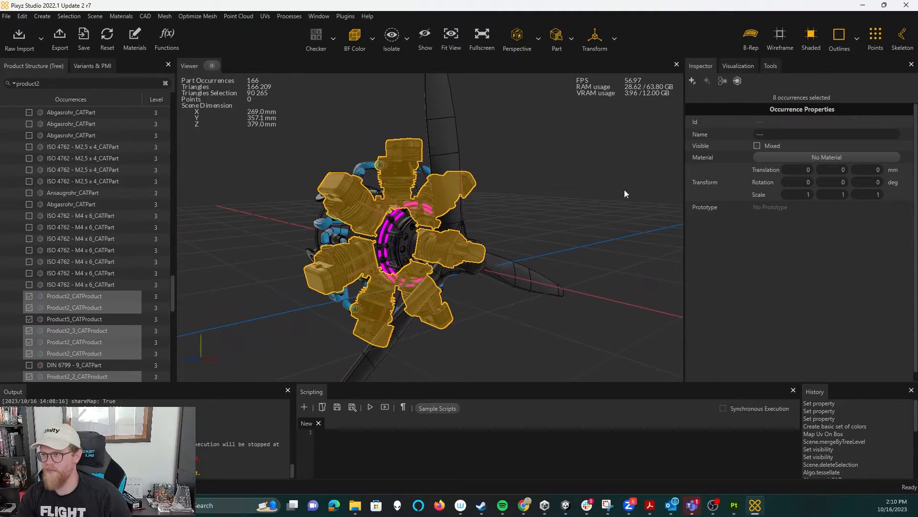
pyautogui.click(767, 158)
pyautogui.click(476, 270)
pyautogui.click(550, 338)
pyautogui.moveTo(554, 339); pyautogui.dragTo(512, 324)
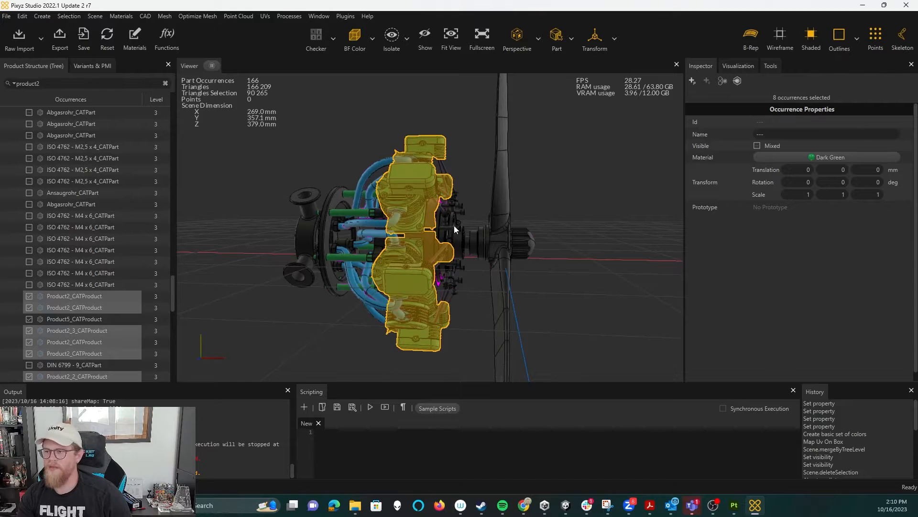
# Select all fourteen STAB-vorn_CATPart rods by searching the product tree for "stab" and assign them the Red material.
pyautogui.click(442, 214)
pyautogui.scroll(3, 100, 185)
pyautogui.click(88, 82)
pyautogui.write('stab')
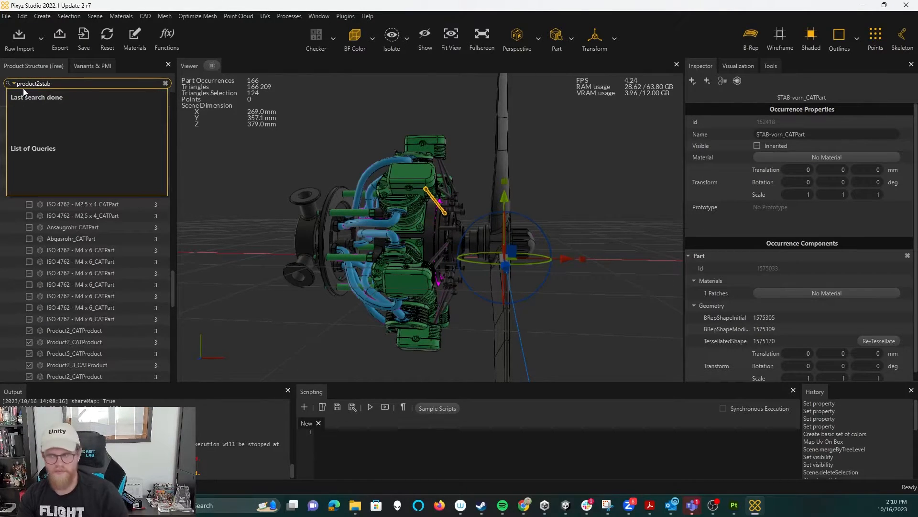
pyautogui.press('Return')
pyautogui.click(73, 86)
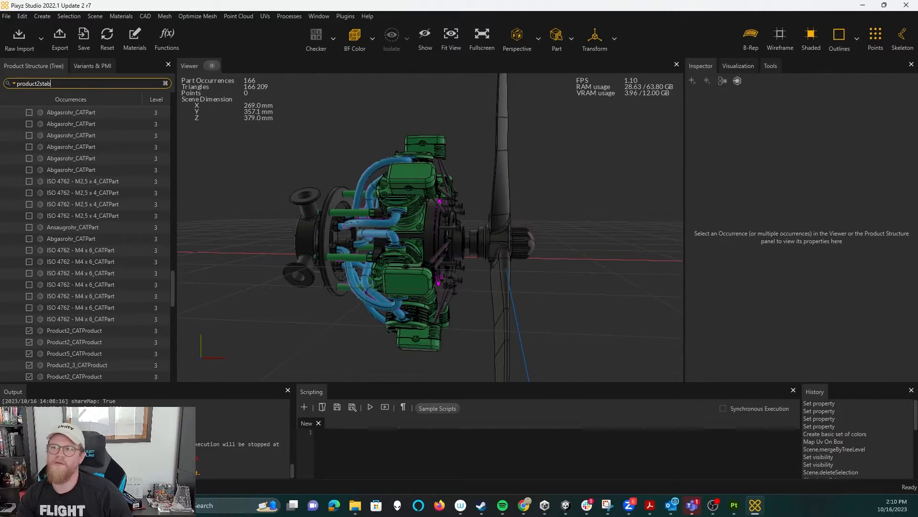
pyautogui.press('BackSpace')
pyautogui.press('BackSpace')
pyautogui.press('BackSpace')
pyautogui.press('BackSpace')
pyautogui.press('BackSpace')
pyautogui.press('BackSpace')
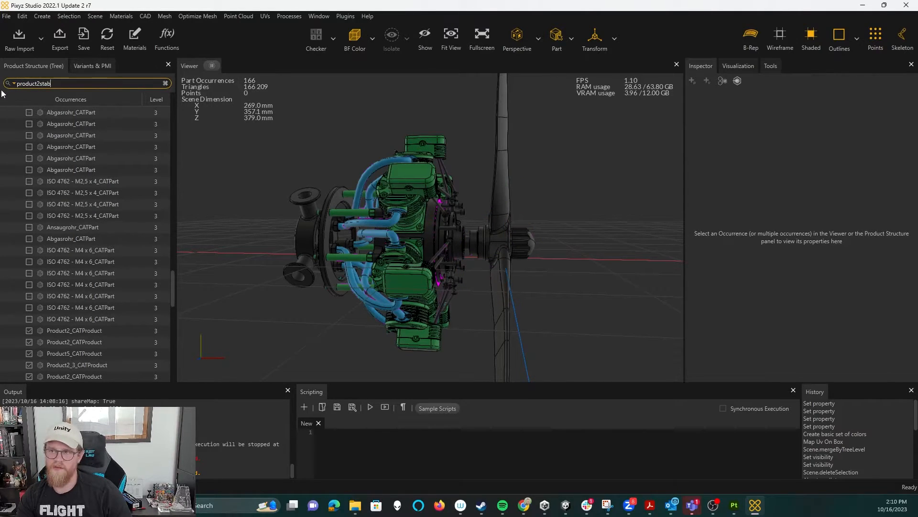
pyautogui.press('BackSpace')
pyautogui.press('BackSpace')
pyautogui.press('BackSpace')
pyautogui.press('BackSpace')
pyautogui.press('BackSpace')
pyautogui.press('BackSpace')
pyautogui.write('stab')
pyautogui.press('Return')
pyautogui.moveTo(478, 143); pyautogui.dragTo(740, 176)
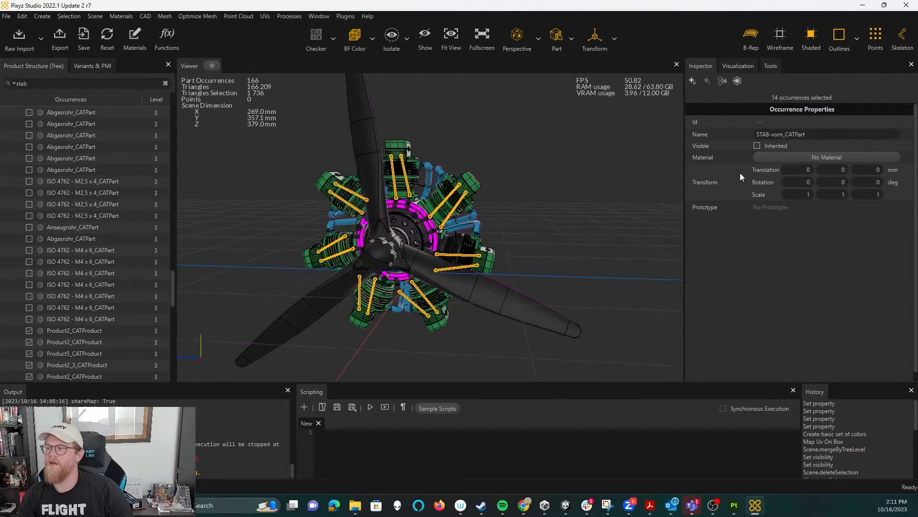
pyautogui.click(814, 158)
pyautogui.scroll(-3, 487, 231)
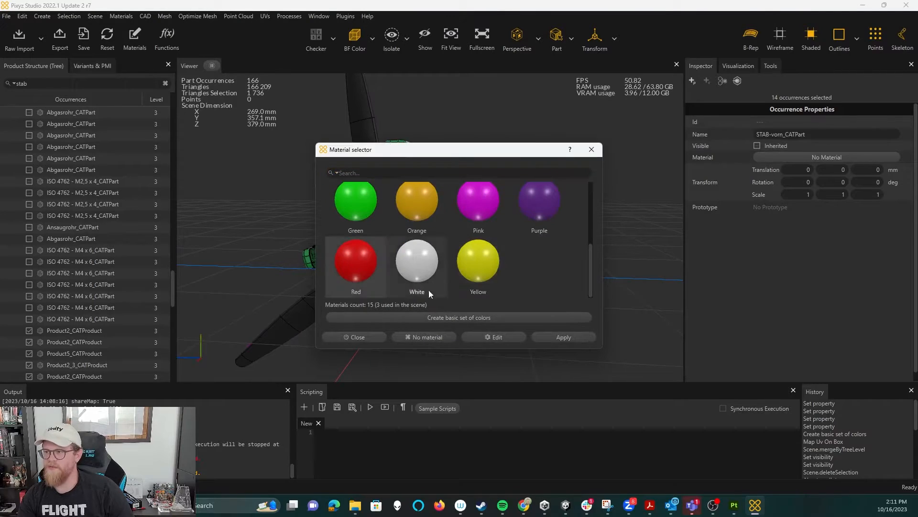
pyautogui.click(563, 337)
# Assign the White material to the front perforated disc, the central shaft and the two collars behind the propeller.
pyautogui.moveTo(551, 340); pyautogui.dragTo(517, 225)
pyautogui.scroll(6, 480, 222)
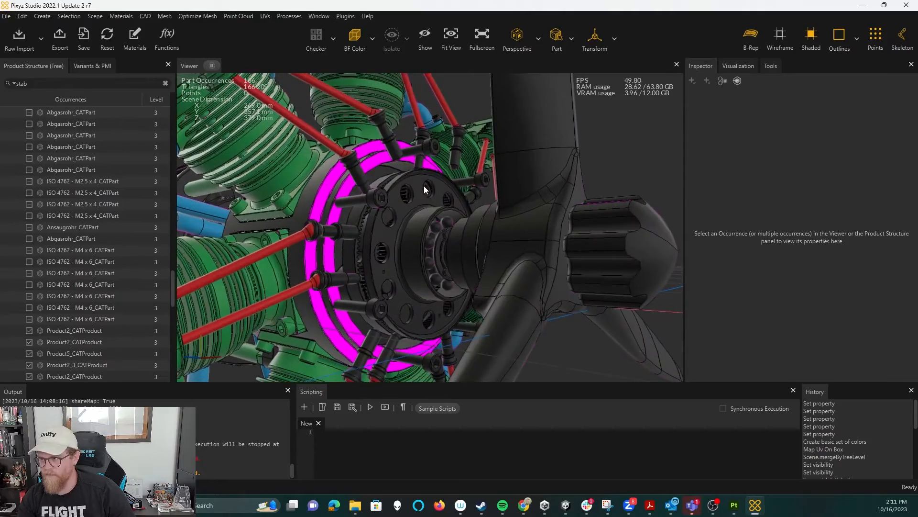
pyautogui.moveTo(366, 208); pyautogui.dragTo(362, 254)
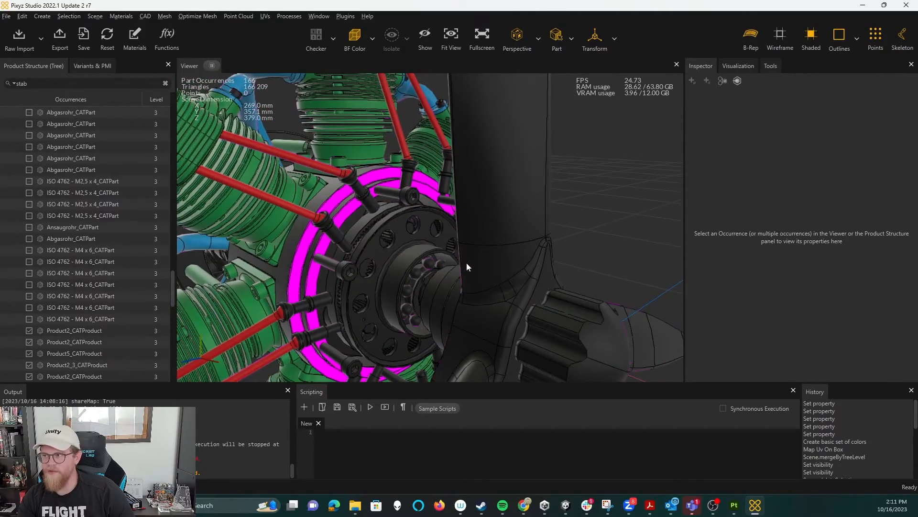
pyautogui.scroll(-5, 464, 275)
pyautogui.moveTo(459, 285); pyautogui.dragTo(386, 209)
pyautogui.click(434, 244)
pyautogui.scroll(2, 354, 204)
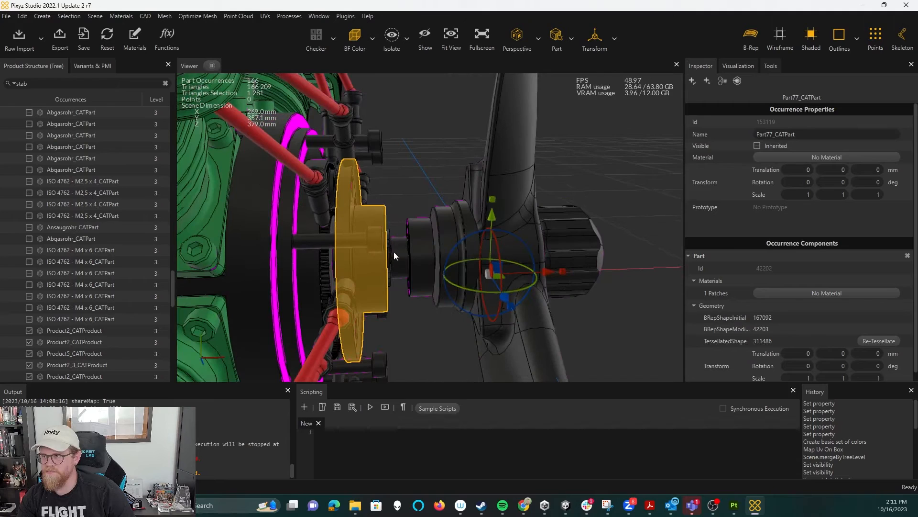
pyautogui.keyDown('ctrl'); pyautogui.click(404, 263); pyautogui.keyUp('ctrl')
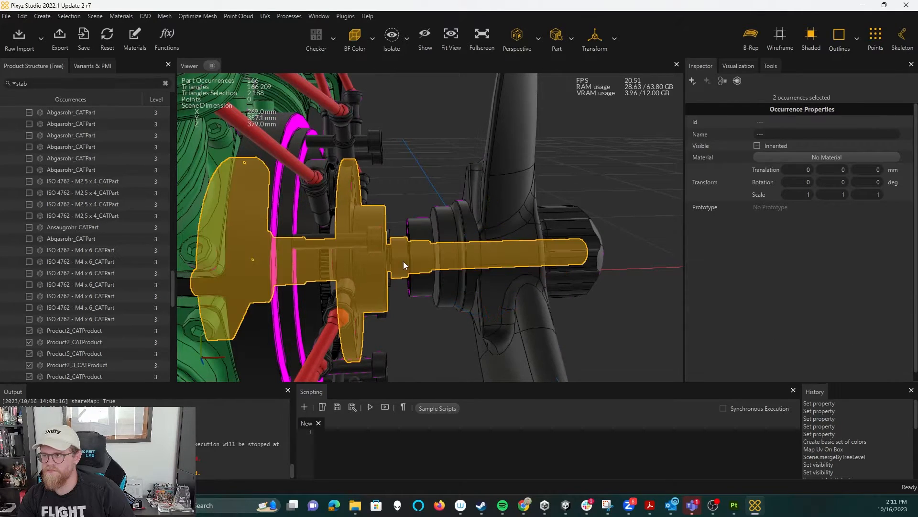
pyautogui.keyDown('ctrl'); pyautogui.click(429, 236); pyautogui.keyUp('ctrl')
pyautogui.keyDown('ctrl'); pyautogui.click(447, 231); pyautogui.keyUp('ctrl')
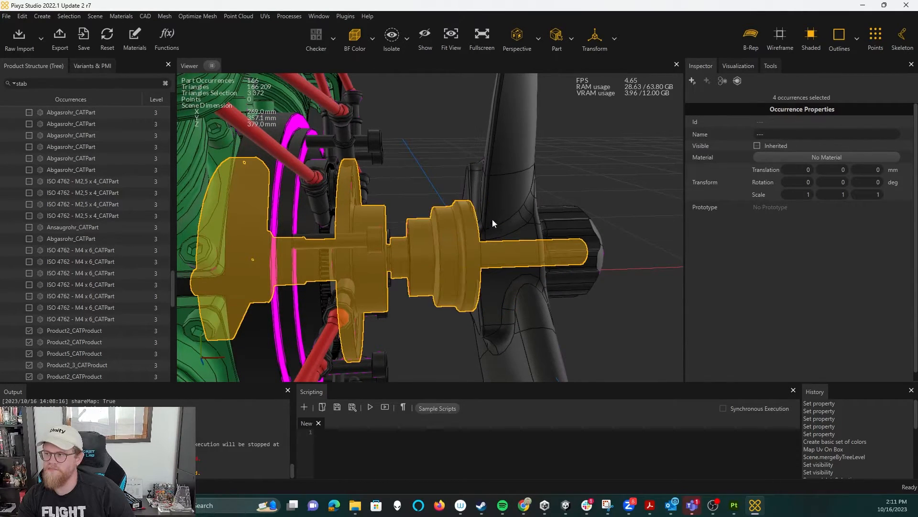
pyautogui.scroll(-5, 637, 259)
pyautogui.moveTo(638, 292); pyautogui.dragTo(559, 260)
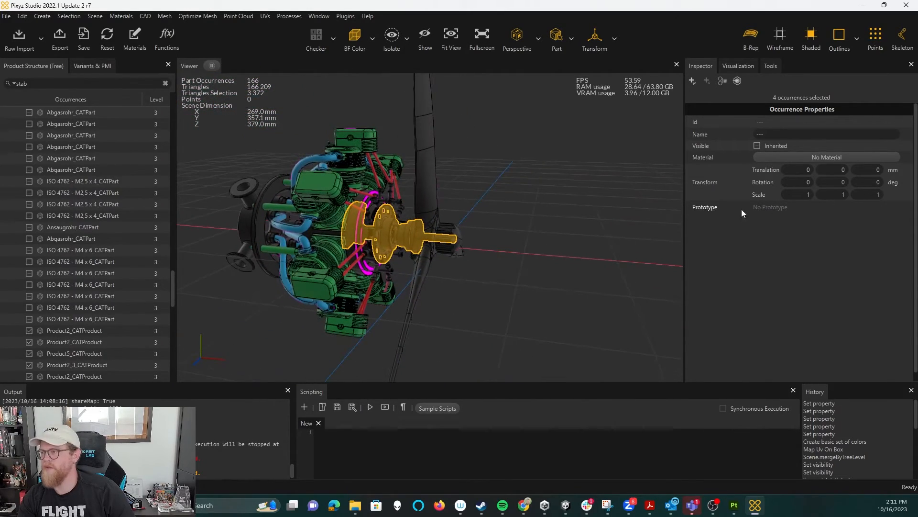
pyautogui.click(799, 157)
pyautogui.click(421, 264)
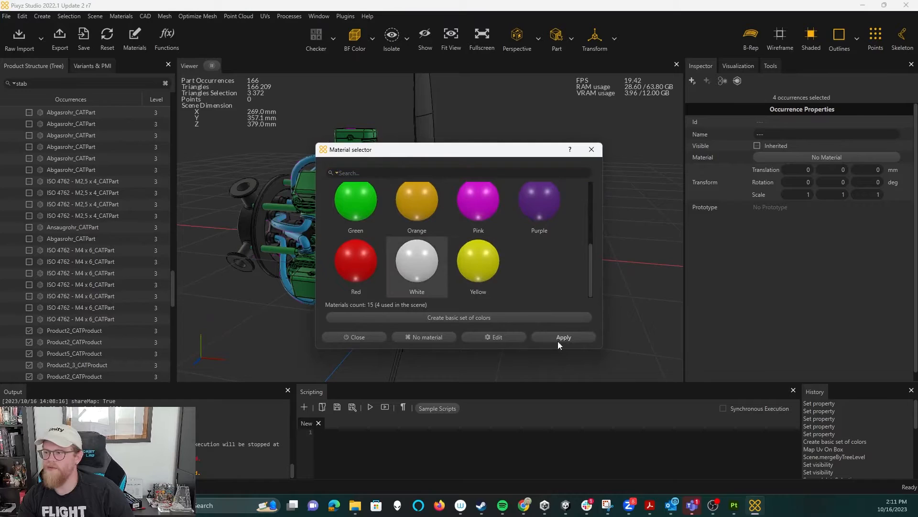
pyautogui.click(560, 337)
# Assign the White material to the three-blade propeller.
pyautogui.click(426, 211)
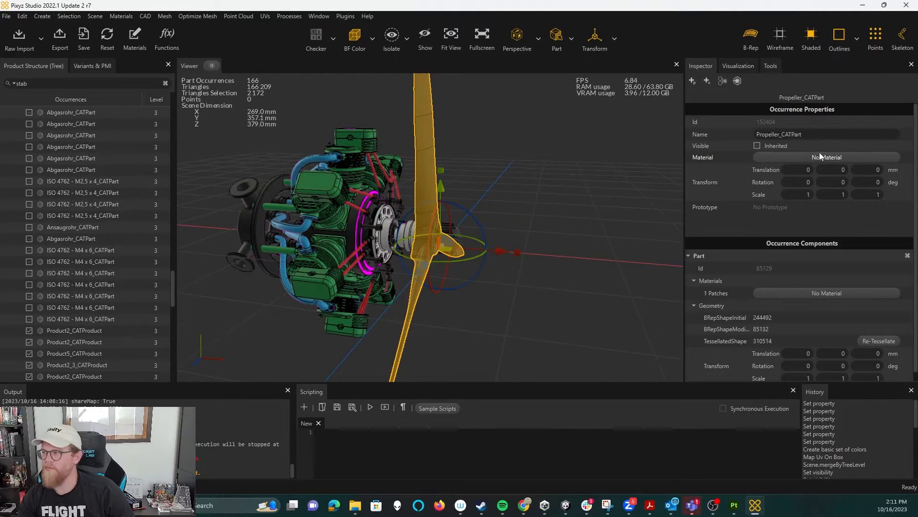
pyautogui.click(799, 158)
pyautogui.click(413, 289)
pyautogui.click(556, 336)
pyautogui.click(510, 211)
# Assign the Purple material to the propeller's nose cone.
pyautogui.click(449, 237)
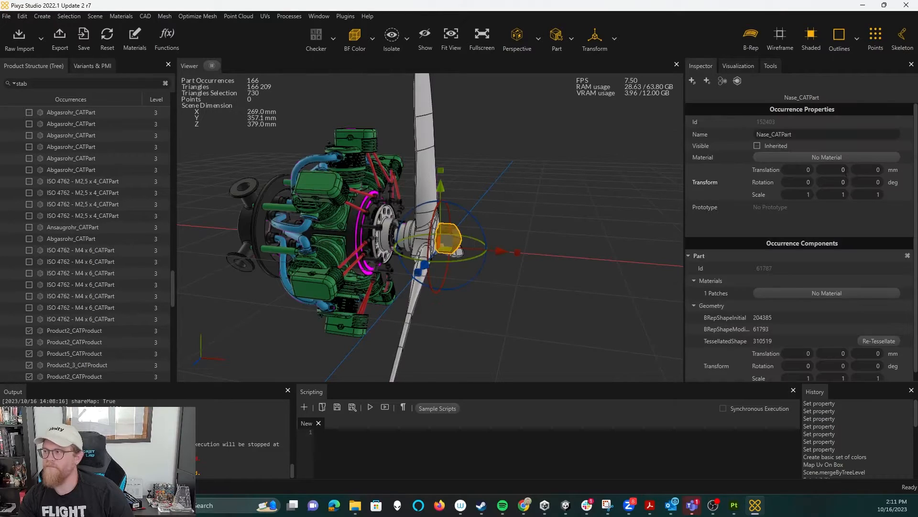
pyautogui.click(825, 157)
pyautogui.scroll(1, 539, 275)
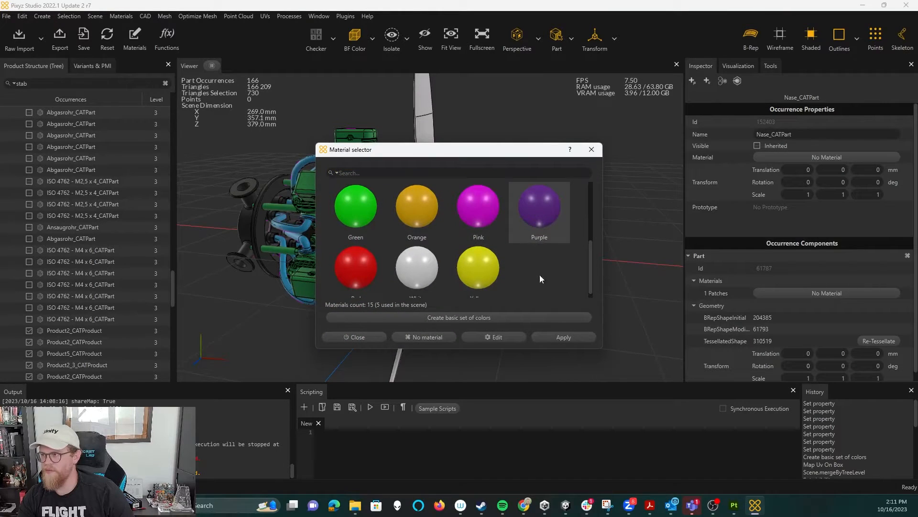
pyautogui.click(559, 339)
# Select all small parts under Root by maximum size, with a max diagonal length of 50 mm.
pyautogui.moveTo(586, 185); pyautogui.dragTo(561, 188)
pyautogui.scroll(5, 365, 180)
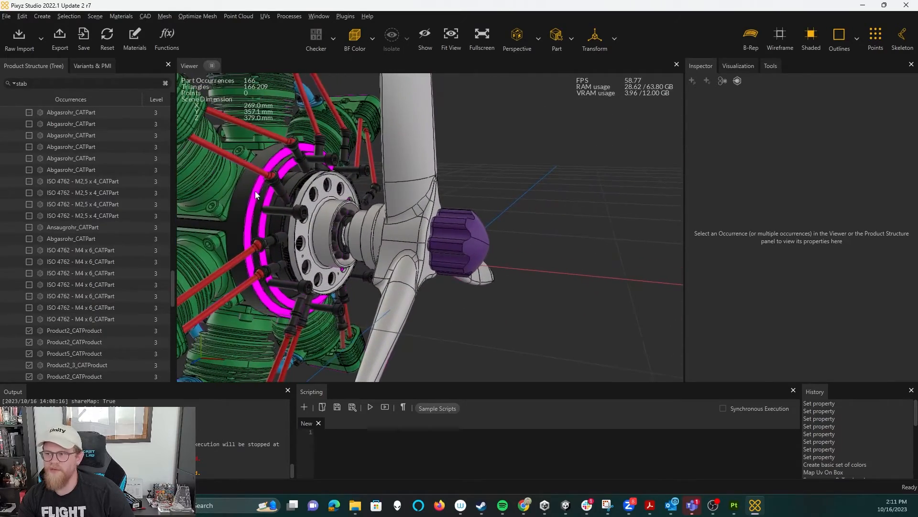
pyautogui.moveTo(297, 207); pyautogui.dragTo(335, 225)
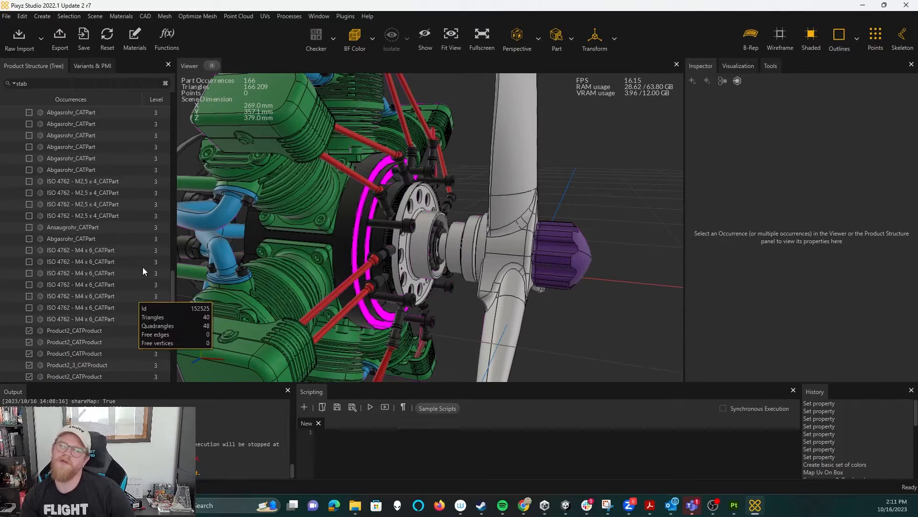
pyautogui.moveTo(173, 289); pyautogui.dragTo(171, 98)
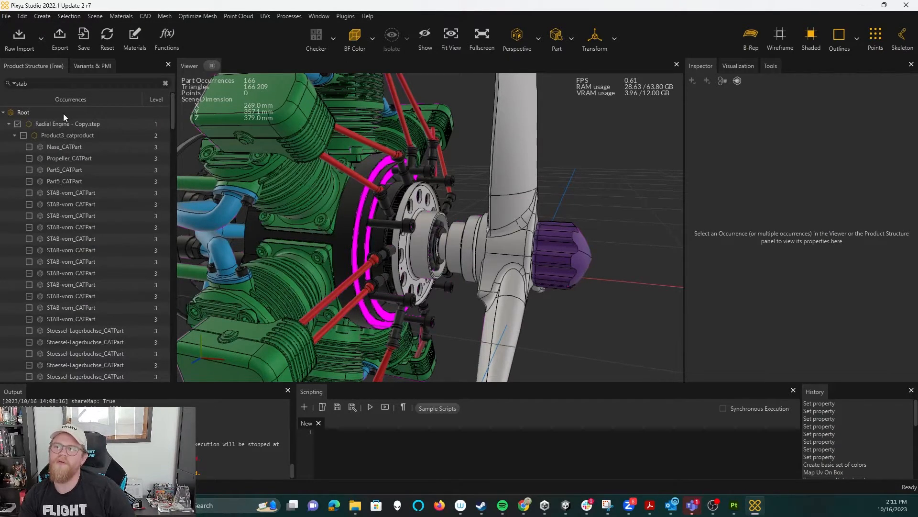
pyautogui.click(55, 113)
pyautogui.click(68, 16)
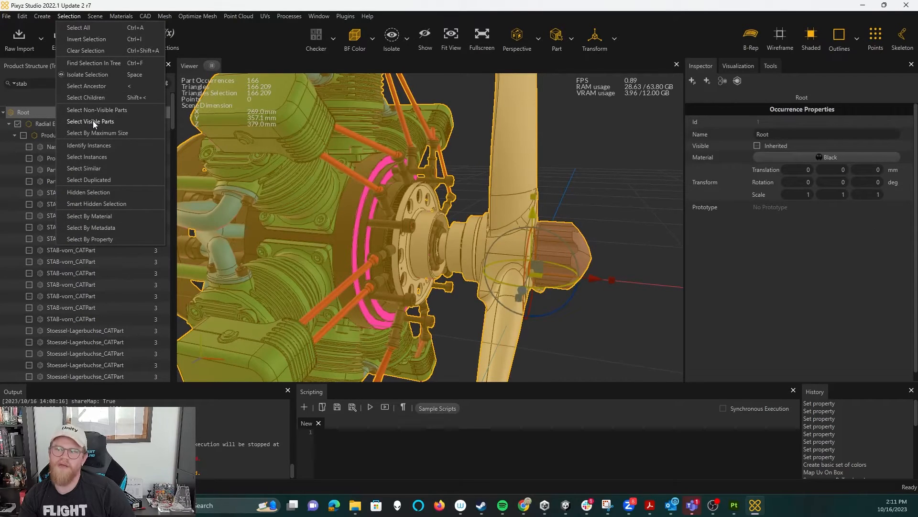
pyautogui.click(97, 133)
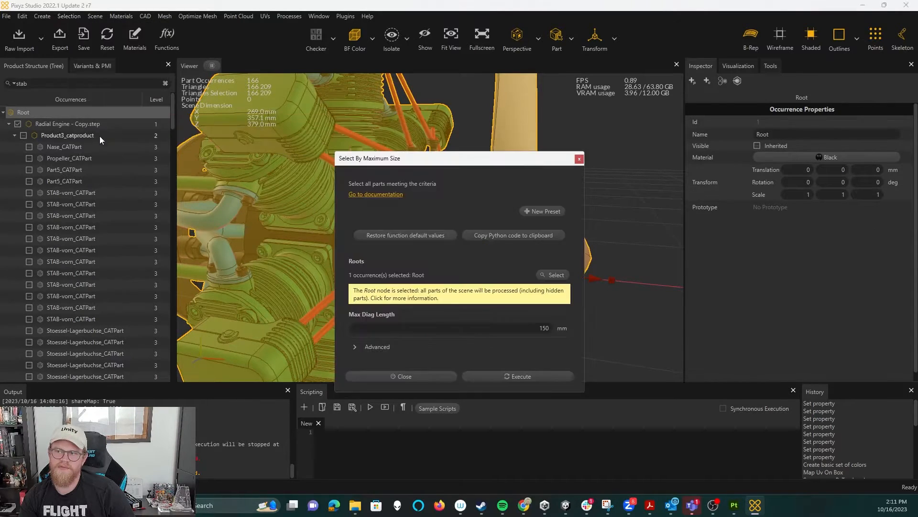
pyautogui.doubleClick(545, 330)
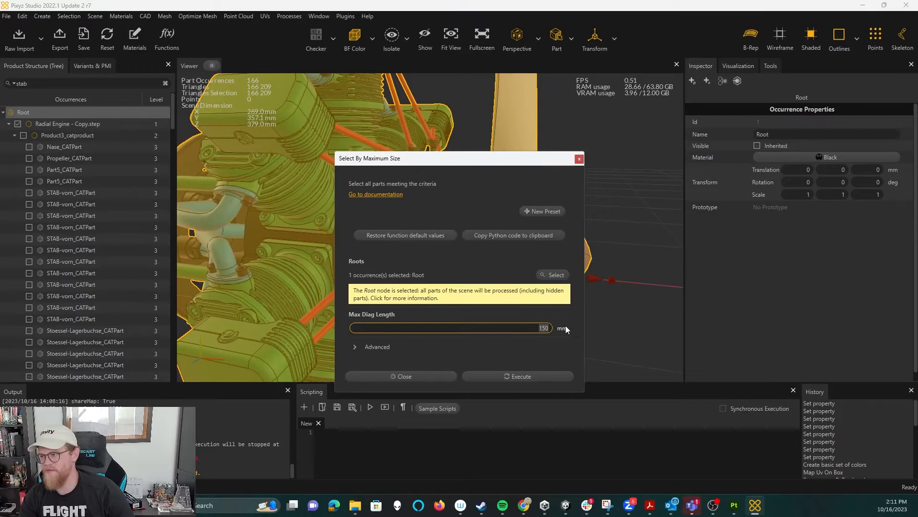
pyautogui.write('50')
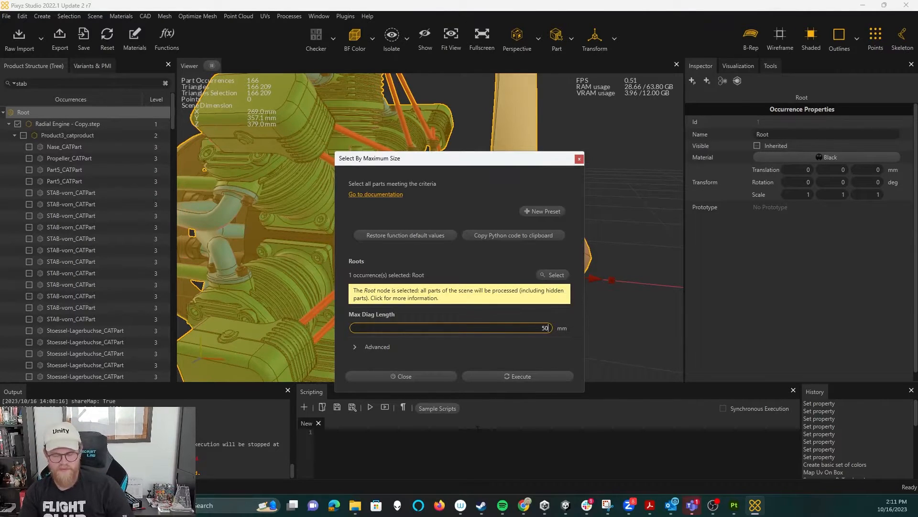
pyautogui.click(523, 375)
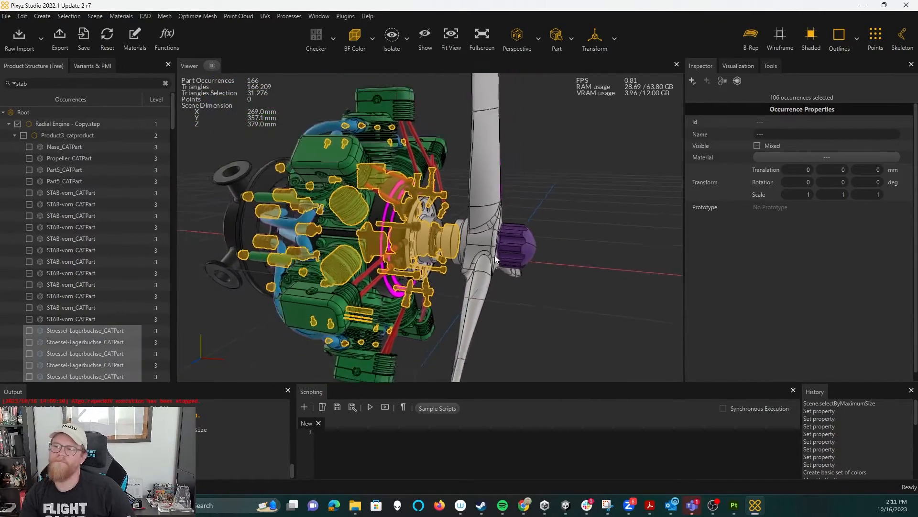
pyautogui.moveTo(505, 248); pyautogui.dragTo(561, 240)
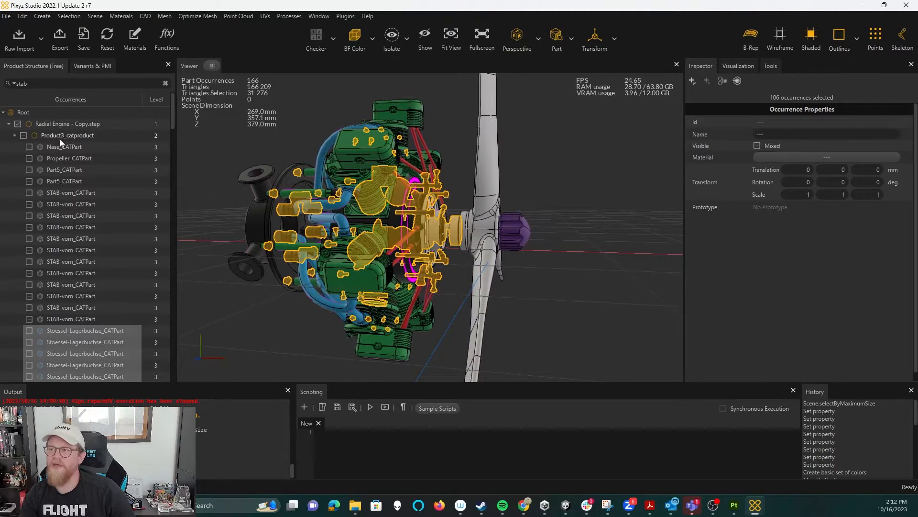
# Select the small parts under Root by maximum size with a shorter max diagonal length and assign them the Pink material.
pyautogui.click(24, 112)
pyautogui.click(62, 17)
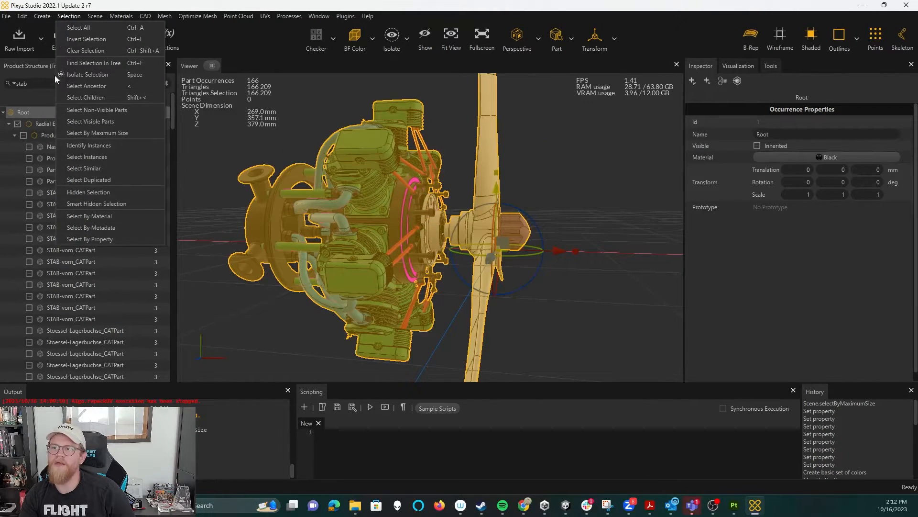
pyautogui.click(93, 122)
pyautogui.click(543, 316)
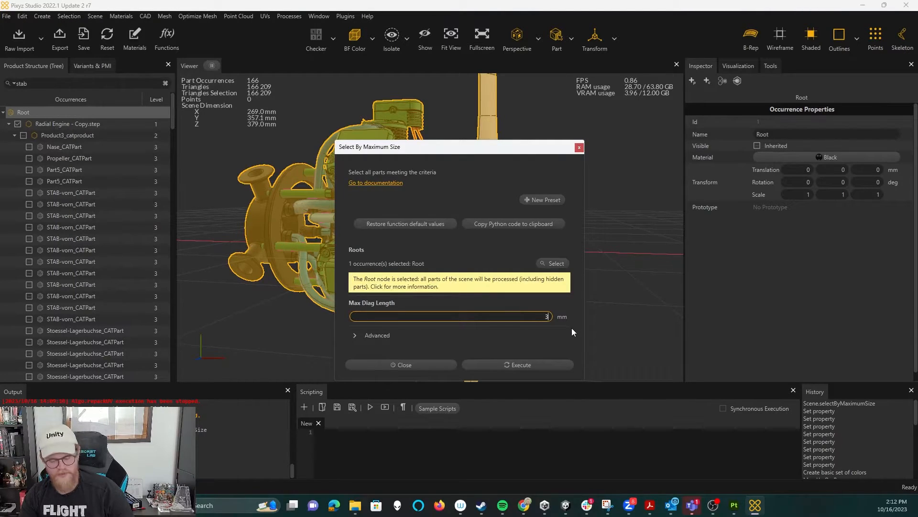
pyautogui.click(554, 367)
pyautogui.moveTo(549, 321); pyautogui.dragTo(508, 274)
pyautogui.click(821, 155)
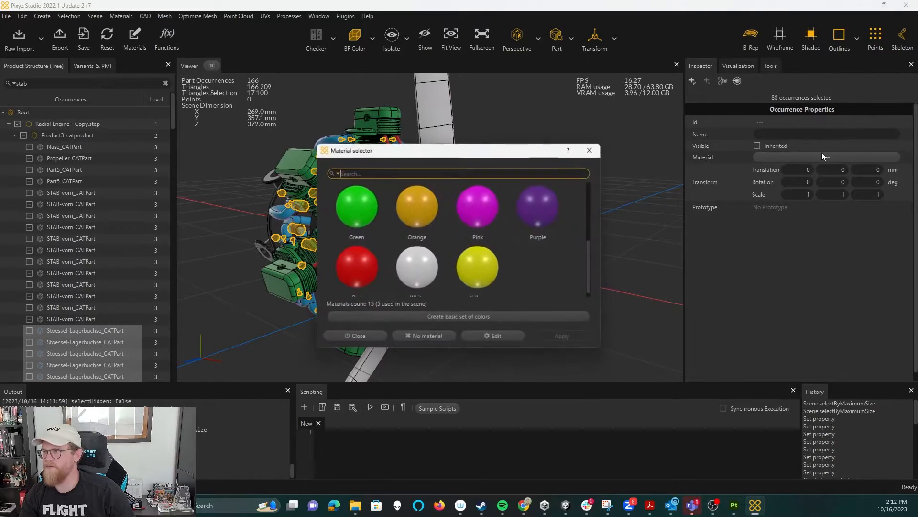
pyautogui.click(477, 211)
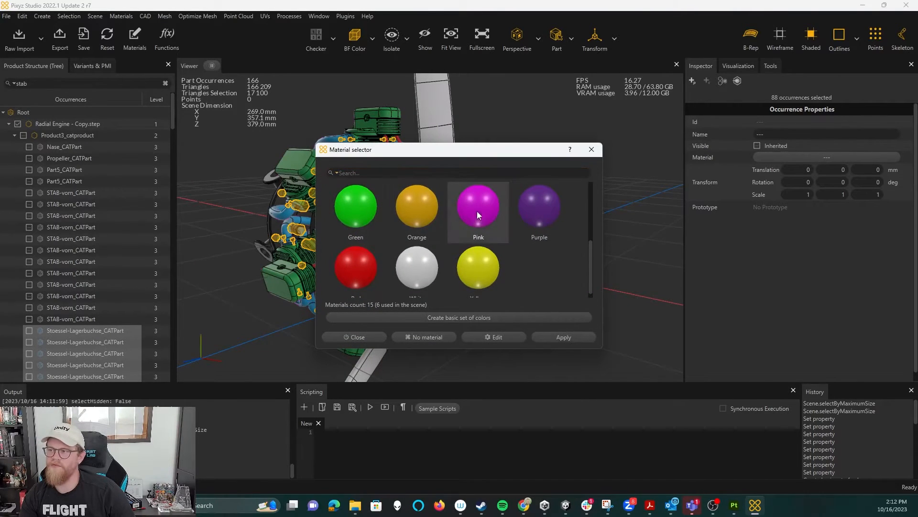
pyautogui.click(564, 337)
pyautogui.click(558, 338)
pyautogui.moveTo(557, 338); pyautogui.dragTo(517, 259)
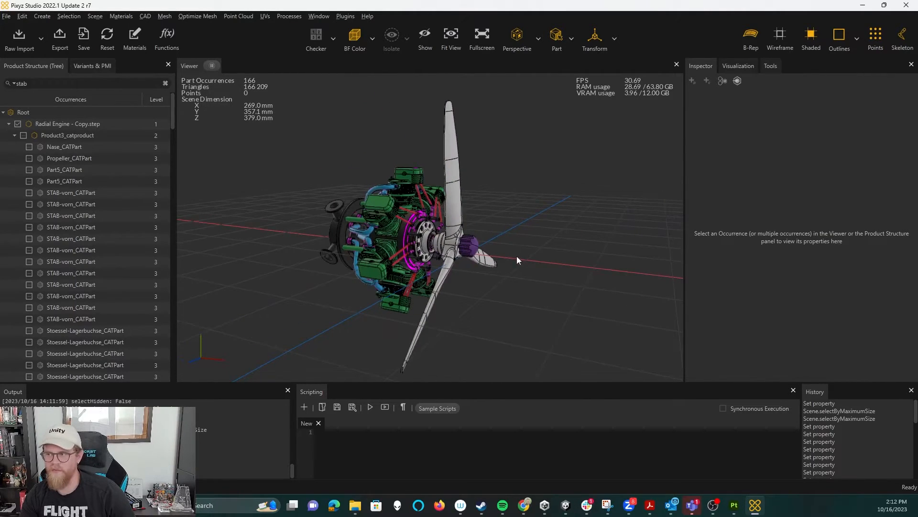
pyautogui.hotkey('ctrl', 'z')
pyautogui.click(514, 222)
pyautogui.moveTo(452, 288)
pyautogui.mouseDown()
pyautogui.moveTo(494, 288)
pyautogui.moveTo(438, 283)
pyautogui.mouseUp()
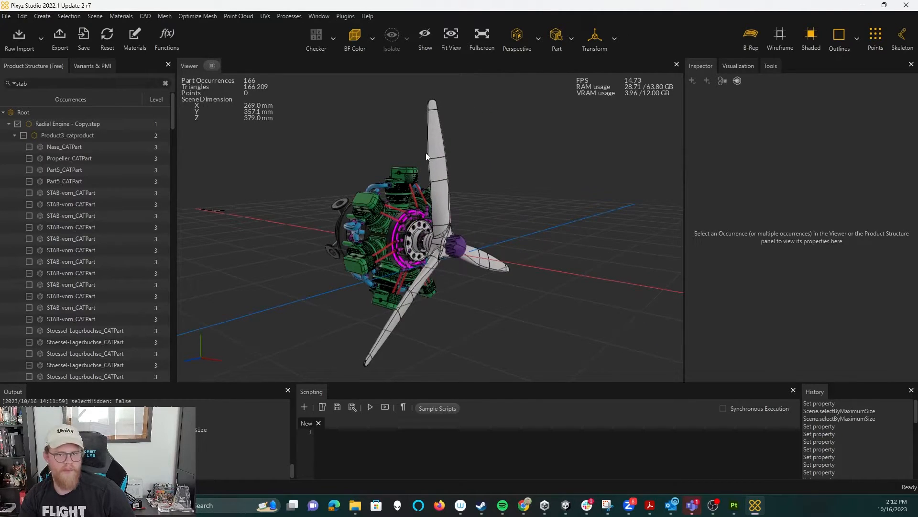
pyautogui.moveTo(486, 195); pyautogui.dragTo(418, 156)
pyautogui.moveTo(446, 199); pyautogui.dragTo(548, 197)
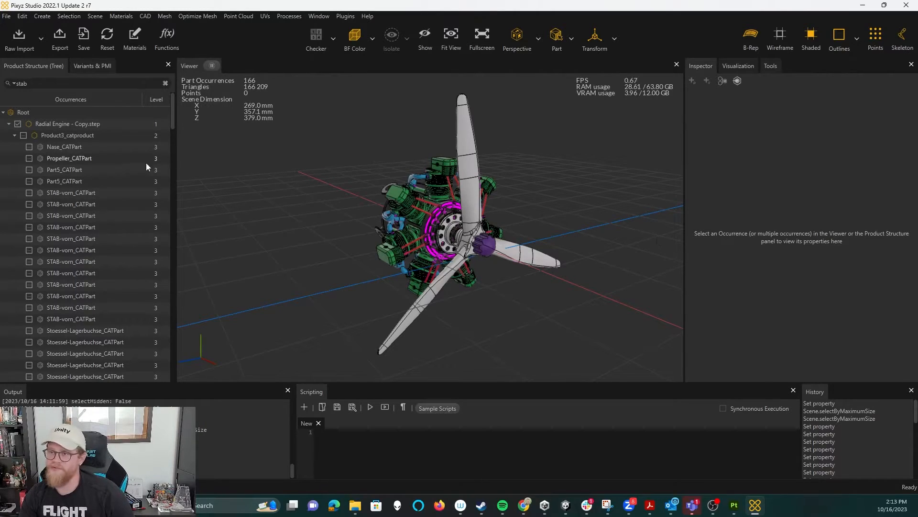
# Save the project under the new name Engine_Main_Colors as a PiXYZ file in the 3D demos folder.
pyautogui.click(71, 136)
pyautogui.click(46, 114)
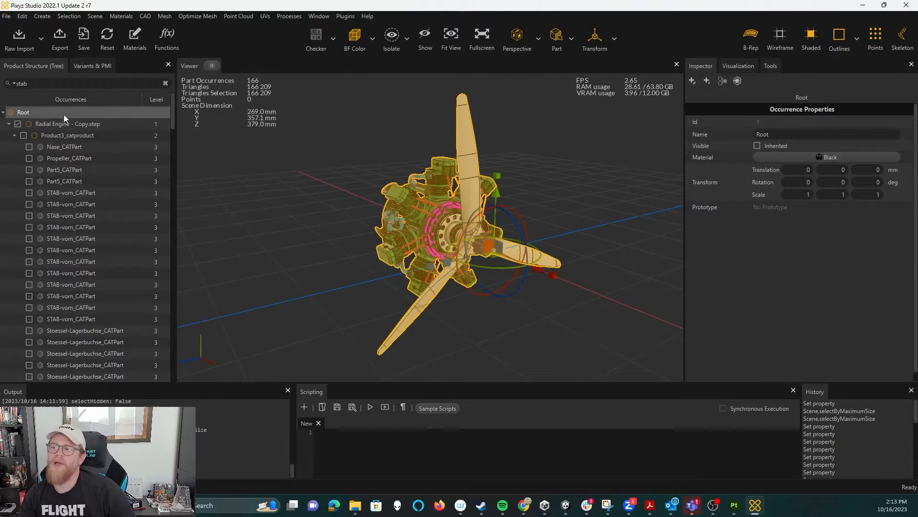
pyautogui.click(8, 19)
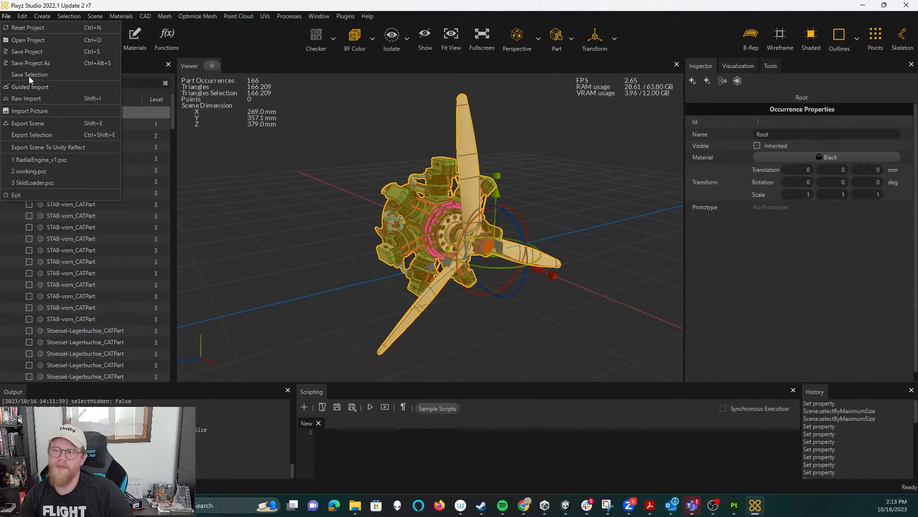
pyautogui.click(30, 66)
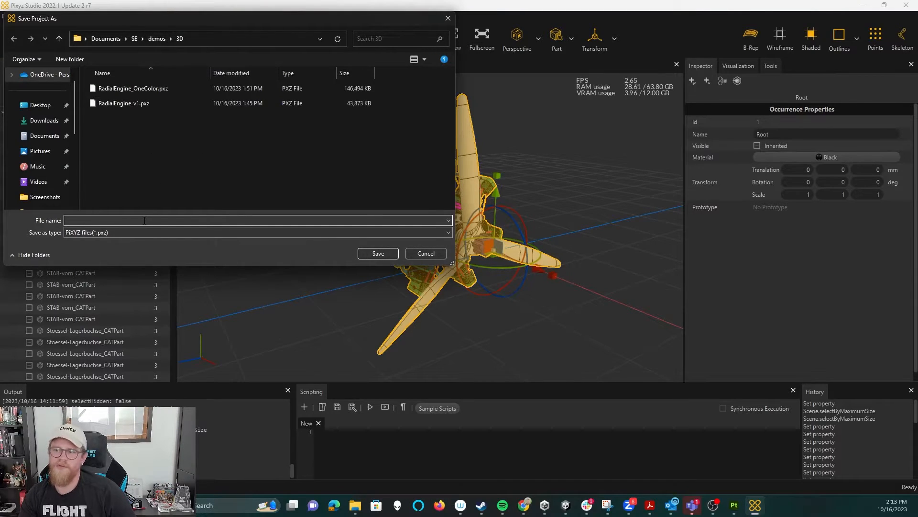
pyautogui.write('R')
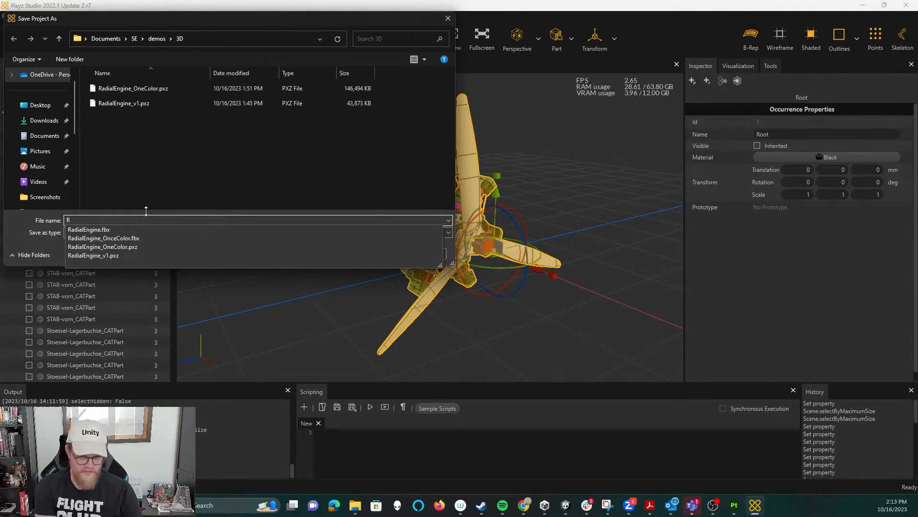
pyautogui.press('BackSpace')
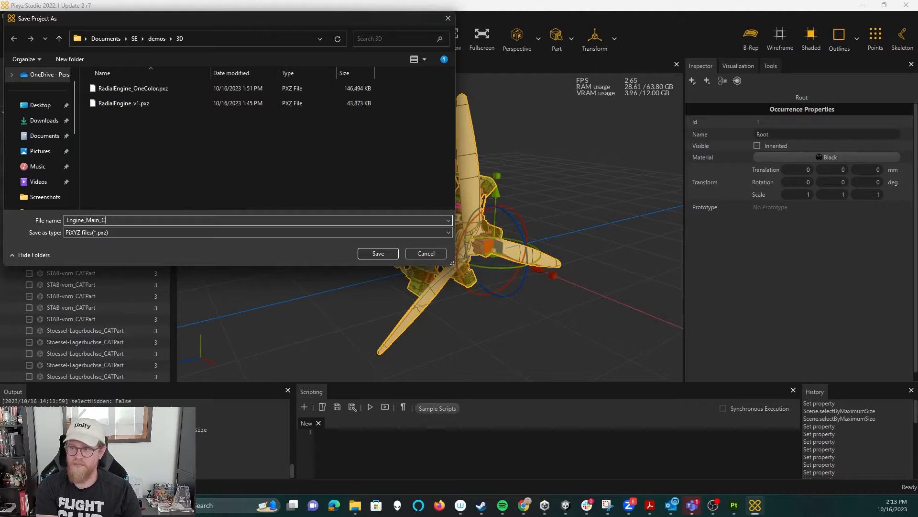
pyautogui.write('Engine_Main_Colors')
pyautogui.press('Return')
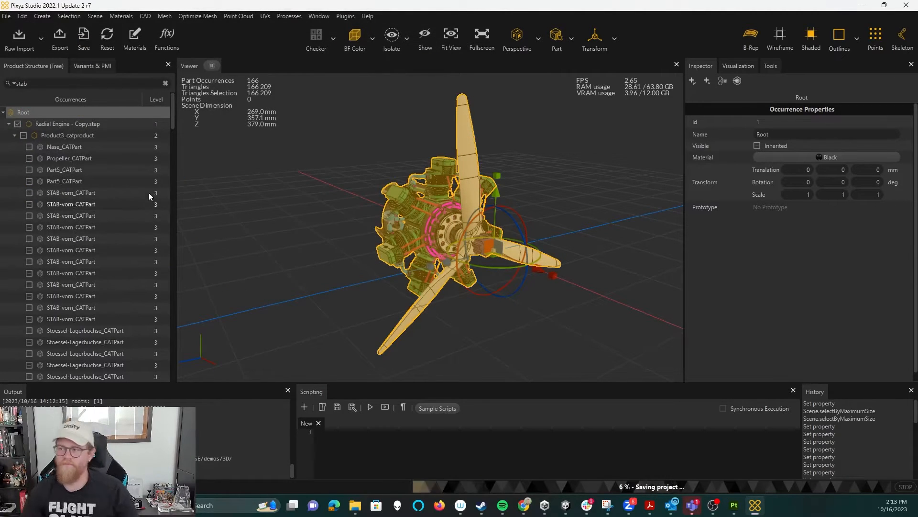
# Export the selected Root with its colour materials as Eng_Colors.fbx.
pyautogui.moveTo(537, 276); pyautogui.dragTo(520, 273)
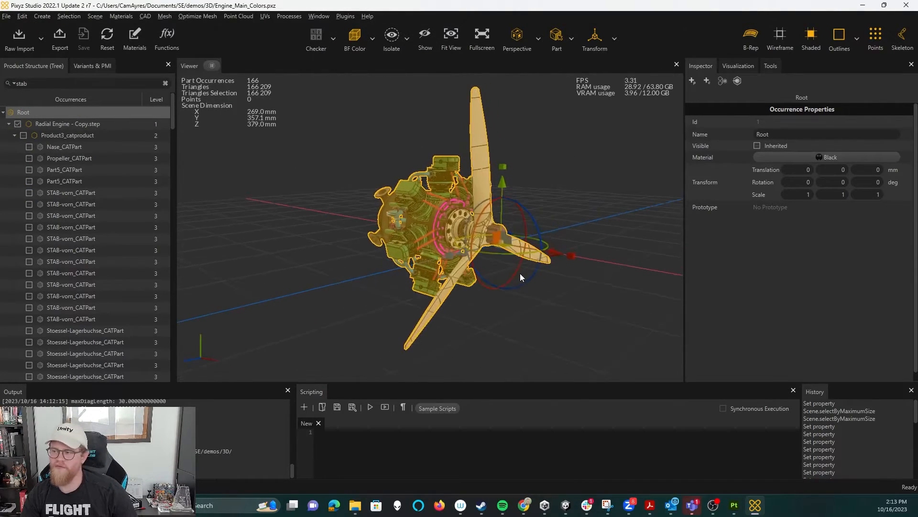
pyautogui.click(6, 16)
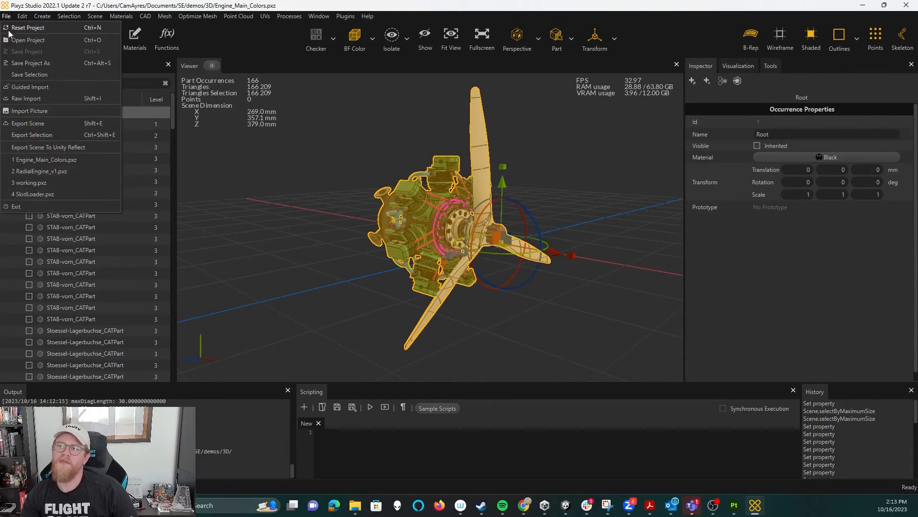
pyautogui.click(58, 137)
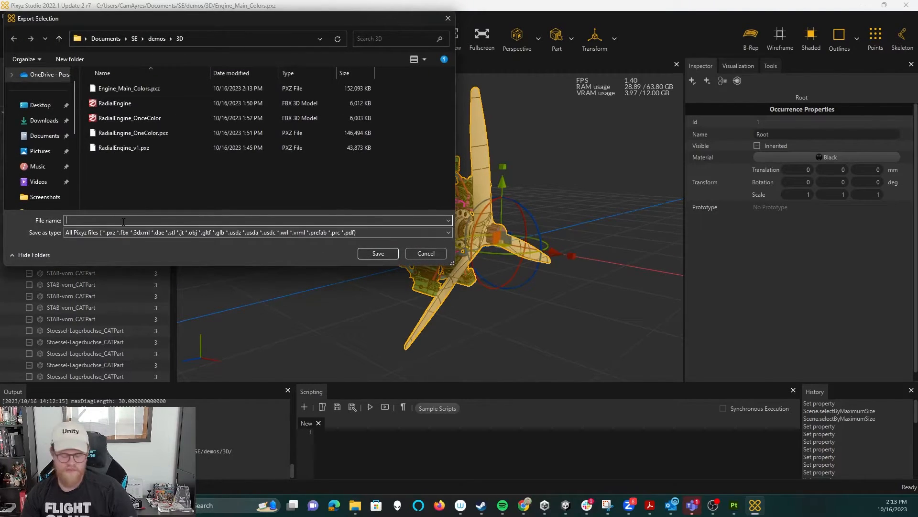
pyautogui.write('Eng')
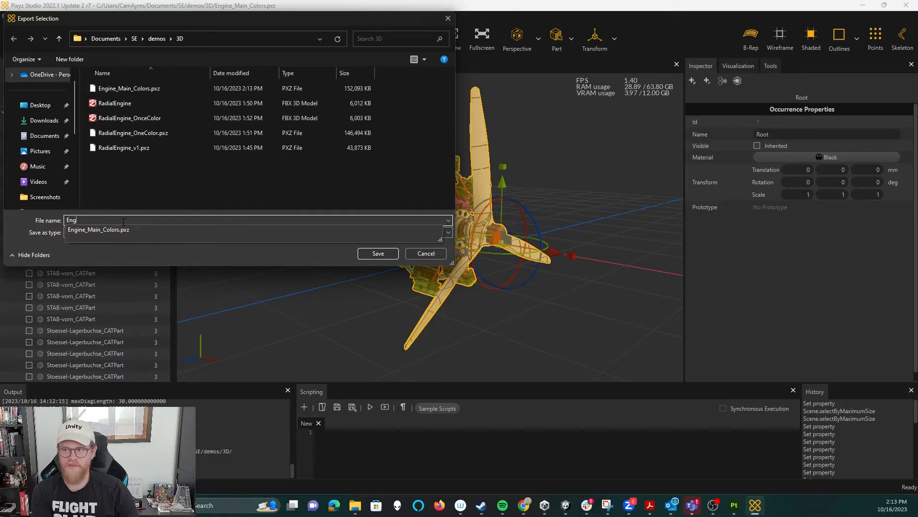
pyautogui.write('_Colors.fbx')
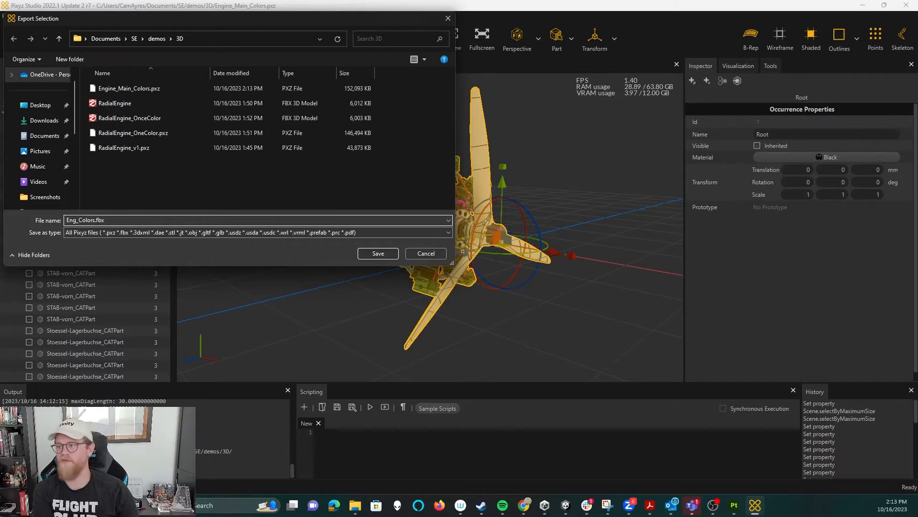
pyautogui.press('Return')
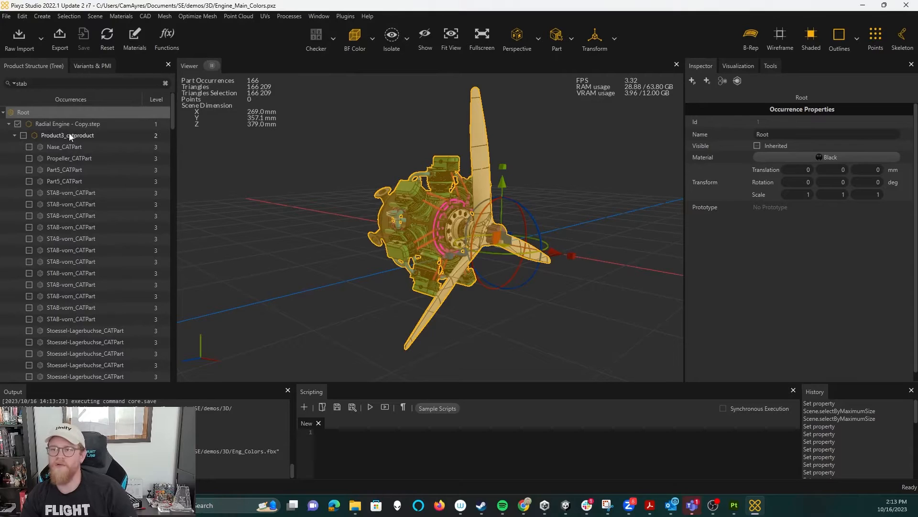
# Select all occurrences from Root through the last Connecting Rodd_CATPart and assign them the Black material.
pyautogui.moveTo(171, 109); pyautogui.dragTo(138, 375)
pyautogui.keyDown('shift'); pyautogui.click(100, 364); pyautogui.keyUp('shift')
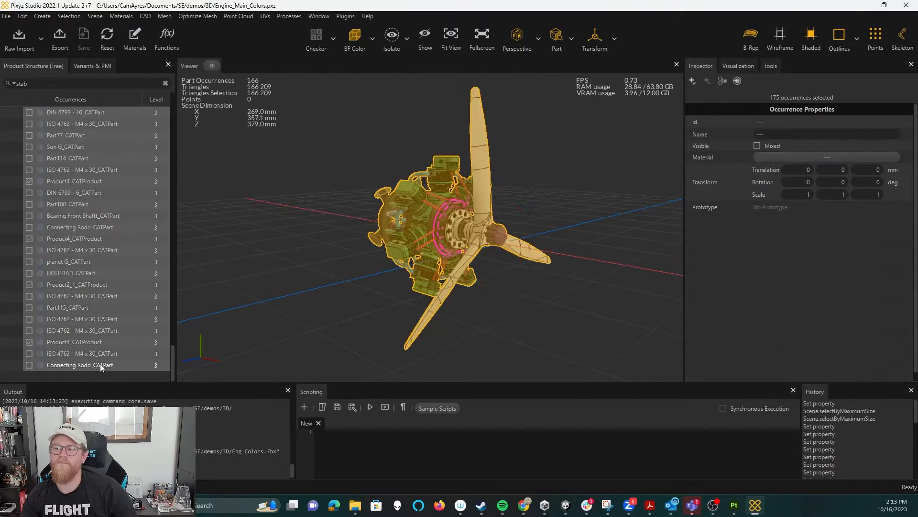
pyautogui.click(804, 160)
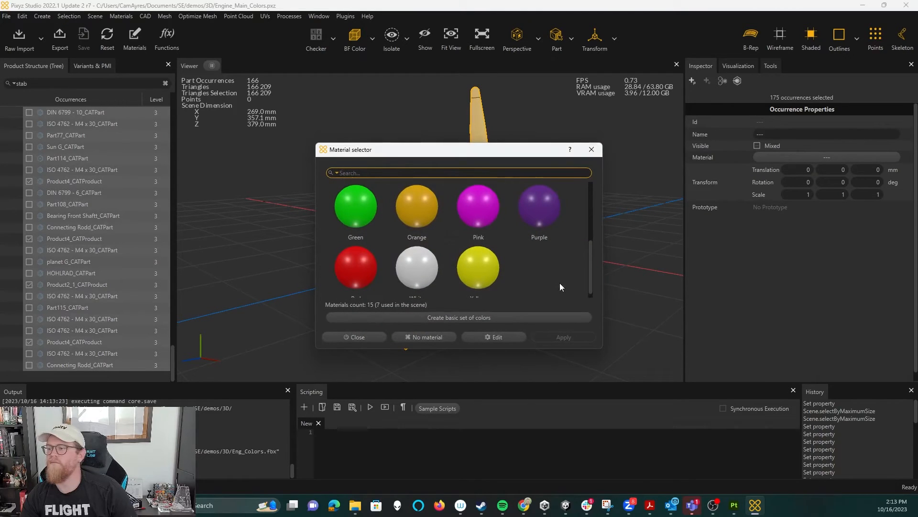
pyautogui.moveTo(592, 249); pyautogui.dragTo(592, 187)
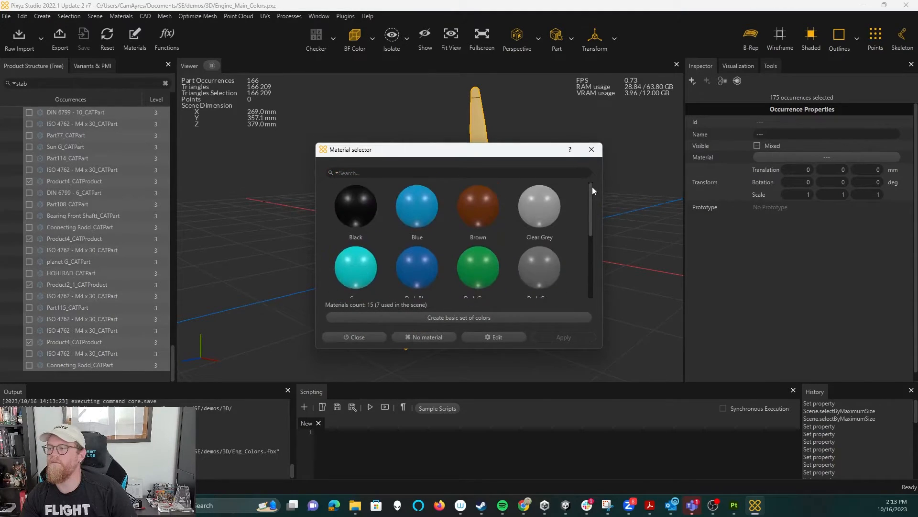
pyautogui.click(361, 207)
pyautogui.click(560, 337)
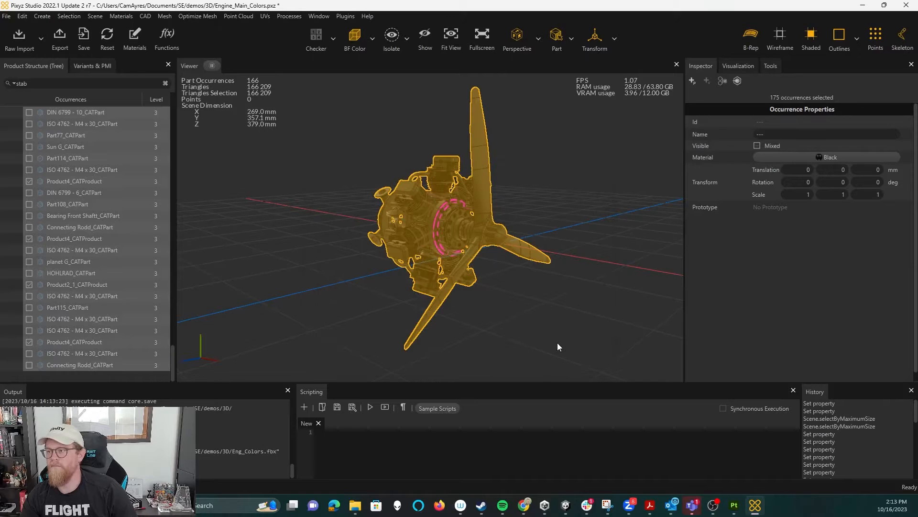
pyautogui.moveTo(533, 297); pyautogui.dragTo(435, 281)
pyautogui.click(566, 295)
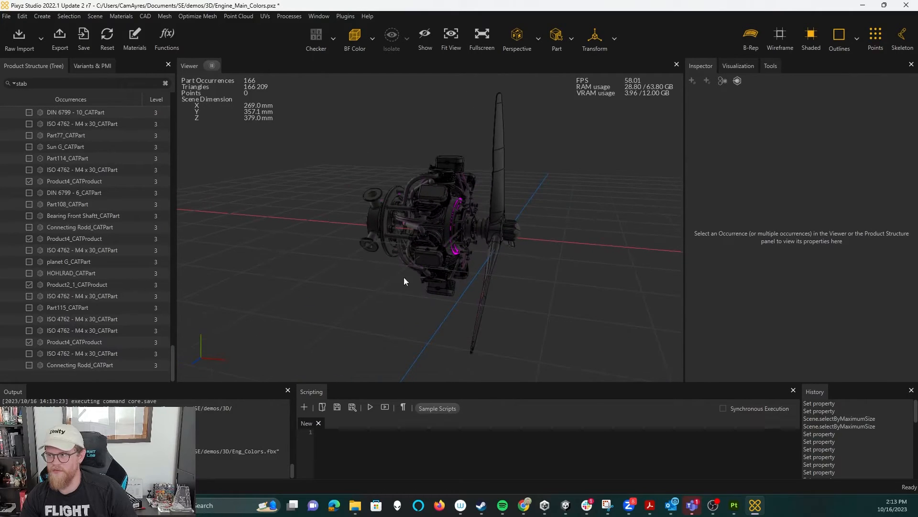
# Select Root and export it with the single Black material as Engine_Main_v1.fbx.
pyautogui.moveTo(173, 365); pyautogui.dragTo(119, 94)
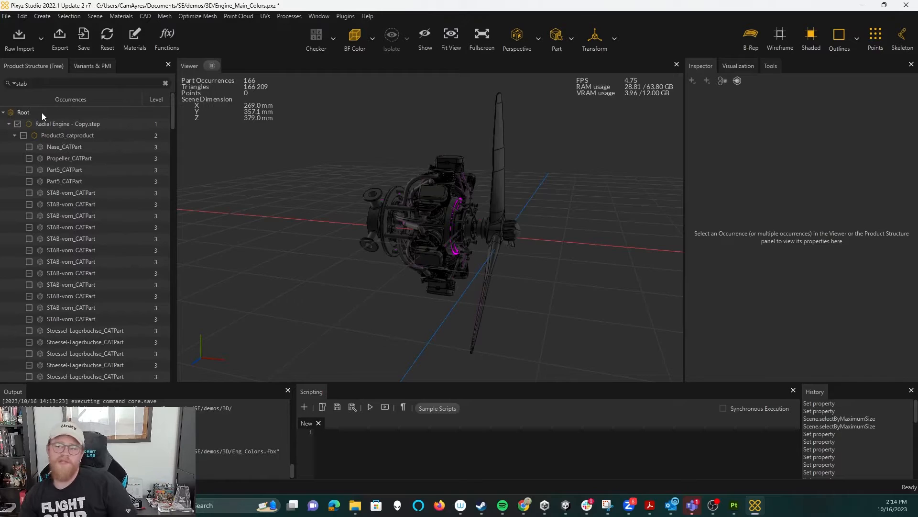
pyautogui.click(23, 113)
pyautogui.click(7, 16)
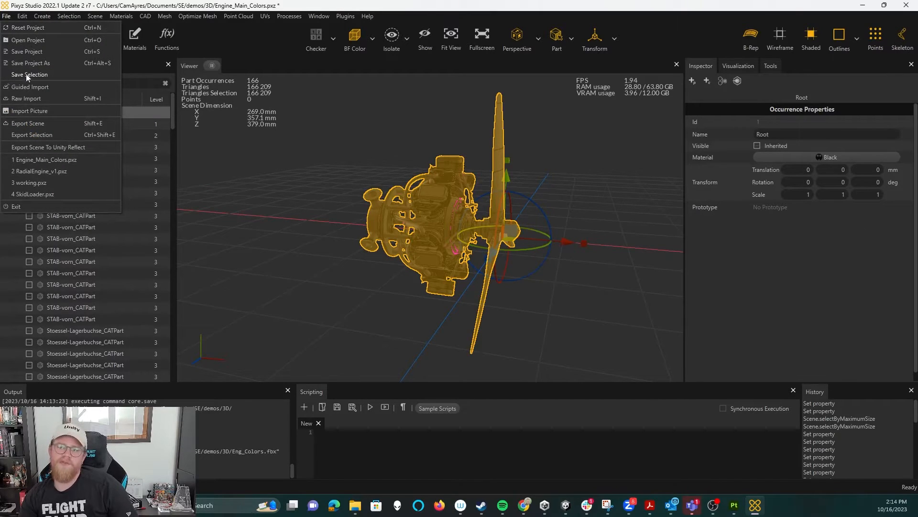
pyautogui.click(48, 134)
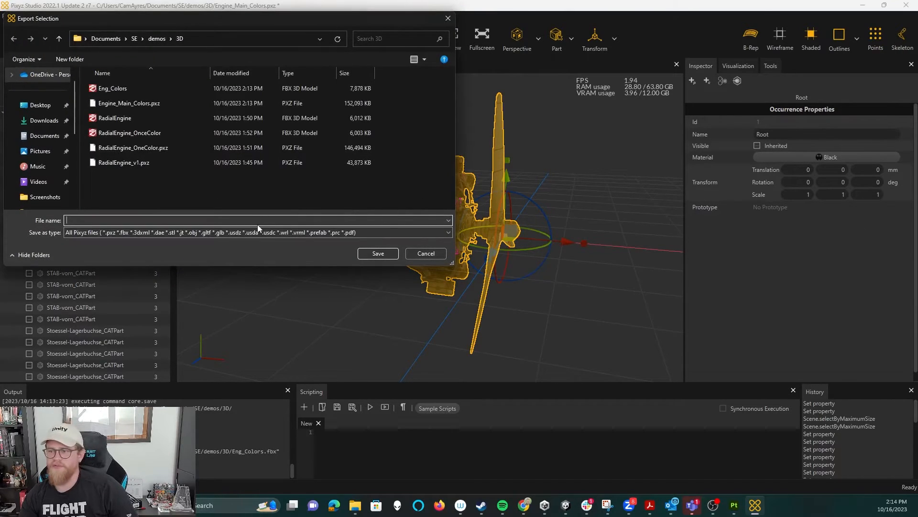
pyautogui.click(139, 102)
pyautogui.click(100, 220)
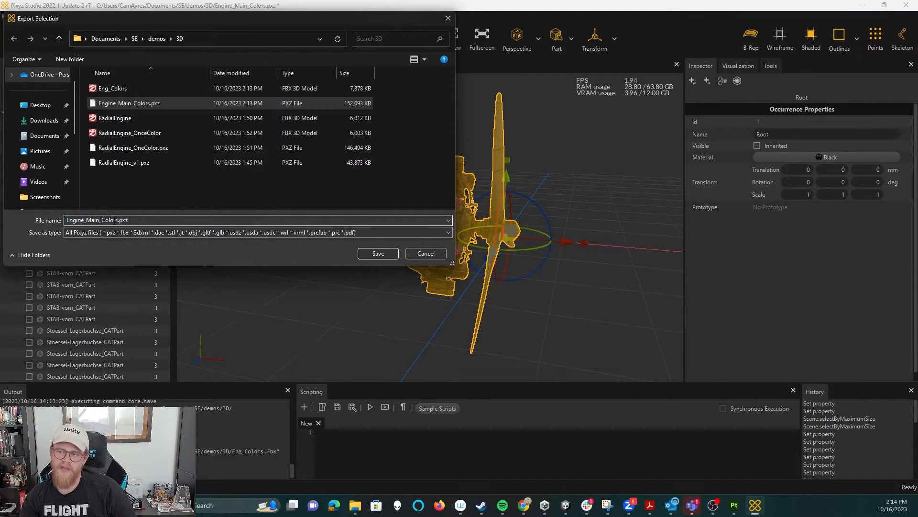
pyautogui.press('Delete')
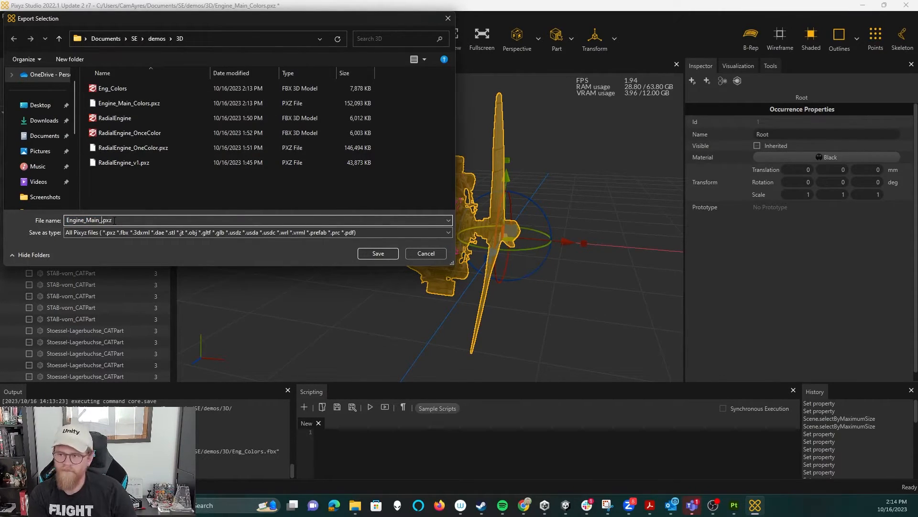
pyautogui.press('Delete')
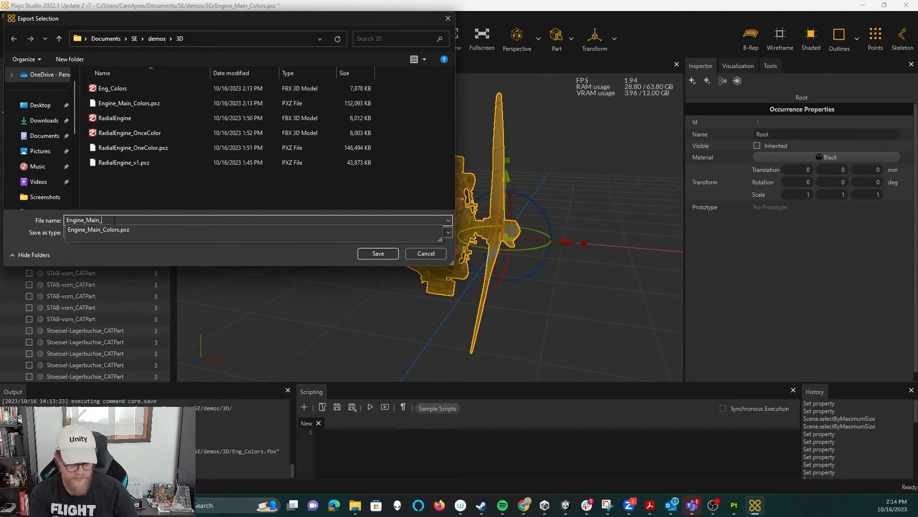
pyautogui.write('v1.fbx')
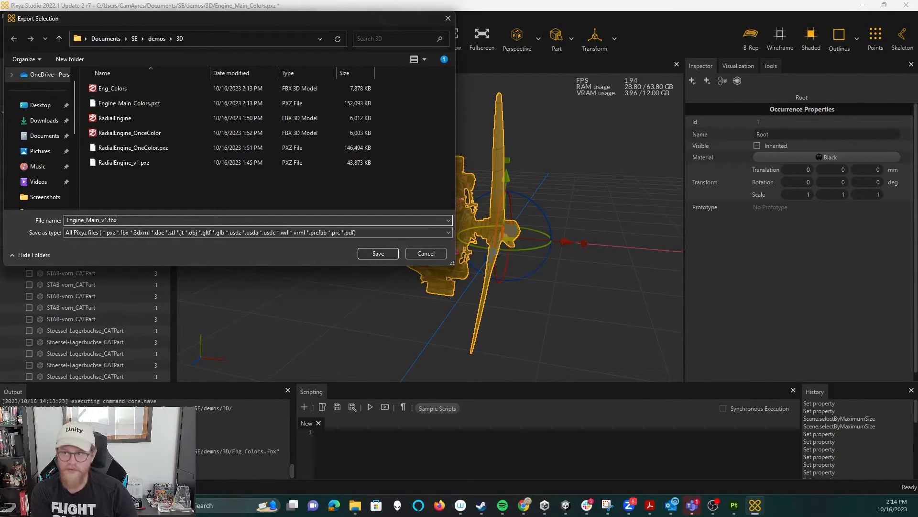
pyautogui.press('Return')
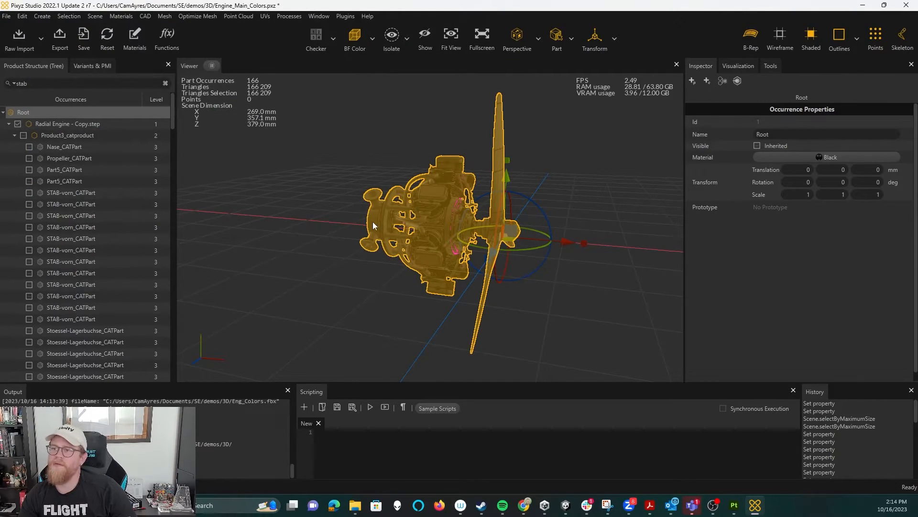
# Switch to Adobe Substance 3D Painter and set up a new project with the Unity HD Render Pipeline (Metallic Standard) template and 4096 document resolution.
pyautogui.click(734, 505)
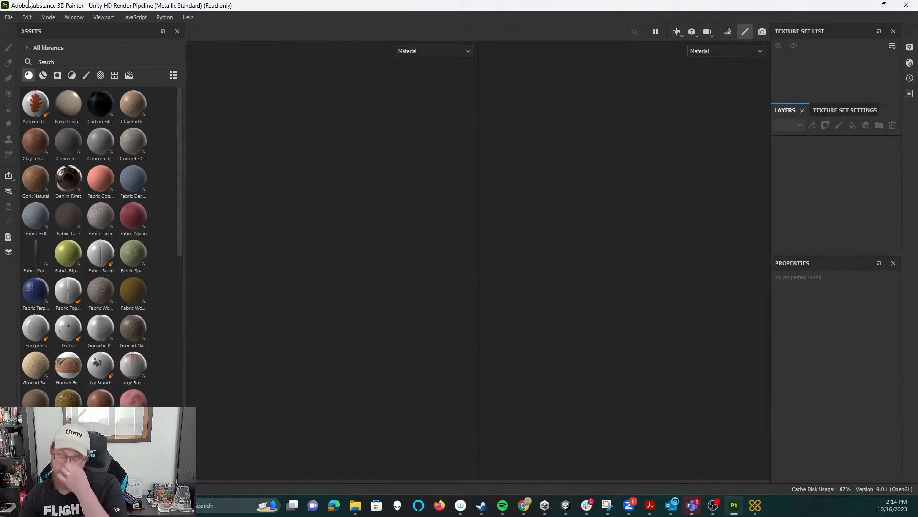
pyautogui.click(8, 17)
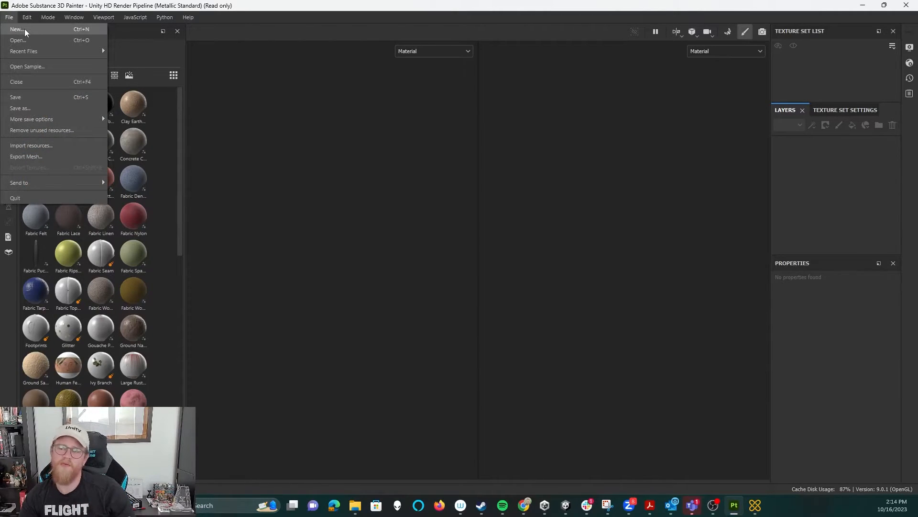
pyautogui.click(25, 30)
pyautogui.click(423, 175)
pyautogui.click(408, 231)
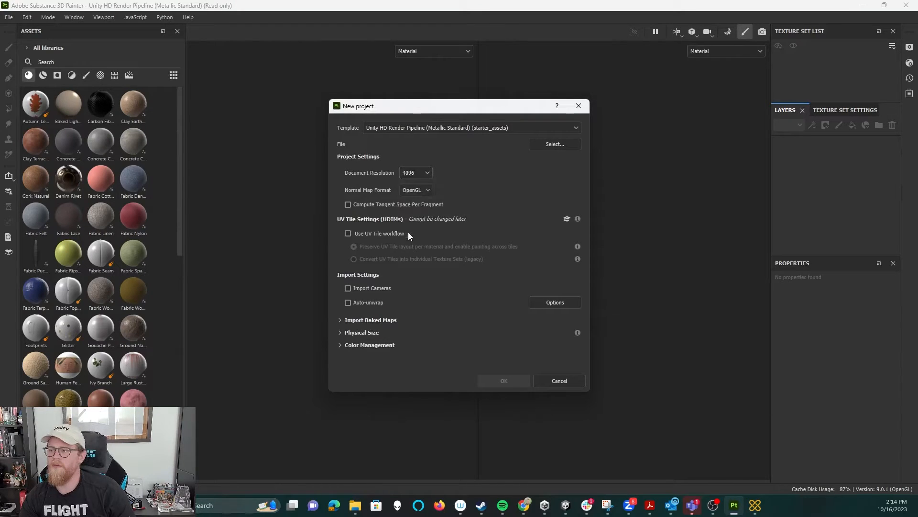
pyautogui.click(472, 128)
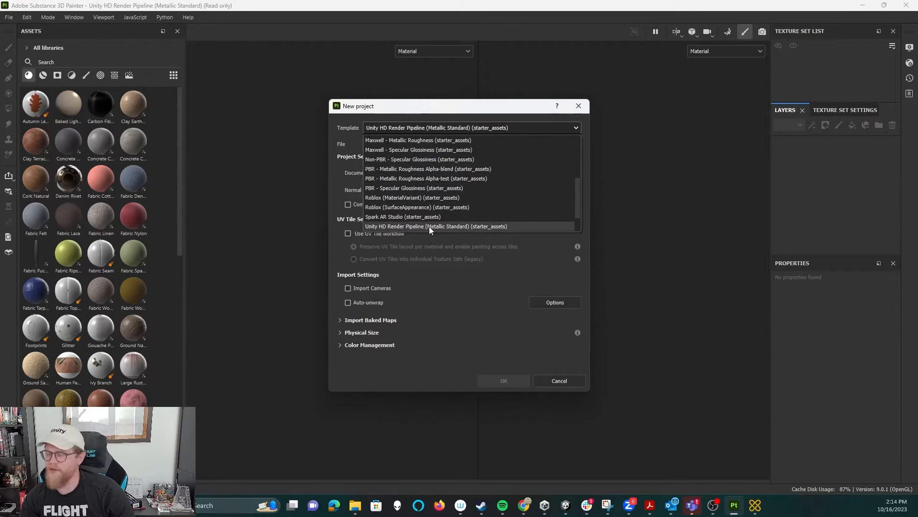
pyautogui.scroll(-1, 431, 225)
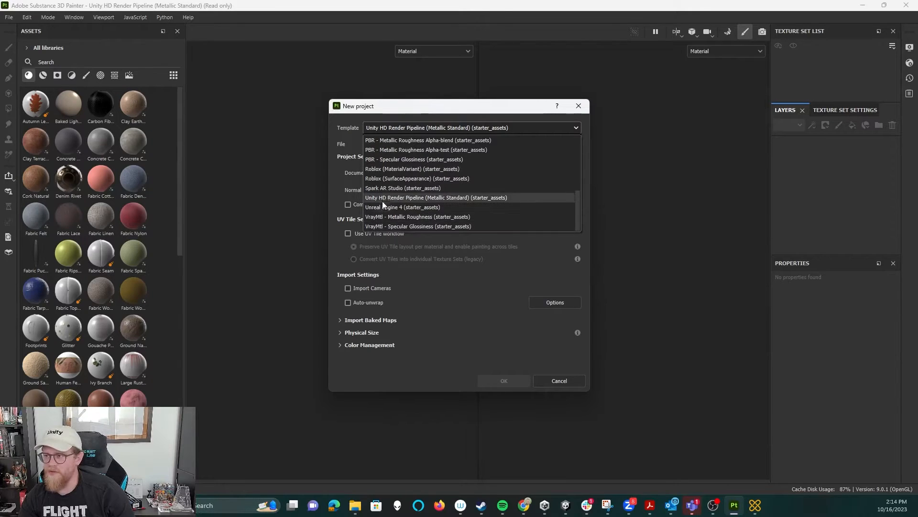
pyautogui.click(340, 136)
# Choose Engine_Main_v1.fbx as the mesh and create the project, discarding the changes in the previous project.
pyautogui.click(544, 145)
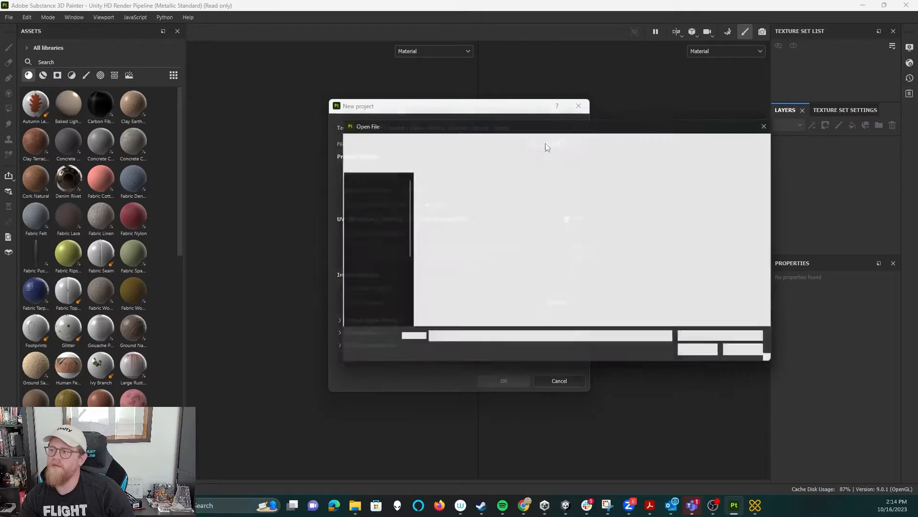
pyautogui.click(487, 205)
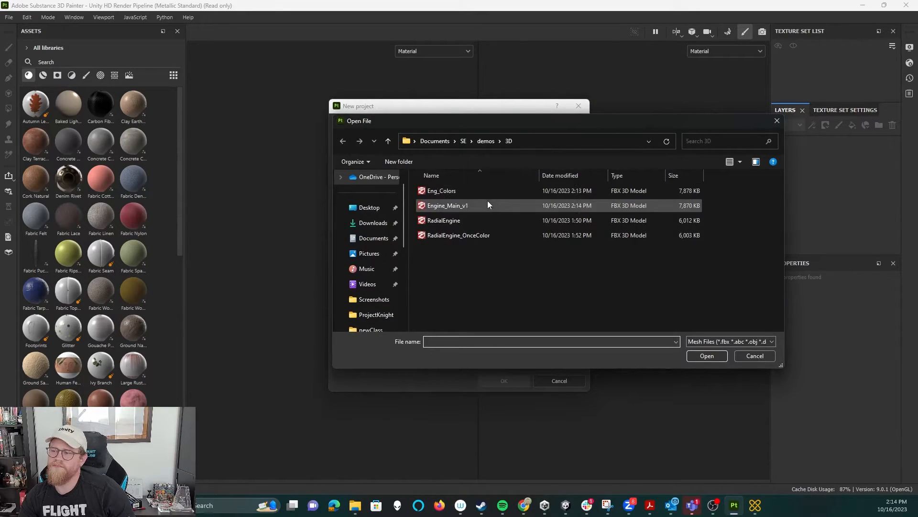
pyautogui.click(711, 357)
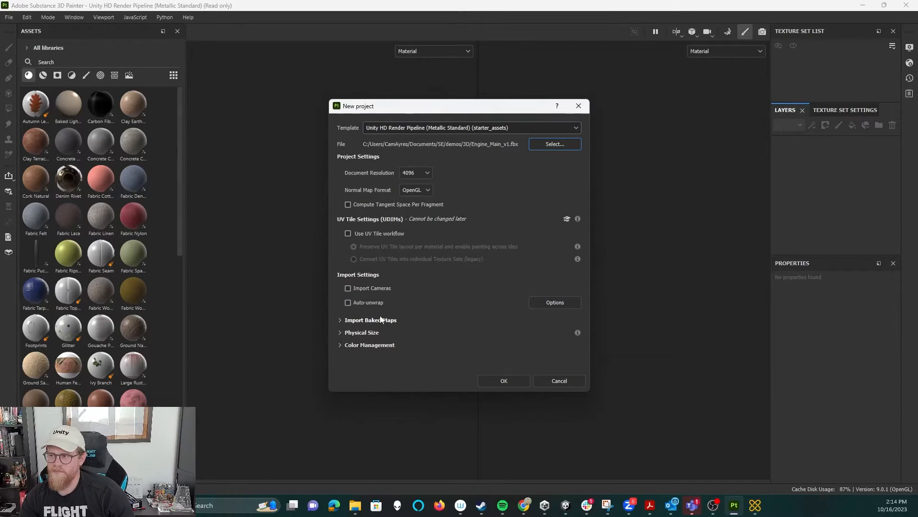
pyautogui.click(509, 380)
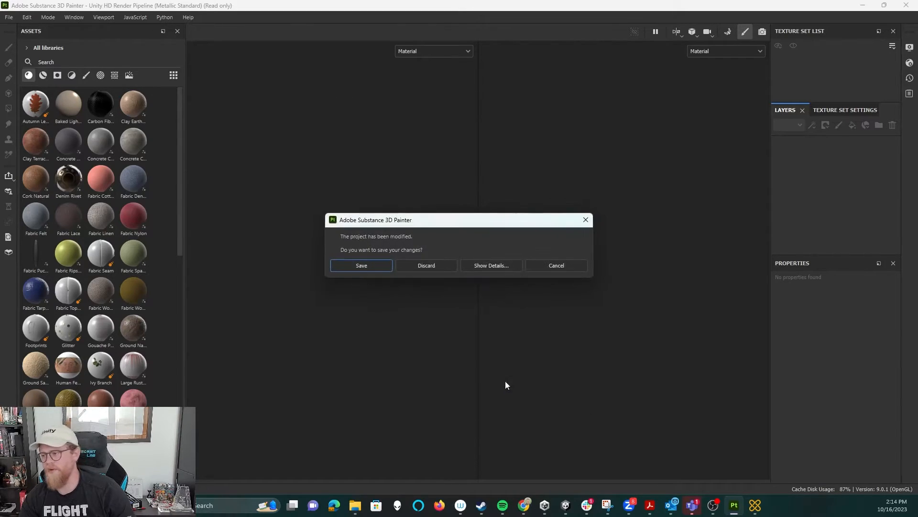
pyautogui.click(434, 268)
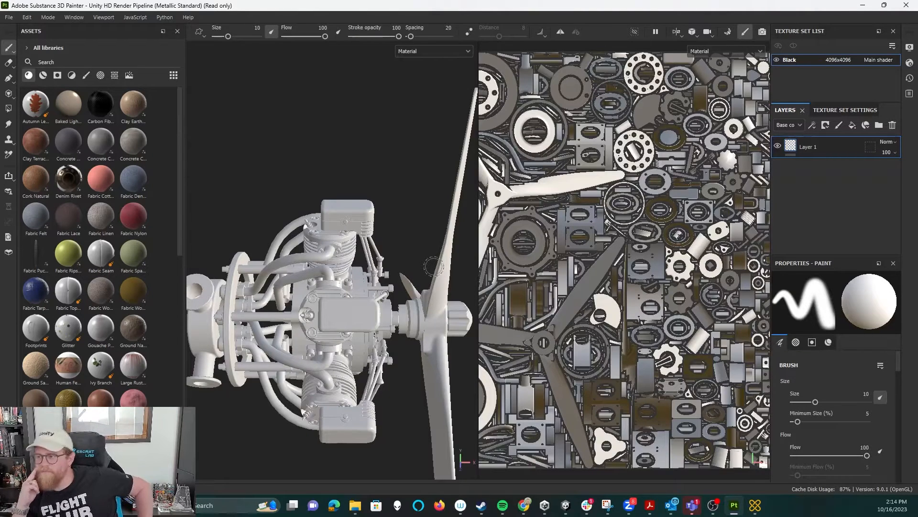
# Inspect the imported single-material engine mesh from several angles.
pyautogui.keyDown('alt'); pyautogui.moveTo(380, 241); pyautogui.dragTo(353, 292); pyautogui.keyUp('alt')
pyautogui.keyDown('alt'); pyautogui.moveTo(352, 292); pyautogui.dragTo(282, 180, button='right'); pyautogui.keyUp('alt')
pyautogui.keyDown('alt'); pyautogui.moveTo(282, 179); pyautogui.dragTo(337, 297); pyautogui.keyUp('alt')
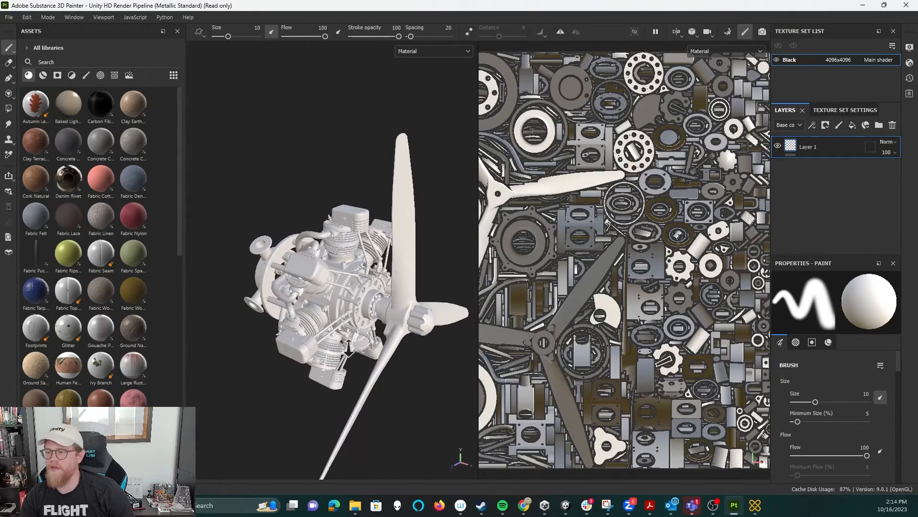
pyautogui.keyDown('alt'); pyautogui.moveTo(350, 350); pyautogui.dragTo(337, 343, button='right'); pyautogui.keyUp('alt')
pyautogui.keyDown('alt'); pyautogui.moveTo(338, 344); pyautogui.dragTo(361, 338); pyautogui.keyUp('alt')
pyautogui.keyDown('alt'); pyautogui.moveTo(376, 351); pyautogui.dragTo(373, 327, button='middle'); pyautogui.keyUp('alt')
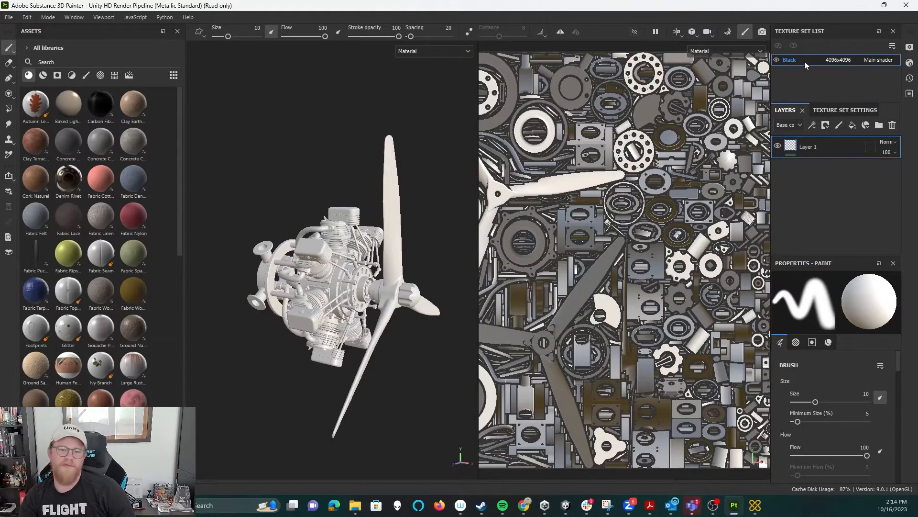
# Create a new project from Eng_Colors.fbx at 4096 document resolution, discarding the changes in the current project.
pyautogui.click(10, 17)
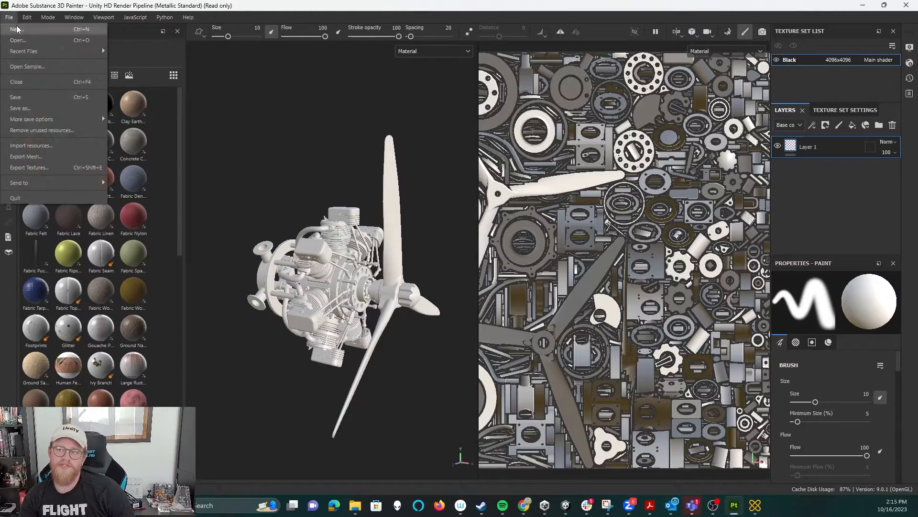
pyautogui.click(16, 30)
pyautogui.click(417, 173)
pyautogui.click(411, 233)
pyautogui.click(563, 144)
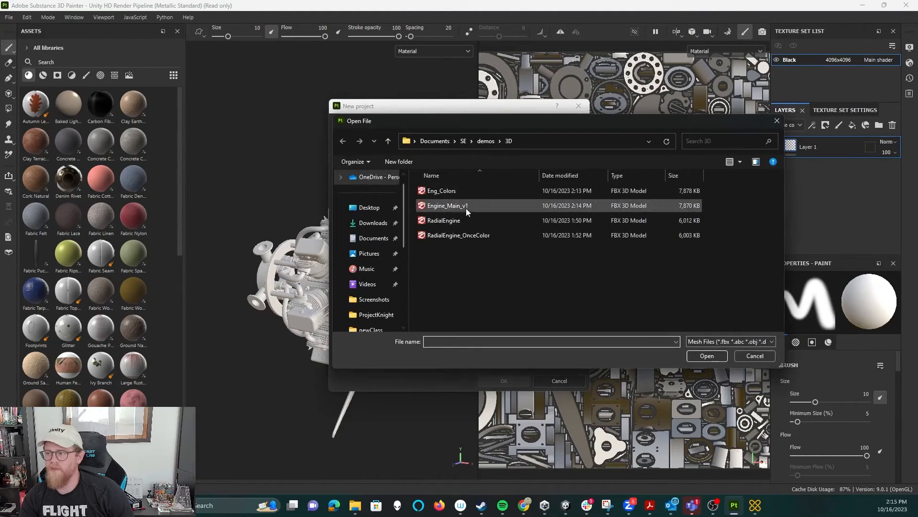
pyautogui.click(472, 192)
pyautogui.click(707, 356)
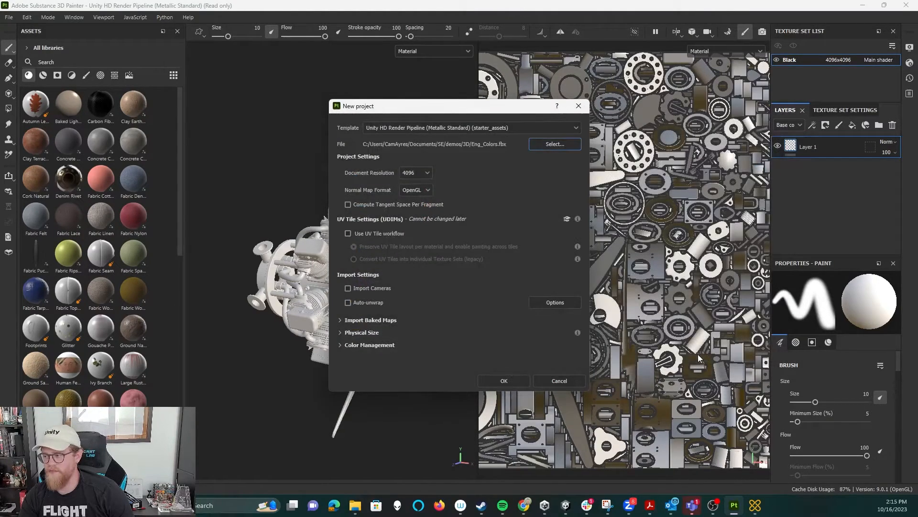
pyautogui.click(510, 376)
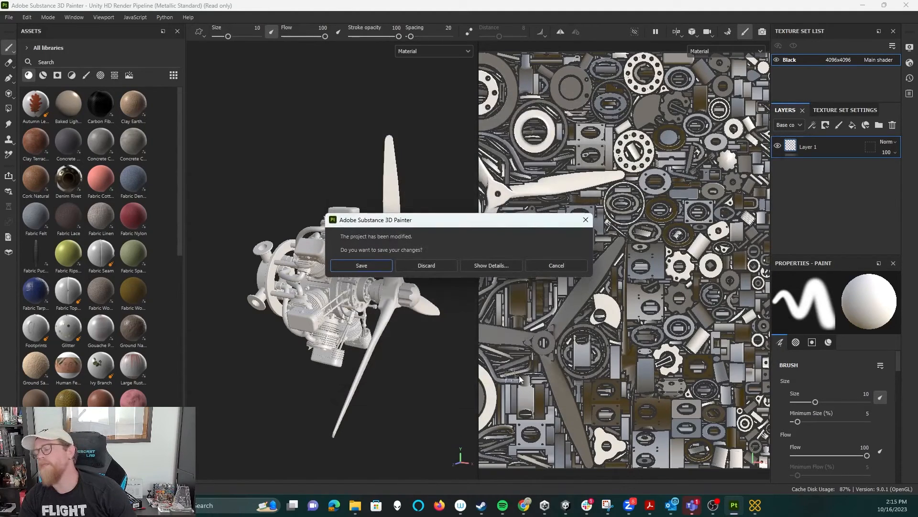
pyautogui.click(421, 266)
# Review the list of colour-named texture sets from Black through White.
pyautogui.scroll(3, 819, 69)
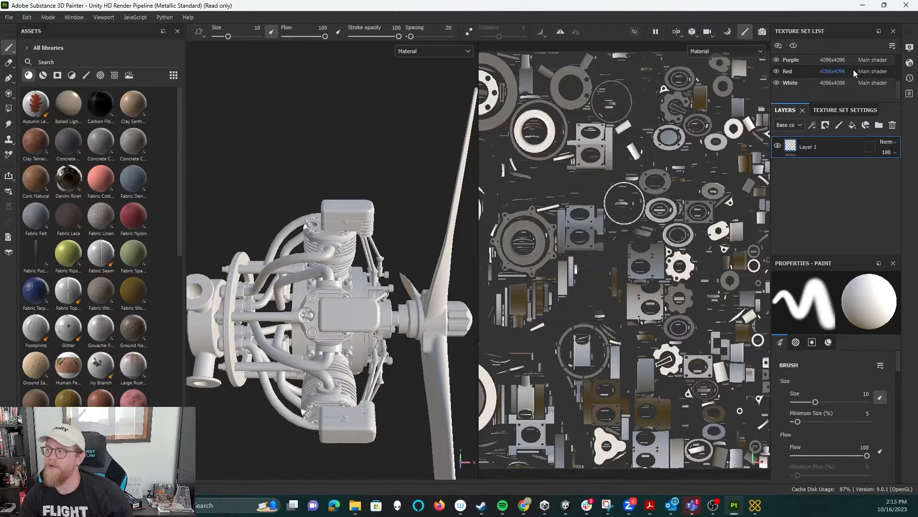
pyautogui.scroll(-2, 849, 66)
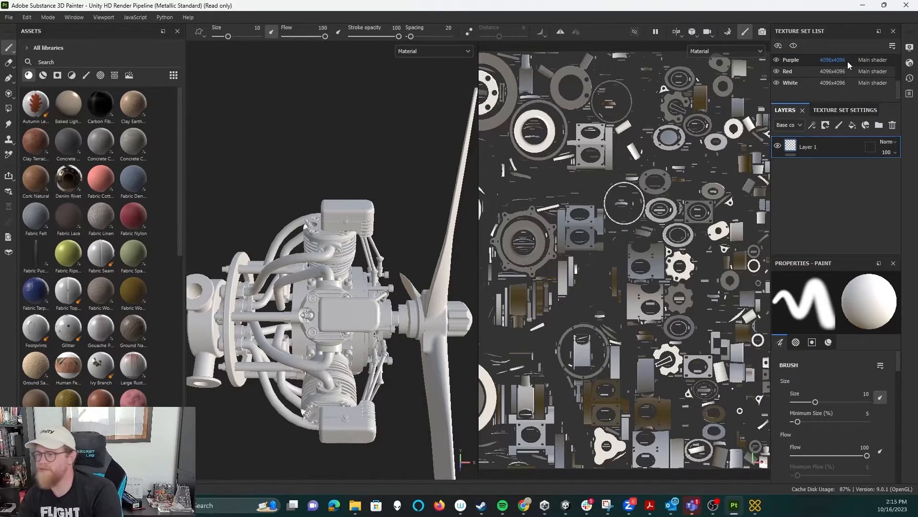
pyautogui.scroll(2, 834, 64)
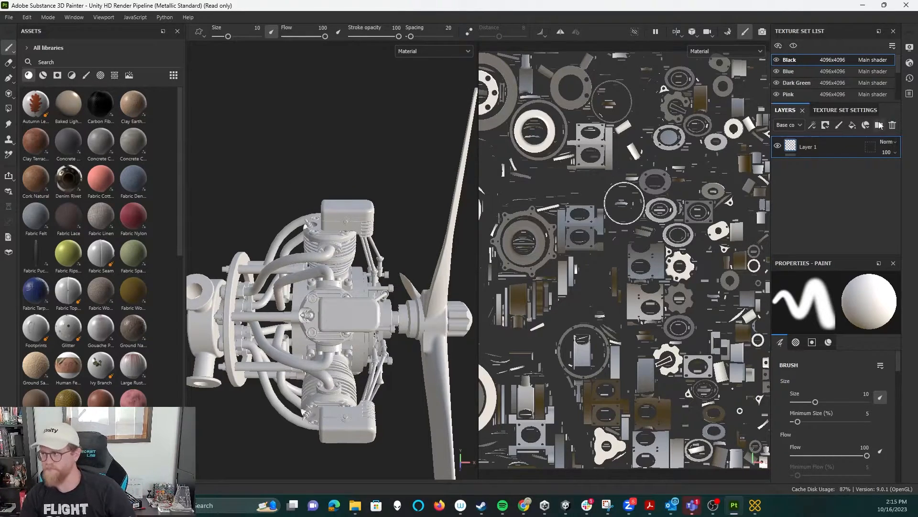
pyautogui.scroll(-2, 828, 80)
pyautogui.scroll(2, 829, 82)
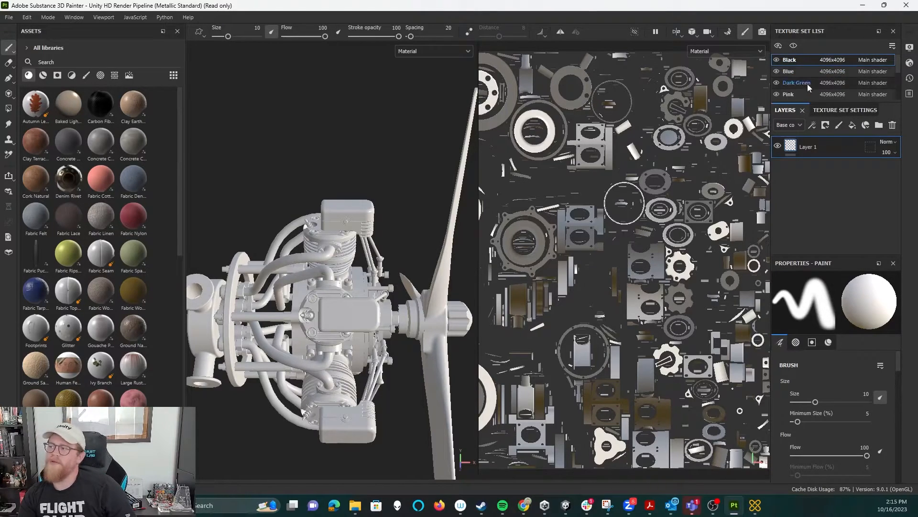
# Create a new project from Engine_Main_v1.fbx at 4096 document resolution, discarding the changes in the colour-coded project.
pyautogui.click(6, 18)
pyautogui.click(81, 29)
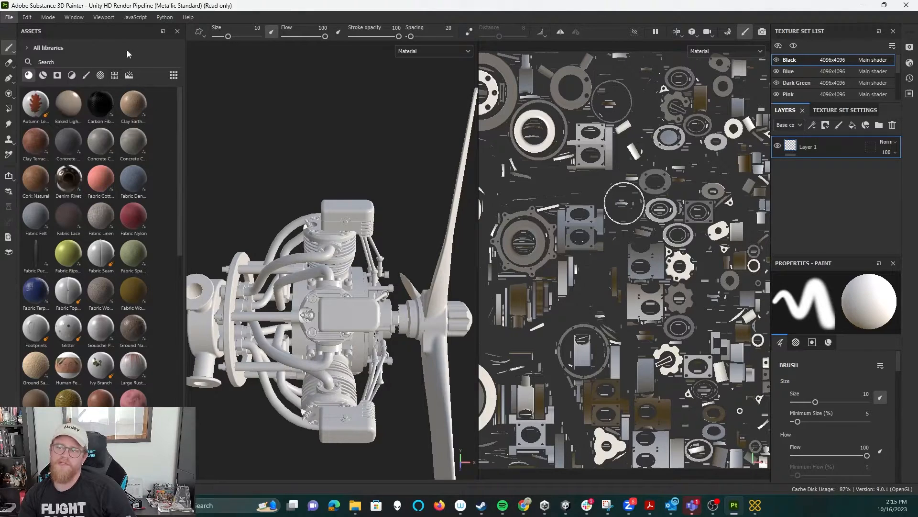
pyautogui.click(416, 172)
pyautogui.click(419, 217)
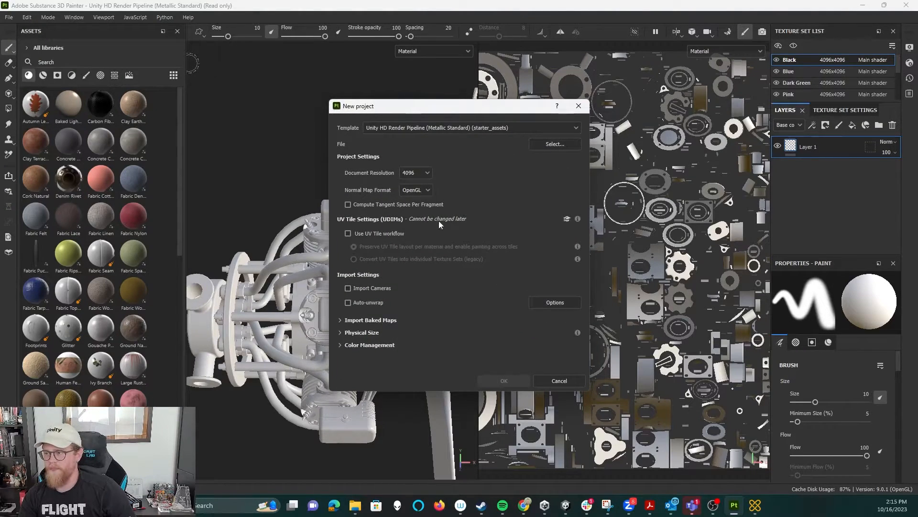
pyautogui.click(561, 145)
pyautogui.click(482, 205)
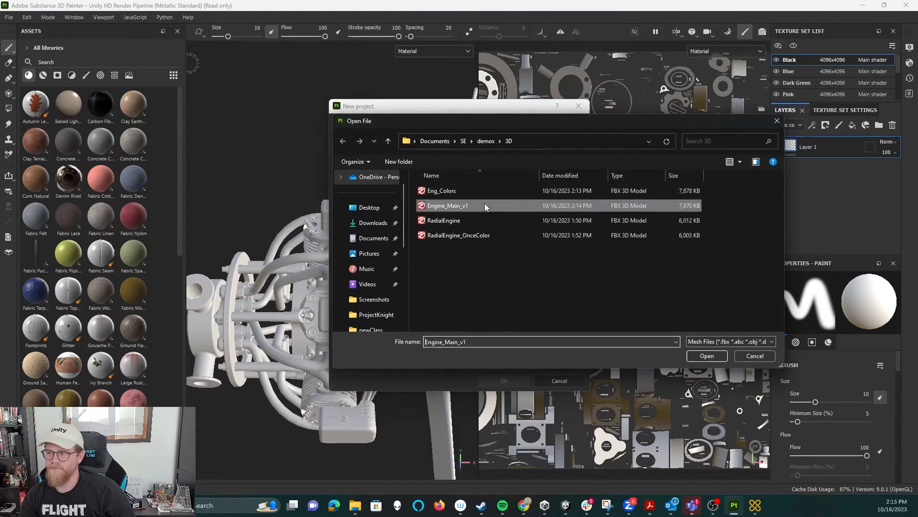
pyautogui.click(723, 356)
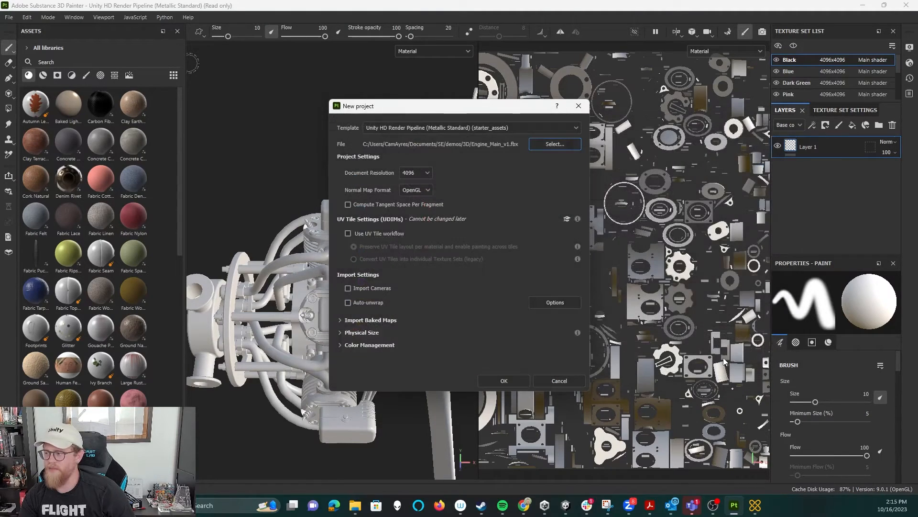
pyautogui.click(513, 384)
pyautogui.click(427, 265)
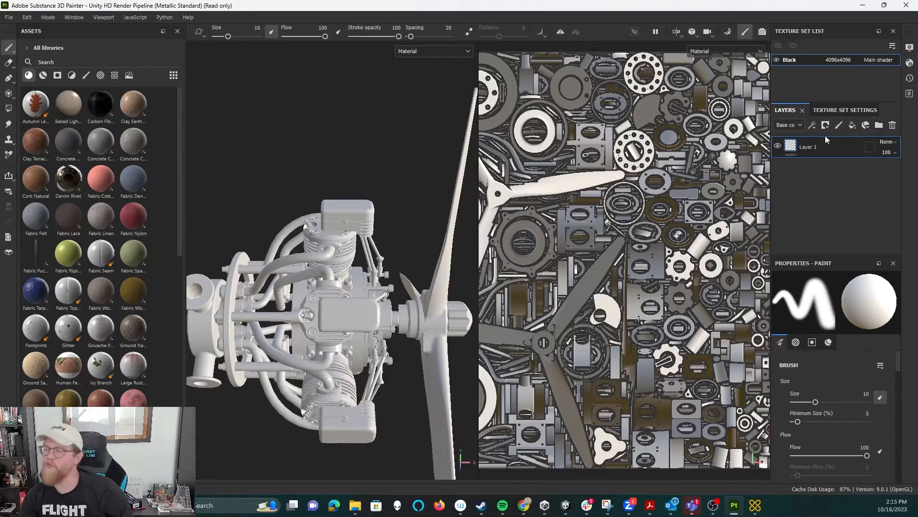
# Open mesh map baking for the Black texture set and load Eng_Colors.fbx as the high definition mesh.
pyautogui.click(829, 110)
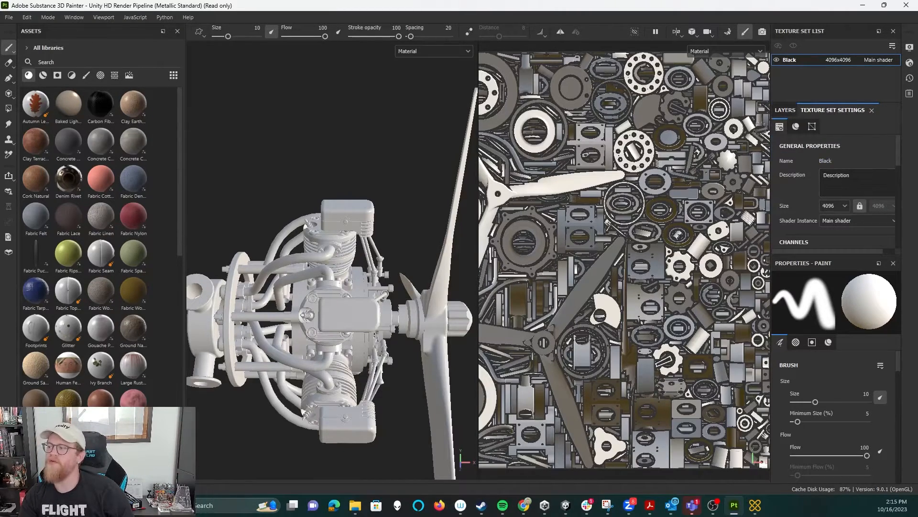
pyautogui.scroll(-3, 802, 173)
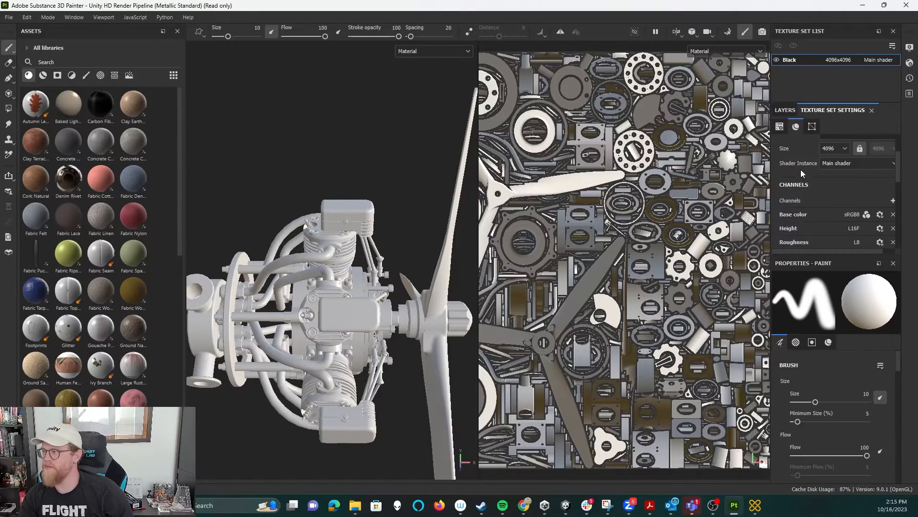
pyautogui.scroll(-5, 802, 171)
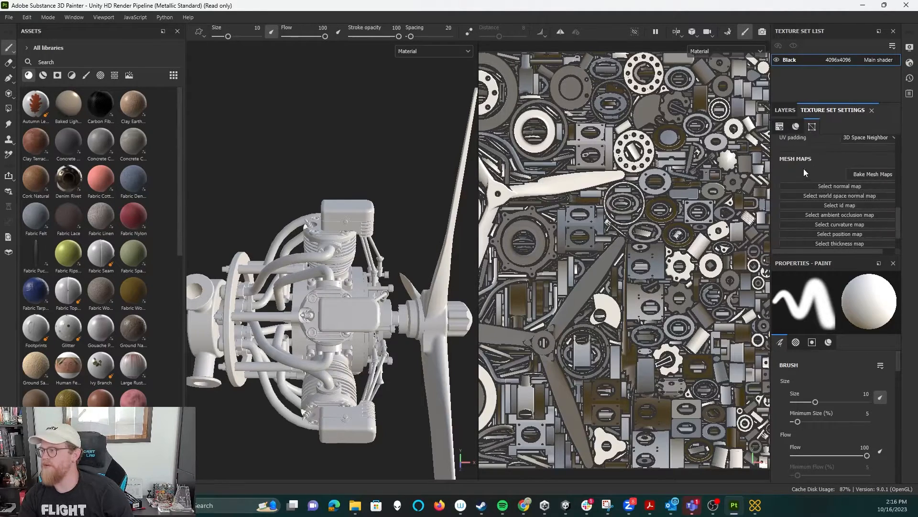
pyautogui.click(866, 174)
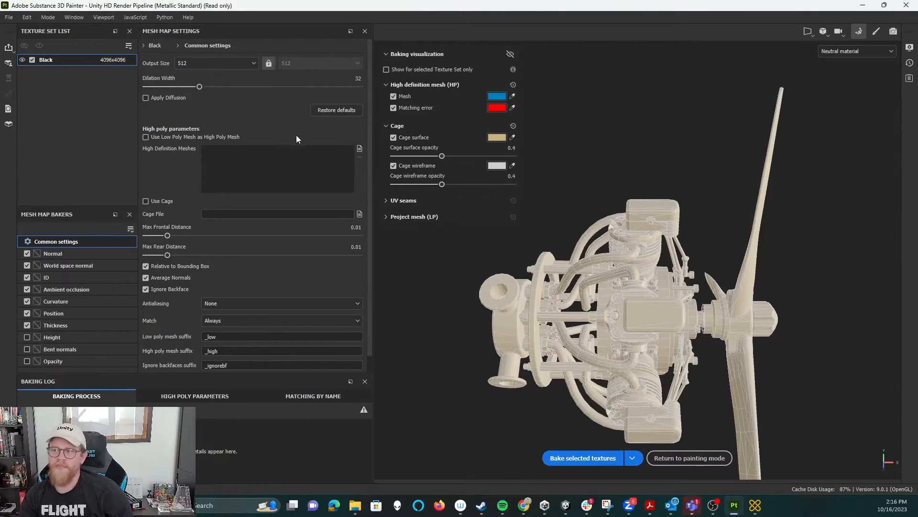
pyautogui.click(359, 149)
pyautogui.click(149, 86)
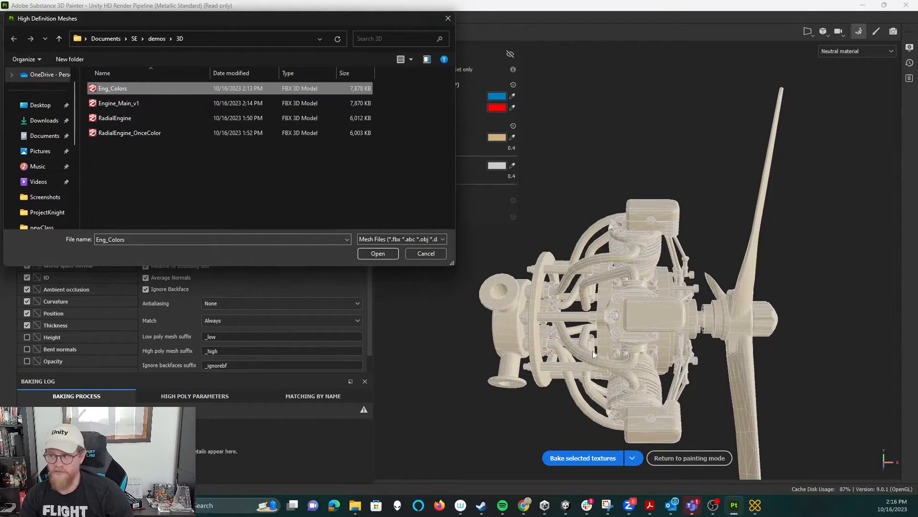
pyautogui.click(377, 254)
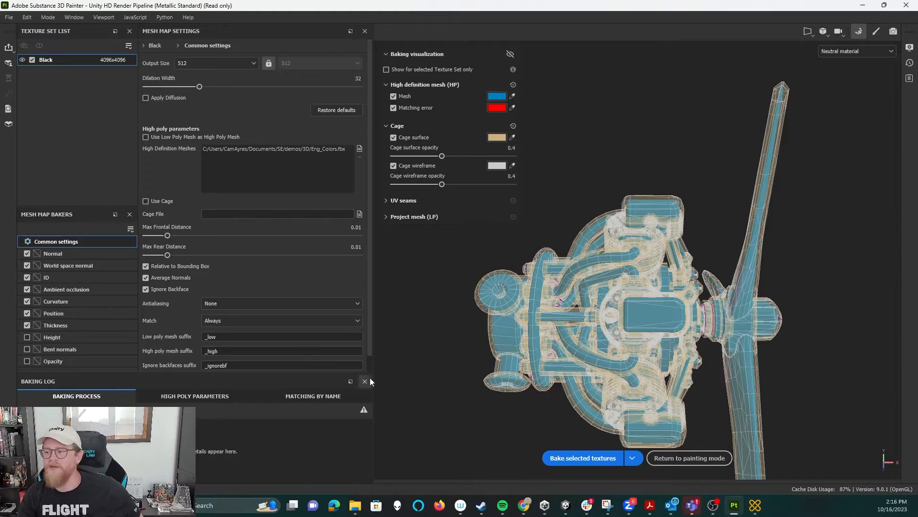
# Set the bake output size to 2048, antialiasing to Supersampling 4x and matching to By Mesh Name.
pyautogui.click(246, 62)
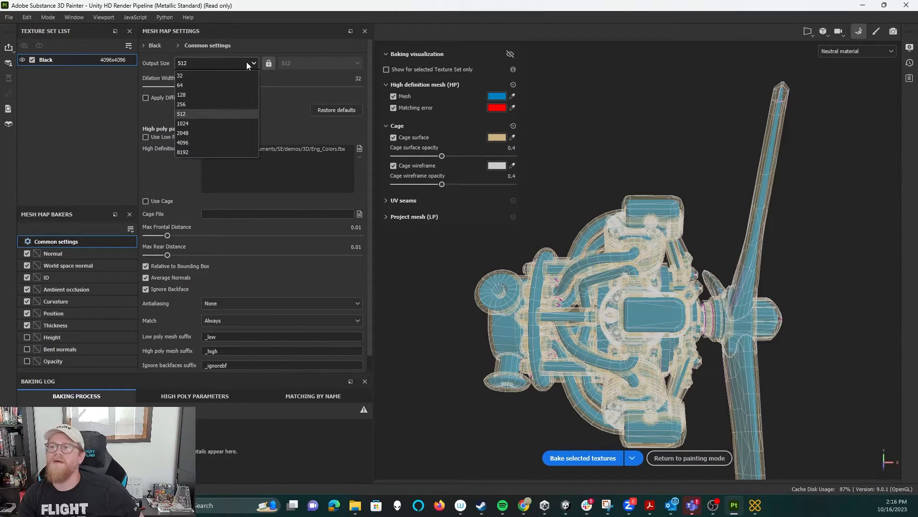
pyautogui.click(205, 131)
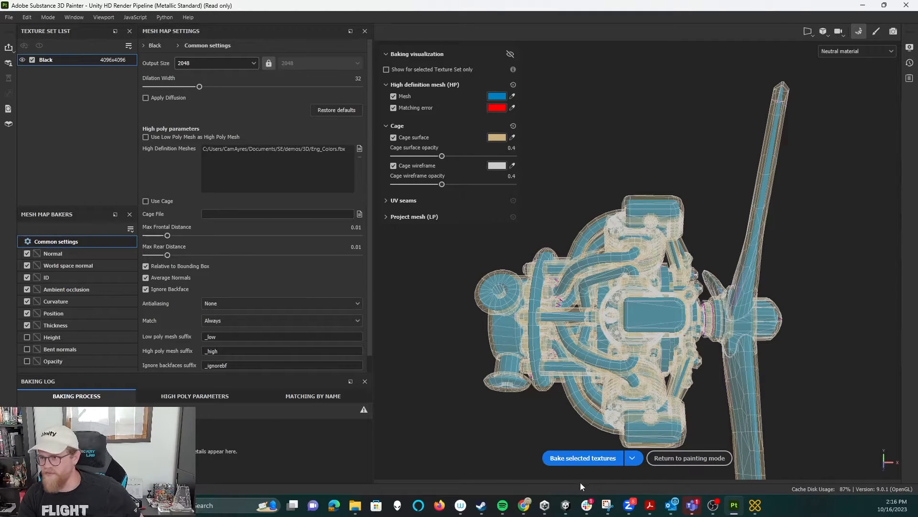
pyautogui.click(290, 304)
pyautogui.click(239, 326)
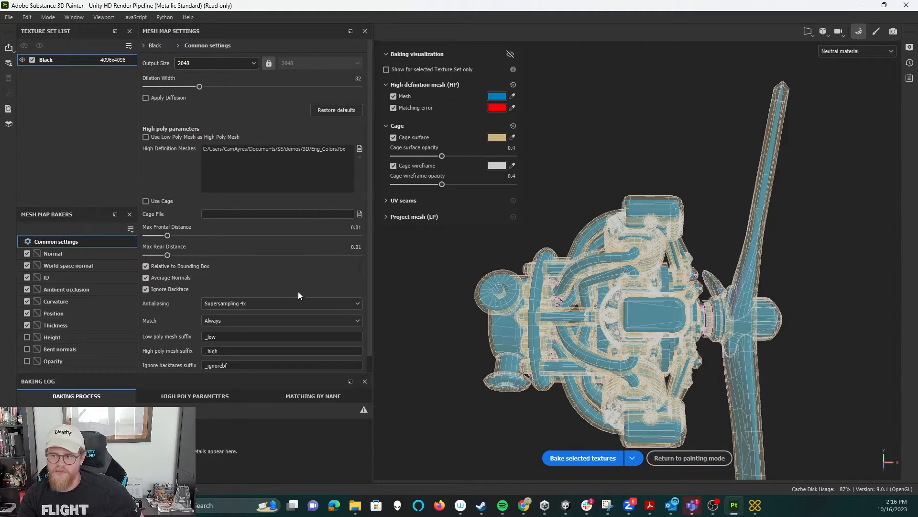
pyautogui.click(239, 321)
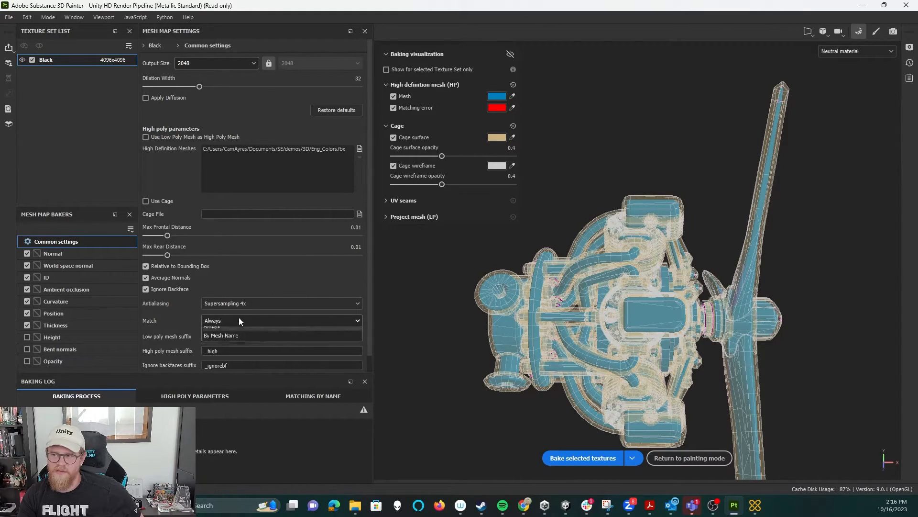
pyautogui.click(232, 340)
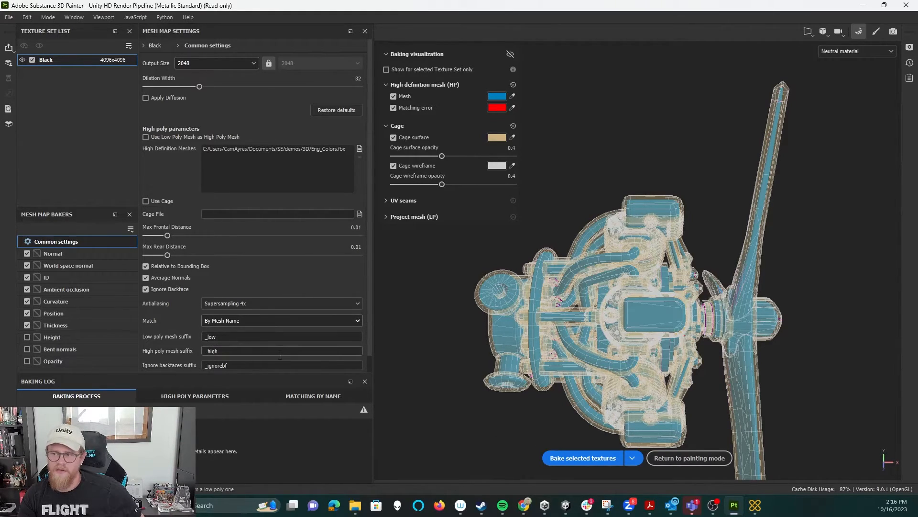
# Bake the selected mesh maps for the Black texture set and return to painting mode to view the engine.
pyautogui.click(588, 460)
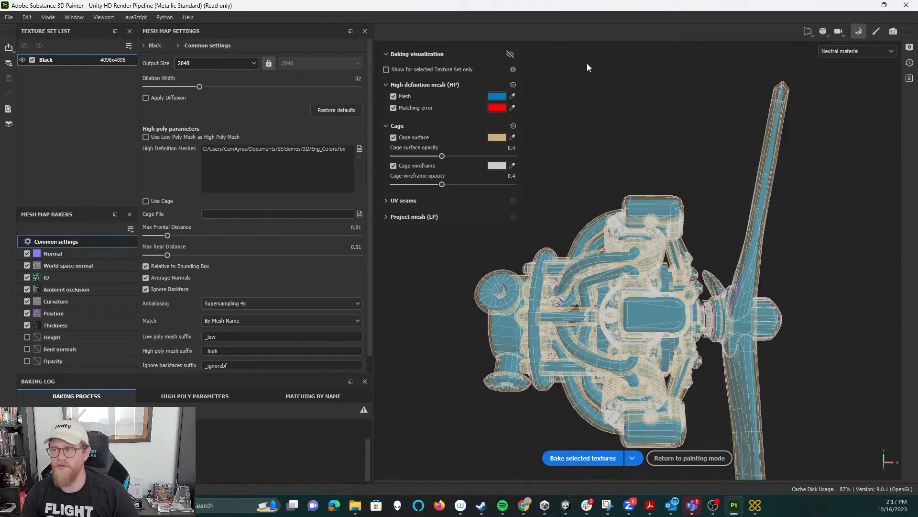
pyautogui.click(878, 33)
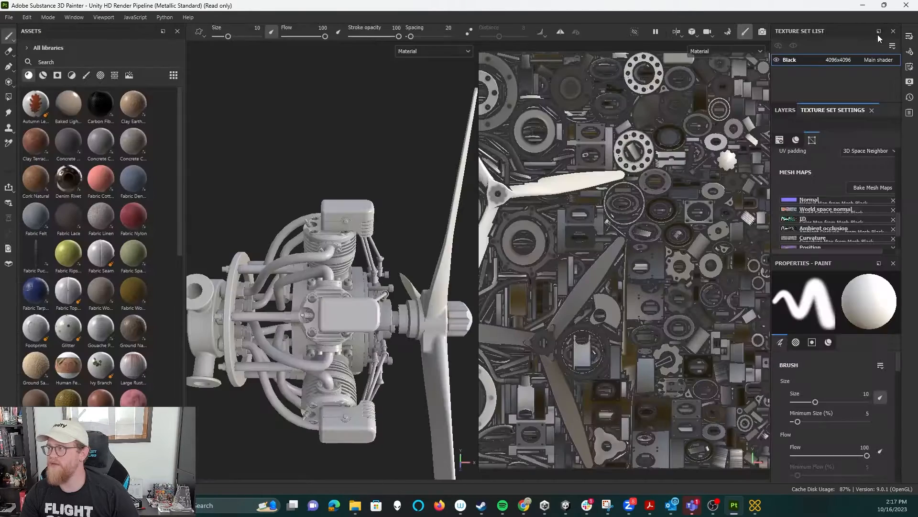
pyautogui.keyDown('alt'); pyautogui.moveTo(420, 186); pyautogui.dragTo(369, 183); pyautogui.keyUp('alt')
pyautogui.keyDown('alt'); pyautogui.moveTo(369, 183); pyautogui.dragTo(276, 119, button='right'); pyautogui.keyUp('alt')
pyautogui.keyDown('alt'); pyautogui.moveTo(347, 256); pyautogui.dragTo(364, 220); pyautogui.keyUp('alt')
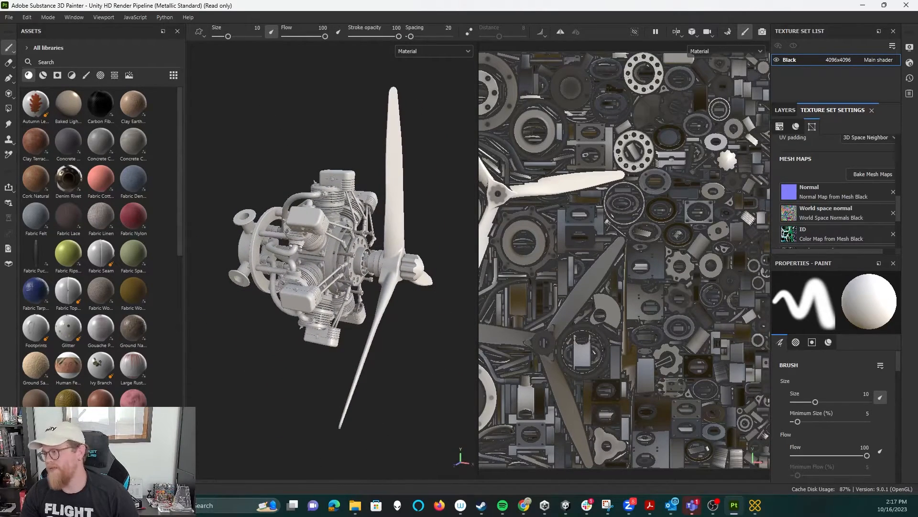
# Browse the smart materials and add Machinery to the layer stack above Layer 1.
pyautogui.click(785, 110)
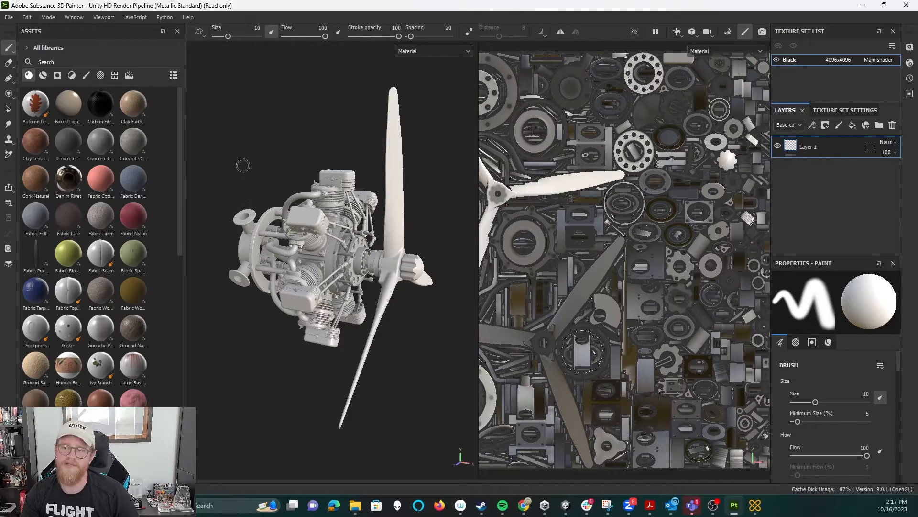
pyautogui.click(43, 75)
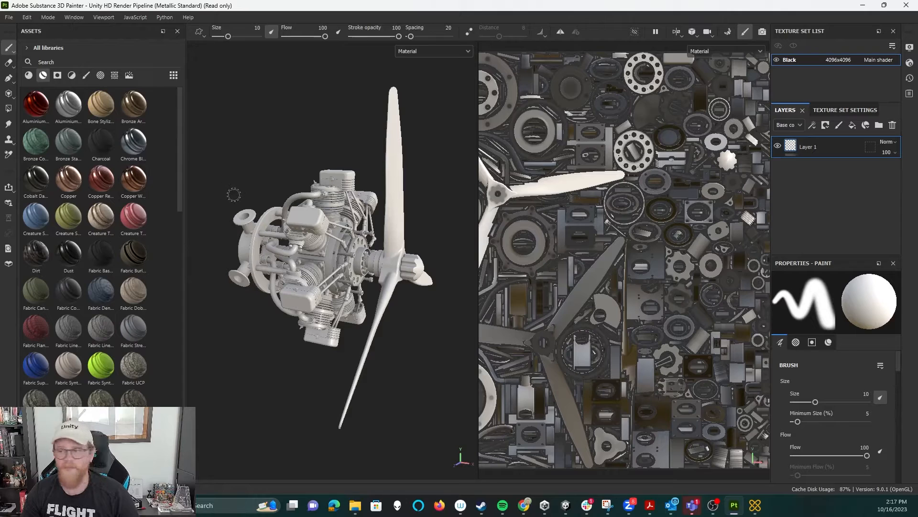
pyautogui.keyDown('alt'); pyautogui.moveTo(228, 182); pyautogui.dragTo(211, 152, button='middle'); pyautogui.keyUp('alt')
pyautogui.keyDown('alt'); pyautogui.moveTo(211, 152); pyautogui.dragTo(232, 153); pyautogui.keyUp('alt')
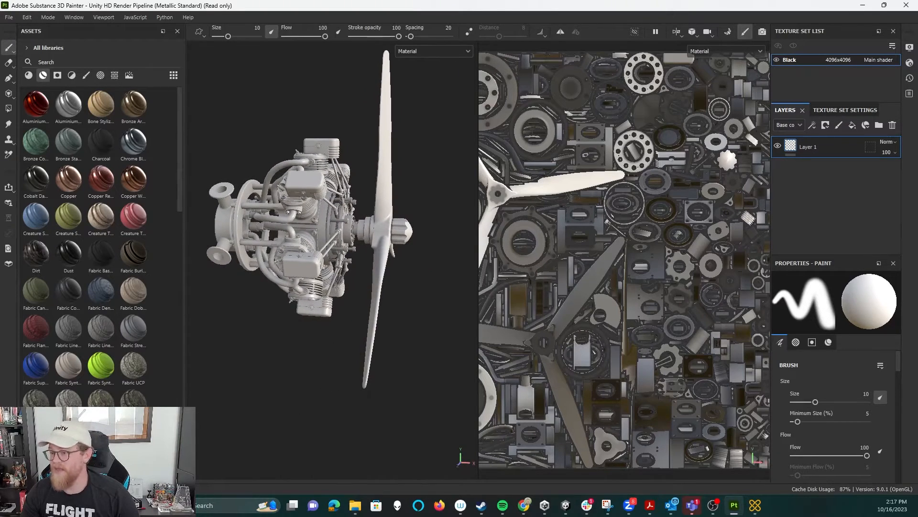
pyautogui.keyDown('alt'); pyautogui.moveTo(239, 159); pyautogui.dragTo(245, 163, button='middle'); pyautogui.keyUp('alt')
pyautogui.scroll(-5, 105, 233)
pyautogui.scroll(-3, 105, 233)
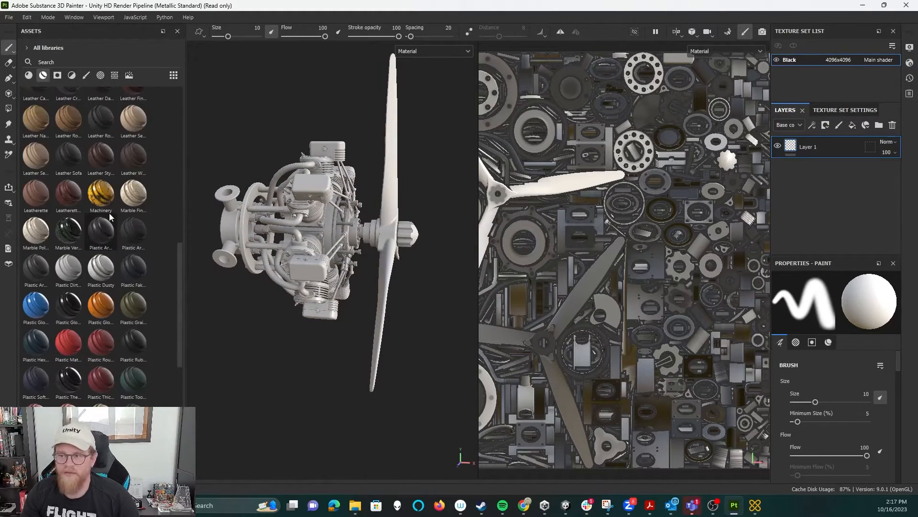
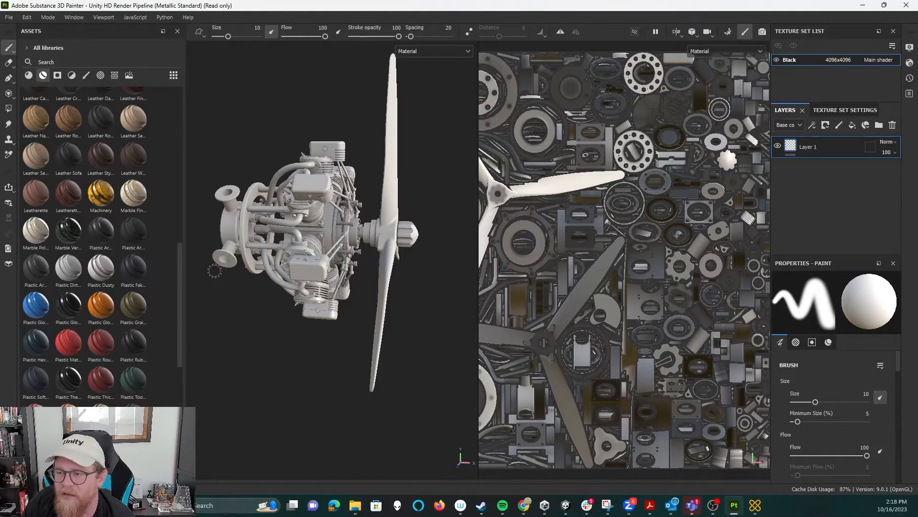
pyautogui.moveTo(180, 274); pyautogui.dragTo(181, 141)
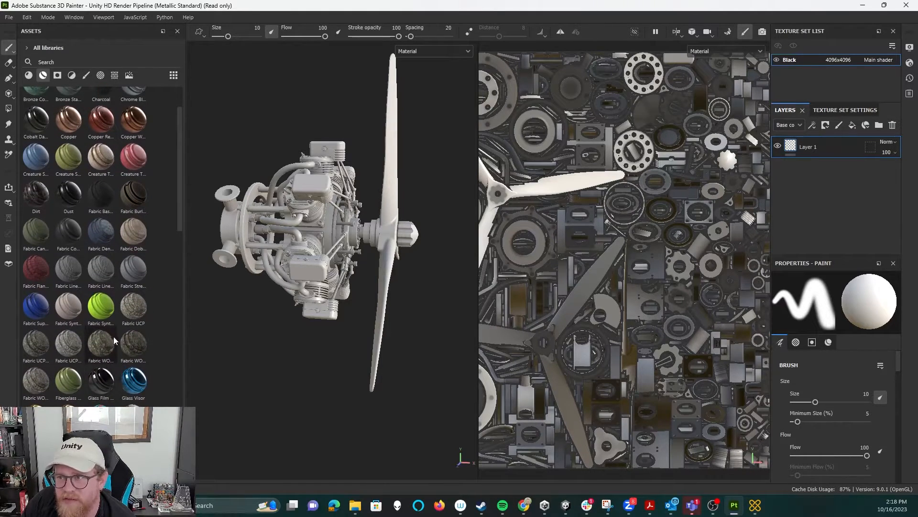
pyautogui.scroll(1, 120, 345)
pyautogui.scroll(-4, 119, 345)
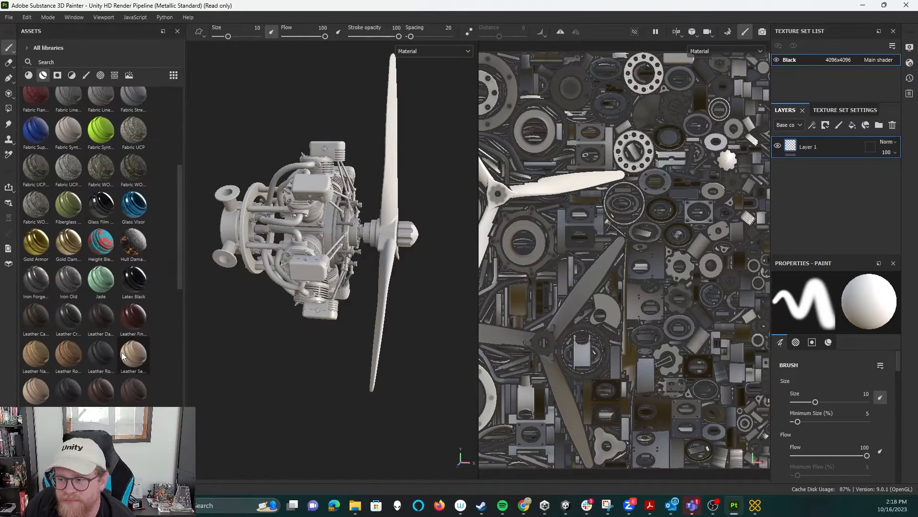
pyautogui.moveTo(68, 428); pyautogui.dragTo(804, 140)
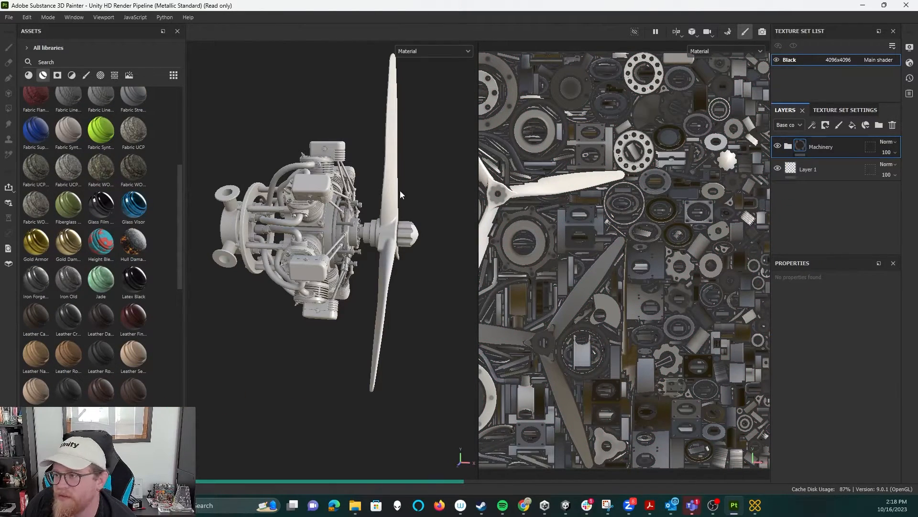
# Hide the Rust layer inside the Machinery group and inspect the engine, closing the group again.
pyautogui.click(788, 146)
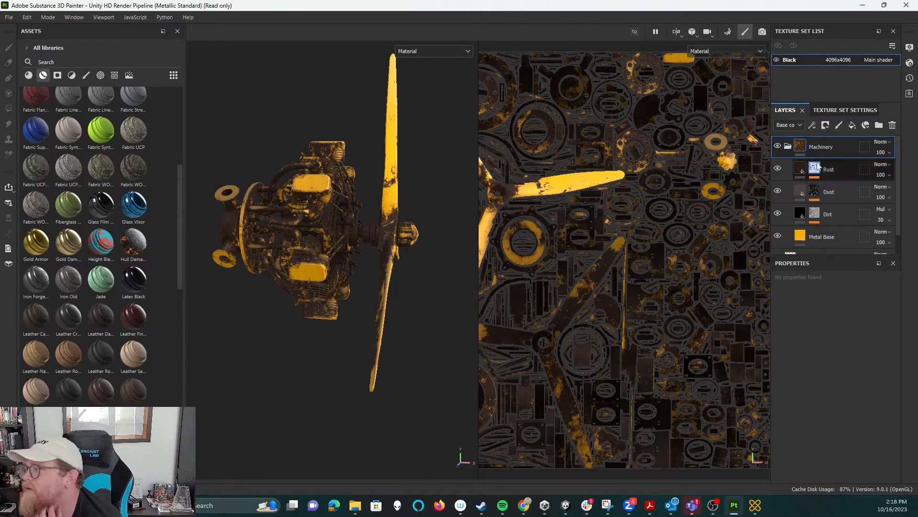
pyautogui.click(778, 169)
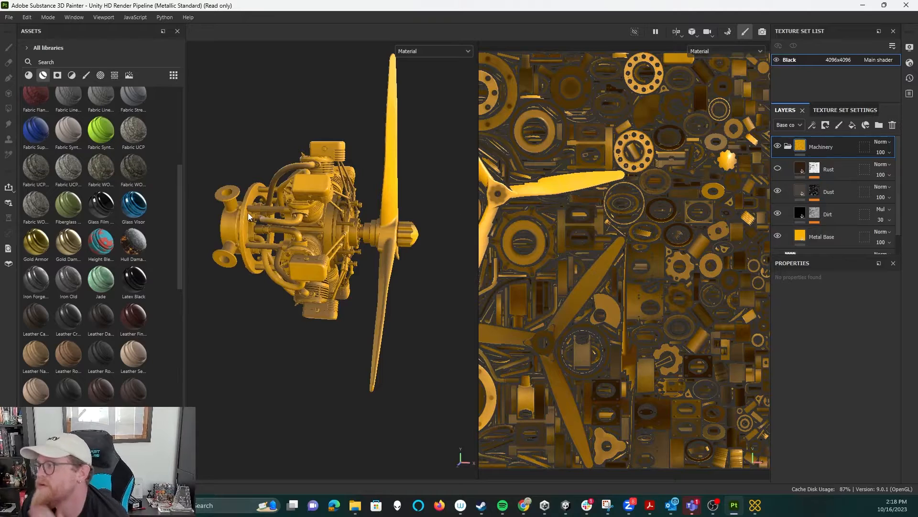
pyautogui.keyDown('alt'); pyautogui.moveTo(220, 202); pyautogui.dragTo(299, 246); pyautogui.keyUp('alt')
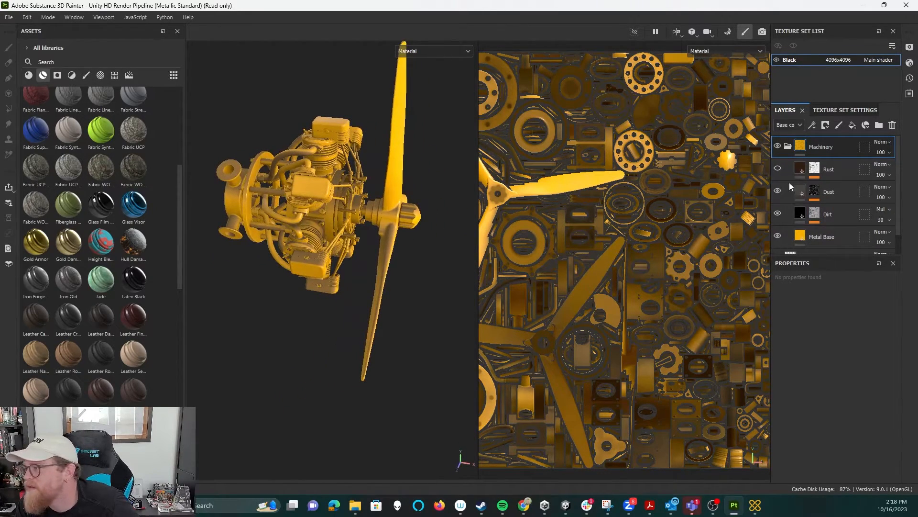
pyautogui.keyDown('alt'); pyautogui.moveTo(283, 229); pyautogui.dragTo(301, 234); pyautogui.keyUp('alt')
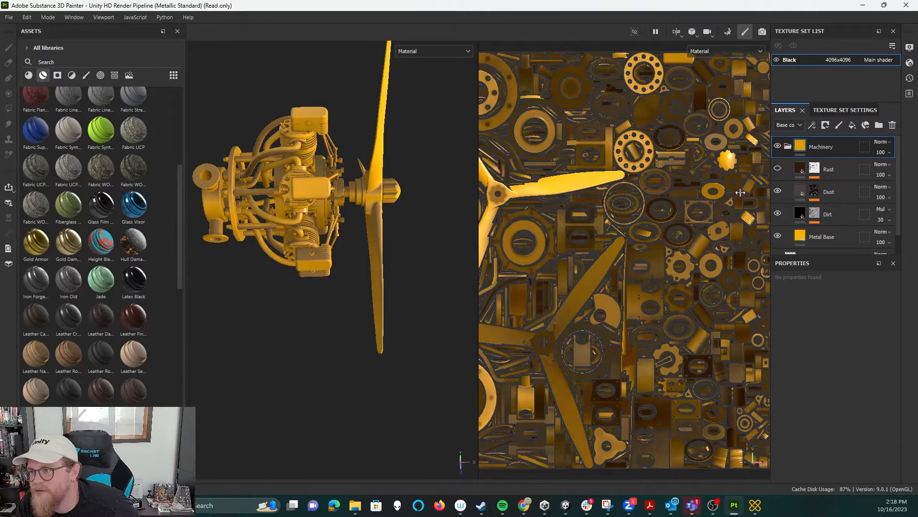
pyautogui.keyDown('alt'); pyautogui.moveTo(309, 197); pyautogui.dragTo(326, 177); pyautogui.keyUp('alt')
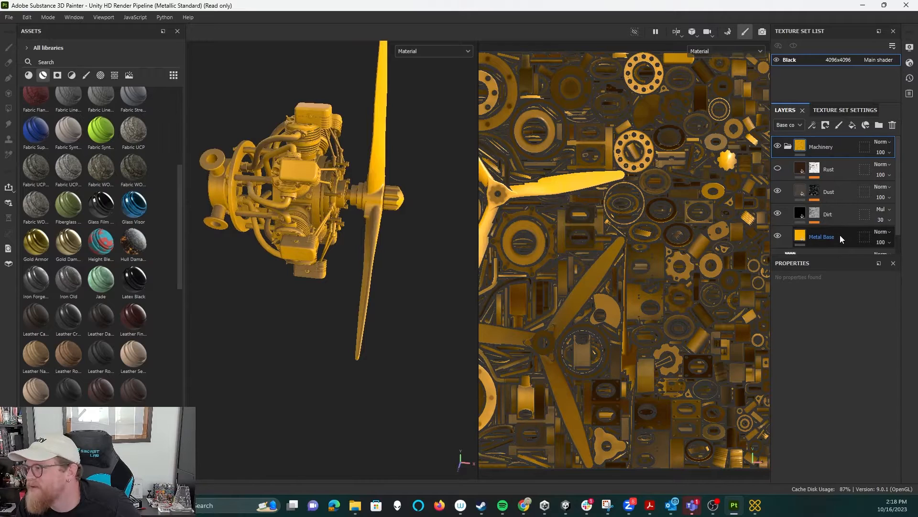
pyautogui.keyDown('alt'); pyautogui.moveTo(329, 192); pyautogui.dragTo(338, 220, button='middle'); pyautogui.keyUp('alt')
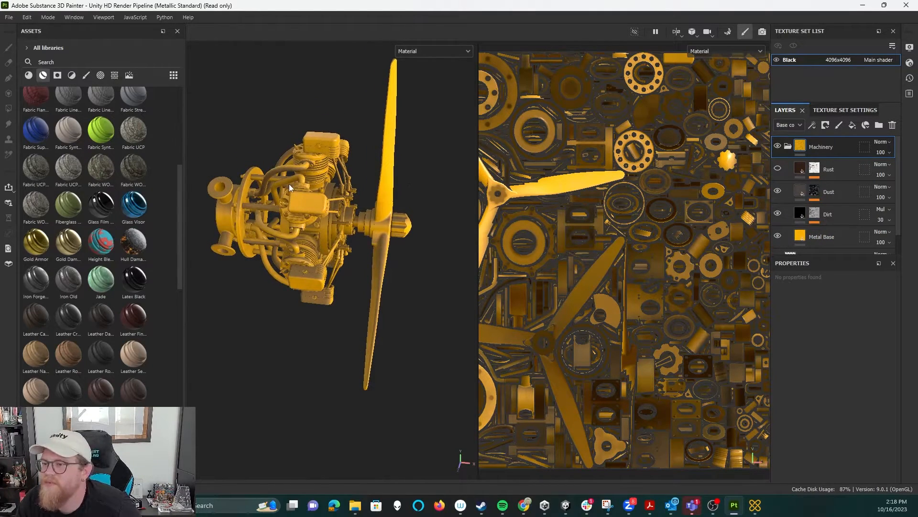
pyautogui.click(788, 146)
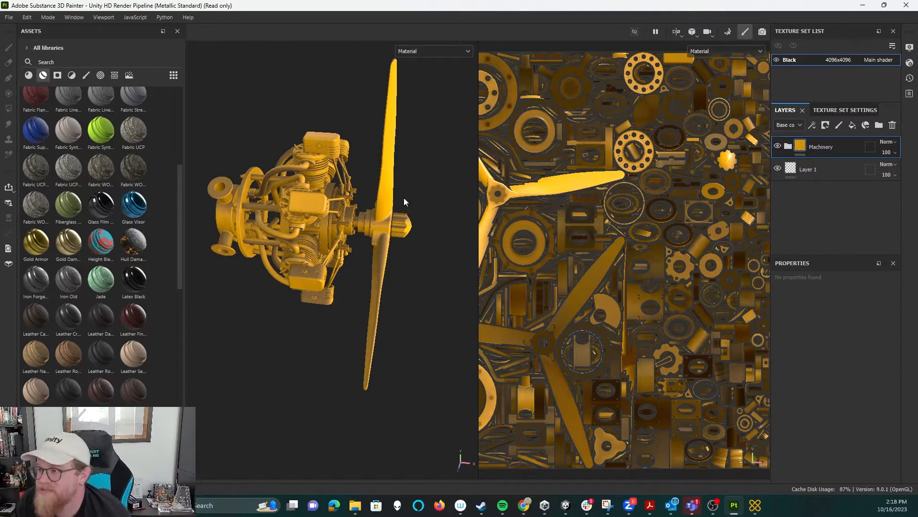
# Add the Metal Sandblasted base material as a fill layer above the Machinery group.
pyautogui.click(32, 77)
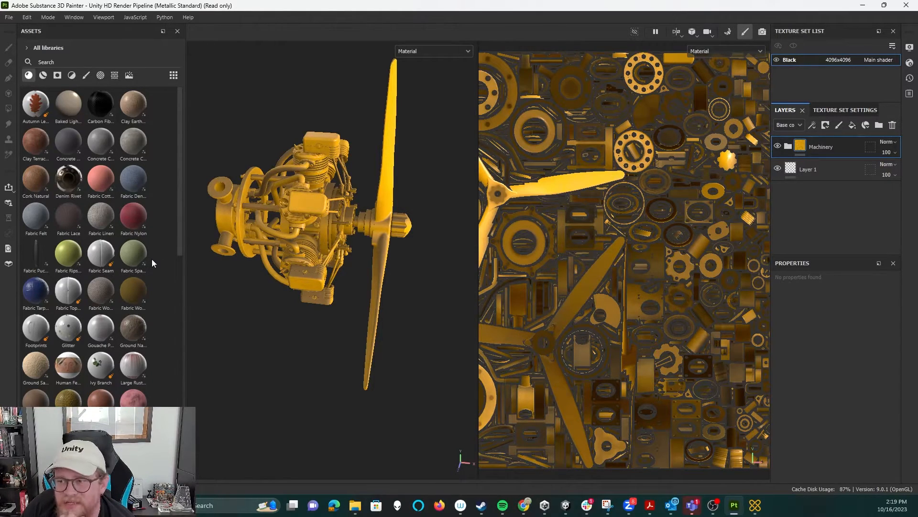
pyautogui.scroll(-5, 148, 265)
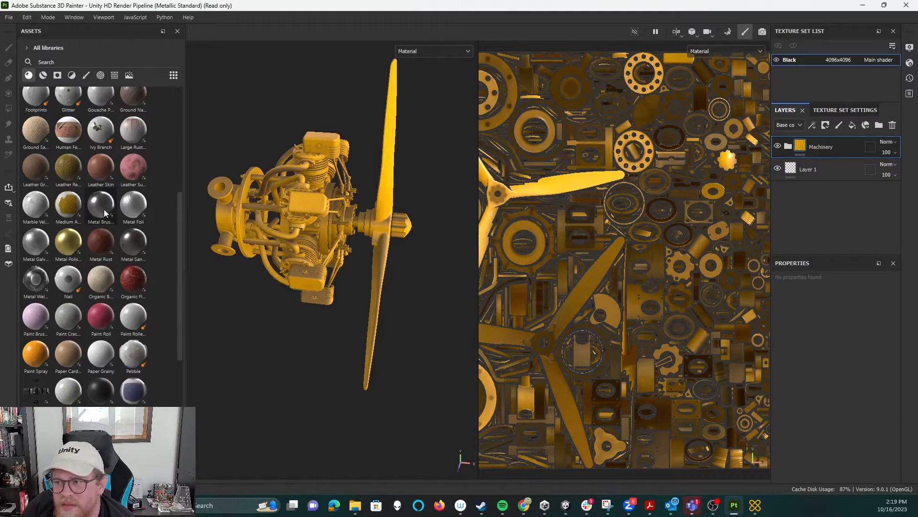
pyautogui.moveTo(133, 238)
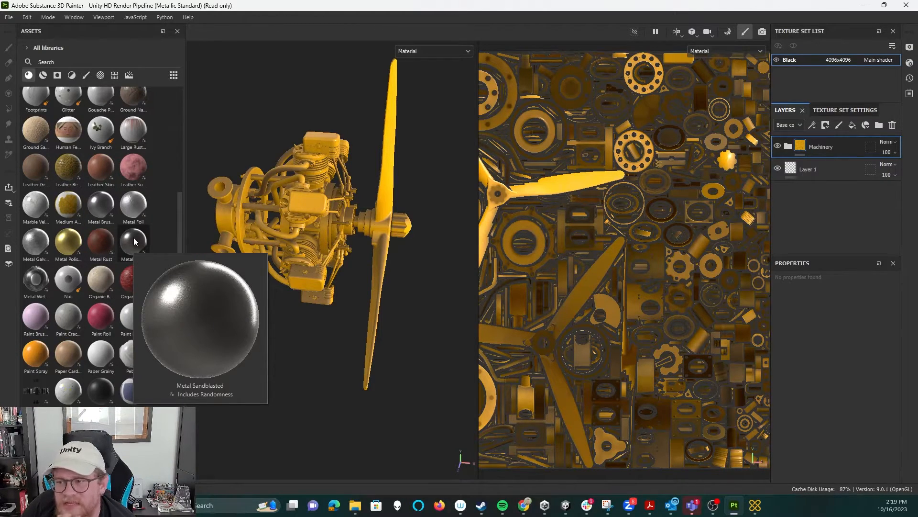
pyautogui.moveTo(133, 238); pyautogui.dragTo(836, 138)
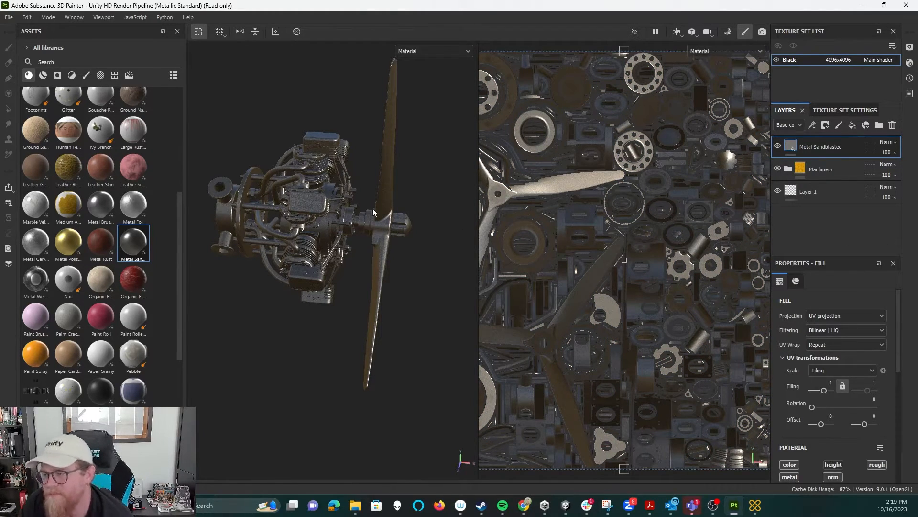
# Set the Metal Sandblasted layer's UV tiling to 2 and check the grain on the engine.
pyautogui.scroll(5, 357, 238)
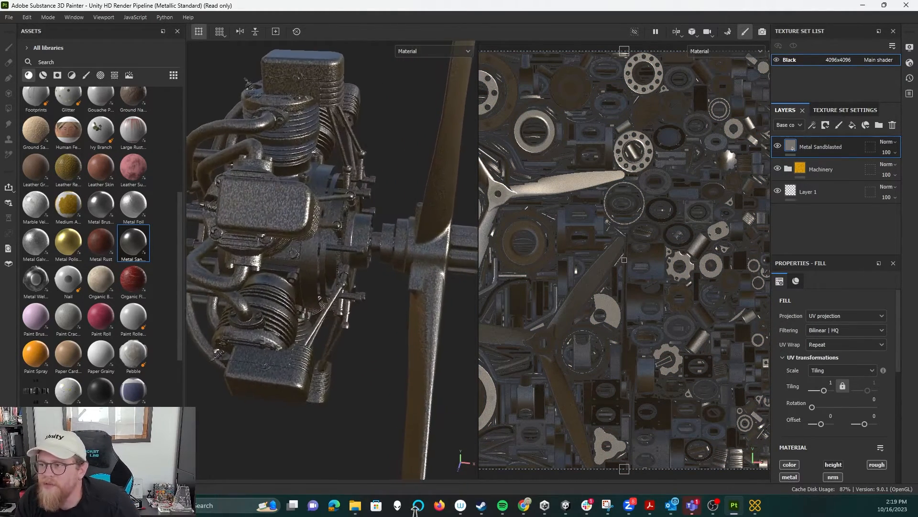
pyautogui.moveTo(370, 240)
pyautogui.keyDown('alt'); pyautogui.mouseDown()
pyautogui.moveTo(334, 224)
pyautogui.moveTo(369, 236)
pyautogui.mouseUp(); pyautogui.keyUp('alt')
pyautogui.keyDown('alt'); pyautogui.moveTo(369, 235); pyautogui.dragTo(311, 215, button='right'); pyautogui.keyUp('alt')
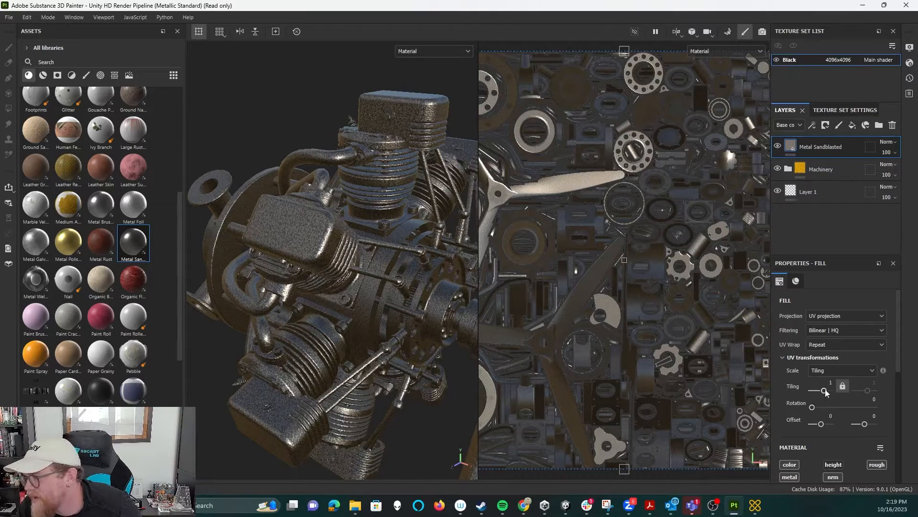
pyautogui.write('2')
pyautogui.press('Return')
pyautogui.press('alt')
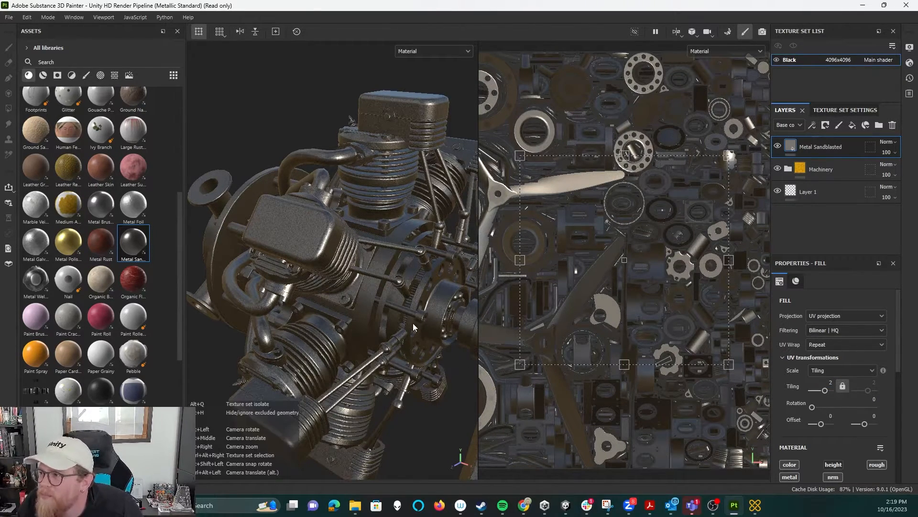
pyautogui.keyDown('alt'); pyautogui.moveTo(411, 304); pyautogui.dragTo(452, 248); pyautogui.keyUp('alt')
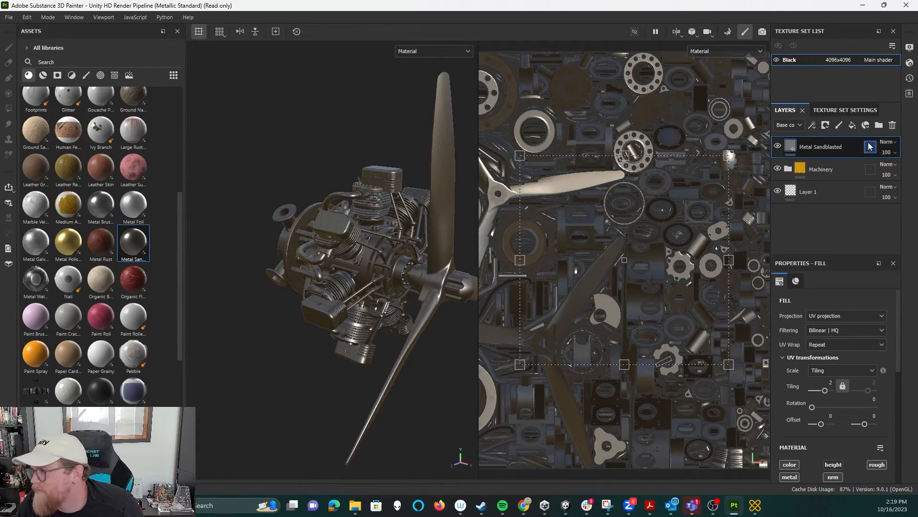
# Add a mask with color selection to the Metal Sandblasted layer and show its color selection settings.
pyautogui.rightClick(845, 142)
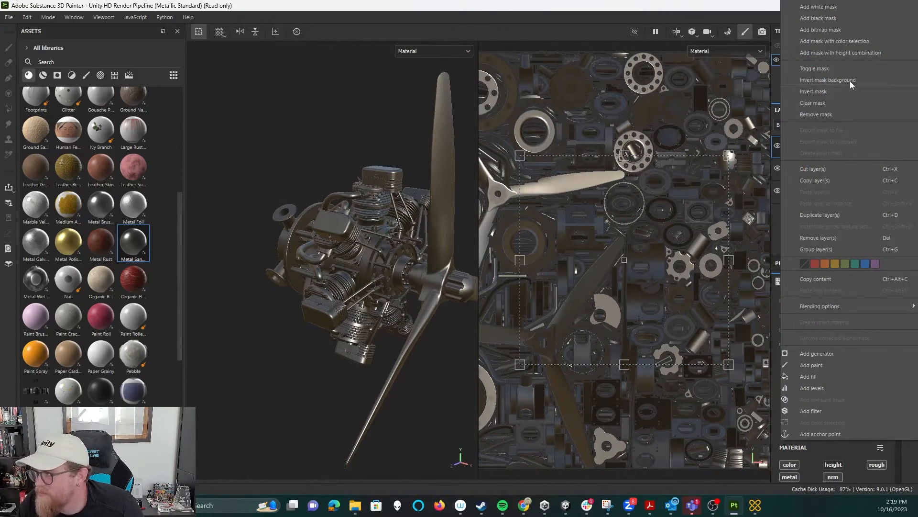
pyautogui.click(845, 42)
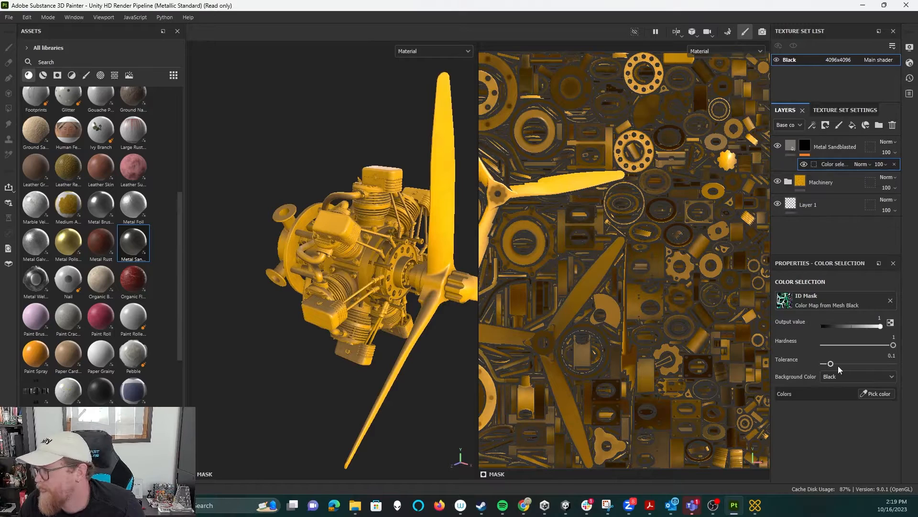
pyautogui.click(813, 151)
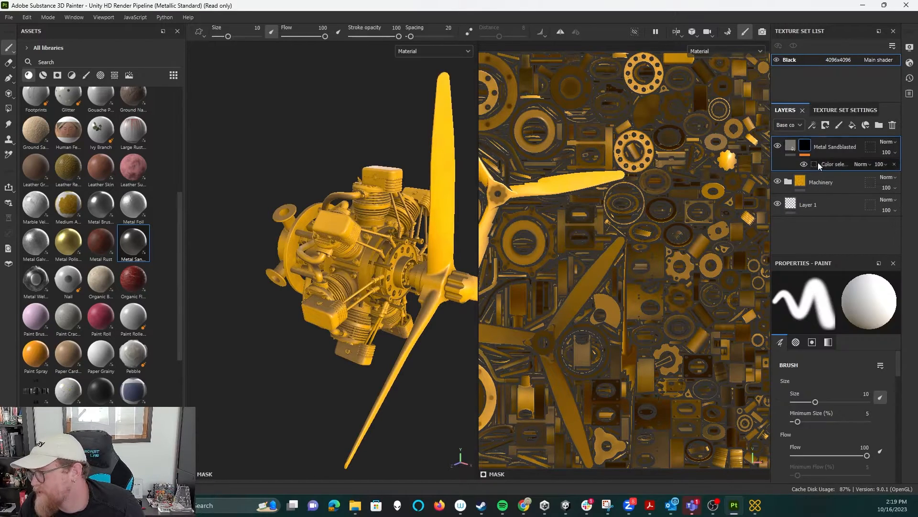
pyautogui.click(826, 164)
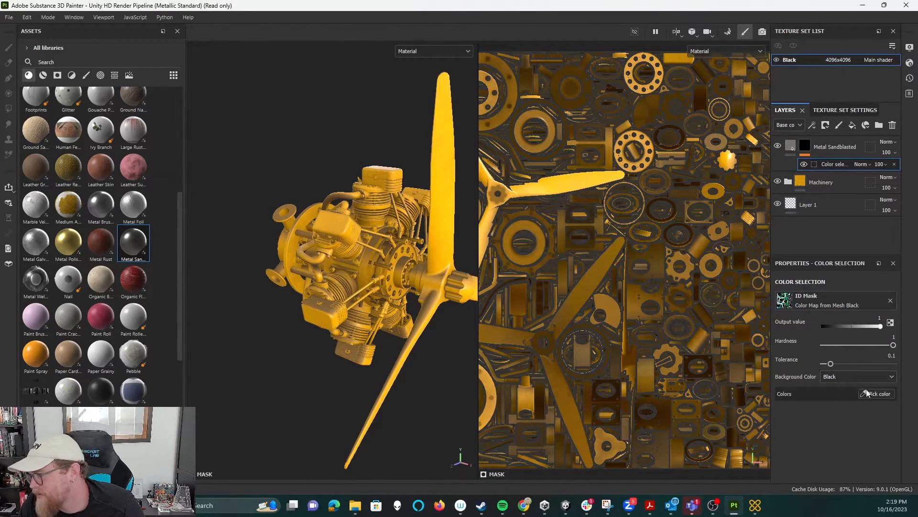
pyautogui.keyDown('alt'); pyautogui.moveTo(414, 277); pyautogui.dragTo(369, 277); pyautogui.keyUp('alt')
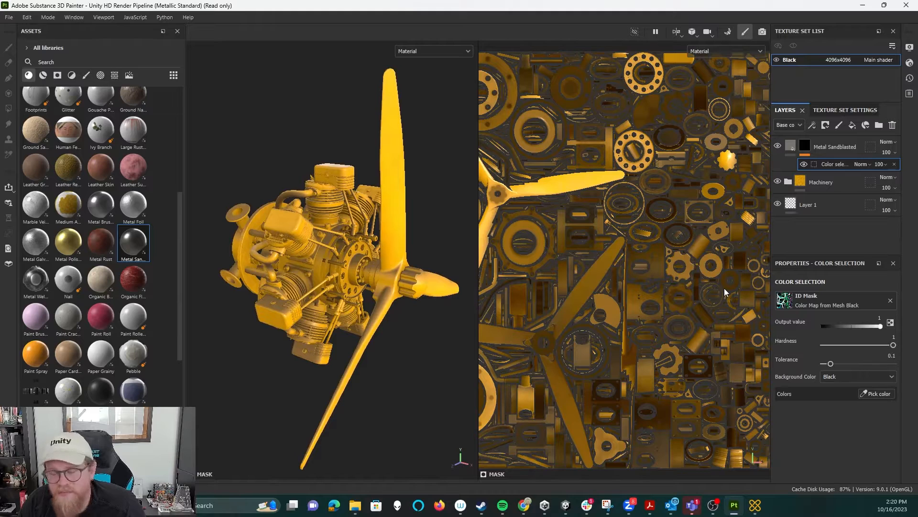
# Pick the cylinders' green ID color for the Metal Sandblasted mask and inspect the masked engine from several sides.
pyautogui.click(868, 394)
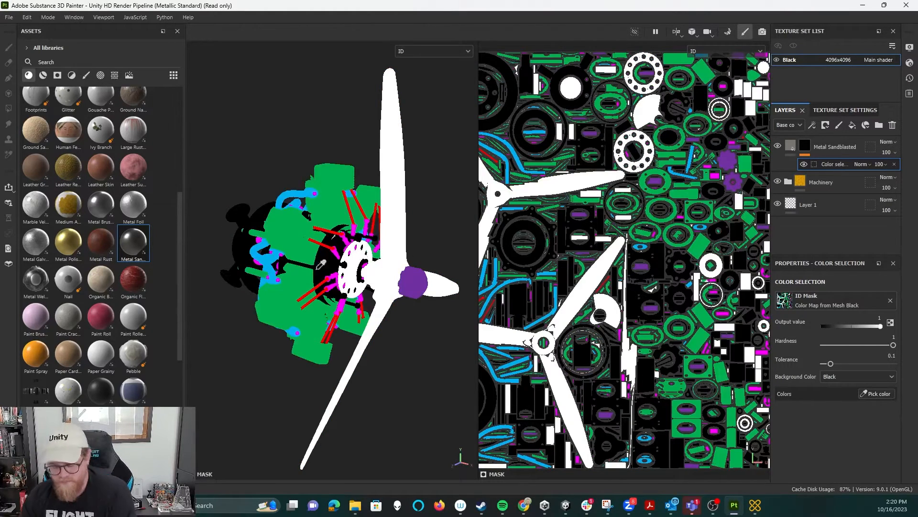
pyautogui.keyDown('alt'); pyautogui.click(258, 360); pyautogui.keyUp('alt')
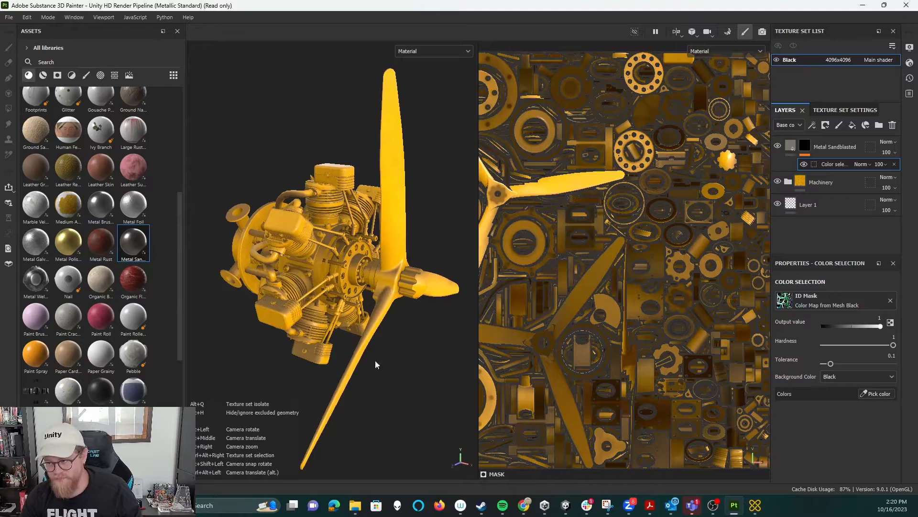
pyautogui.click(877, 393)
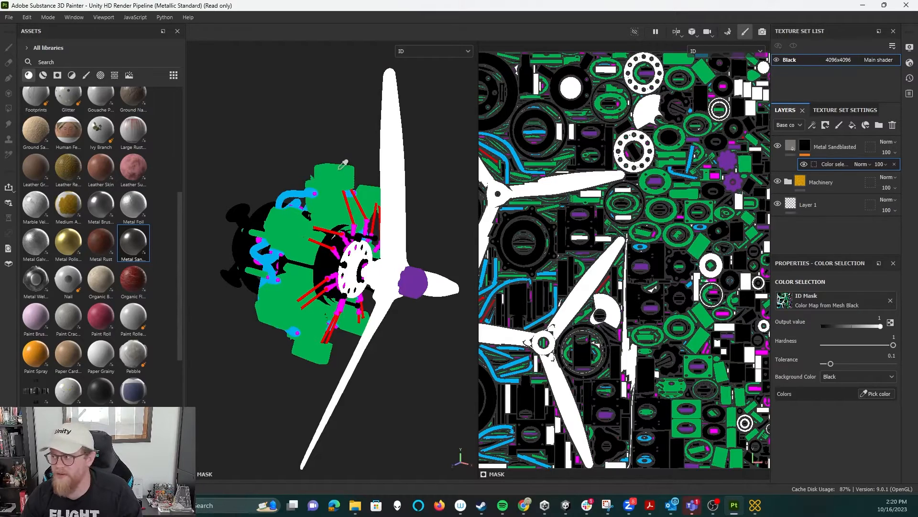
pyautogui.click(342, 166)
pyautogui.keyDown('alt'); pyautogui.moveTo(245, 153); pyautogui.dragTo(249, 127); pyautogui.keyUp('alt')
pyautogui.keyDown('alt'); pyautogui.moveTo(253, 87); pyautogui.dragTo(534, 420, button='right'); pyautogui.keyUp('alt')
pyautogui.keyDown('alt'); pyautogui.moveTo(327, 308); pyautogui.dragTo(360, 276); pyautogui.keyUp('alt')
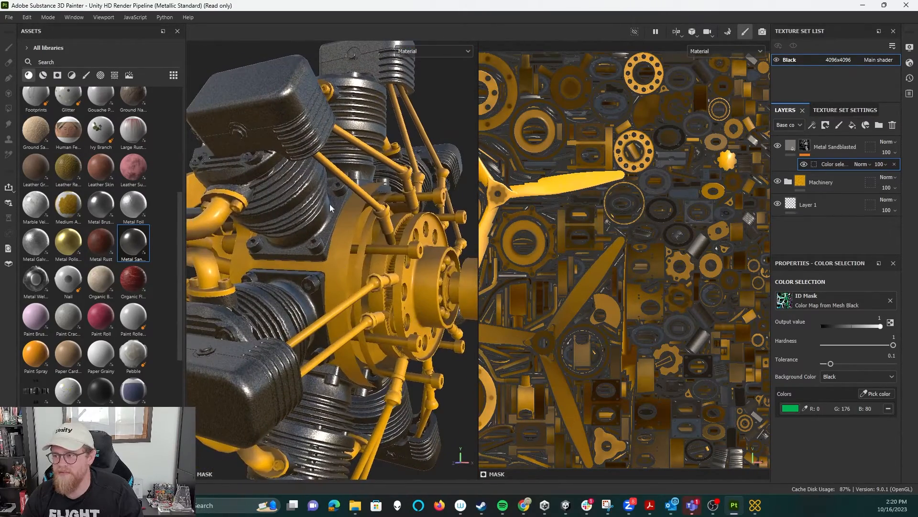
pyautogui.keyDown('alt'); pyautogui.moveTo(387, 262); pyautogui.dragTo(308, 180, button='right'); pyautogui.keyUp('alt')
pyautogui.keyDown('alt'); pyautogui.moveTo(308, 180); pyautogui.dragTo(430, 255); pyautogui.keyUp('alt')
pyautogui.keyDown('alt'); pyautogui.moveTo(435, 274); pyautogui.dragTo(404, 258, button='right'); pyautogui.keyUp('alt')
pyautogui.keyDown('alt'); pyautogui.moveTo(404, 258); pyautogui.dragTo(345, 287); pyautogui.keyUp('alt')
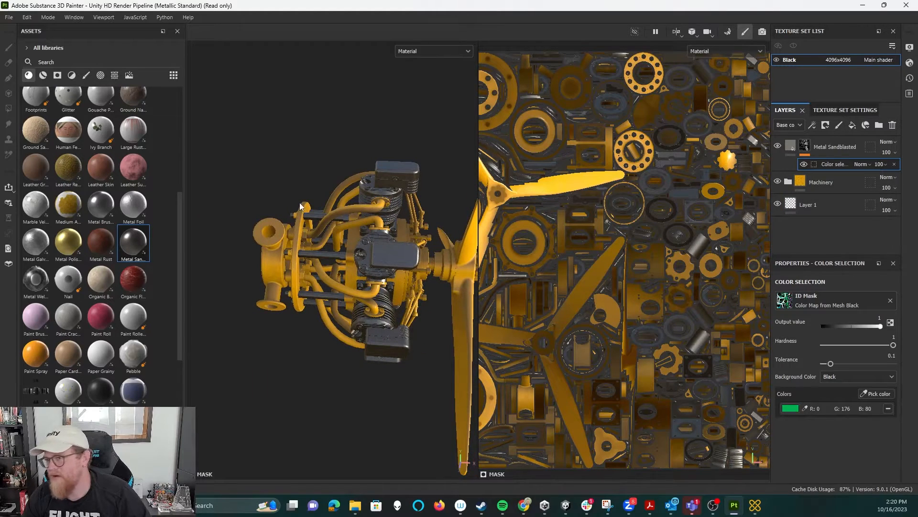
# Add the Plastic Grip base material as a fill layer above the Metal Sandblasted layer.
pyautogui.scroll(-3, 97, 287)
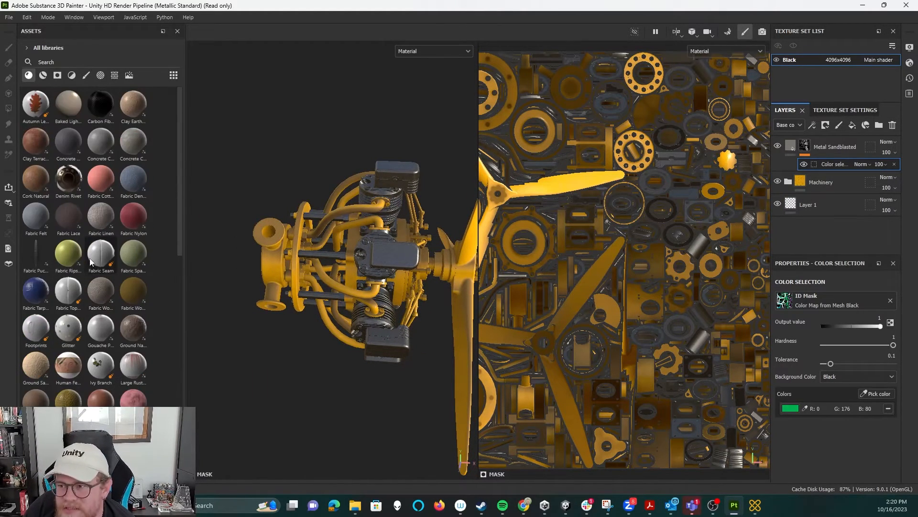
pyautogui.scroll(-3, 78, 292)
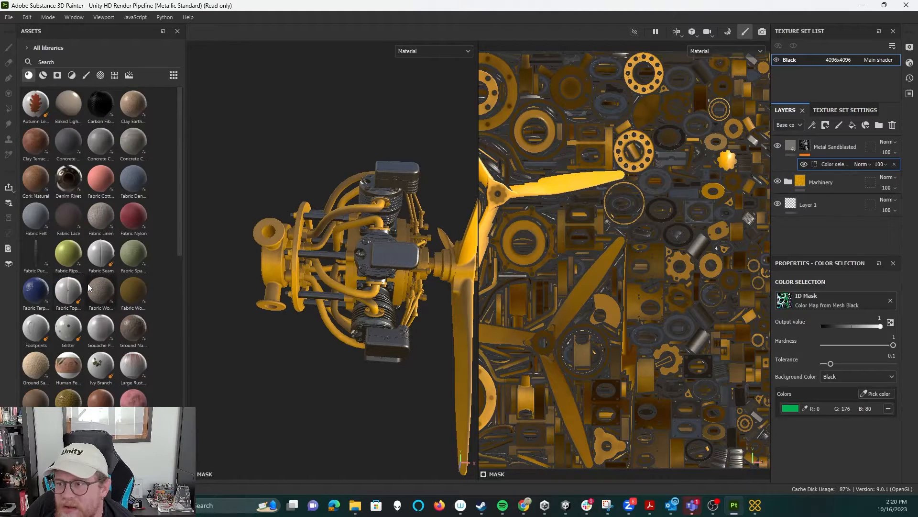
pyautogui.scroll(10, 76, 281)
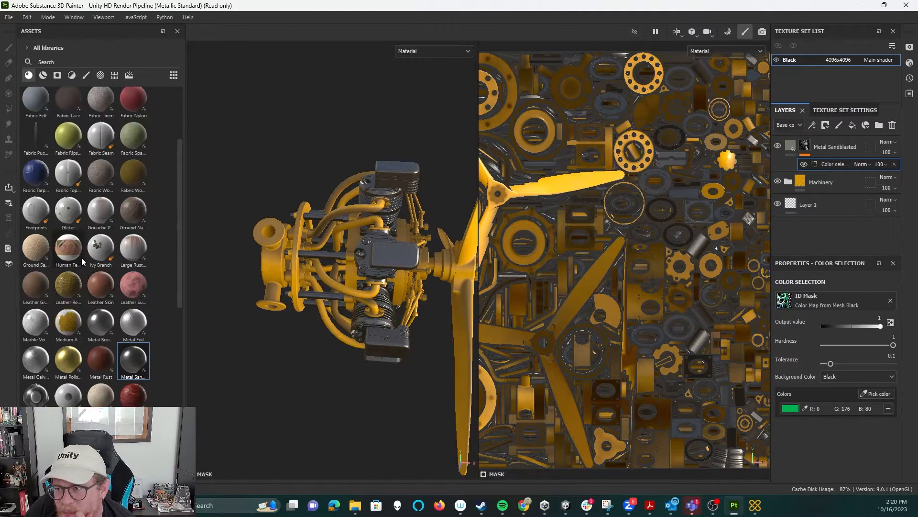
pyautogui.scroll(3, 81, 261)
pyautogui.scroll(-6, 109, 246)
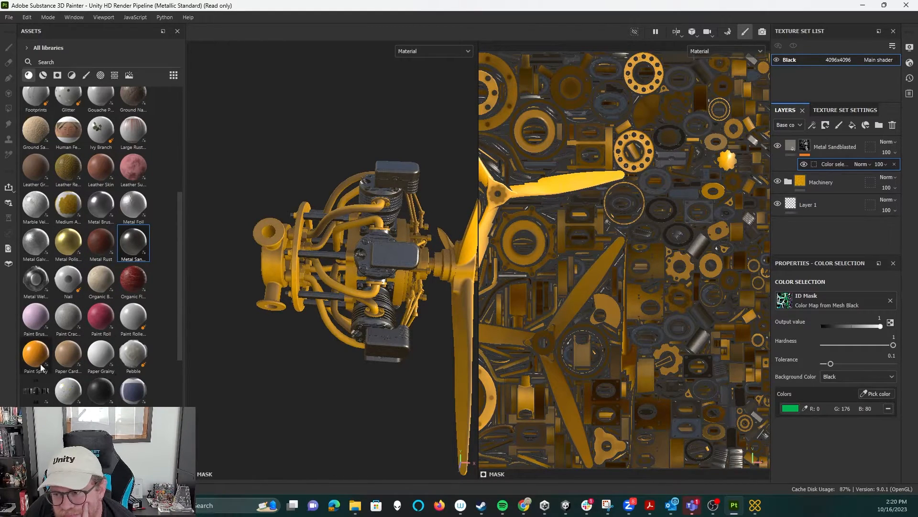
pyautogui.scroll(-3, 96, 325)
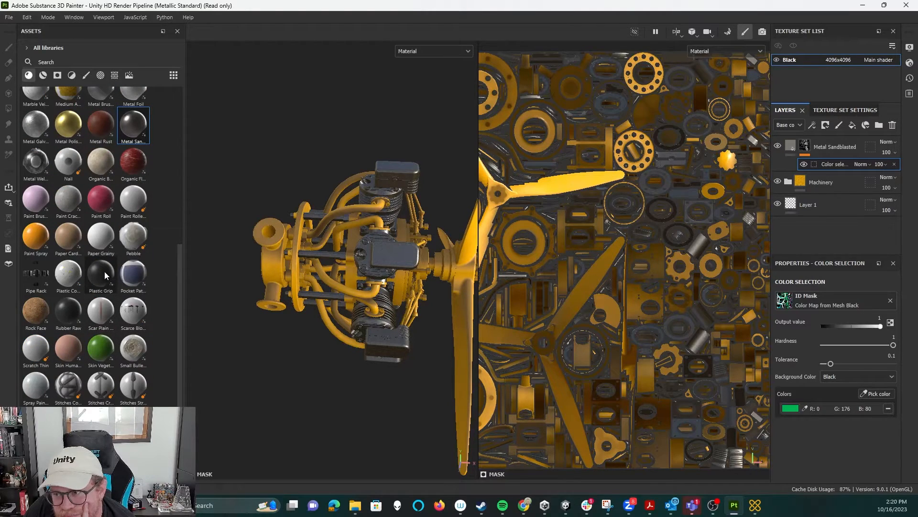
pyautogui.moveTo(104, 271)
pyautogui.moveTo(105, 271); pyautogui.dragTo(811, 148)
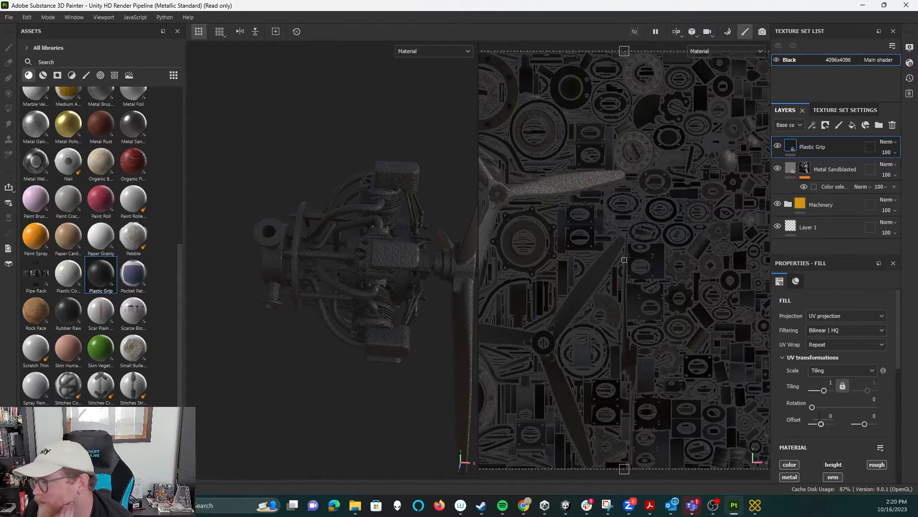
# Set the Plastic Grip layer's UV tiling to 5 and check the texture scale on the engine.
pyautogui.write('5')
pyautogui.press('Return')
pyautogui.scroll(5, 418, 275)
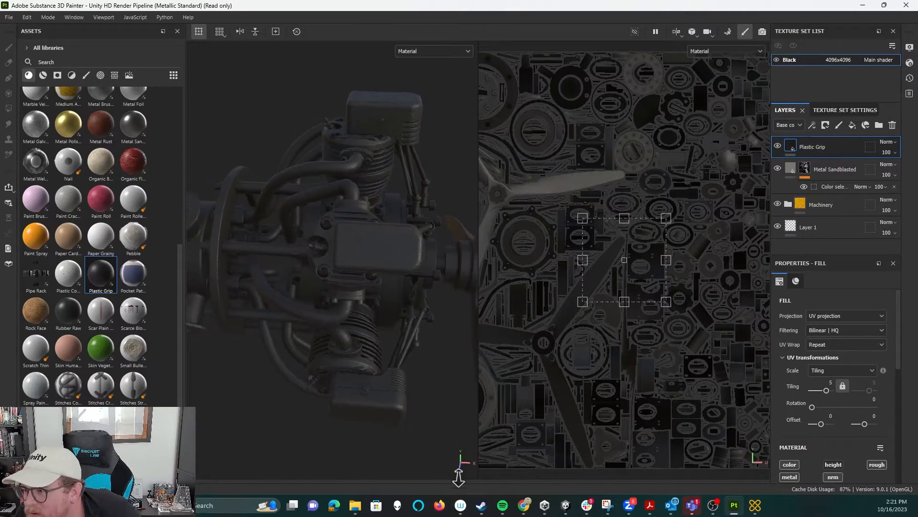
pyautogui.scroll(-5, 400, 348)
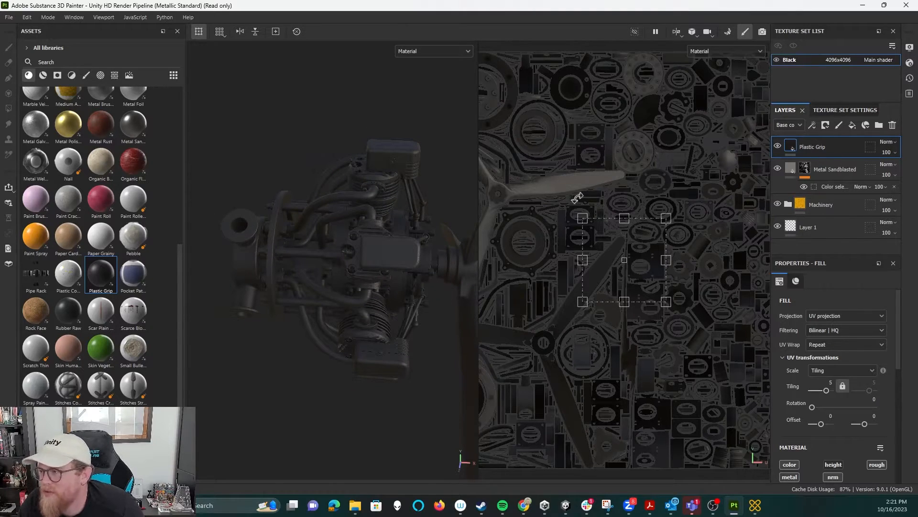
# Add a color selection mask to the Plastic Grip layer and pick the curved pipes' light blue ID color.
pyautogui.rightClick(836, 145)
pyautogui.click(851, 43)
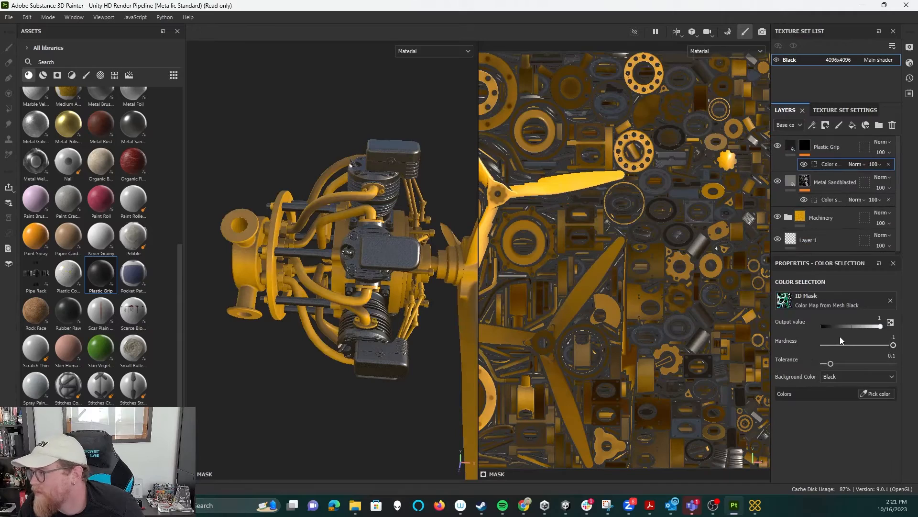
pyautogui.click(876, 393)
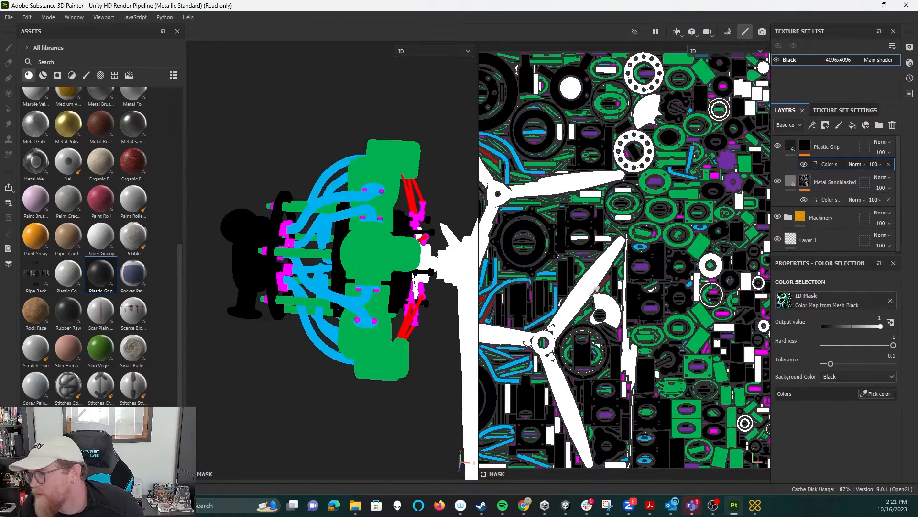
pyautogui.click(329, 206)
pyautogui.keyDown('alt'); pyautogui.moveTo(323, 215); pyautogui.dragTo(311, 186); pyautogui.keyUp('alt')
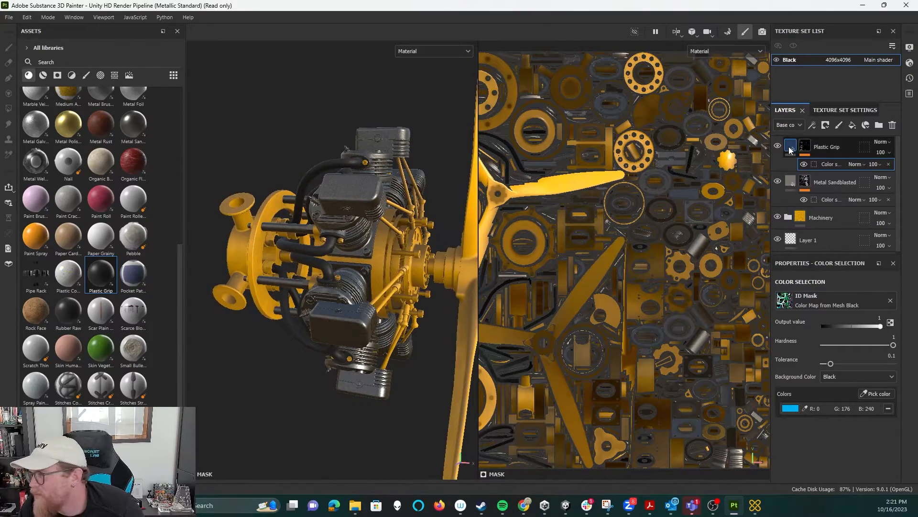
# Show the Plastic Grip layer's material parameters.
pyautogui.click(791, 146)
pyautogui.scroll(-3, 797, 407)
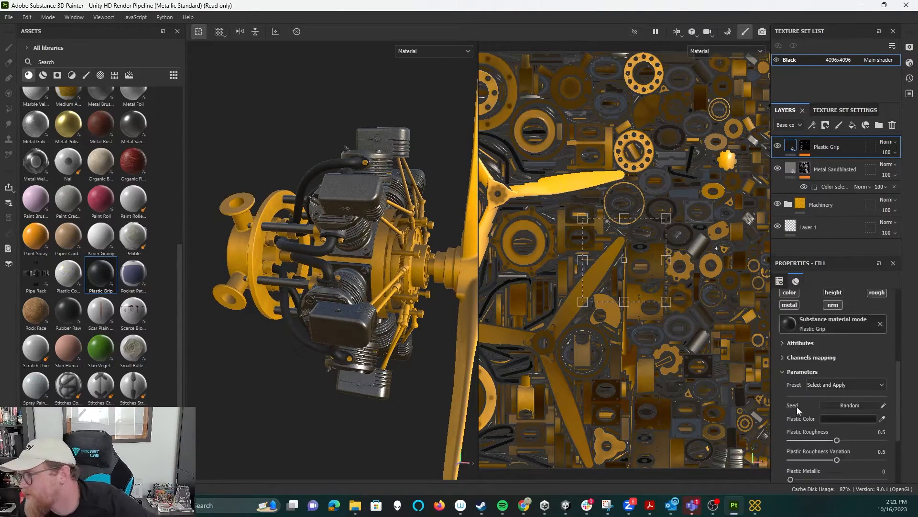
# Set the Plastic Grip layer's plastic color to dark blue 0E007B.
pyautogui.click(848, 391)
pyautogui.moveTo(823, 384); pyautogui.dragTo(803, 334)
pyautogui.click(833, 369)
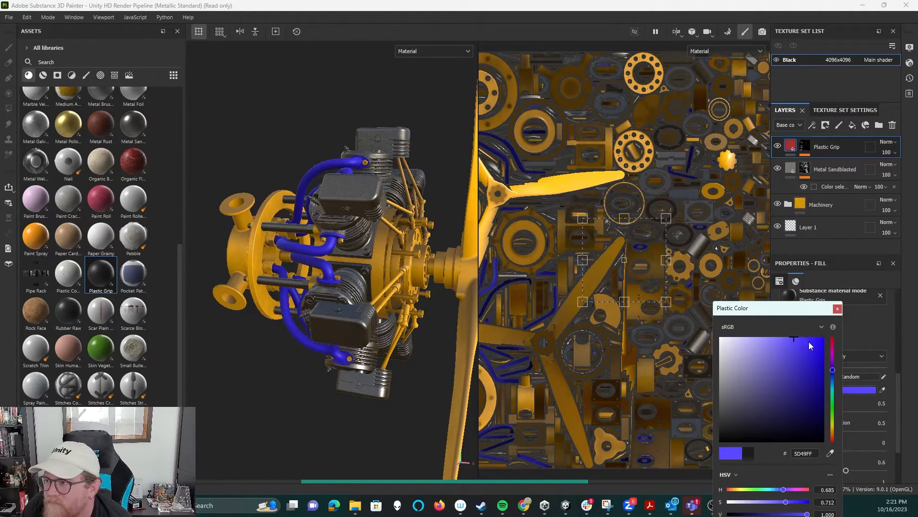
pyautogui.click(350, 246)
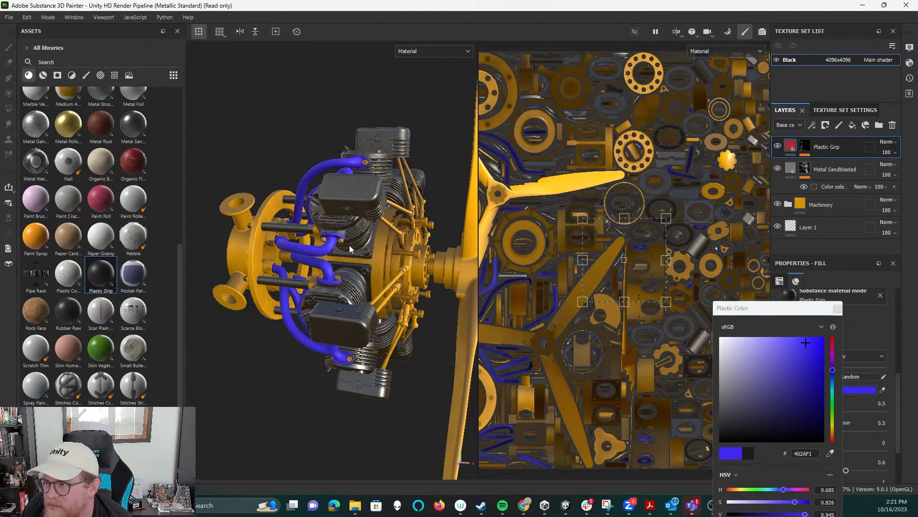
pyautogui.click(792, 338)
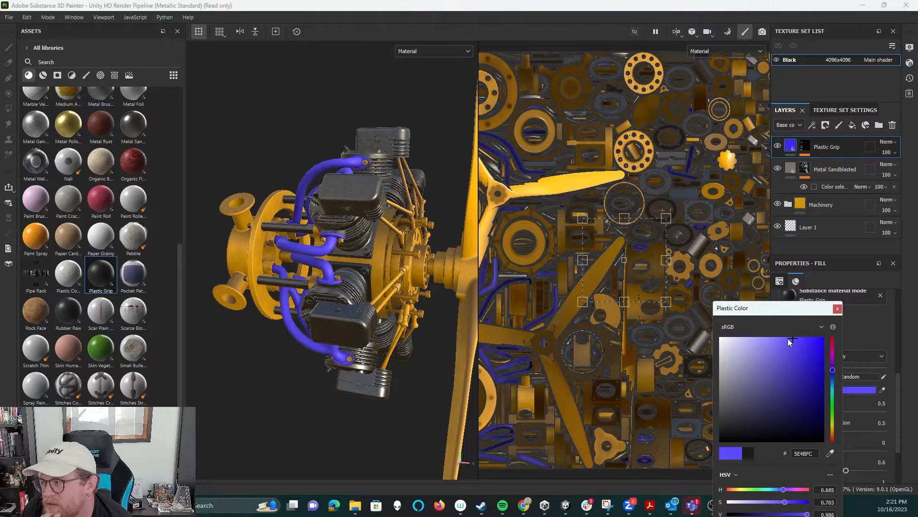
pyautogui.moveTo(820, 343); pyautogui.dragTo(825, 391)
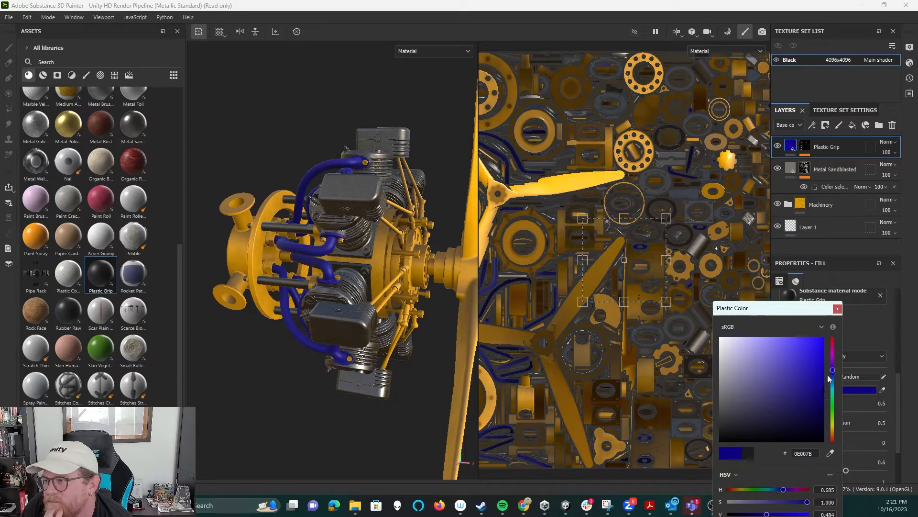
pyautogui.click(837, 310)
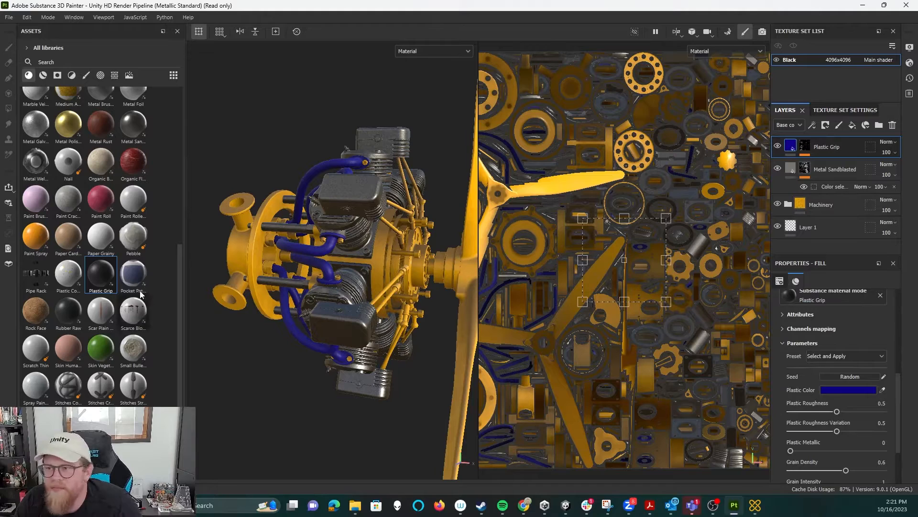
# Add the Marble Veined material from the asset library as a new layer above Plastic Grip.
pyautogui.scroll(10, 110, 220)
pyautogui.scroll(-15, 109, 218)
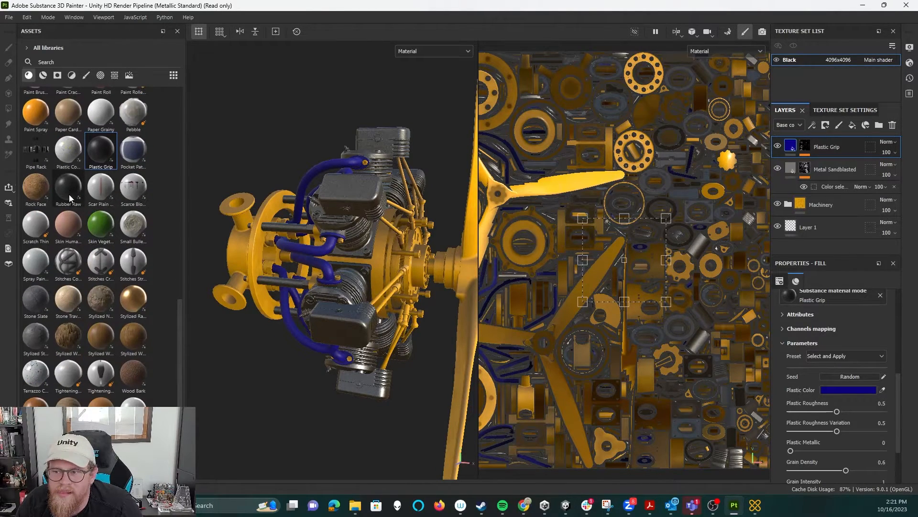
pyautogui.scroll(15, 72, 196)
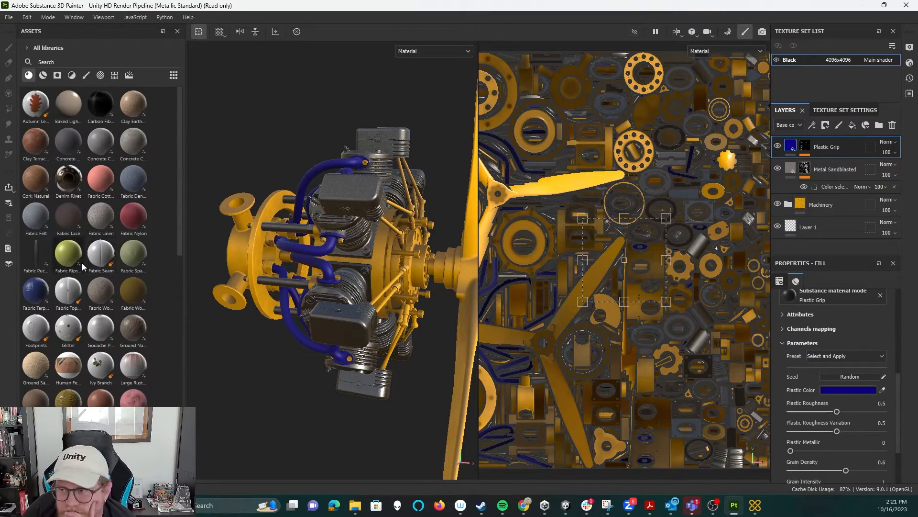
pyautogui.moveTo(82, 262)
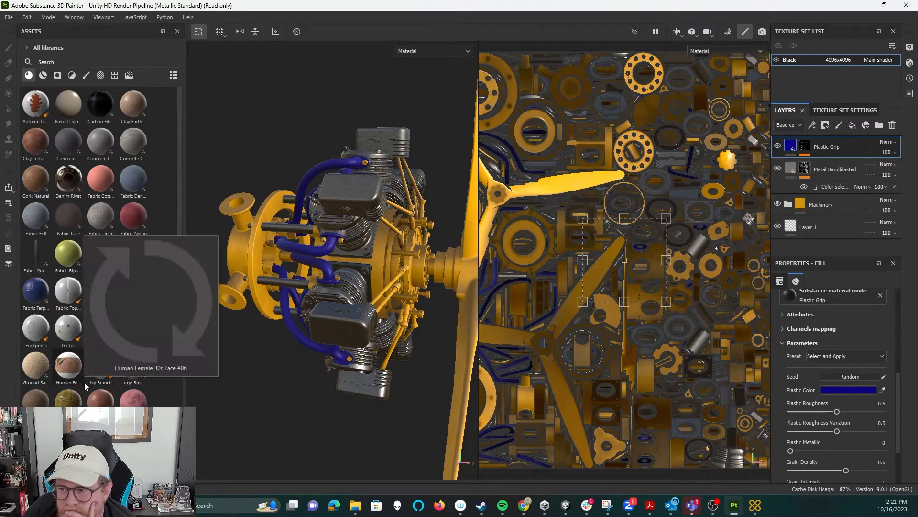
pyautogui.scroll(-3, 85, 383)
pyautogui.moveTo(36, 322); pyautogui.dragTo(805, 142)
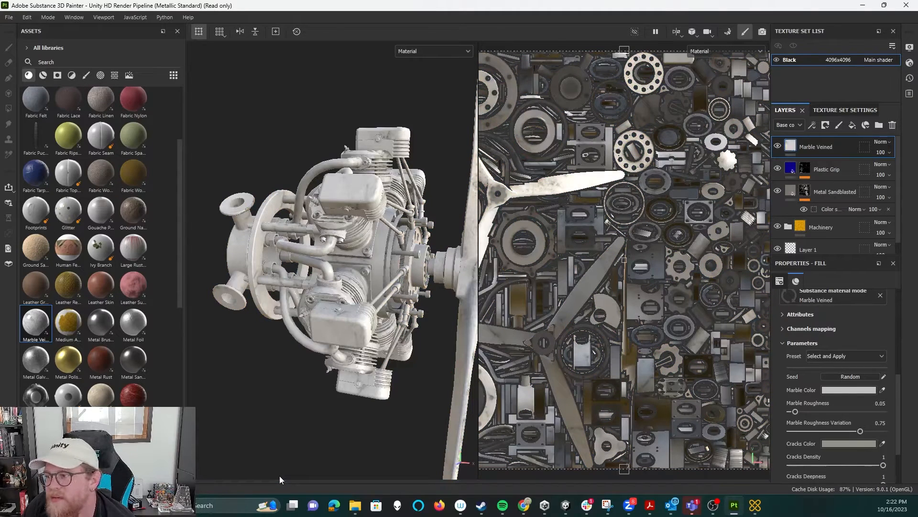
# Give the Marble Veined layer a color selection mask and pick the propeller's white ID color (255, 255, 255).
pyautogui.scroll(-1, 370, 364)
pyautogui.scroll(2, 370, 364)
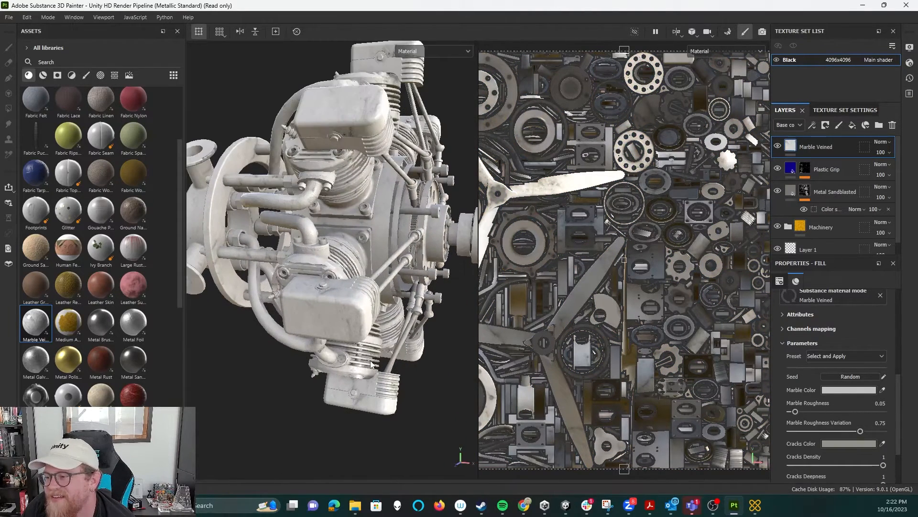
pyautogui.scroll(-1, 373, 362)
pyautogui.scroll(-1, 417, 354)
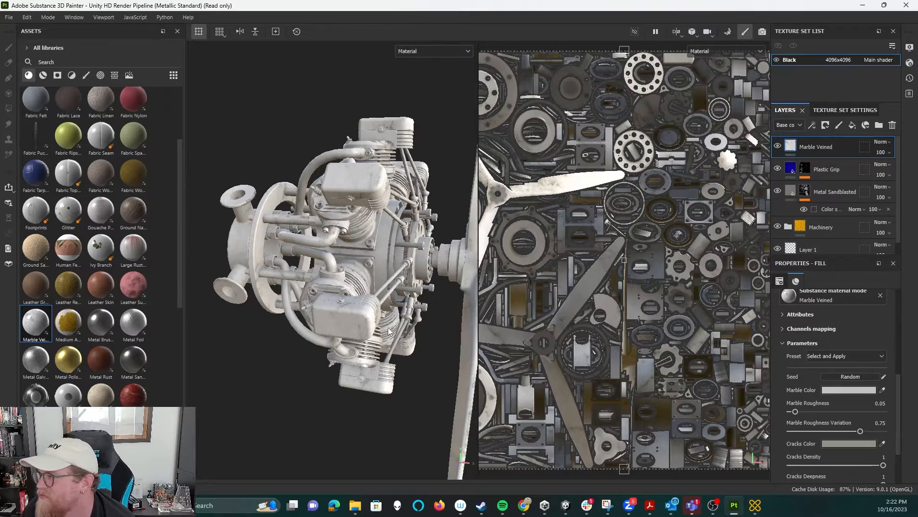
pyautogui.rightClick(850, 143)
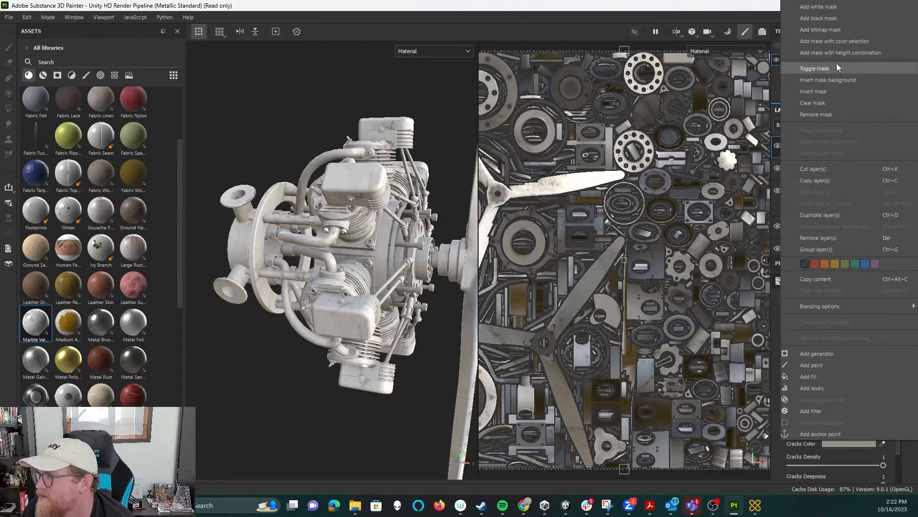
pyautogui.click(848, 43)
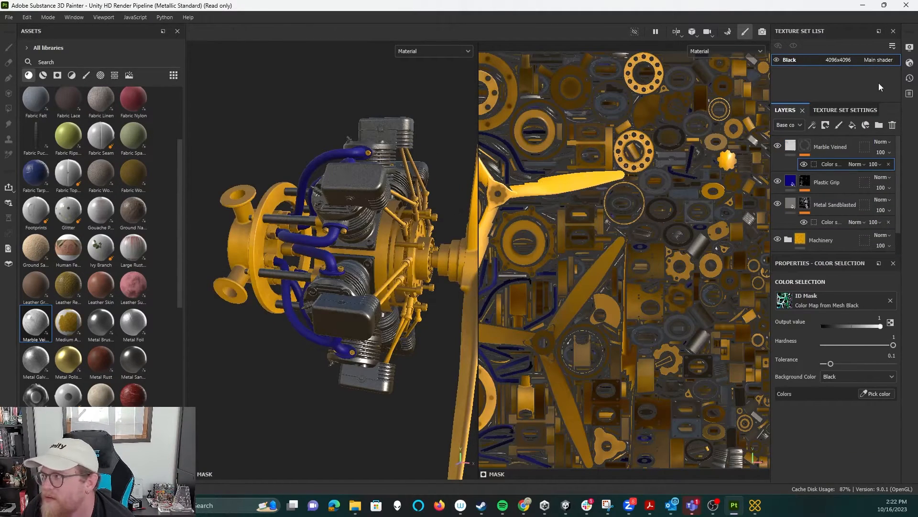
pyautogui.click(880, 397)
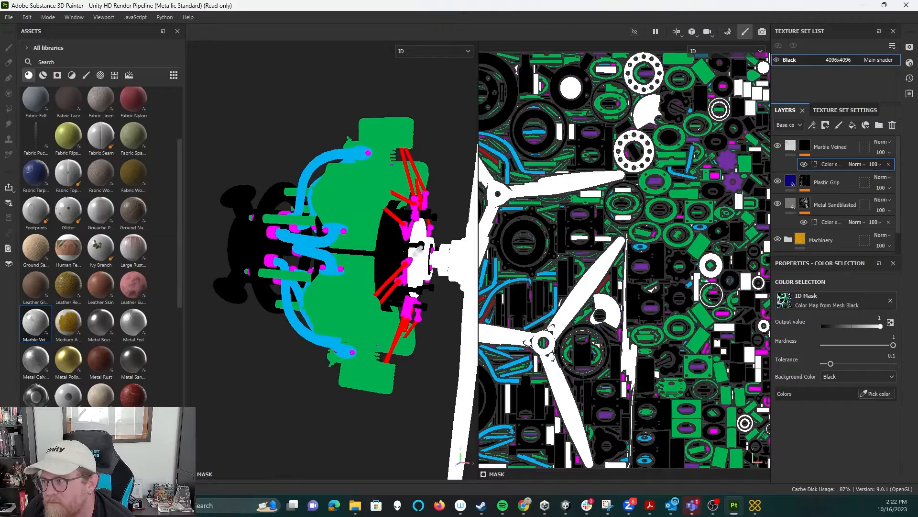
pyautogui.scroll(-6, 429, 236)
pyautogui.scroll(10, 432, 277)
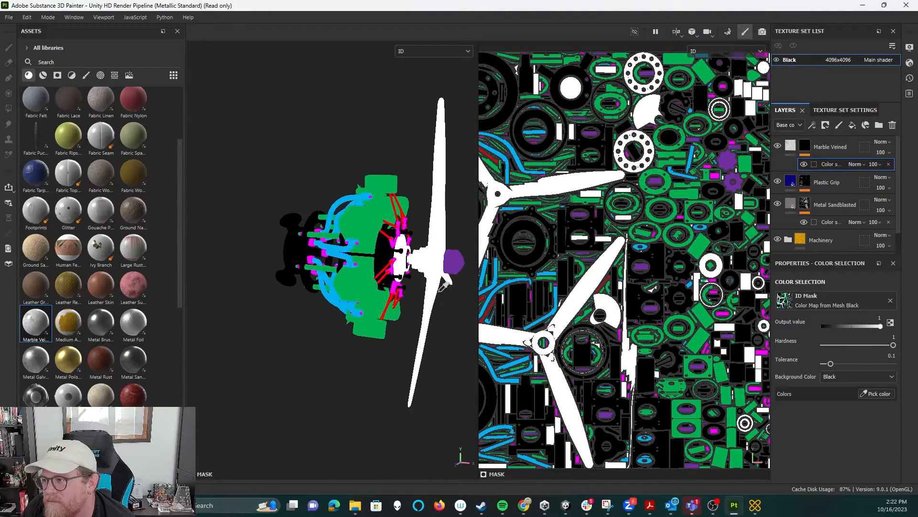
pyautogui.keyDown('alt'); pyautogui.moveTo(419, 286); pyautogui.dragTo(373, 265); pyautogui.keyUp('alt')
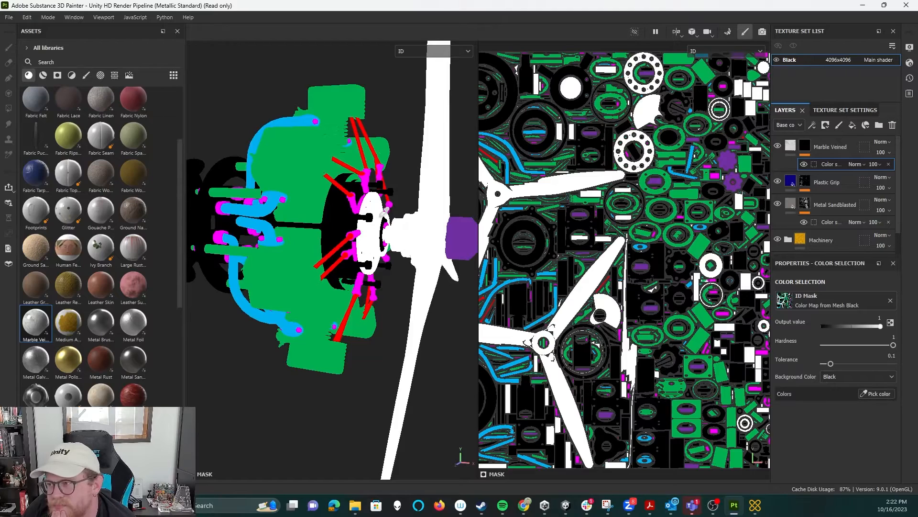
pyautogui.click(382, 212)
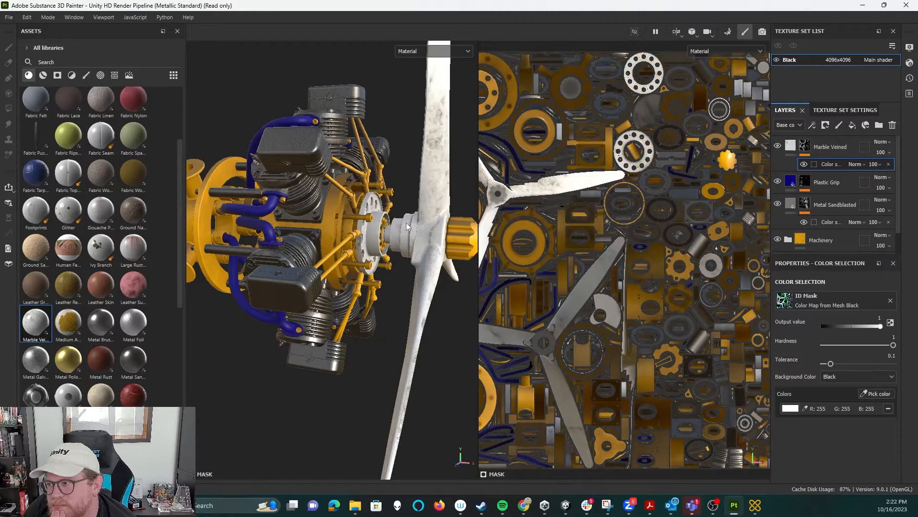
# Examine the marble propeller and hub parts on the model and browse the material library.
pyautogui.scroll(-2, 378, 255)
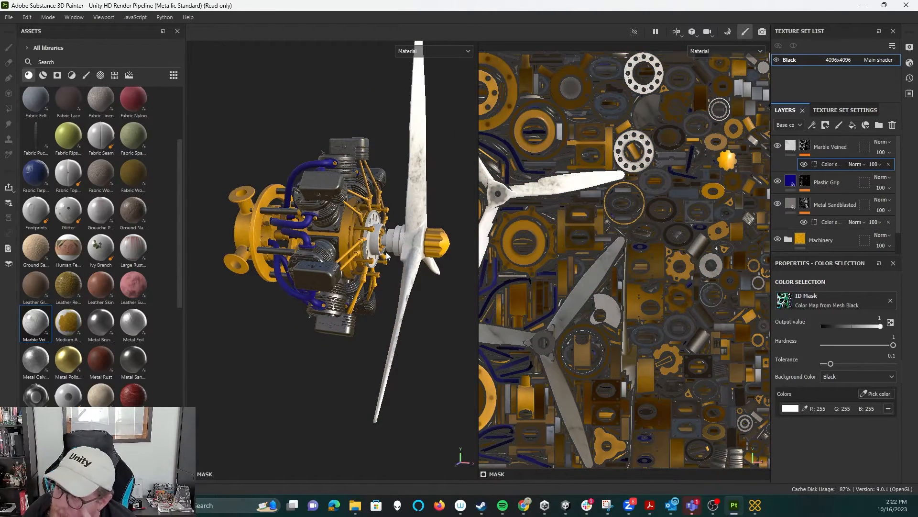
pyautogui.scroll(5, 390, 254)
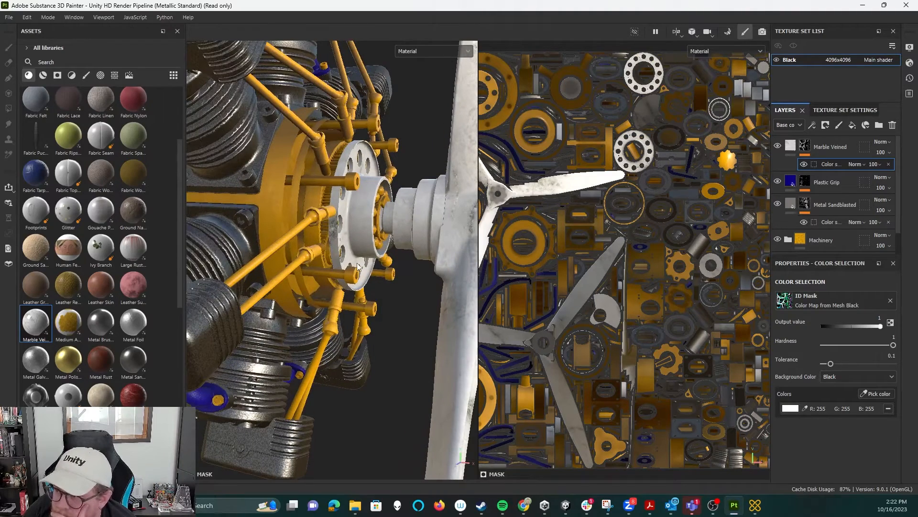
pyautogui.scroll(-5, 360, 266)
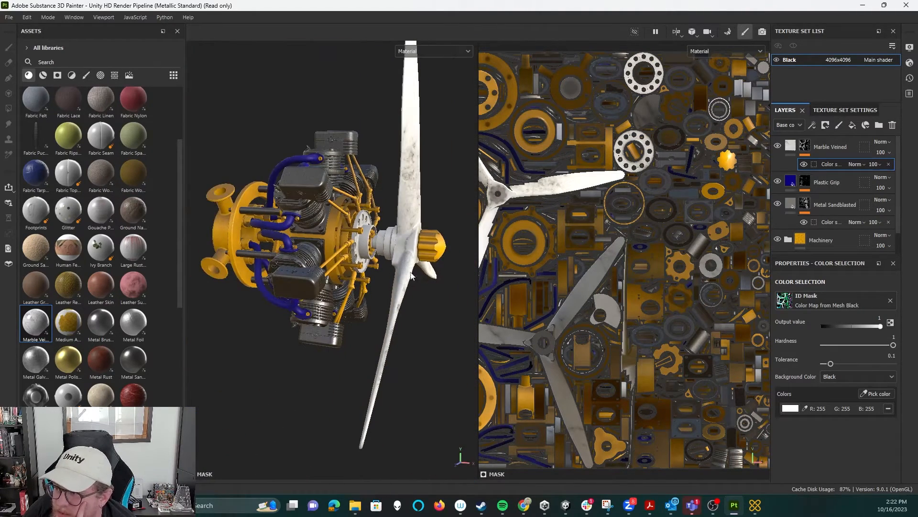
pyautogui.click(402, 273)
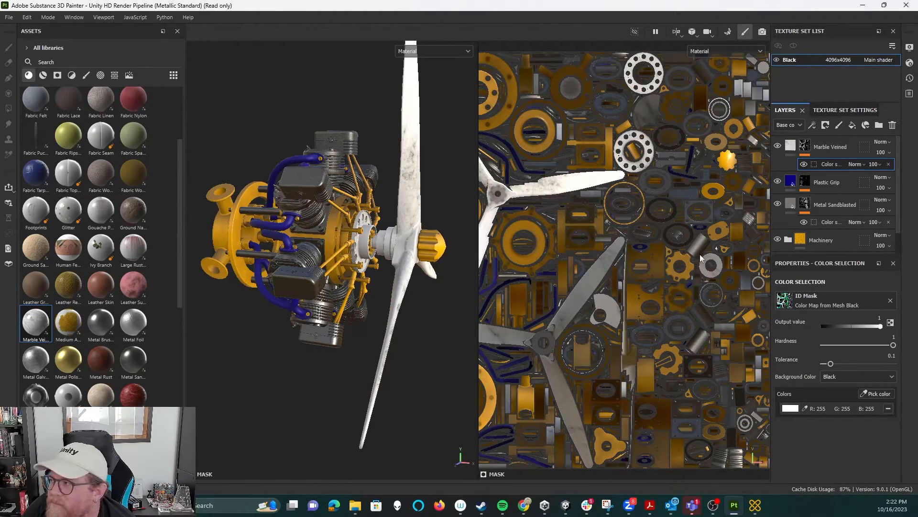
pyautogui.scroll(-10, 87, 198)
pyautogui.scroll(-1, 93, 200)
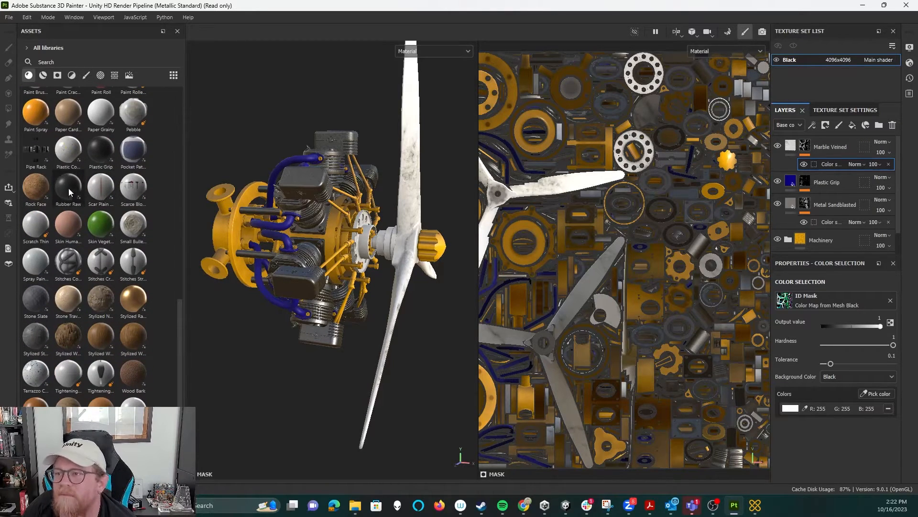
pyautogui.scroll(10, 68, 192)
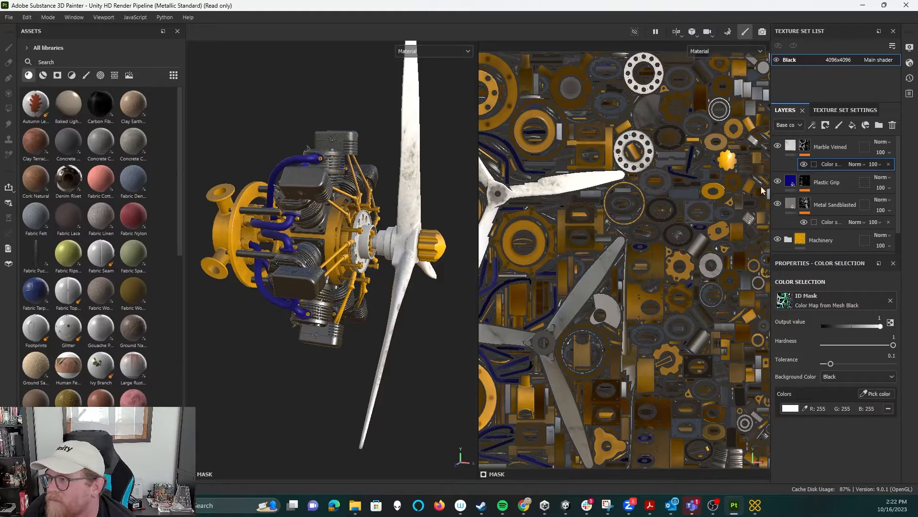
# Add a fill layer above Marble Veined and give it a black mask.
pyautogui.click(851, 126)
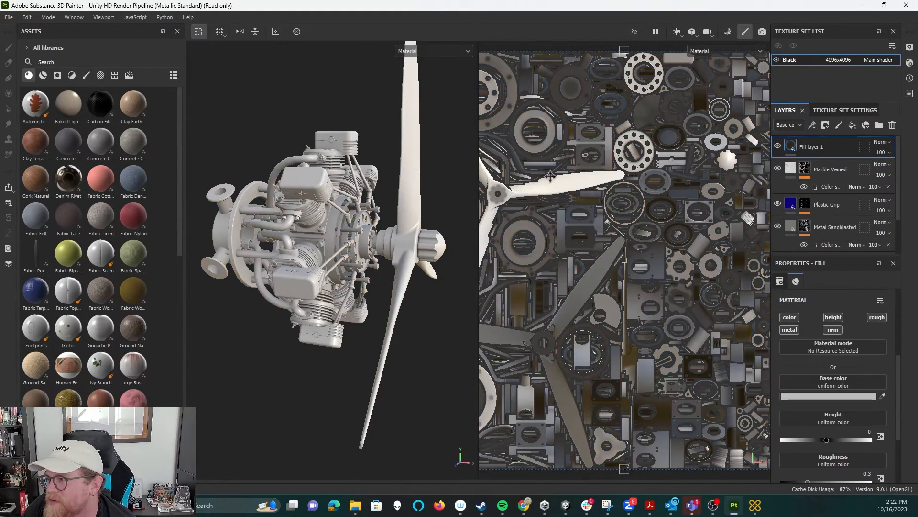
pyautogui.rightClick(840, 142)
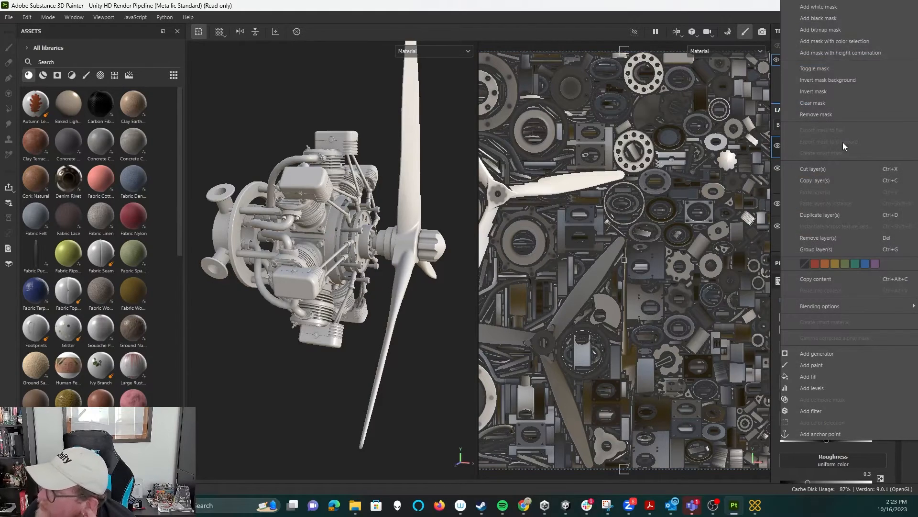
pyautogui.click(836, 19)
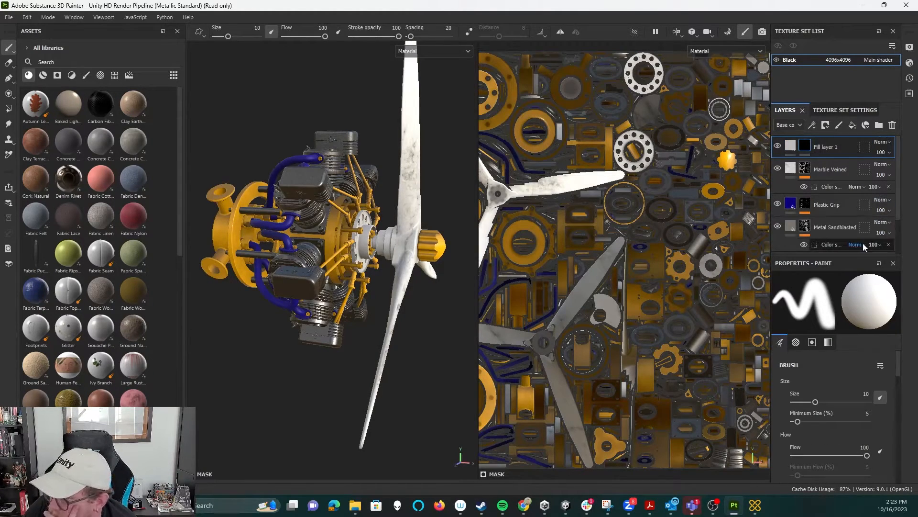
# Set the base color of the new fill layer's material to orange FF5400.
pyautogui.scroll(-10, 841, 423)
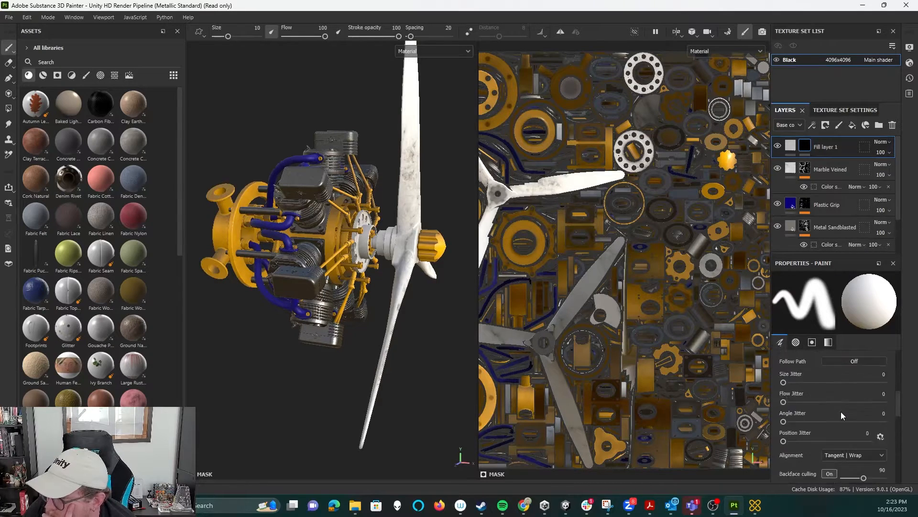
pyautogui.scroll(-3, 837, 407)
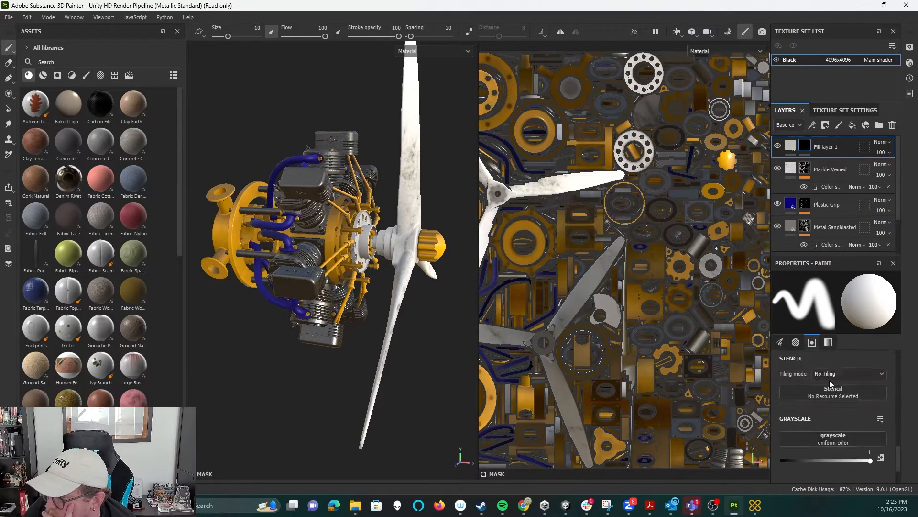
pyautogui.scroll(6, 830, 382)
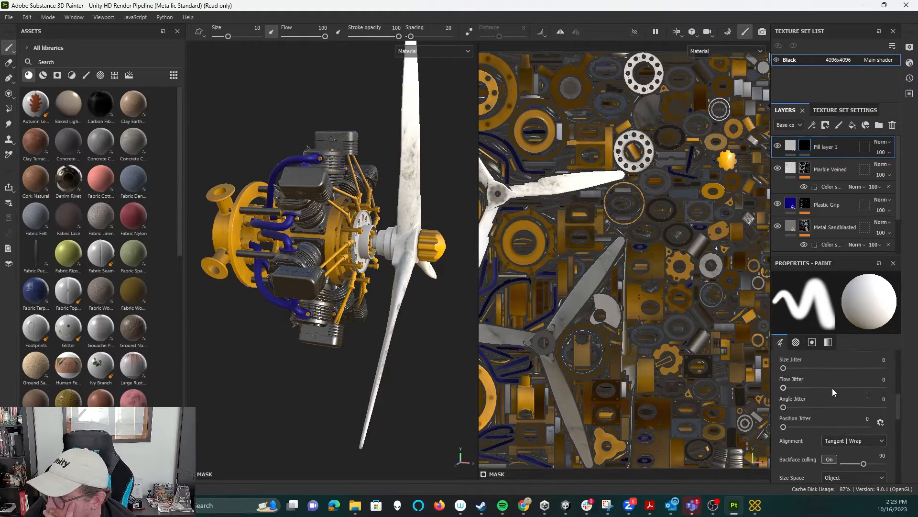
pyautogui.click(790, 146)
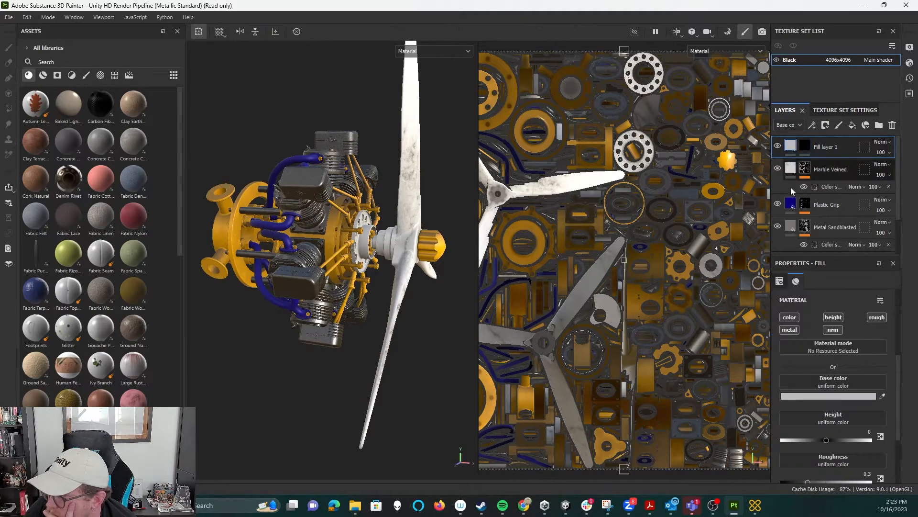
pyautogui.click(849, 396)
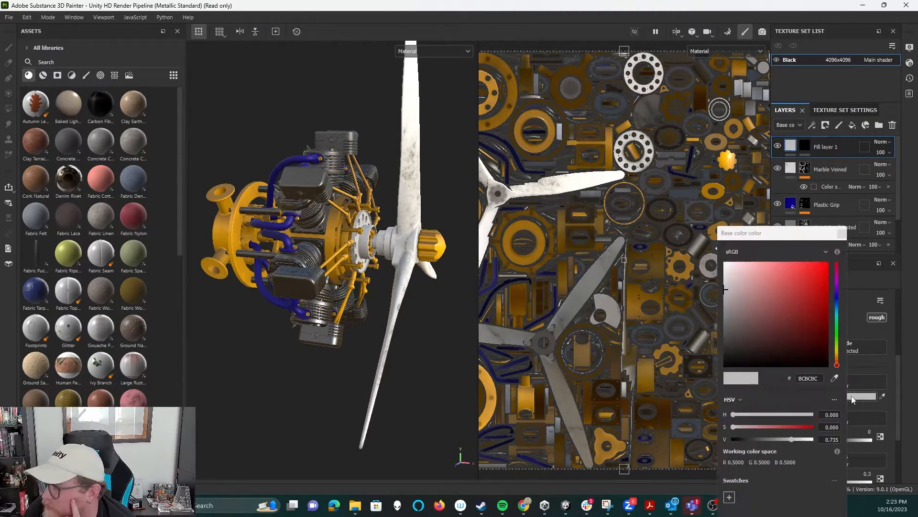
pyautogui.click(738, 264)
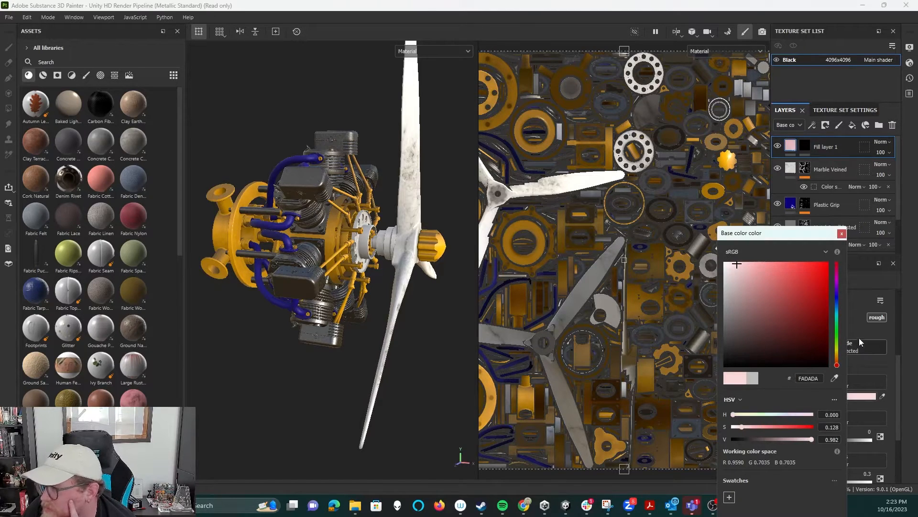
pyautogui.click(837, 362)
pyautogui.moveTo(837, 359); pyautogui.dragTo(836, 357)
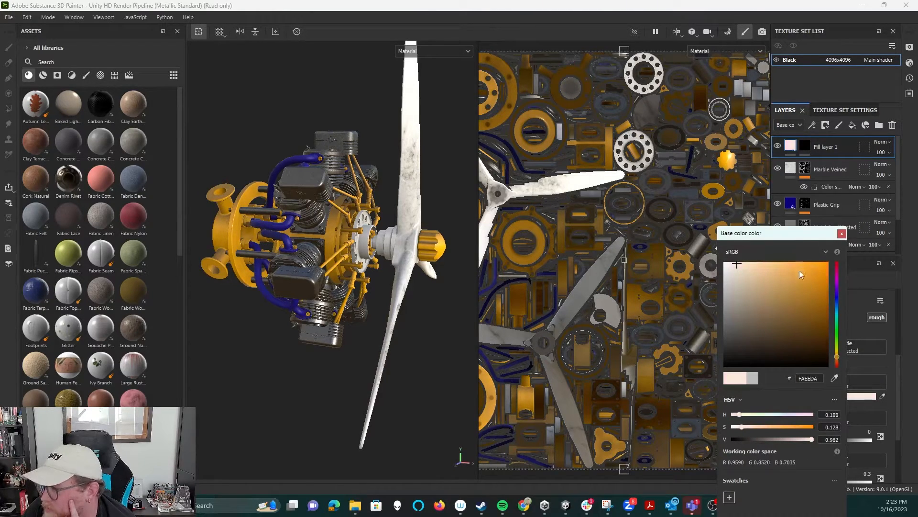
pyautogui.moveTo(799, 271); pyautogui.dragTo(849, 268)
pyautogui.click(838, 363)
pyautogui.click(837, 362)
pyautogui.click(836, 364)
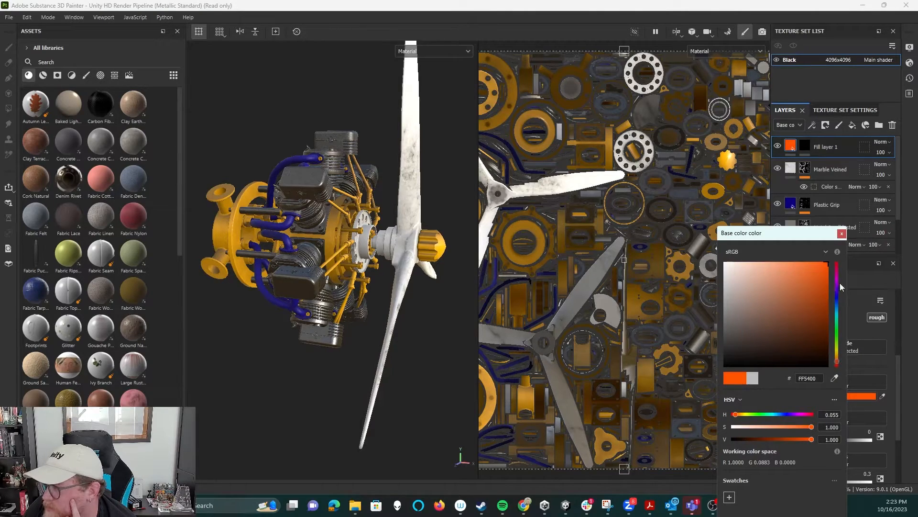
pyautogui.click(840, 233)
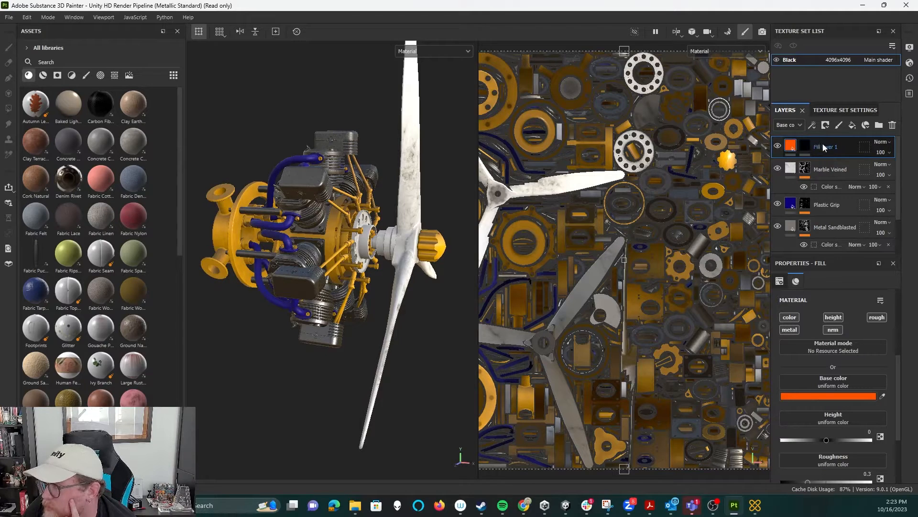
# Give Fill layer 1 a color selection mask and pick the propeller cap's purple ID color (112, 48, 160).
pyautogui.rightClick(845, 145)
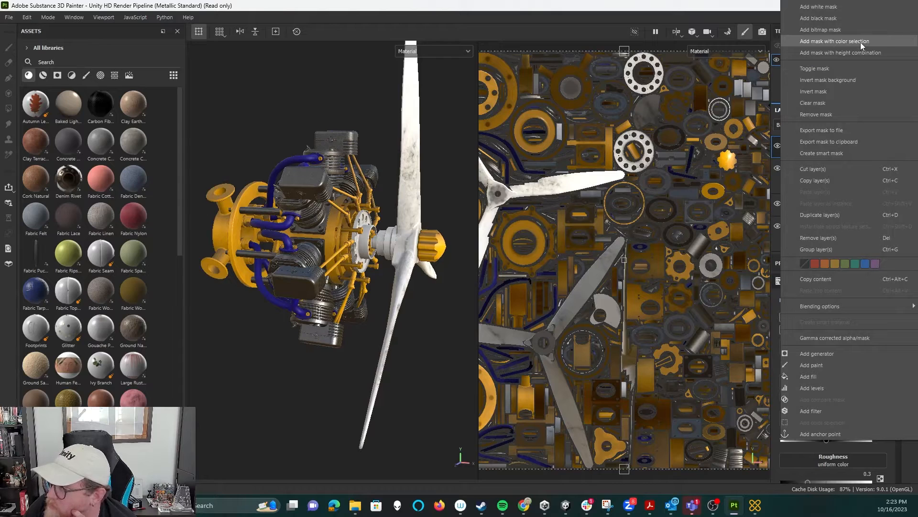
pyautogui.click(833, 41)
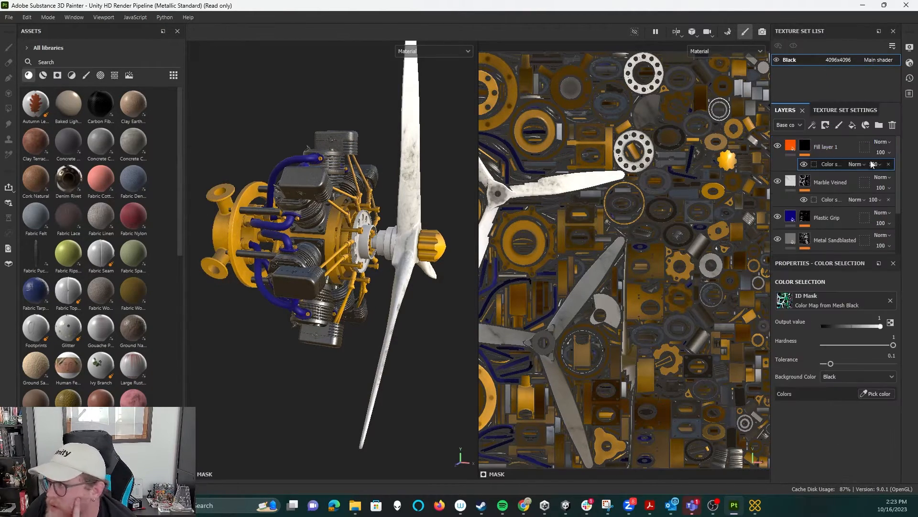
pyautogui.click(871, 393)
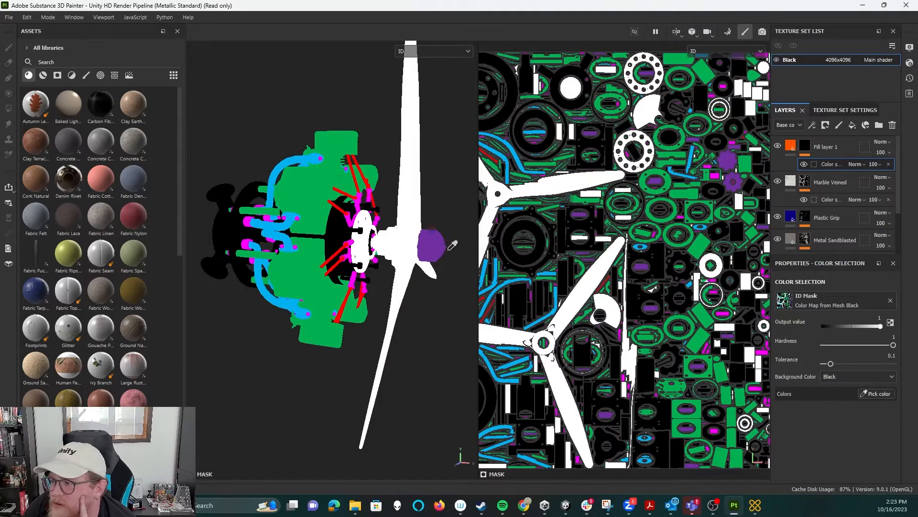
pyautogui.click(441, 251)
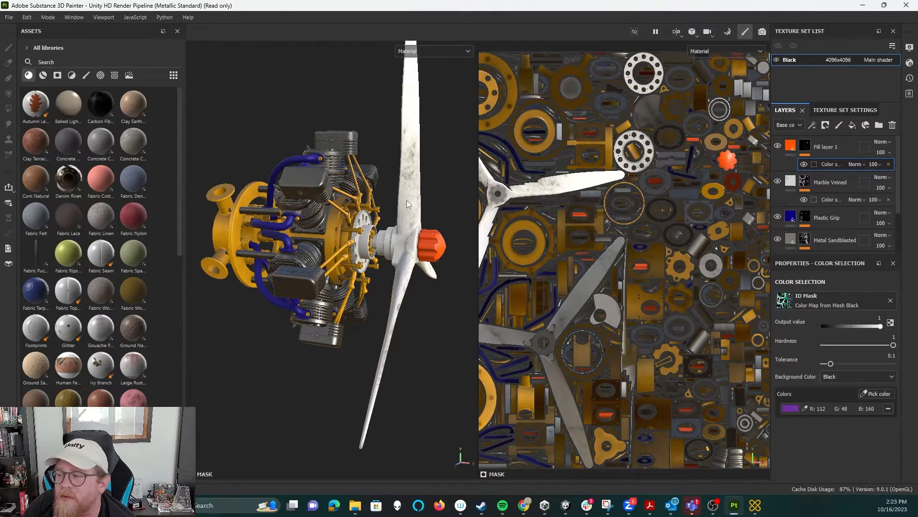
pyautogui.scroll(-1, 403, 211)
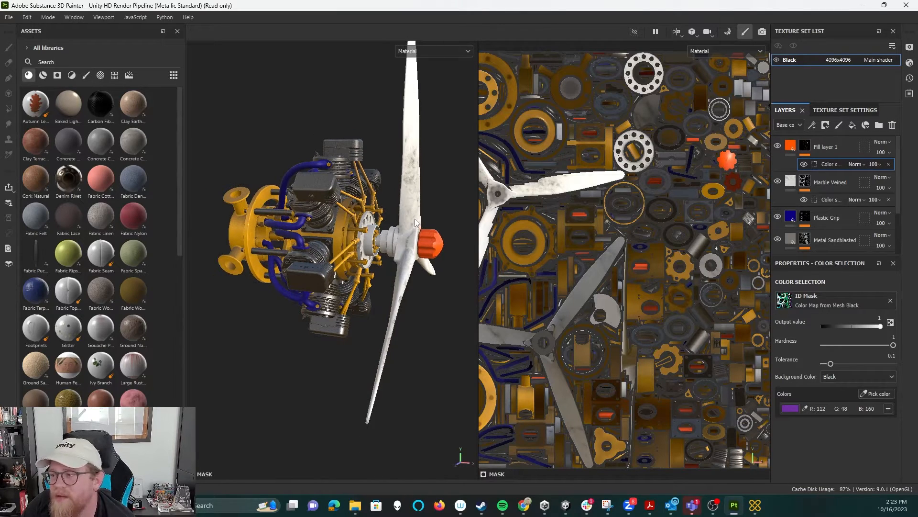
pyautogui.scroll(2, 414, 220)
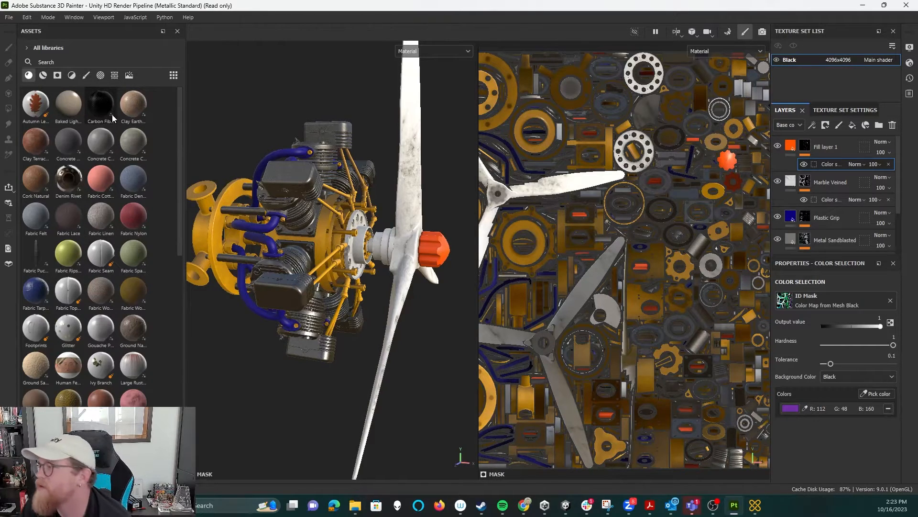
# Add the Carbon Fiber material as the top layer and set its UV tiling to 5.
pyautogui.moveTo(100, 105); pyautogui.dragTo(833, 137)
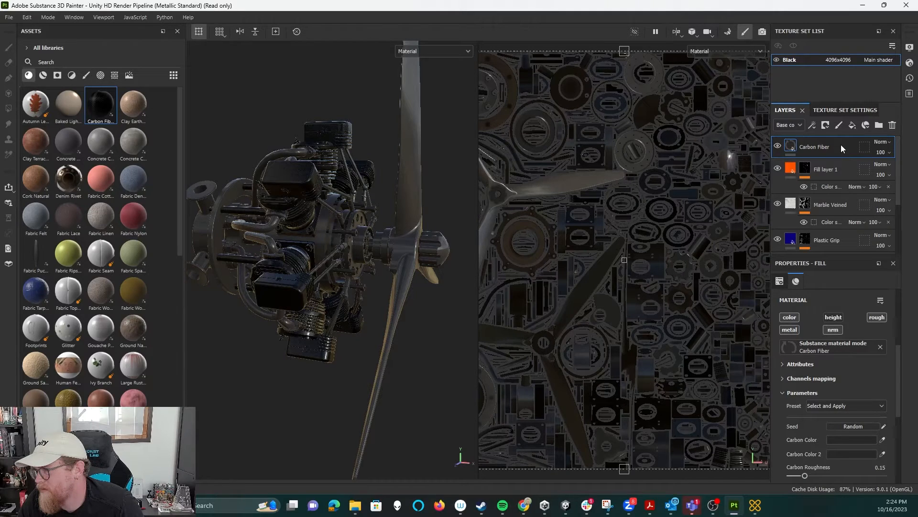
pyautogui.keyDown('alt'); pyautogui.keyDown('shift'); pyautogui.moveTo(392, 221); pyautogui.dragTo(380, 140); pyautogui.keyUp('shift'); pyautogui.keyUp('alt')
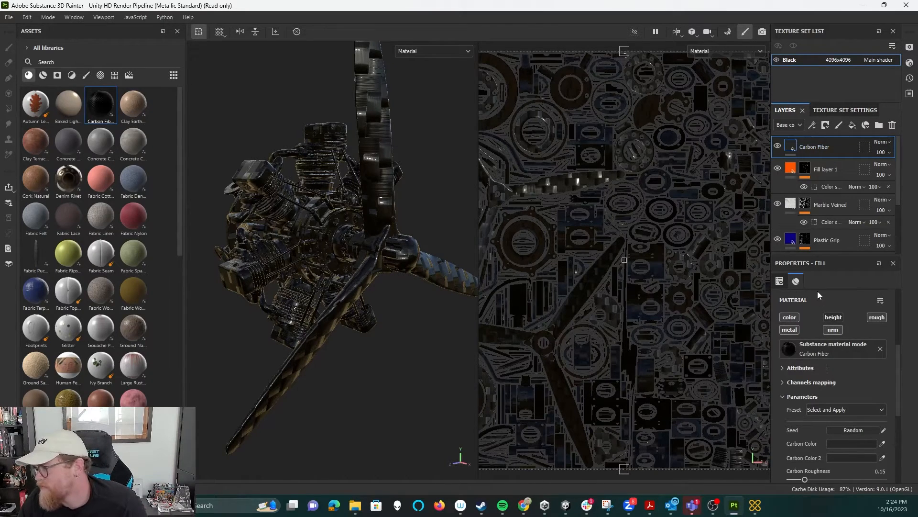
pyautogui.scroll(5, 828, 337)
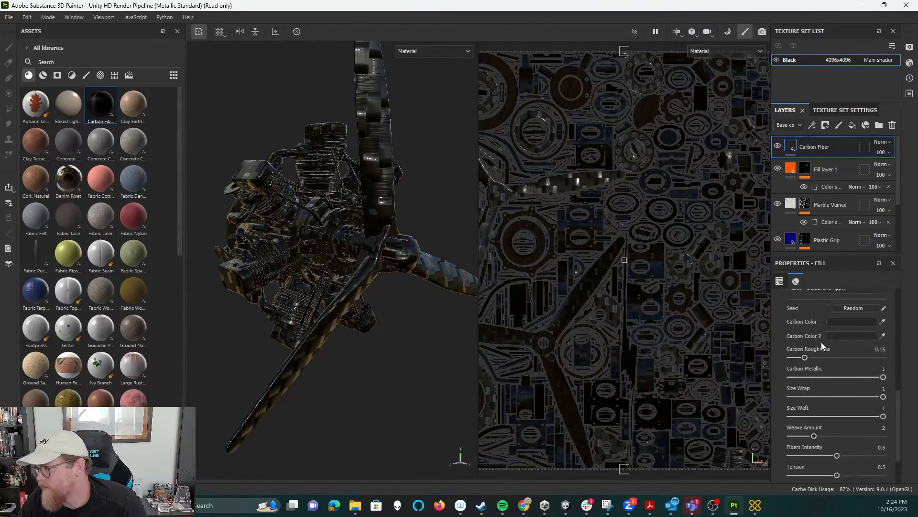
pyautogui.scroll(1, 815, 340)
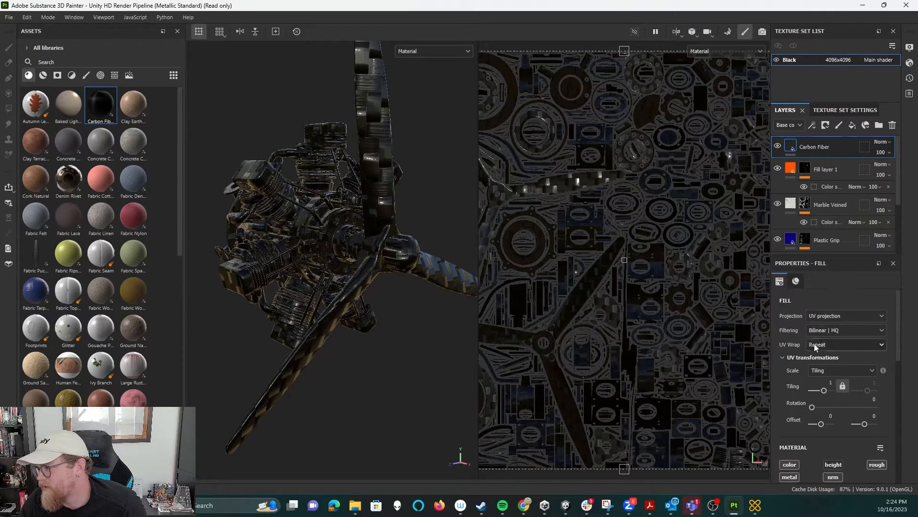
pyautogui.click(830, 382)
pyautogui.press('Return')
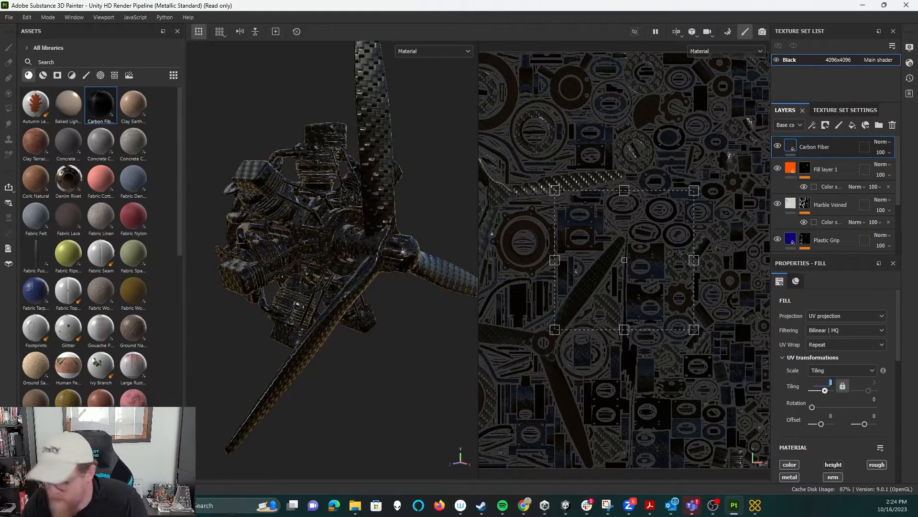
pyautogui.write('5')
pyautogui.press('Return')
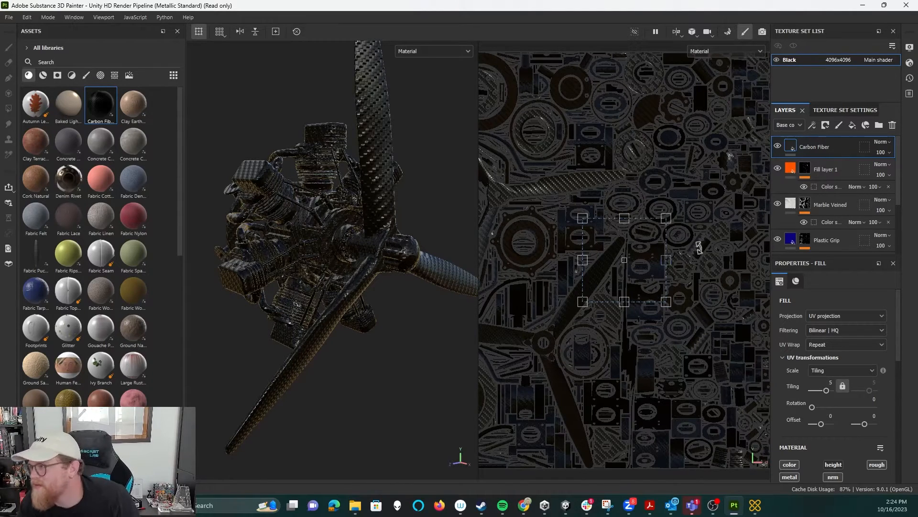
# Try to mask the Carbon Fiber layer with black and white masks, and delete the layer.
pyautogui.rightClick(837, 152)
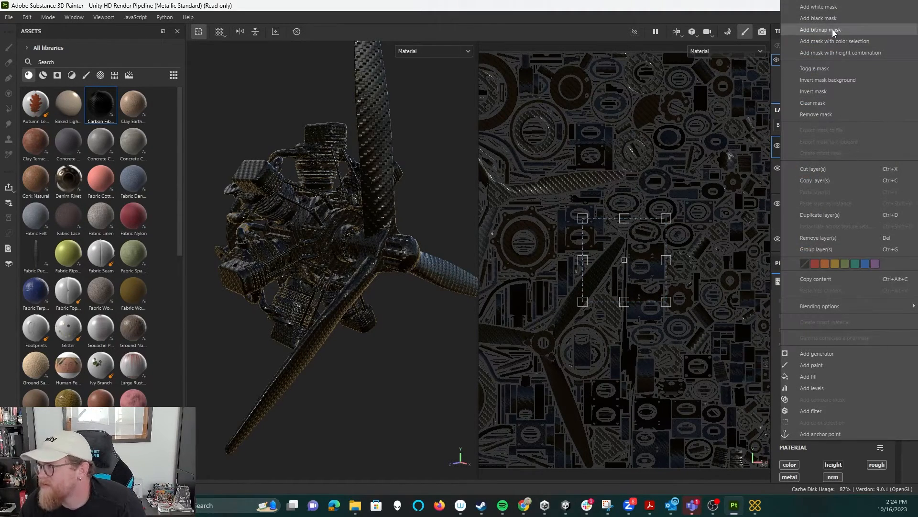
pyautogui.click(849, 19)
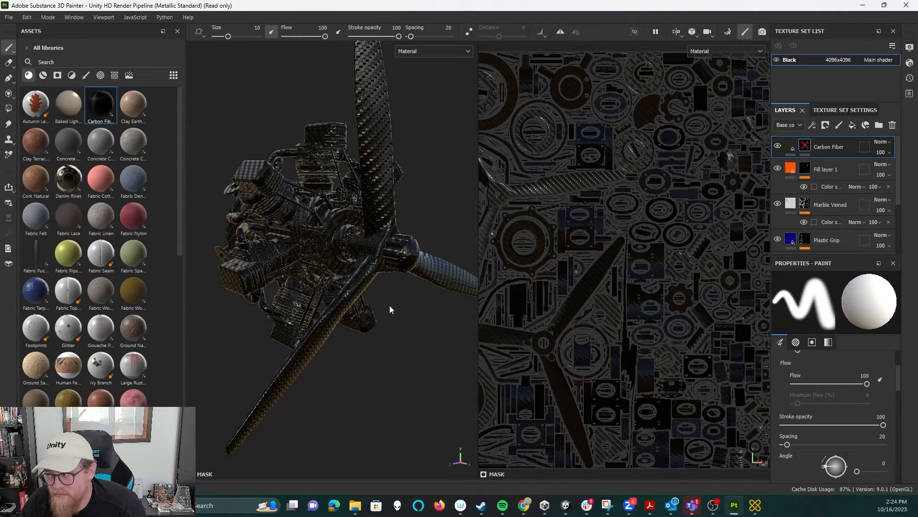
pyautogui.rightClick(805, 145)
pyautogui.click(838, 19)
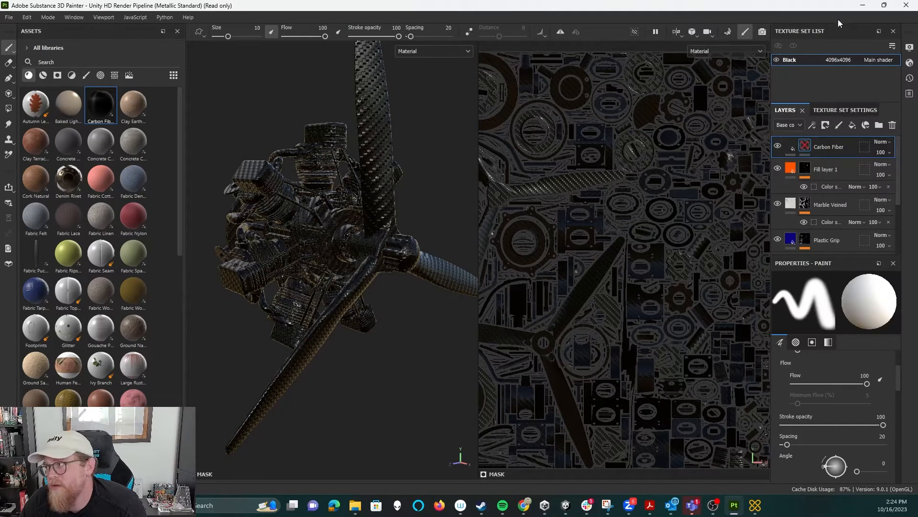
pyautogui.rightClick(806, 145)
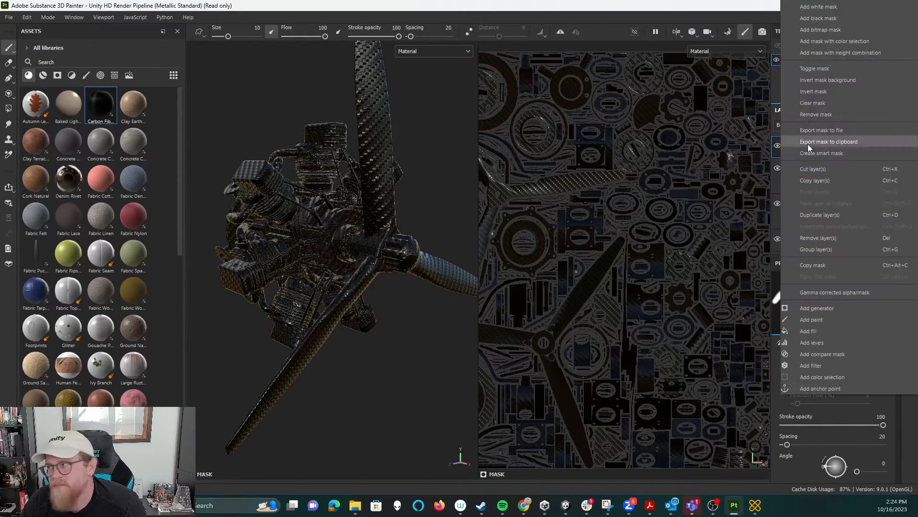
pyautogui.click(832, 10)
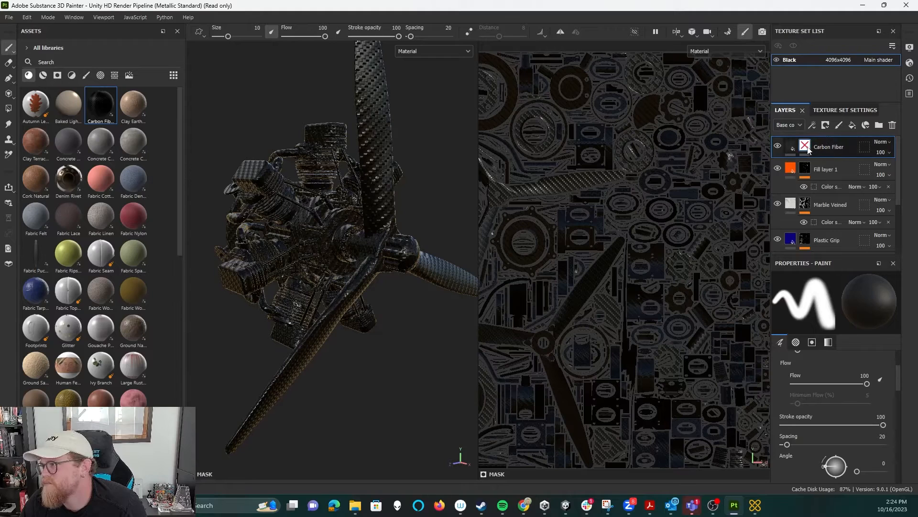
pyautogui.moveTo(807, 150)
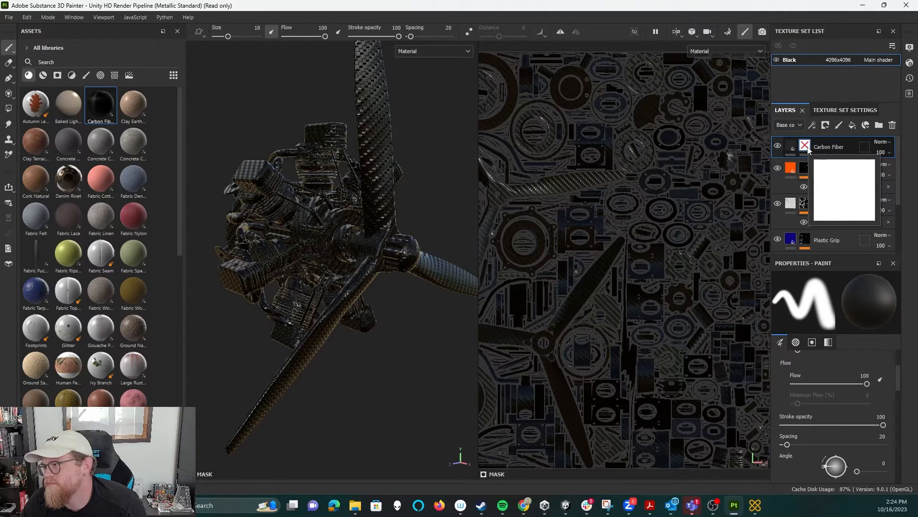
pyautogui.scroll(-10, 825, 423)
pyautogui.scroll(10, 831, 416)
pyautogui.click(805, 146)
pyautogui.click(807, 146)
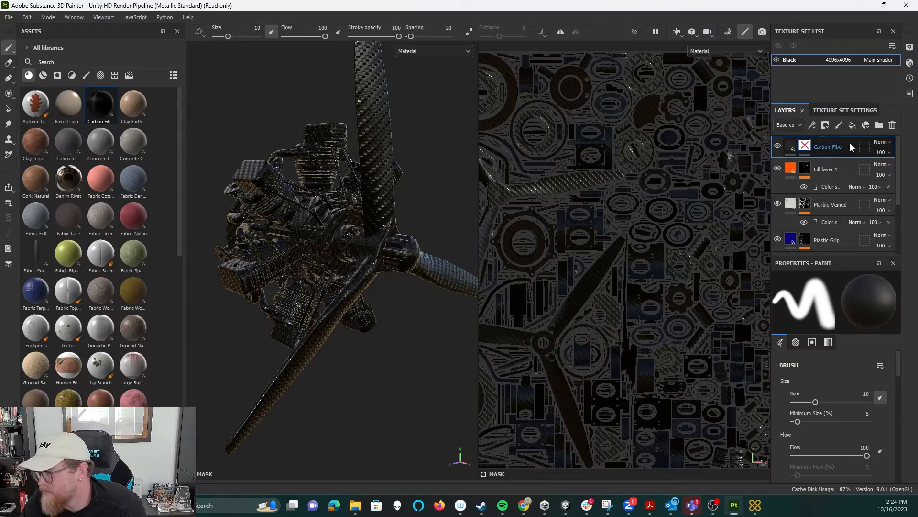
pyautogui.press('Delete')
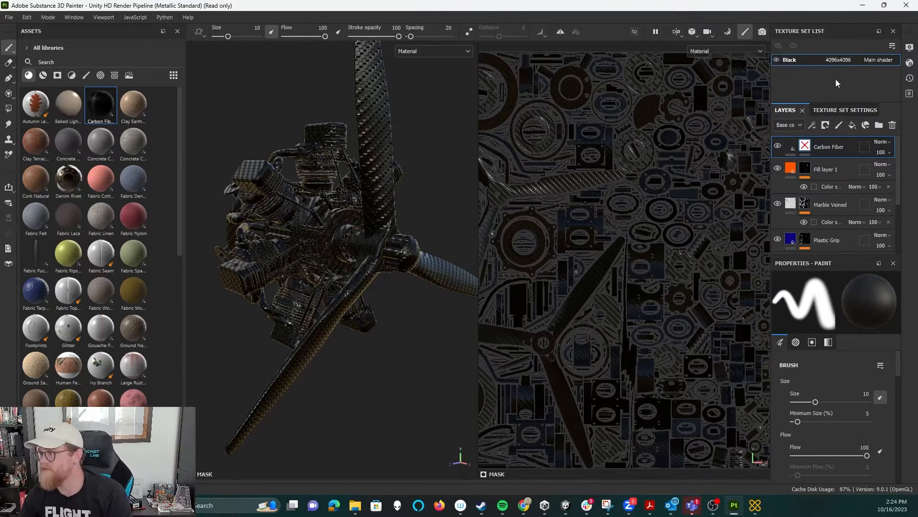
# Add a fresh Carbon Fiber layer above Fill layer 1 with UV tiling 5 and a black mask.
pyautogui.moveTo(105, 114); pyautogui.dragTo(825, 140)
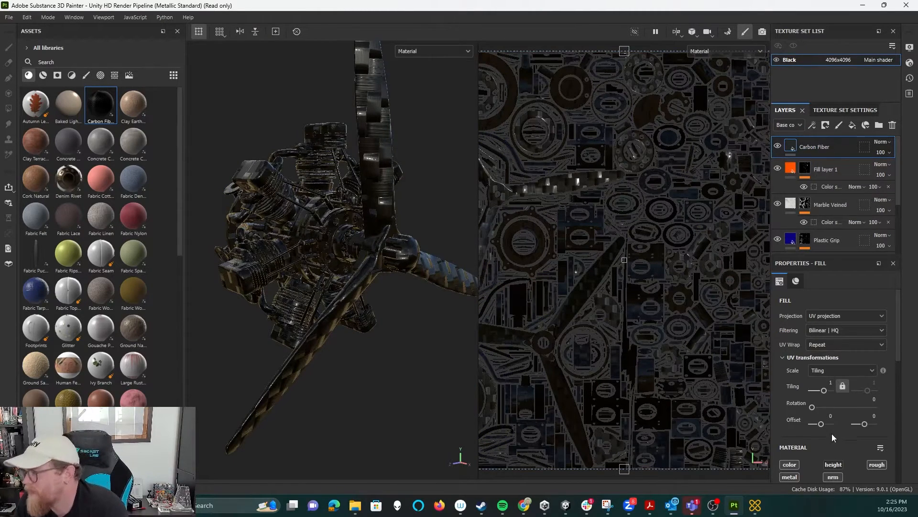
pyautogui.click(831, 385)
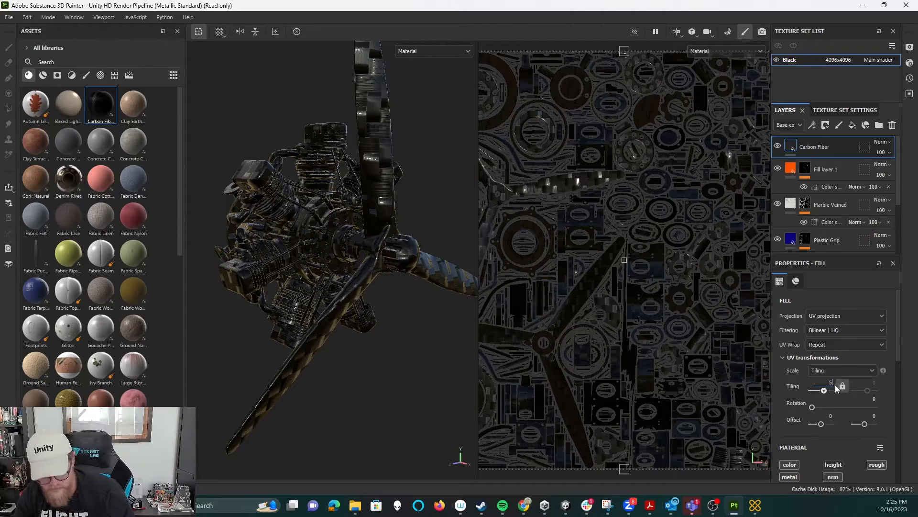
pyautogui.write('5')
pyautogui.press('Return')
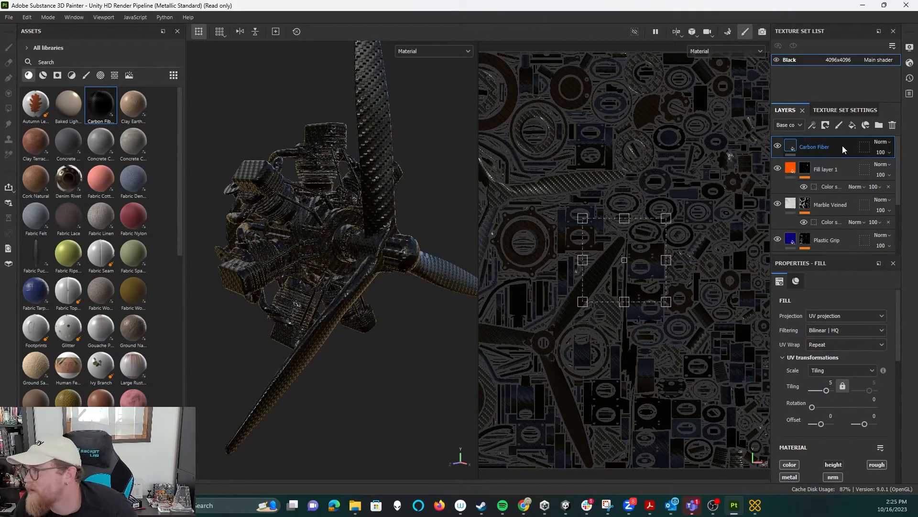
pyautogui.rightClick(842, 146)
pyautogui.click(844, 19)
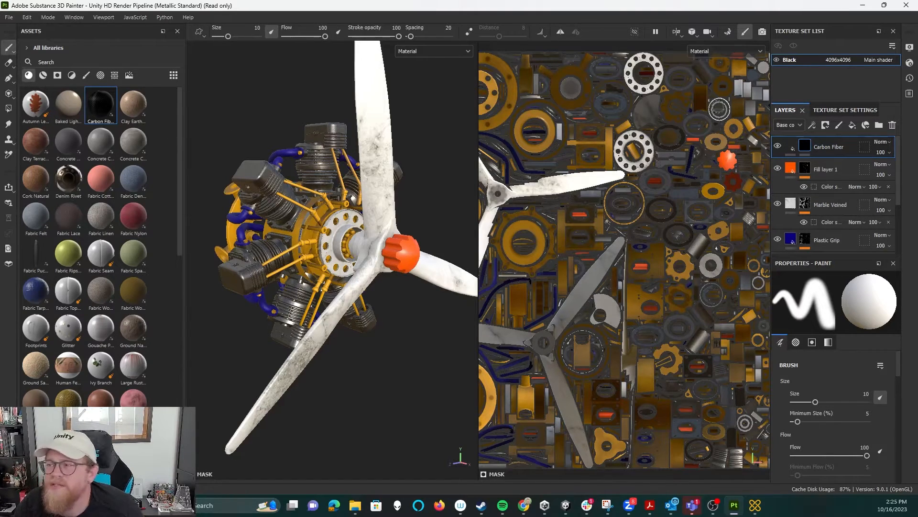
# Reveal carbon fiber on the whole propeller by filling it white in the layer's mask with Polygon Fill in mesh mode.
pyautogui.click(9, 109)
pyautogui.keyDown('alt'); pyautogui.moveTo(377, 240); pyautogui.dragTo(458, 240); pyautogui.keyUp('alt')
pyautogui.keyDown('alt'); pyautogui.moveTo(414, 314); pyautogui.dragTo(377, 208, button='middle'); pyautogui.keyUp('alt')
pyautogui.keyDown('alt'); pyautogui.moveTo(377, 208); pyautogui.dragTo(460, 246); pyautogui.keyUp('alt')
pyautogui.moveTo(387, 151); pyautogui.dragTo(483, 369)
pyautogui.keyDown('alt'); pyautogui.moveTo(431, 205); pyautogui.dragTo(358, 265); pyautogui.keyUp('alt')
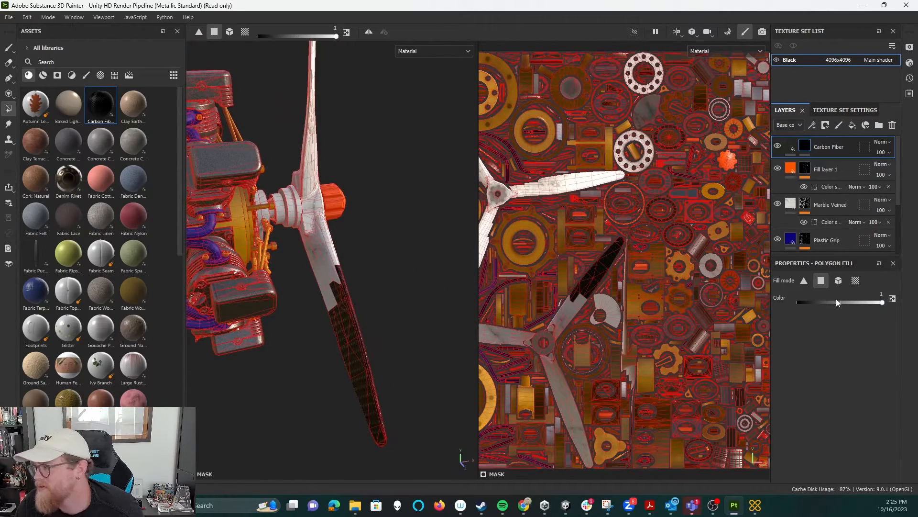
pyautogui.click(838, 281)
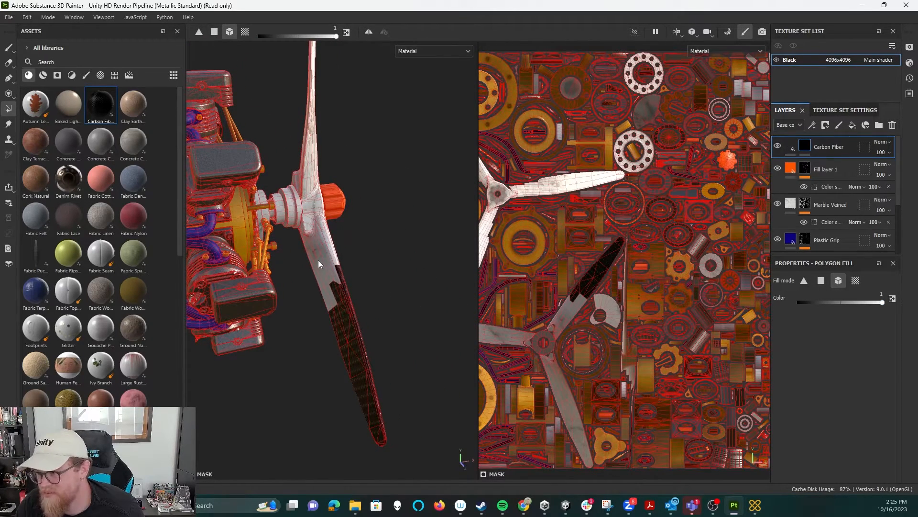
pyautogui.moveTo(319, 261); pyautogui.dragTo(365, 283)
pyautogui.keyDown('alt'); pyautogui.moveTo(422, 249); pyautogui.dragTo(376, 303); pyautogui.keyUp('alt')
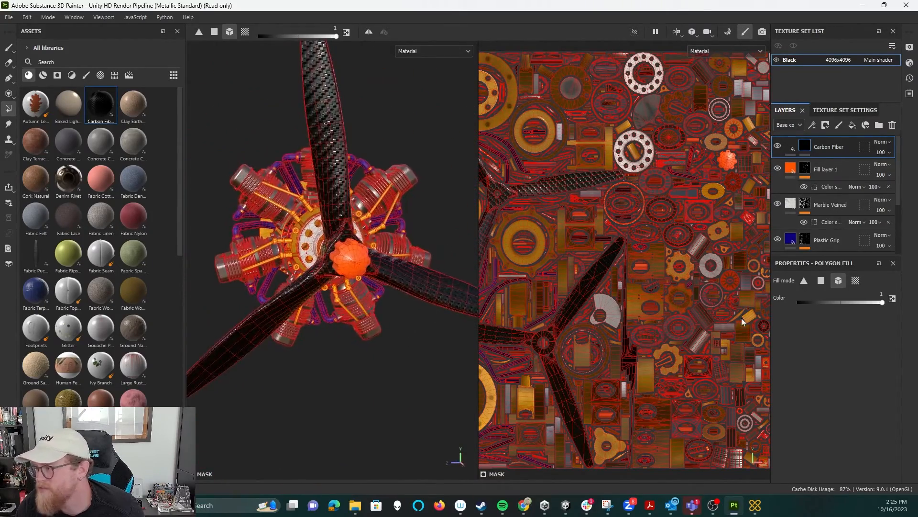
# Examine the carbon fiber propeller and the surrounding hub and engine parts from several angles without the mask wireframe.
pyautogui.keyDown('alt'); pyautogui.moveTo(441, 316); pyautogui.dragTo(397, 285); pyautogui.keyUp('alt')
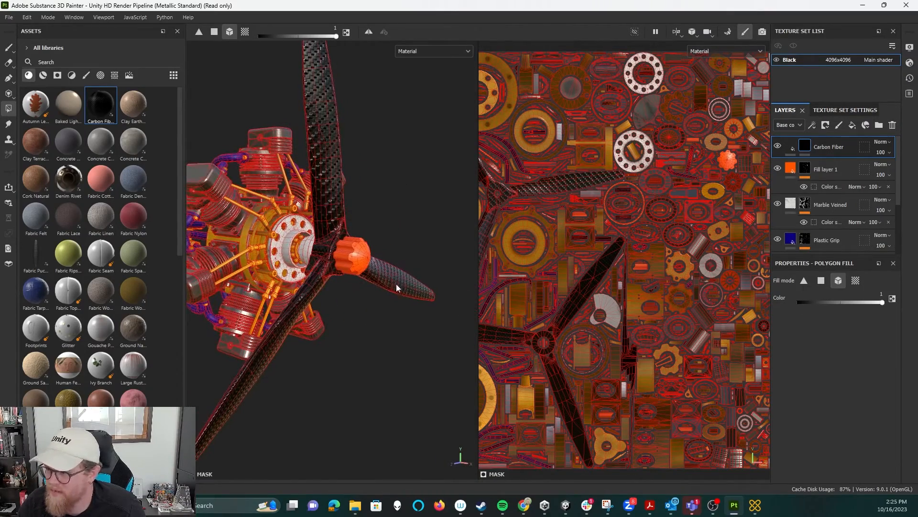
pyautogui.keyDown('alt'); pyautogui.moveTo(414, 181); pyautogui.dragTo(387, 258); pyautogui.keyUp('alt')
pyautogui.click(791, 146)
pyautogui.keyDown('alt'); pyautogui.moveTo(387, 259); pyautogui.dragTo(534, 335, button='right'); pyautogui.keyUp('alt')
pyautogui.keyDown('alt'); pyautogui.moveTo(354, 248); pyautogui.dragTo(459, 220, button='middle'); pyautogui.keyUp('alt')
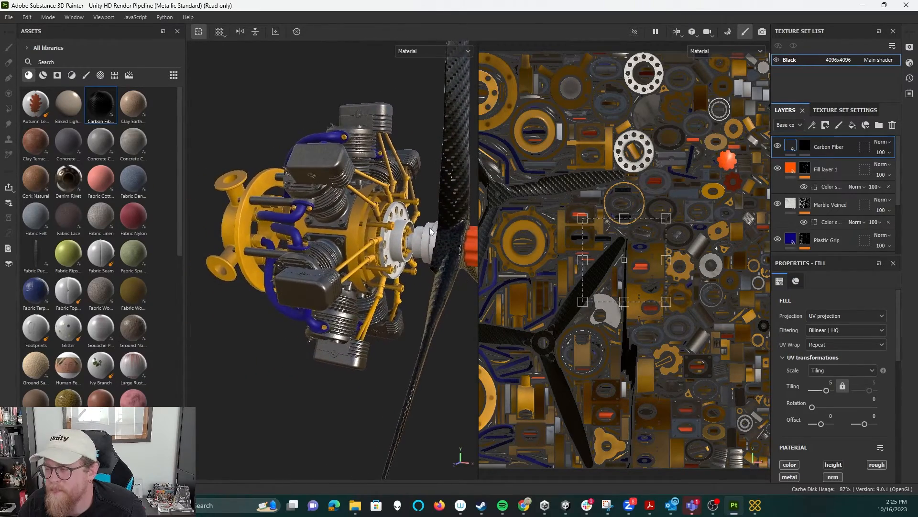
pyautogui.keyDown('alt'); pyautogui.moveTo(430, 232); pyautogui.dragTo(420, 228, button='right'); pyautogui.keyUp('alt')
pyautogui.keyDown('alt'); pyautogui.moveTo(433, 233); pyautogui.dragTo(437, 250); pyautogui.keyUp('alt')
pyautogui.keyDown('alt'); pyautogui.moveTo(436, 250); pyautogui.dragTo(411, 227, button='right'); pyautogui.keyUp('alt')
pyautogui.keyDown('alt'); pyautogui.moveTo(412, 226); pyautogui.dragTo(369, 228, button='middle'); pyautogui.keyUp('alt')
# Add the Paint Spray material as a layer above Carbon Fiber and inspect it up close on the propeller.
pyautogui.scroll(-10, 95, 297)
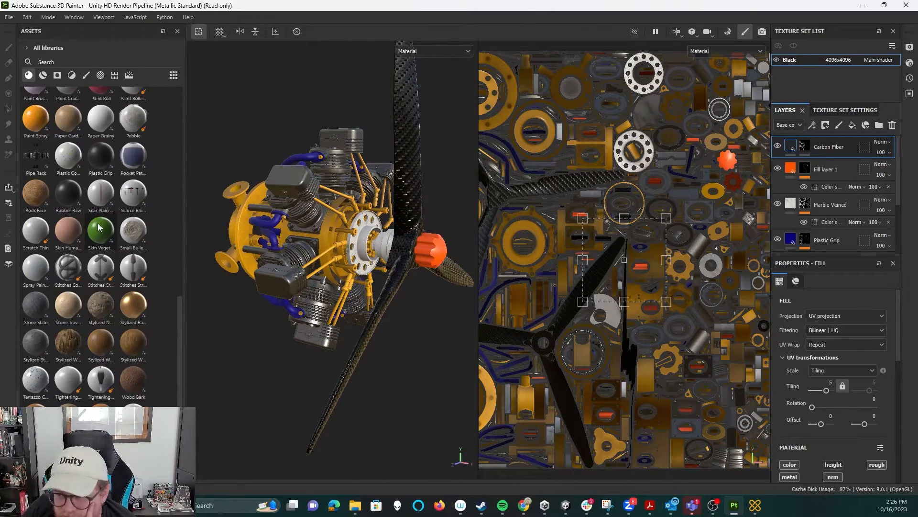
pyautogui.scroll(-1, 99, 232)
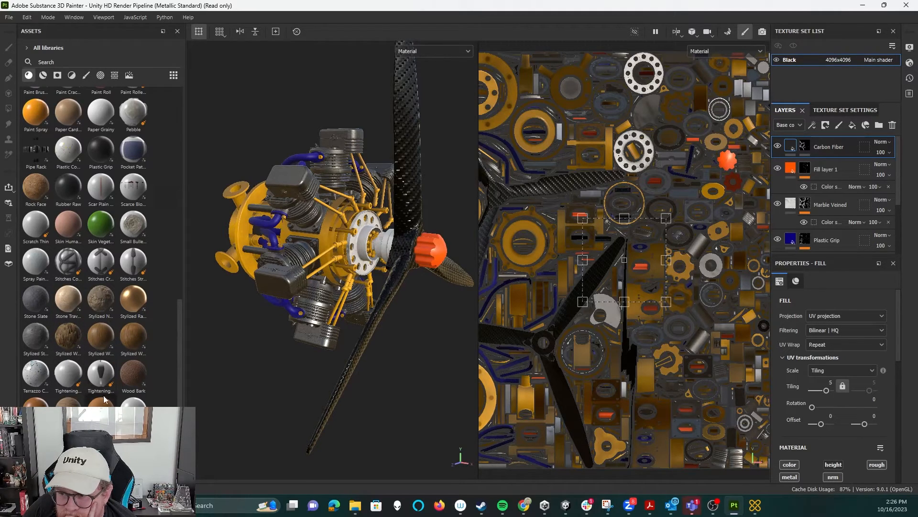
pyautogui.scroll(3, 91, 386)
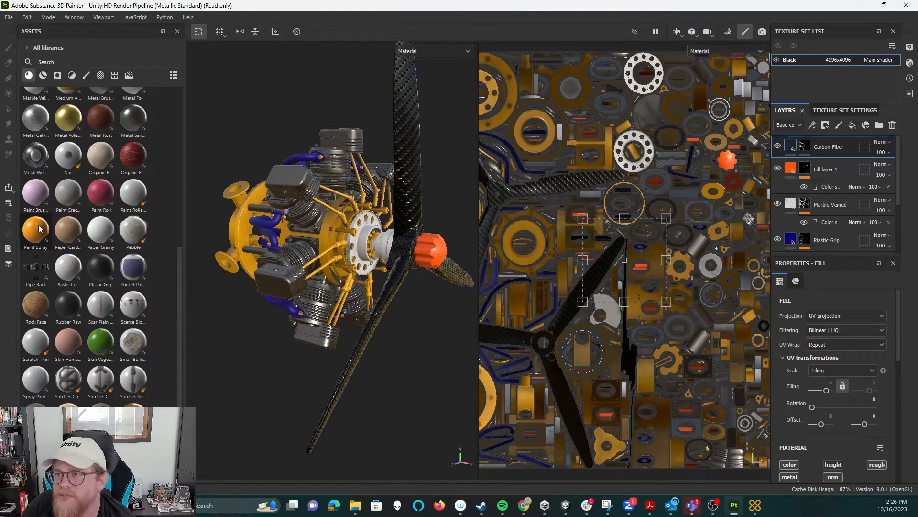
pyautogui.moveTo(42, 232)
pyautogui.mouseDown()
pyautogui.moveTo(852, 160)
pyautogui.moveTo(819, 146)
pyautogui.moveTo(804, 161)
pyautogui.mouseUp()
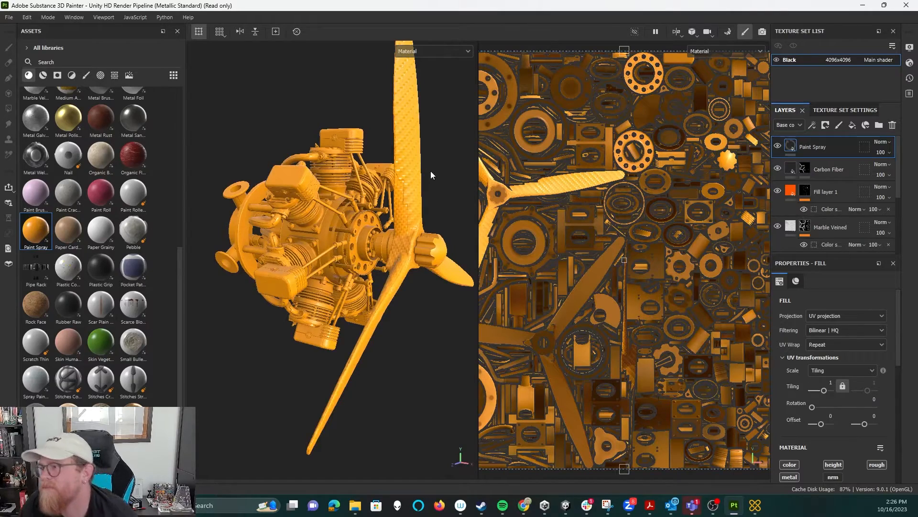
pyautogui.keyDown('alt'); pyautogui.moveTo(448, 165); pyautogui.dragTo(425, 178); pyautogui.keyUp('alt')
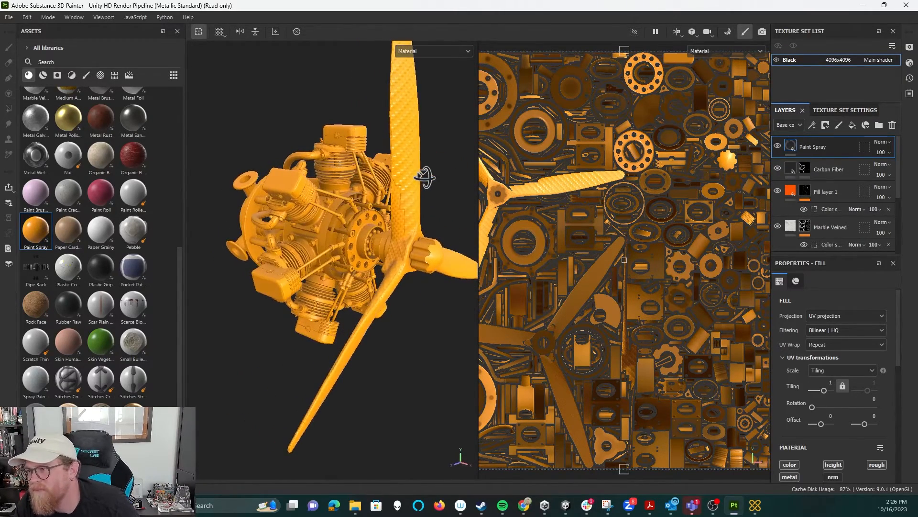
pyautogui.keyDown('alt'); pyautogui.moveTo(397, 178); pyautogui.dragTo(661, 450, button='right'); pyautogui.keyUp('alt')
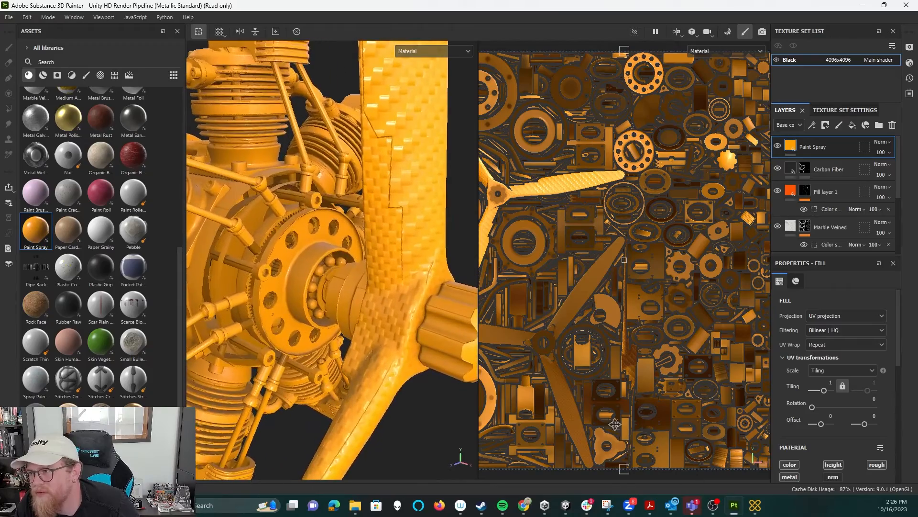
# Mask the Paint Spray layer with a color selection that picks the red ID color of the thin cylinder rods.
pyautogui.keyDown('alt'); pyautogui.moveTo(303, 244); pyautogui.dragTo(283, 258, button='middle'); pyautogui.keyUp('alt')
pyautogui.keyDown('alt'); pyautogui.moveTo(296, 264); pyautogui.dragTo(325, 239); pyautogui.keyUp('alt')
pyautogui.keyDown('alt'); pyautogui.moveTo(324, 244); pyautogui.dragTo(250, 218, button='right'); pyautogui.keyUp('alt')
pyautogui.keyDown('alt'); pyautogui.moveTo(251, 219); pyautogui.dragTo(364, 268); pyautogui.keyUp('alt')
pyautogui.rightClick(838, 146)
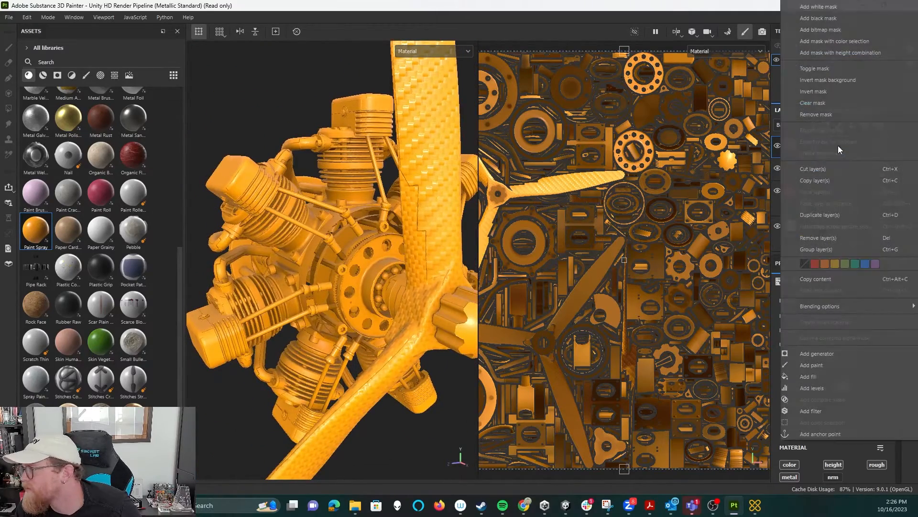
pyautogui.click(851, 41)
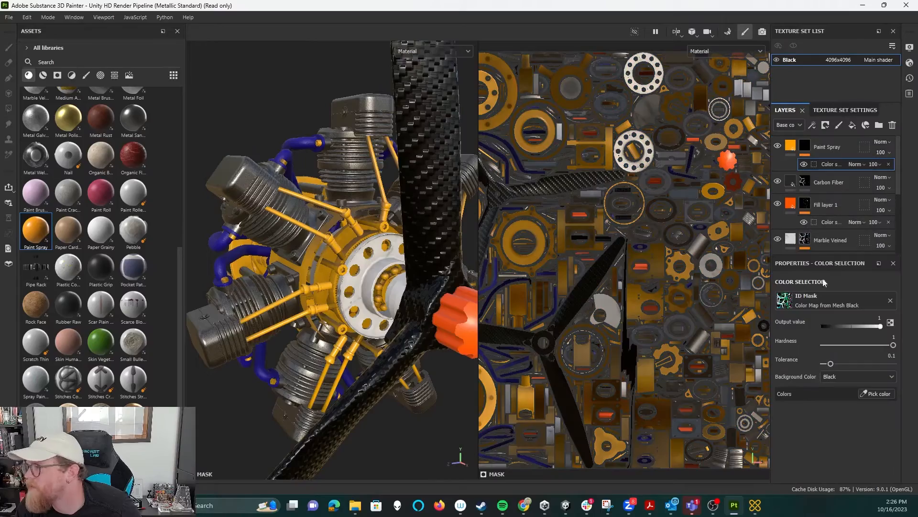
pyautogui.keyDown('alt'); pyautogui.moveTo(402, 257); pyautogui.dragTo(412, 276); pyautogui.keyUp('alt')
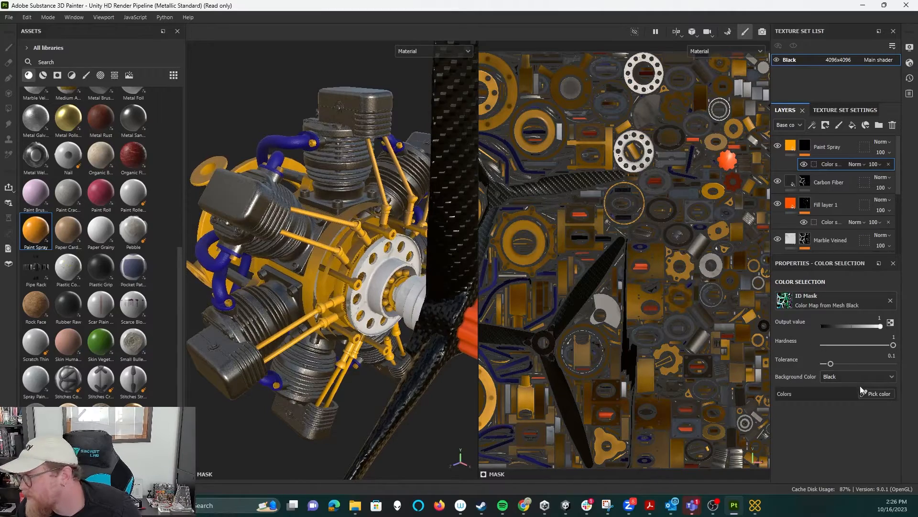
pyautogui.click(878, 393)
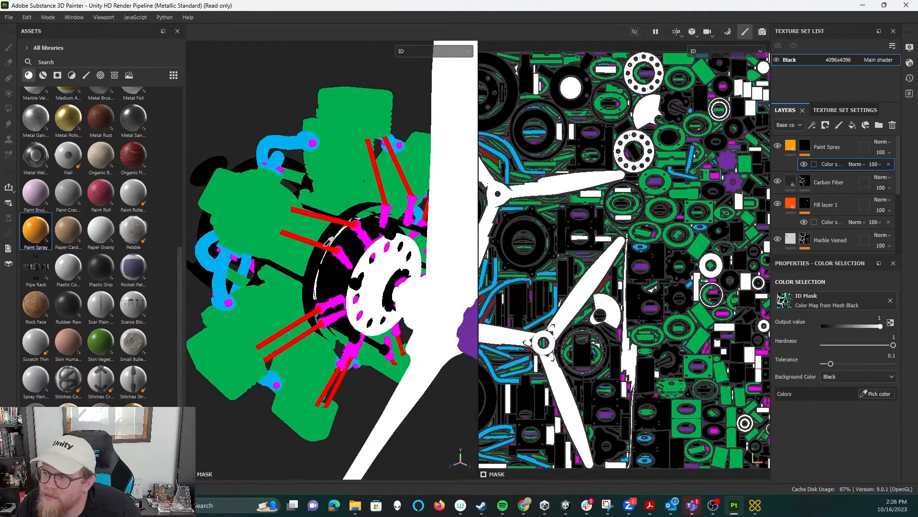
pyautogui.click(324, 249)
pyautogui.keyDown('alt'); pyautogui.moveTo(346, 257); pyautogui.dragTo(402, 247); pyautogui.keyUp('alt')
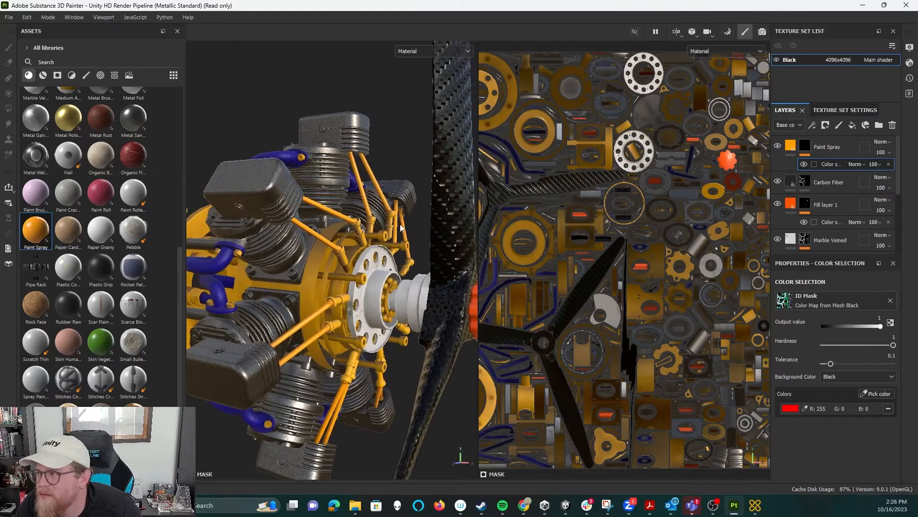
# Set the Paint Spray material's paint color to light gray B4B4B4.
pyautogui.click(789, 148)
pyautogui.scroll(-5, 836, 407)
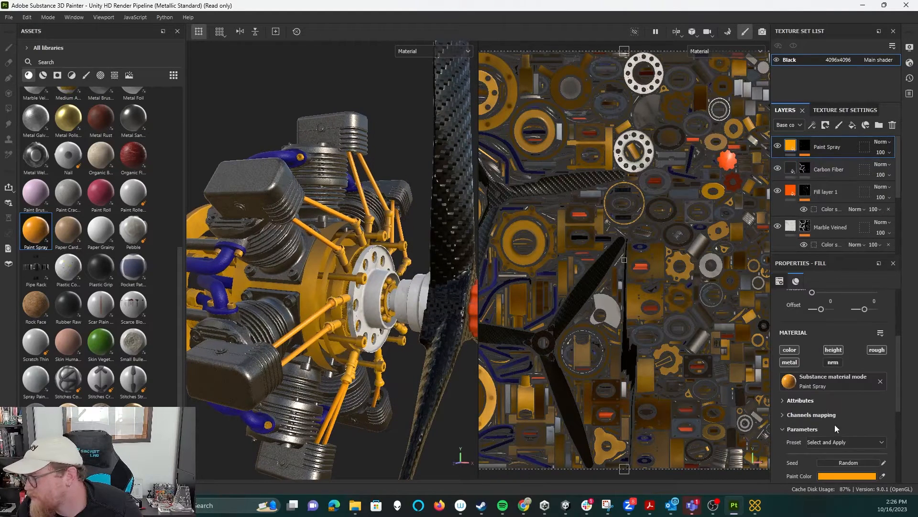
pyautogui.click(855, 447)
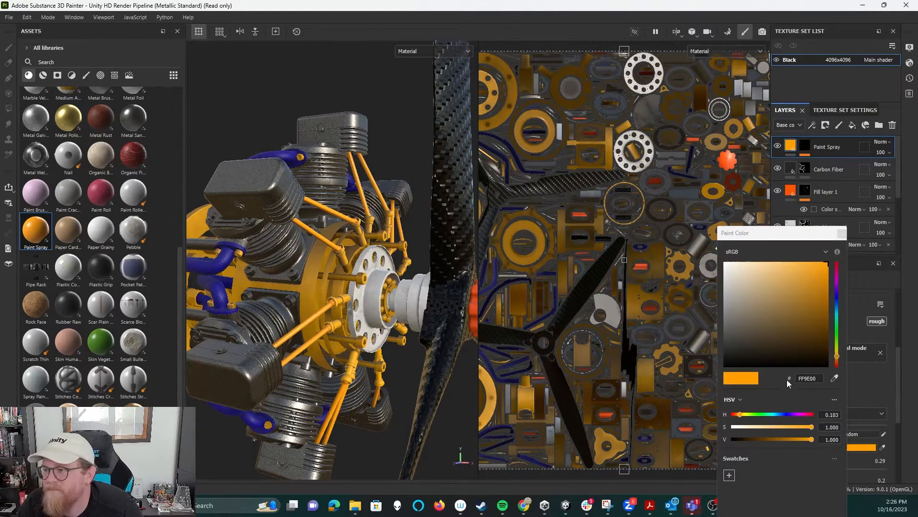
pyautogui.click(837, 362)
pyautogui.moveTo(838, 361)
pyautogui.mouseDown()
pyautogui.moveTo(837, 339)
pyautogui.moveTo(832, 349)
pyautogui.mouseUp()
pyautogui.moveTo(768, 306)
pyautogui.mouseDown()
pyautogui.moveTo(713, 332)
pyautogui.moveTo(710, 293)
pyautogui.mouseUp()
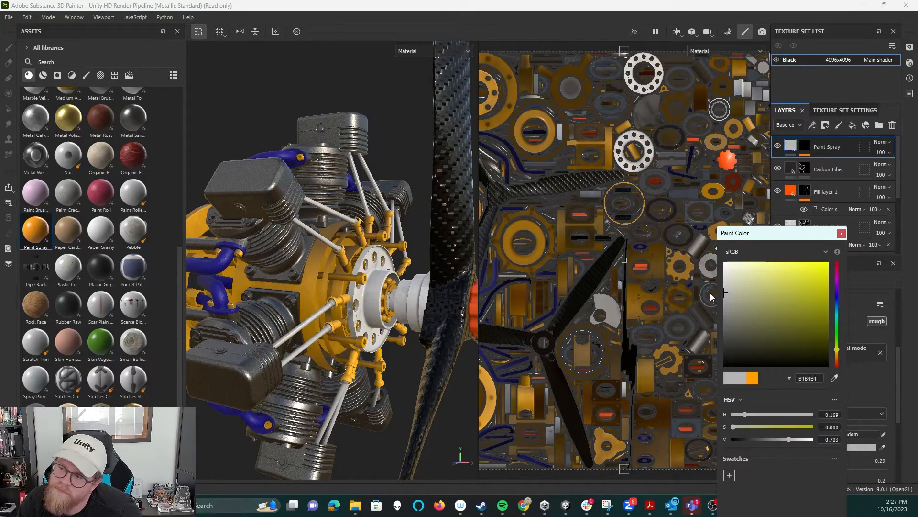
pyautogui.keyDown('alt'); pyautogui.moveTo(373, 175); pyautogui.dragTo(341, 187); pyautogui.keyUp('alt')
pyautogui.keyDown('alt'); pyautogui.moveTo(321, 205); pyautogui.dragTo(419, 193); pyautogui.keyUp('alt')
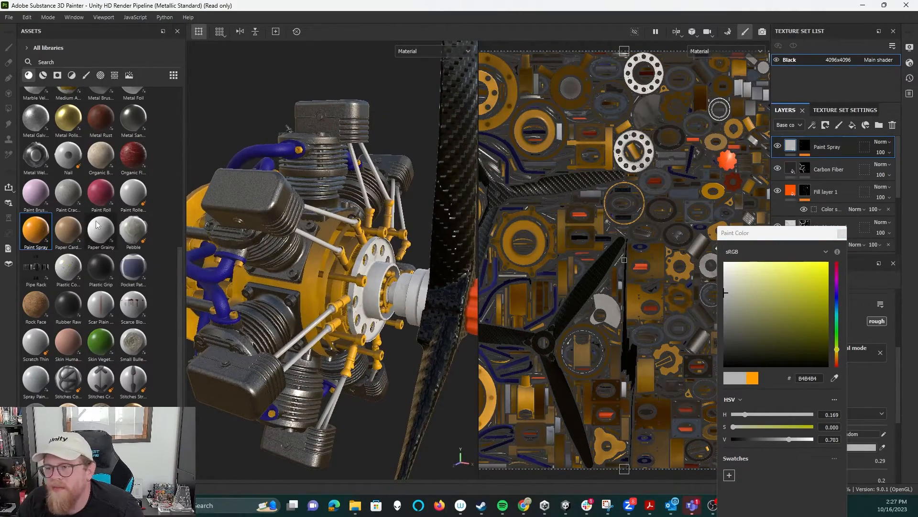
# Add the Metal Brushed material as the top layer and mask it by color selection to the magenta ID parts.
pyautogui.scroll(3, 64, 215)
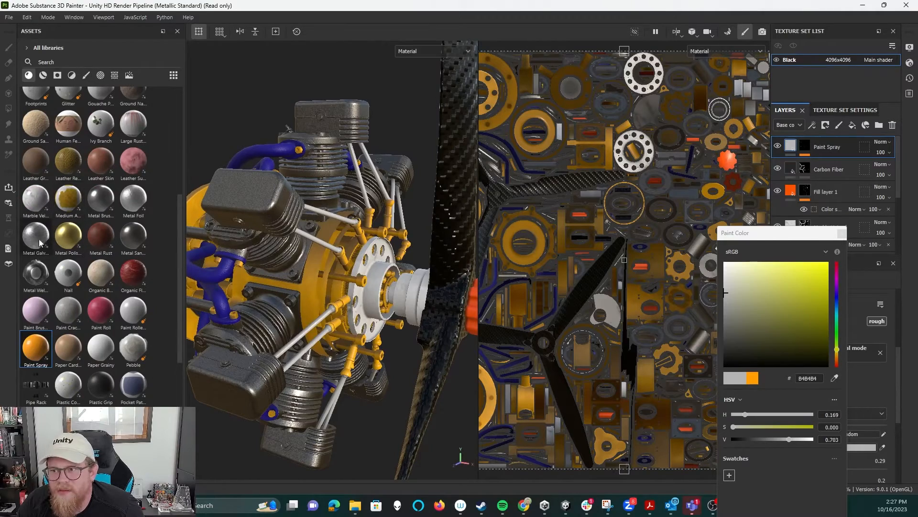
pyautogui.moveTo(101, 202)
pyautogui.mouseDown()
pyautogui.moveTo(759, 231)
pyautogui.moveTo(813, 153)
pyautogui.moveTo(808, 142)
pyautogui.mouseUp()
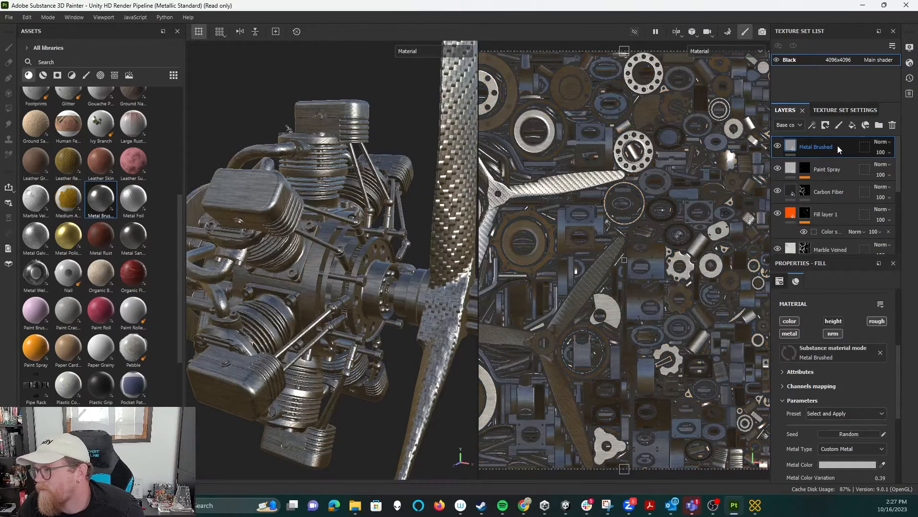
pyautogui.rightClick(837, 145)
pyautogui.click(841, 42)
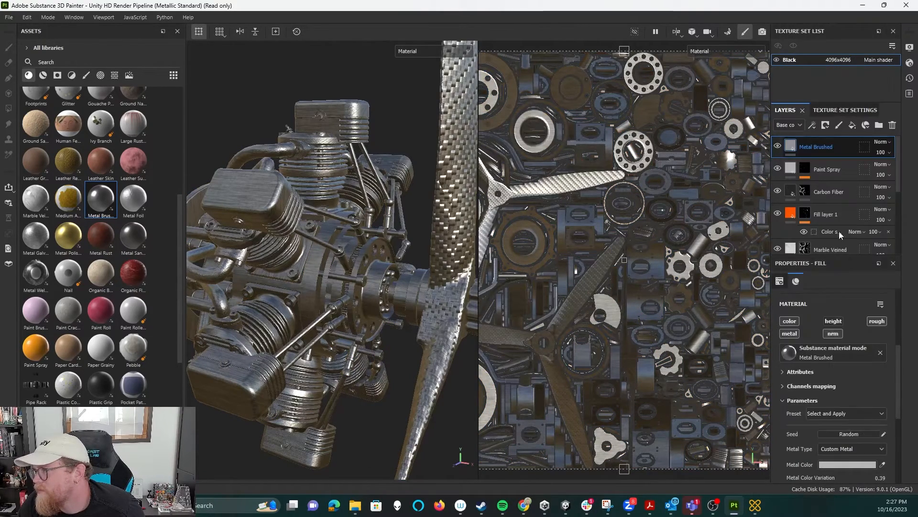
pyautogui.click(875, 393)
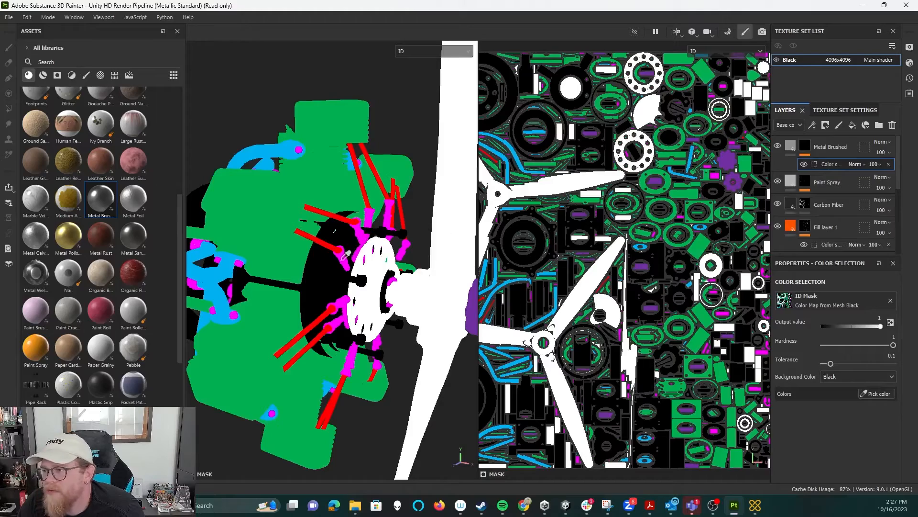
pyautogui.click(346, 254)
pyautogui.keyDown('alt'); pyautogui.moveTo(424, 212); pyautogui.dragTo(368, 195); pyautogui.keyUp('alt')
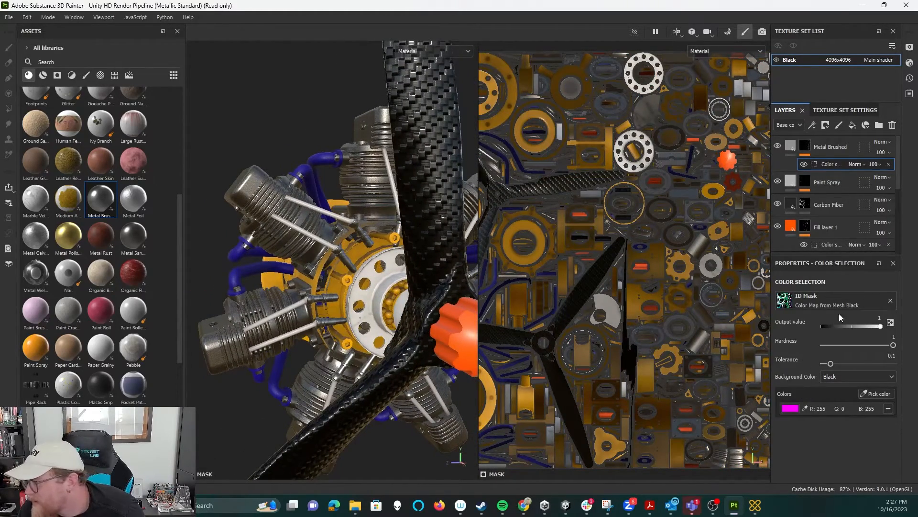
# Set the Metal Brushed layer's UV tiling to 5.
pyautogui.click(790, 145)
pyautogui.scroll(5, 809, 435)
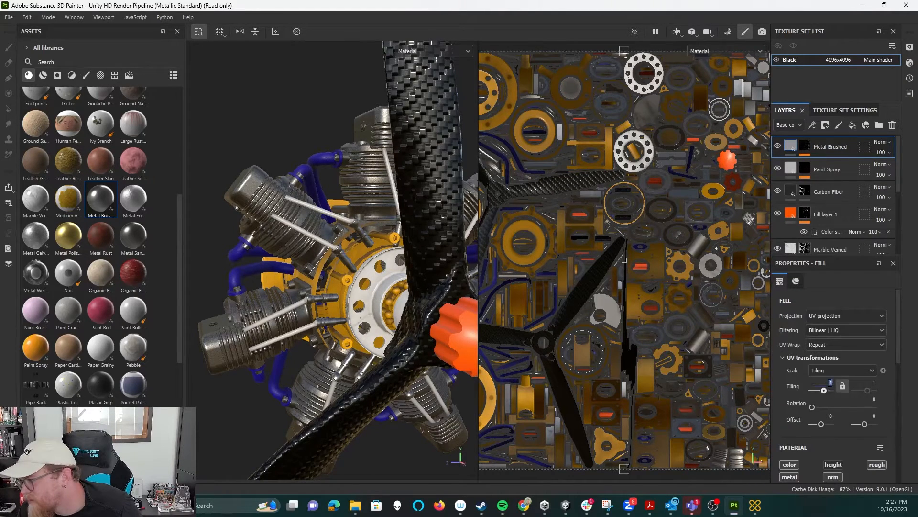
pyautogui.press('Return')
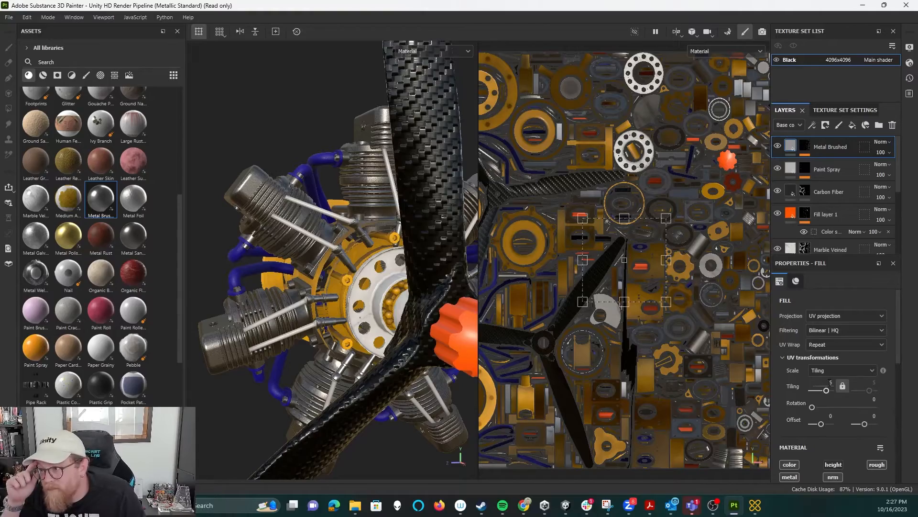
pyautogui.keyDown('alt'); pyautogui.moveTo(294, 299); pyautogui.dragTo(329, 277); pyautogui.keyUp('alt')
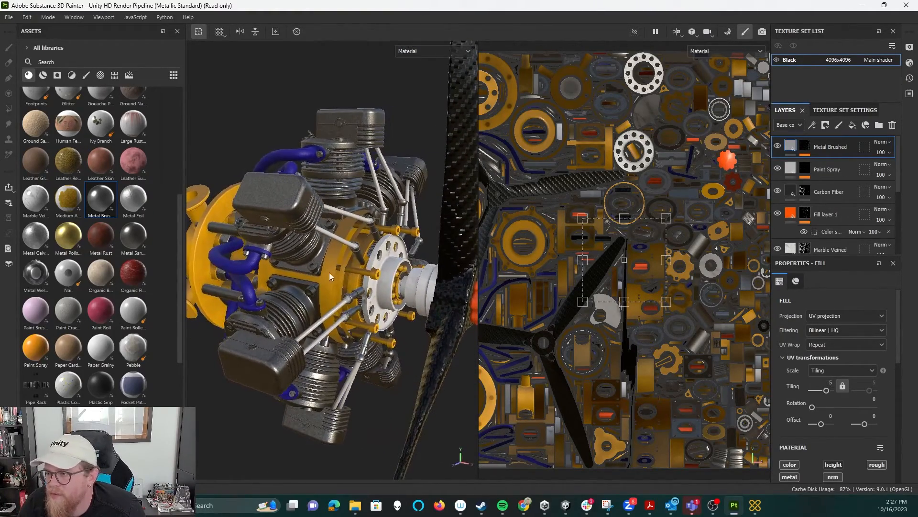
# Try a muted brown base color on the Machinery folder's Metal Base layer, then settle on golden yellow ECAD11.
pyautogui.scroll(-6, 790, 216)
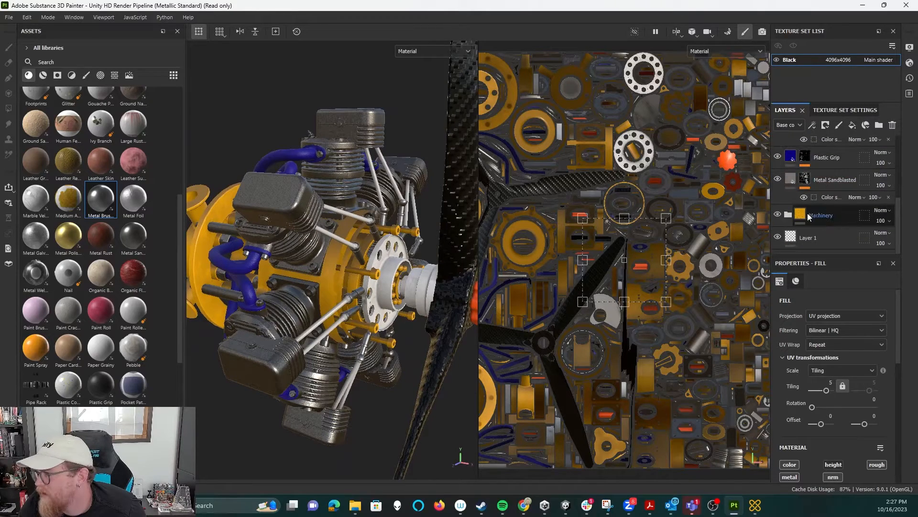
pyautogui.keyDown('alt'); pyautogui.moveTo(340, 255); pyautogui.dragTo(457, 242); pyautogui.keyUp('alt')
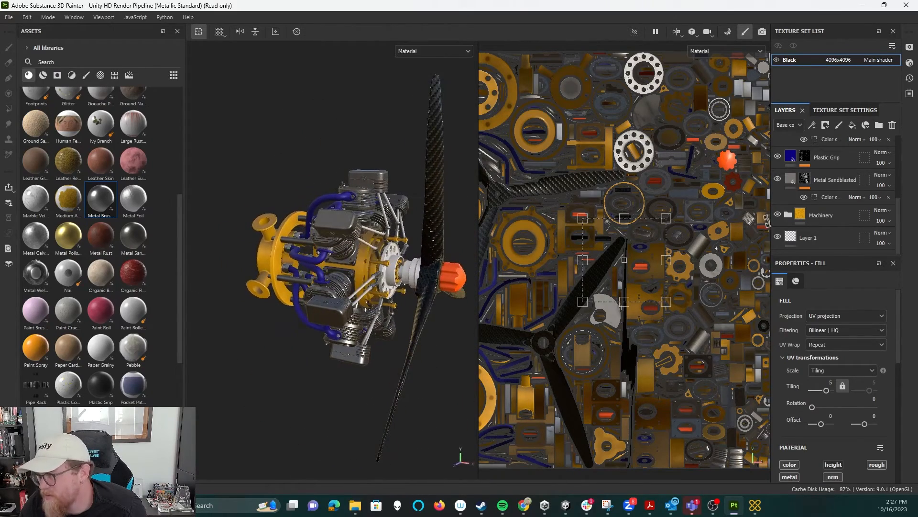
pyautogui.click(788, 214)
pyautogui.click(801, 216)
pyautogui.scroll(-3, 806, 339)
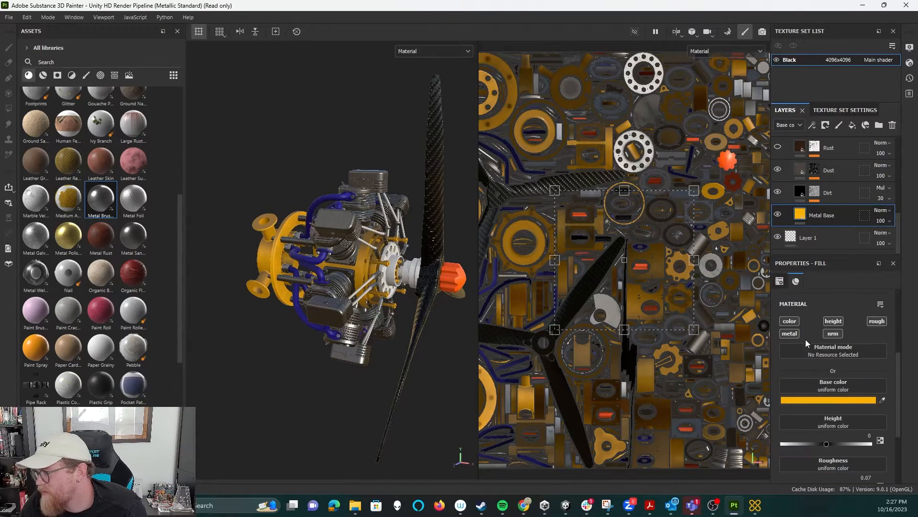
pyautogui.click(847, 400)
pyautogui.moveTo(789, 292); pyautogui.dragTo(778, 317)
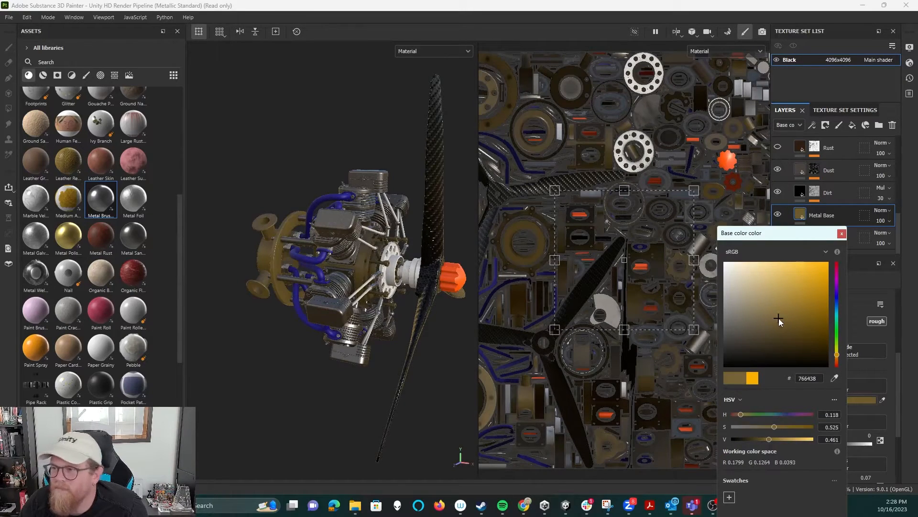
pyautogui.keyDown('alt'); pyautogui.moveTo(344, 246); pyautogui.dragTo(348, 287); pyautogui.keyUp('alt')
pyautogui.moveTo(807, 275)
pyautogui.mouseDown()
pyautogui.moveTo(839, 254)
pyautogui.moveTo(820, 270)
pyautogui.mouseUp()
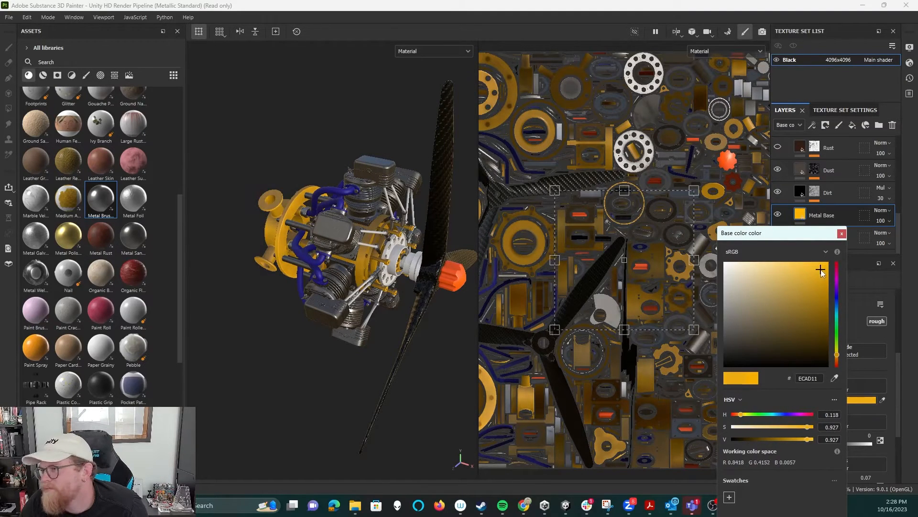
pyautogui.click(841, 234)
pyautogui.keyDown('alt'); pyautogui.moveTo(361, 378); pyautogui.dragTo(412, 338); pyautogui.keyUp('alt')
pyautogui.keyDown('alt'); pyautogui.moveTo(361, 356); pyautogui.dragTo(294, 355); pyautogui.keyUp('alt')
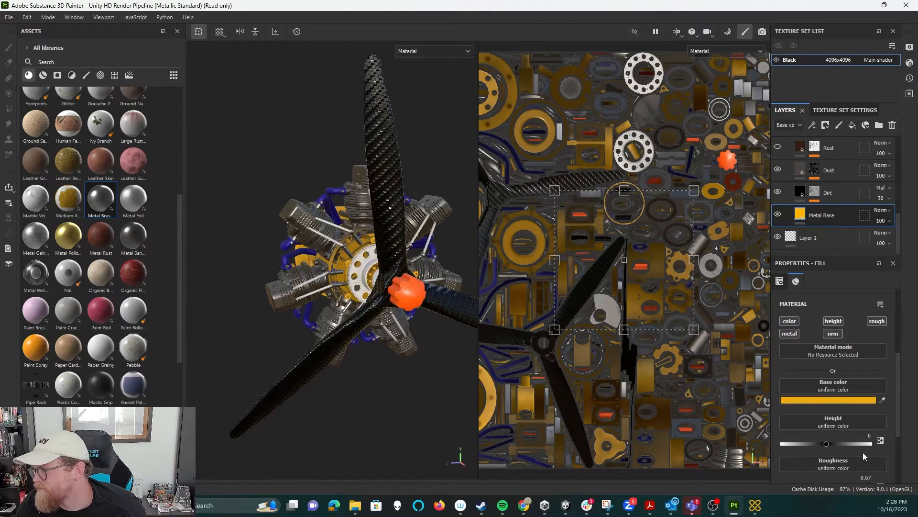
# Set the Metal Brushed layer's metal color to pure red FF0000.
pyautogui.scroll(5, 836, 231)
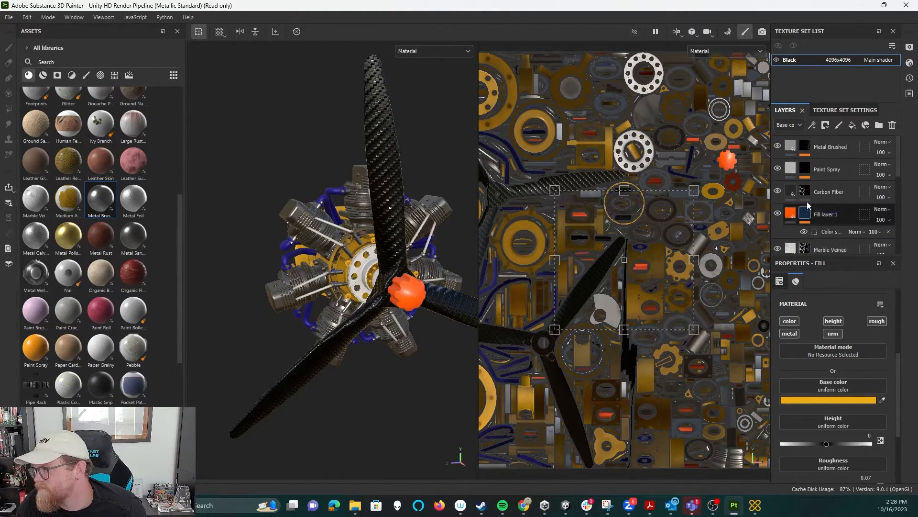
pyautogui.keyDown('alt'); pyautogui.moveTo(423, 272); pyautogui.dragTo(558, 358); pyautogui.keyUp('alt')
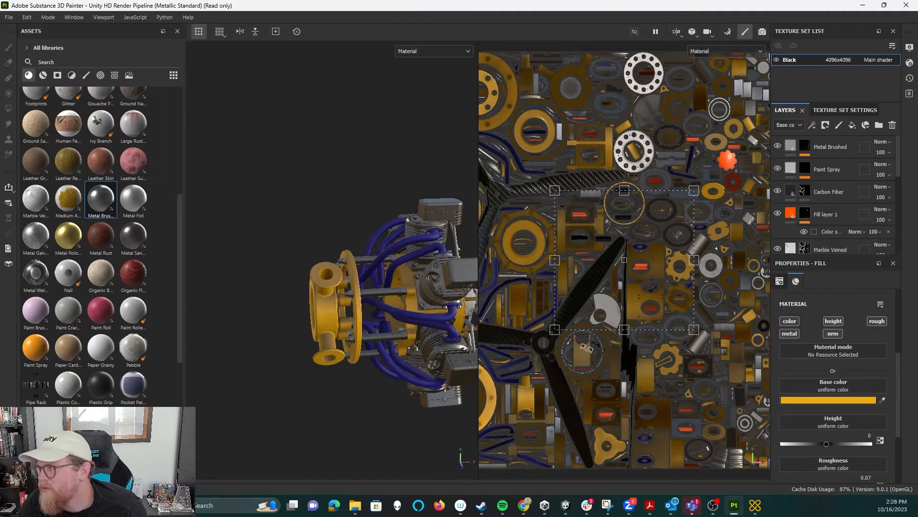
pyautogui.click(837, 155)
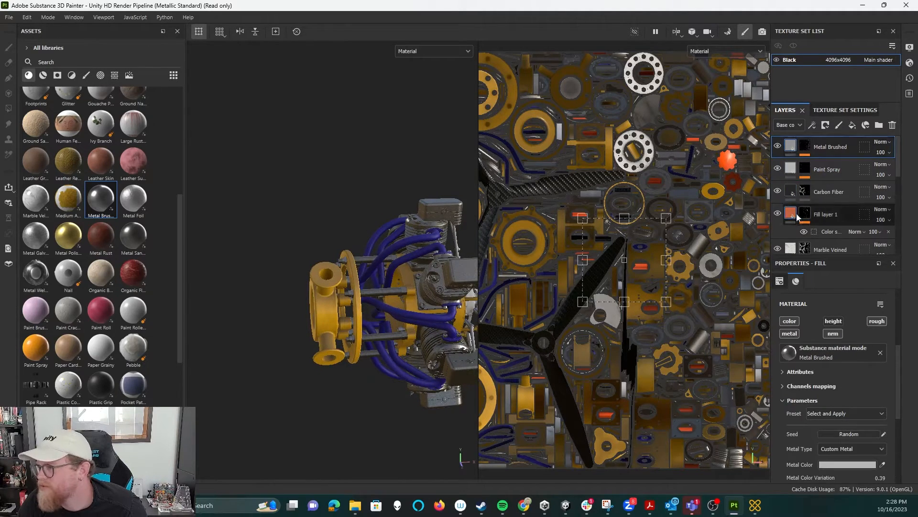
pyautogui.keyDown('alt'); pyautogui.moveTo(422, 331); pyautogui.dragTo(473, 369); pyautogui.keyUp('alt')
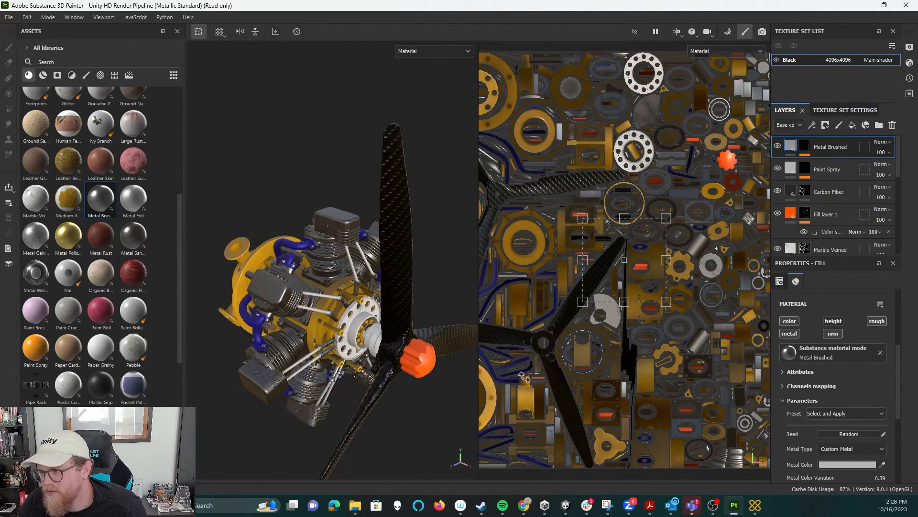
pyautogui.scroll(-2, 843, 406)
pyautogui.click(835, 407)
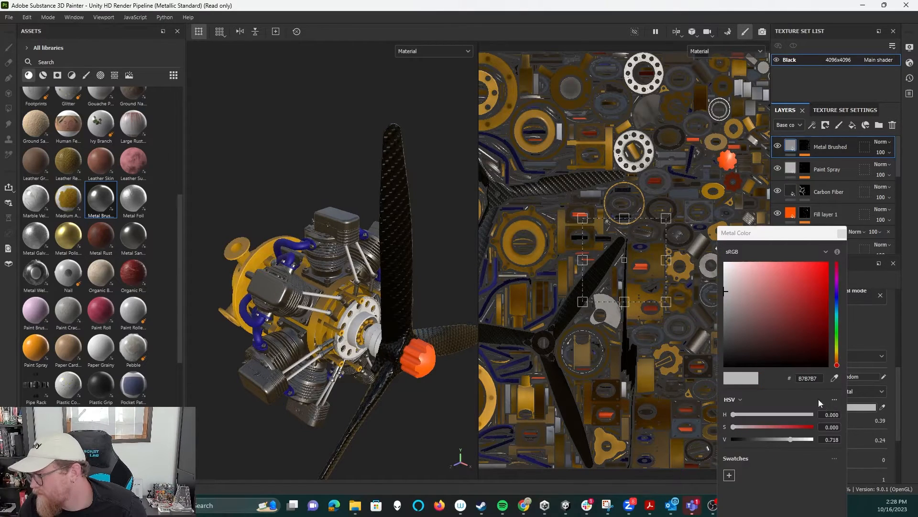
pyautogui.click(802, 272)
pyautogui.click(743, 278)
pyautogui.moveTo(728, 283); pyautogui.dragTo(862, 238)
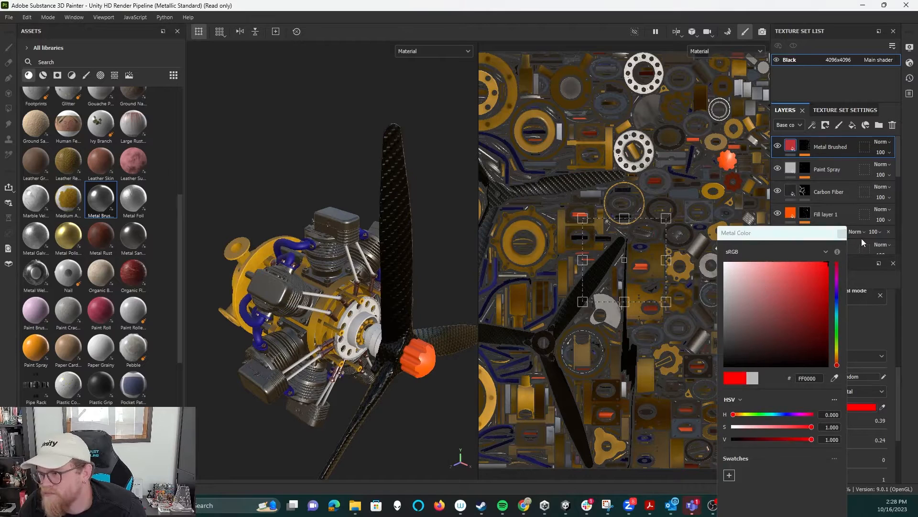
pyautogui.keyDown('alt'); pyautogui.moveTo(444, 283); pyautogui.dragTo(367, 286); pyautogui.keyUp('alt')
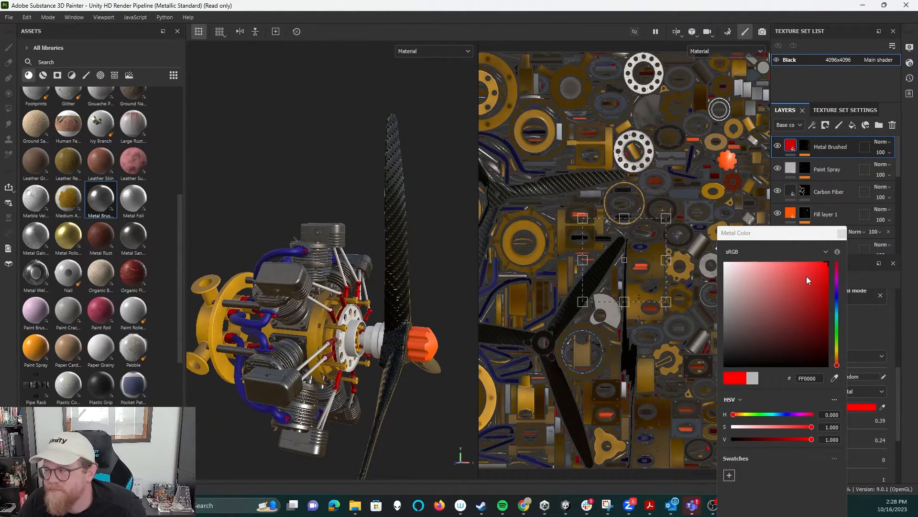
pyautogui.click(841, 233)
pyautogui.moveTo(359, 350)
pyautogui.keyDown('alt'); pyautogui.mouseDown()
pyautogui.moveTo(441, 314)
pyautogui.moveTo(468, 322)
pyautogui.moveTo(330, 363)
pyautogui.moveTo(185, 380)
pyautogui.moveTo(267, 377)
pyautogui.moveTo(349, 345)
pyautogui.mouseUp(); pyautogui.keyUp('alt')
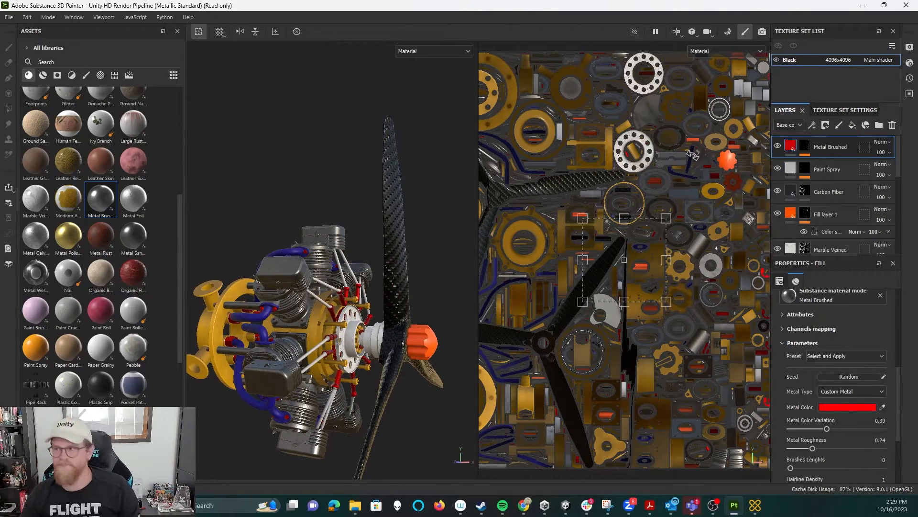
# Save the project under the new name Engine_1 in the 3D folder inside demos.
pyautogui.click(11, 17)
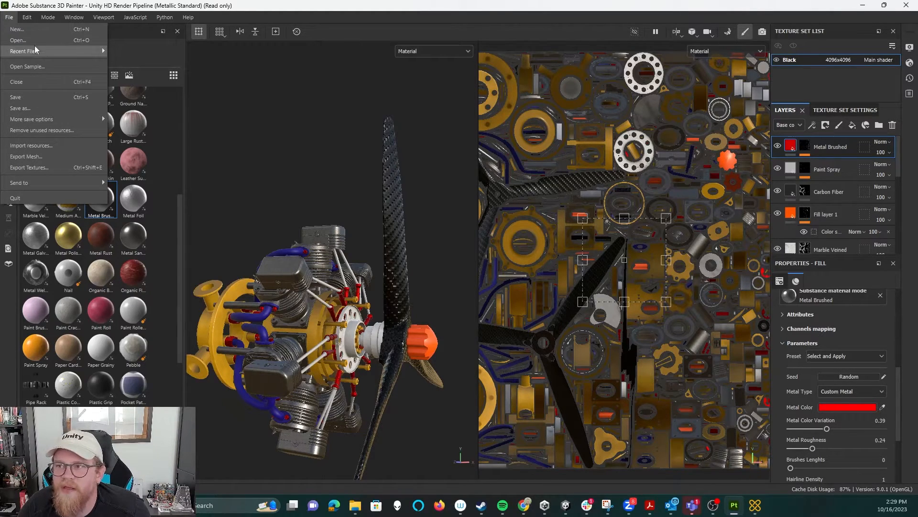
pyautogui.click(29, 107)
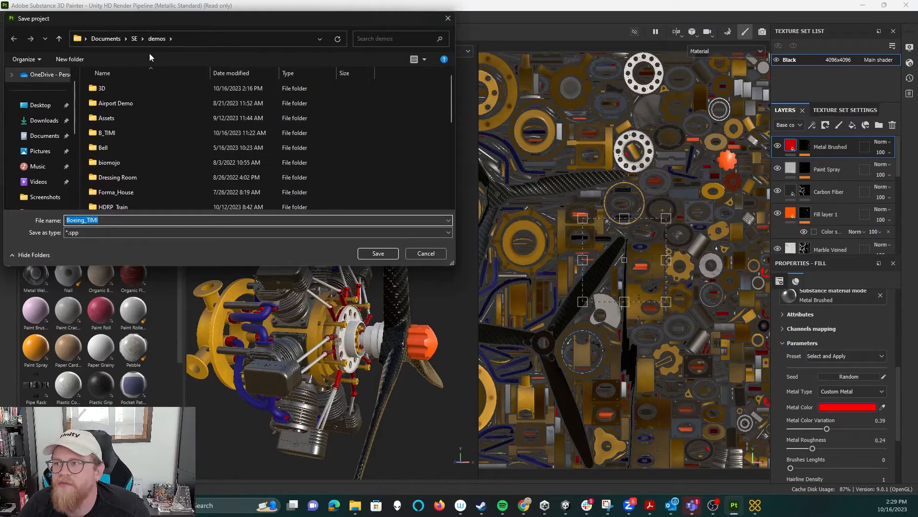
pyautogui.doubleClick(121, 91)
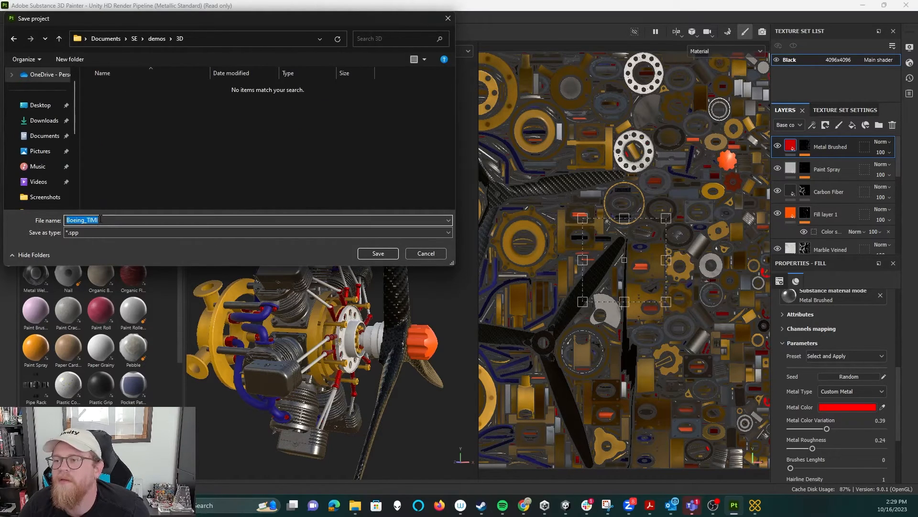
pyautogui.press('BackSpace')
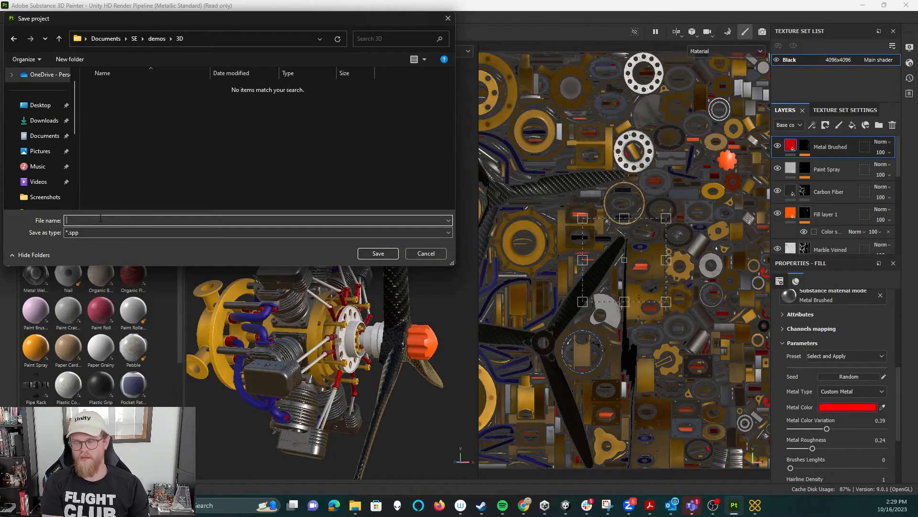
pyautogui.write('Engine_2')
pyautogui.press('Return')
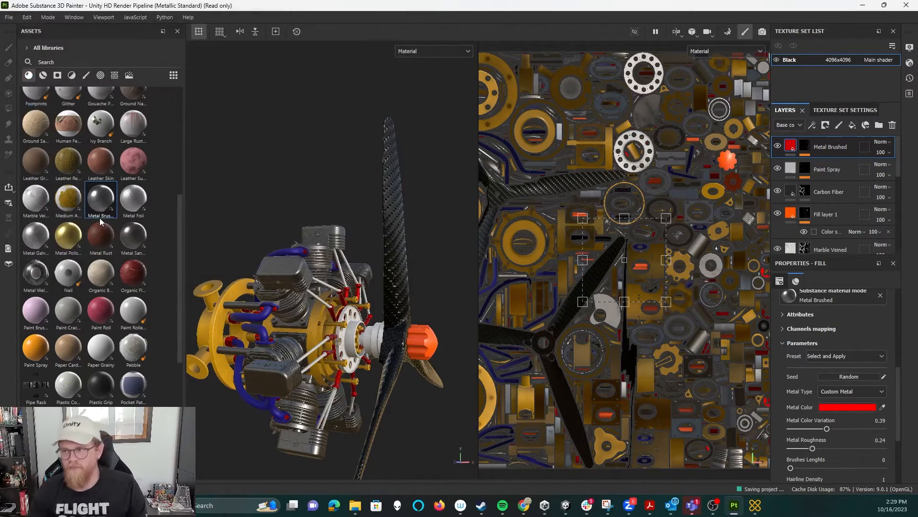
# Export the textures as 8-bit PNG with the Unity HD Render Pipeline (Metallic Standard) template to the Documents/SE/demos/3D folder.
pyautogui.click(9, 18)
pyautogui.click(54, 170)
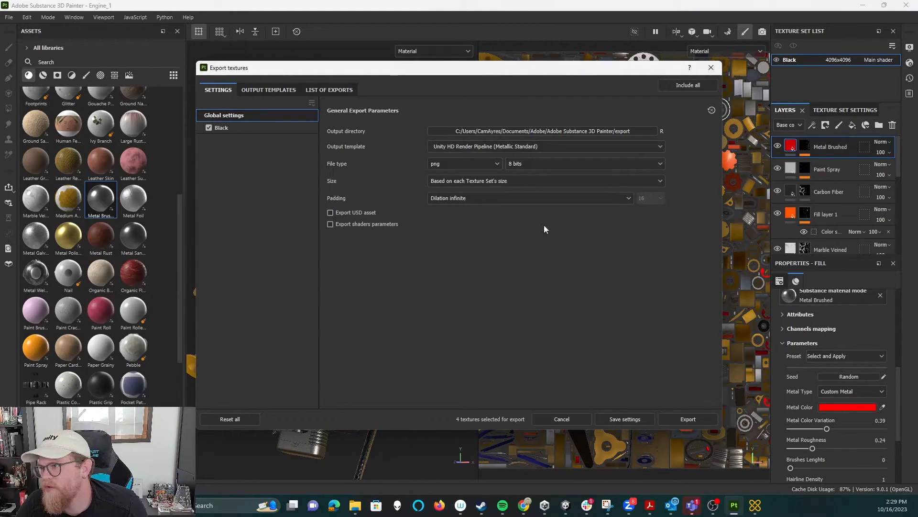
pyautogui.click(608, 131)
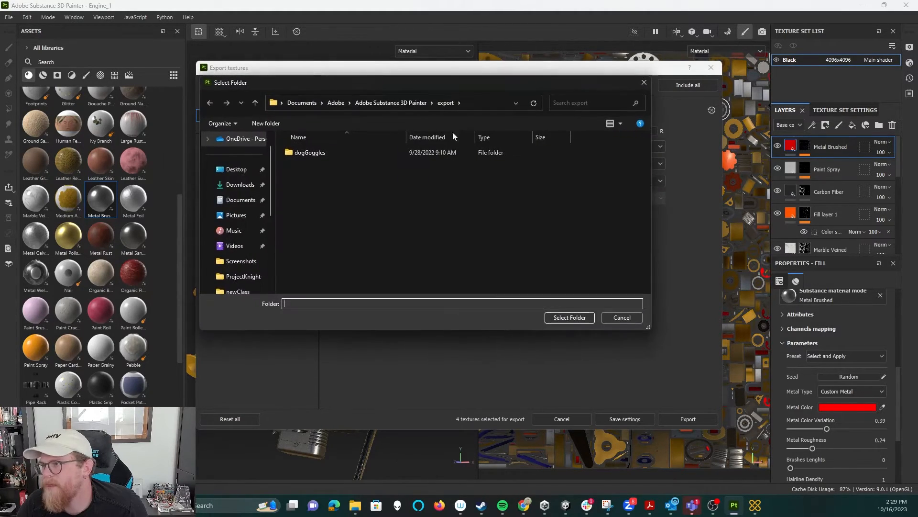
pyautogui.click(240, 200)
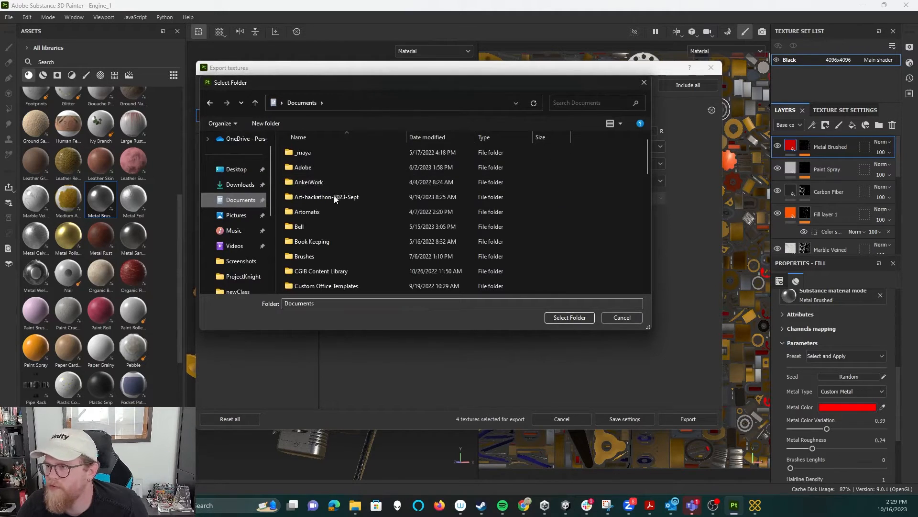
pyautogui.scroll(-5, 325, 237)
pyautogui.scroll(-2, 236, 265)
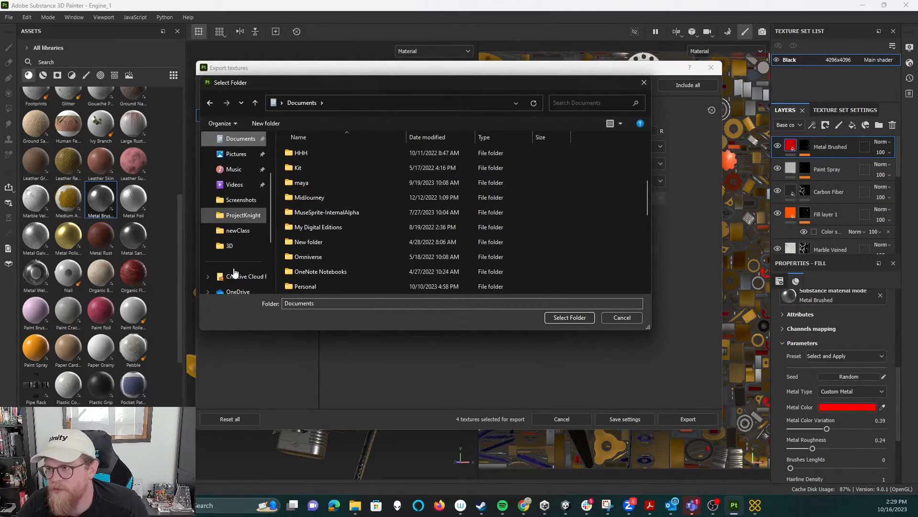
pyautogui.click(230, 246)
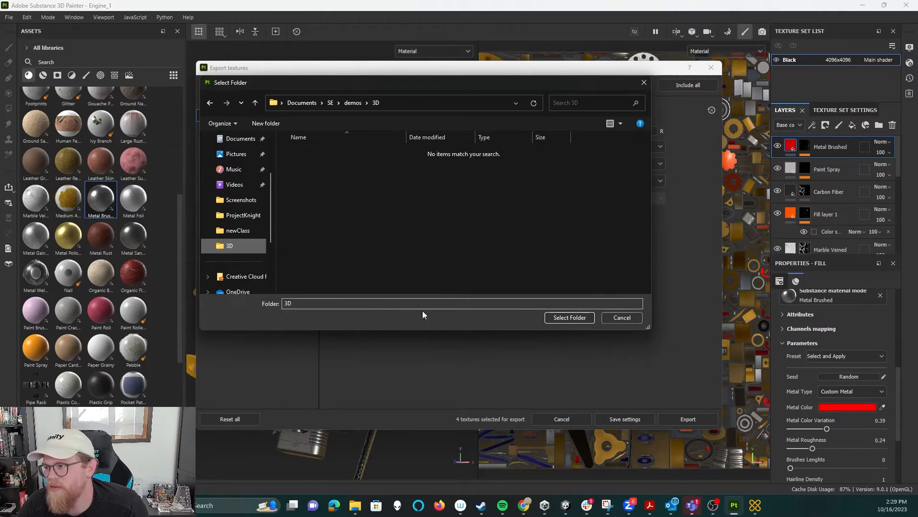
pyautogui.click(568, 318)
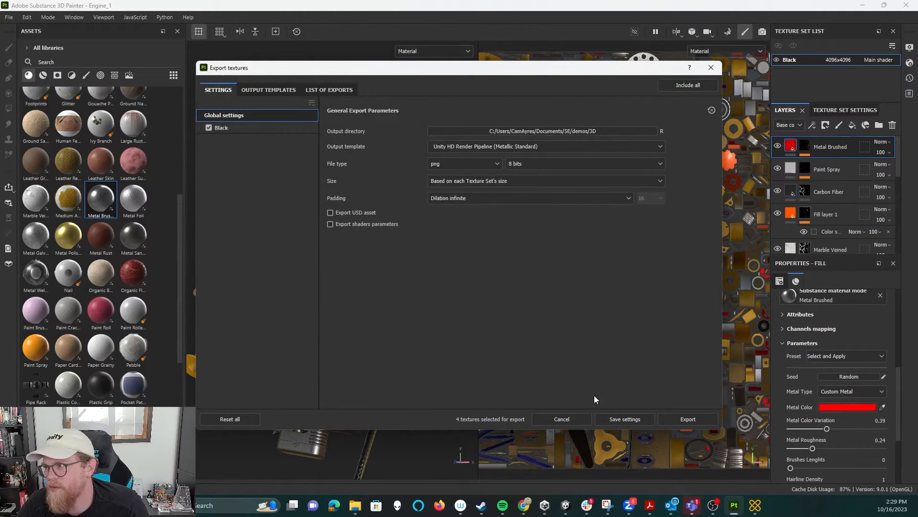
pyautogui.click(679, 419)
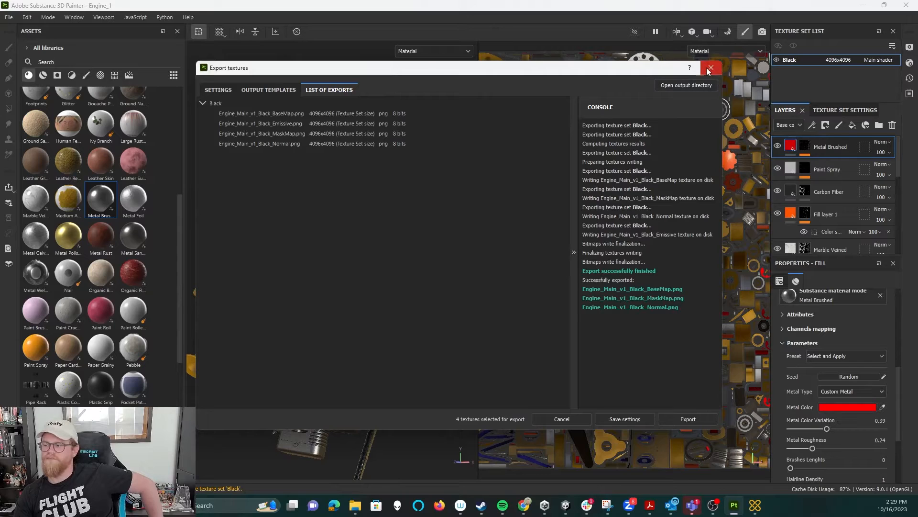
# Switch to Unity Hub and create a new project named RadialEngineReview_v2 from the 3D Core template.
pyautogui.click(548, 510)
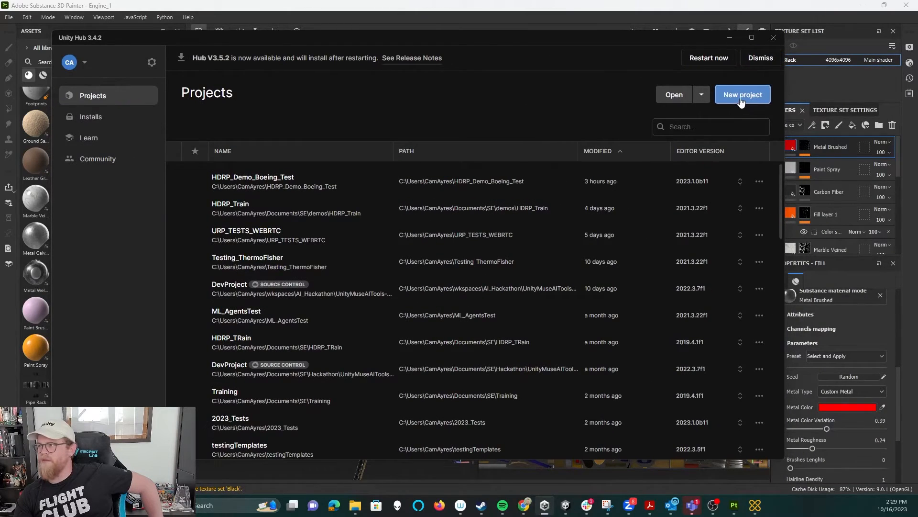
pyautogui.click(741, 99)
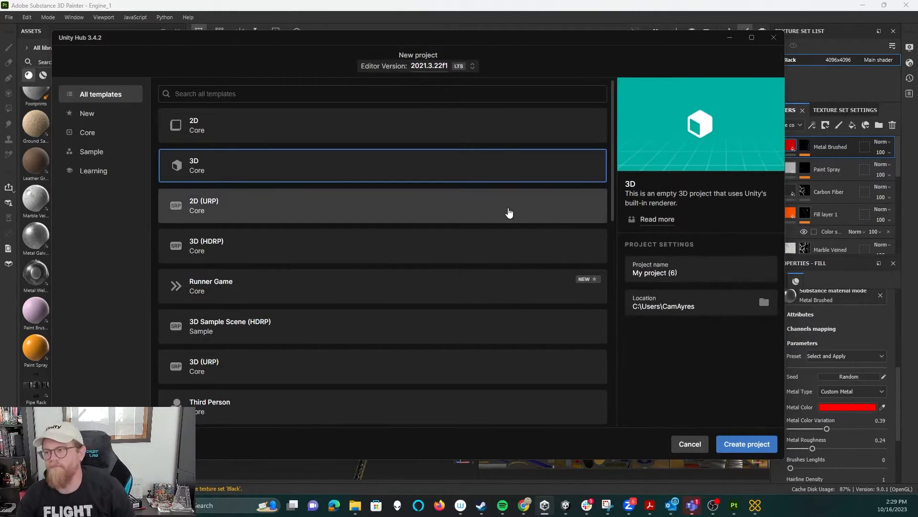
pyautogui.click(319, 128)
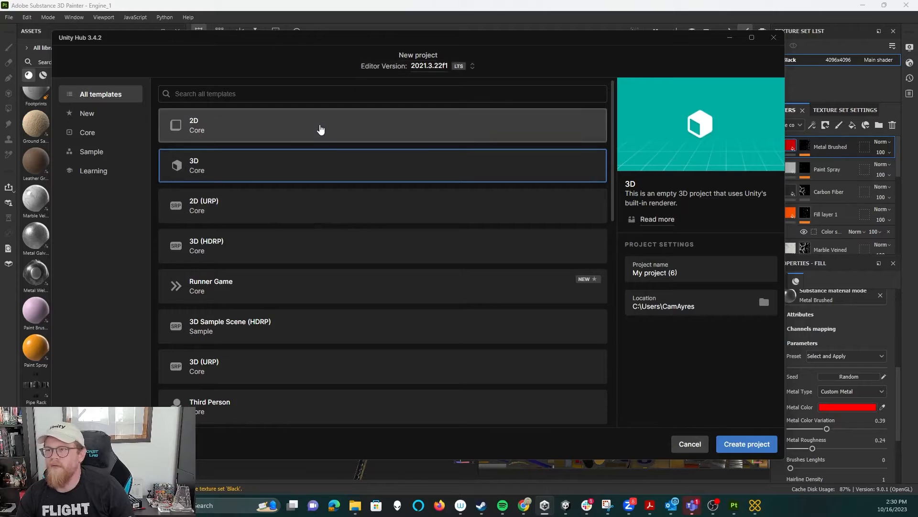
pyautogui.click(314, 175)
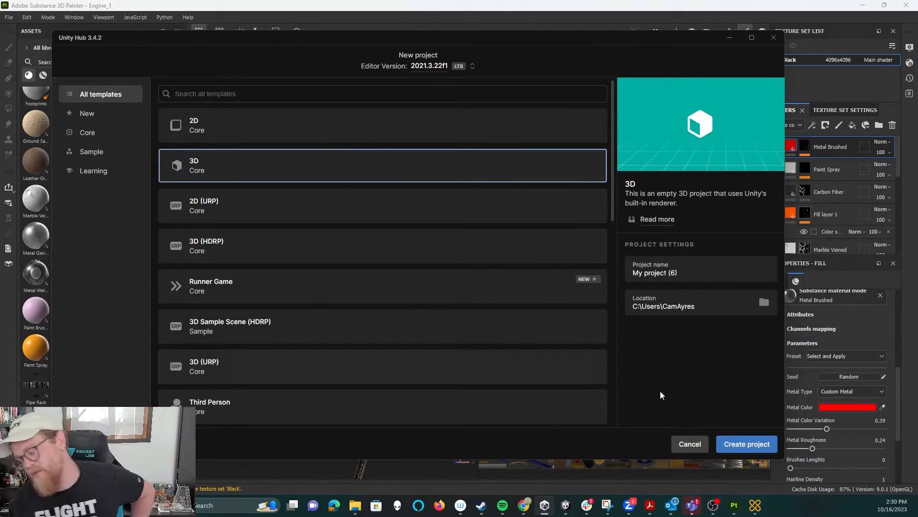
pyautogui.click(698, 270)
pyautogui.moveTo(638, 273); pyautogui.dragTo(569, 252)
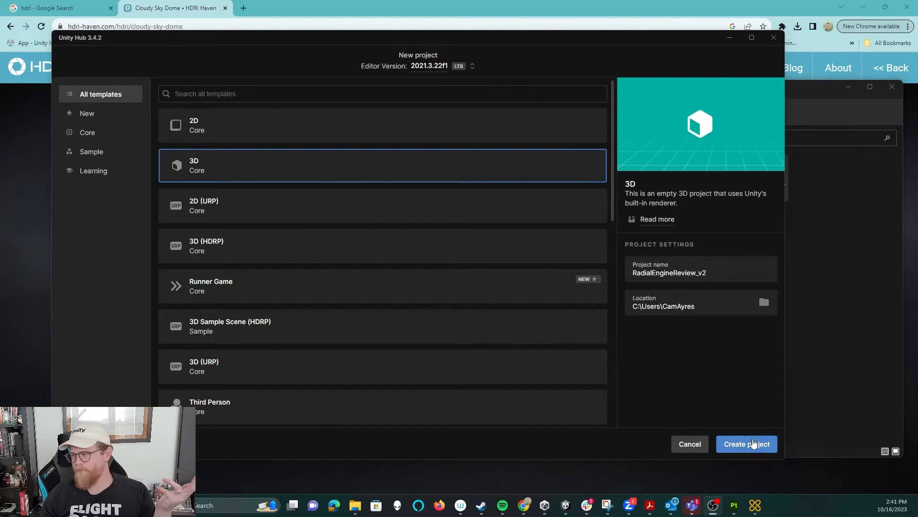
pyautogui.click(756, 442)
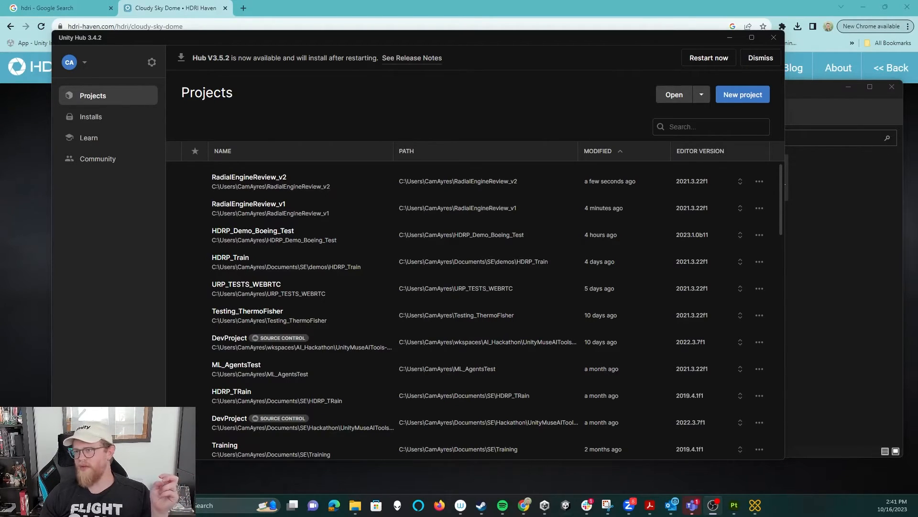
# View the Cloudy Sky Dome HDRI page in the browser and bring up the 3D folder in File Explorer.
pyautogui.click(335, 12)
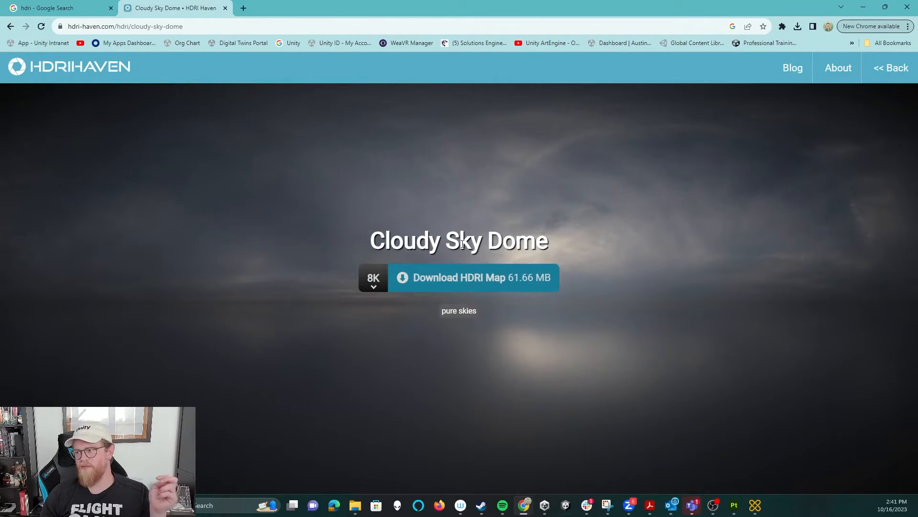
pyautogui.moveTo(356, 510)
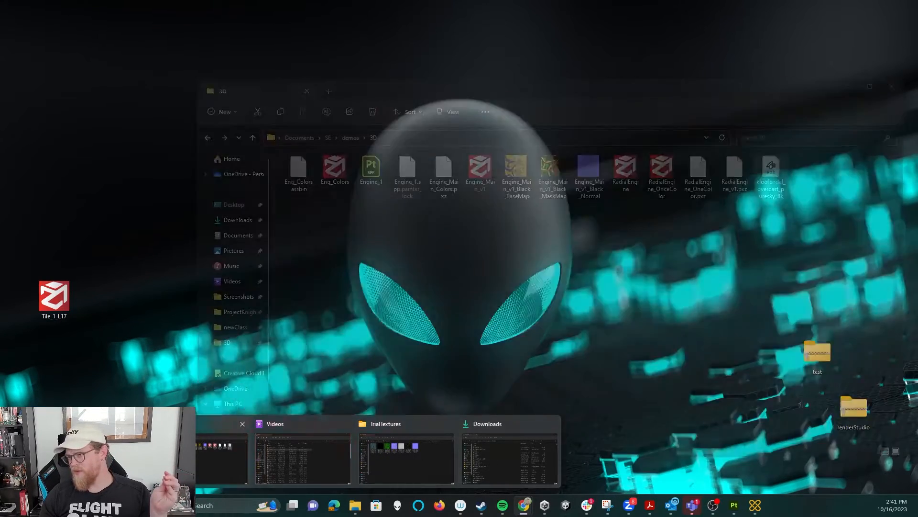
pyautogui.click(222, 458)
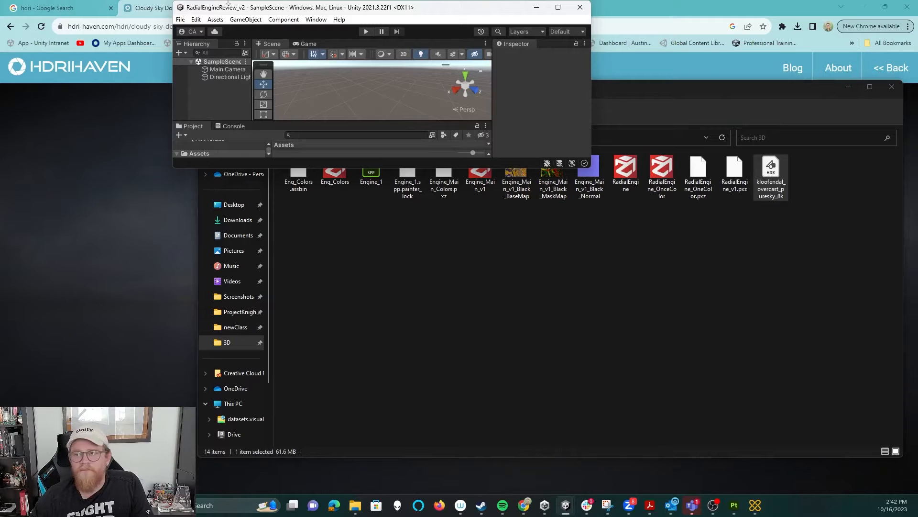
# Maximize the Unity editor and import the Engine_Main_v1 model from the 3D folder into Assets.
pyautogui.click(558, 7)
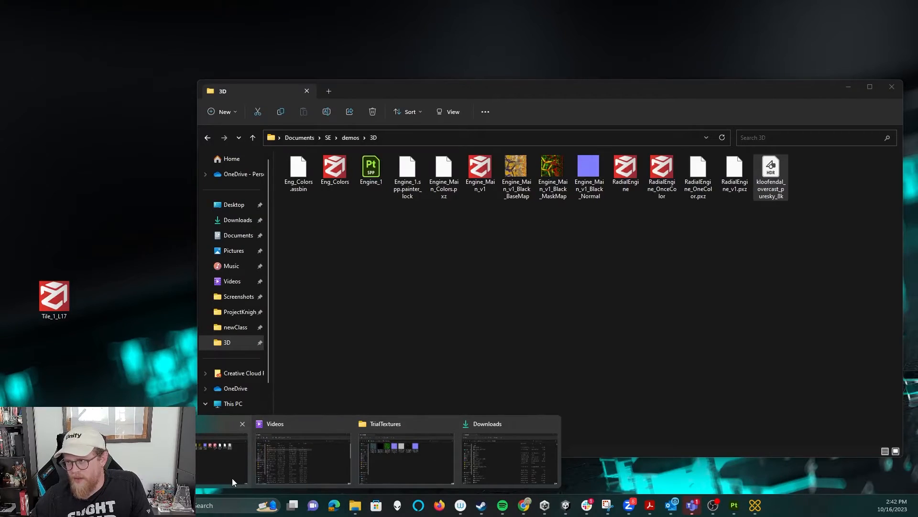
pyautogui.click(232, 478)
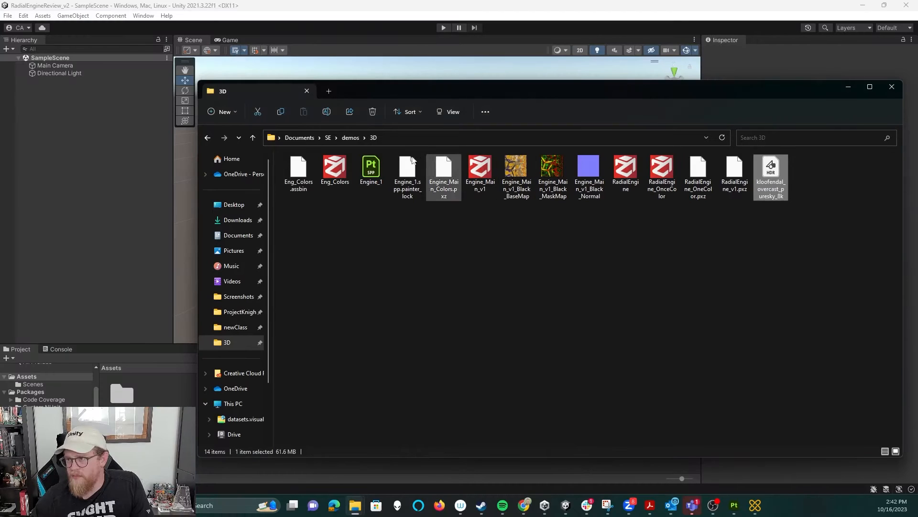
pyautogui.click(485, 169)
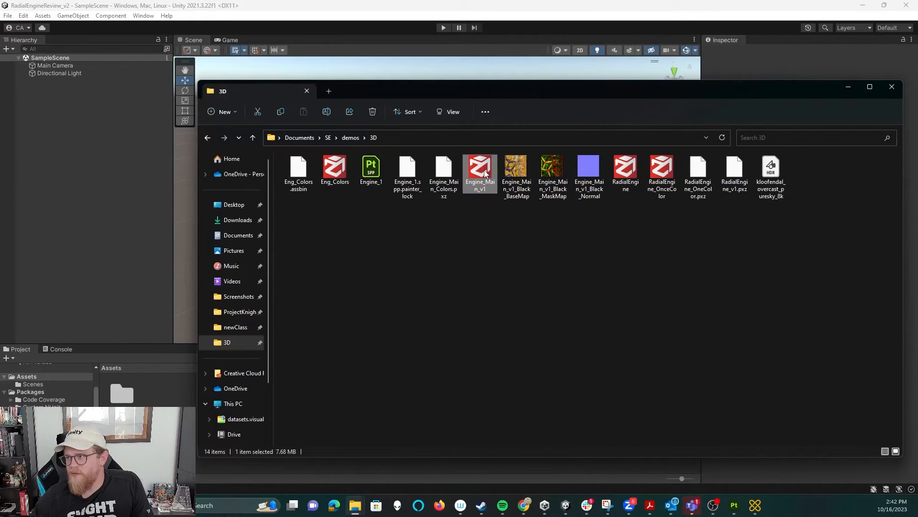
pyautogui.moveTo(483, 168); pyautogui.dragTo(163, 407)
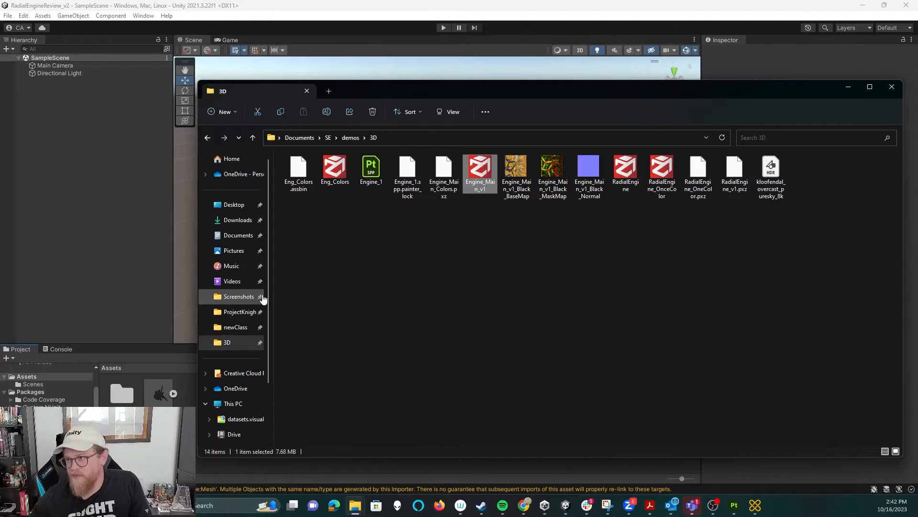
# Import the Engine_Main_v1_Black BaseMap, MaskMap and Normal textures from the 3D folder into Assets.
pyautogui.moveTo(464, 90); pyautogui.dragTo(517, 61)
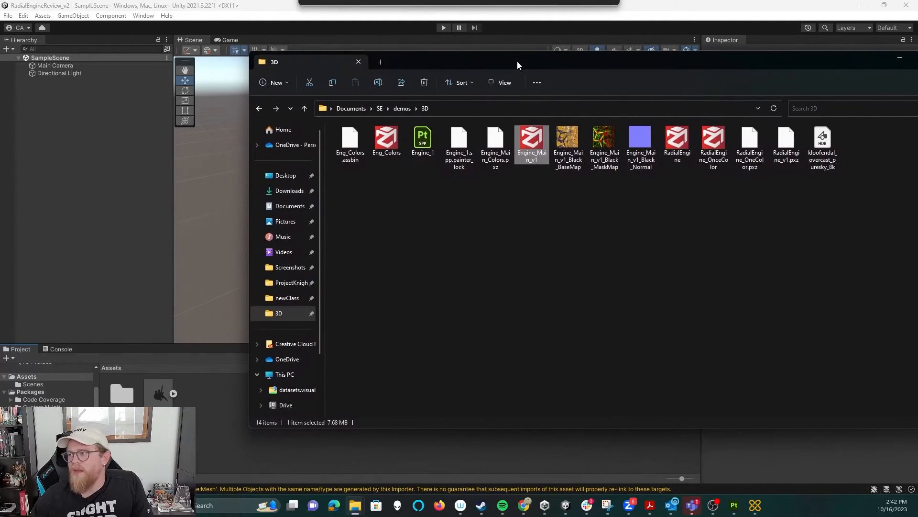
pyautogui.click(568, 152)
pyautogui.keyDown('shift'); pyautogui.click(641, 151); pyautogui.keyUp('shift')
pyautogui.moveTo(604, 143); pyautogui.dragTo(199, 453)
pyautogui.moveTo(206, 410); pyautogui.dragTo(207, 411)
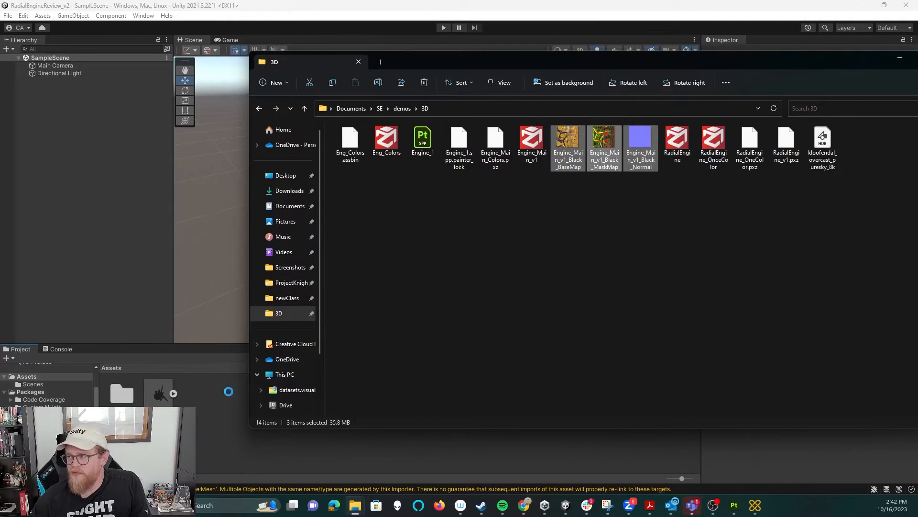
# Import the kloofendal_overcast_puresky_8k HDR image from the 3D folder into Assets and return to the Unity editor.
pyautogui.click(820, 139)
pyautogui.moveTo(821, 139); pyautogui.dragTo(333, 459)
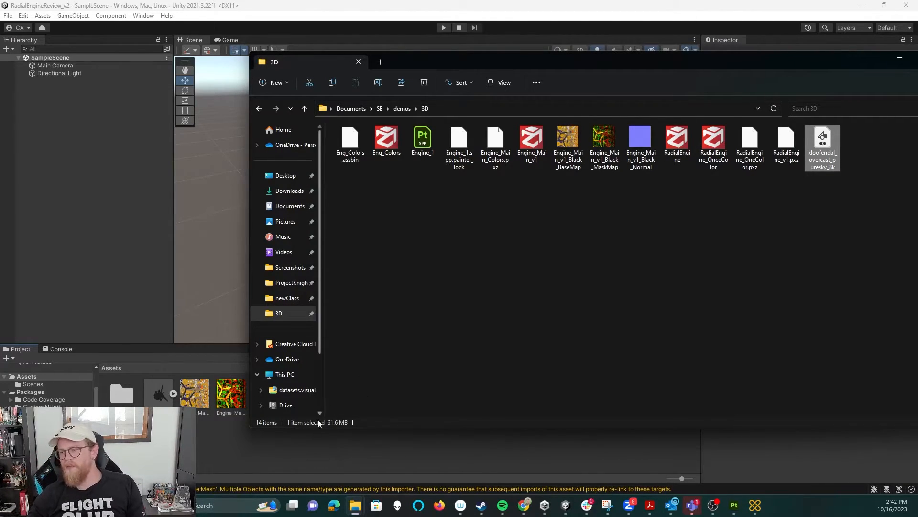
pyautogui.click(314, 443)
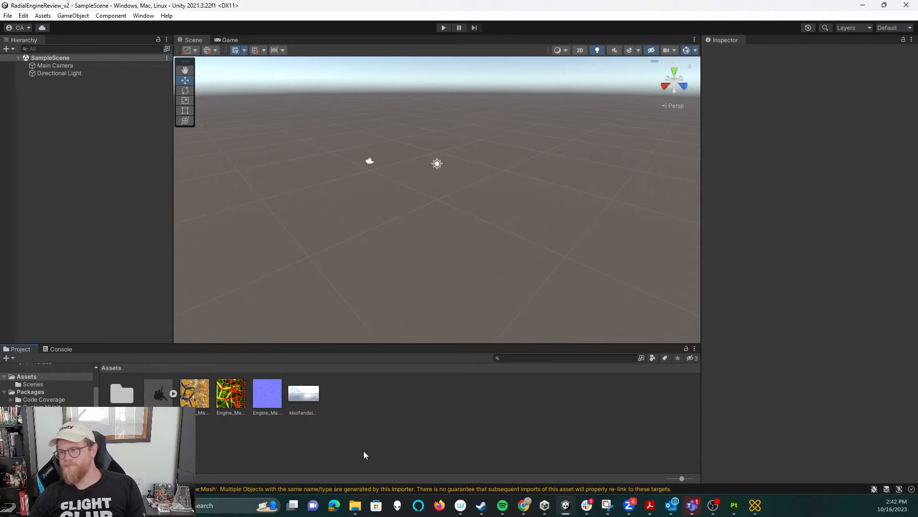
# Create a new material in Assets with the default name and look over the shaders available for it.
pyautogui.rightClick(354, 407)
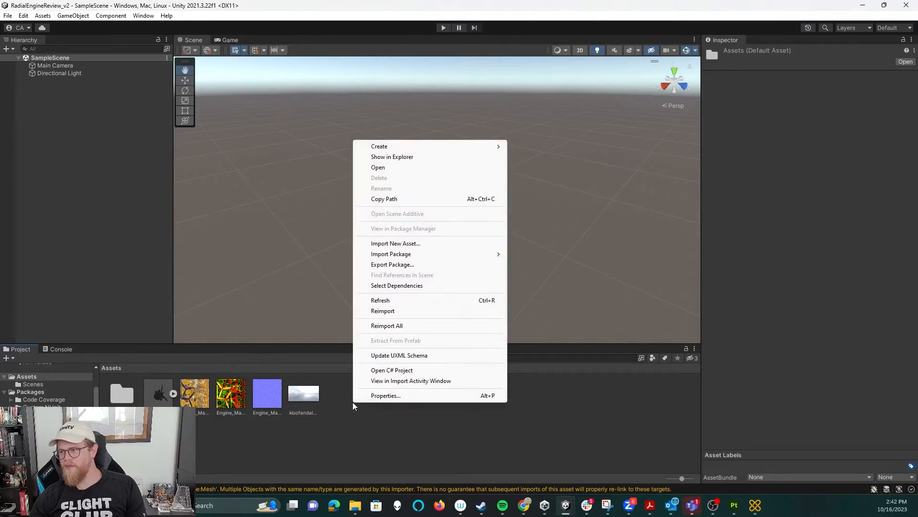
pyautogui.moveTo(432, 147)
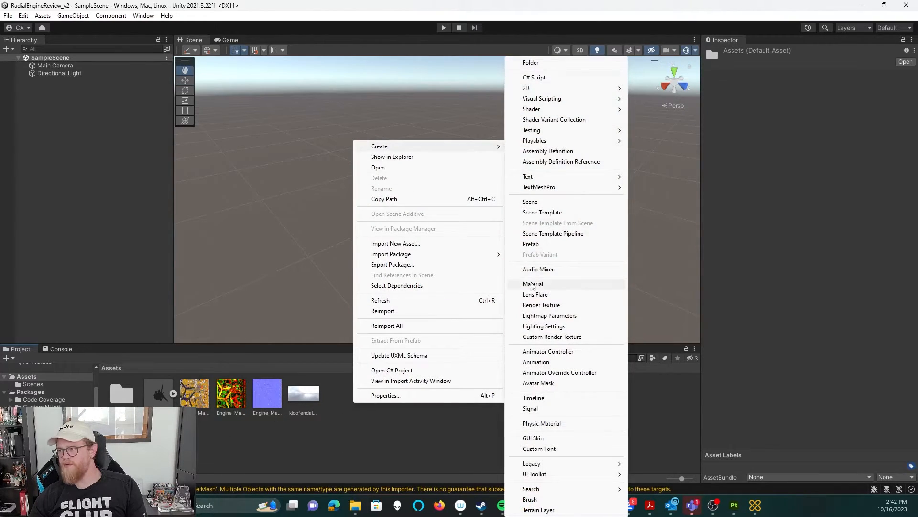
pyautogui.click(533, 284)
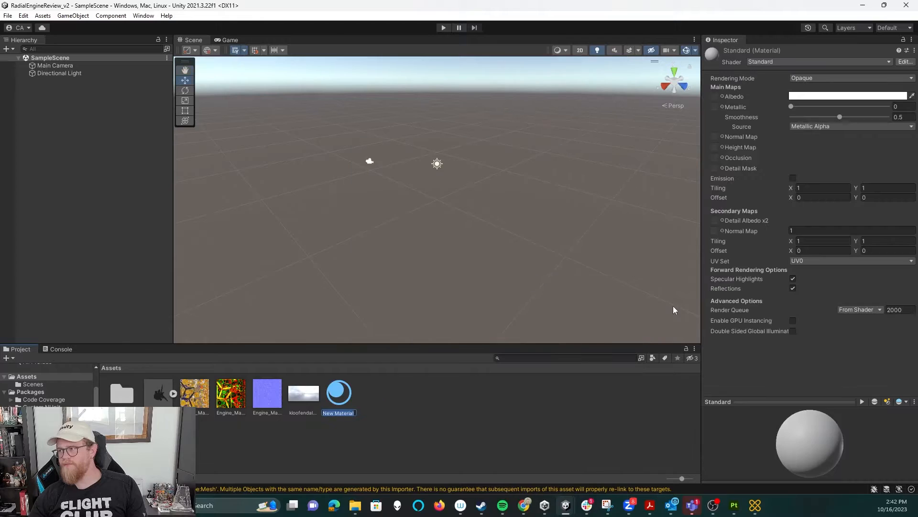
pyautogui.click(837, 62)
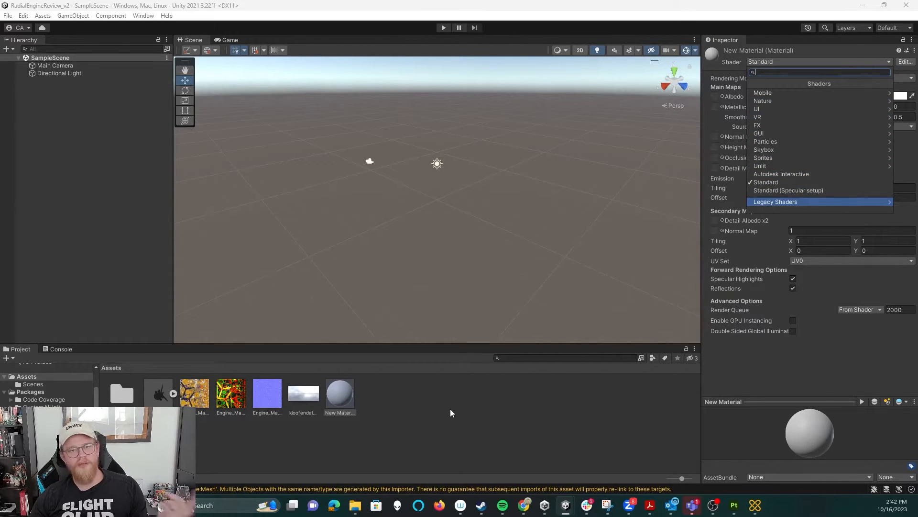
pyautogui.click(449, 427)
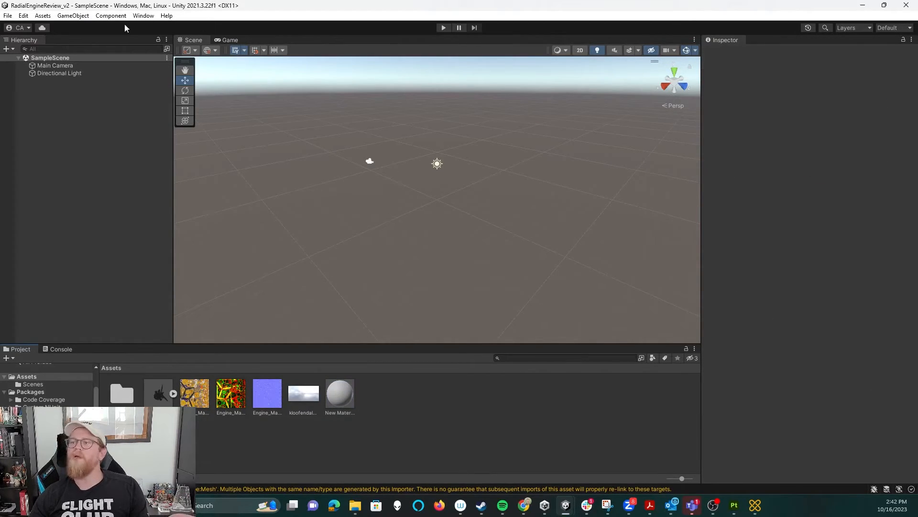
# Find the High Definition RP package in the Unity Registry by searching "high", install it and close the Package Manager.
pyautogui.click(139, 16)
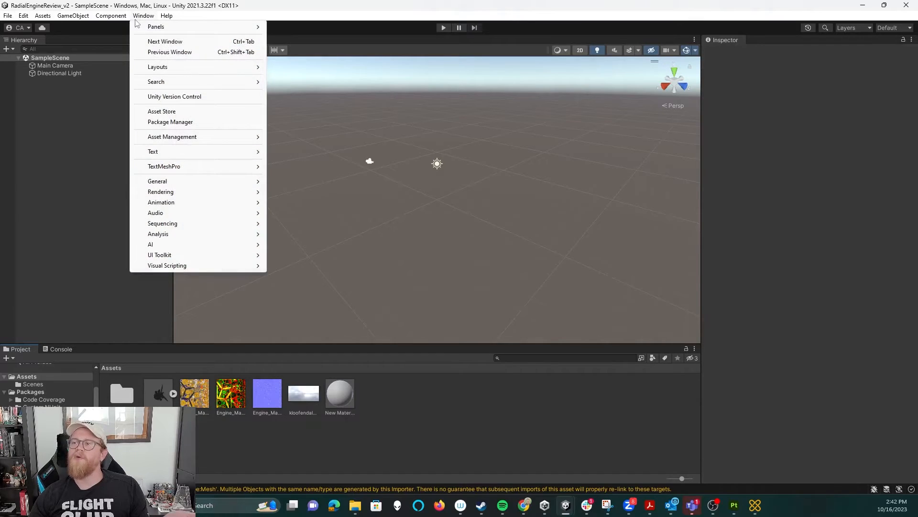
pyautogui.click(171, 122)
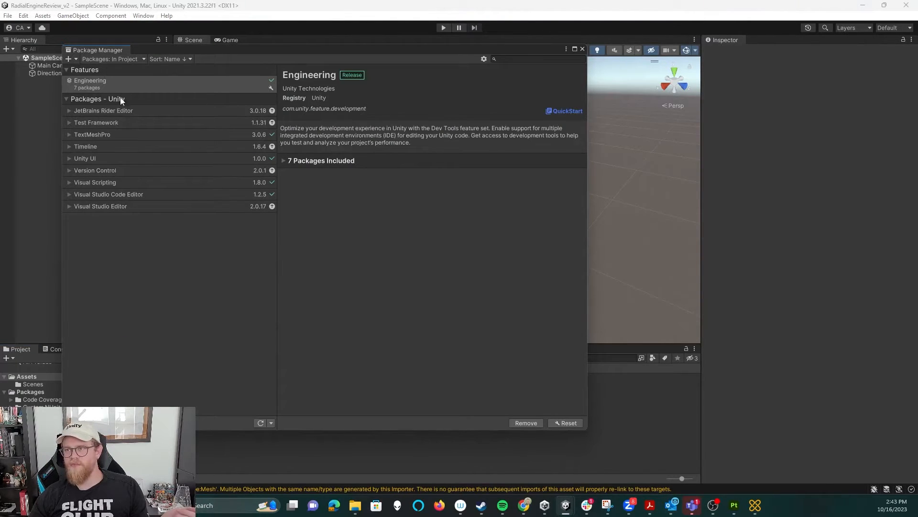
pyautogui.click(133, 59)
pyautogui.click(102, 67)
pyautogui.write('high')
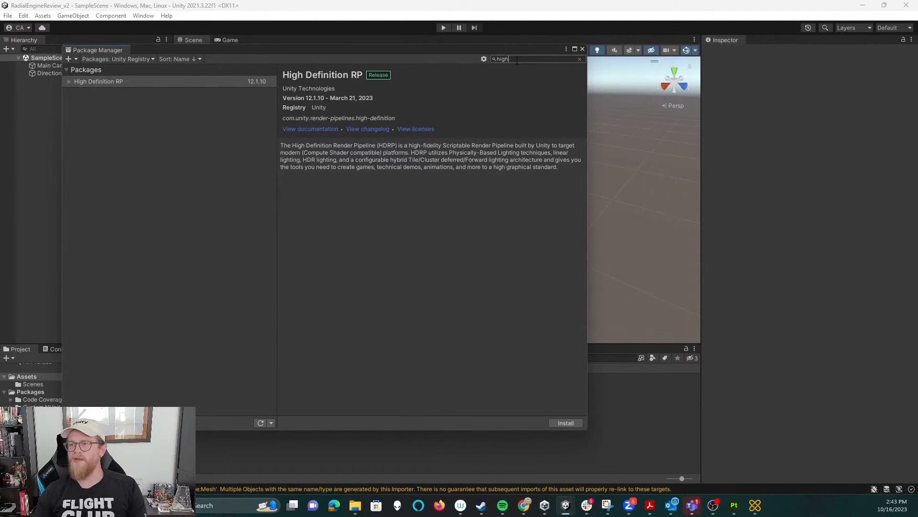
pyautogui.click(565, 423)
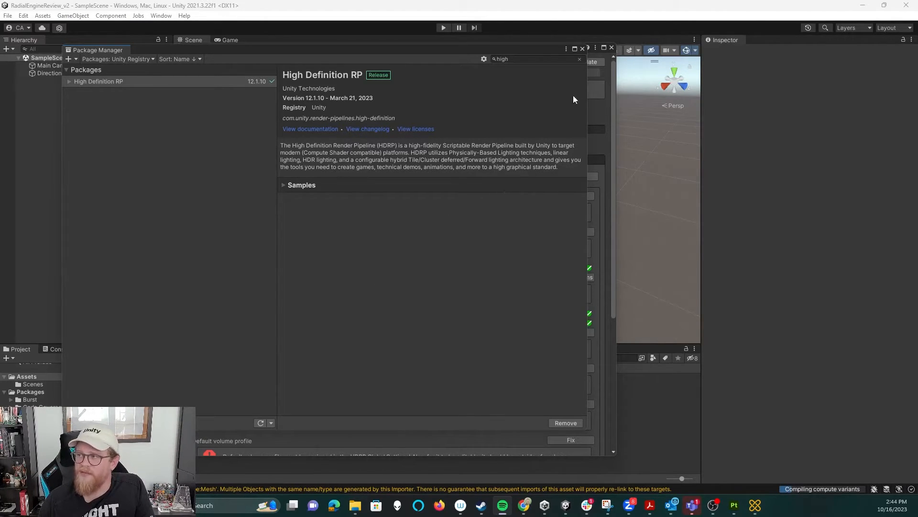
pyautogui.click(581, 48)
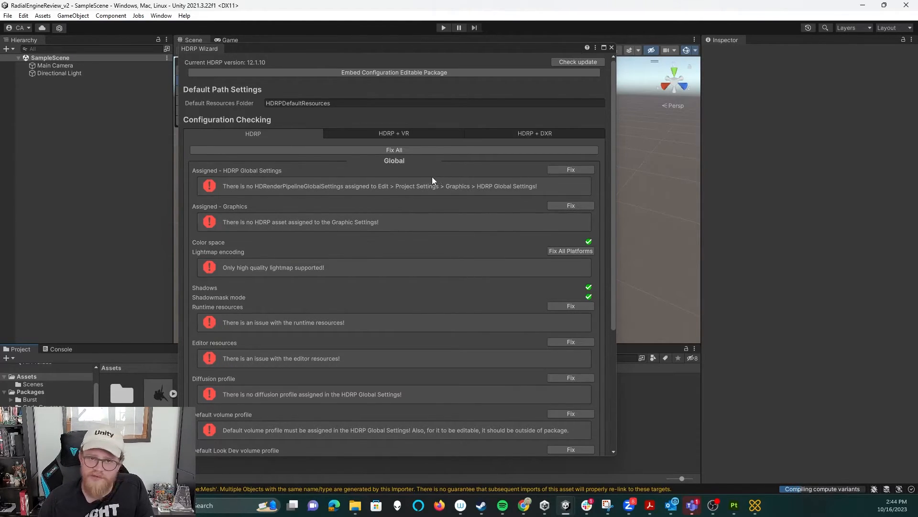
# Fix all HDRP and HDRP + DXR configuration issues, creating a fresh HDRenderPipelineAsset and restarting the editor.
pyautogui.click(389, 151)
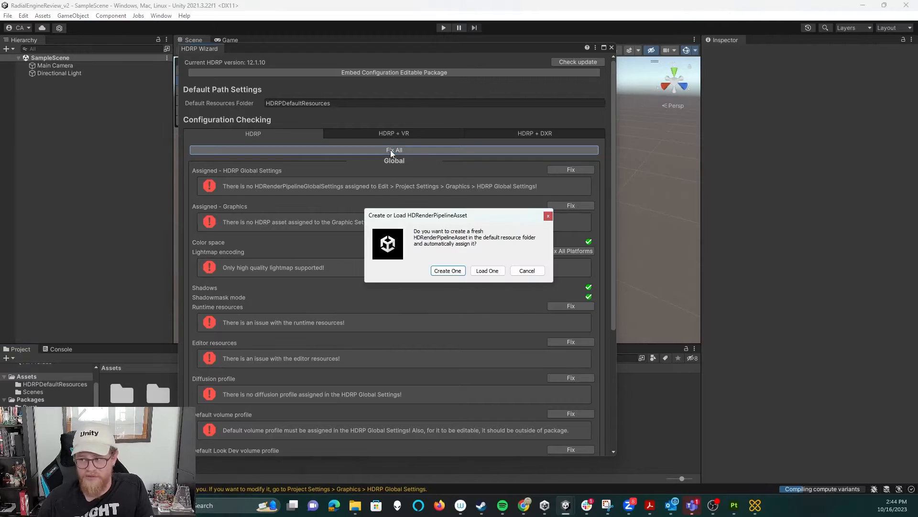
pyautogui.click(447, 271)
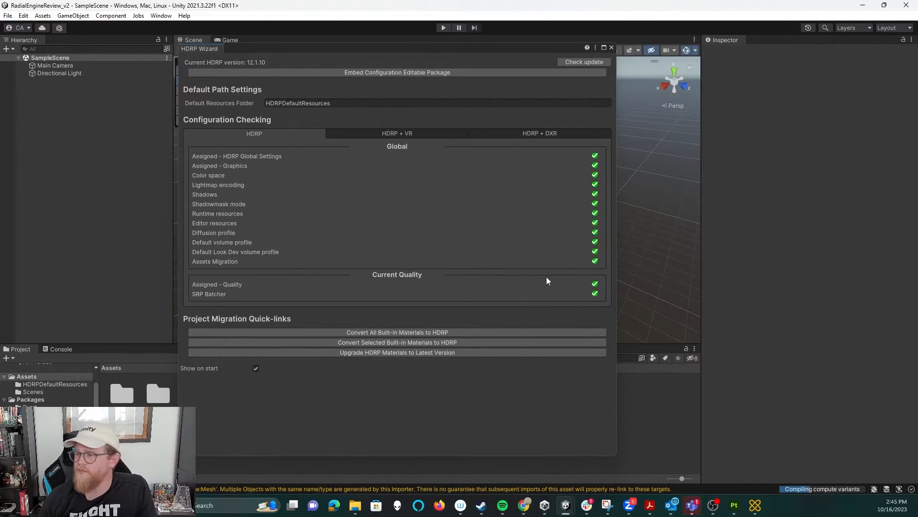
pyautogui.click(545, 131)
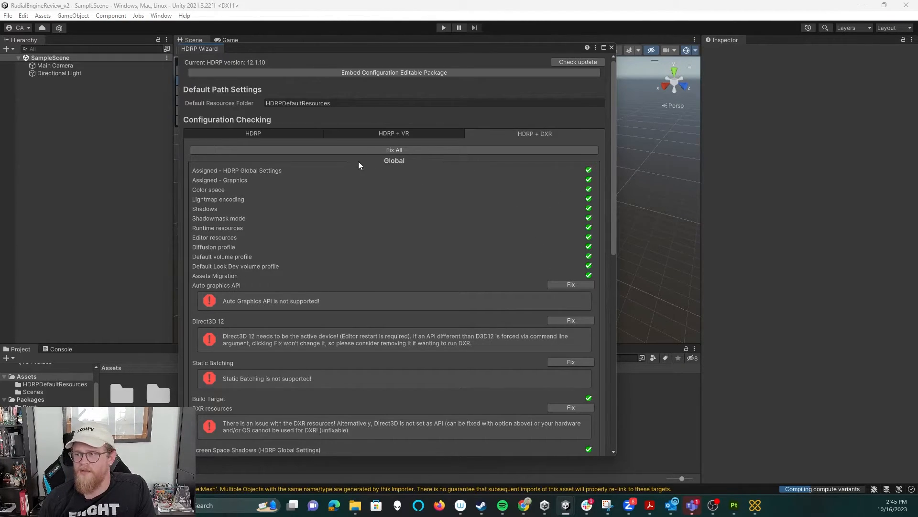
pyautogui.click(379, 151)
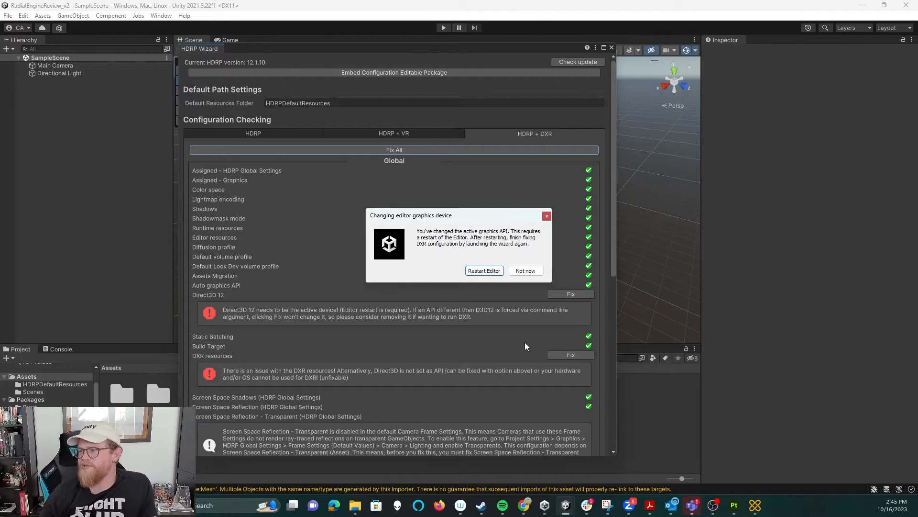
pyautogui.click(485, 270)
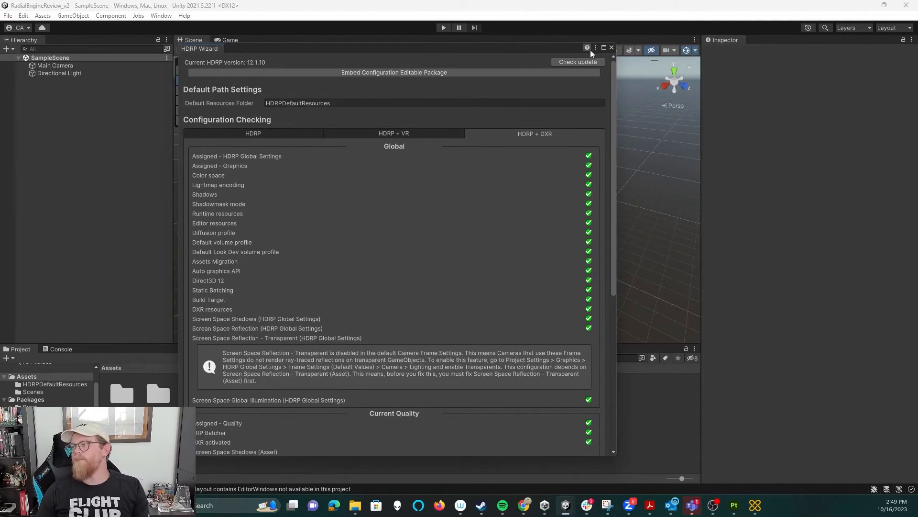
# Review the remaining DXR warnings, move the HDRP Wizard aside and open the HDRenderPipelineAsset quality settings in a maximized Project Settings window.
pyautogui.scroll(-7, 536, 191)
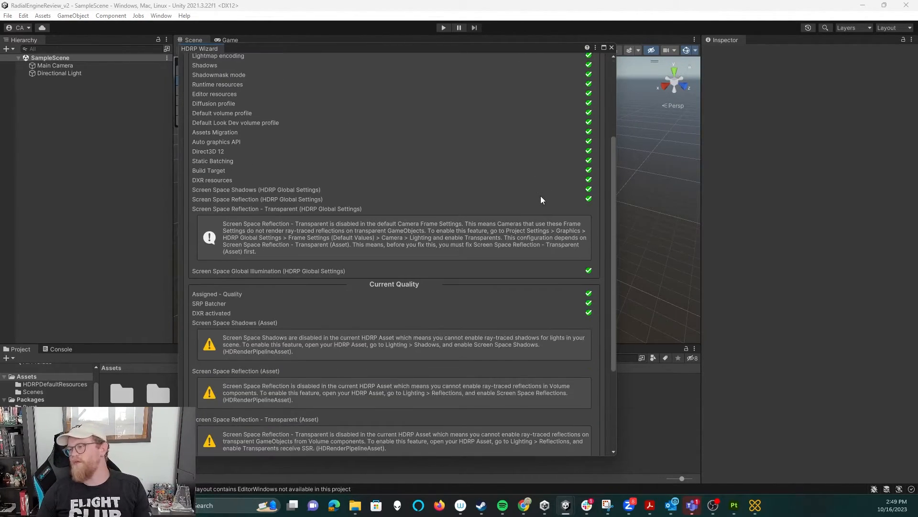
pyautogui.scroll(-2, 530, 222)
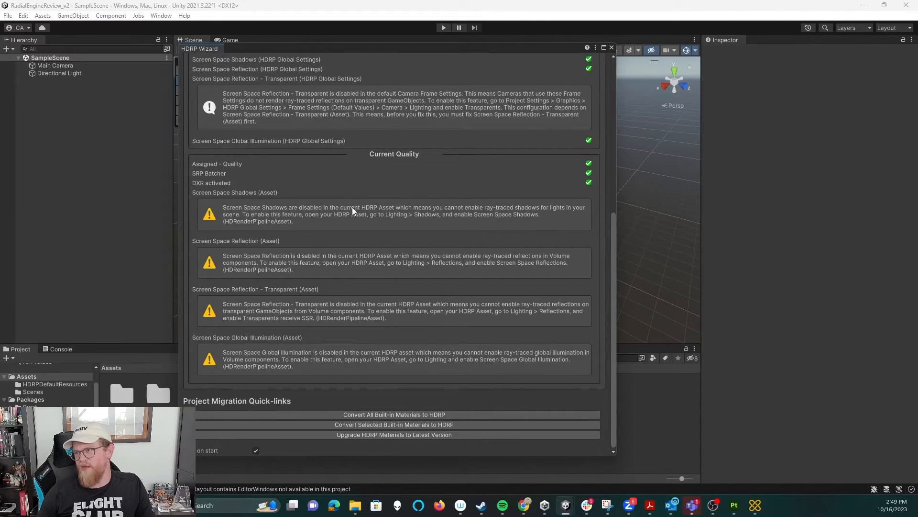
pyautogui.moveTo(506, 48); pyautogui.dragTo(729, 58)
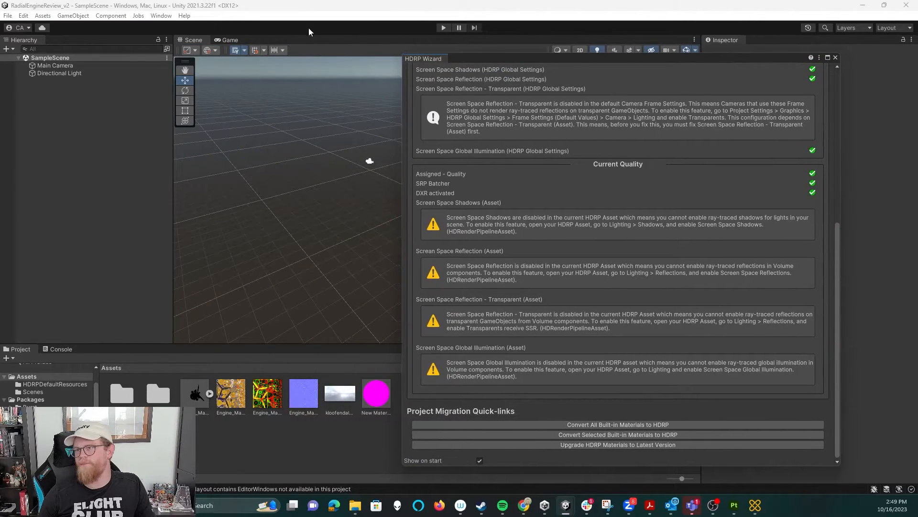
pyautogui.click(24, 16)
pyautogui.click(53, 329)
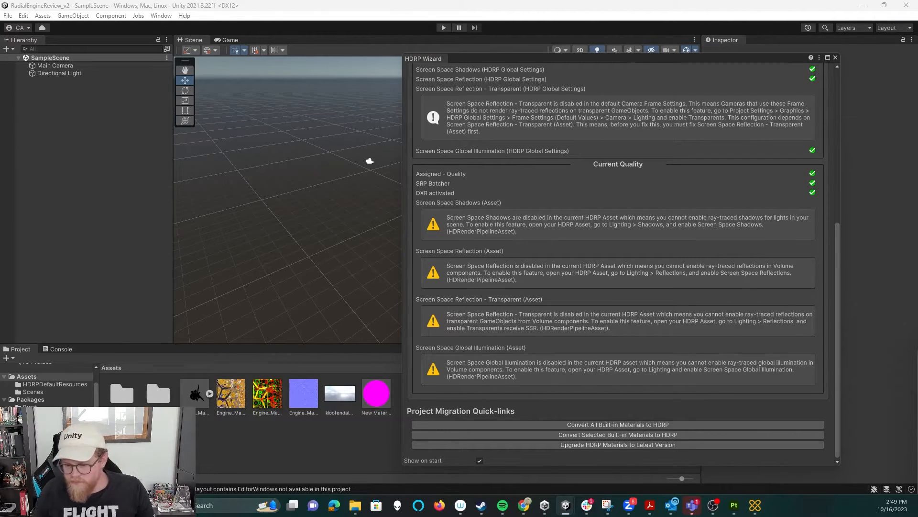
pyautogui.moveTo(917, 306); pyautogui.dragTo(128, 61)
pyautogui.click(76, 181)
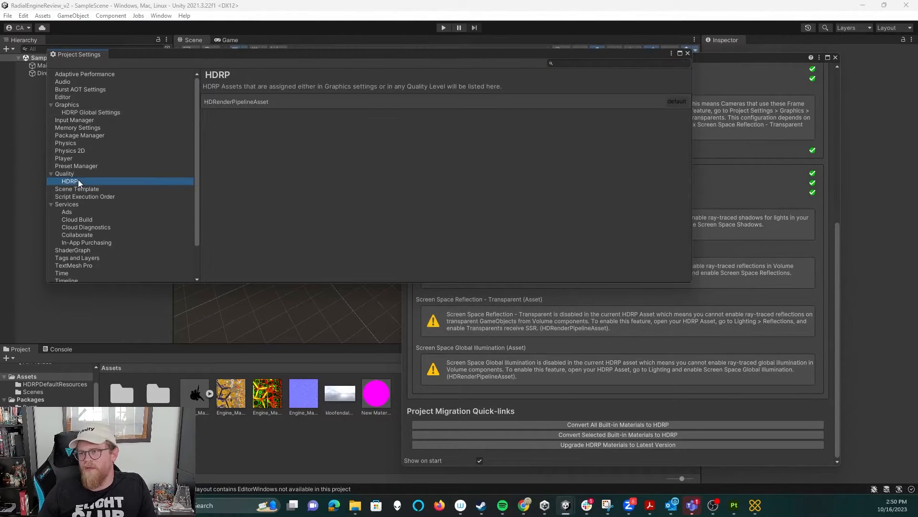
pyautogui.click(653, 102)
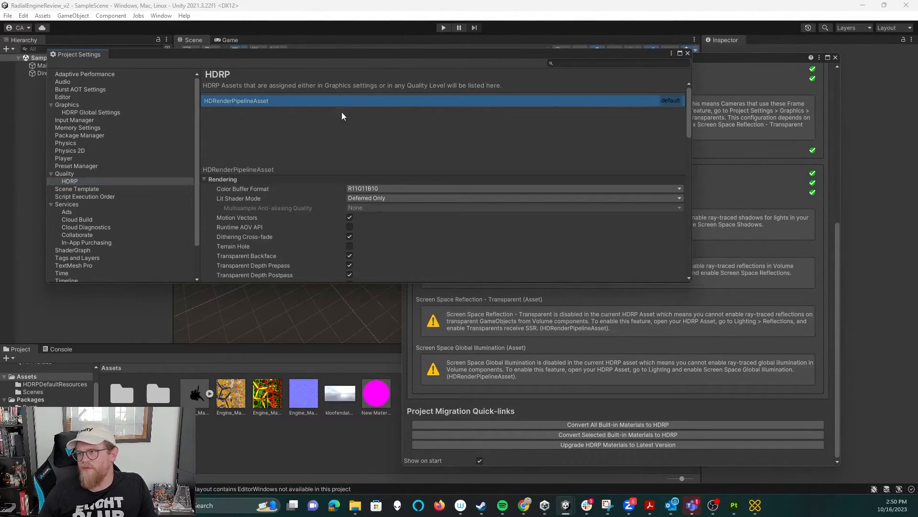
pyautogui.scroll(-2, 414, 171)
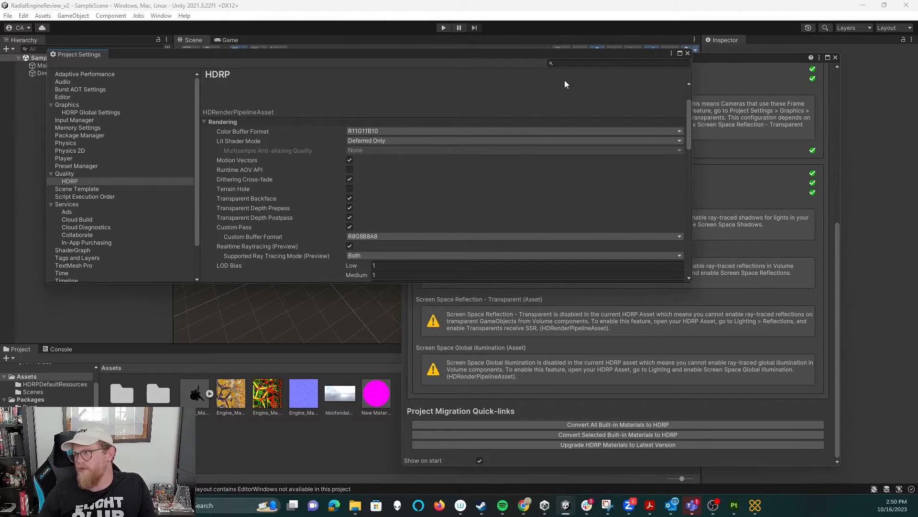
pyautogui.moveTo(519, 57)
pyautogui.mouseDown()
pyautogui.moveTo(566, 328)
pyautogui.moveTo(538, 311)
pyautogui.moveTo(549, 386)
pyautogui.moveTo(498, 88)
pyautogui.moveTo(515, 48)
pyautogui.mouseUp()
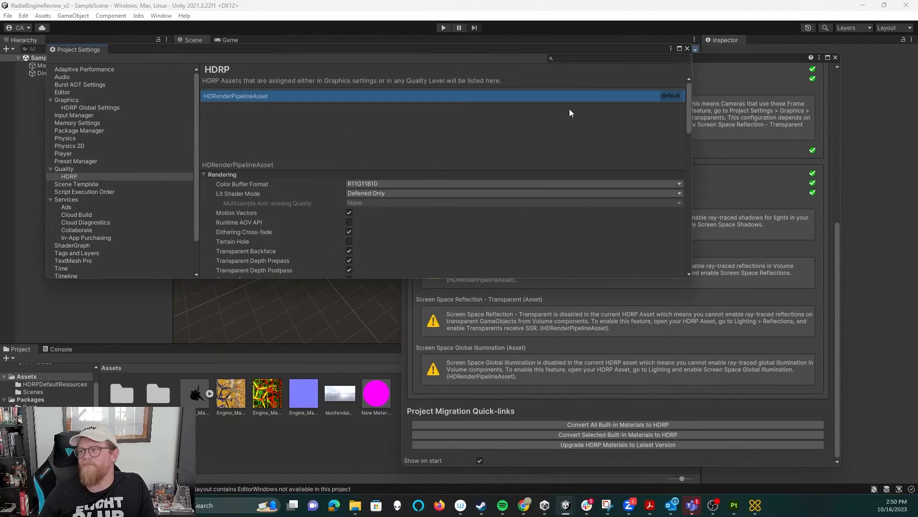
pyautogui.click(679, 49)
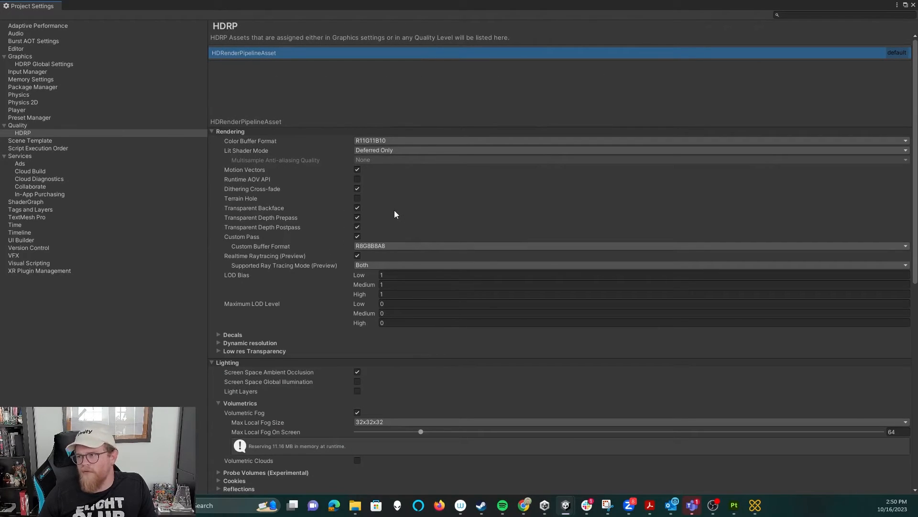
# Enable Screen Space Global Illumination in the HDRP asset's Lighting settings and try enabling Screen Space Shadows.
pyautogui.scroll(-3, 281, 239)
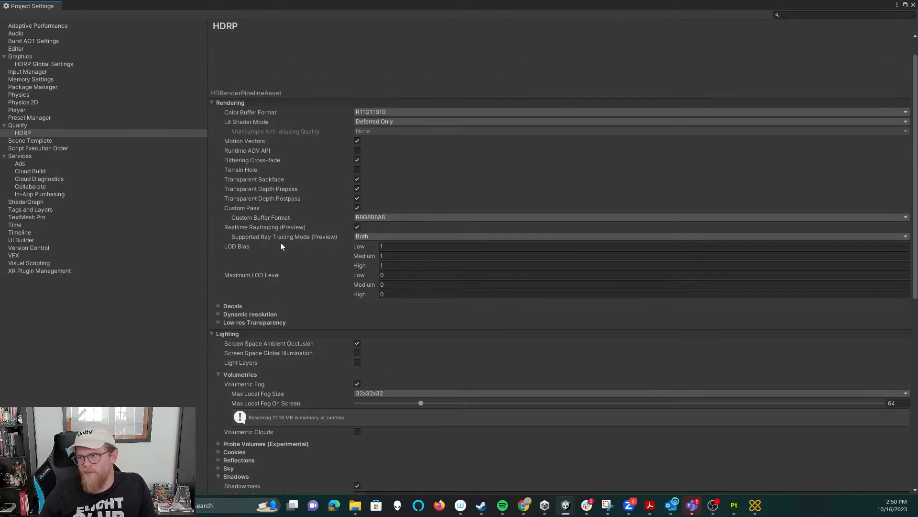
pyautogui.click(355, 353)
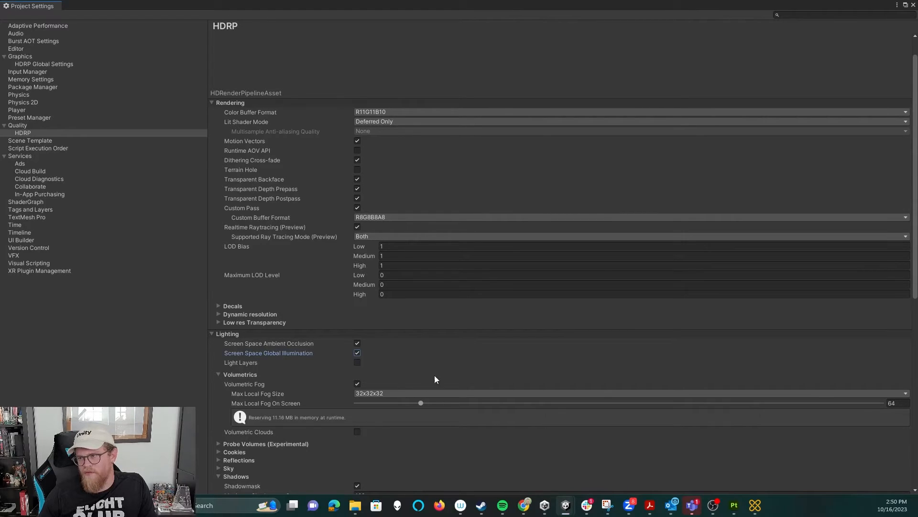
pyautogui.scroll(-4, 449, 331)
pyautogui.scroll(-1, 450, 331)
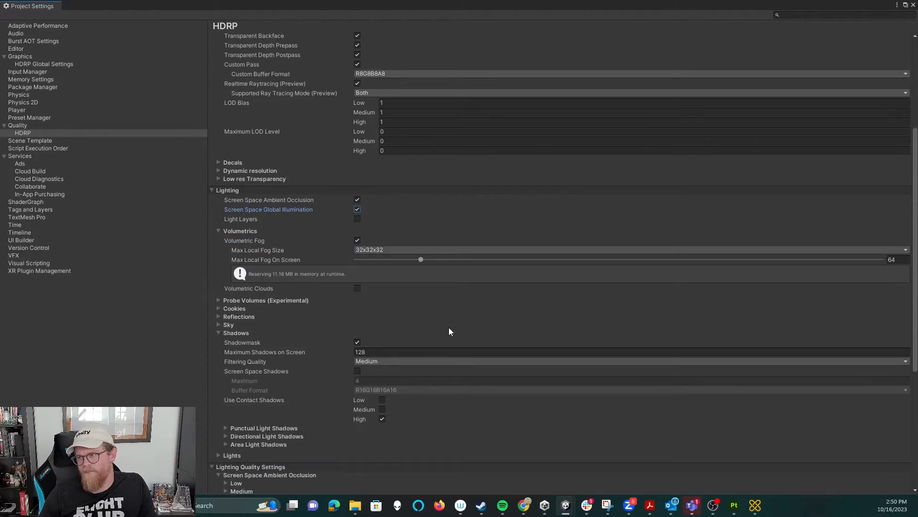
pyautogui.click(358, 372)
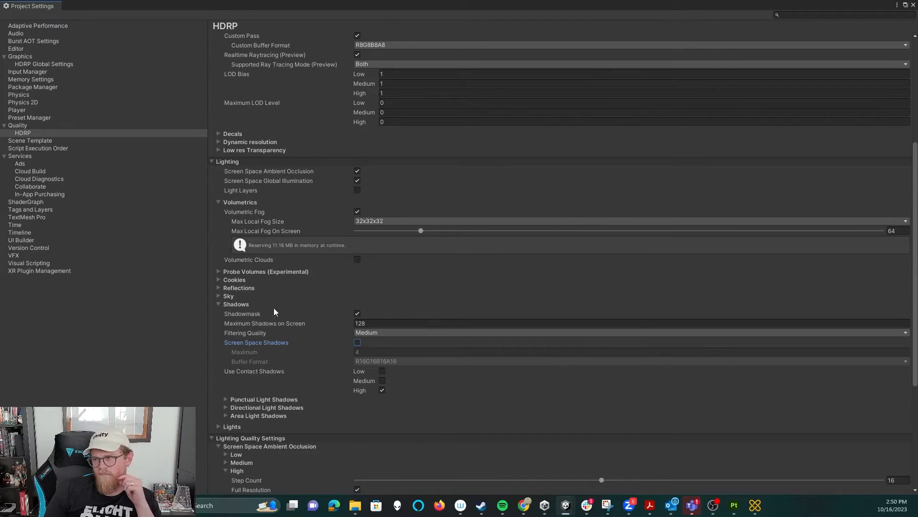
# Enable Screen Space Reflection and its Transparent option in the HDRP asset's Reflections settings and close Project Settings.
pyautogui.click(218, 289)
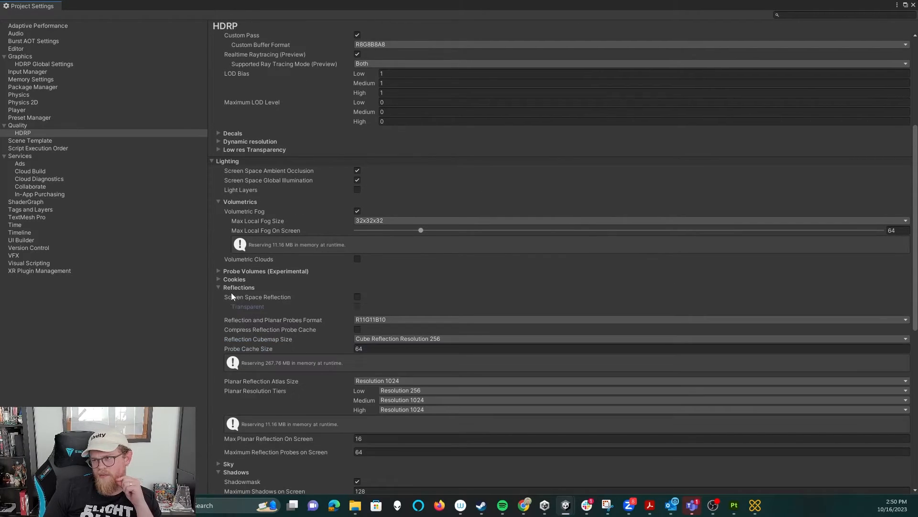
pyautogui.click(357, 297)
pyautogui.click(357, 306)
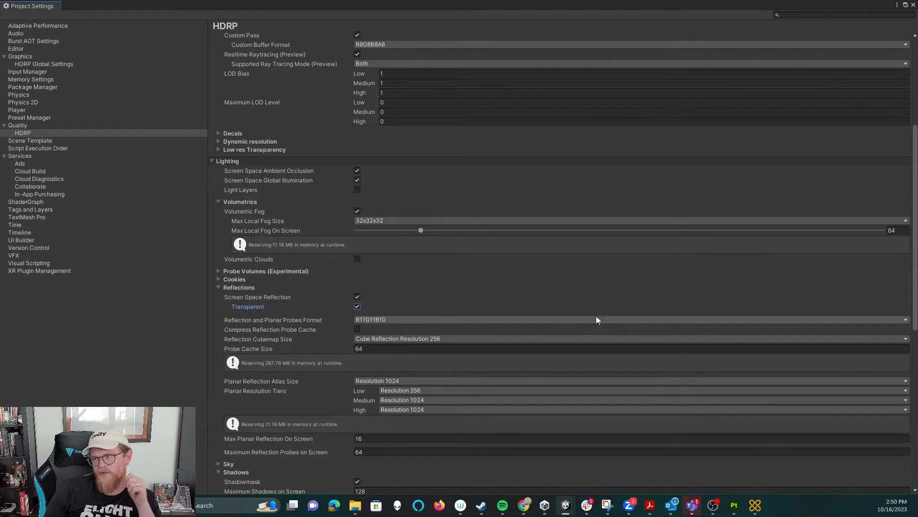
pyautogui.click(913, 5)
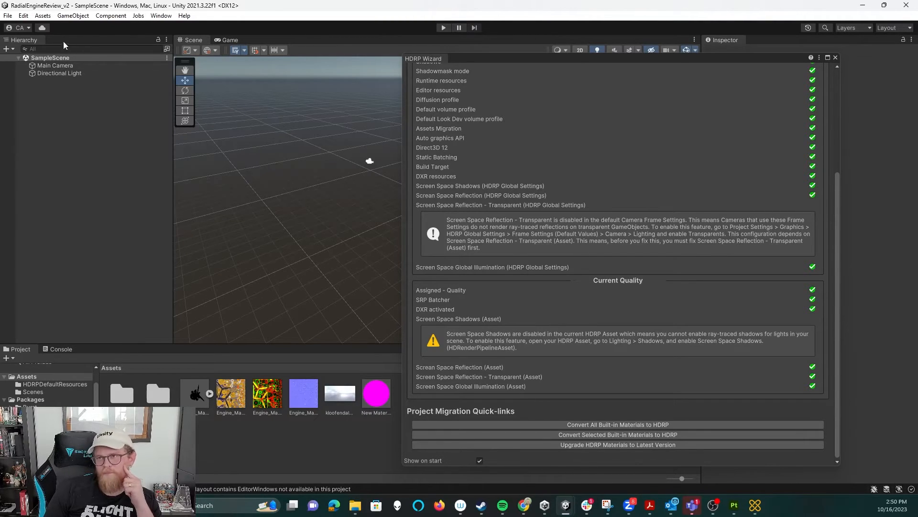
# Enable Screen Space Shadows in the HDRP asset's Shadows settings and close Project Settings and the HDRP Wizard.
pyautogui.click(24, 17)
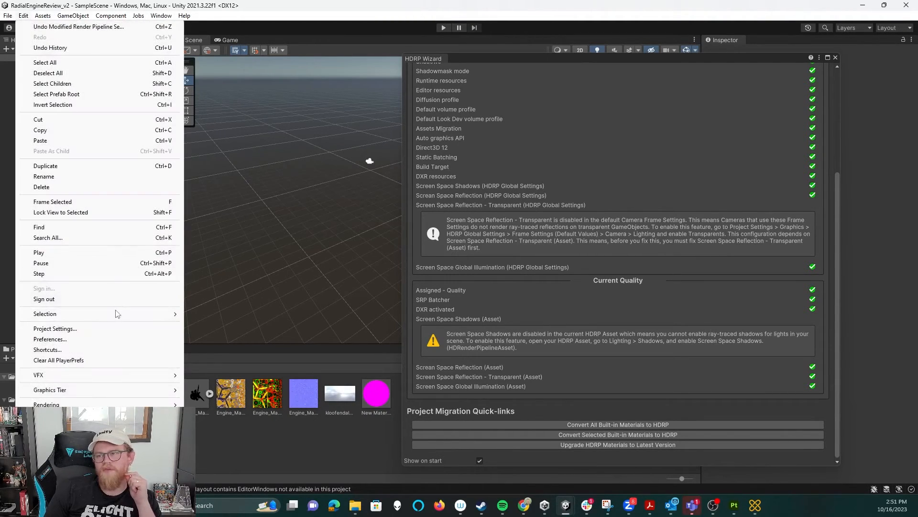
pyautogui.click(108, 329)
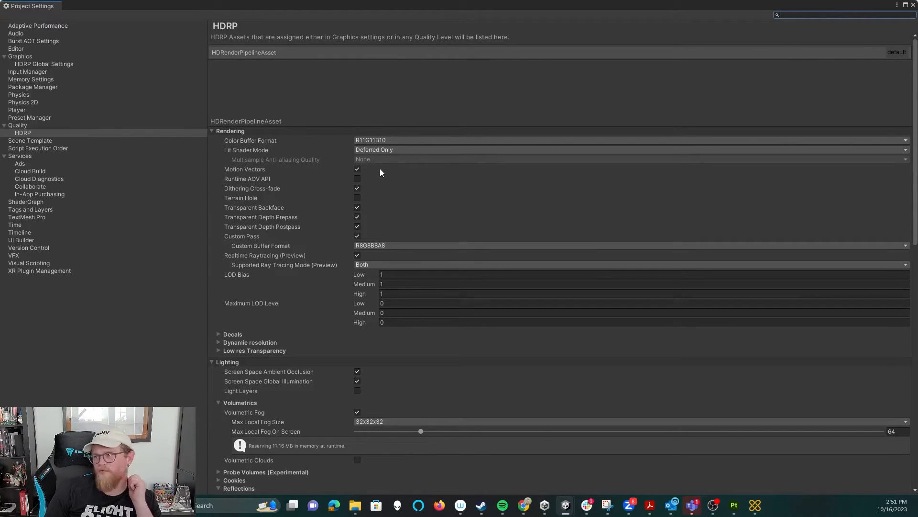
pyautogui.scroll(-6, 300, 335)
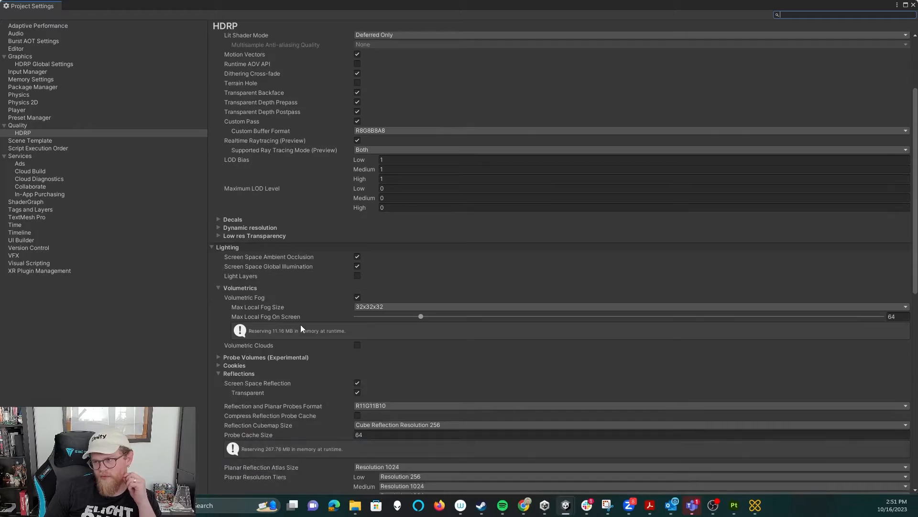
pyautogui.scroll(-2, 295, 323)
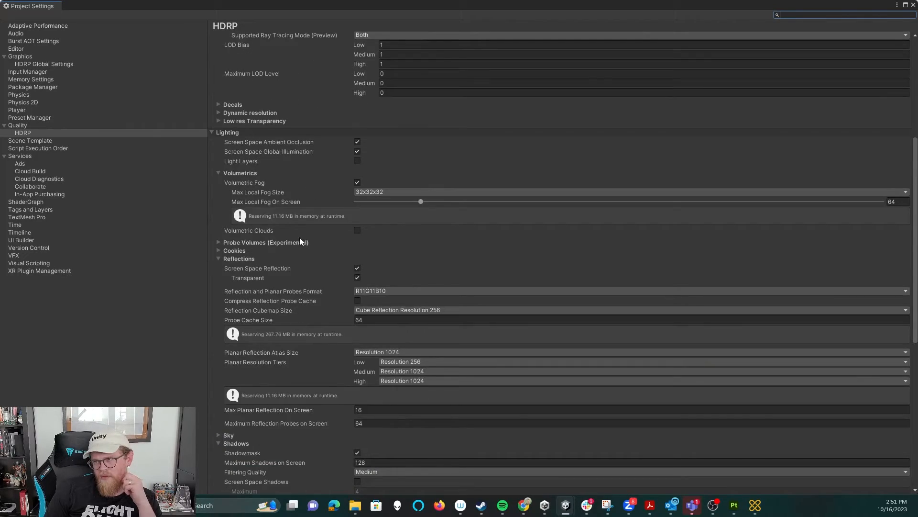
pyautogui.scroll(-3, 308, 309)
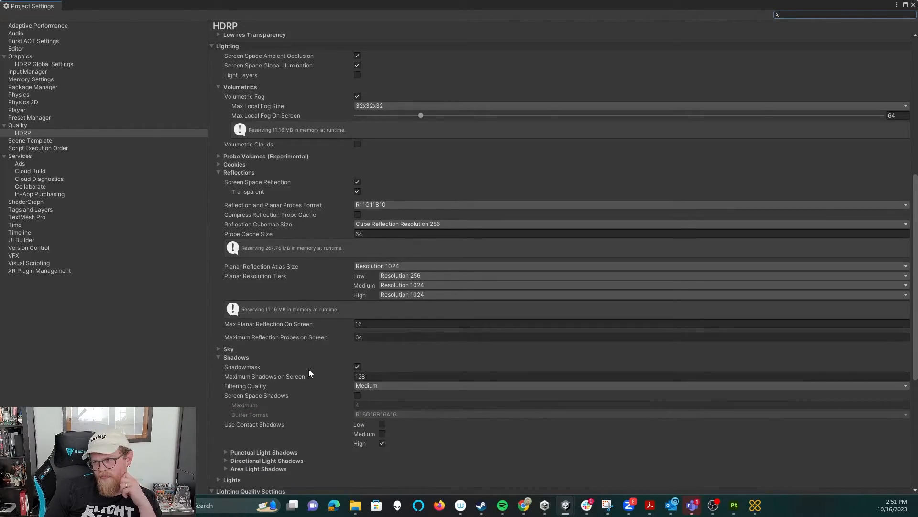
pyautogui.click(357, 395)
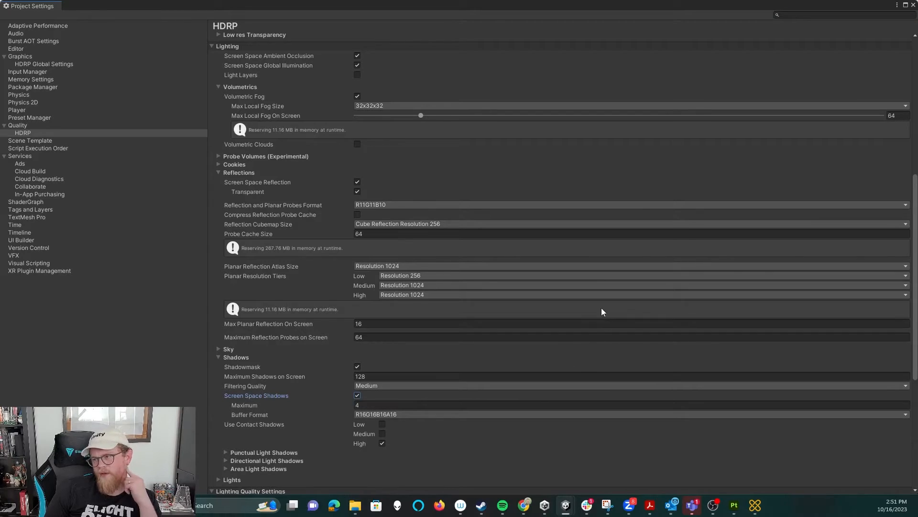
pyautogui.click(913, 5)
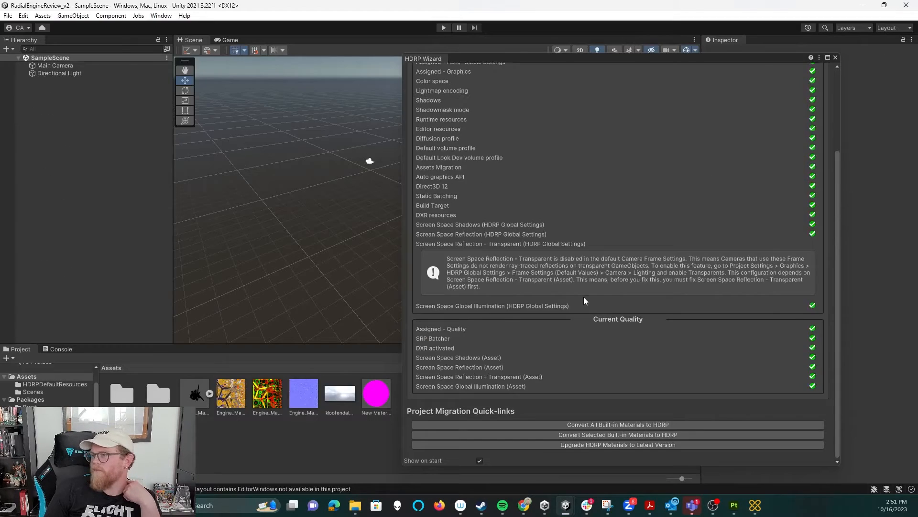
pyautogui.scroll(3, 689, 324)
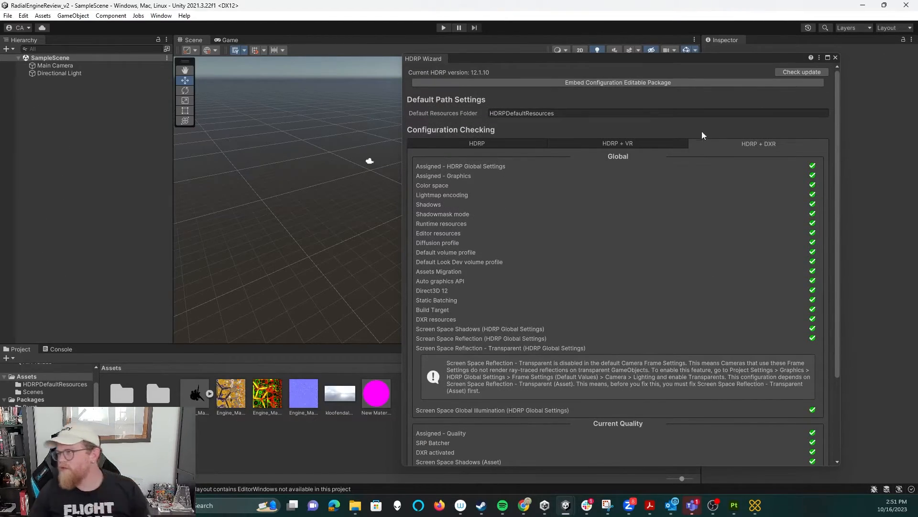
pyautogui.click(836, 56)
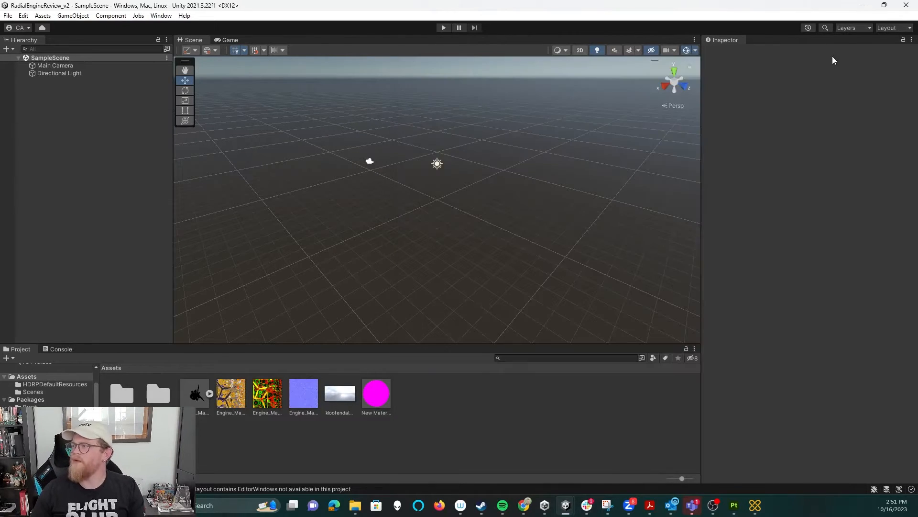
# Add the Engine_Main_v1 model to SampleScene and open HDRP Global Settings in the project settings.
pyautogui.moveTo(194, 389); pyautogui.dragTo(93, 152)
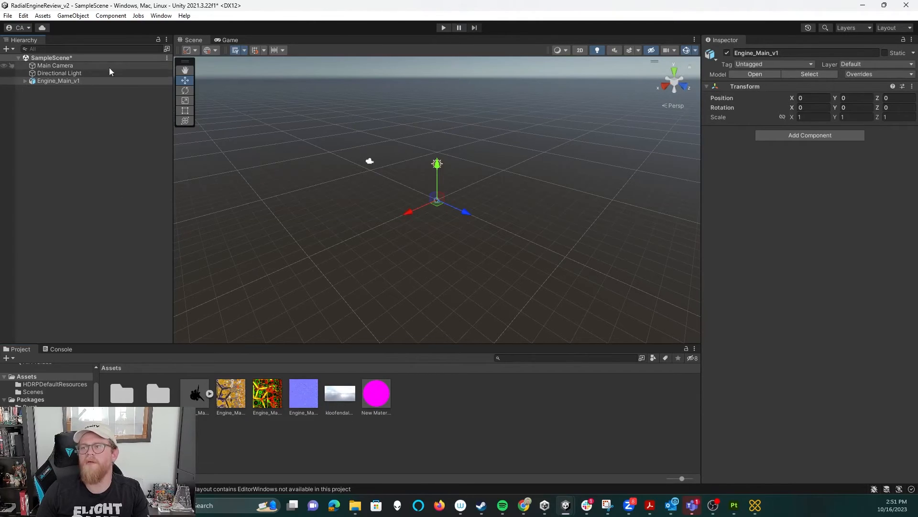
pyautogui.click(23, 15)
pyautogui.click(92, 331)
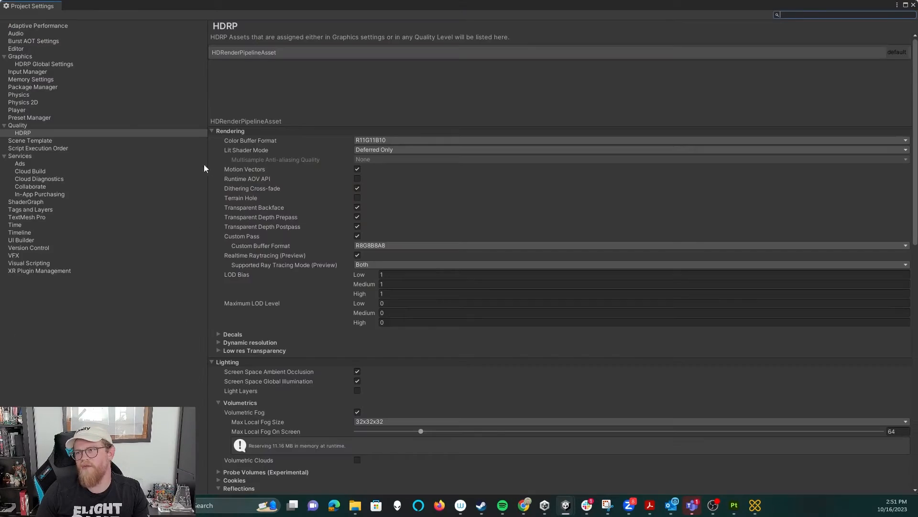
pyautogui.click(58, 64)
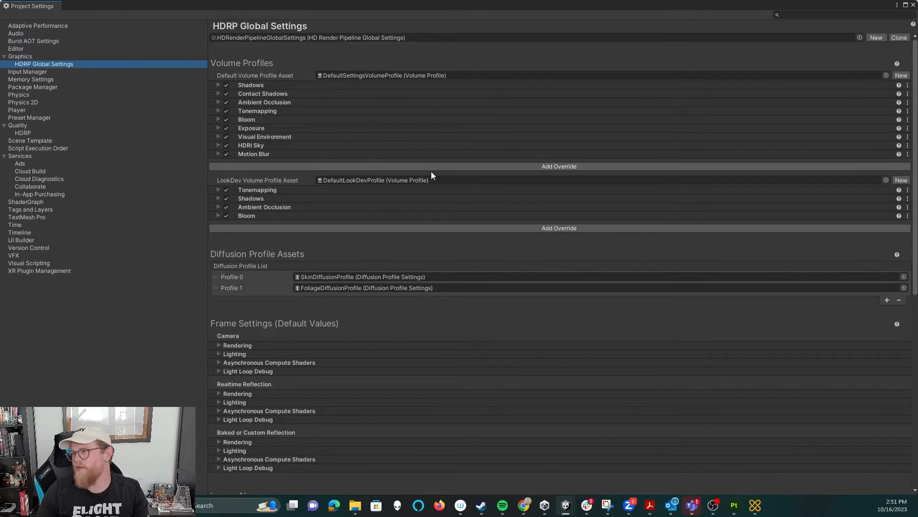
# Examine the Shadows and Tonemapping overrides in the default and LookDev volume profiles.
pyautogui.click(218, 85)
pyautogui.click(218, 85)
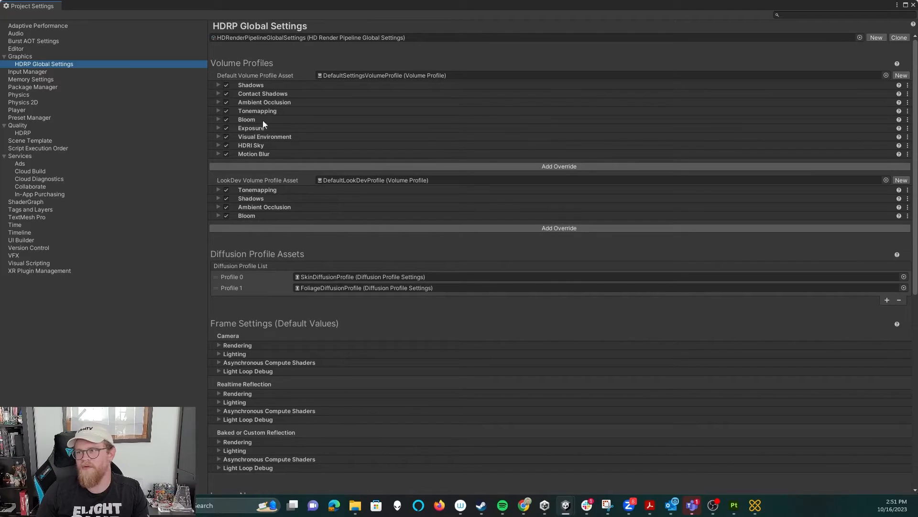
pyautogui.click(219, 111)
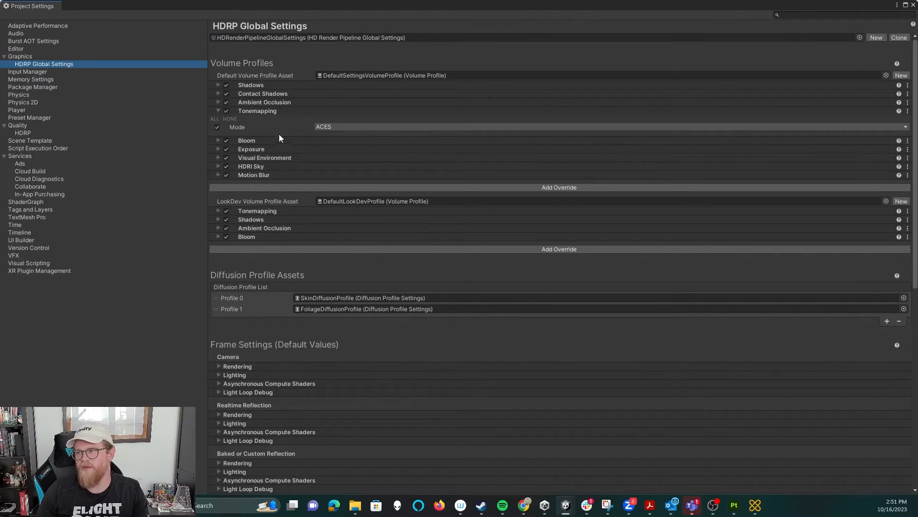
pyautogui.click(219, 111)
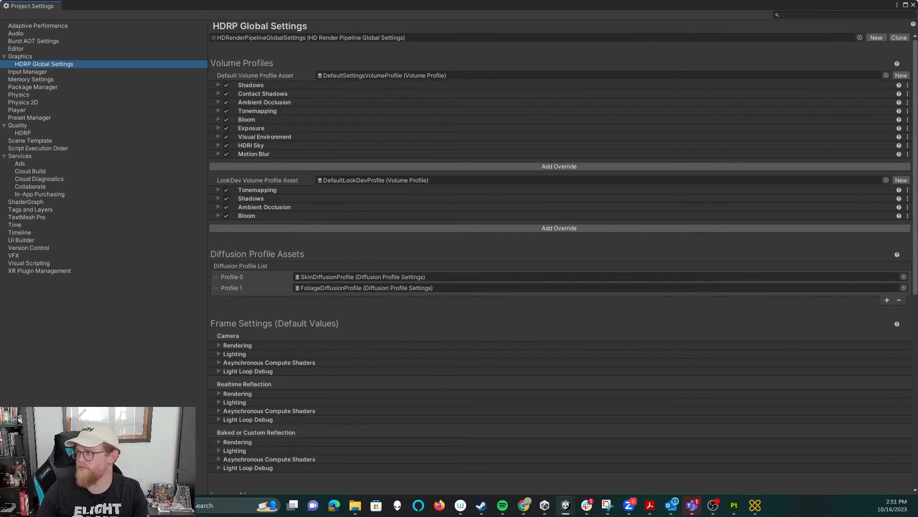
pyautogui.moveTo(856, 4); pyautogui.dragTo(735, 87)
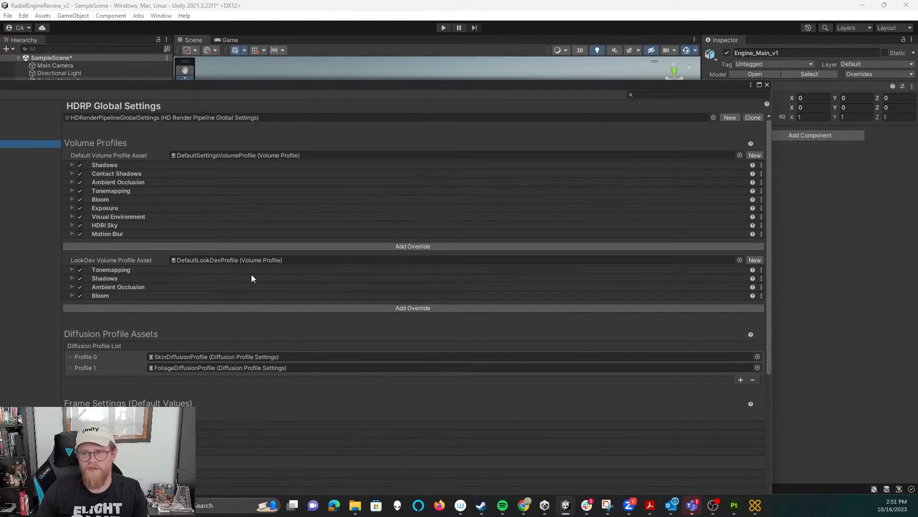
pyautogui.scroll(-2, 156, 272)
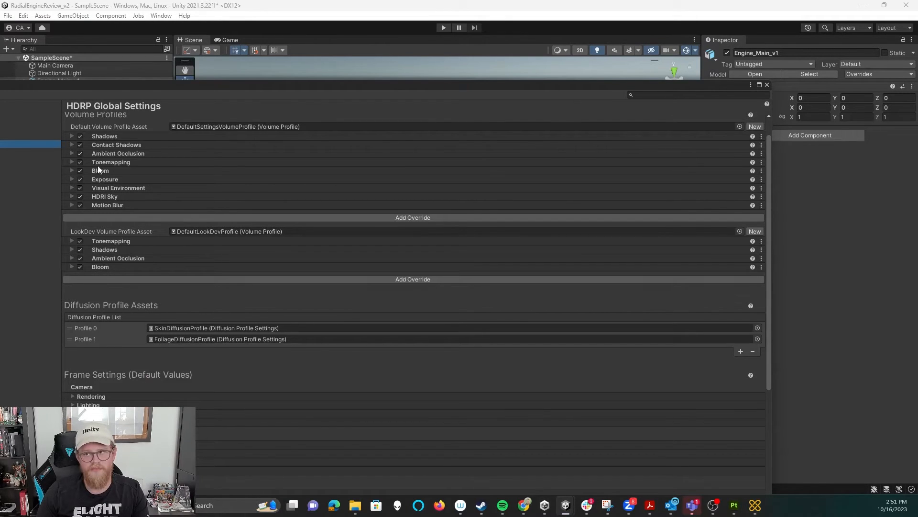
pyautogui.click(72, 137)
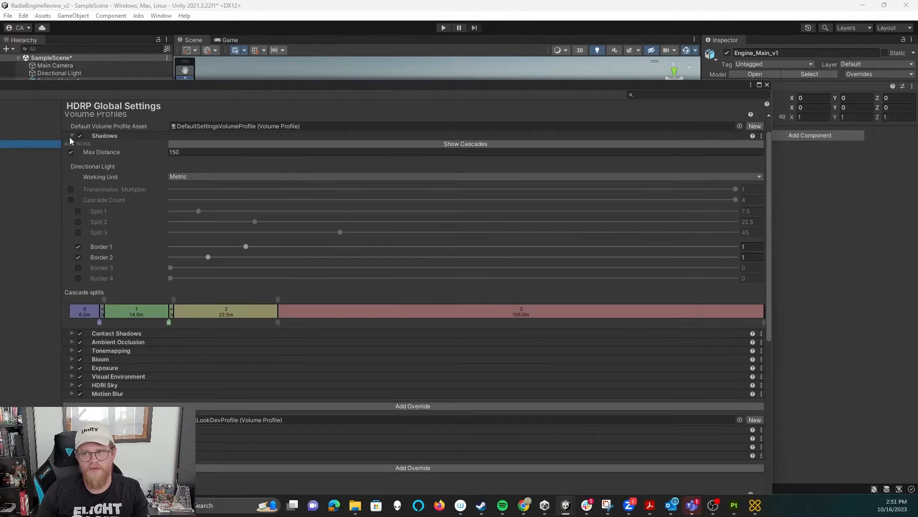
pyautogui.click(71, 136)
pyautogui.click(72, 250)
pyautogui.click(71, 250)
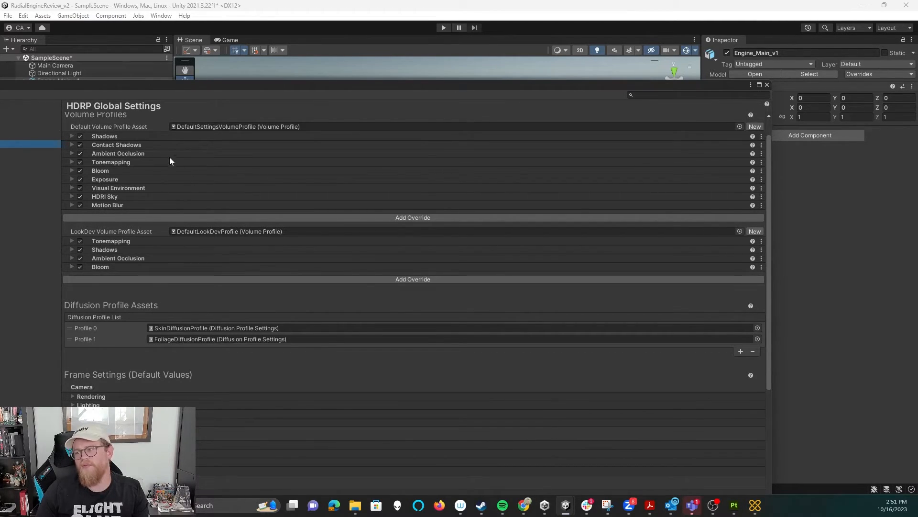
# Expand the default volume profile's Visual Environment and HDRI Sky overrides and reposition the Project Settings window.
pyautogui.click(73, 188)
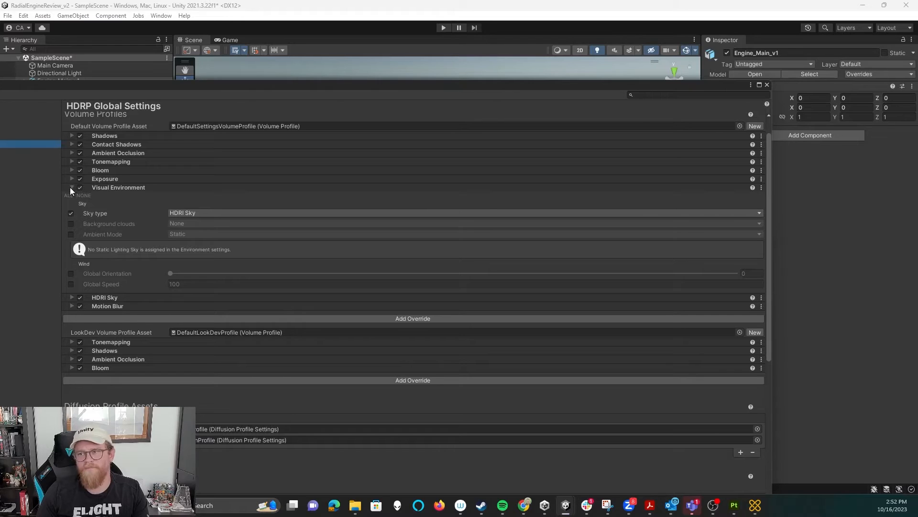
pyautogui.click(71, 297)
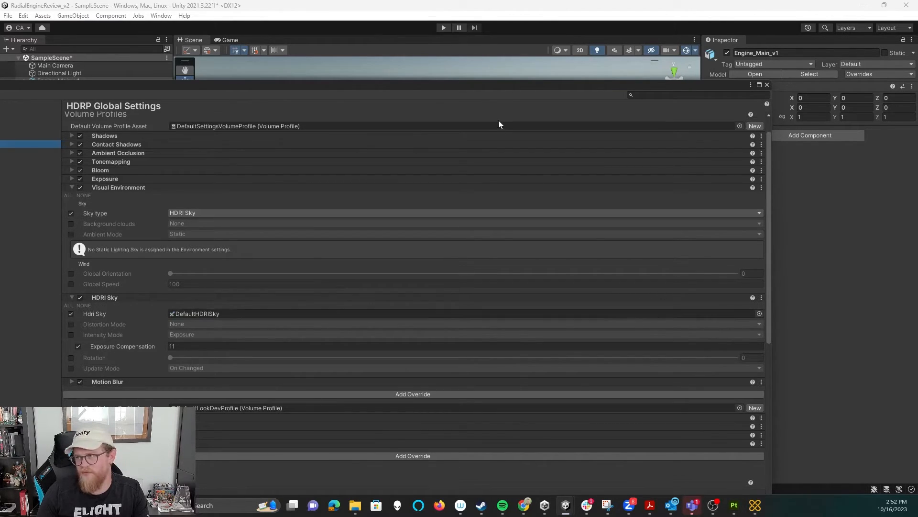
pyautogui.moveTo(489, 88); pyautogui.dragTo(569, 89)
pyautogui.moveTo(784, 113); pyautogui.dragTo(769, 83)
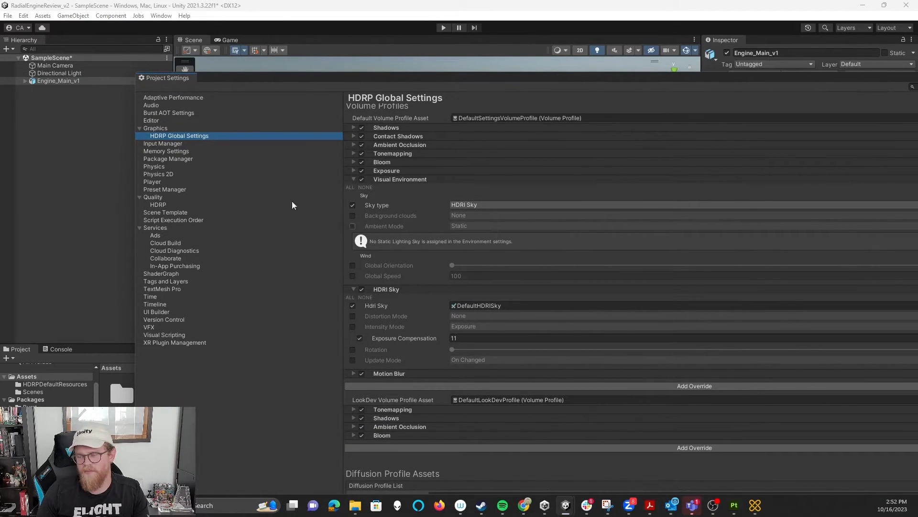
pyautogui.rightClick(53, 144)
pyautogui.moveTo(103, 361)
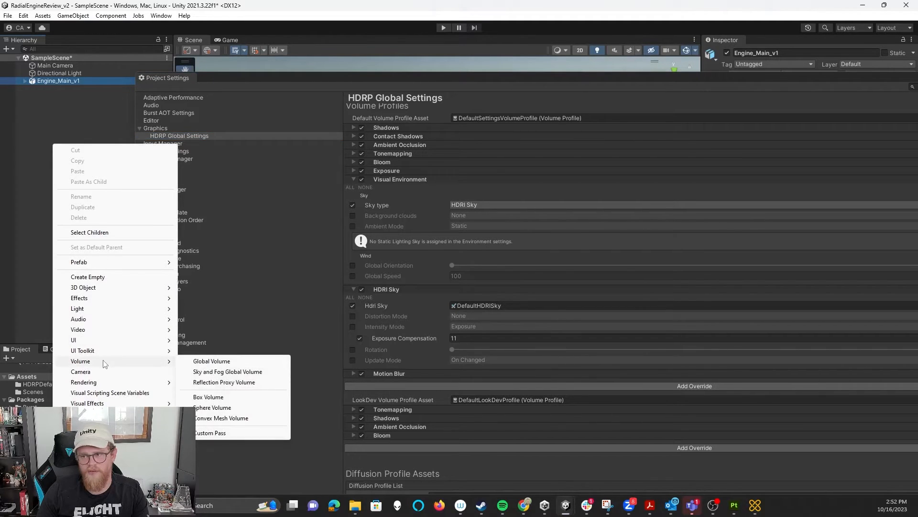
pyautogui.click(130, 412)
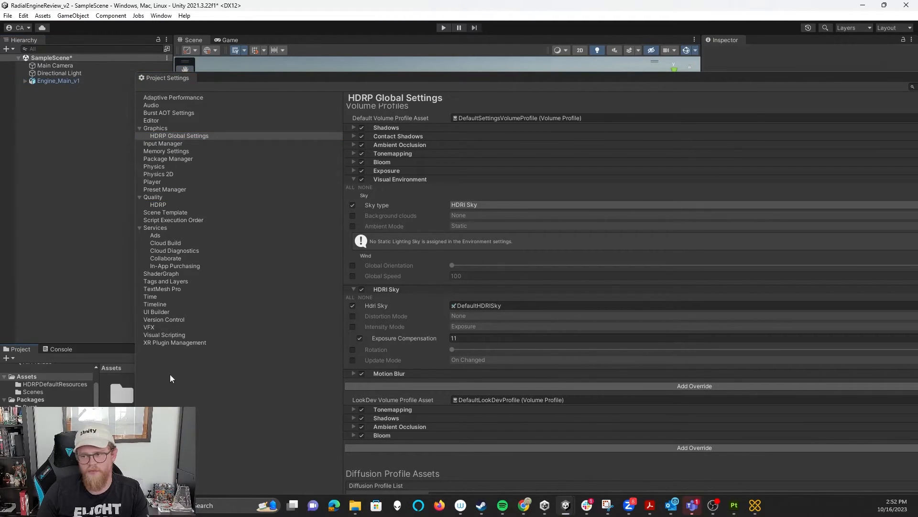
# Move Project Settings out of the way and change the kloofendal_overcast_puresky_8k texture's shape to Cube.
pyautogui.moveTo(564, 82); pyautogui.dragTo(0, 58)
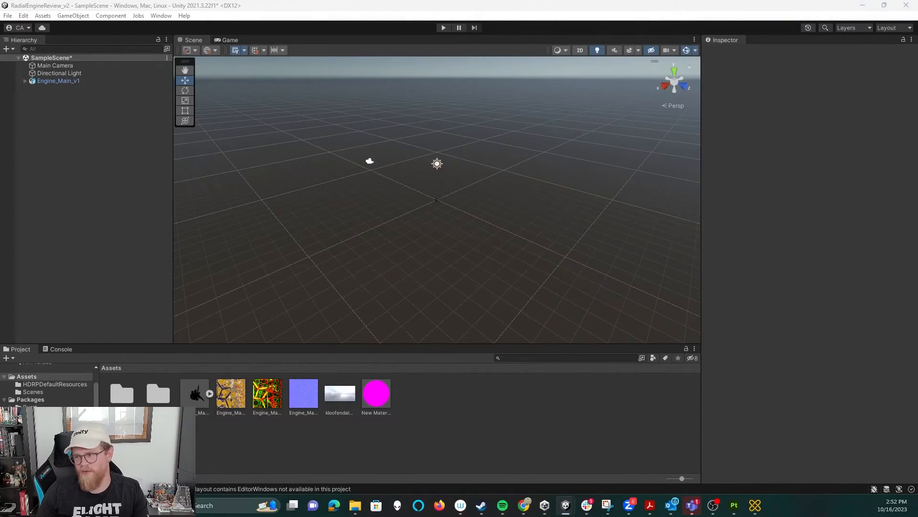
pyautogui.click(350, 395)
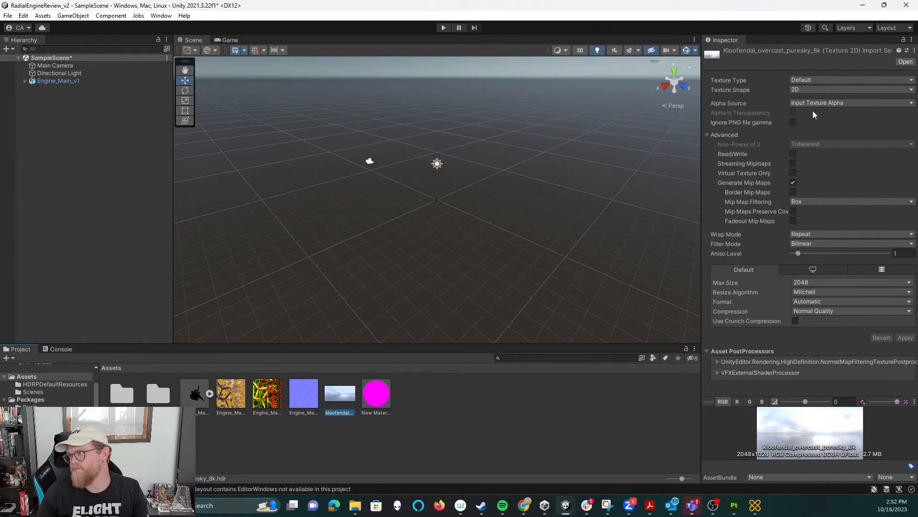
pyautogui.click(833, 92)
pyautogui.click(835, 111)
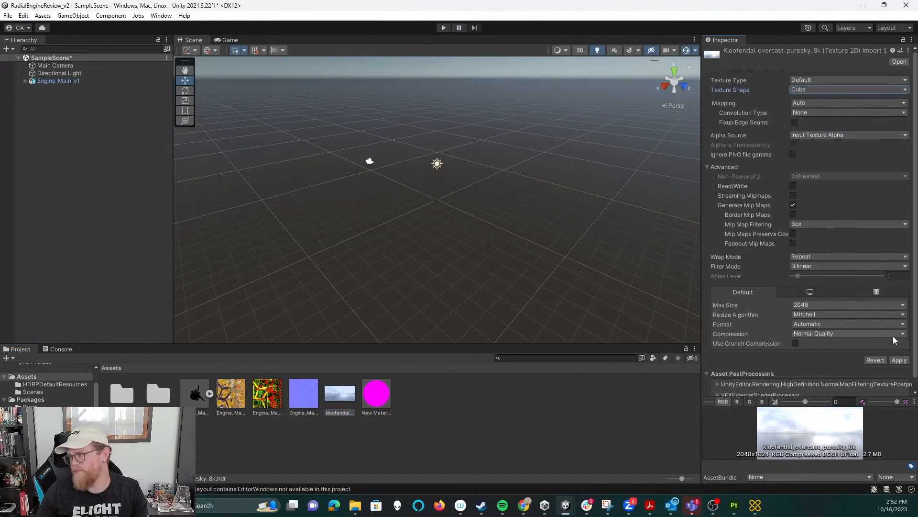
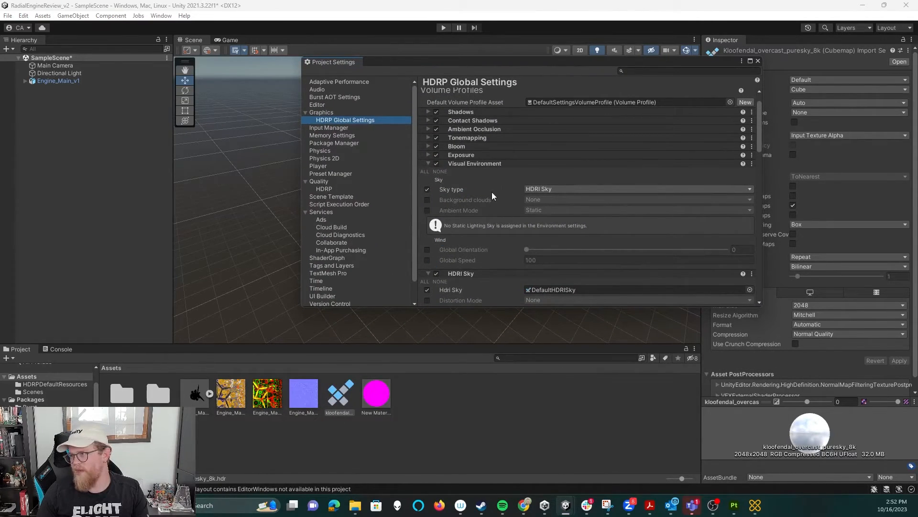
# Assign kloofendal_overcast_puresky_8k as the default volume profile's HDRI Sky and close Project Settings.
pyautogui.scroll(-3, 492, 216)
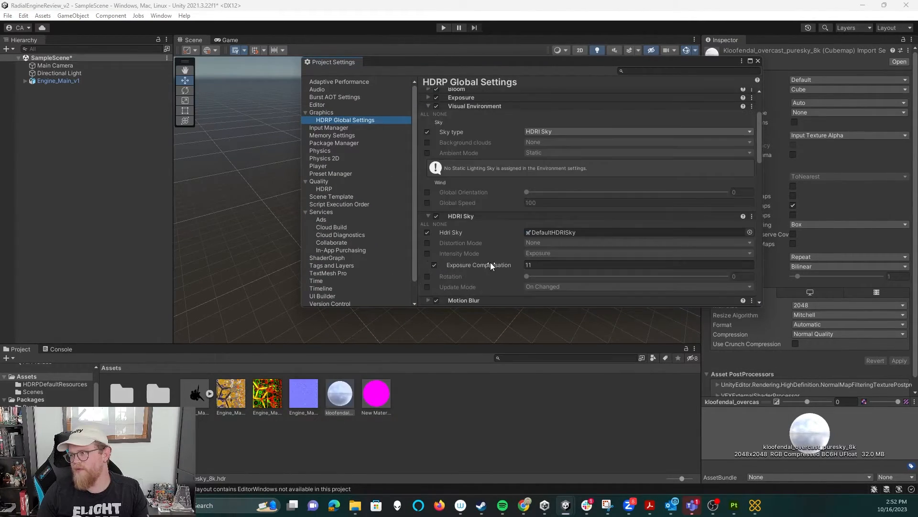
pyautogui.moveTo(362, 404); pyautogui.dragTo(581, 237)
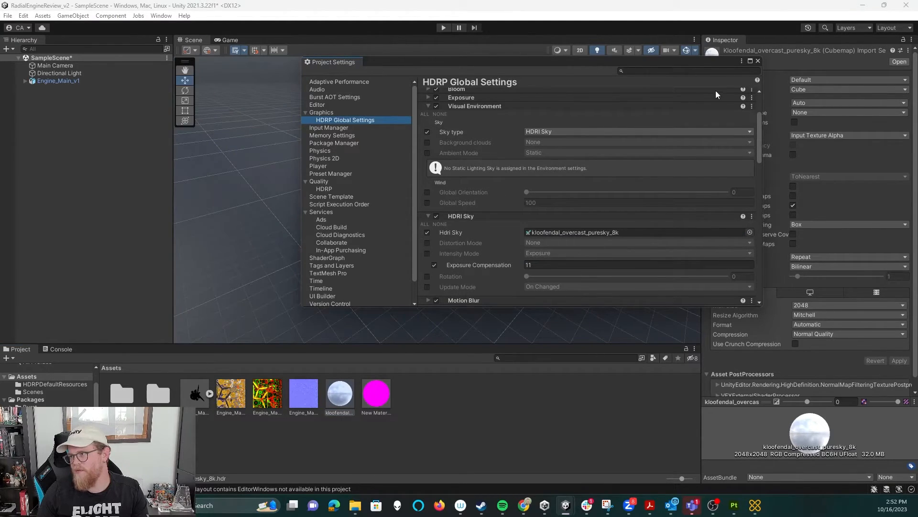
pyautogui.scroll(5, 481, 209)
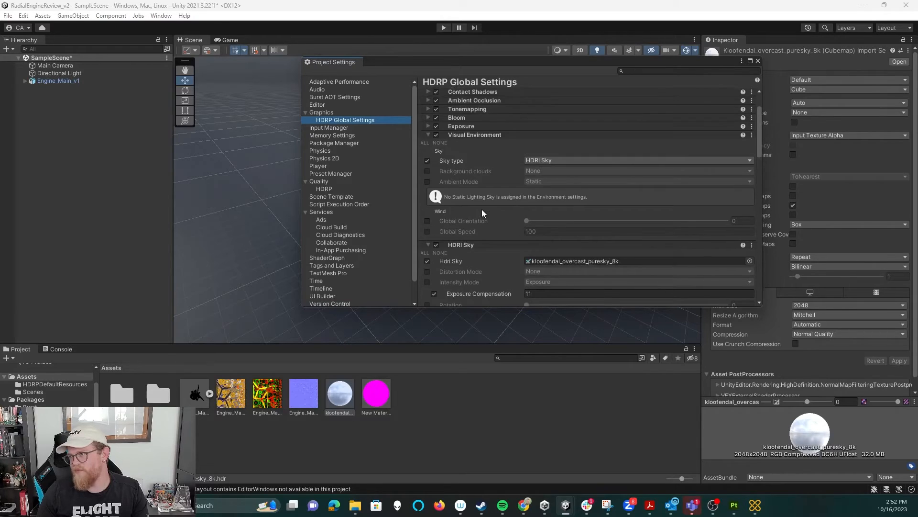
pyautogui.scroll(-8, 481, 209)
pyautogui.scroll(5, 493, 195)
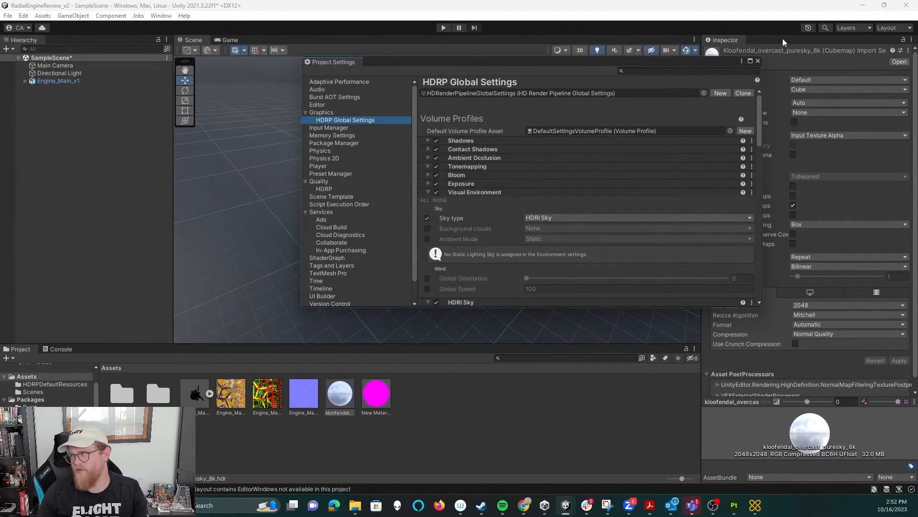
pyautogui.moveTo(717, 60); pyautogui.dragTo(448, 106)
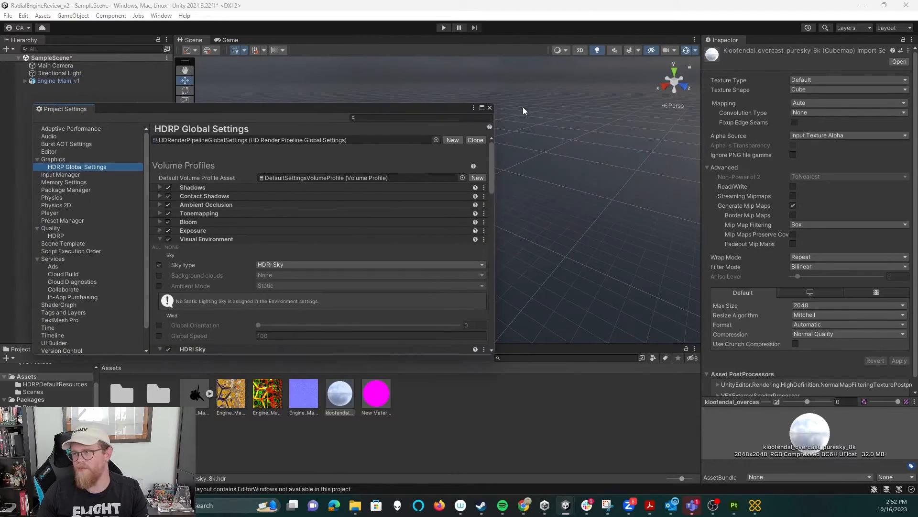
pyautogui.click(489, 108)
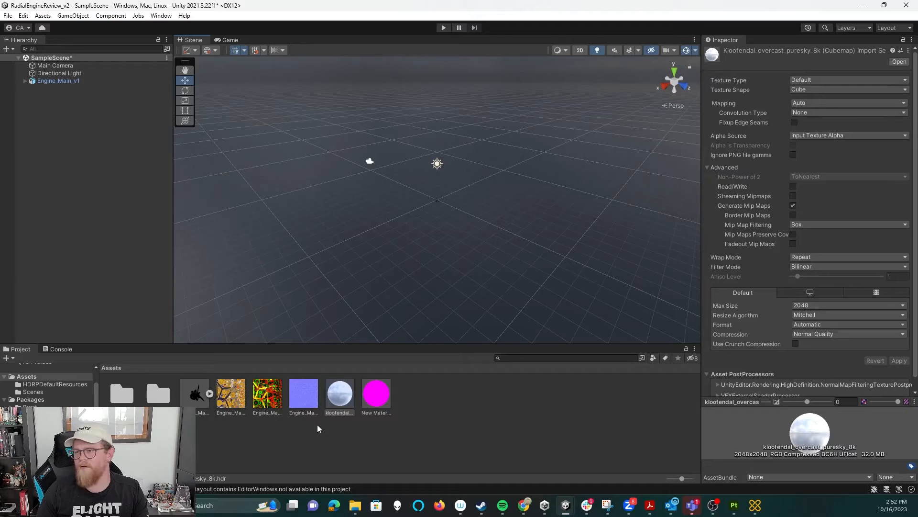
# Change the shader of New Material from Standard to HDRP/Lit and reselect the material.
pyautogui.click(376, 395)
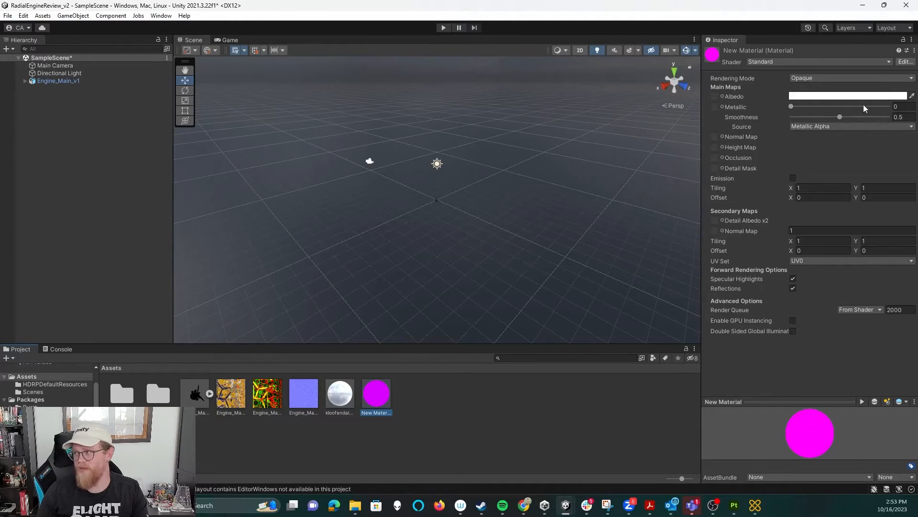
pyautogui.click(888, 61)
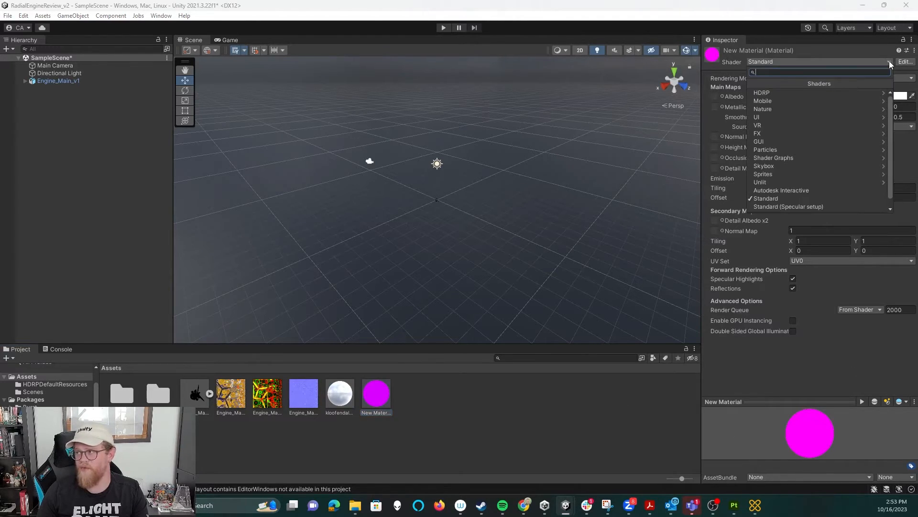
pyautogui.click(785, 92)
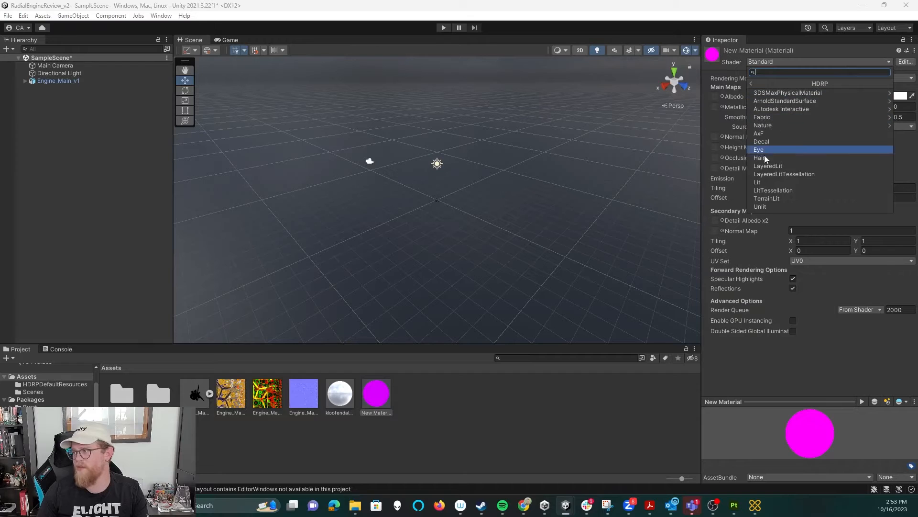
pyautogui.click(758, 182)
pyautogui.click(614, 403)
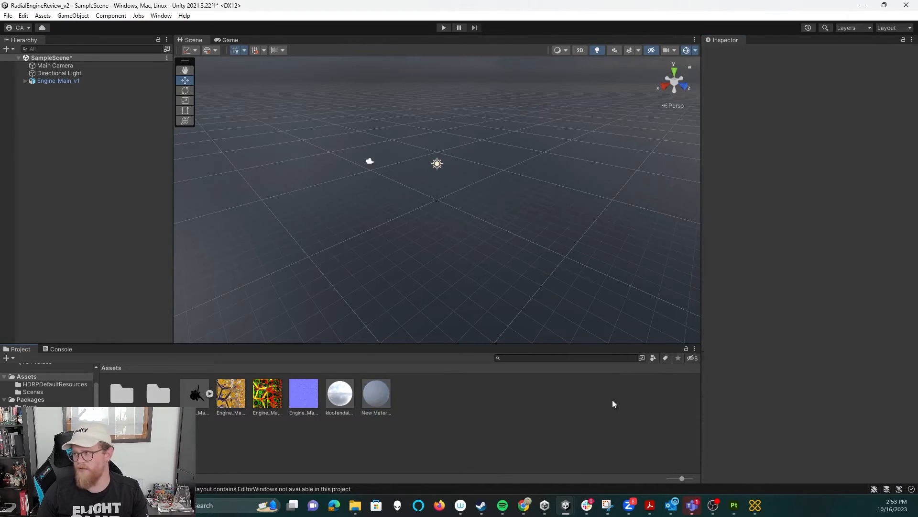
pyautogui.click(381, 405)
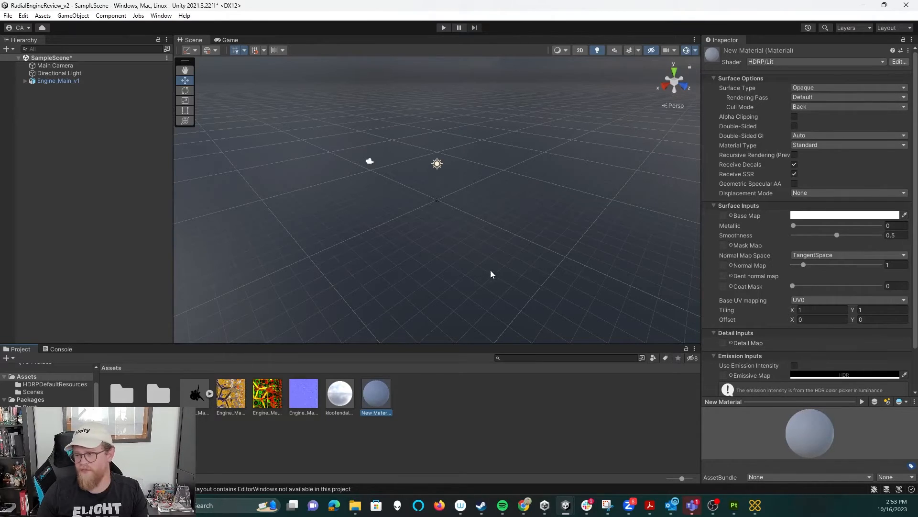
# Add a second copy of Engine_Main_v1 to the scene and delete that duplicate.
pyautogui.moveTo(196, 394); pyautogui.dragTo(82, 120)
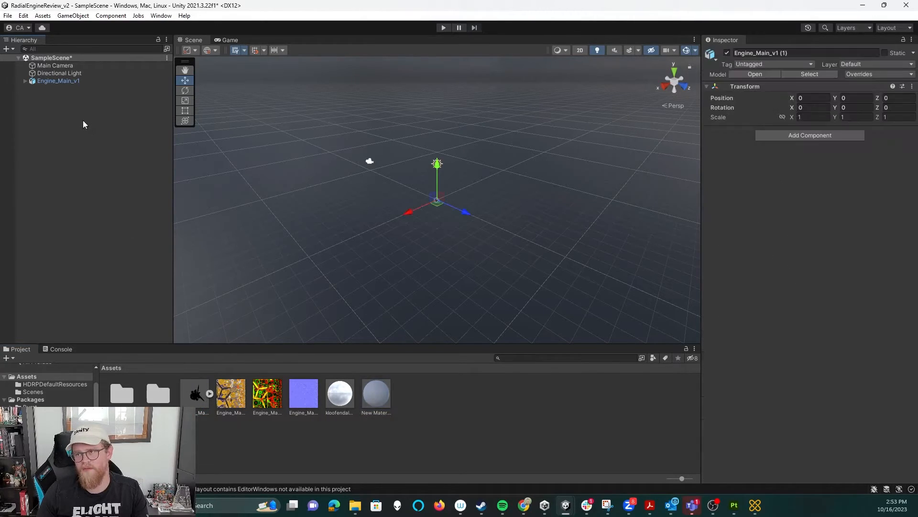
pyautogui.press('Delete')
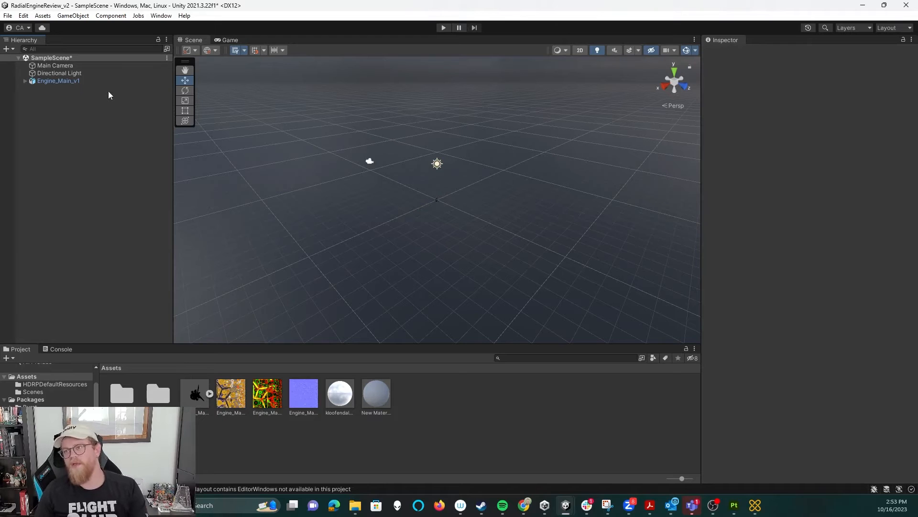
# Frame the existing Engine_Main_v1 in the scene view and orbit around it to inspect the whole engine and propeller.
pyautogui.click(82, 82)
pyautogui.press('f')
pyautogui.keyDown('alt'); pyautogui.moveTo(584, 190); pyautogui.dragTo(367, 217); pyautogui.keyUp('alt')
pyautogui.keyDown('alt'); pyautogui.moveTo(367, 217); pyautogui.dragTo(597, 372, button='right'); pyautogui.keyUp('alt')
pyautogui.keyDown('alt'); pyautogui.moveTo(564, 282); pyautogui.dragTo(527, 281); pyautogui.keyUp('alt')
pyautogui.moveTo(526, 281); pyautogui.dragTo(515, 195, button='middle')
pyautogui.keyDown('alt'); pyautogui.moveTo(492, 210); pyautogui.dragTo(553, 265); pyautogui.keyUp('alt')
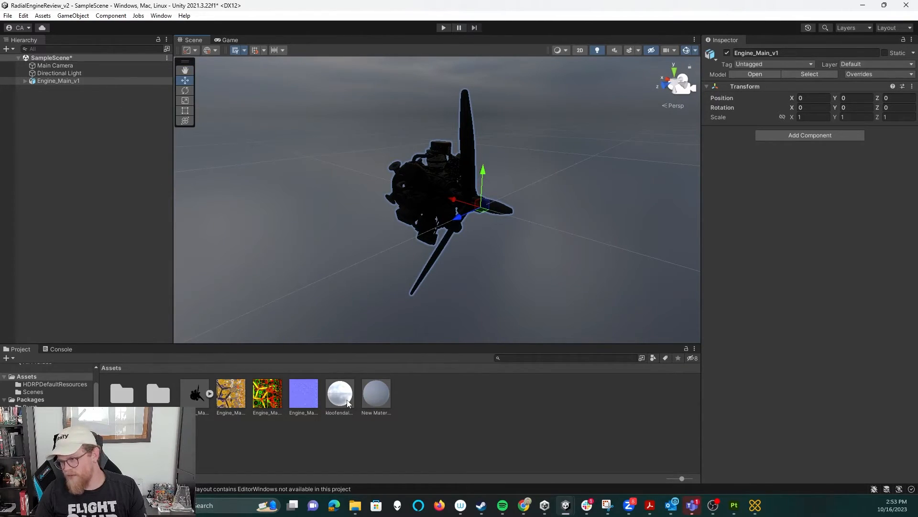
# Expand Engine_Main_v1 down to its individual parts and try to apply New Material to all of them at once.
pyautogui.click(25, 81)
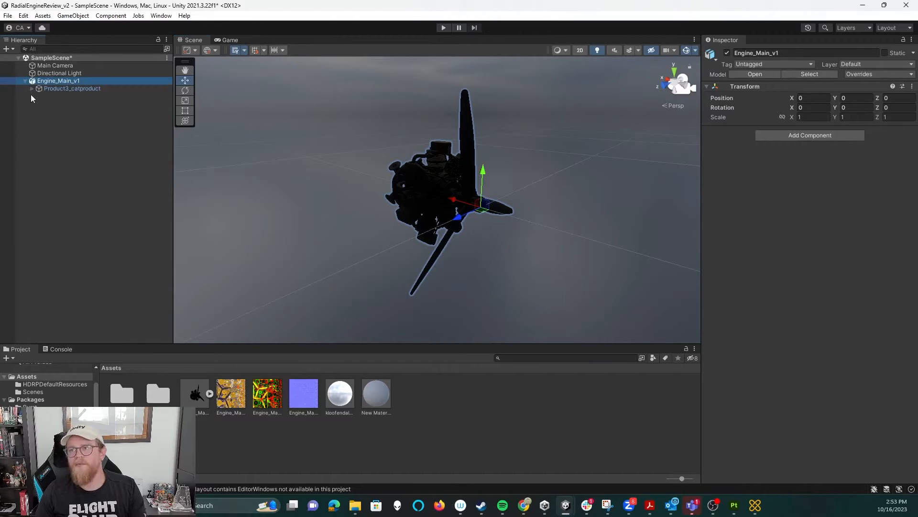
pyautogui.click(32, 88)
pyautogui.click(95, 96)
pyautogui.moveTo(170, 91); pyautogui.dragTo(160, 354)
pyautogui.keyDown('shift'); pyautogui.click(81, 338); pyautogui.keyUp('shift')
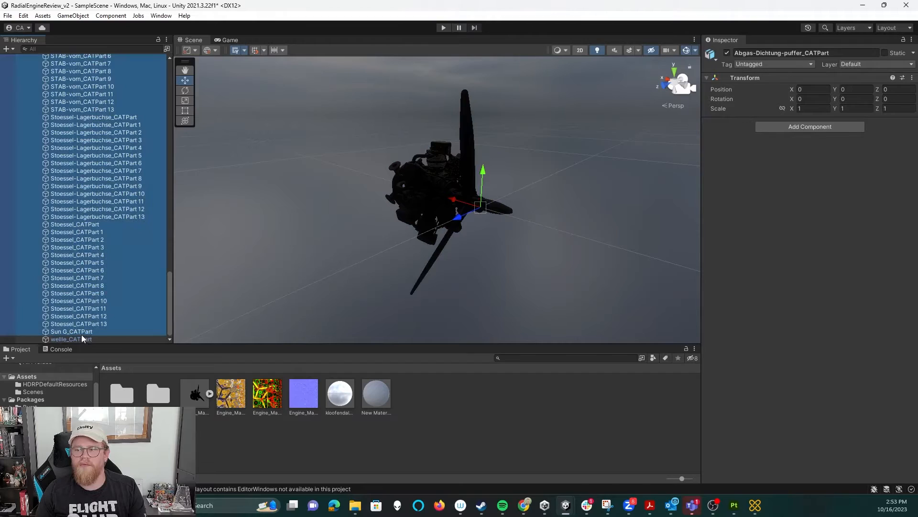
pyautogui.moveTo(375, 396); pyautogui.dragTo(751, 159)
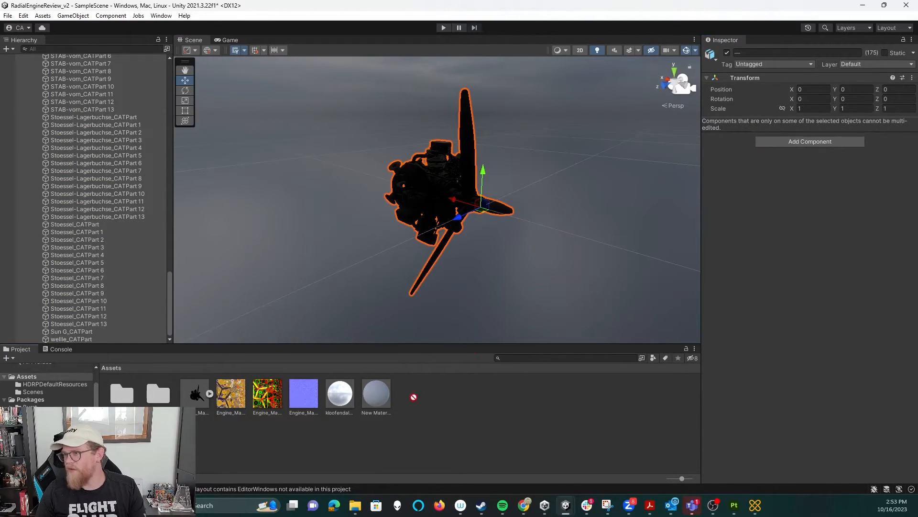
# Reselect every part from wellle_CATPart up to the first Abgas-Dichtung-puffer_CATPart and retry assigning the material to the whole selection.
pyautogui.click(72, 239)
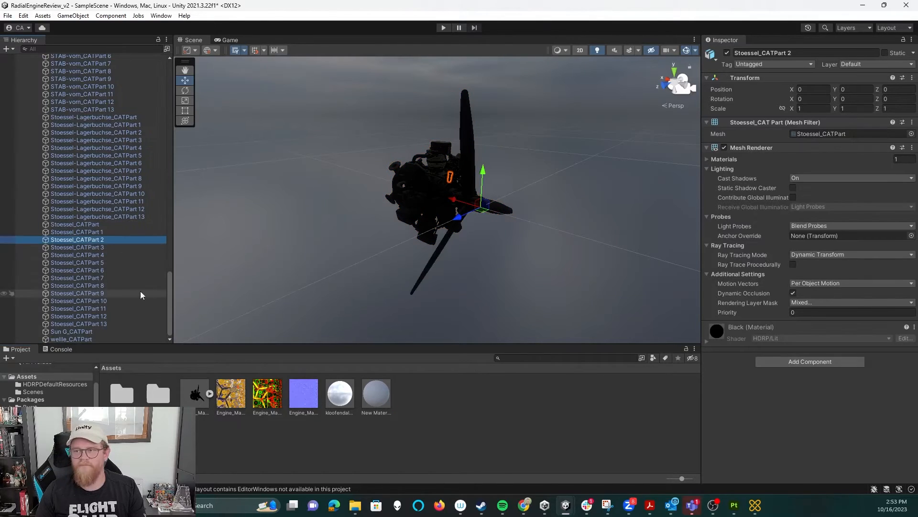
pyautogui.click(141, 338)
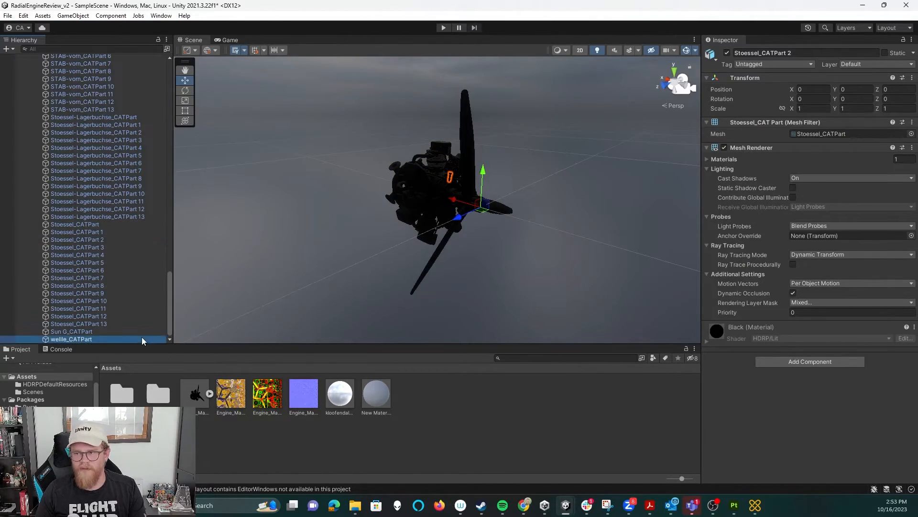
pyautogui.moveTo(168, 317); pyautogui.dragTo(174, 88)
pyautogui.keyDown('shift'); pyautogui.click(128, 96); pyautogui.keyUp('shift')
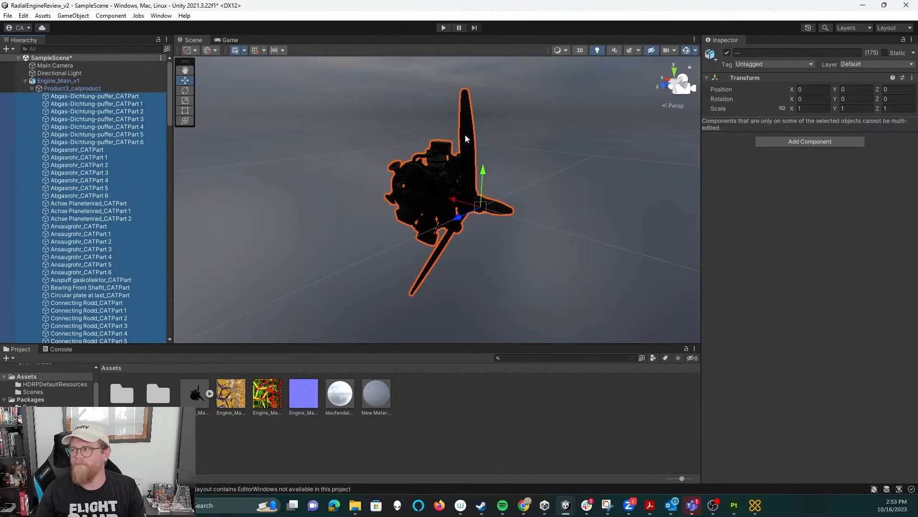
pyautogui.moveTo(333, 399); pyautogui.dragTo(845, 221)
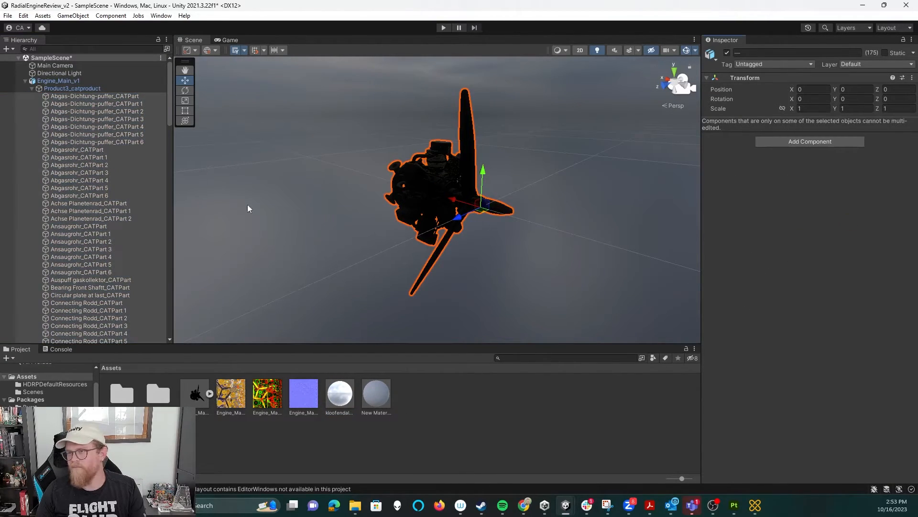
# Try to assign the material to Abgas-Dichtung-puffer_CATPart 5 alone.
pyautogui.click(106, 135)
pyautogui.moveTo(339, 393); pyautogui.dragTo(509, 353)
pyautogui.moveTo(344, 405); pyautogui.dragTo(764, 209)
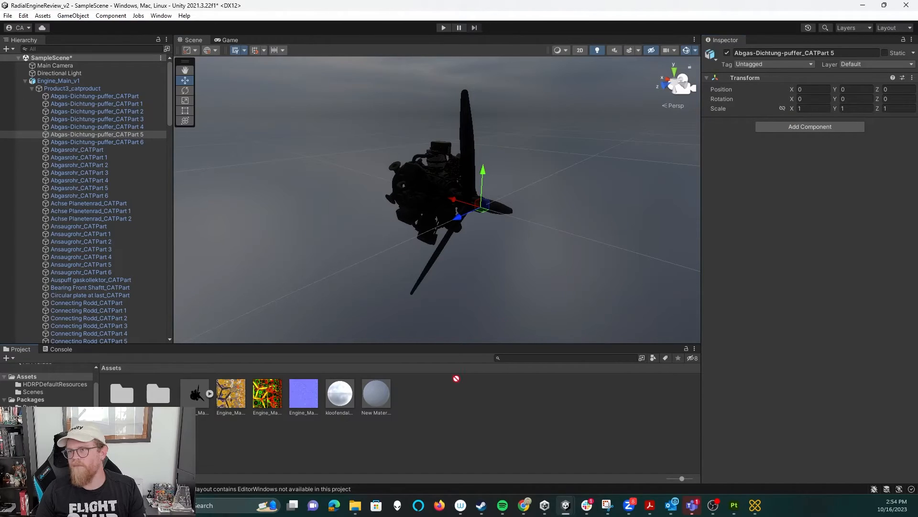
# Try to assign the material to the parent objects Engine_Main_v1 and Product3_catproduct.
pyautogui.click(59, 81)
pyautogui.moveTo(376, 393); pyautogui.dragTo(459, 352)
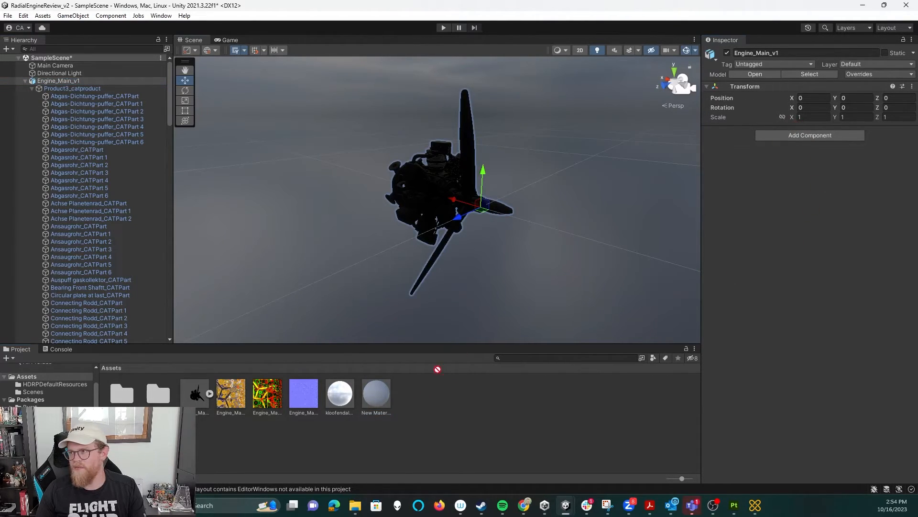
pyautogui.moveTo(395, 269); pyautogui.dragTo(378, 426)
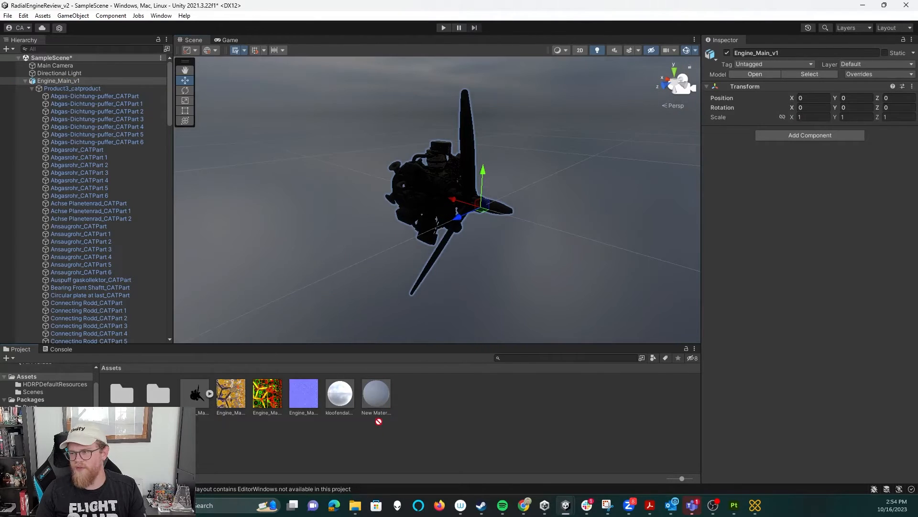
pyautogui.click(71, 88)
pyautogui.moveTo(348, 398); pyautogui.dragTo(829, 127)
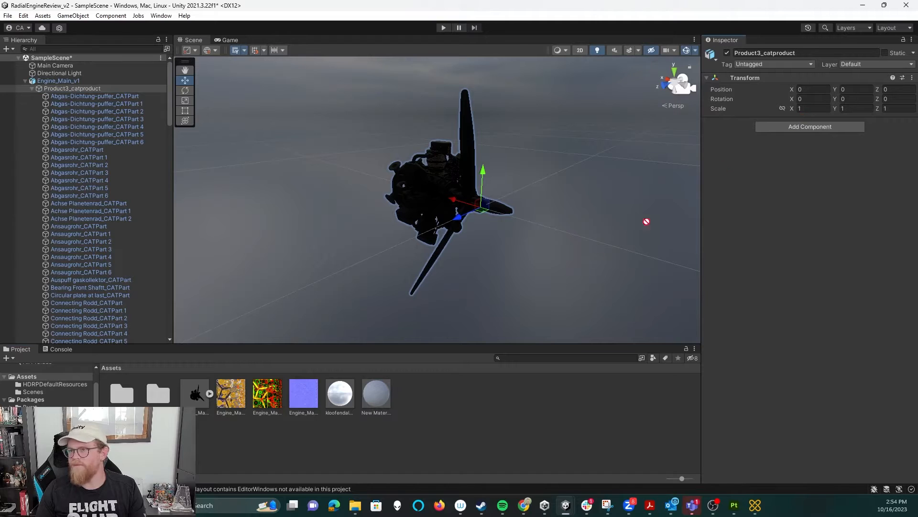
# Compare the components of Abgas-Dichtung-puffer_CATPart 4 with those of the STAB-vorn, Stoessel-Lagerbuchse, Stoessel, Sun G and wellle parts.
pyautogui.click(128, 127)
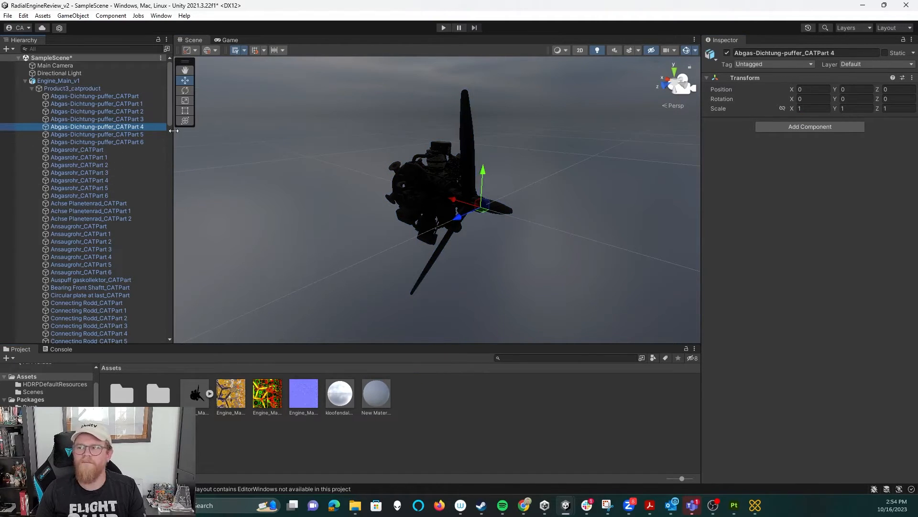
pyautogui.scroll(-20, 113, 183)
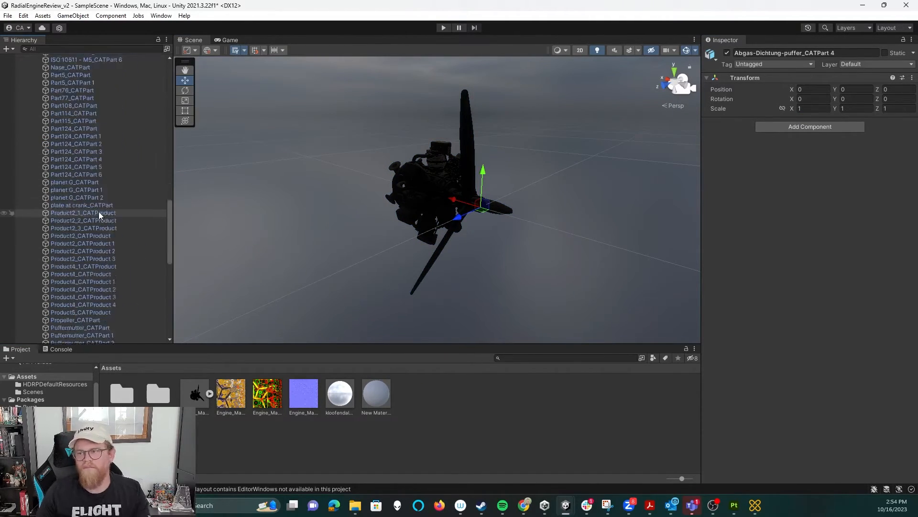
pyautogui.click(116, 269)
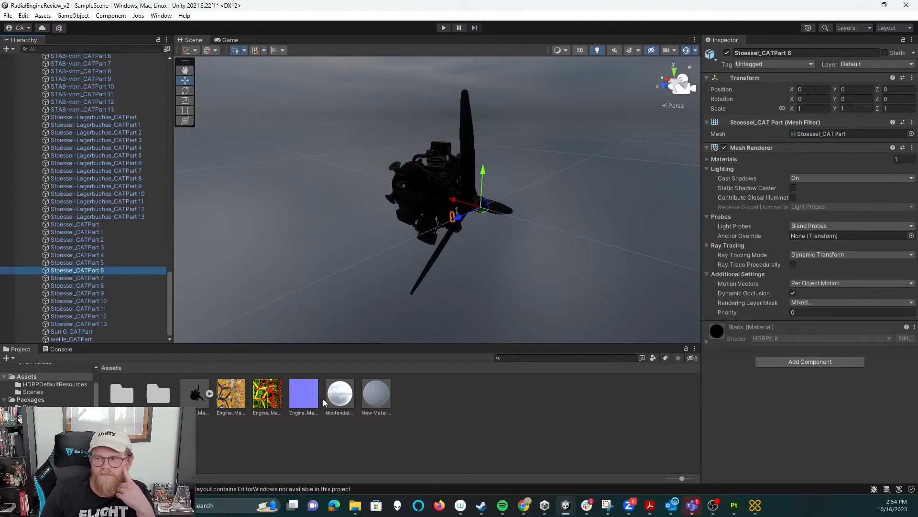
pyautogui.click(76, 180)
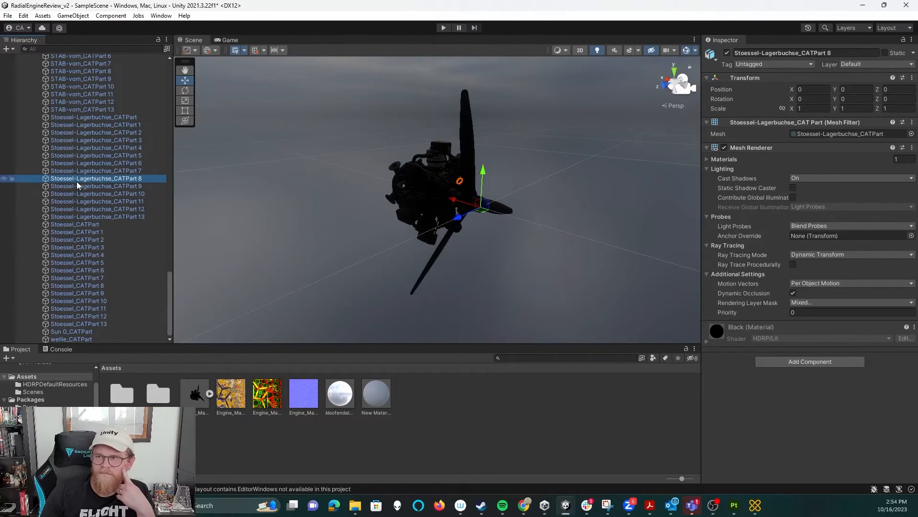
pyautogui.click(97, 87)
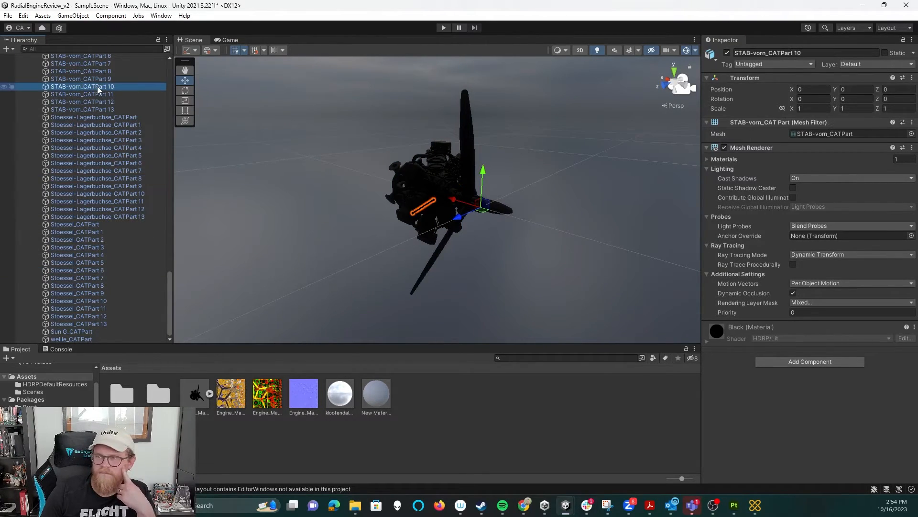
pyautogui.click(100, 201)
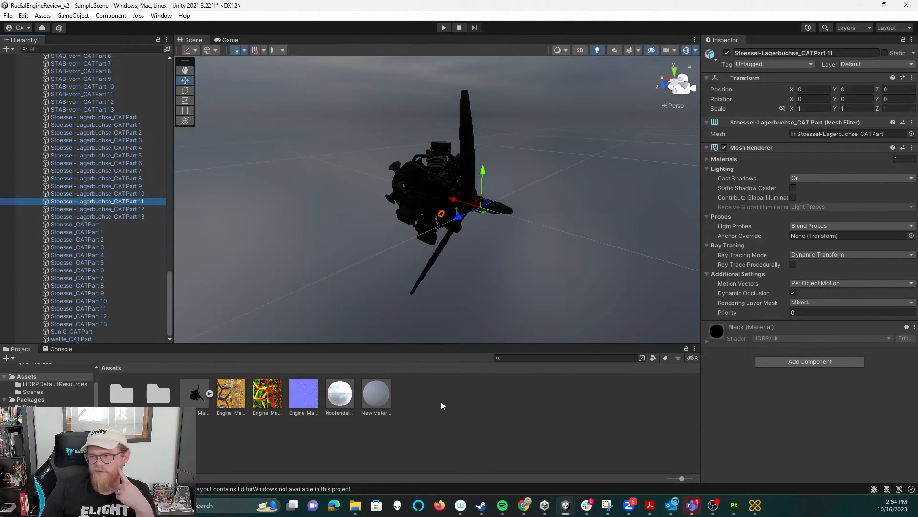
pyautogui.click(94, 233)
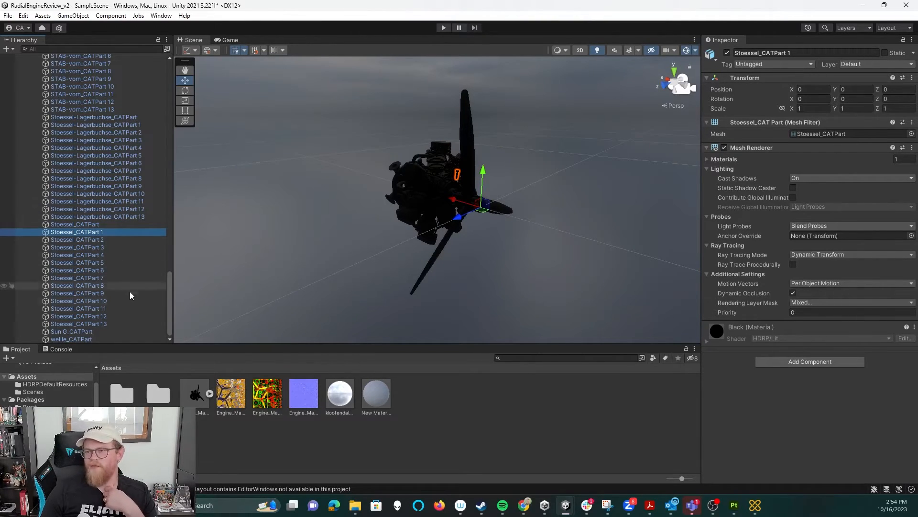
pyautogui.click(123, 324)
pyautogui.click(114, 332)
pyautogui.click(110, 338)
# Check the mesh renderer and material of sample STAB-vorn, Puffermutter, Product and Part124 parts in the hierarchy.
pyautogui.scroll(6, 108, 287)
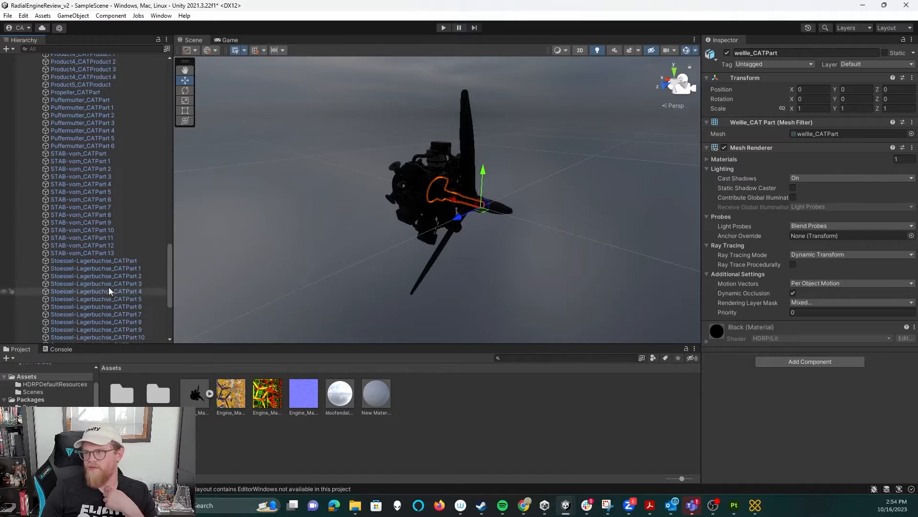
pyautogui.click(107, 214)
pyautogui.click(109, 123)
pyautogui.scroll(4, 108, 141)
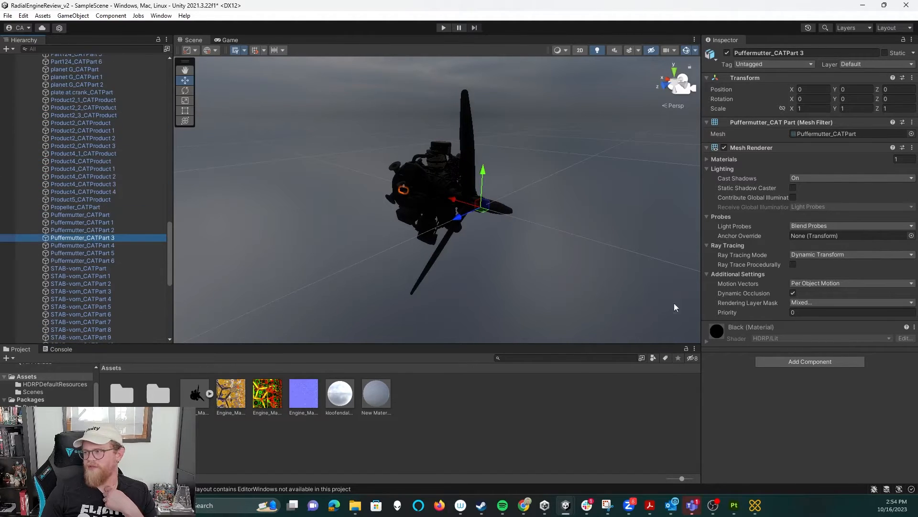
pyautogui.click(109, 154)
pyautogui.click(125, 199)
pyautogui.scroll(6, 124, 199)
pyautogui.click(101, 221)
pyautogui.click(105, 252)
pyautogui.click(105, 175)
pyautogui.scroll(6, 101, 188)
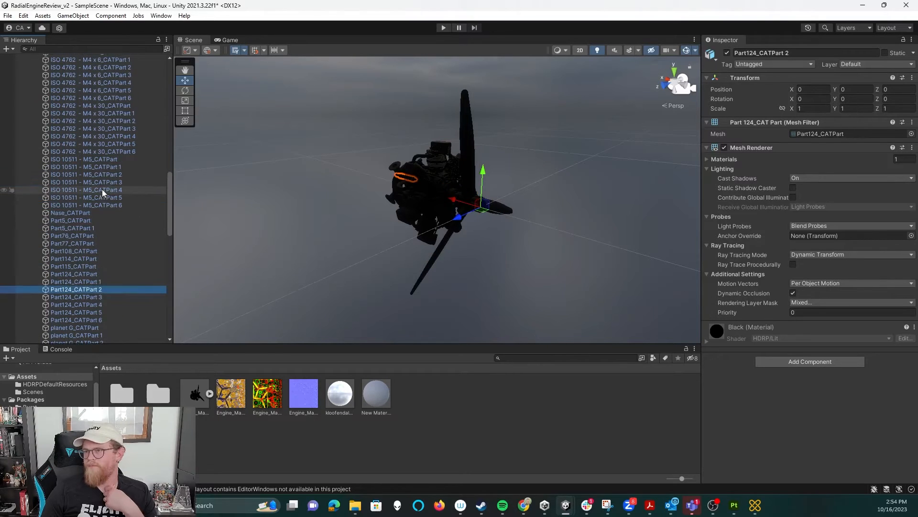
# Check sample ISO screw and nut parts up through DIN 617 SKF for parts without a mesh renderer.
pyautogui.click(101, 218)
pyautogui.click(129, 159)
pyautogui.scroll(5, 123, 190)
pyautogui.click(123, 193)
pyautogui.scroll(4, 123, 194)
pyautogui.click(122, 186)
pyautogui.click(124, 132)
pyautogui.click(119, 111)
pyautogui.scroll(3, 122, 124)
pyautogui.click(123, 158)
pyautogui.click(125, 113)
pyautogui.click(123, 150)
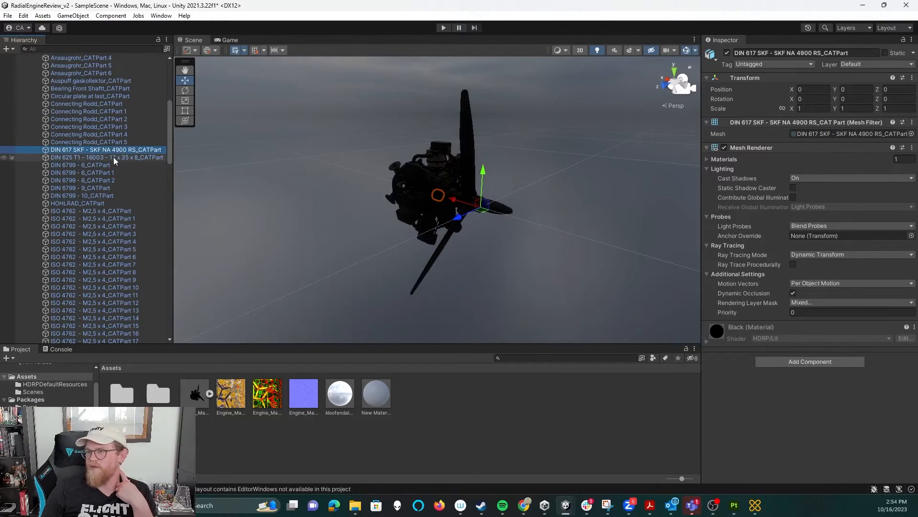
# Frame the DIN 625 T1 - 16003 - 17 x 35 x 8_CATPart in the scene and try to delete it.
pyautogui.click(114, 157)
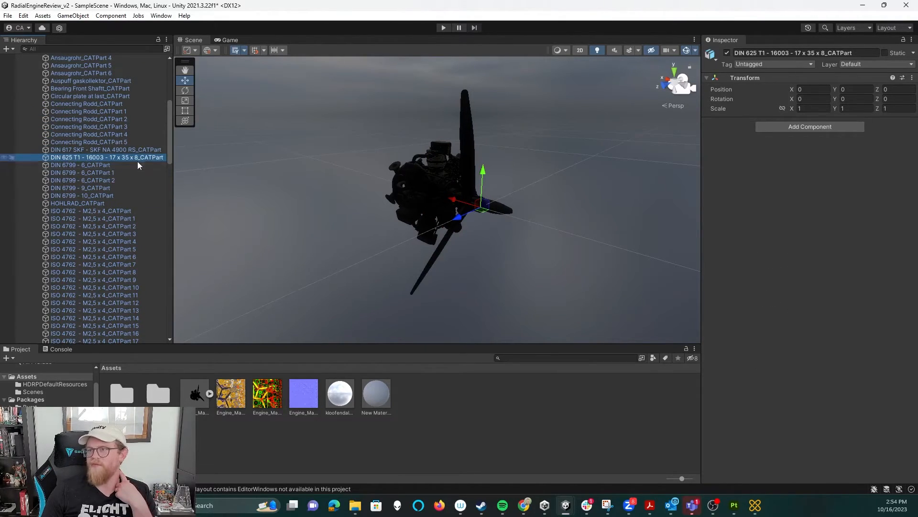
pyautogui.press('f')
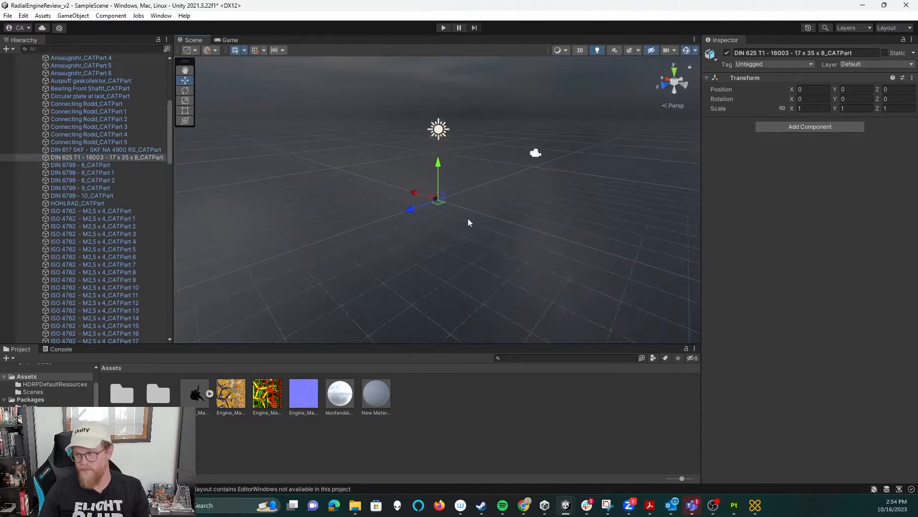
pyautogui.scroll(5, 462, 217)
pyautogui.keyDown('alt'); pyautogui.moveTo(458, 216); pyautogui.dragTo(347, 232); pyautogui.keyUp('alt')
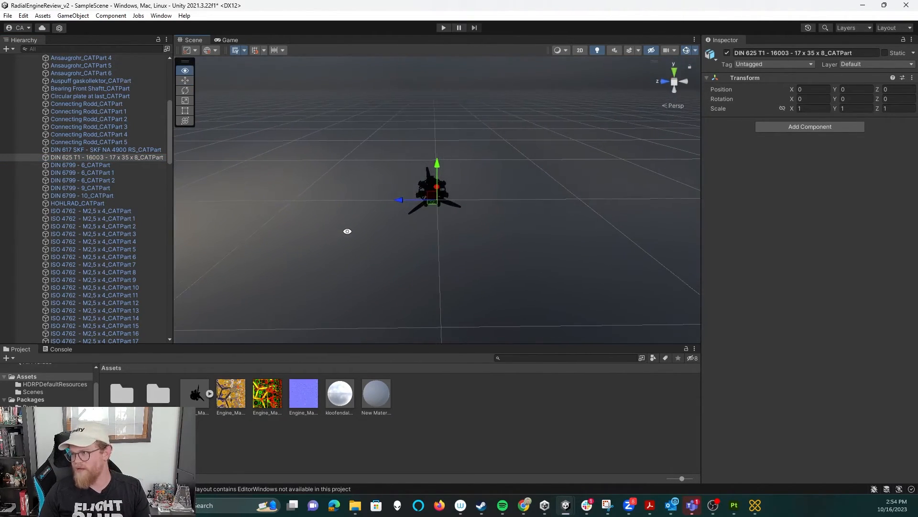
pyautogui.press('Delete')
pyautogui.click(523, 271)
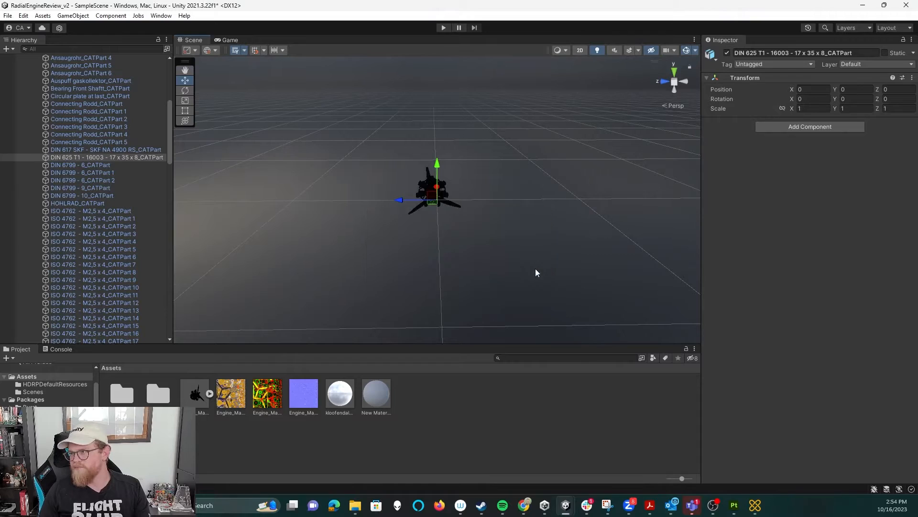
# Unpack the Engine_Main_v1 prefab completely in the hierarchy.
pyautogui.scroll(10, 100, 177)
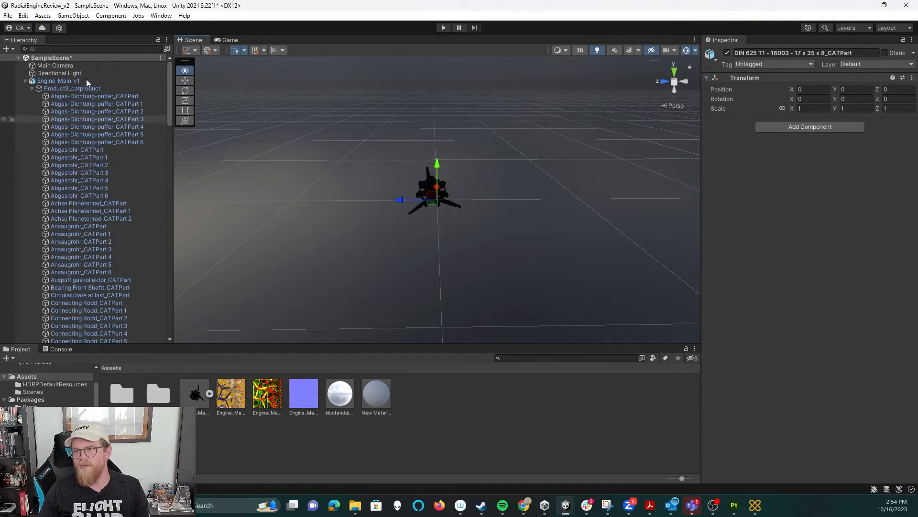
pyautogui.rightClick(86, 80)
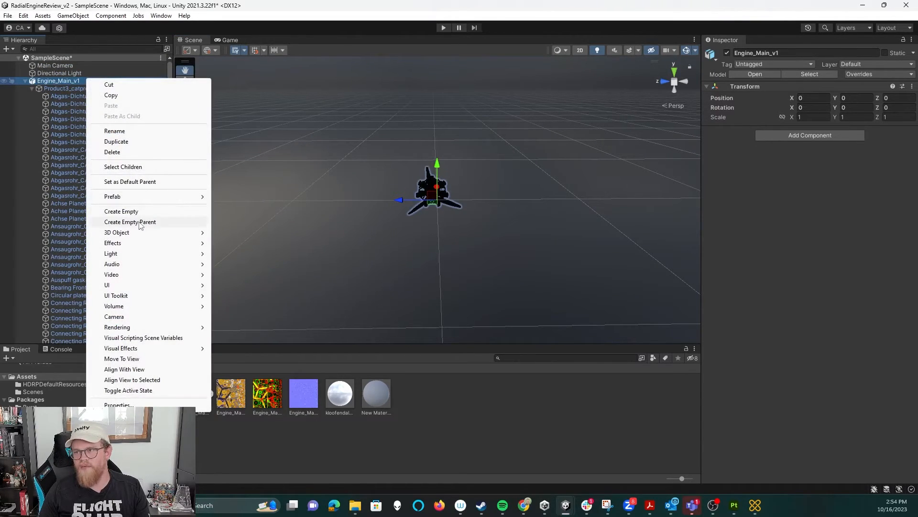
pyautogui.moveTo(144, 196)
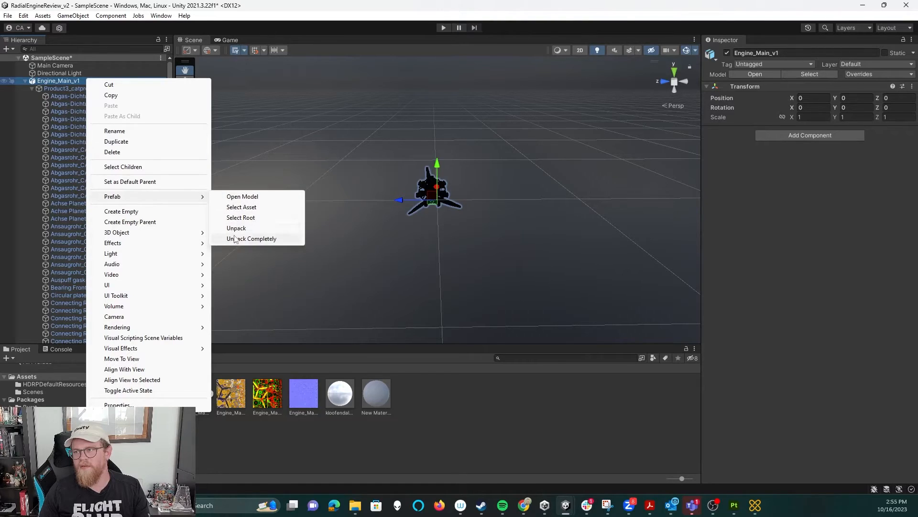
pyautogui.click(286, 238)
# Check the Abgas-Dichtung-puffer parts for mesh components and view the engine and propeller up close.
pyautogui.click(103, 96)
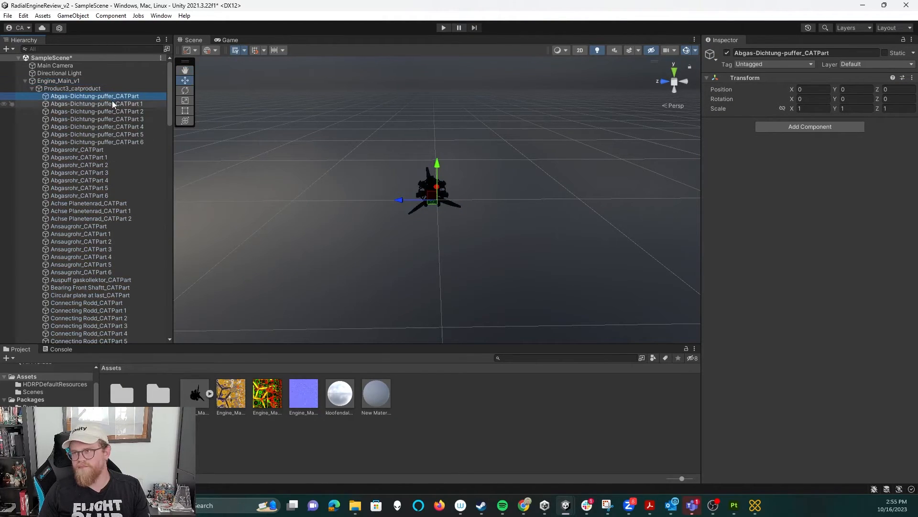
pyautogui.click(116, 106)
pyautogui.click(122, 113)
pyautogui.click(123, 126)
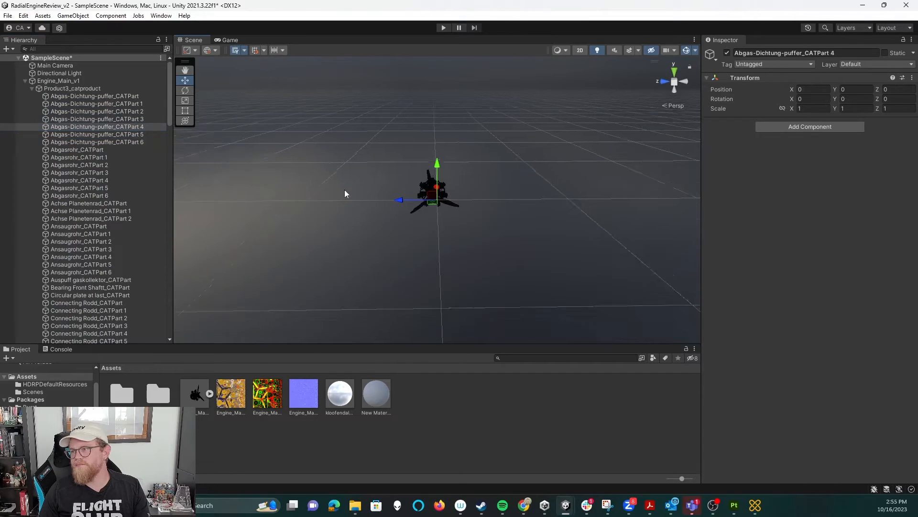
pyautogui.scroll(5, 420, 233)
pyautogui.keyDown('alt'); pyautogui.moveTo(309, 199); pyautogui.dragTo(354, 198); pyautogui.keyUp('alt')
pyautogui.keyDown('alt'); pyautogui.moveTo(516, 201); pyautogui.dragTo(98, 256, button='right'); pyautogui.keyUp('alt')
pyautogui.keyDown('alt'); pyautogui.moveTo(373, 227); pyautogui.dragTo(230, 205); pyautogui.keyUp('alt')
# Delete all the Abgas-Dichtung-puffer_CATPart objects, from the unnumbered one through number 6.
pyautogui.click(82, 96)
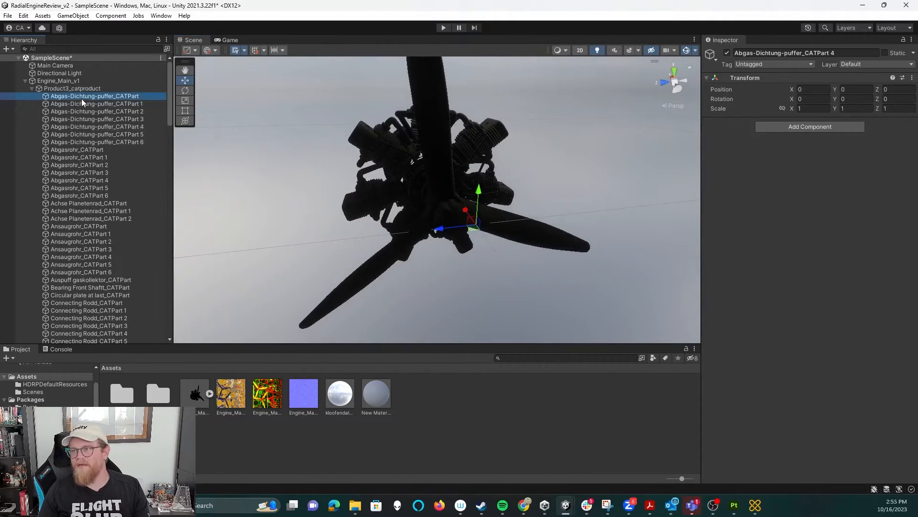
pyautogui.keyDown('shift'); pyautogui.click(127, 142); pyautogui.keyUp('shift')
pyautogui.press('Delete')
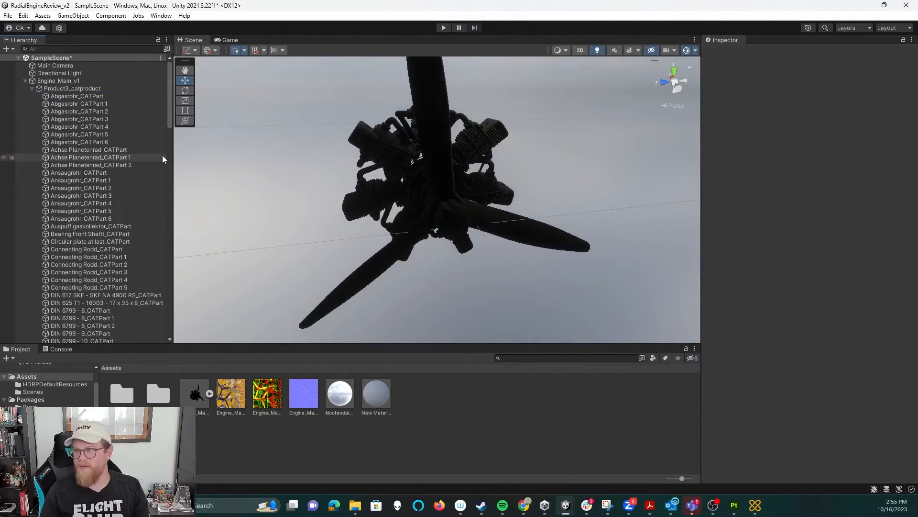
# Check the Abgasrohr, Achse Planetenrad, Ansaugrohr, bearing, circular plate and Connecting Rodd parts for mesh components.
pyautogui.click(62, 96)
pyautogui.click(102, 126)
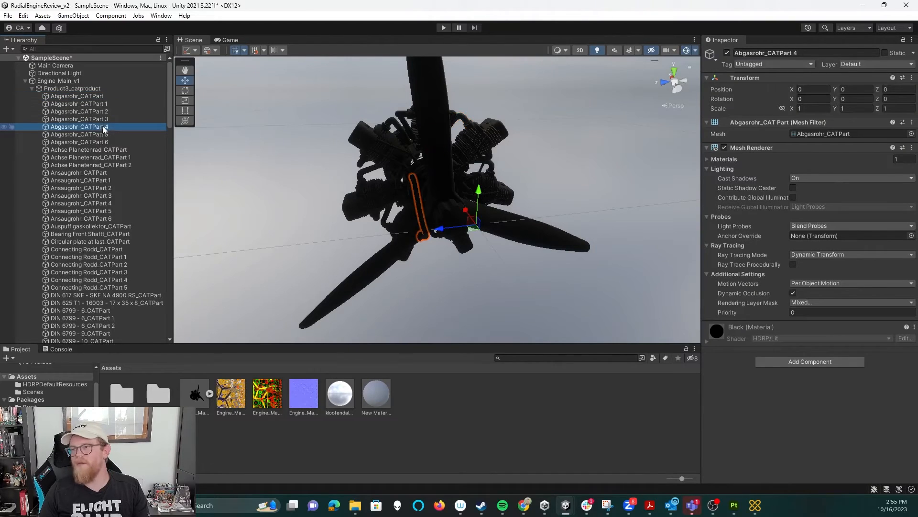
pyautogui.click(115, 156)
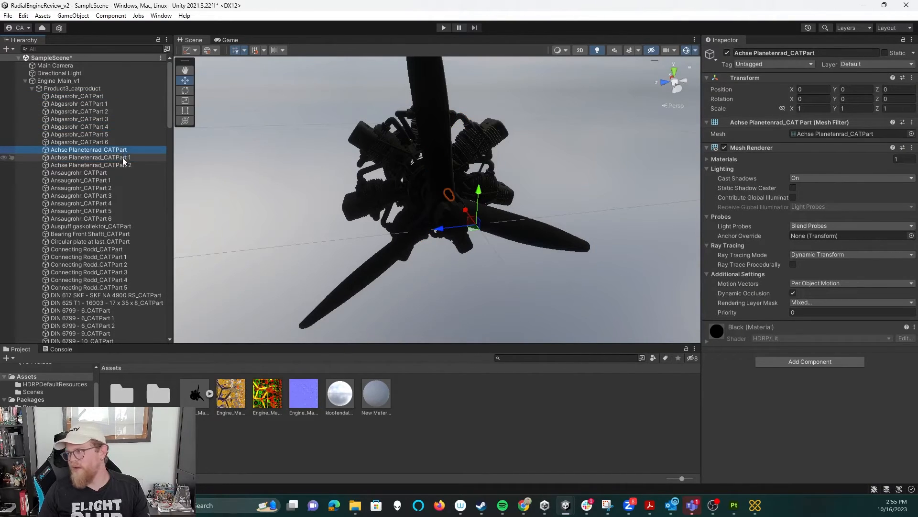
pyautogui.click(125, 164)
pyautogui.click(109, 172)
pyautogui.click(109, 180)
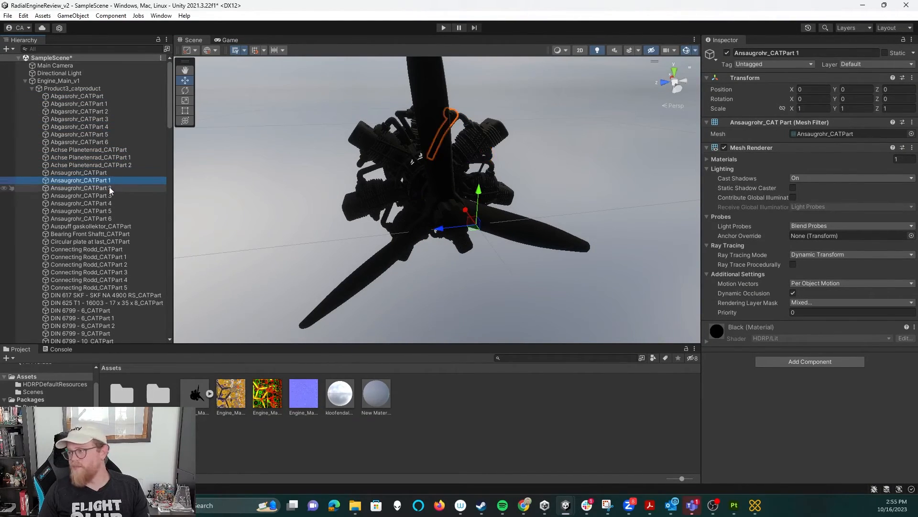
pyautogui.click(116, 232)
pyautogui.click(126, 226)
pyautogui.click(122, 242)
pyautogui.click(120, 249)
pyautogui.click(121, 194)
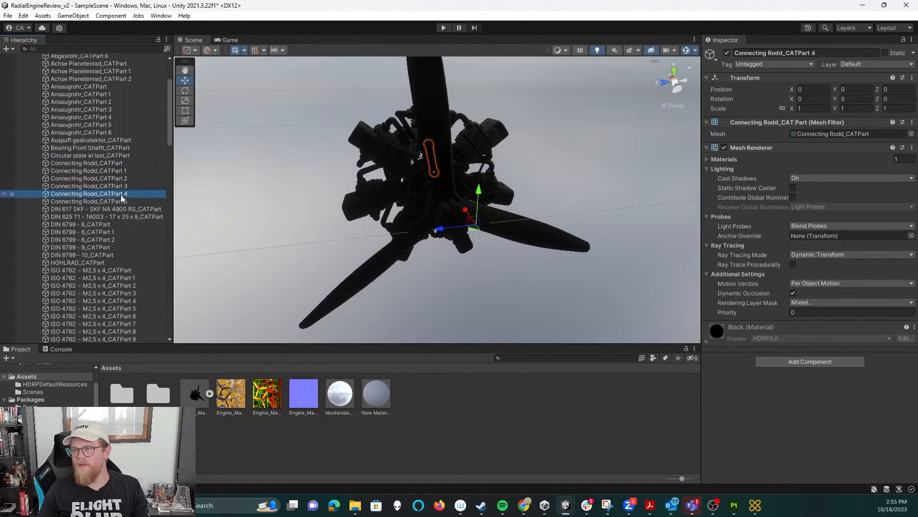
# Check the last Connecting Rodd, DIN 617, DIN 625, DIN 6799 and HOHLRAD parts for mesh components.
pyautogui.click(130, 209)
pyautogui.click(111, 195)
pyautogui.click(110, 202)
pyautogui.click(110, 214)
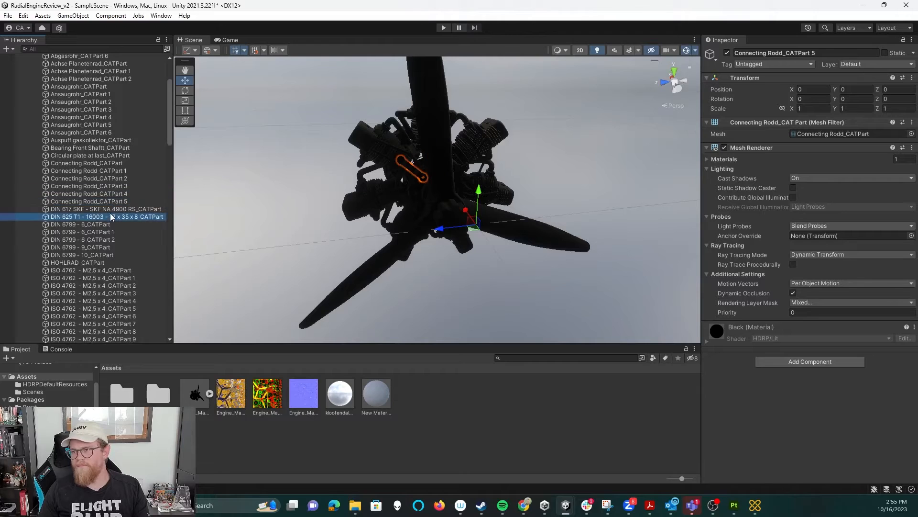
pyautogui.click(107, 224)
pyautogui.click(108, 232)
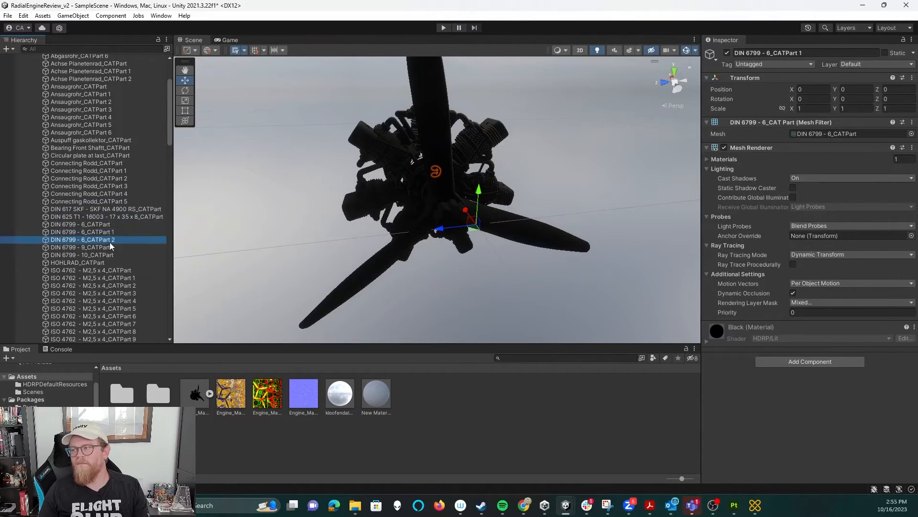
pyautogui.click(110, 242)
pyautogui.click(109, 252)
pyautogui.click(108, 261)
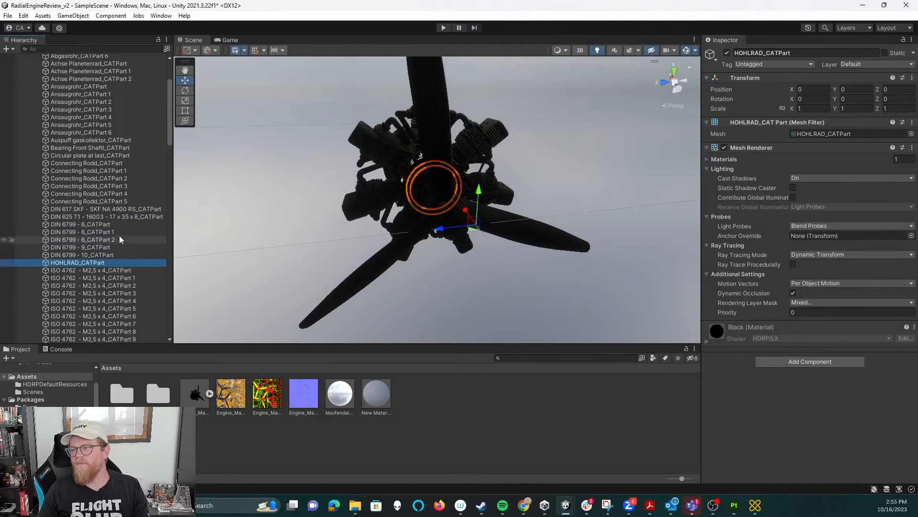
# Delete the empty DIN 625 T1 - 16003 - 17 x 35 x 8_CATPart object.
pyautogui.click(130, 223)
pyautogui.click(136, 216)
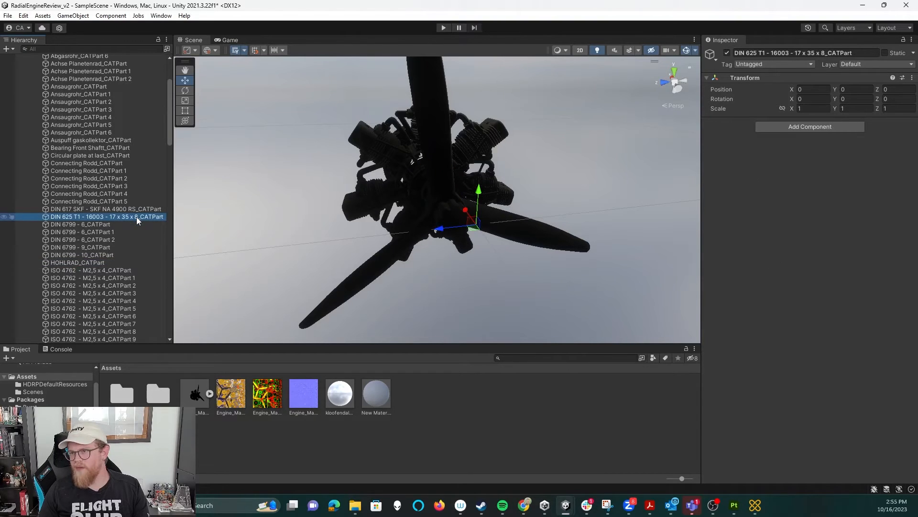
pyautogui.click(136, 209)
pyautogui.click(144, 218)
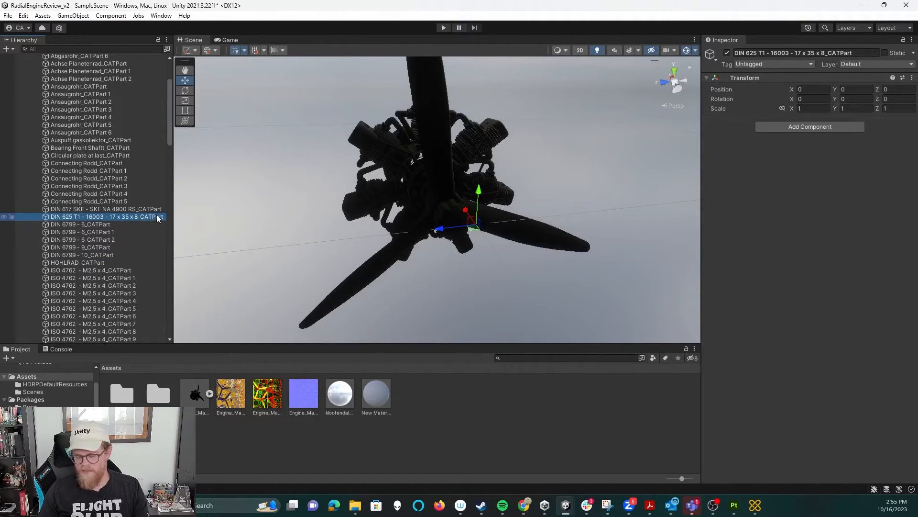
pyautogui.rightClick(156, 214)
pyautogui.click(175, 215)
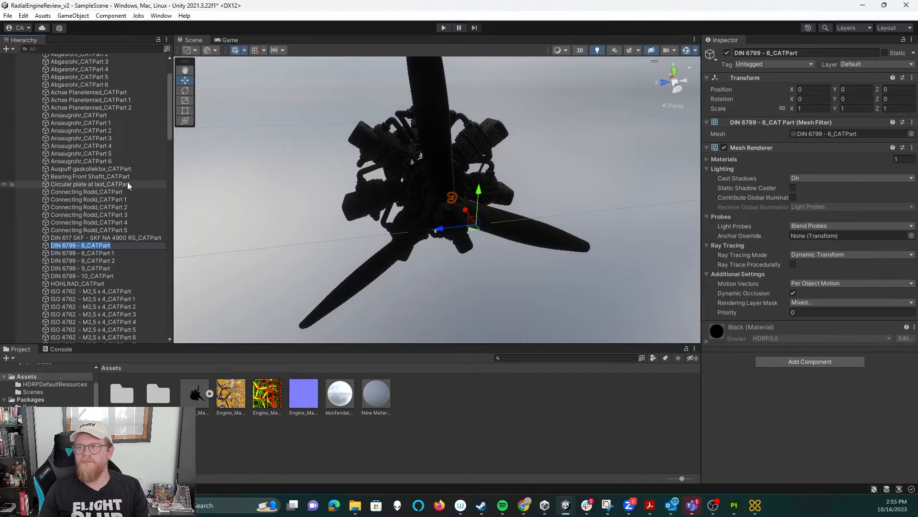
# Select every part from Abgasrohr_CATPart through wellle_CATPart to check whether they share mesh components.
pyautogui.scroll(3, 119, 125)
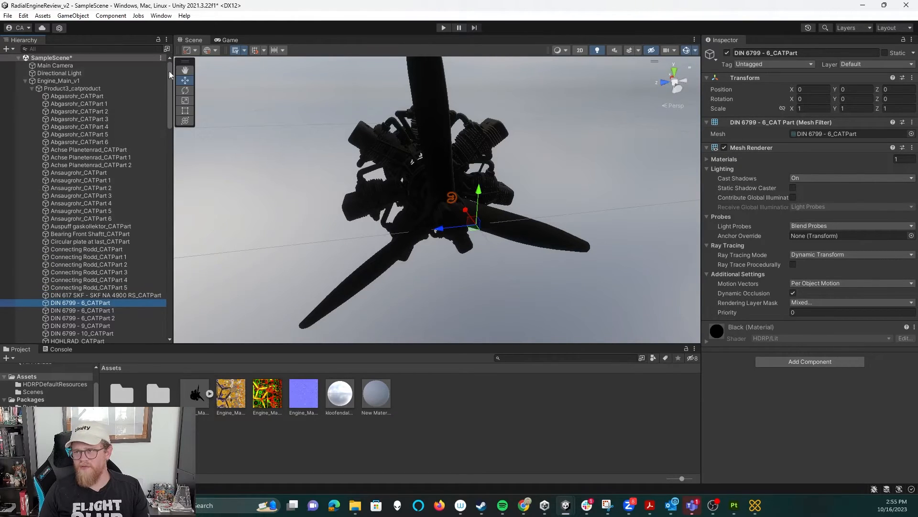
pyautogui.click(117, 96)
pyautogui.moveTo(170, 85); pyautogui.dragTo(174, 327)
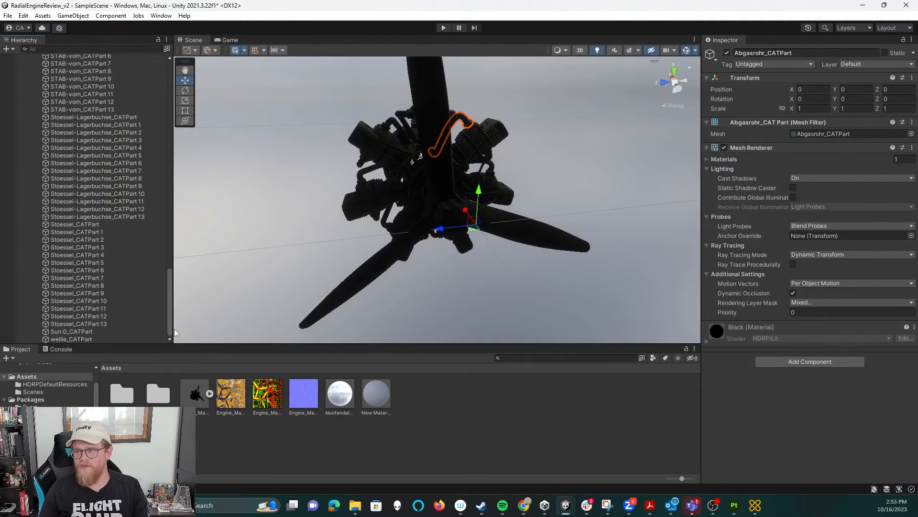
pyautogui.keyDown('shift'); pyautogui.click(91, 339); pyautogui.keyUp('shift')
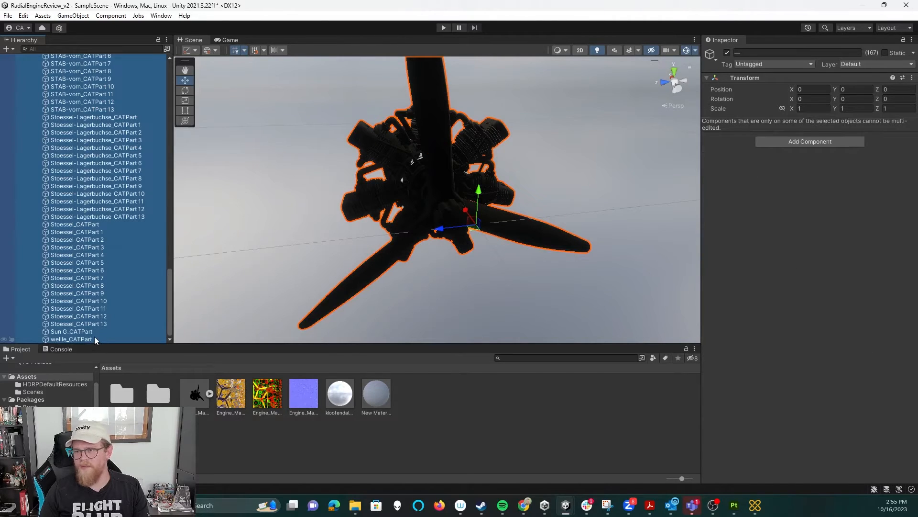
# Check the wellle, Sun G and all Stoessel_CATPart objects one by one for mesh components.
pyautogui.click(93, 337)
pyautogui.click(102, 331)
pyautogui.click(106, 325)
pyautogui.click(110, 318)
pyautogui.click(116, 308)
pyautogui.click(121, 293)
pyautogui.click(119, 286)
pyautogui.click(115, 278)
pyautogui.click(113, 270)
pyautogui.click(114, 262)
pyautogui.click(115, 255)
pyautogui.click(118, 247)
pyautogui.click(121, 239)
pyautogui.click(122, 232)
pyautogui.click(124, 225)
pyautogui.scroll(4, 128, 232)
pyautogui.scroll(20, 131, 235)
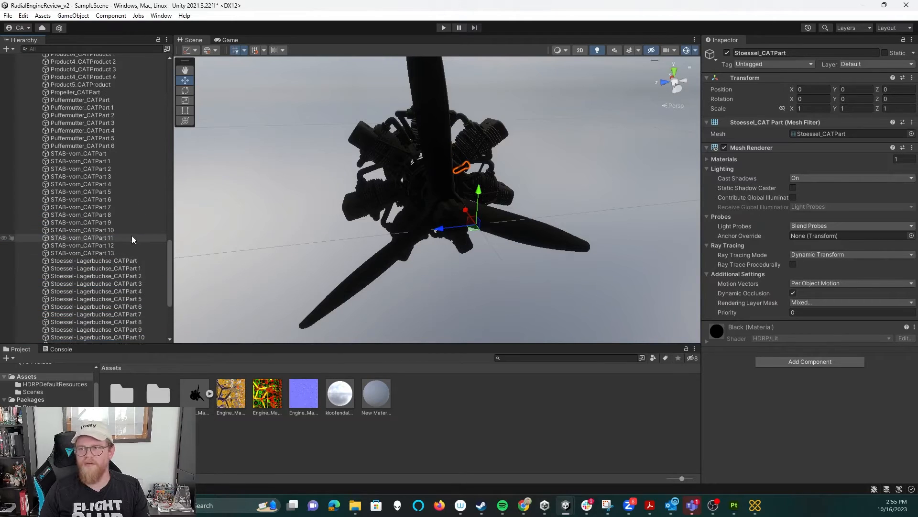
pyautogui.scroll(5, 127, 233)
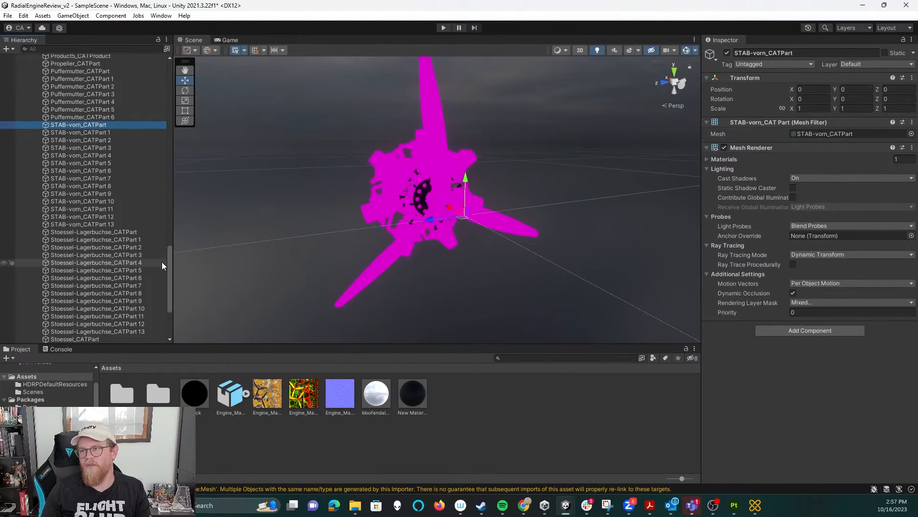
# Assign New Material to all parts from STAB-vorn_CATPart through wellle_CATPart.
pyautogui.scroll(-5, 165, 261)
pyautogui.keyDown('shift'); pyautogui.click(72, 339); pyautogui.keyUp('shift')
pyautogui.click(414, 406)
pyautogui.moveTo(414, 408); pyautogui.dragTo(728, 348)
# Assign New Material to all parts from plate at crank_CATPart through Puffermutter_CATPart 6.
pyautogui.scroll(10, 86, 231)
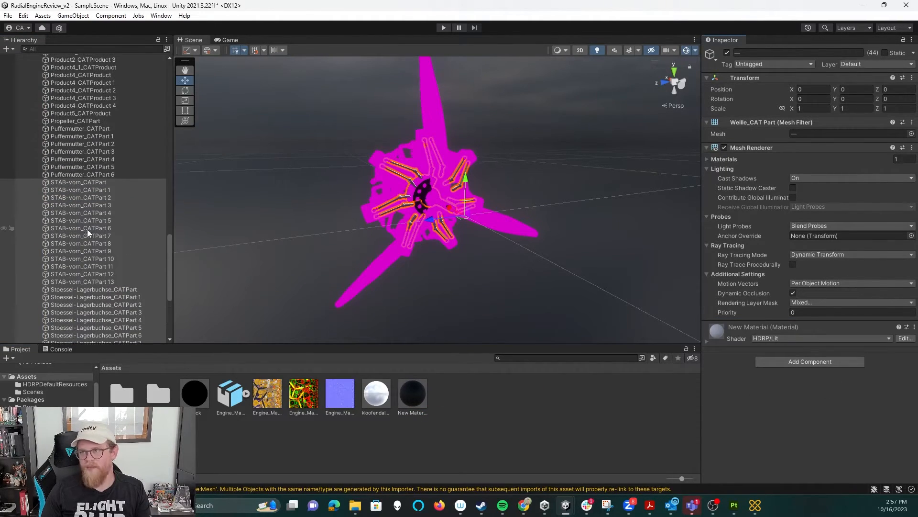
pyautogui.click(96, 204)
pyautogui.scroll(6, 98, 206)
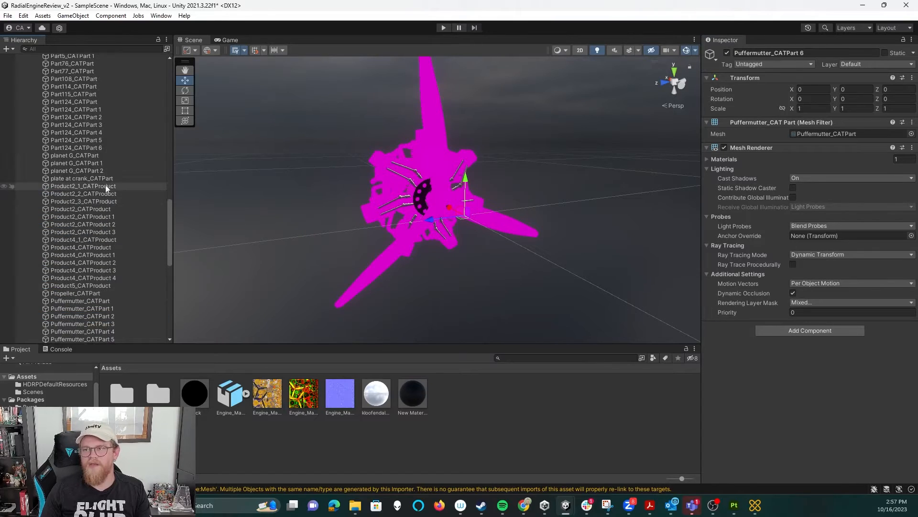
pyautogui.keyDown('shift'); pyautogui.click(109, 180); pyautogui.keyUp('shift')
pyautogui.moveTo(412, 394); pyautogui.dragTo(755, 373)
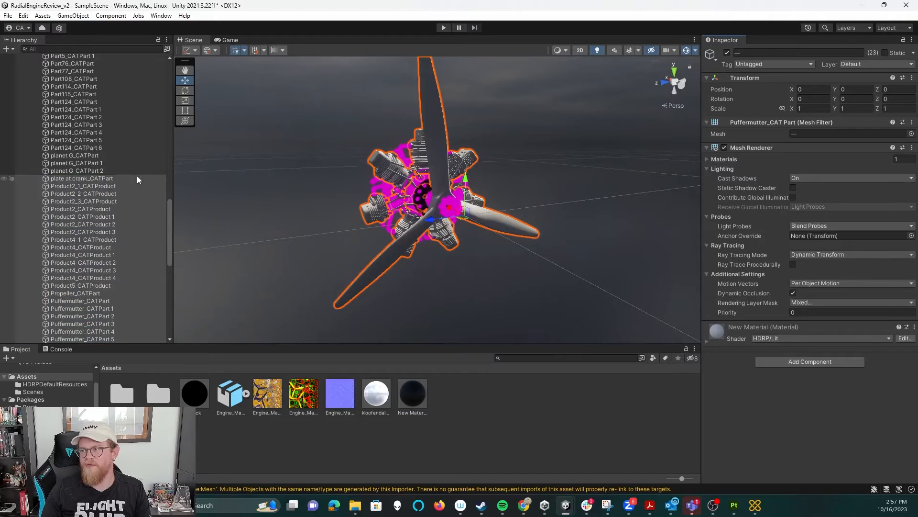
# Compare the components of the parts from planet G_CATPart 2 up to ISO 10511 - M5_CATPart, then only up to Nase_CATPart.
pyautogui.click(108, 169)
pyautogui.scroll(6, 107, 168)
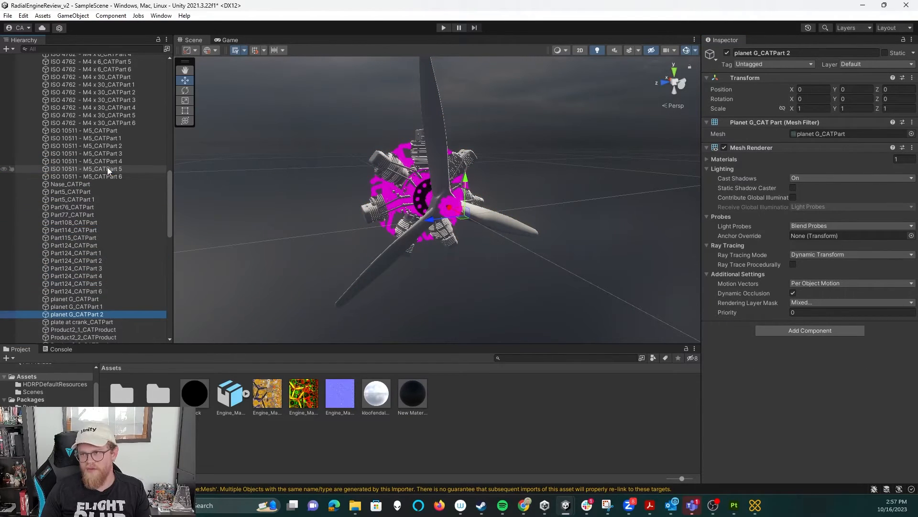
pyautogui.keyDown('shift'); pyautogui.click(125, 129); pyautogui.keyUp('shift')
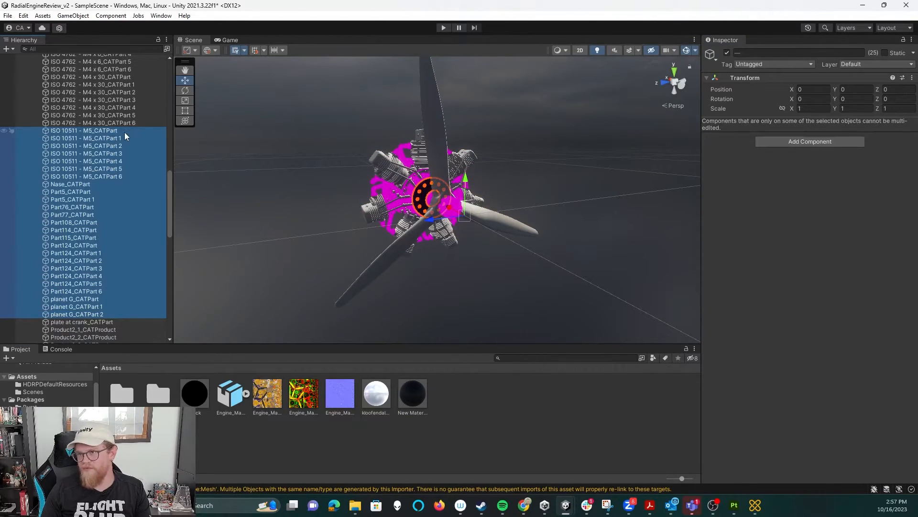
pyautogui.click(105, 314)
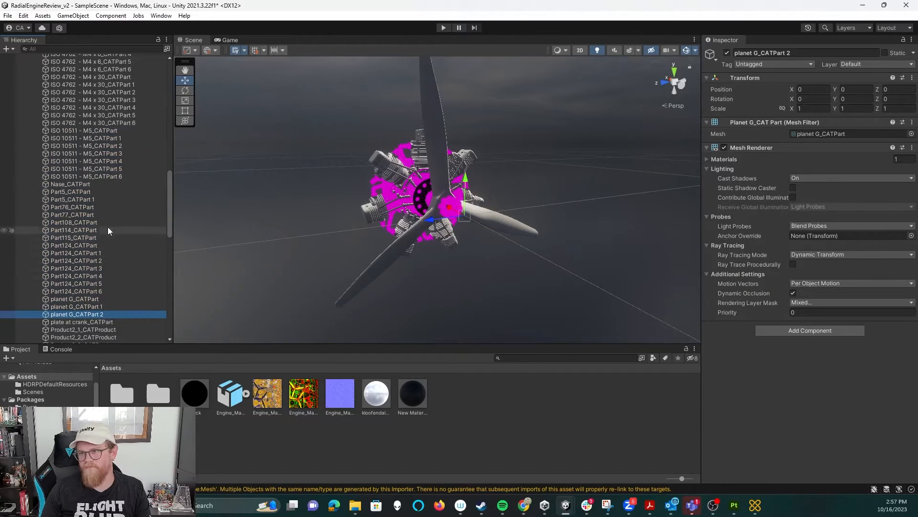
pyautogui.keyDown('shift'); pyautogui.click(101, 186); pyautogui.keyUp('shift')
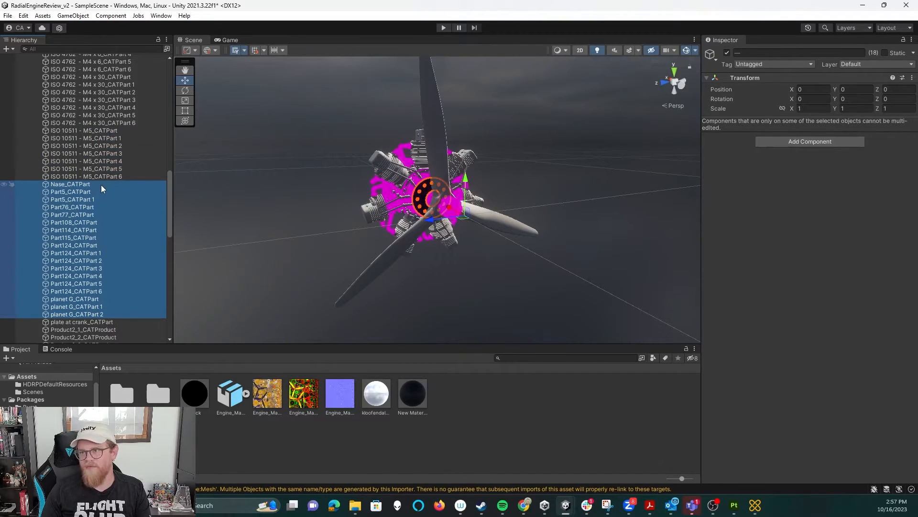
# Check the parts from Nase_CATPart onward one by one for mesh components and delete the empty Part114_CATPart.
pyautogui.click(102, 184)
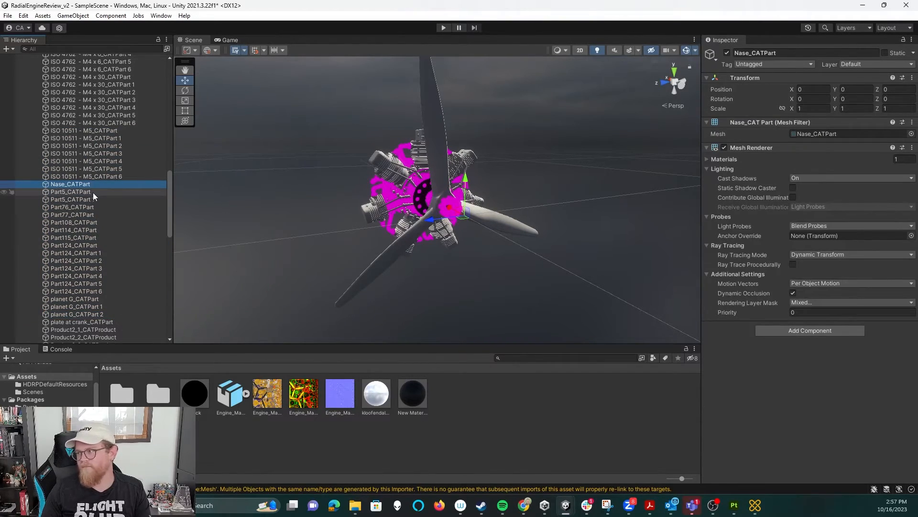
pyautogui.click(93, 193)
pyautogui.click(105, 206)
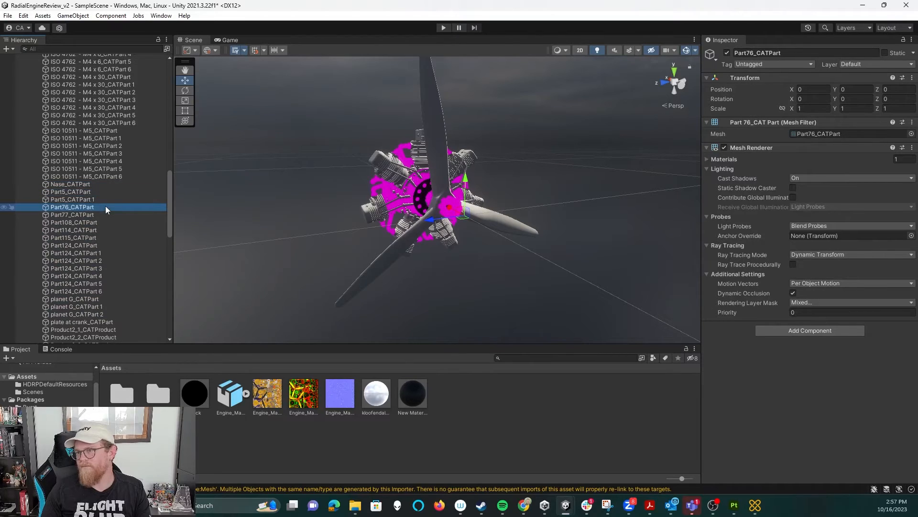
pyautogui.click(102, 214)
pyautogui.click(99, 223)
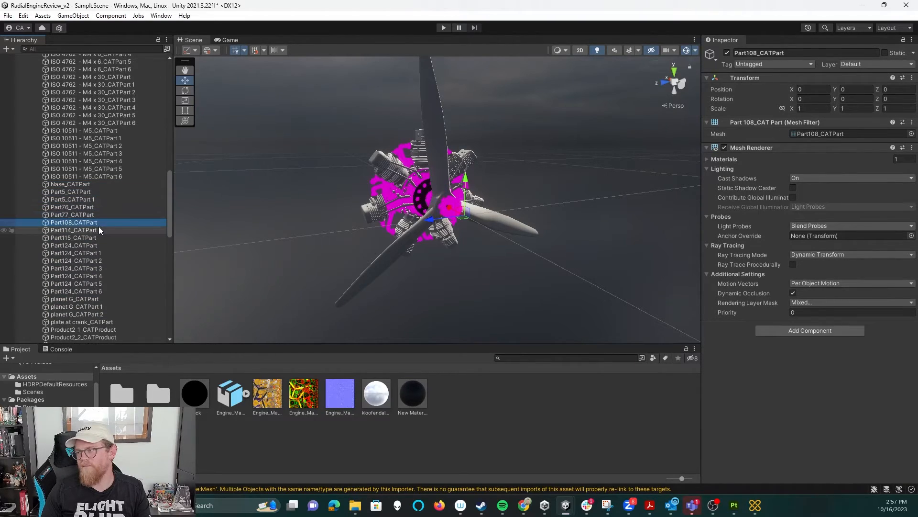
pyautogui.click(97, 229)
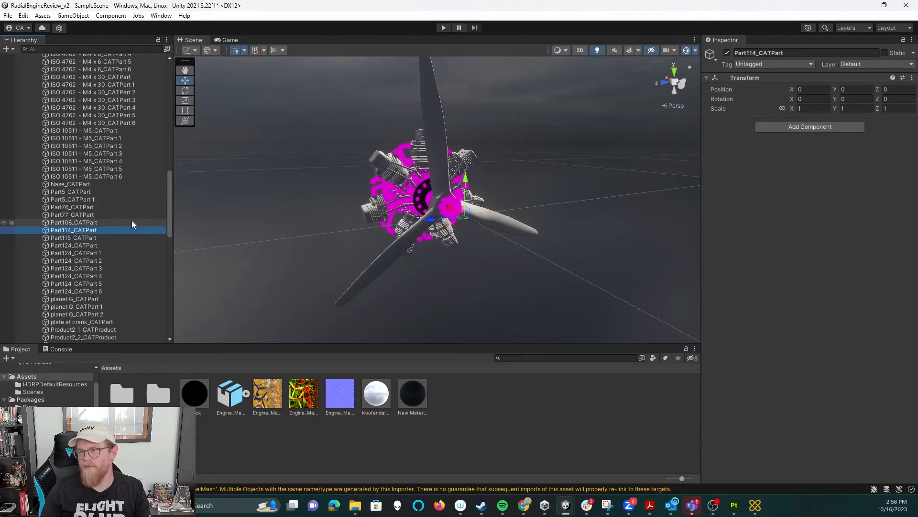
pyautogui.press('Delete')
# Check the Part115, Part124 and planet G parts for mesh components.
pyautogui.click(118, 228)
pyautogui.click(109, 236)
pyautogui.click(105, 245)
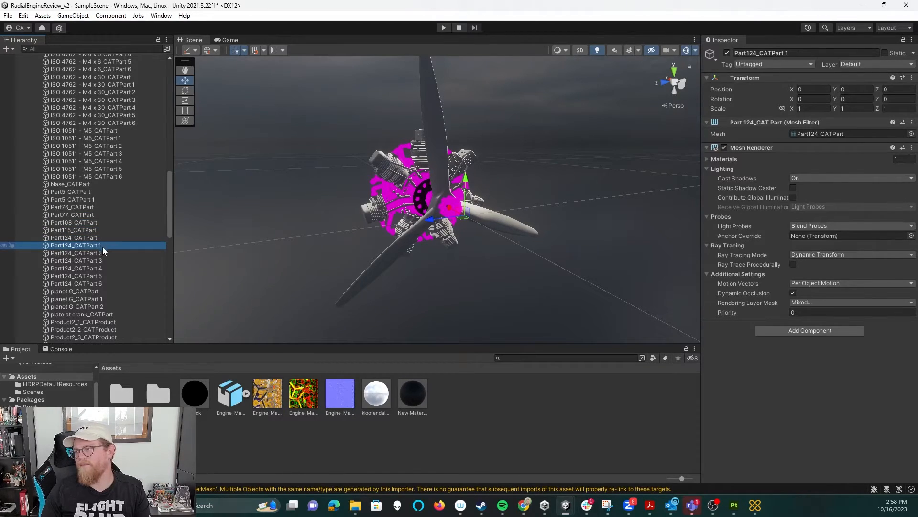
pyautogui.click(94, 292)
pyautogui.click(98, 298)
# Assign New Material to all parts from ISO 10511 - M5_CATPart through planet G_CATPart 2.
pyautogui.click(97, 307)
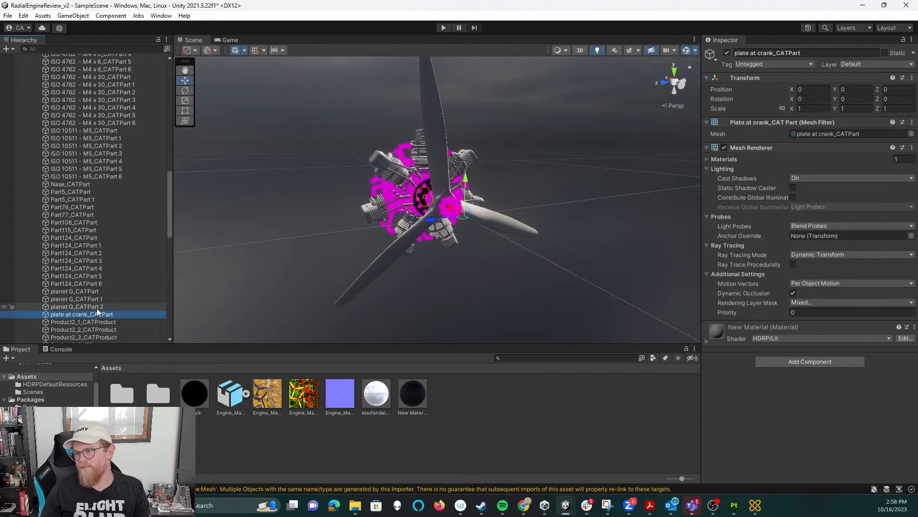
pyautogui.keyDown('shift'); pyautogui.click(114, 132); pyautogui.keyUp('shift')
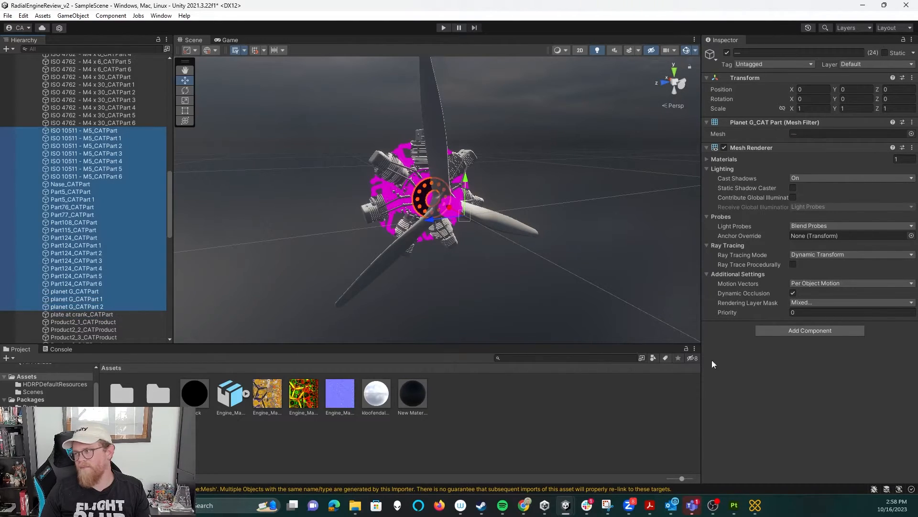
pyautogui.moveTo(411, 394); pyautogui.dragTo(783, 341)
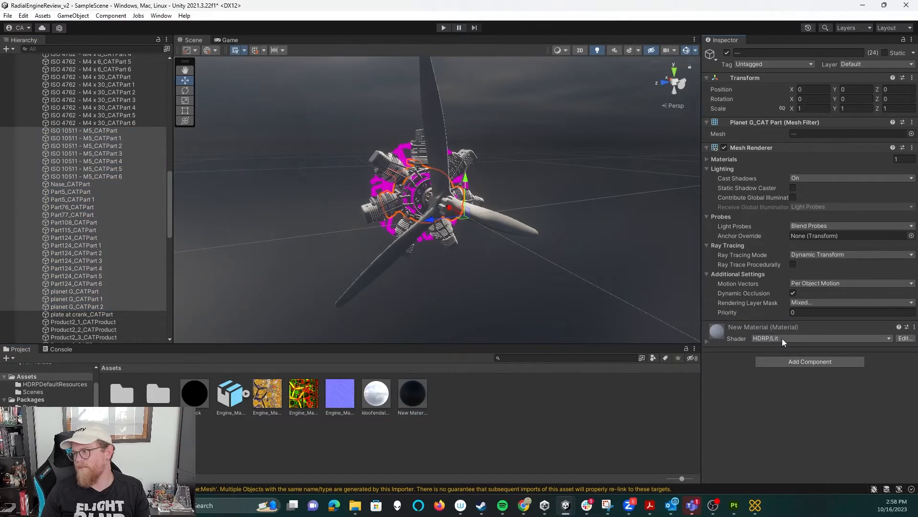
# Assign New Material to all remaining parts from Abgasrohr_CATPart through ISO 4762 - M4 x 30_CATPart 6.
pyautogui.scroll(3, 65, 162)
pyautogui.click(130, 211)
pyautogui.scroll(5, 131, 208)
pyautogui.scroll(10, 130, 206)
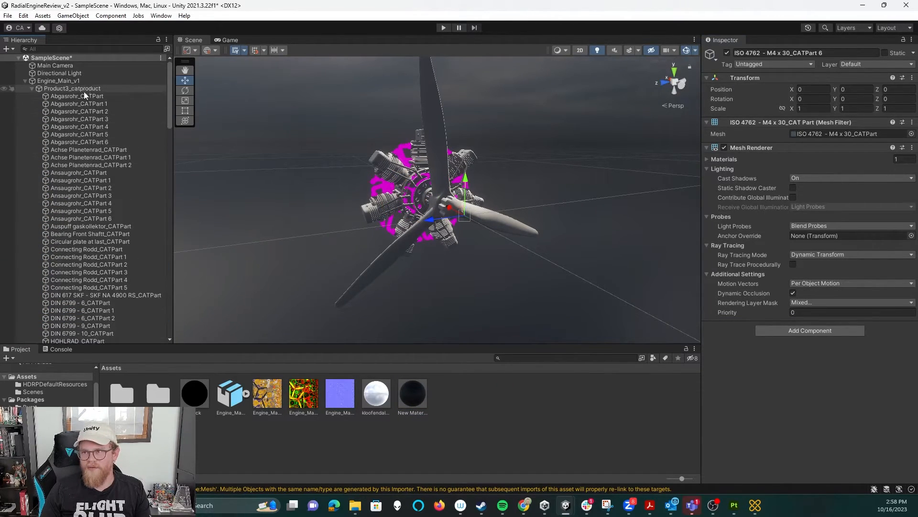
pyautogui.keyDown('shift'); pyautogui.click(81, 96); pyautogui.keyUp('shift')
pyautogui.moveTo(412, 394); pyautogui.dragTo(797, 338)
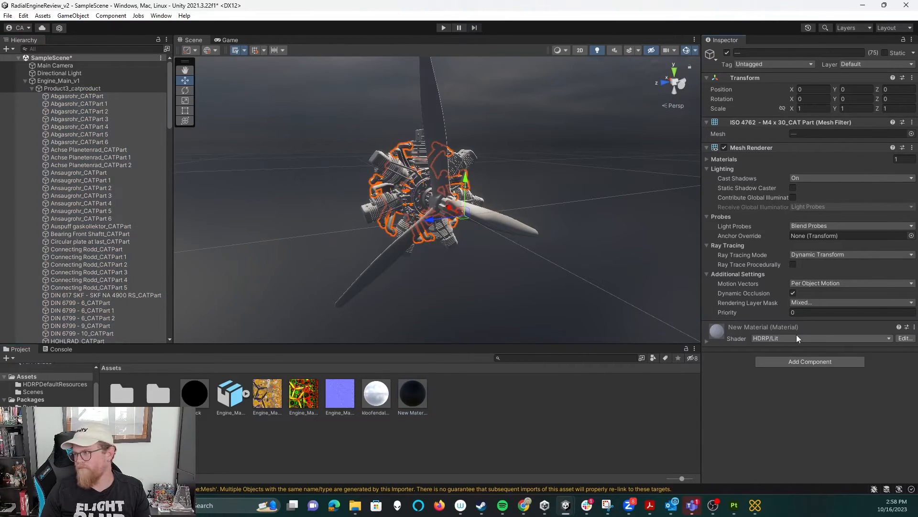
# View the engine and propeller up close from the front and collapse Engine_Main_v1 in the hierarchy.
pyautogui.click(607, 225)
pyautogui.keyDown('alt'); pyautogui.moveTo(606, 225); pyautogui.dragTo(527, 243); pyautogui.keyUp('alt')
pyautogui.moveTo(528, 243)
pyautogui.keyDown('alt'); pyautogui.mouseDown(button='right')
pyautogui.moveTo(539, 274)
pyautogui.moveTo(542, 237)
pyautogui.mouseUp(button='right'); pyautogui.keyUp('alt')
pyautogui.keyDown('alt'); pyautogui.moveTo(542, 237); pyautogui.dragTo(338, 249); pyautogui.keyUp('alt')
pyautogui.keyDown('alt'); pyautogui.moveTo(480, 249); pyautogui.dragTo(665, 353, button='right'); pyautogui.keyUp('alt')
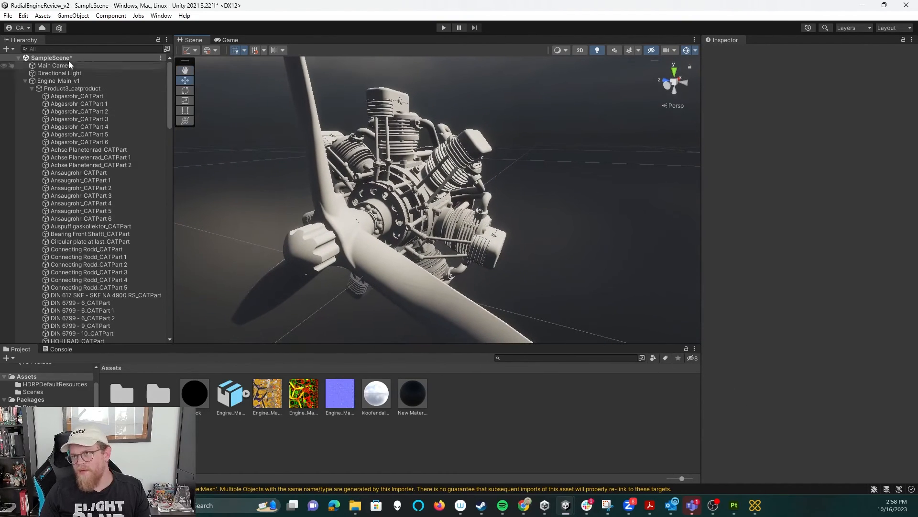
pyautogui.click(29, 81)
pyautogui.click(25, 81)
# Add a Global Volume to the scene, keeping its default name.
pyautogui.rightClick(79, 150)
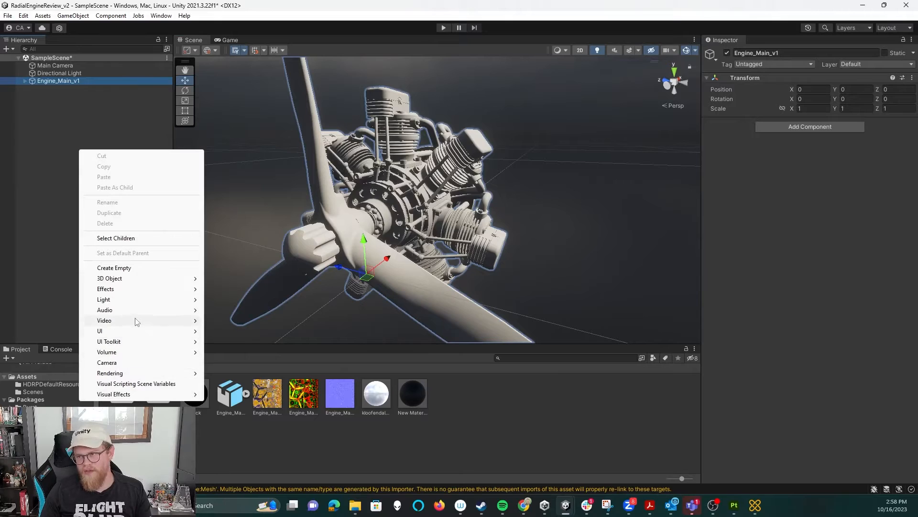
pyautogui.moveTo(136, 322)
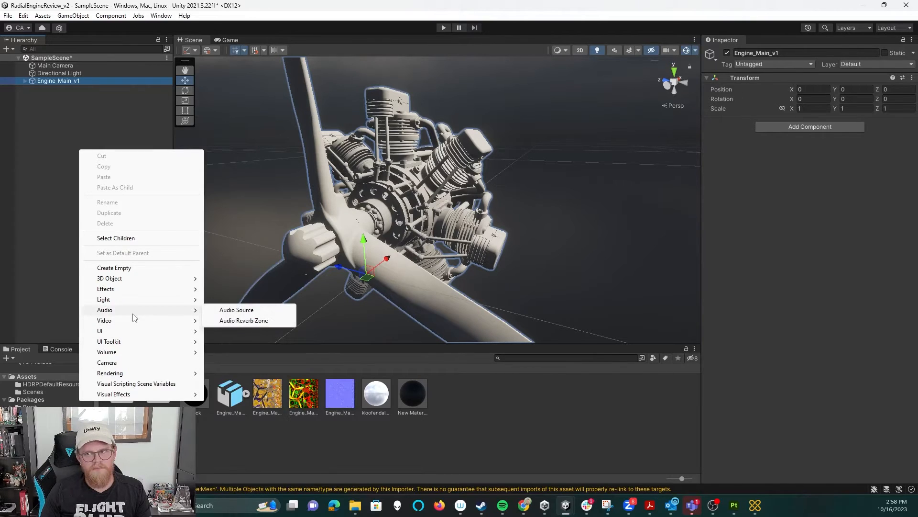
pyautogui.moveTo(165, 354)
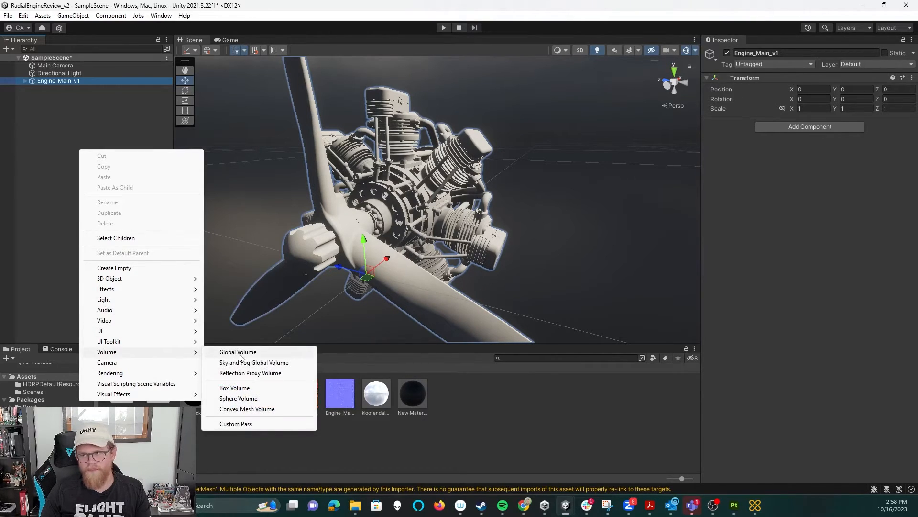
pyautogui.click(239, 353)
pyautogui.press('Return')
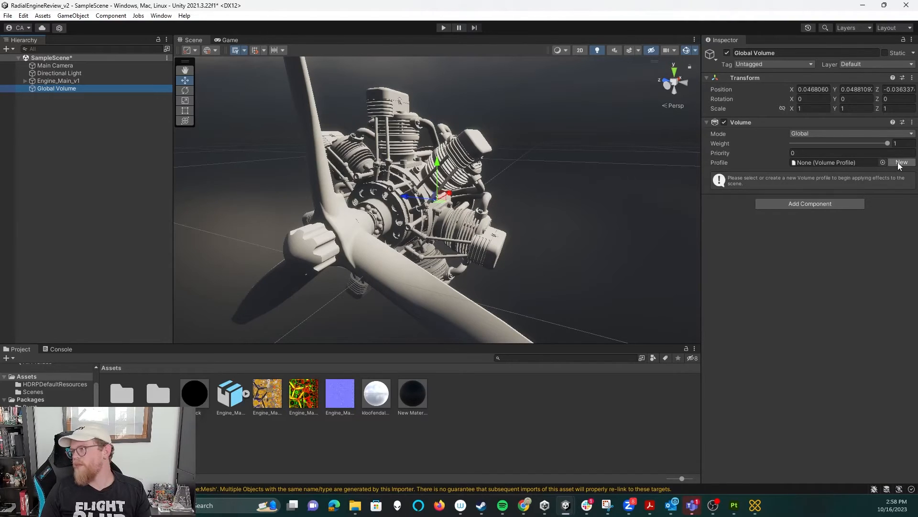
# Look through the existing volume profiles available for the Global Volume.
pyautogui.click(883, 162)
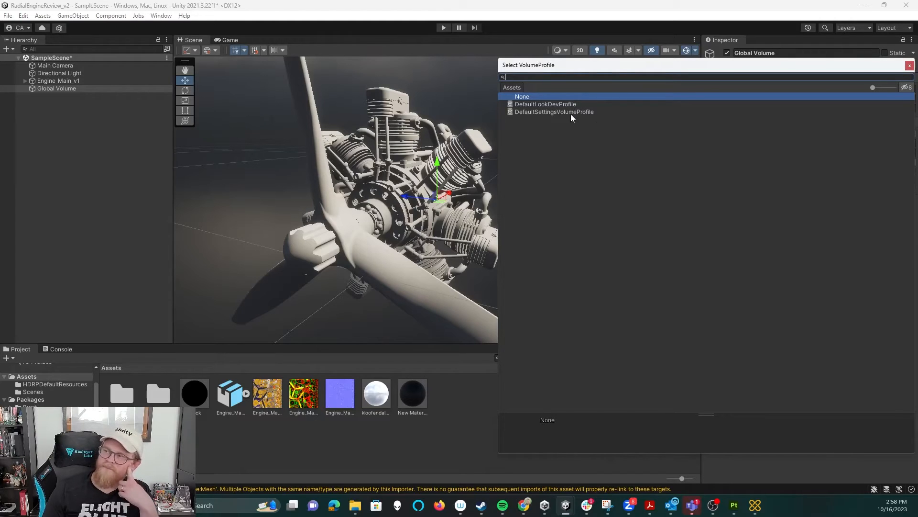
pyautogui.click(23, 17)
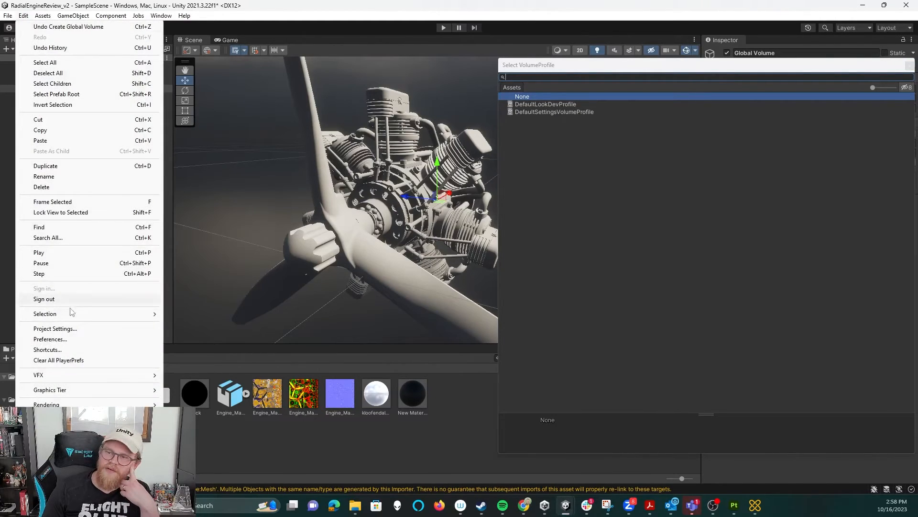
# Check the default volume profile in the HDRP Global Settings and assign DefaultSettingsVolumeProfile to the Global Volume.
pyautogui.click(83, 330)
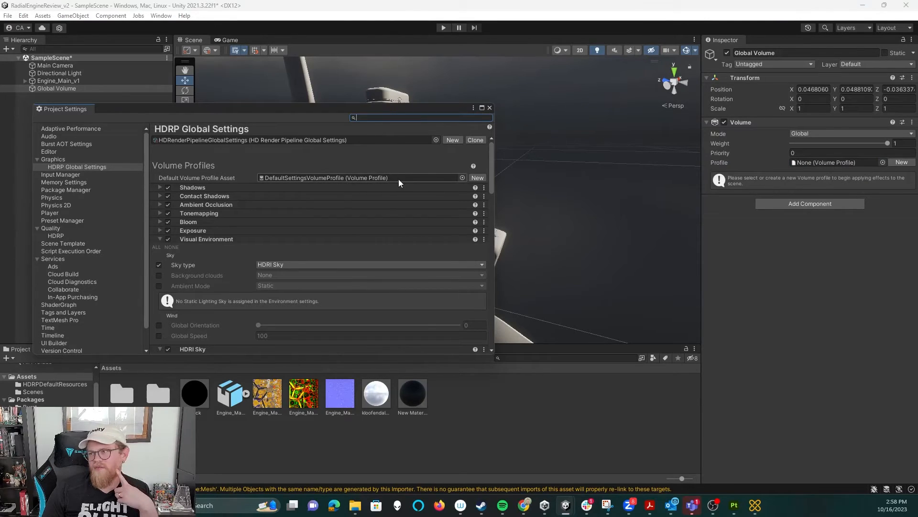
pyautogui.click(882, 162)
pyautogui.click(591, 113)
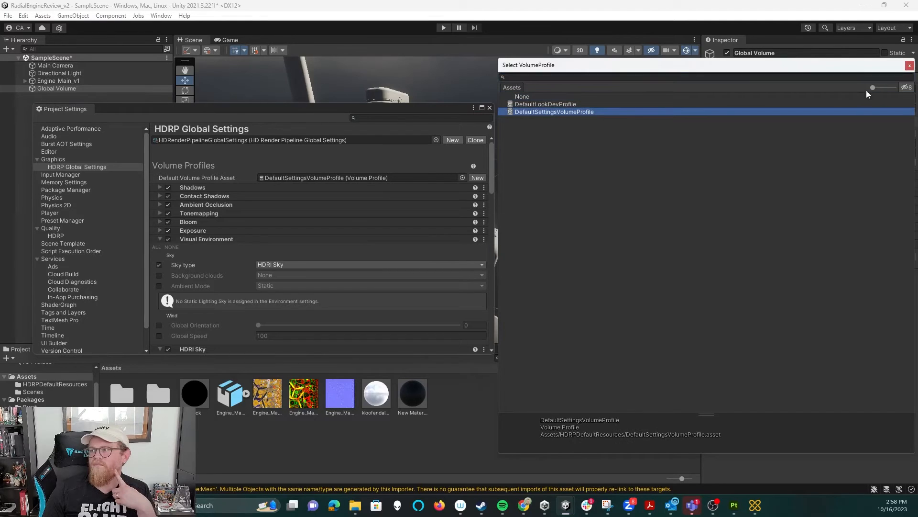
pyautogui.click(910, 66)
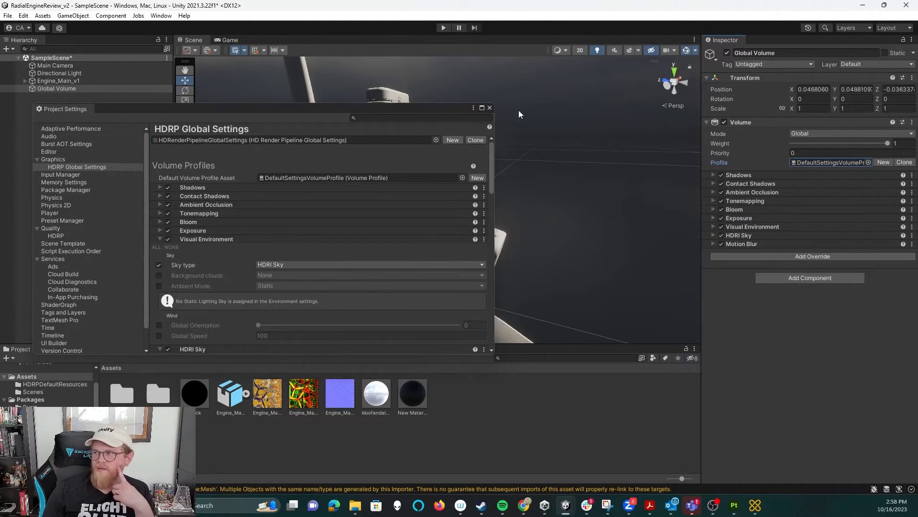
pyautogui.click(490, 108)
# Add an enabled Screen Space Global Illumination override to the Global Volume with tracing set to Ray Tracing (Preview).
pyautogui.click(819, 257)
pyautogui.write('screen')
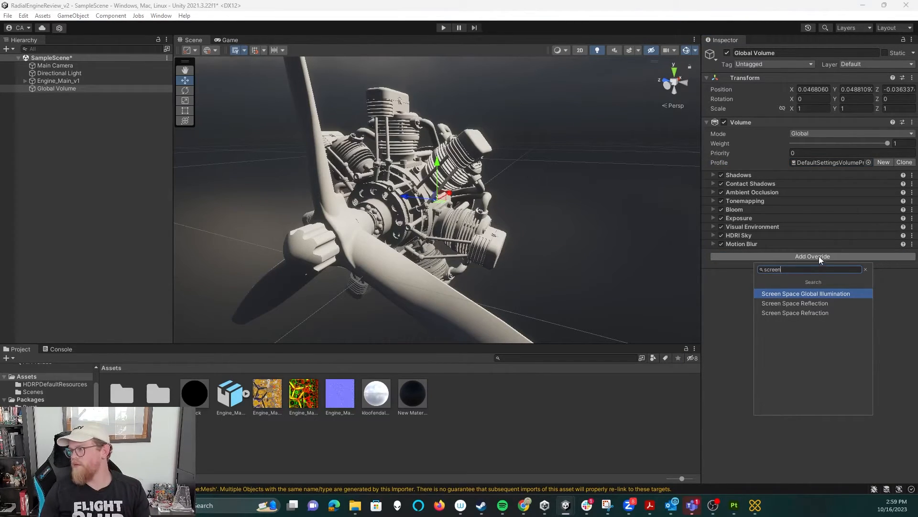
pyautogui.click(794, 293)
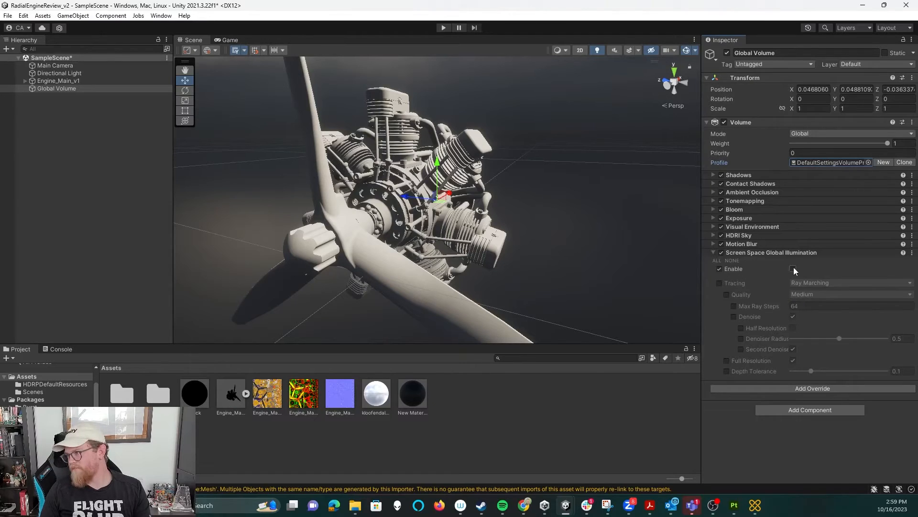
pyautogui.click(793, 268)
pyautogui.click(719, 283)
pyautogui.click(813, 283)
pyautogui.click(803, 304)
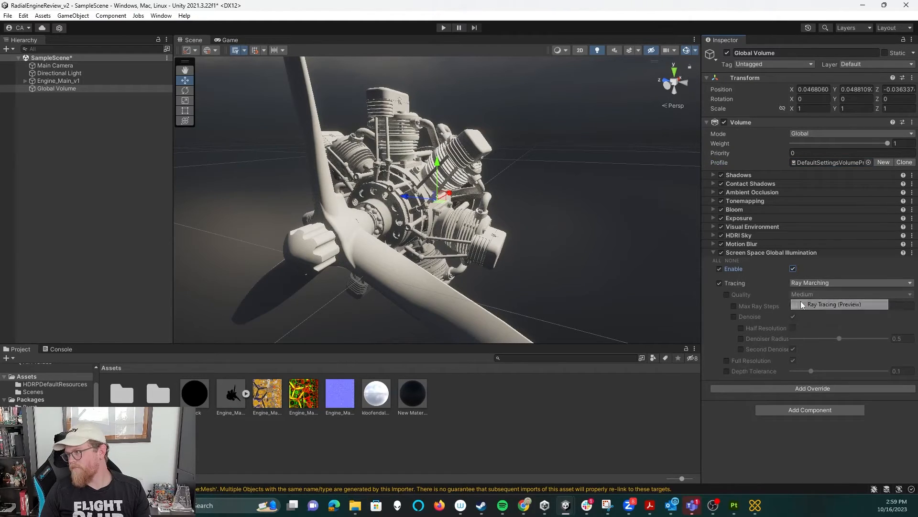
# Examine the untextured engine model from several angles and distances under the global illumination.
pyautogui.moveTo(532, 197)
pyautogui.keyDown('alt'); pyautogui.mouseDown()
pyautogui.moveTo(571, 198)
pyautogui.moveTo(459, 217)
pyautogui.mouseUp(); pyautogui.keyUp('alt')
pyautogui.keyDown('alt'); pyautogui.moveTo(460, 218); pyautogui.dragTo(414, 176, button='right'); pyautogui.keyUp('alt')
pyautogui.keyDown('alt'); pyautogui.moveTo(414, 176); pyautogui.dragTo(484, 198); pyautogui.keyUp('alt')
pyautogui.keyDown('alt'); pyautogui.moveTo(484, 199); pyautogui.dragTo(431, 165, button='right'); pyautogui.keyUp('alt')
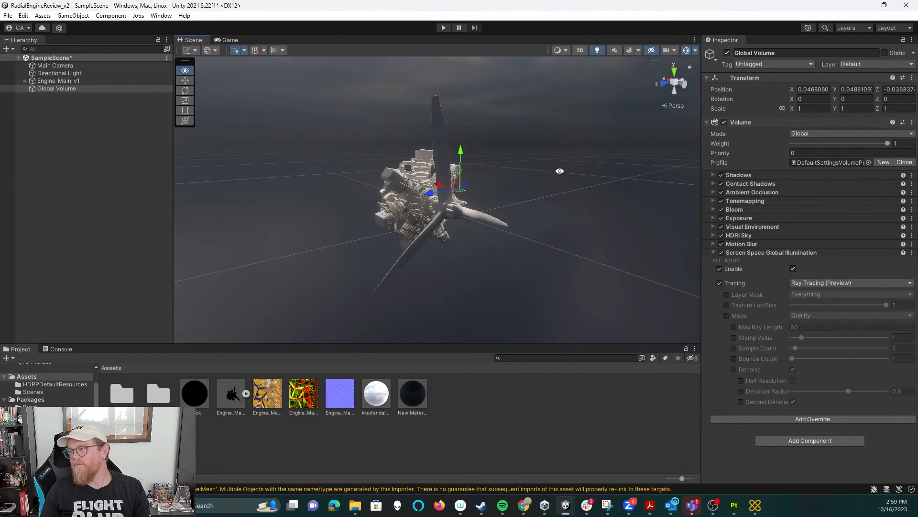
pyautogui.keyDown('alt'); pyautogui.moveTo(549, 117); pyautogui.dragTo(290, 157); pyautogui.keyUp('alt')
pyautogui.click(582, 185)
pyautogui.click(95, 81)
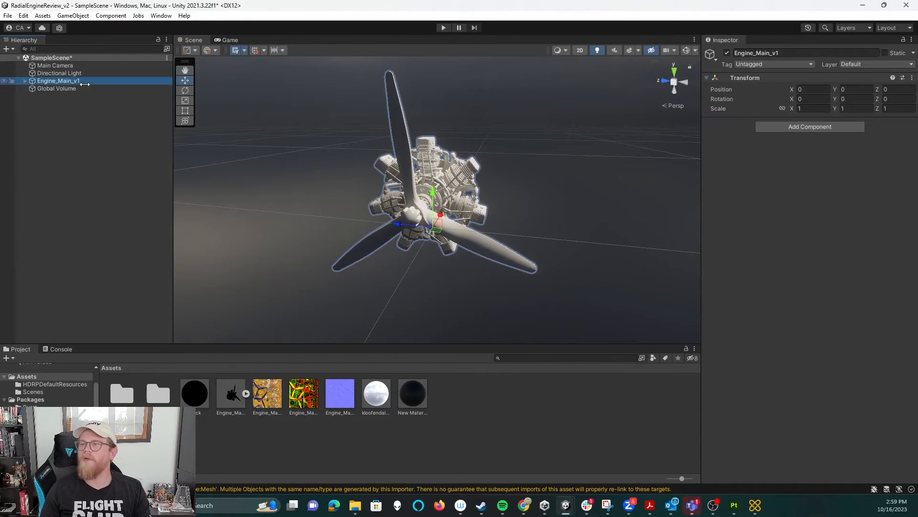
# Add a Screen Space Reflection override to the Global Volume with tracing set to Ray Tracing (Preview).
pyautogui.click(96, 89)
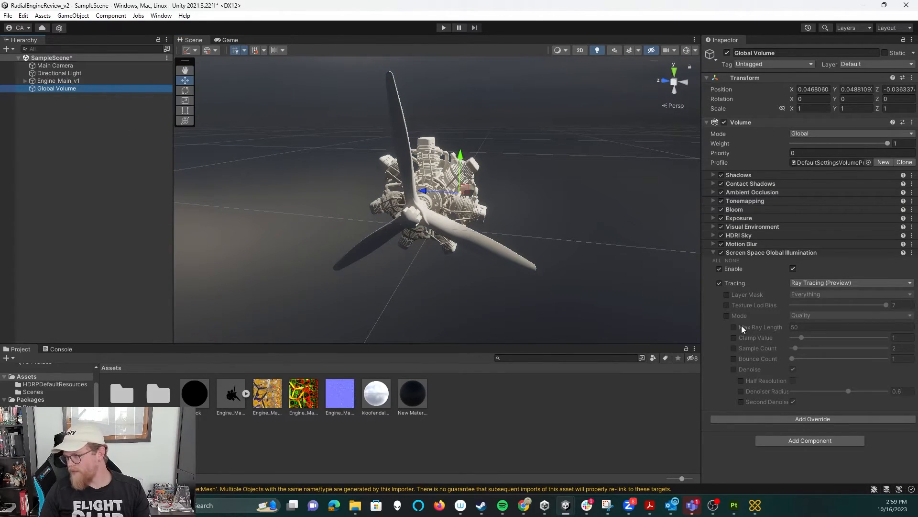
pyautogui.click(799, 419)
pyautogui.write('scree')
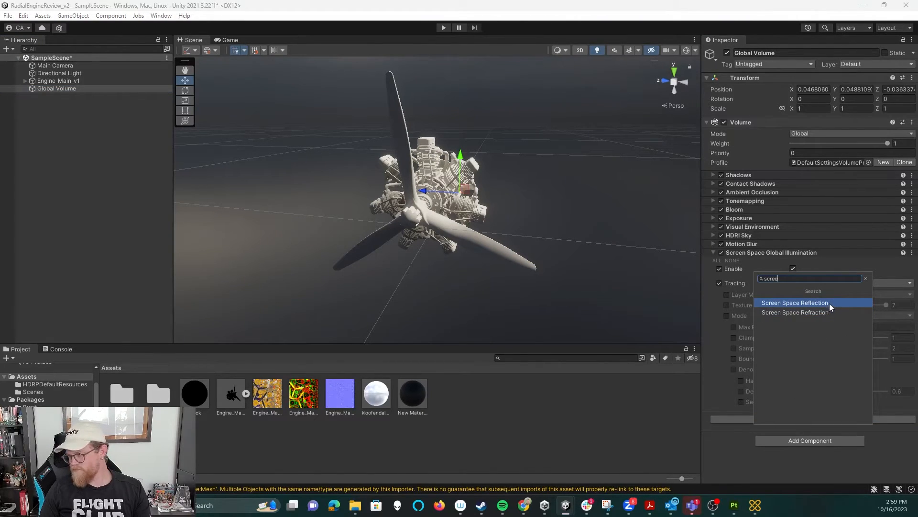
pyautogui.click(829, 303)
pyautogui.scroll(-3, 728, 410)
pyautogui.click(720, 355)
pyautogui.click(719, 375)
pyautogui.click(795, 374)
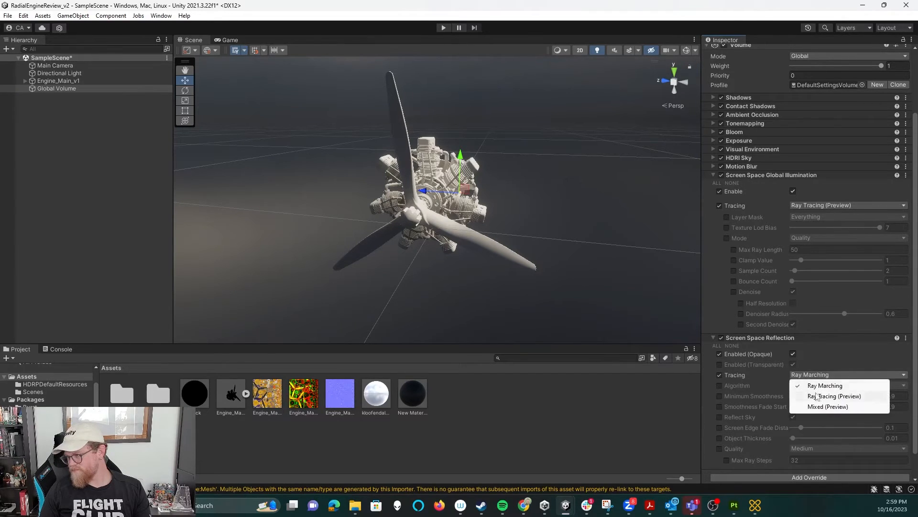
pyautogui.click(816, 395)
# Review the Shadows override settings of the Global Volume and collapse its expanded overrides.
pyautogui.keyDown('alt'); pyautogui.moveTo(597, 213); pyautogui.dragTo(584, 212); pyautogui.keyUp('alt')
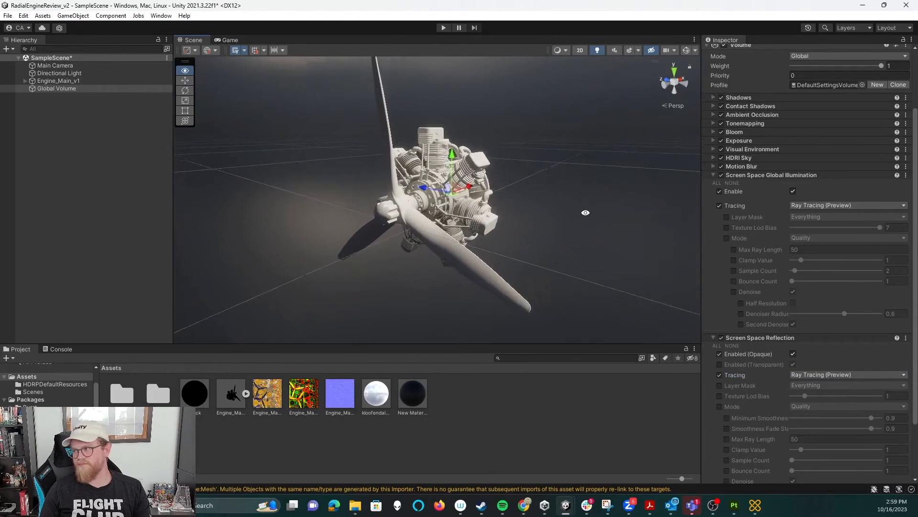
pyautogui.moveTo(584, 212); pyautogui.dragTo(588, 225, button='middle')
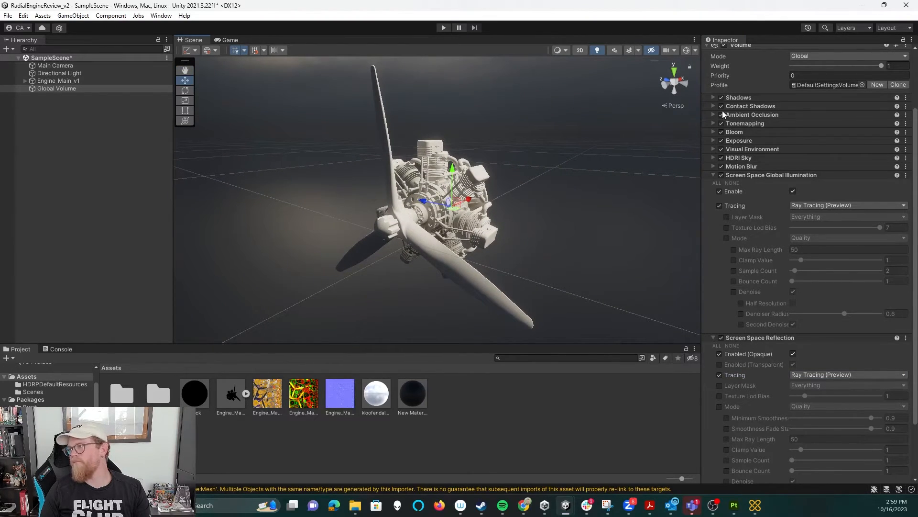
pyautogui.click(713, 98)
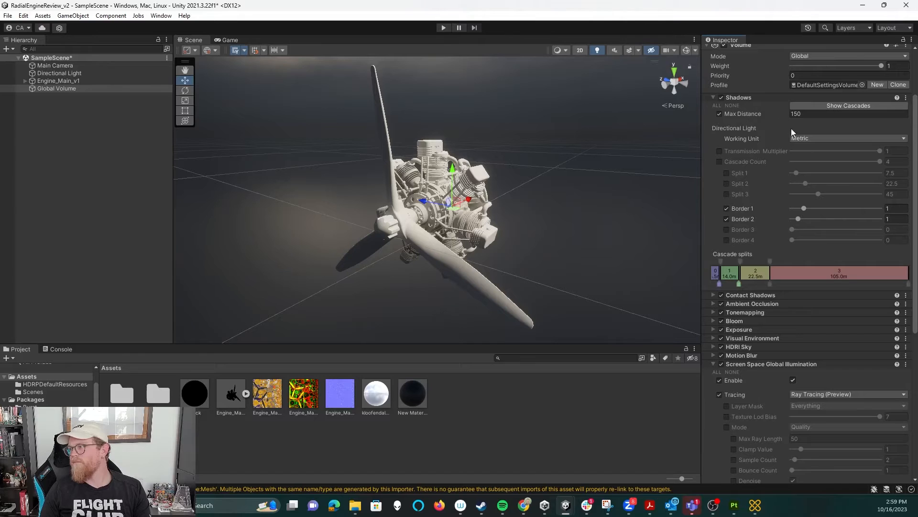
pyautogui.click(714, 97)
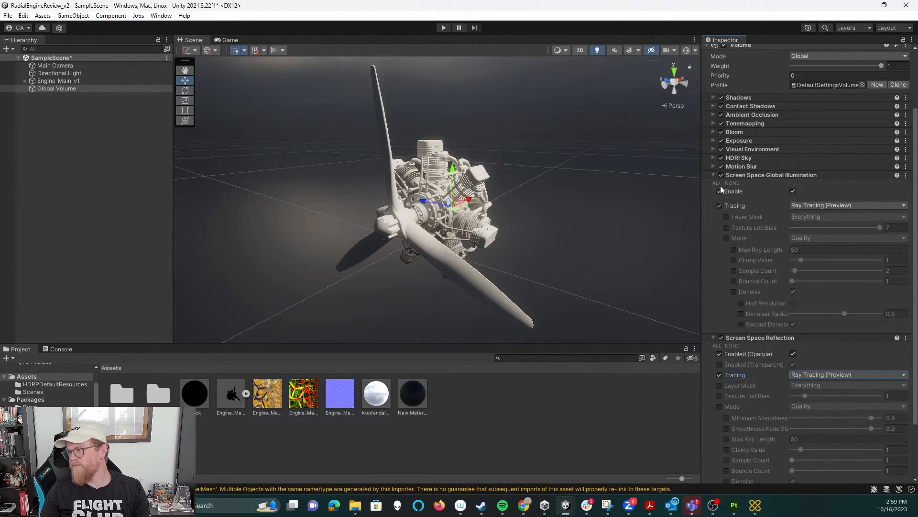
pyautogui.click(713, 175)
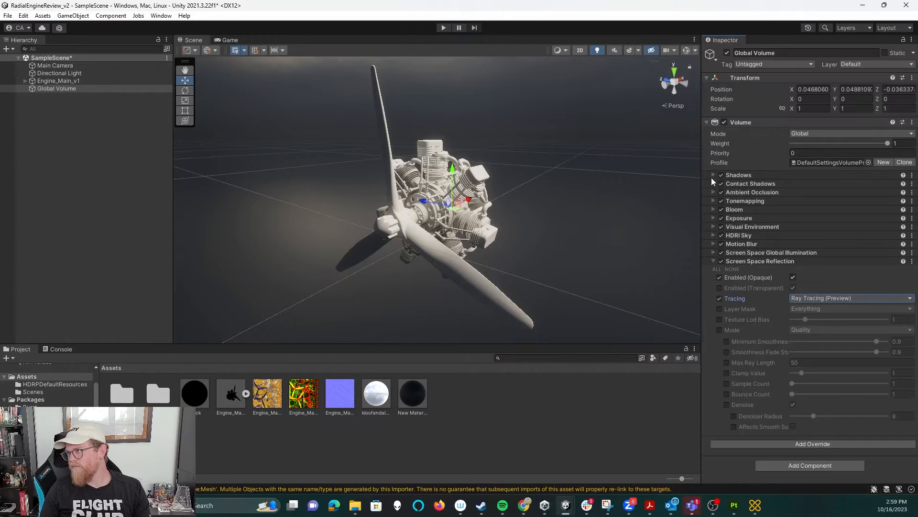
pyautogui.click(712, 261)
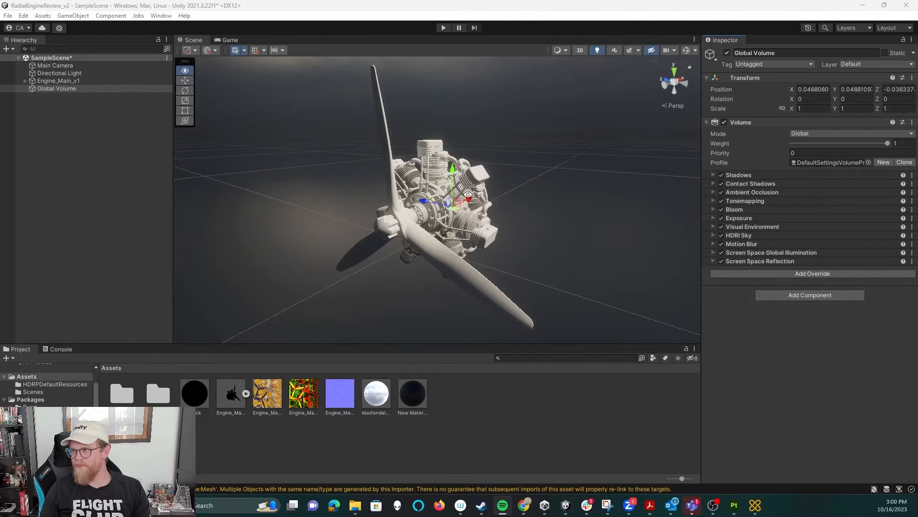
pyautogui.keyDown('alt'); pyautogui.moveTo(465, 195); pyautogui.dragTo(484, 170); pyautogui.keyUp('alt')
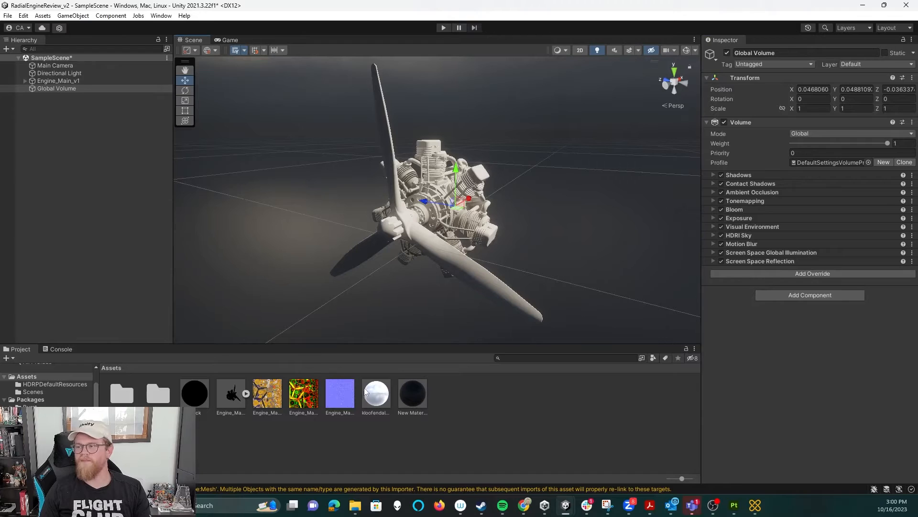
# Assign the engine's color, mask and normal textures to the Base Map, Mask Map and Normal Map of New Material.
pyautogui.click(413, 401)
pyautogui.moveTo(266, 404); pyautogui.dragTo(727, 218)
pyautogui.keyDown('alt'); pyautogui.moveTo(451, 232); pyautogui.dragTo(333, 353); pyautogui.keyUp('alt')
pyautogui.moveTo(304, 405); pyautogui.dragTo(800, 246)
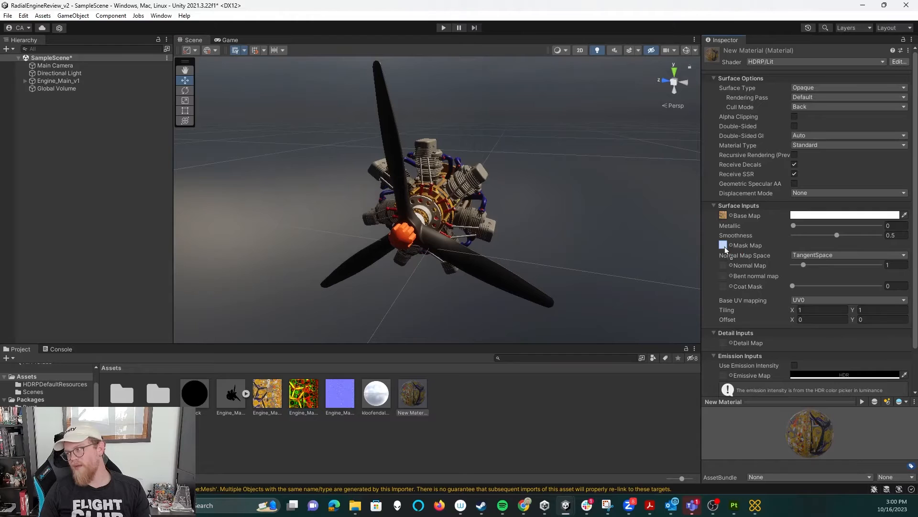
pyautogui.moveTo(725, 246); pyautogui.dragTo(725, 246)
pyautogui.keyDown('alt'); pyautogui.moveTo(533, 220); pyautogui.dragTo(389, 343); pyautogui.keyUp('alt')
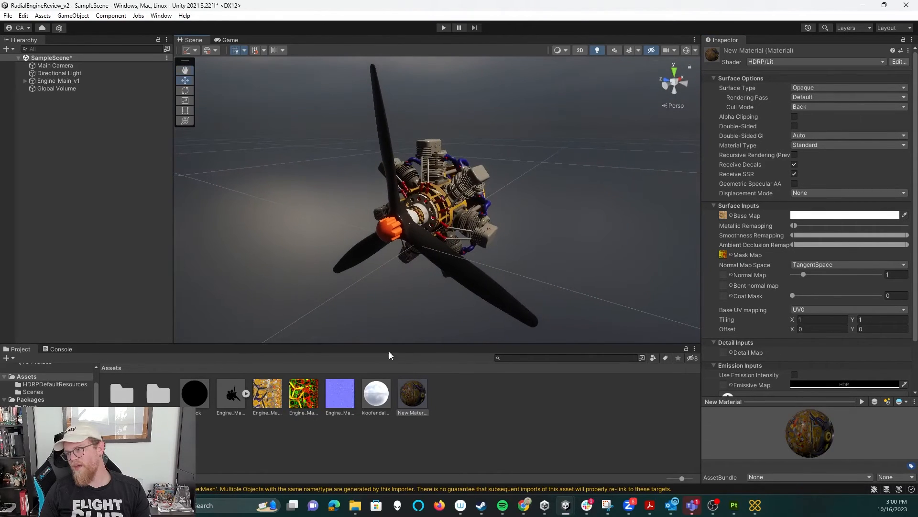
pyautogui.moveTo(348, 400)
pyautogui.mouseDown()
pyautogui.moveTo(743, 280)
pyautogui.moveTo(722, 275)
pyautogui.mouseUp()
# Set the texture type of Engine_Main_v1_Black_Normal to Normal map and apply the import settings.
pyautogui.click(349, 387)
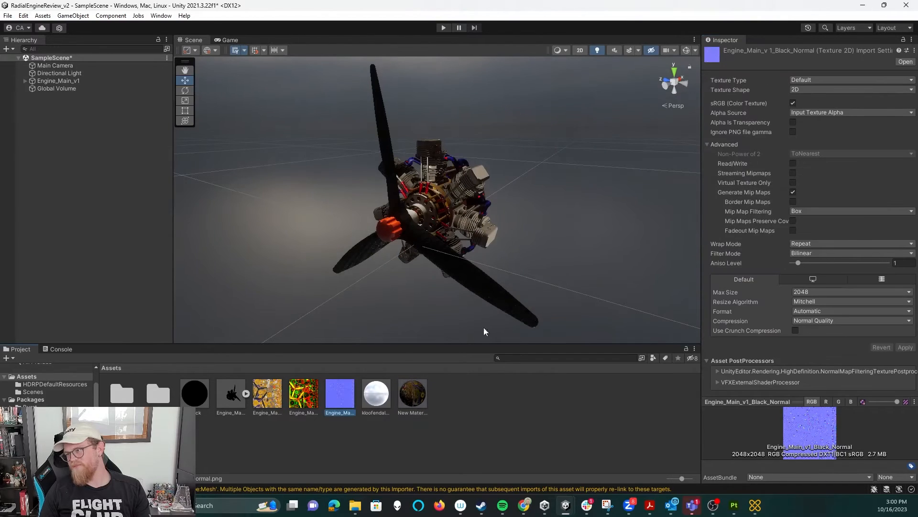
pyautogui.click(813, 80)
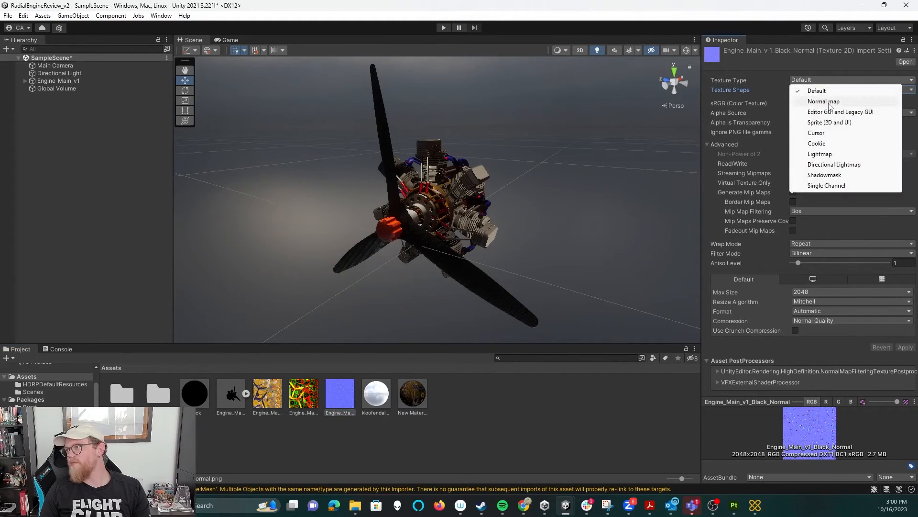
pyautogui.click(826, 101)
pyautogui.click(901, 329)
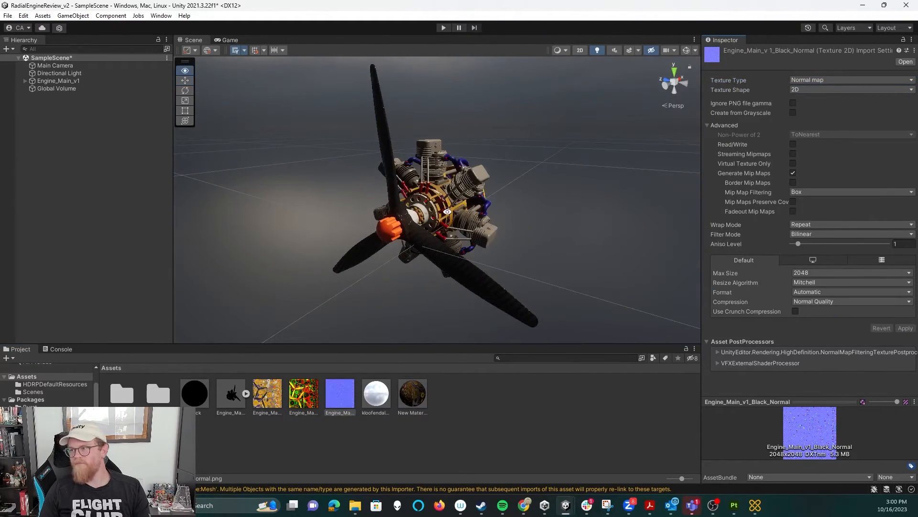
# Examine the textured engine and propeller from several angles and distances.
pyautogui.keyDown('alt'); pyautogui.moveTo(393, 230); pyautogui.dragTo(538, 295, button='right'); pyautogui.keyUp('alt')
pyautogui.keyDown('alt'); pyautogui.moveTo(538, 295); pyautogui.dragTo(605, 309); pyautogui.keyUp('alt')
pyautogui.keyDown('alt'); pyautogui.moveTo(605, 309); pyautogui.dragTo(518, 247, button='right'); pyautogui.keyUp('alt')
pyautogui.keyDown('alt'); pyautogui.moveTo(518, 248); pyautogui.dragTo(559, 268); pyautogui.keyUp('alt')
pyautogui.keyDown('alt'); pyautogui.moveTo(560, 268); pyautogui.dragTo(533, 248, button='right'); pyautogui.keyUp('alt')
pyautogui.keyDown('alt'); pyautogui.moveTo(533, 248); pyautogui.dragTo(464, 229); pyautogui.keyUp('alt')
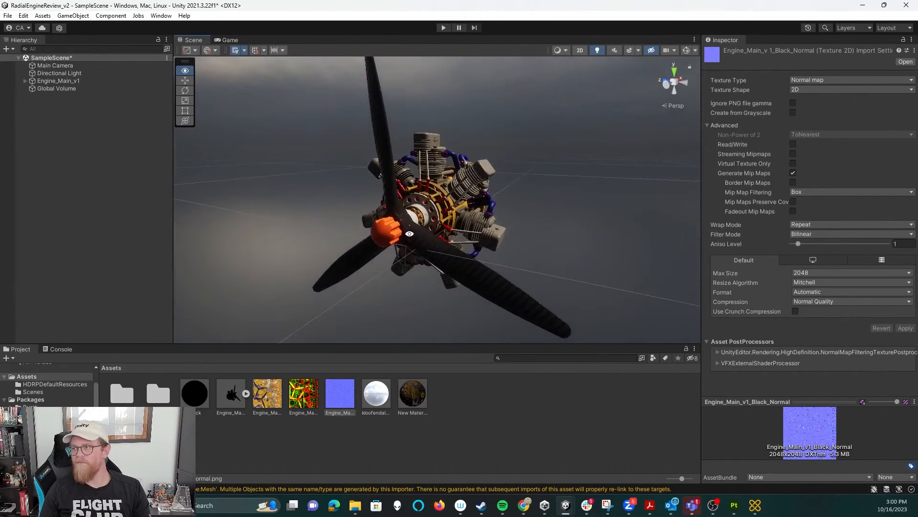
pyautogui.moveTo(462, 228); pyautogui.dragTo(469, 250, button='middle')
pyautogui.keyDown('alt'); pyautogui.moveTo(469, 250); pyautogui.dragTo(473, 240); pyautogui.keyUp('alt')
pyautogui.keyDown('alt'); pyautogui.moveTo(504, 254); pyautogui.dragTo(497, 242, button='right'); pyautogui.keyUp('alt')
pyautogui.keyDown('alt'); pyautogui.moveTo(498, 241); pyautogui.dragTo(507, 242); pyautogui.keyUp('alt')
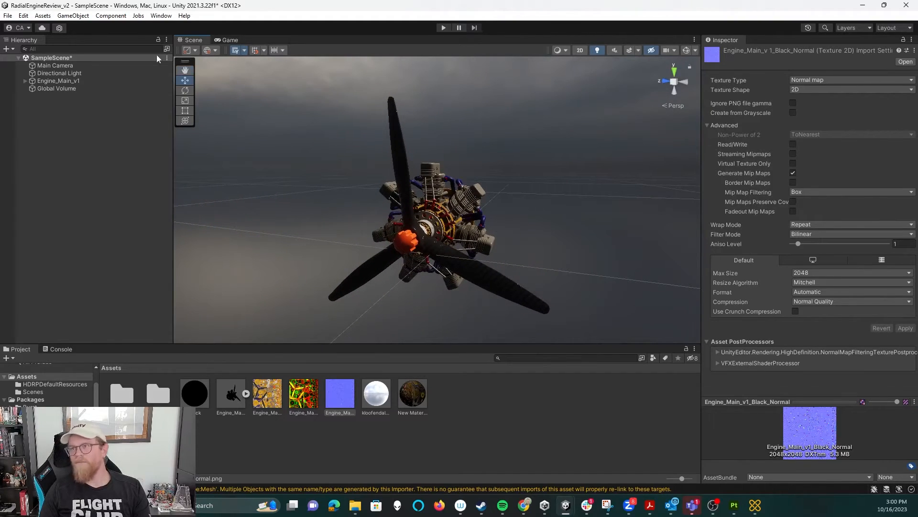
# Add a 3D plane to the scene and lower it below the engine to about Y -0.178.
pyautogui.click(47, 16)
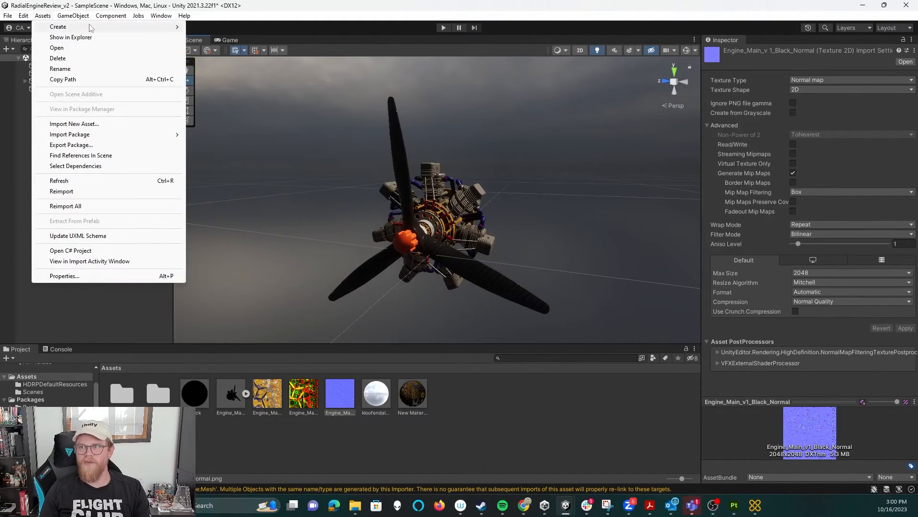
pyautogui.moveTo(125, 30)
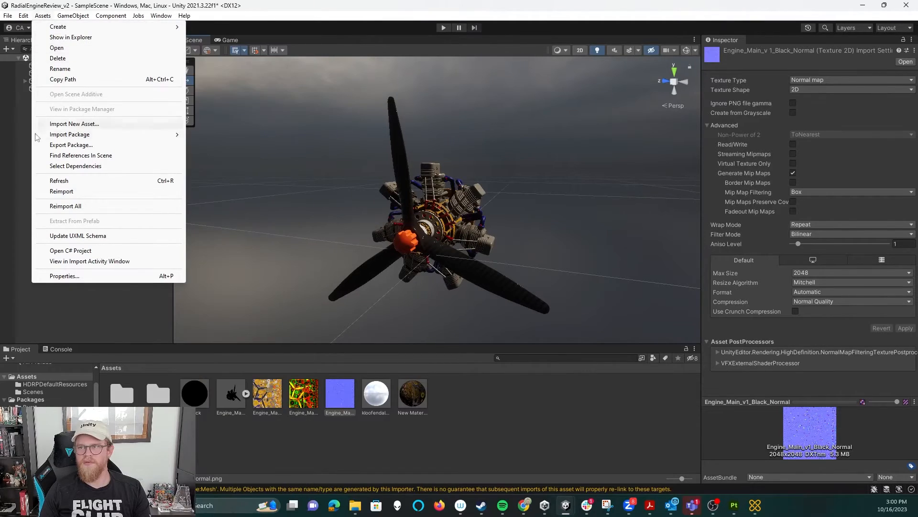
pyautogui.rightClick(23, 144)
pyautogui.moveTo(106, 274)
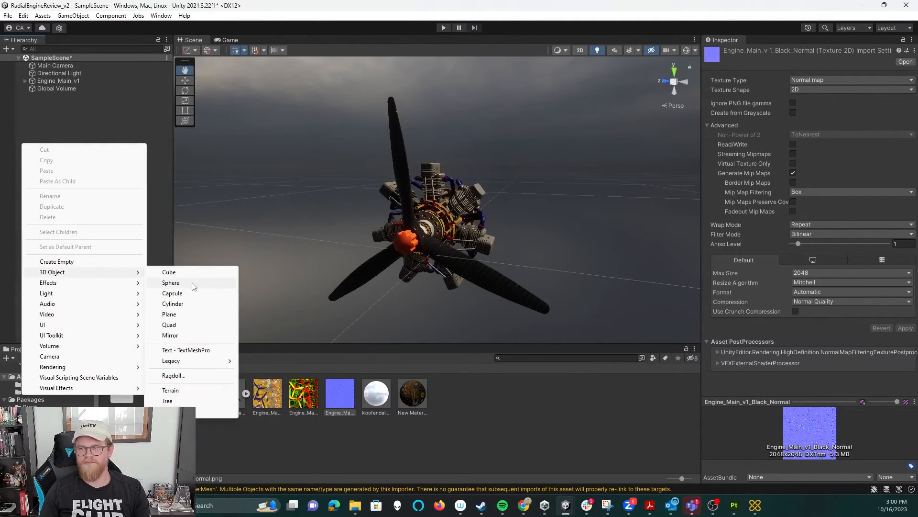
pyautogui.click(172, 314)
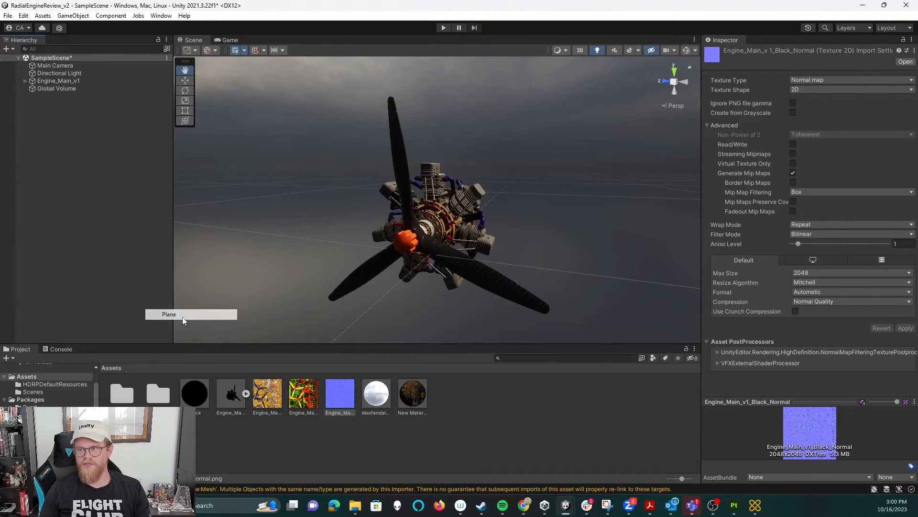
pyautogui.moveTo(438, 166); pyautogui.dragTo(462, 288)
pyautogui.keyDown('alt'); pyautogui.moveTo(547, 264); pyautogui.dragTo(498, 272, button='right'); pyautogui.keyUp('alt')
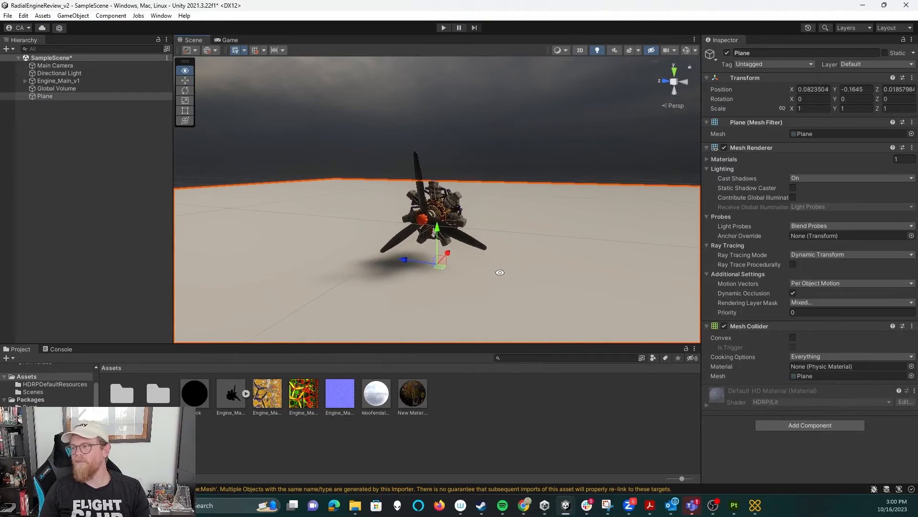
pyautogui.keyDown('alt'); pyautogui.moveTo(499, 272); pyautogui.dragTo(560, 301); pyautogui.keyUp('alt')
pyautogui.moveTo(441, 231); pyautogui.dragTo(386, 187)
# Enable Contribute Global Illumination in the plane's Mesh Renderer lighting settings.
pyautogui.click(84, 88)
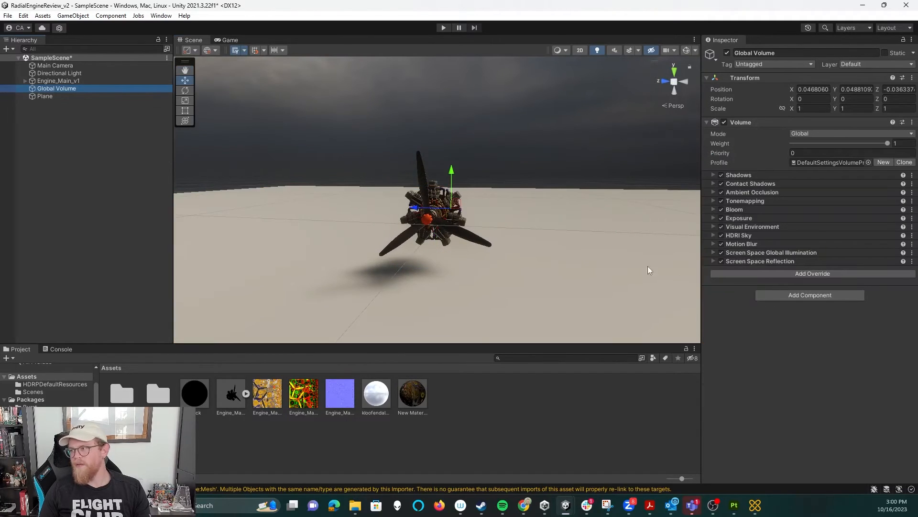
pyautogui.click(466, 293)
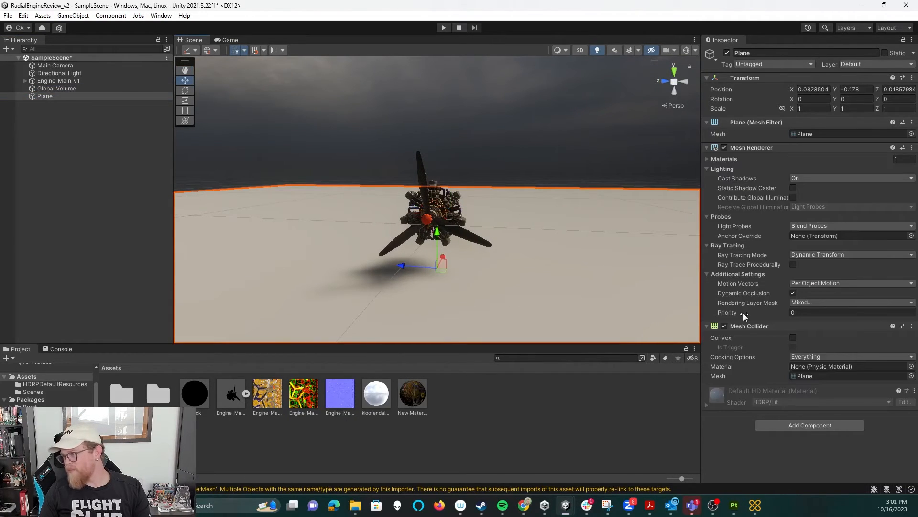
pyautogui.click(793, 188)
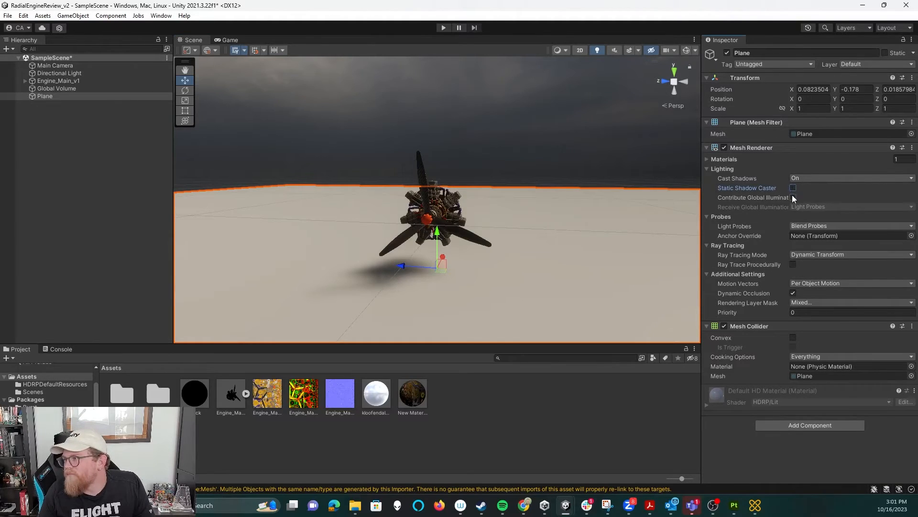
pyautogui.click(793, 197)
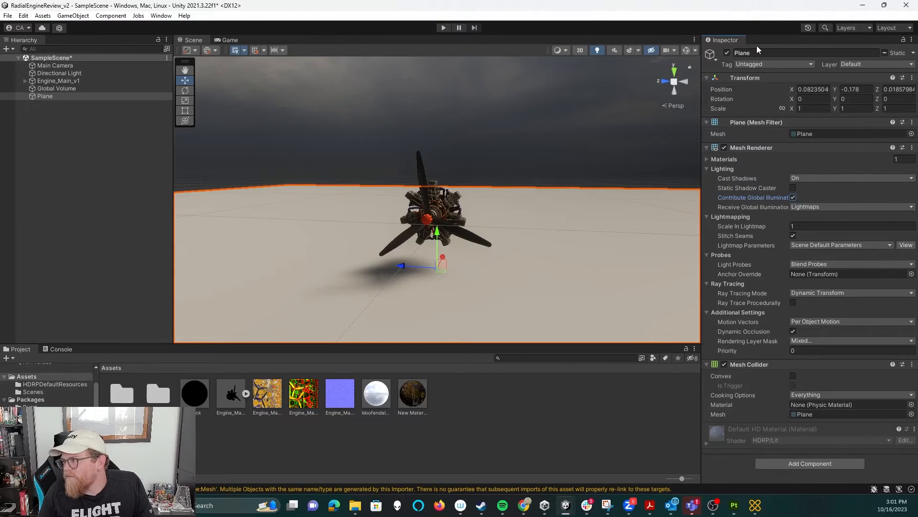
# Open the Rendering Lighting window, dock it beside the Inspector, and create a new lighting settings asset for the scene.
pyautogui.click(162, 16)
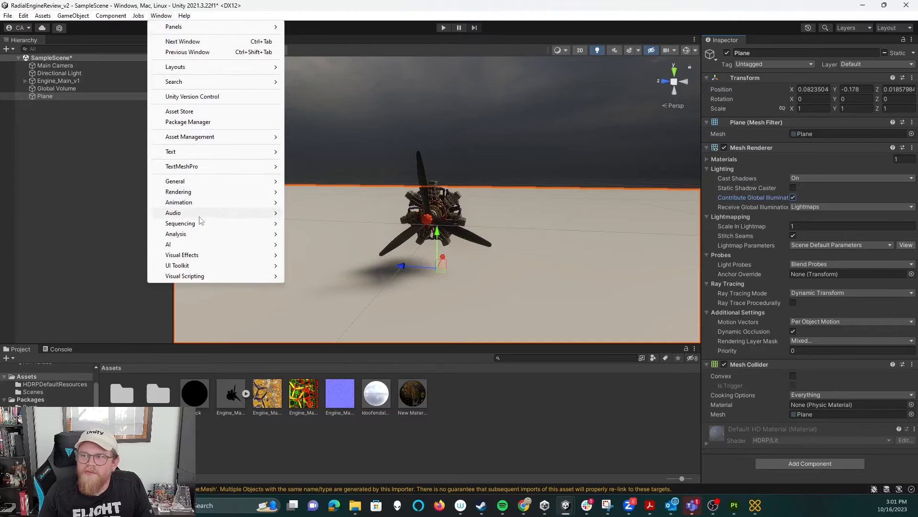
pyautogui.moveTo(194, 262)
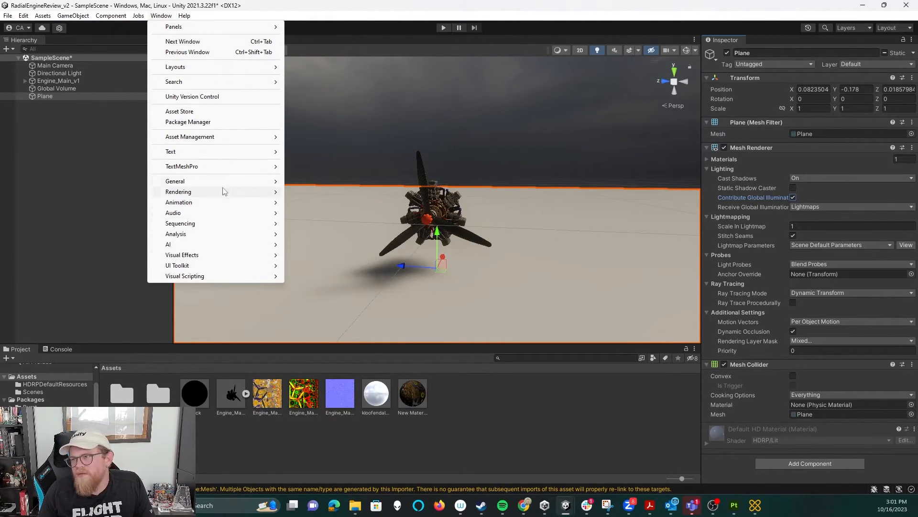
pyautogui.moveTo(259, 192)
pyautogui.click(301, 192)
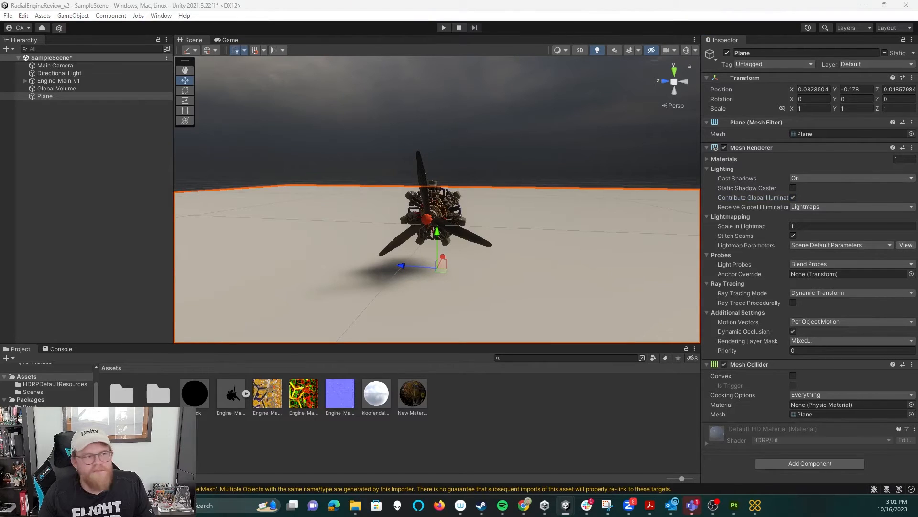
pyautogui.moveTo(0, 238); pyautogui.dragTo(773, 40)
pyautogui.click(888, 93)
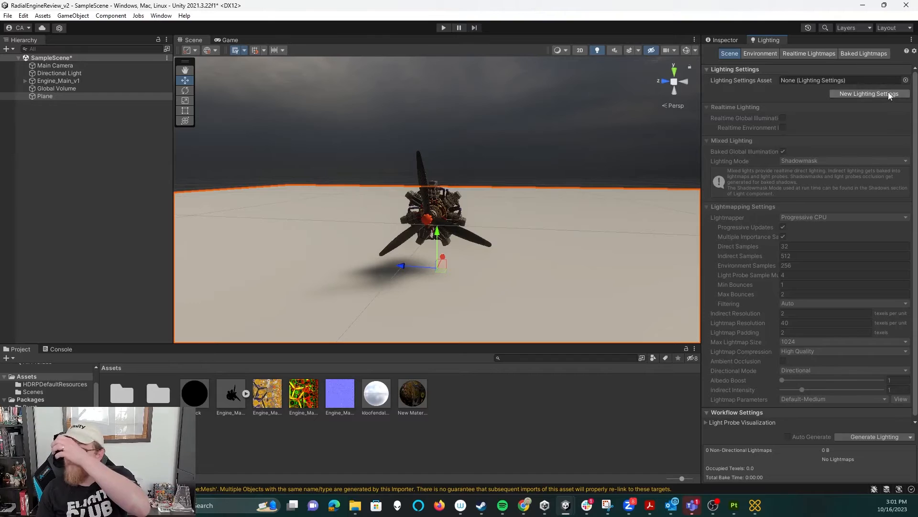
# Enable Realtime Global Illumination and set the lightmapper to Progressive GPU (Preview).
pyautogui.click(783, 118)
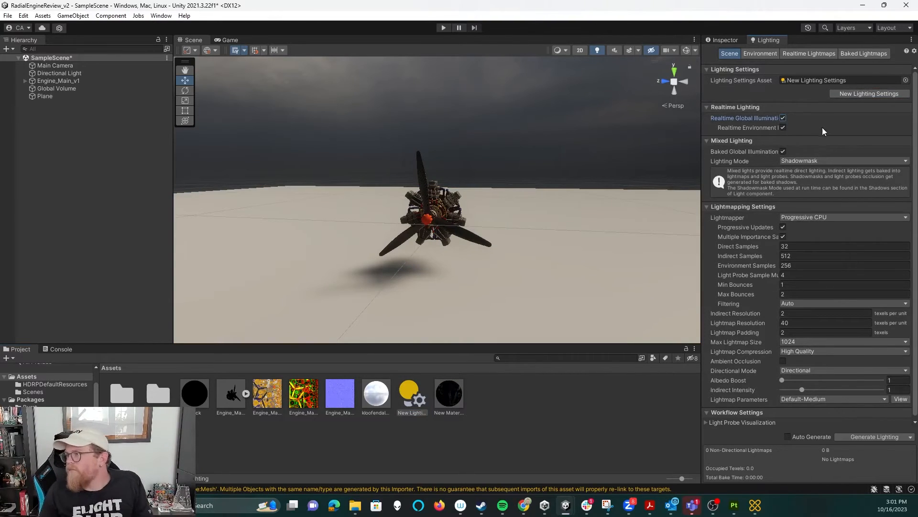
pyautogui.click(830, 218)
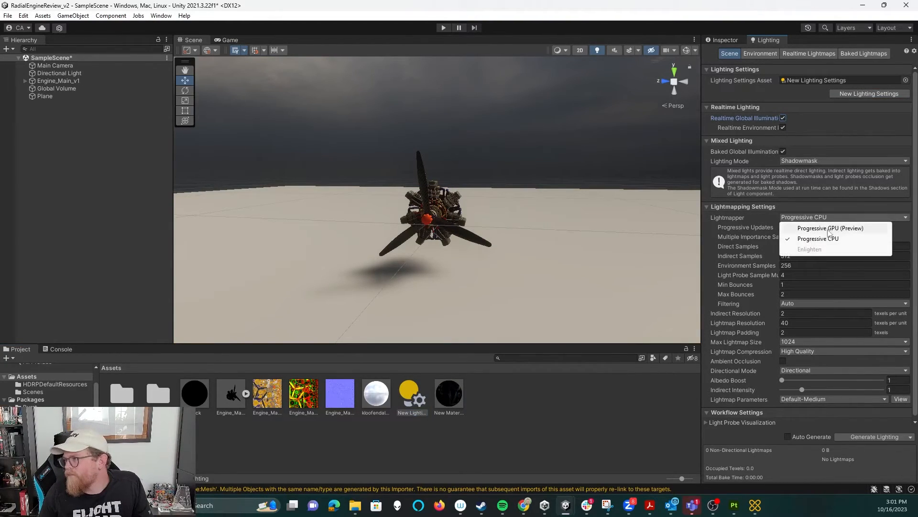
pyautogui.click(831, 229)
# Generate the scene lighting and view the baked result around the engine and ground plane.
pyautogui.scroll(-2, 731, 259)
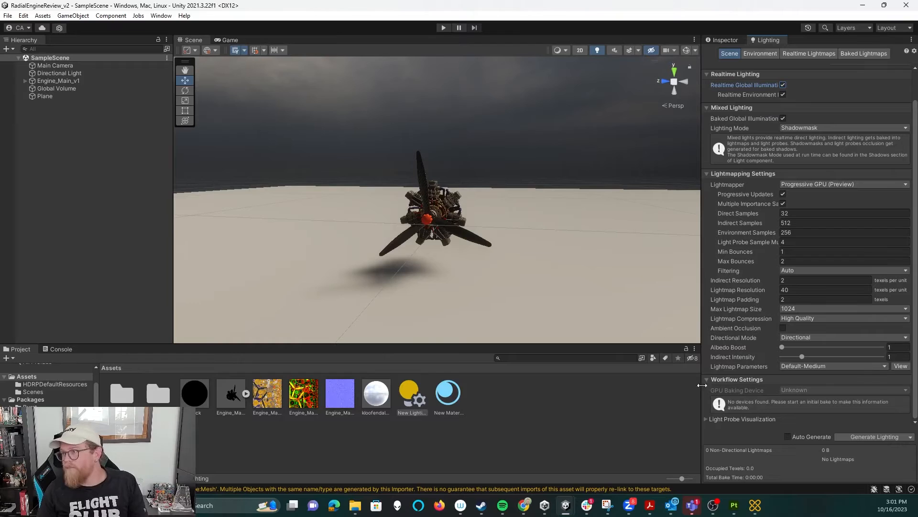
pyautogui.click(871, 438)
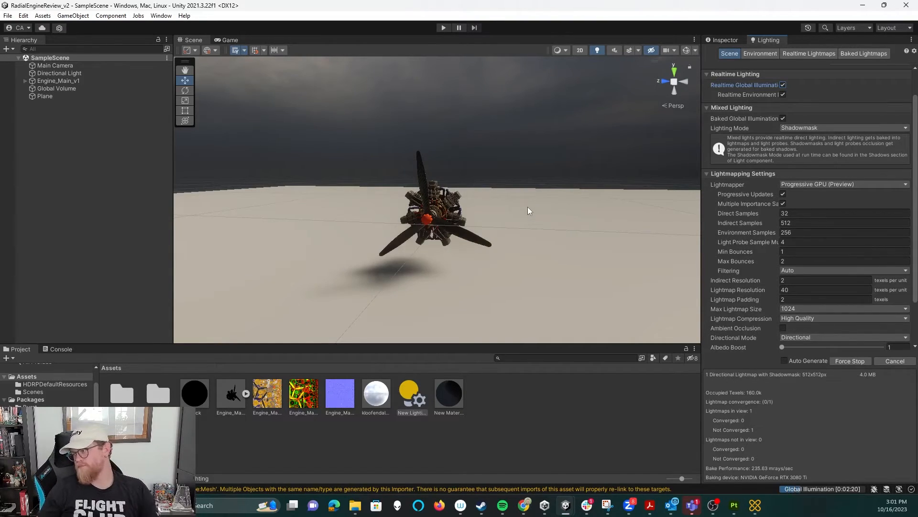
pyautogui.keyDown('alt'); pyautogui.moveTo(449, 203); pyautogui.dragTo(757, 73, button='right'); pyautogui.keyUp('alt')
pyautogui.keyDown('alt'); pyautogui.moveTo(588, 145); pyautogui.dragTo(521, 195); pyautogui.keyUp('alt')
pyautogui.keyDown('alt'); pyautogui.moveTo(541, 208); pyautogui.dragTo(538, 181, button='right'); pyautogui.keyUp('alt')
pyautogui.keyDown('alt'); pyautogui.moveTo(539, 181); pyautogui.dragTo(552, 194); pyautogui.keyUp('alt')
pyautogui.click(547, 260)
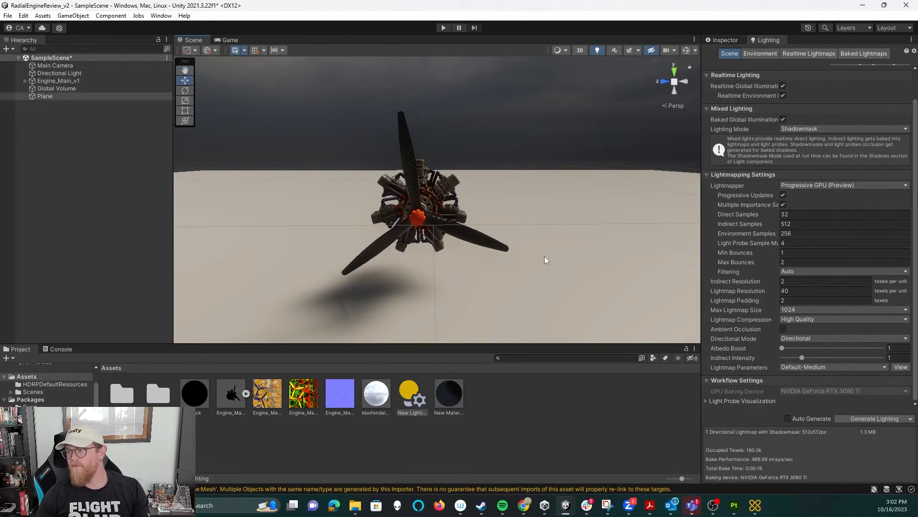
# Review the Global Volume's Shadows override, including the max distance and cascade settings.
pyautogui.click(734, 42)
pyautogui.click(64, 88)
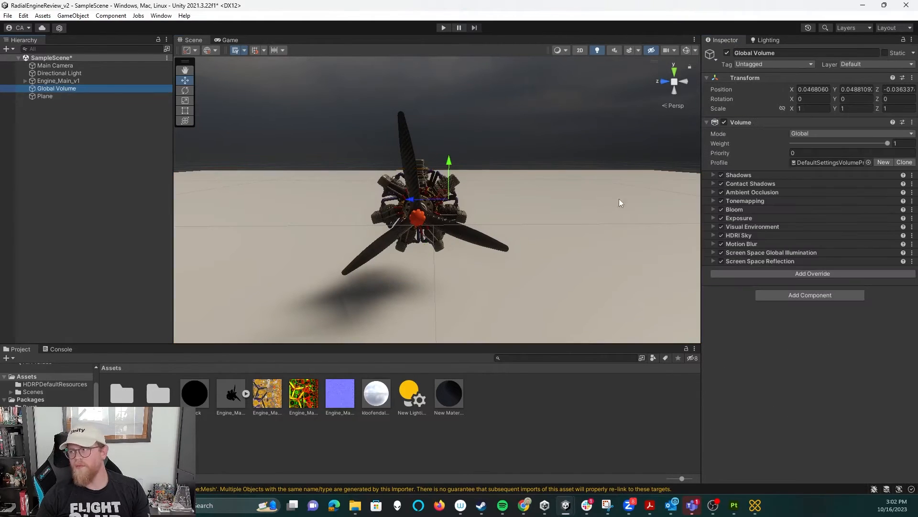
pyautogui.click(711, 176)
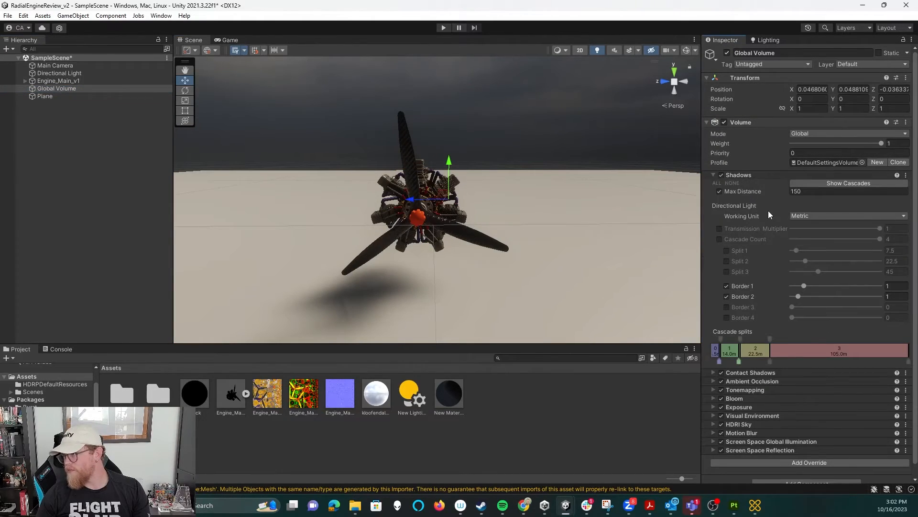
pyautogui.scroll(-1, 767, 205)
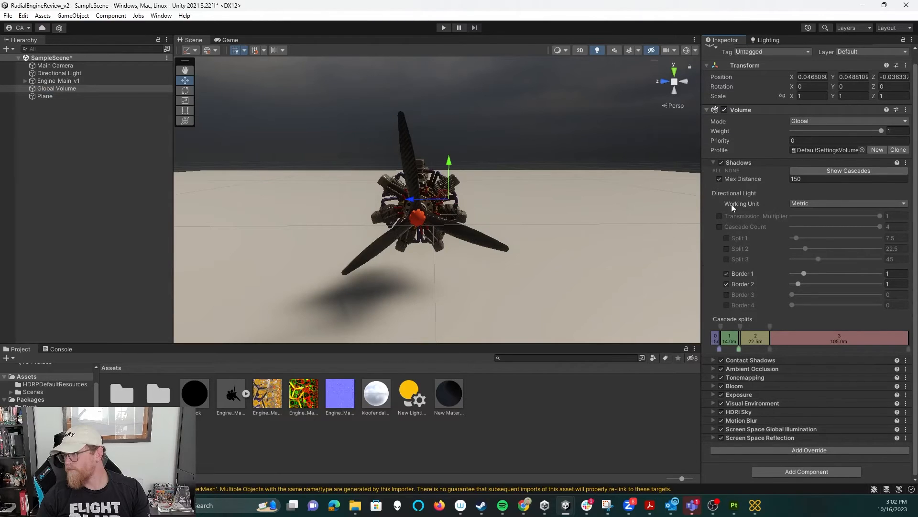
pyautogui.scroll(1, 772, 202)
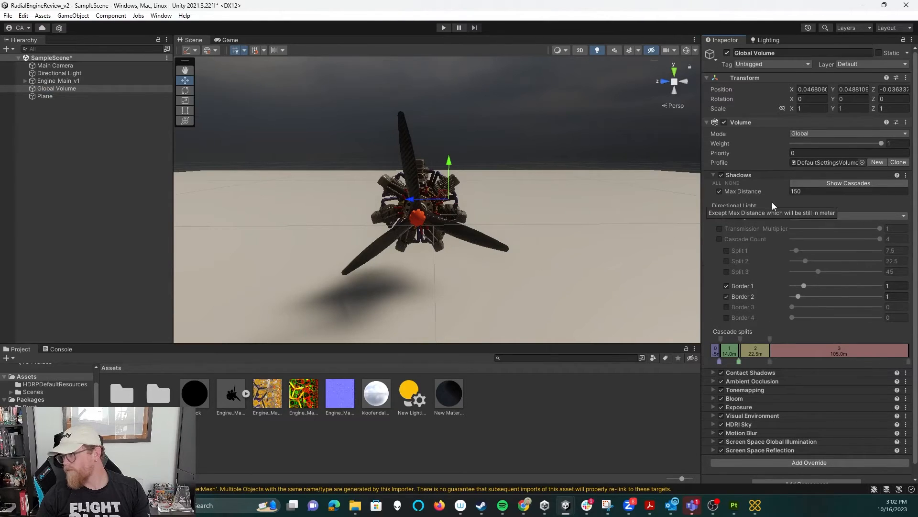
pyautogui.click(714, 175)
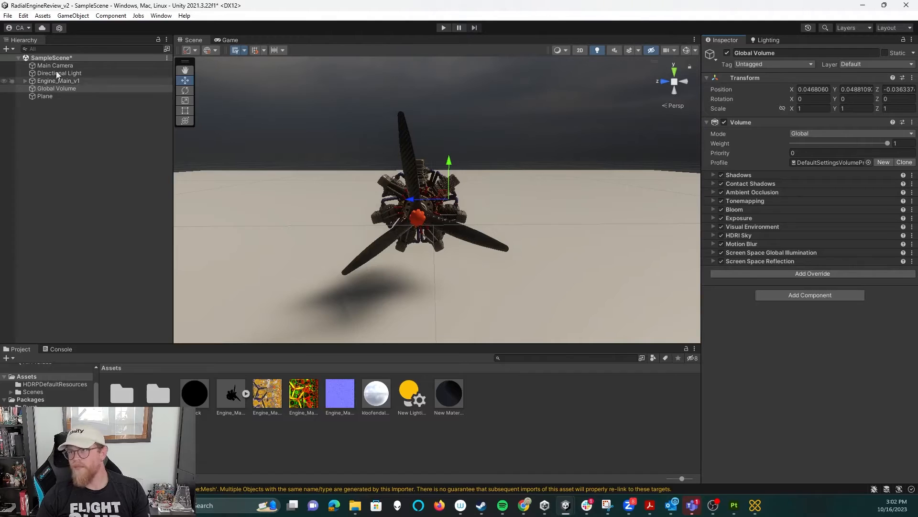
# Enable Screen Space Shadows and Ray Traced Shadows on the Directional Light with a sample count of 6.
pyautogui.click(70, 74)
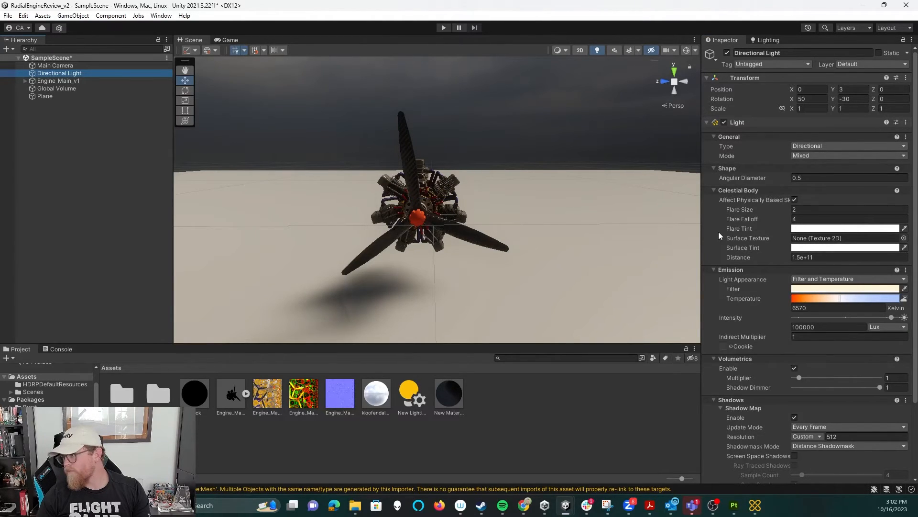
pyautogui.scroll(-2, 718, 232)
pyautogui.scroll(-5, 719, 232)
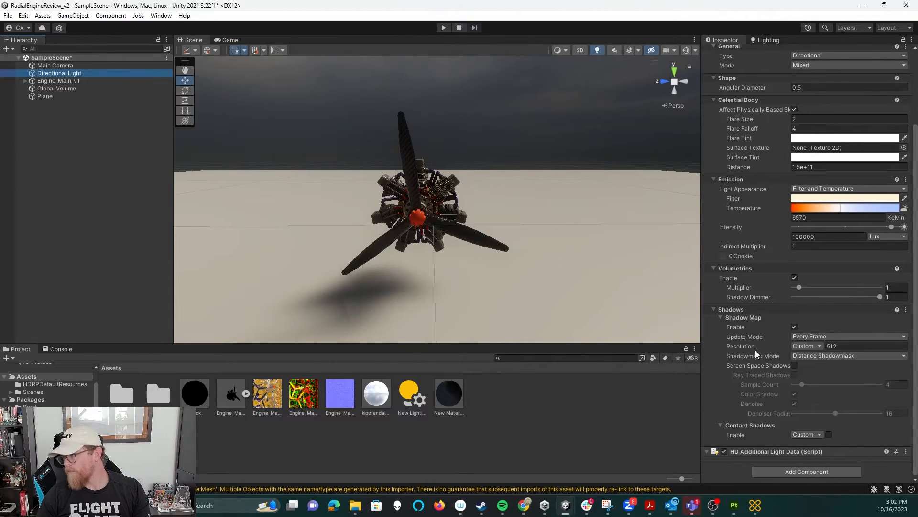
pyautogui.click(793, 365)
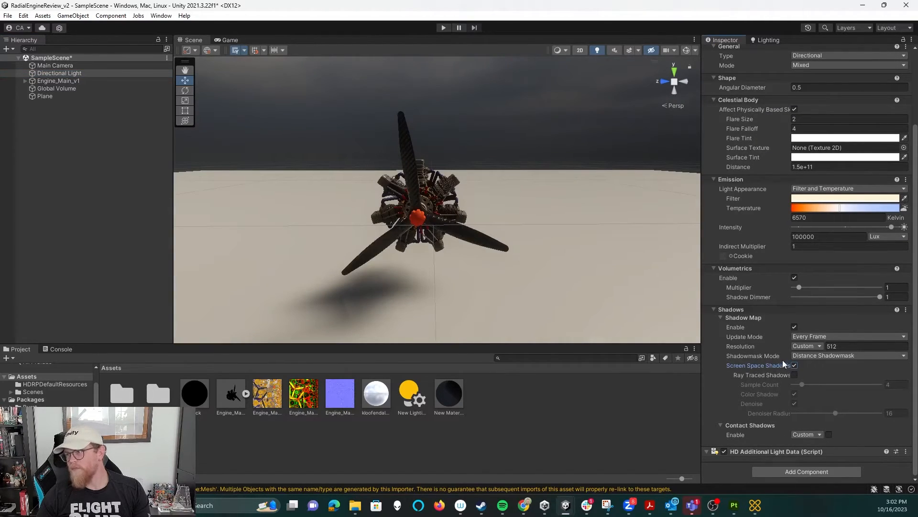
pyautogui.click(794, 376)
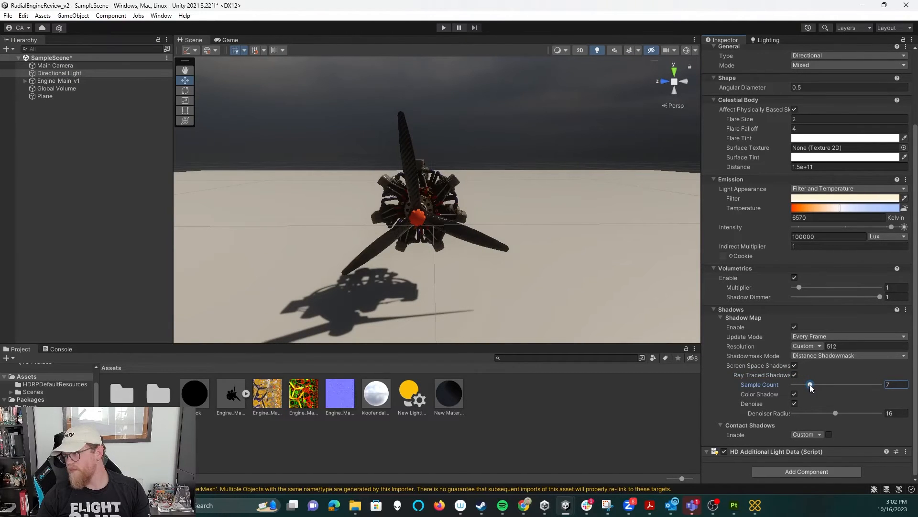
pyautogui.keyDown('alt'); pyautogui.moveTo(572, 273); pyautogui.dragTo(437, 270); pyautogui.keyUp('alt')
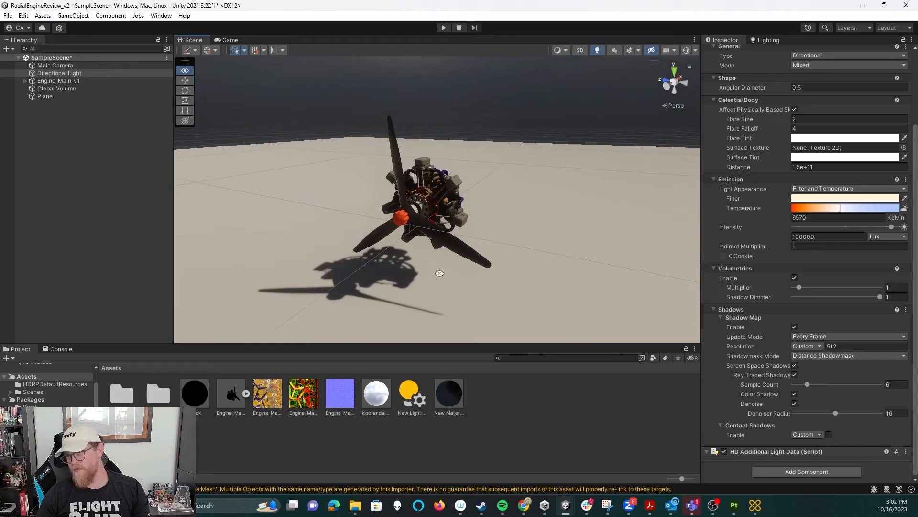
# Show the scene gizmos and lower the Directional Light to the engine at position Y 0.
pyautogui.doubleClick(74, 73)
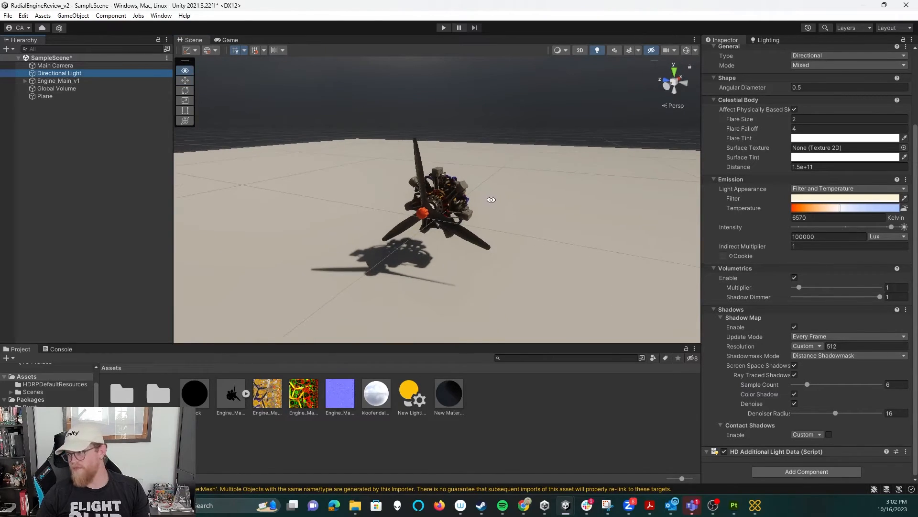
pyautogui.click(686, 50)
pyautogui.keyDown('alt'); pyautogui.moveTo(596, 156); pyautogui.dragTo(281, 149, button='right'); pyautogui.keyUp('alt')
pyautogui.press('e')
pyautogui.moveTo(494, 109); pyautogui.dragTo(534, 149, button='middle')
pyautogui.moveTo(505, 108); pyautogui.dragTo(482, 113)
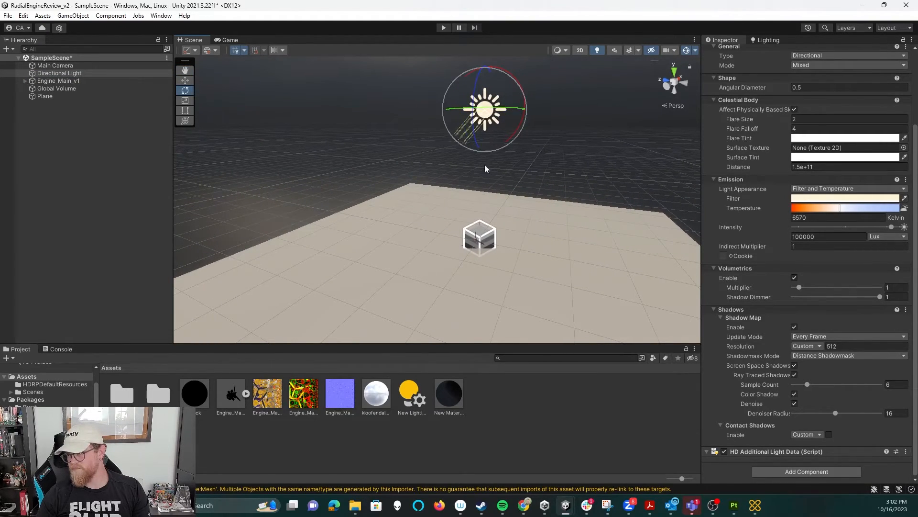
pyautogui.press('w')
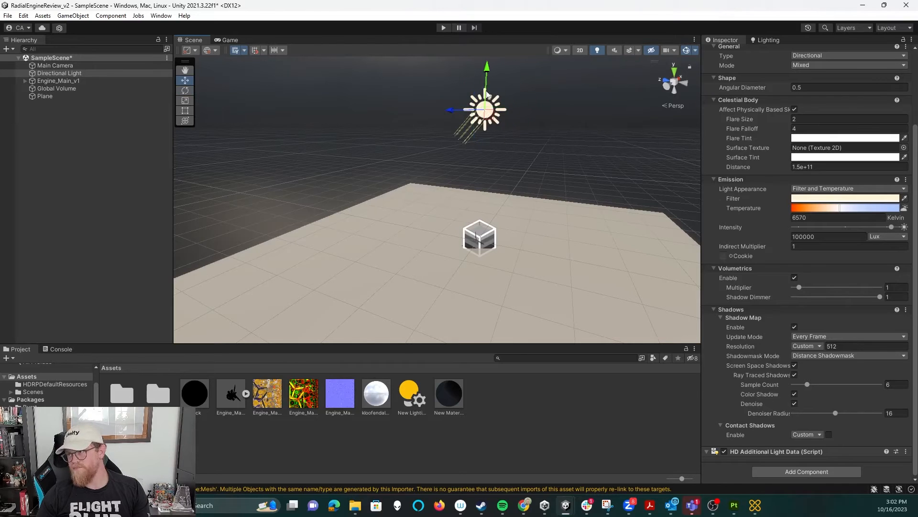
pyautogui.moveTo(488, 75); pyautogui.dragTo(494, 168)
pyautogui.press('f')
pyautogui.keyDown('alt'); pyautogui.moveTo(460, 241); pyautogui.dragTo(36, 213, button='right'); pyautogui.keyUp('alt')
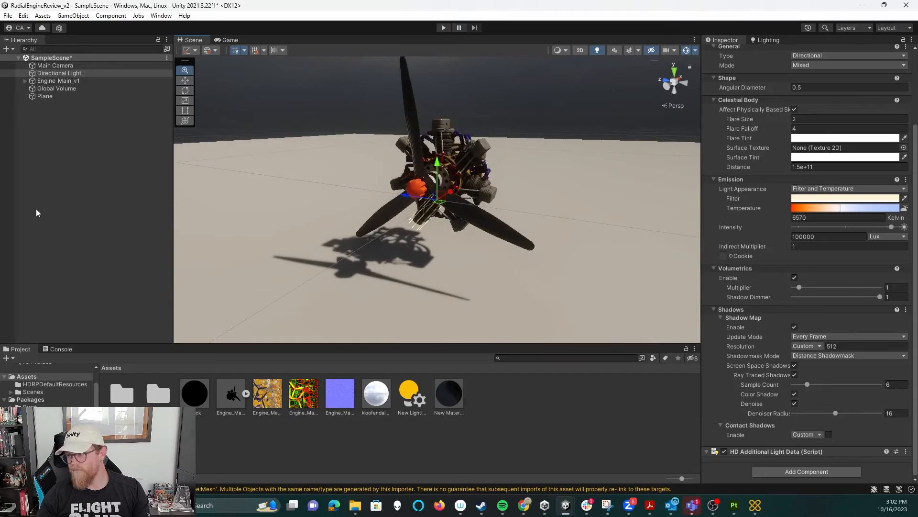
# Rotate the Directional Light about the vertical axis to a Y rotation of about 39 degrees.
pyautogui.keyDown('alt'); pyautogui.moveTo(36, 213); pyautogui.dragTo(107, 218); pyautogui.keyUp('alt')
pyautogui.moveTo(451, 218); pyautogui.dragTo(420, 223)
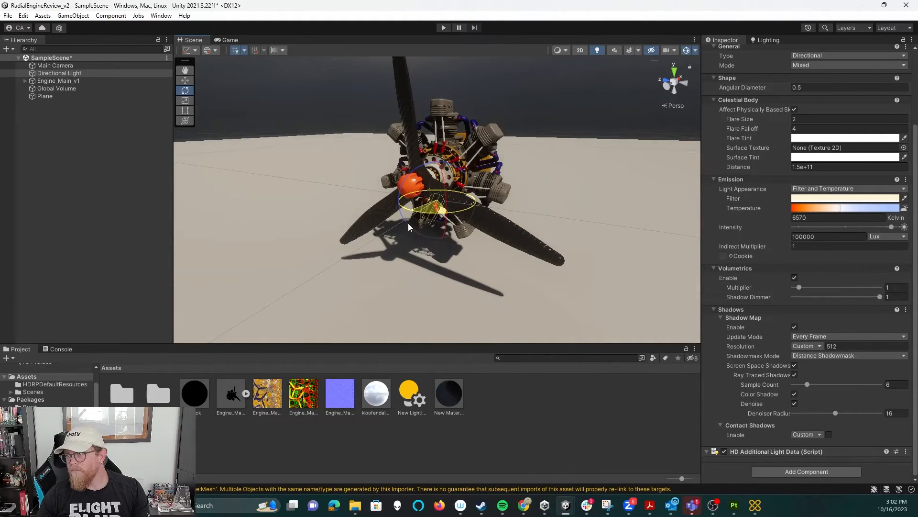
pyautogui.keyDown('alt'); pyautogui.moveTo(494, 228); pyautogui.dragTo(554, 247); pyautogui.keyUp('alt')
pyautogui.click(557, 184)
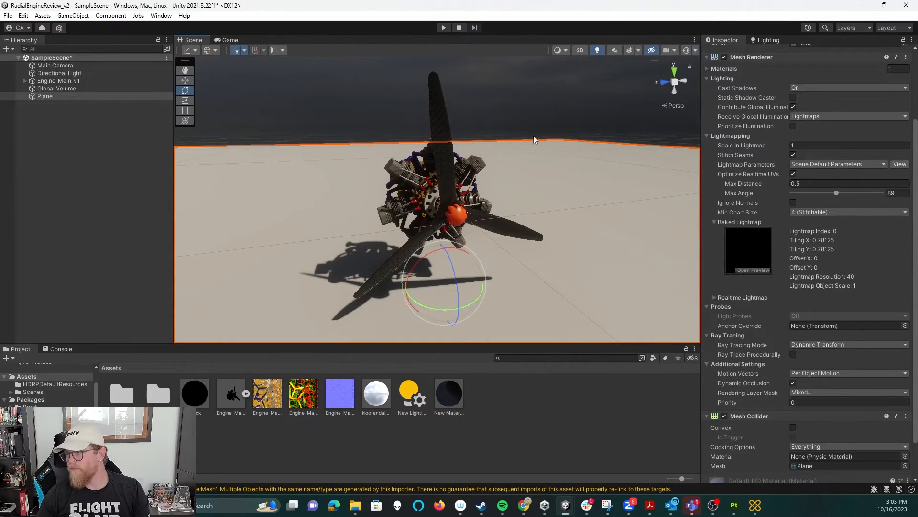
pyautogui.keyDown('alt'); pyautogui.moveTo(511, 110); pyautogui.dragTo(530, 142); pyautogui.keyUp('alt')
# Try the Directional Light at zero intensity, and bring the intensity up to about 95548.94 Lux.
pyautogui.click(105, 80)
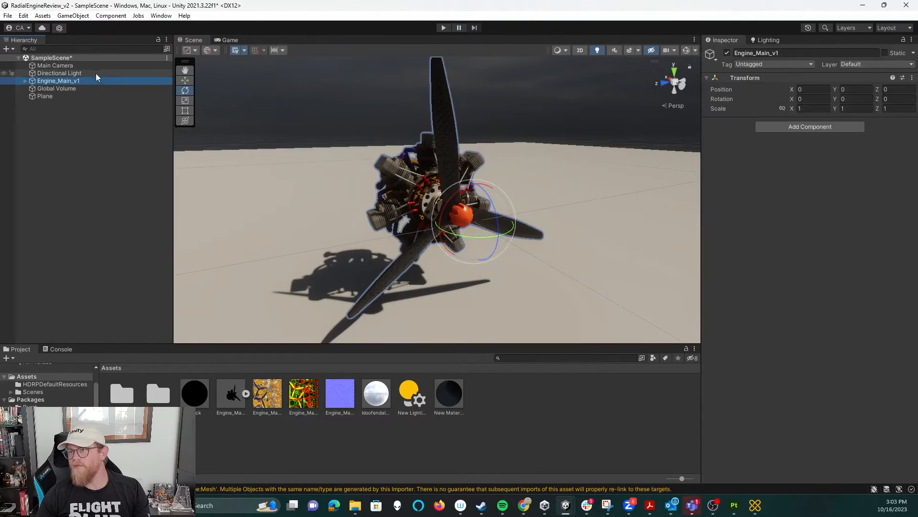
pyautogui.click(96, 74)
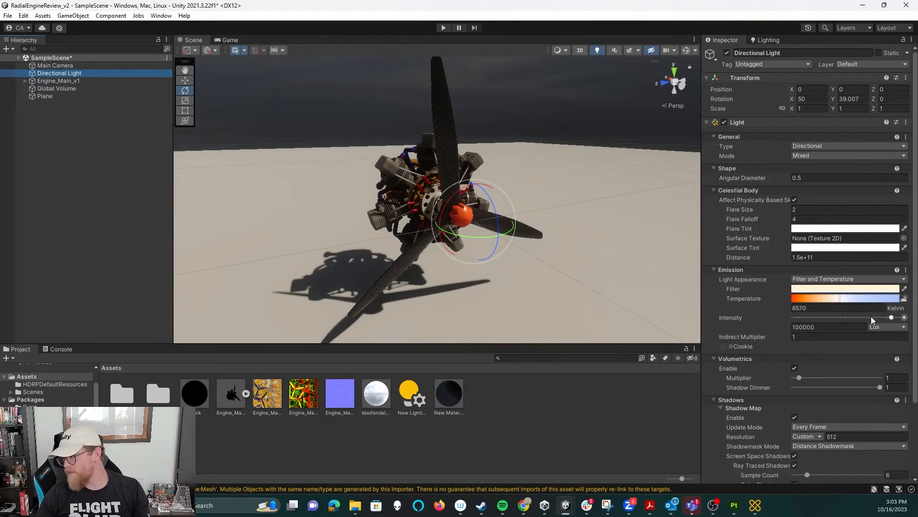
pyautogui.moveTo(892, 318); pyautogui.dragTo(782, 323)
pyautogui.moveTo(578, 285)
pyautogui.keyDown('alt'); pyautogui.mouseDown()
pyautogui.moveTo(615, 275)
pyautogui.moveTo(384, 251)
pyautogui.moveTo(582, 287)
pyautogui.moveTo(563, 290)
pyautogui.mouseUp(); pyautogui.keyUp('alt')
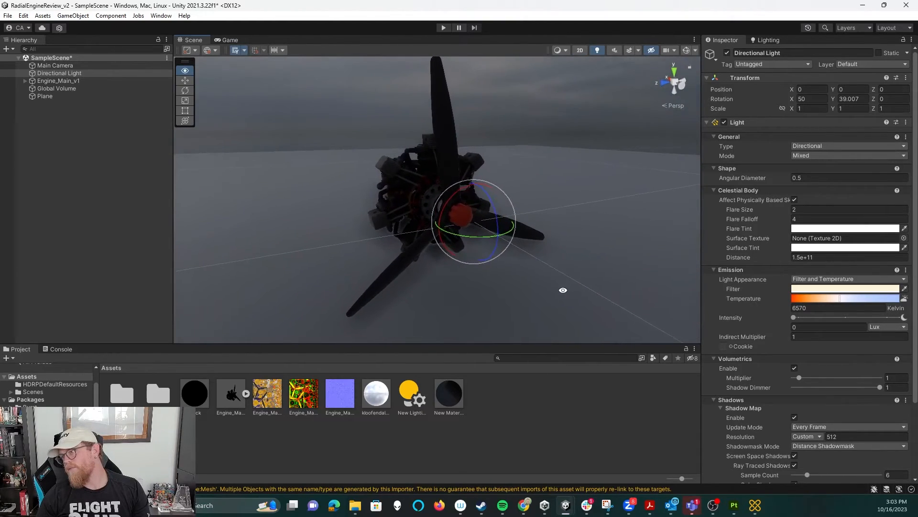
pyautogui.moveTo(806, 316); pyautogui.dragTo(892, 327)
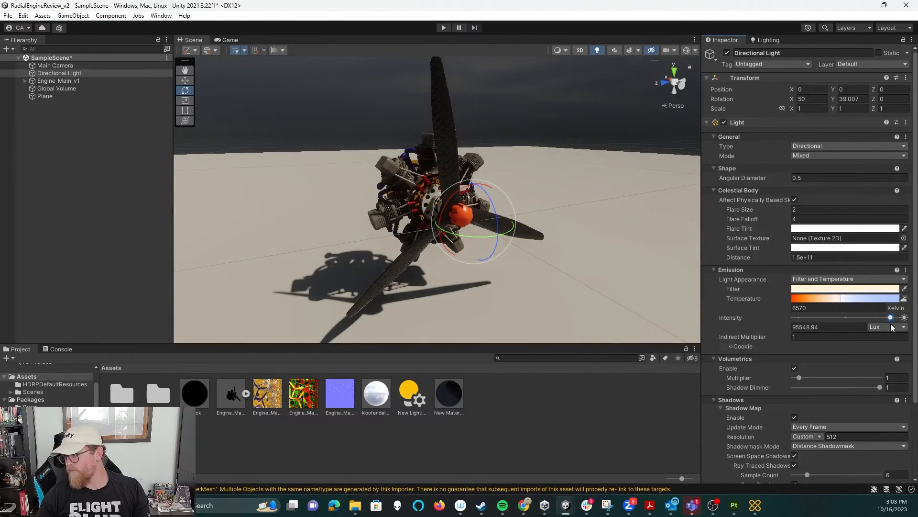
# Set the Directional Light's Indirect Multiplier to 2 and review its volumetric and shadow settings.
pyautogui.write('2')
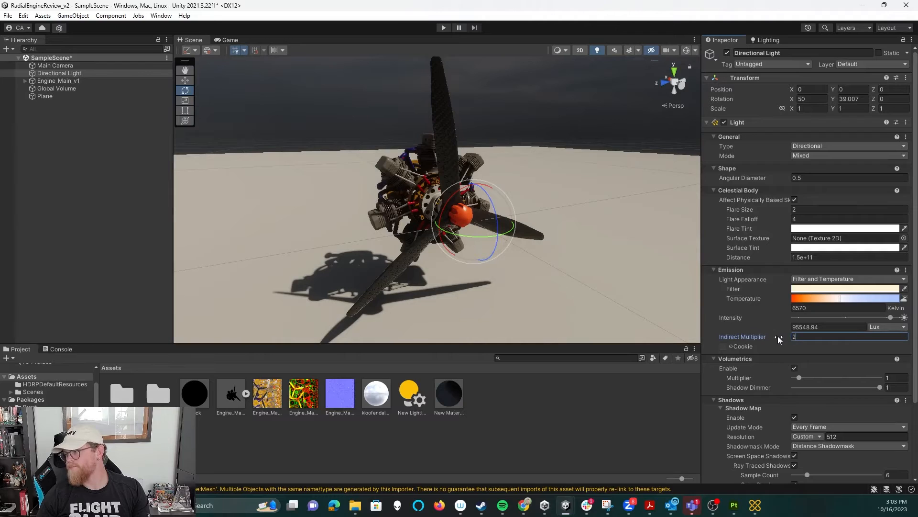
pyautogui.scroll(-3, 748, 320)
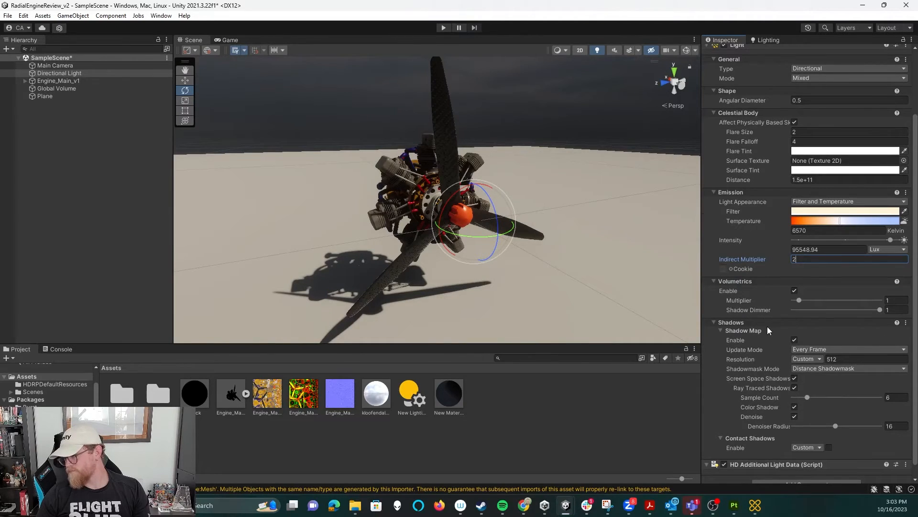
pyautogui.scroll(-1, 766, 326)
pyautogui.scroll(1, 753, 323)
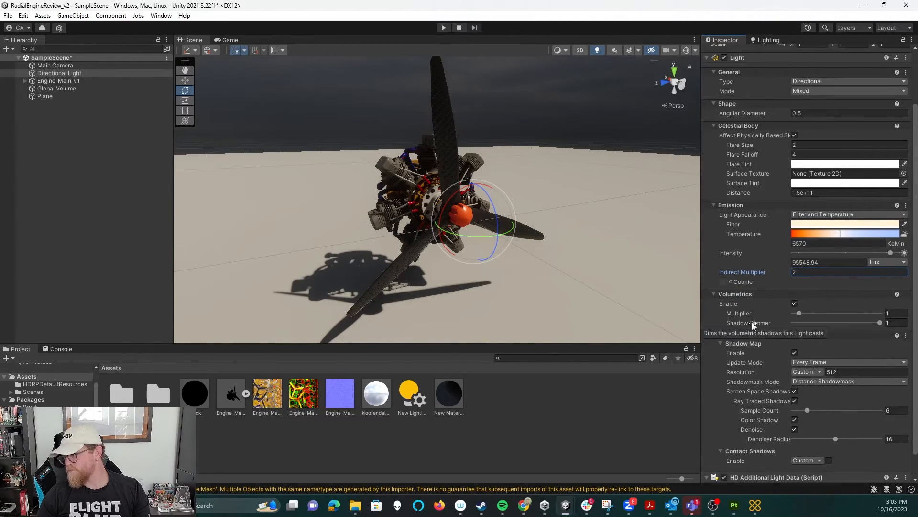
pyautogui.scroll(3, 752, 322)
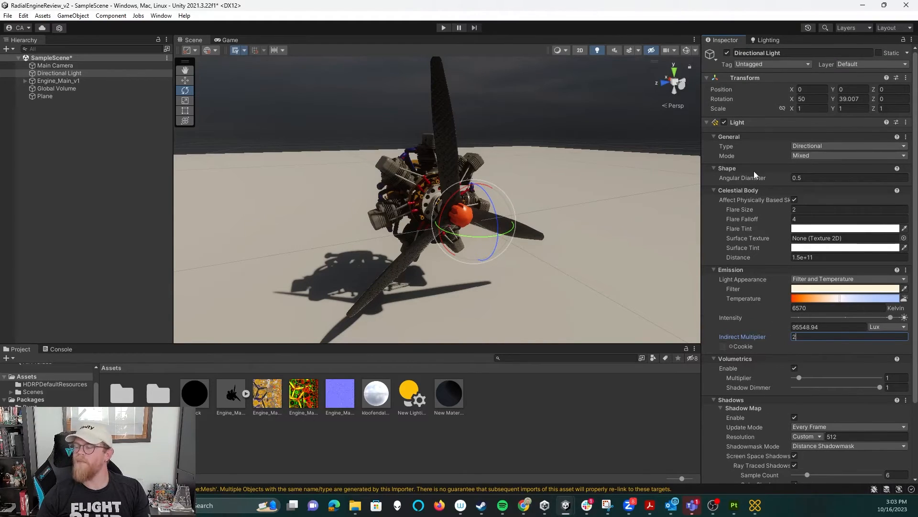
# Try rotating the propeller about its current pivot, and undo the rotation.
pyautogui.click(80, 254)
pyautogui.keyDown('alt'); pyautogui.moveTo(372, 207); pyautogui.dragTo(378, 204); pyautogui.keyUp('alt')
pyautogui.keyDown('alt'); pyautogui.moveTo(378, 204); pyautogui.dragTo(346, 202, button='right'); pyautogui.keyUp('alt')
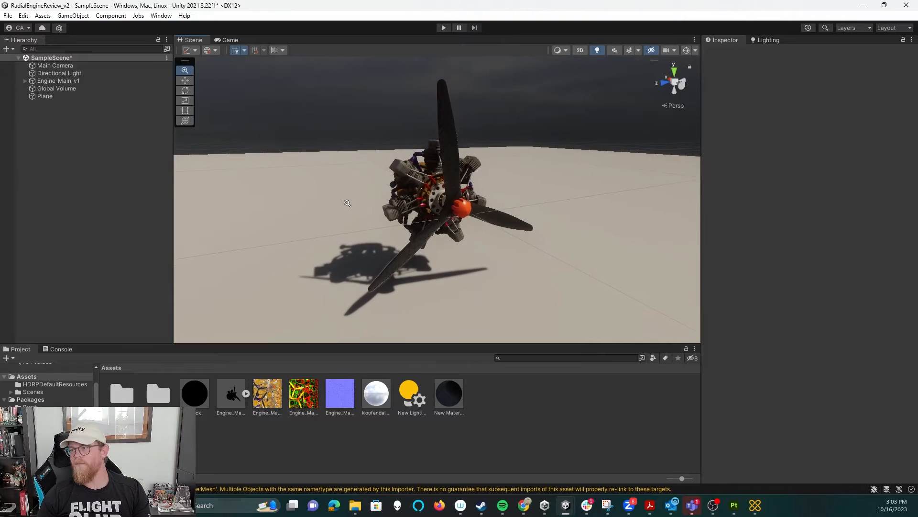
pyautogui.click(456, 166)
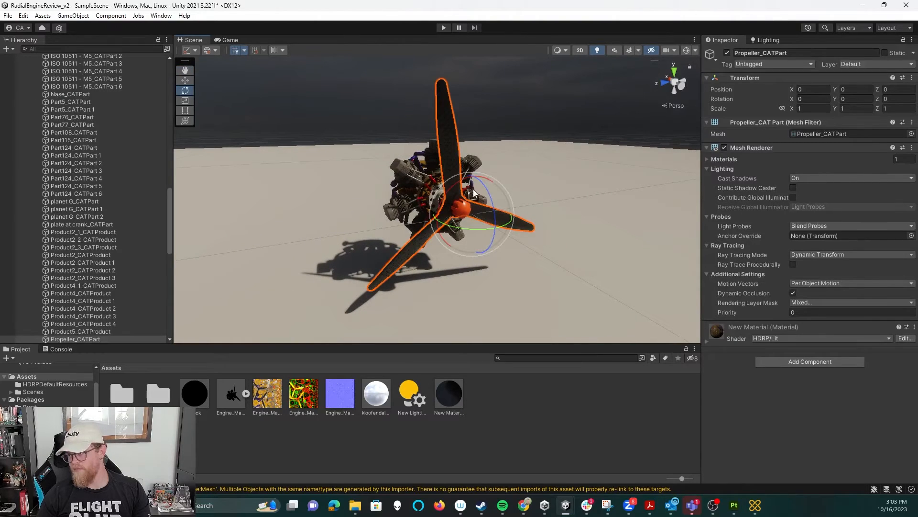
pyautogui.moveTo(458, 183); pyautogui.dragTo(560, 263)
pyautogui.hotkey('ctrl', 'z')
# Move Propeller_CATPart out of the engine assembly to the root level of the scene hierarchy.
pyautogui.keyDown('alt'); pyautogui.moveTo(548, 221); pyautogui.dragTo(473, 192); pyautogui.keyUp('alt')
pyautogui.scroll(-8, 82, 281)
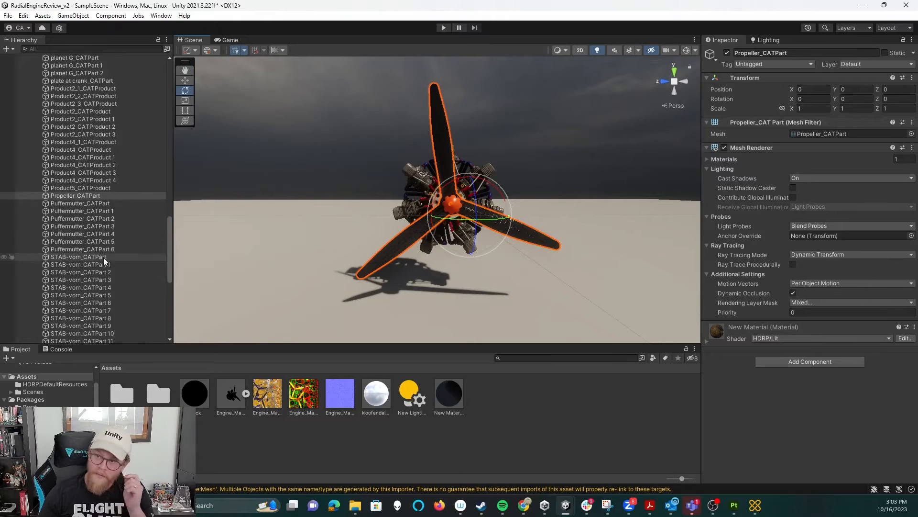
pyautogui.moveTo(90, 169); pyautogui.dragTo(33, 325)
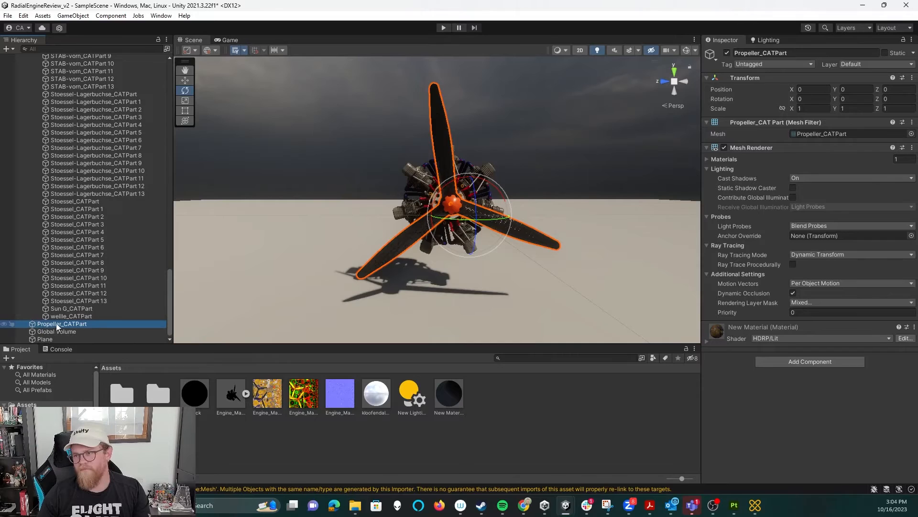
# Try creating an empty child under Propeller_CATPart and pulling it out to the root level, and undo the attempt.
pyautogui.rightClick(102, 324)
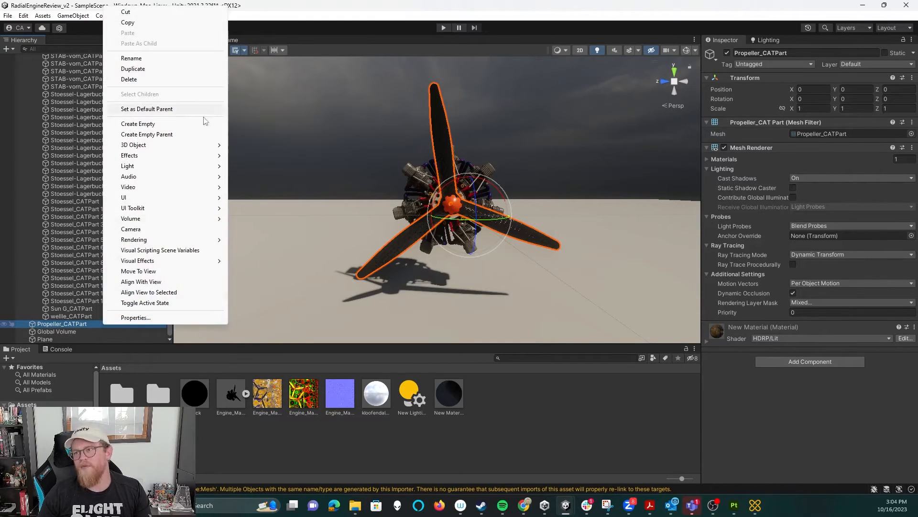
pyautogui.click(179, 126)
pyautogui.click(93, 325)
pyautogui.moveTo(82, 331); pyautogui.dragTo(28, 334)
pyautogui.hotkey('ctrl', 'z')
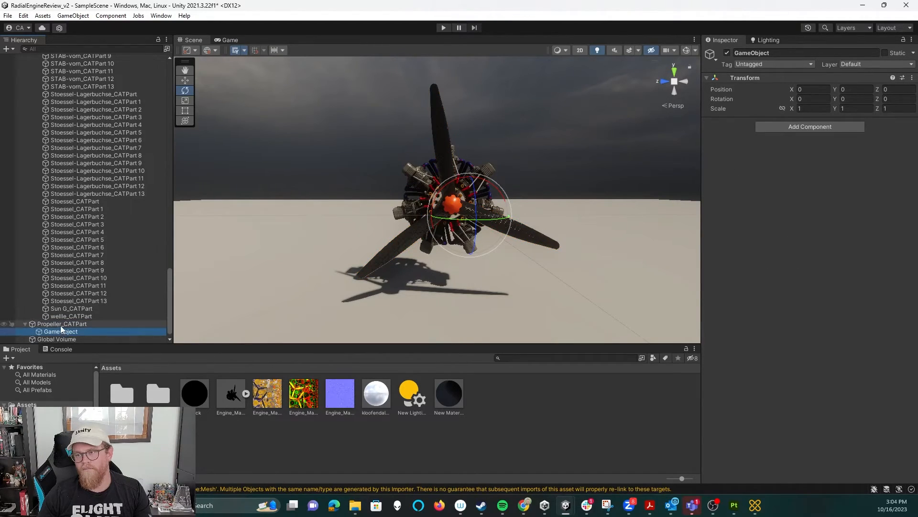
pyautogui.click(61, 324)
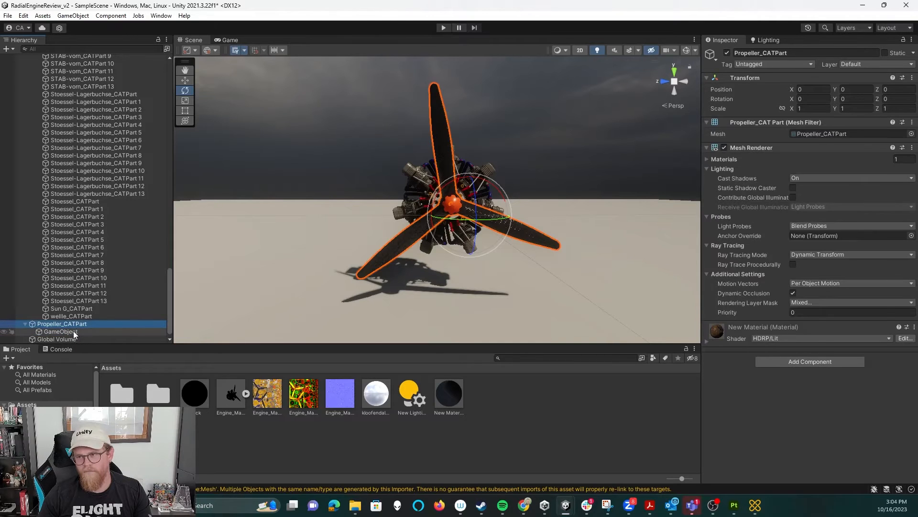
pyautogui.moveTo(76, 329); pyautogui.dragTo(79, 318)
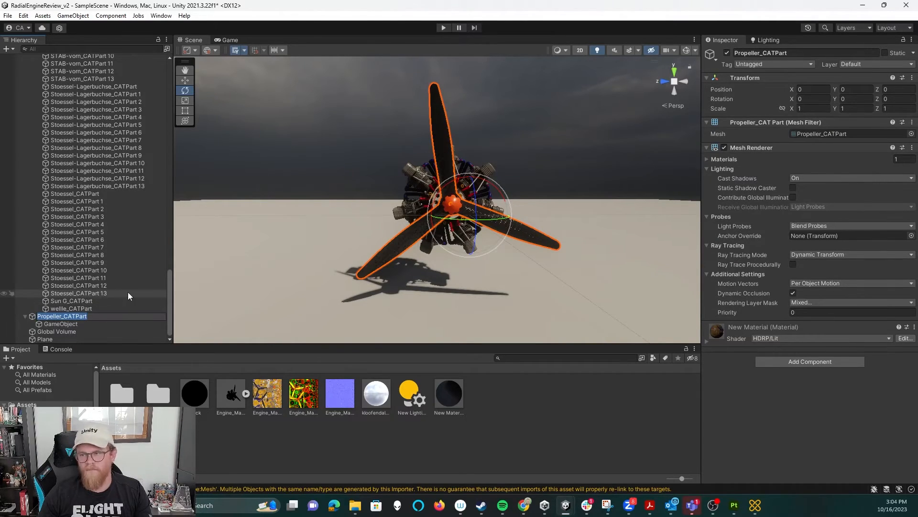
pyautogui.click(114, 323)
pyautogui.hotkey('ctrl', 'z')
pyautogui.hotkey('ctrl', 'z')
pyautogui.hotkey('ctrl', 'z')
pyautogui.hotkey('ctrl', 'z')
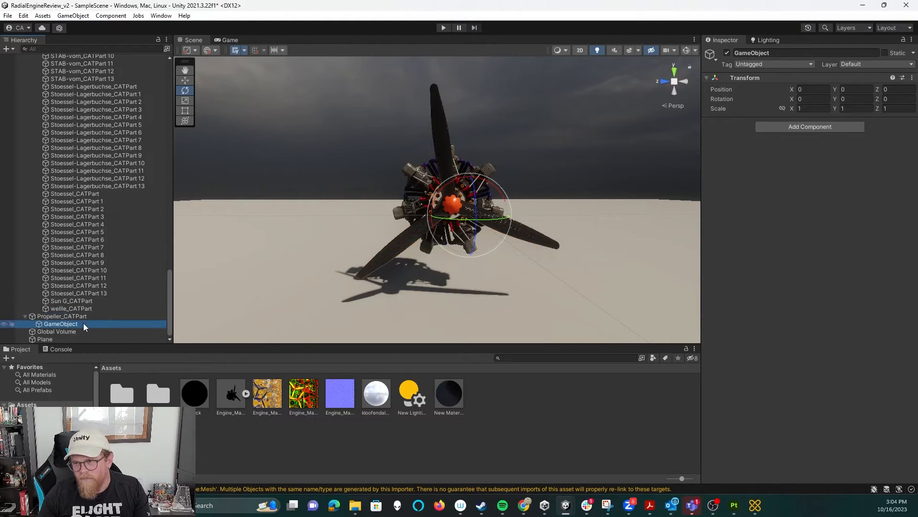
pyautogui.hotkey('ctrl', 'z')
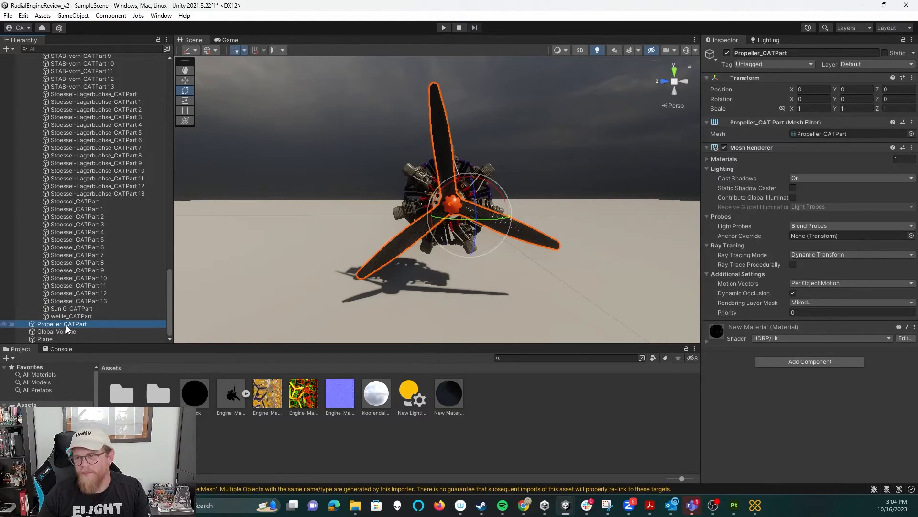
# Try creating an empty parent object for Propeller_CATPart, and undo it.
pyautogui.rightClick(67, 326)
pyautogui.click(126, 136)
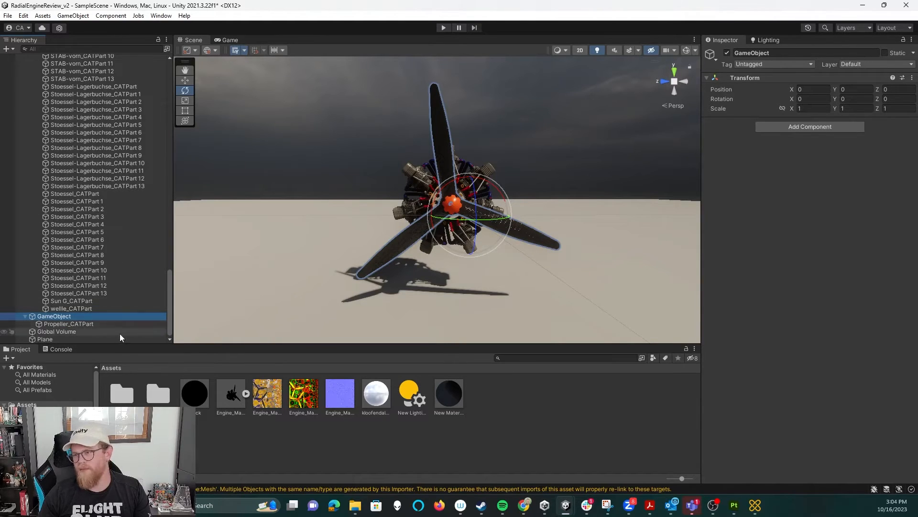
pyautogui.click(72, 323)
pyautogui.click(72, 317)
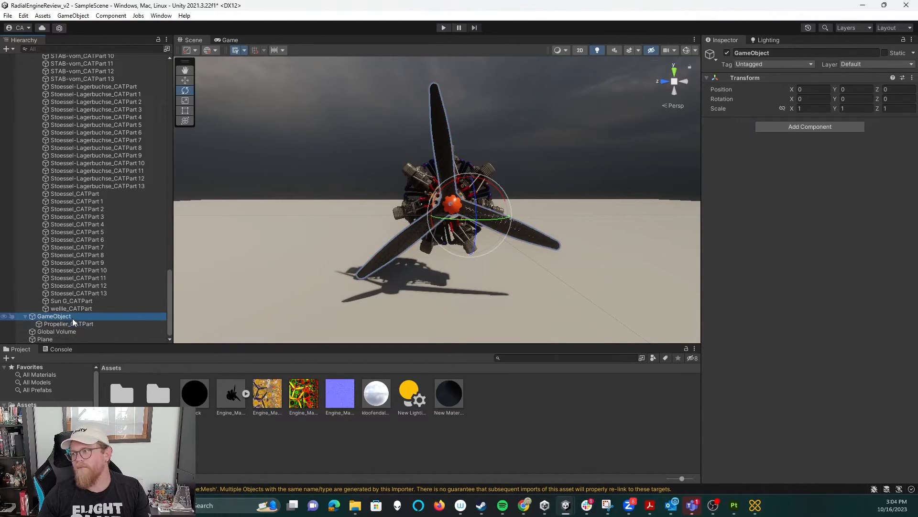
pyautogui.hotkey('ctrl', 'z')
pyautogui.hotkey('ctrl', 'z')
pyautogui.hotkey('ctrl', 'z')
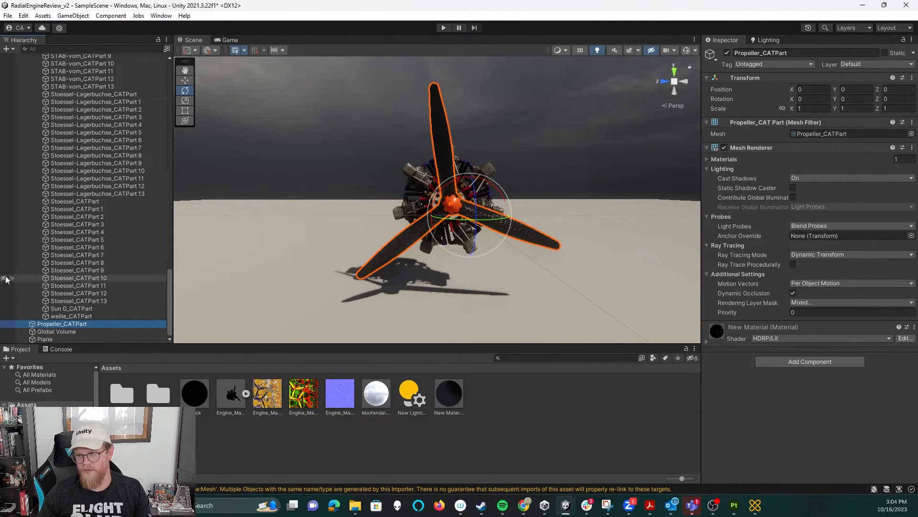
# Create an empty GameObject under the Plane and move it out to the scene's root level.
pyautogui.rightClick(107, 340)
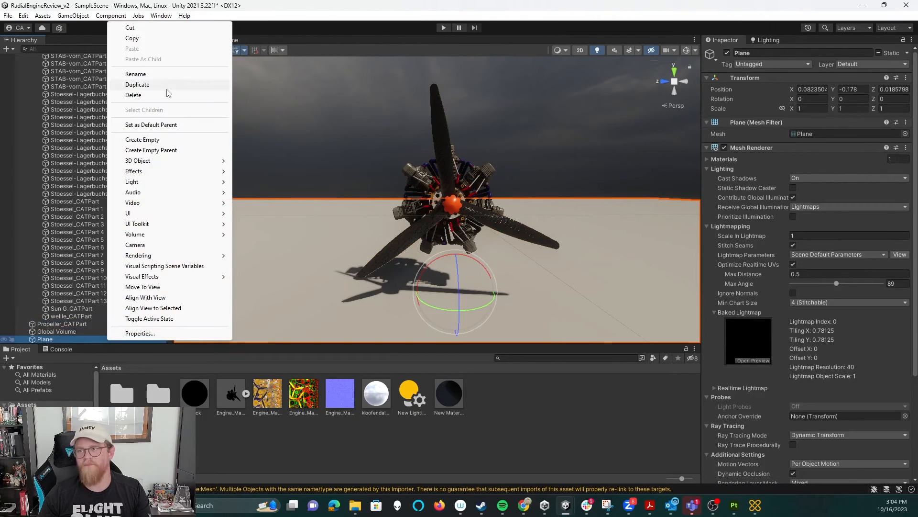
pyautogui.click(142, 139)
pyautogui.click(77, 331)
pyautogui.moveTo(78, 340); pyautogui.dragTo(47, 333)
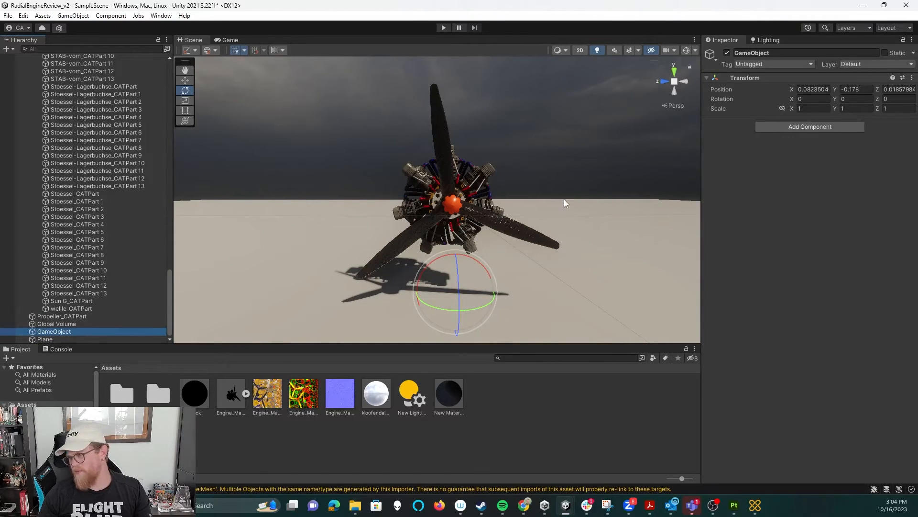
# Move the empty GameObject up to the propeller hub in the side view, at about Y 0.0194 and Z 0.0309.
pyautogui.click(684, 84)
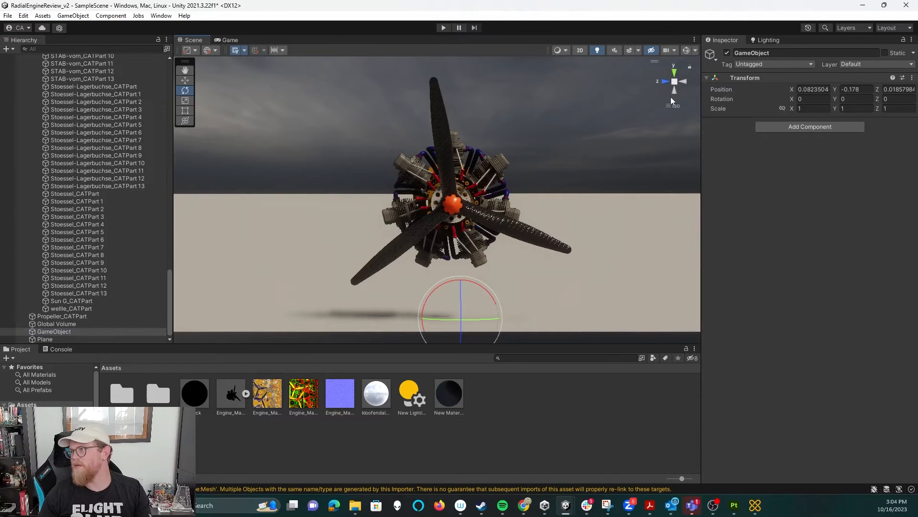
pyautogui.click(684, 82)
pyautogui.click(669, 85)
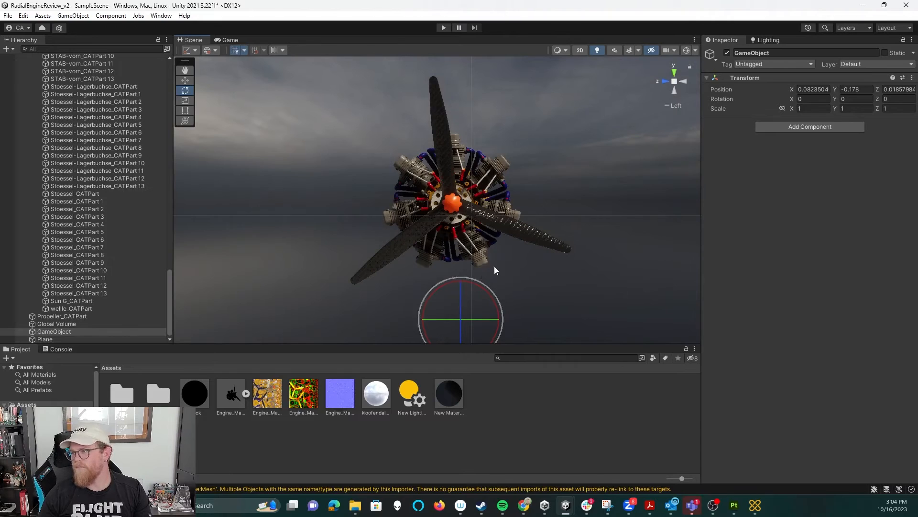
pyautogui.press('w')
pyautogui.moveTo(456, 314); pyautogui.dragTo(448, 200)
pyautogui.scroll(20, 515, 222)
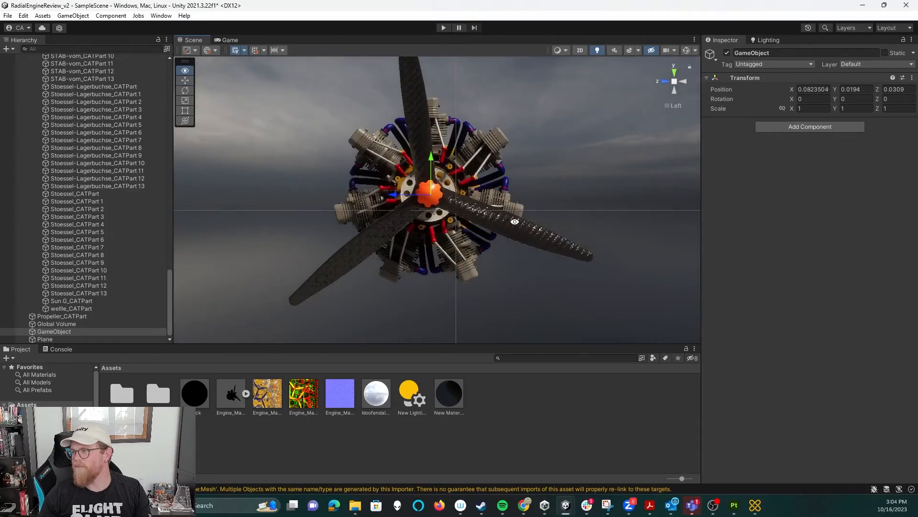
# Fine-tune the empty GameObject onto the centre of the propeller shaft, at about Y 0.0204 and Z 0.0339.
pyautogui.keyDown('alt'); pyautogui.scroll(1, 421, 192); pyautogui.keyUp('alt')
pyautogui.keyDown('alt'); pyautogui.moveTo(419, 170); pyautogui.dragTo(560, 233, button='middle'); pyautogui.keyUp('alt')
pyautogui.keyDown('alt'); pyautogui.scroll(8, 493, 212); pyautogui.keyUp('alt')
pyautogui.keyDown('alt'); pyautogui.moveTo(472, 209); pyautogui.dragTo(404, 202); pyautogui.keyUp('alt')
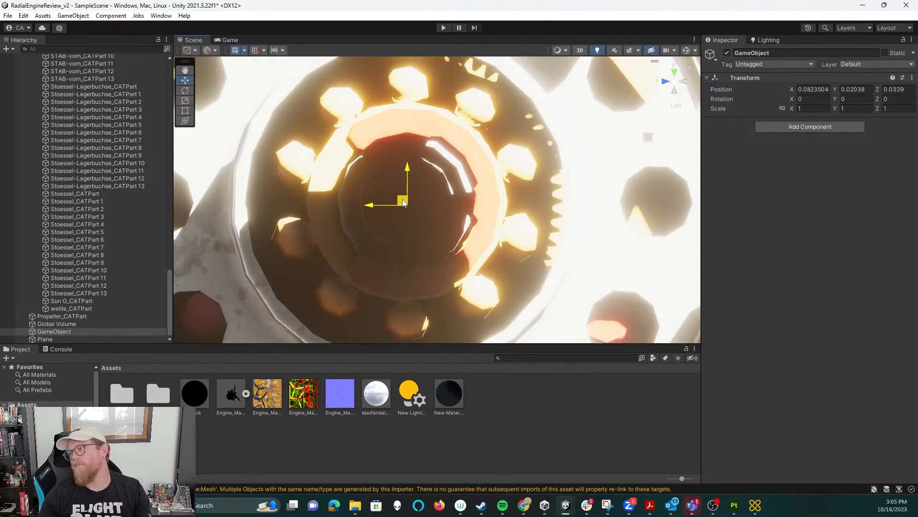
# Parent Propeller_CATPart to the empty GameObject and place that GameObject inside the engine assembly.
pyautogui.scroll(-15, 403, 203)
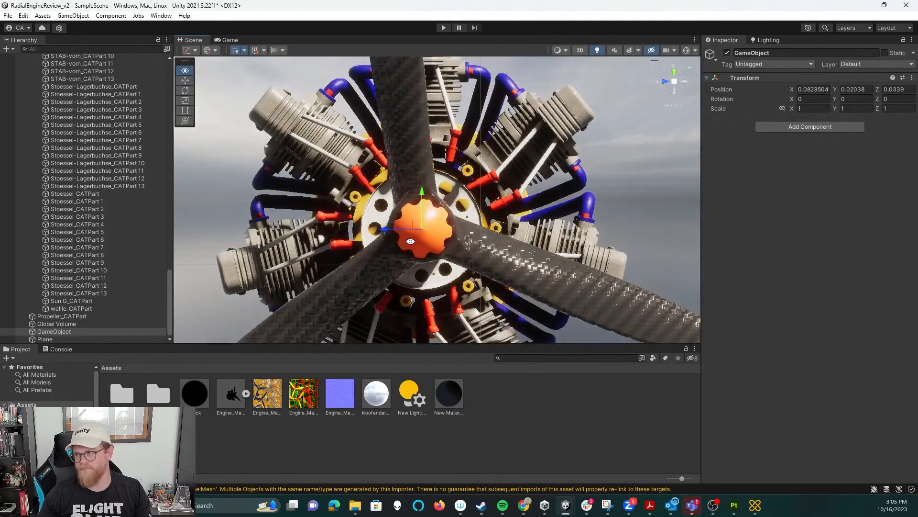
pyautogui.scroll(-5, 410, 240)
pyautogui.moveTo(76, 317)
pyautogui.mouseDown()
pyautogui.moveTo(68, 331)
pyautogui.moveTo(61, 314)
pyautogui.mouseUp()
# Test rotating the propeller about its new hub pivot, and undo the rotation.
pyautogui.press('e')
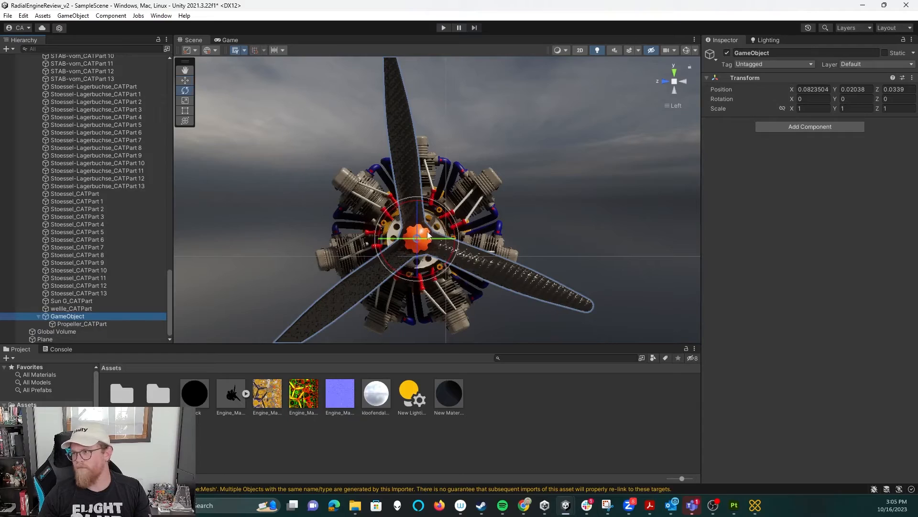
pyautogui.moveTo(441, 211); pyautogui.dragTo(227, 170)
pyautogui.hotkey('ctrl', 'z')
pyautogui.keyDown('alt'); pyautogui.moveTo(303, 189); pyautogui.dragTo(566, 169); pyautogui.keyUp('alt')
pyautogui.click(590, 219)
pyautogui.click(673, 84)
pyautogui.keyDown('alt'); pyautogui.moveTo(498, 177); pyautogui.dragTo(617, 320, button='right'); pyautogui.keyUp('alt')
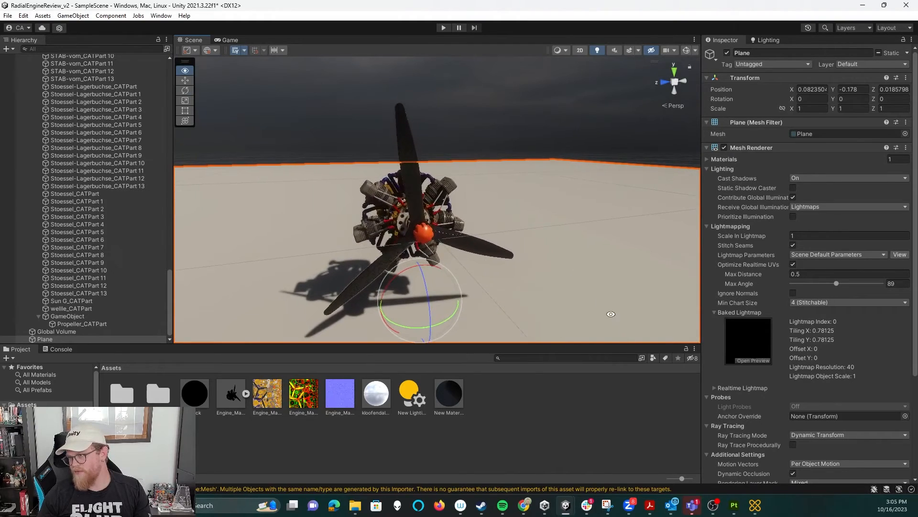
pyautogui.keyDown('alt'); pyautogui.moveTo(617, 319); pyautogui.dragTo(638, 327); pyautogui.keyUp('alt')
# Collapse the Engine_Main_v1 hierarchy, and add an enabled Fog override to the Global Volume.
pyautogui.click(167, 285)
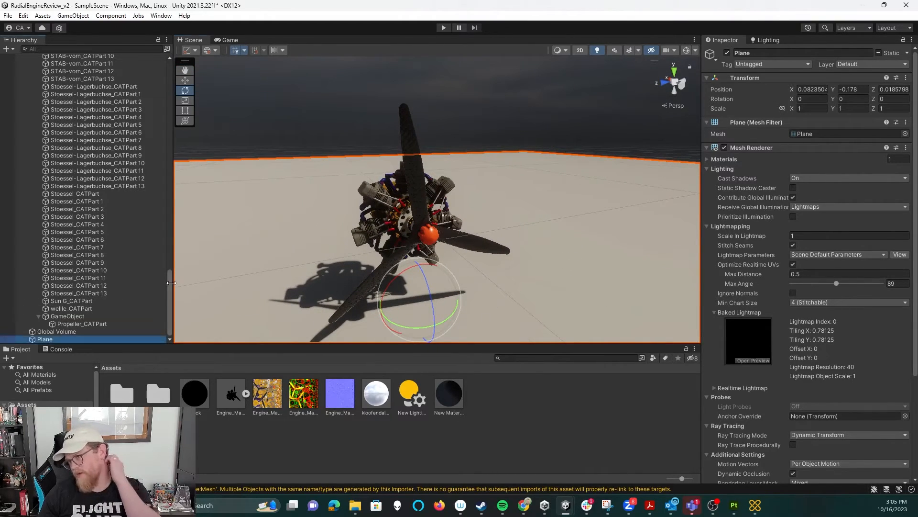
pyautogui.moveTo(169, 283); pyautogui.dragTo(117, 38)
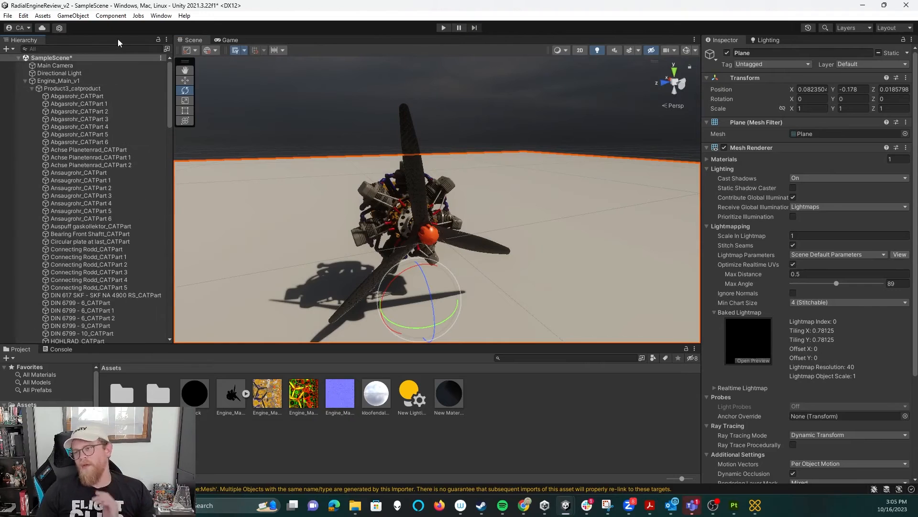
pyautogui.click(25, 80)
pyautogui.click(71, 90)
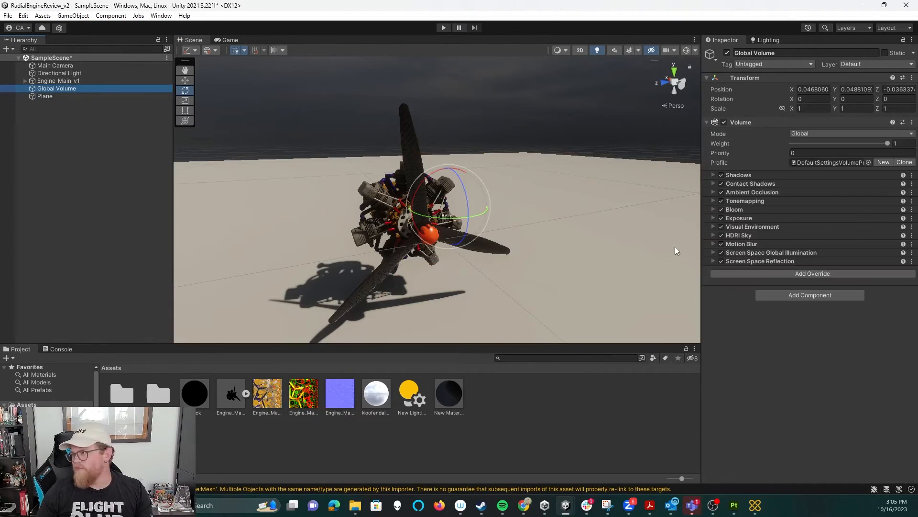
pyautogui.click(810, 275)
pyautogui.write('fog')
pyautogui.press('Return')
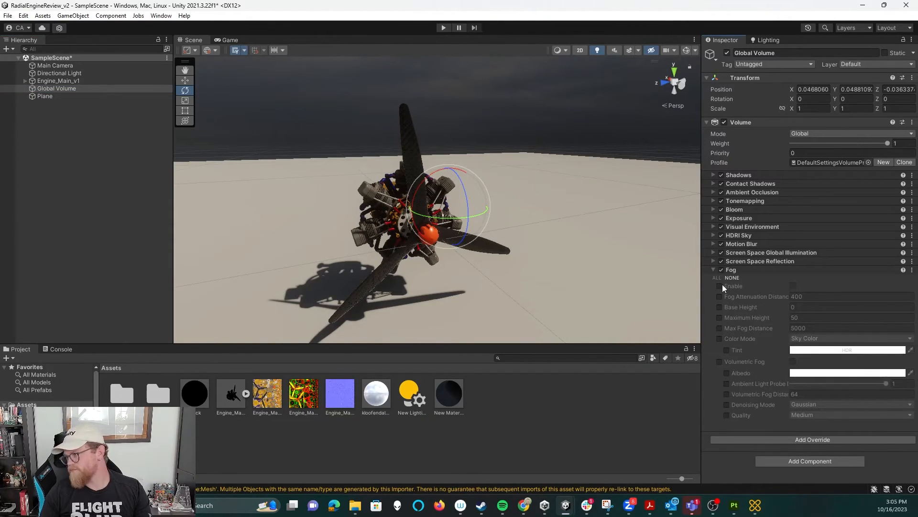
pyautogui.click(792, 286)
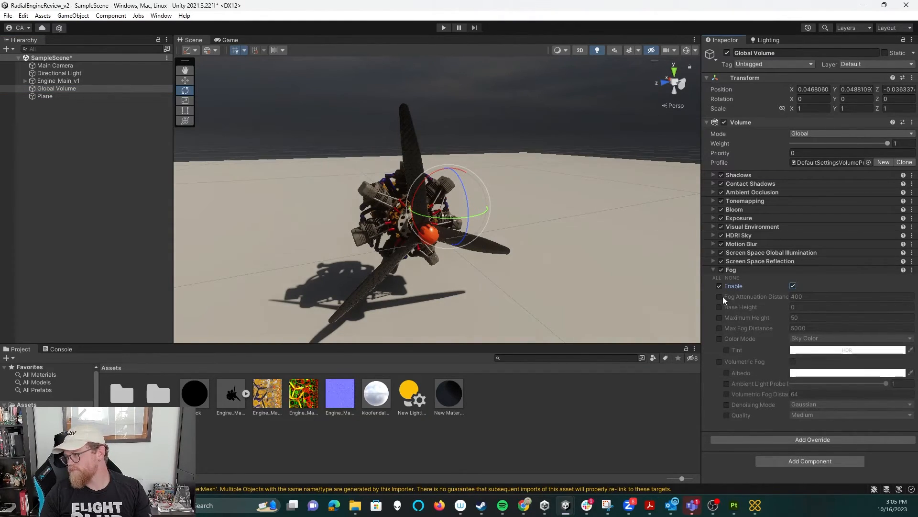
# Override the Fog Attenuation Distance and set it to 10.
pyautogui.click(719, 296)
pyautogui.click(799, 297)
pyautogui.click(794, 297)
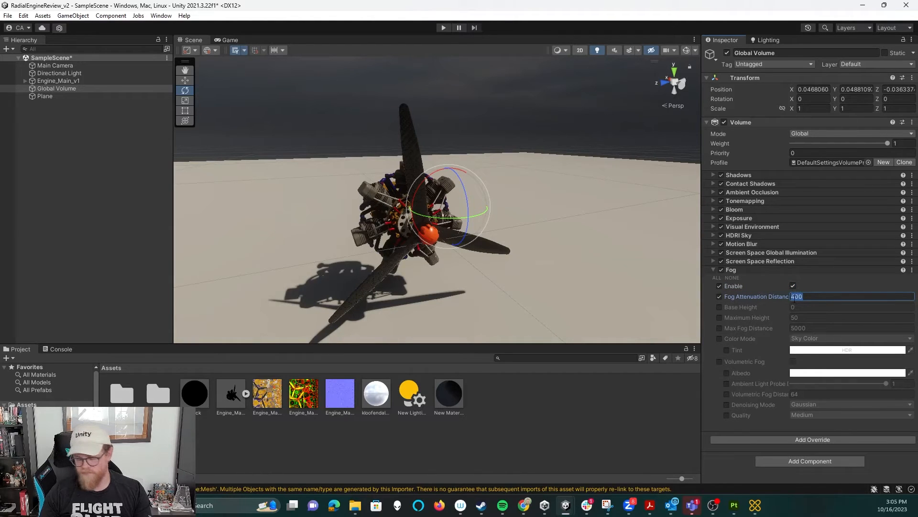
pyautogui.write('10')
pyautogui.keyDown('alt'); pyautogui.moveTo(498, 225); pyautogui.dragTo(445, 194); pyautogui.keyUp('alt')
# Turn on Volumetric Fog and activate the fog's Base Height override.
pyautogui.click(719, 362)
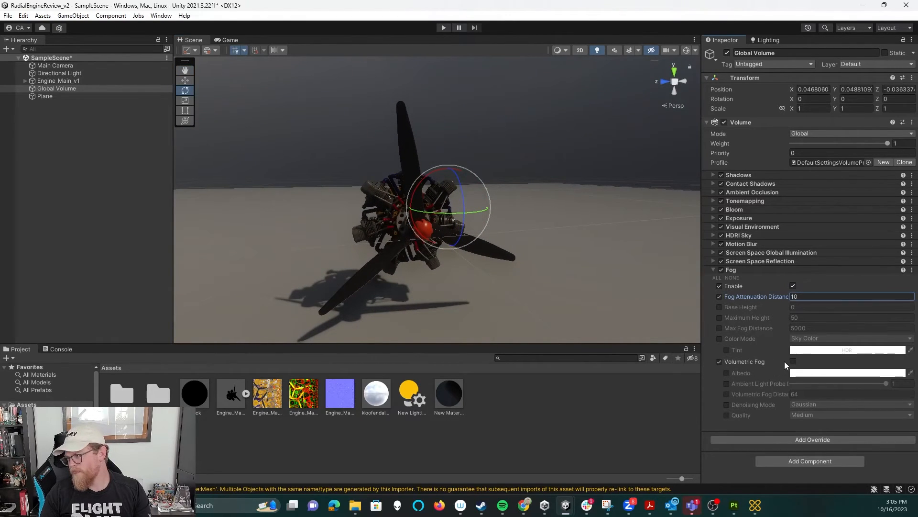
pyautogui.click(720, 306)
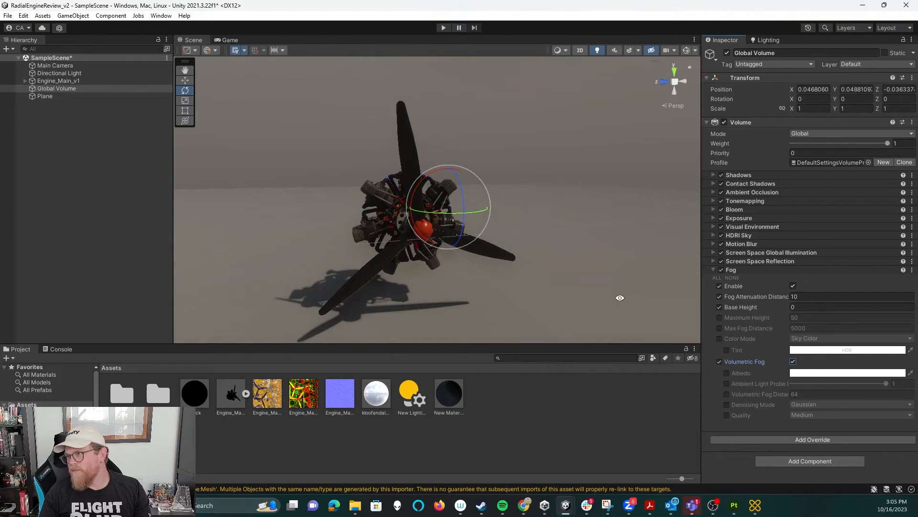
pyautogui.keyDown('alt'); pyautogui.moveTo(643, 307); pyautogui.dragTo(593, 248); pyautogui.keyUp('alt')
# Try Fog Attenuation Distance values of 50 and 1, and set it to 4.
pyautogui.click(799, 297)
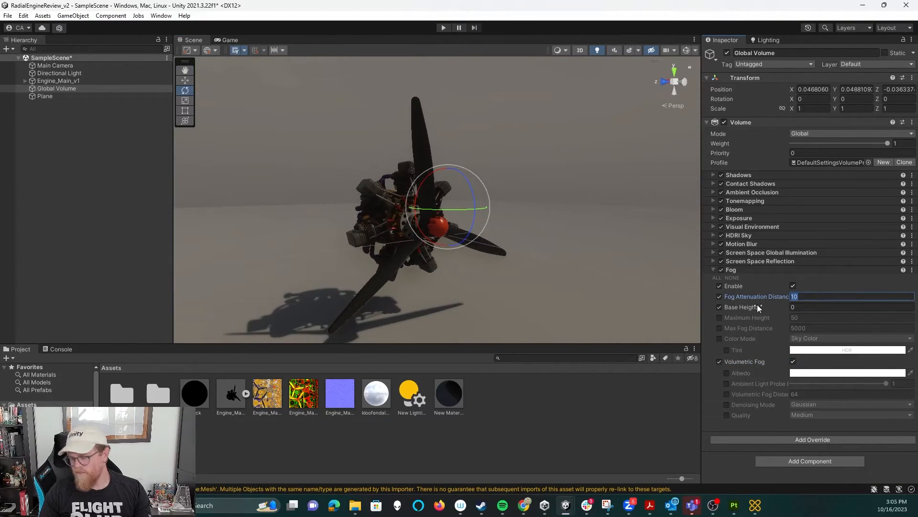
pyautogui.write('50')
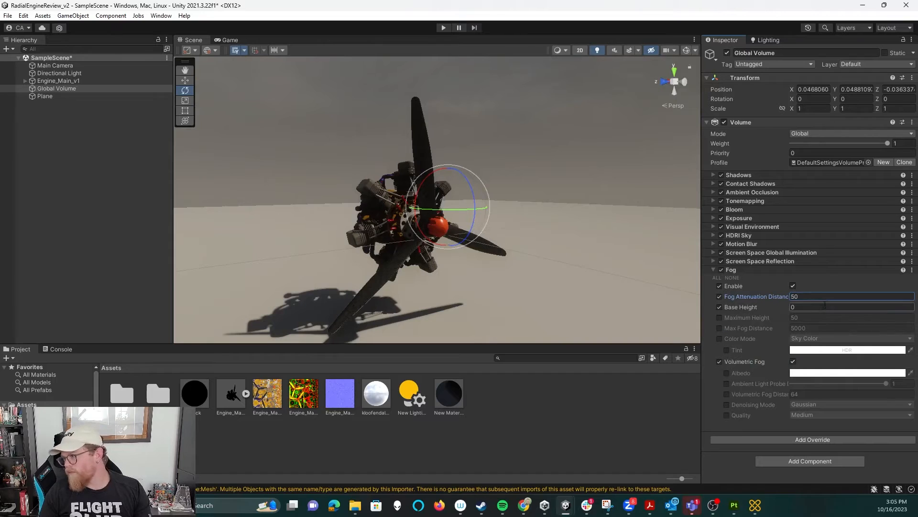
pyautogui.write('1')
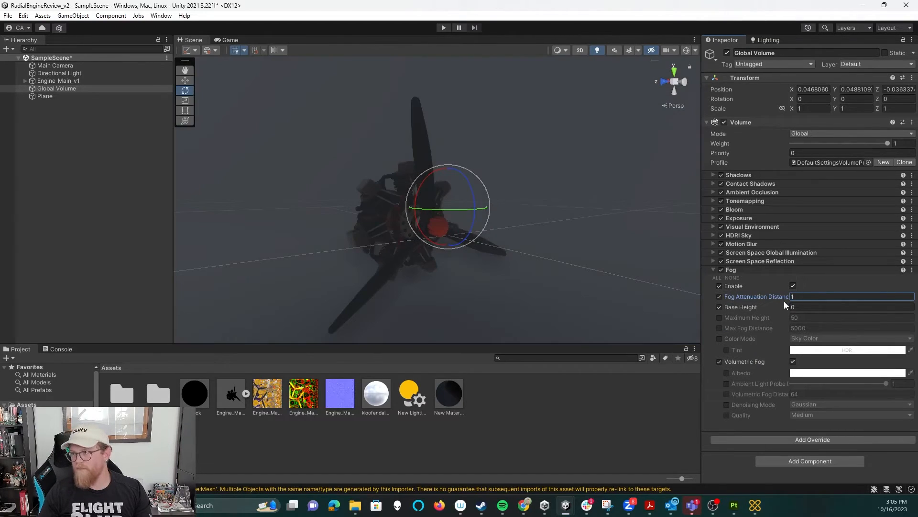
pyautogui.keyDown('alt'); pyautogui.moveTo(592, 259); pyautogui.dragTo(541, 283, button='right'); pyautogui.keyUp('alt')
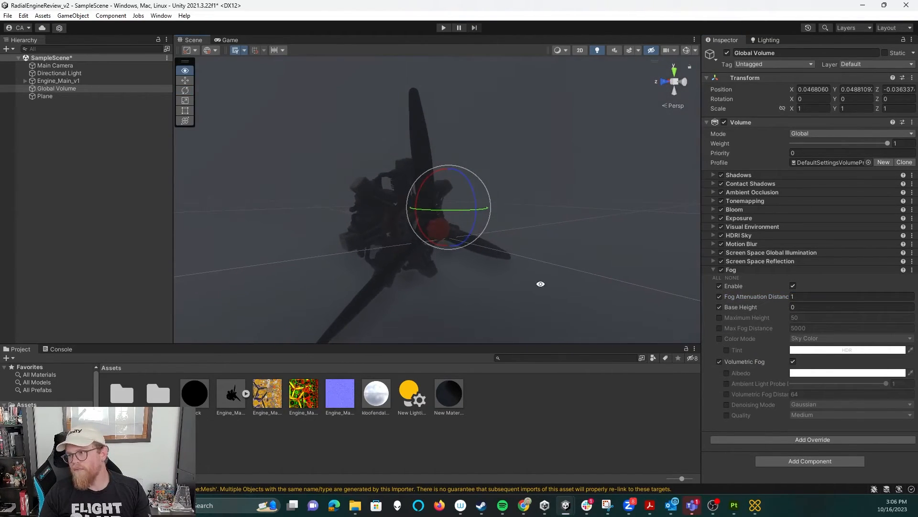
pyautogui.keyDown('alt'); pyautogui.moveTo(540, 283); pyautogui.dragTo(531, 309); pyautogui.keyUp('alt')
pyautogui.click(776, 297)
pyautogui.write('2')
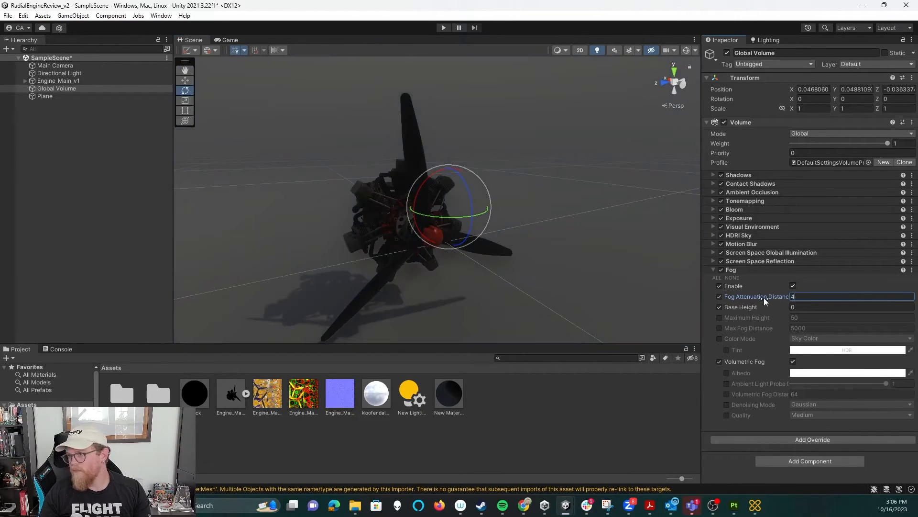
# Try Fog Attenuation Distance values of 5 and 10, and set it to 15.
pyautogui.write('5')
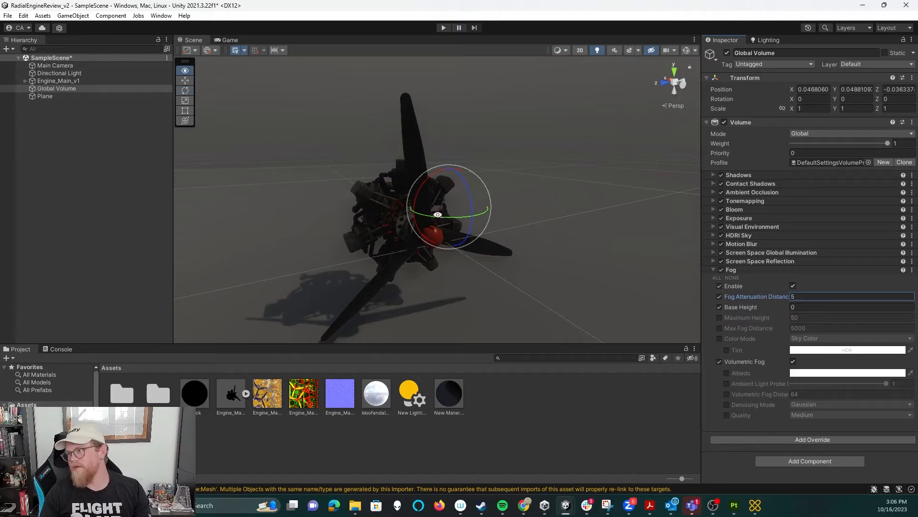
pyautogui.write('10')
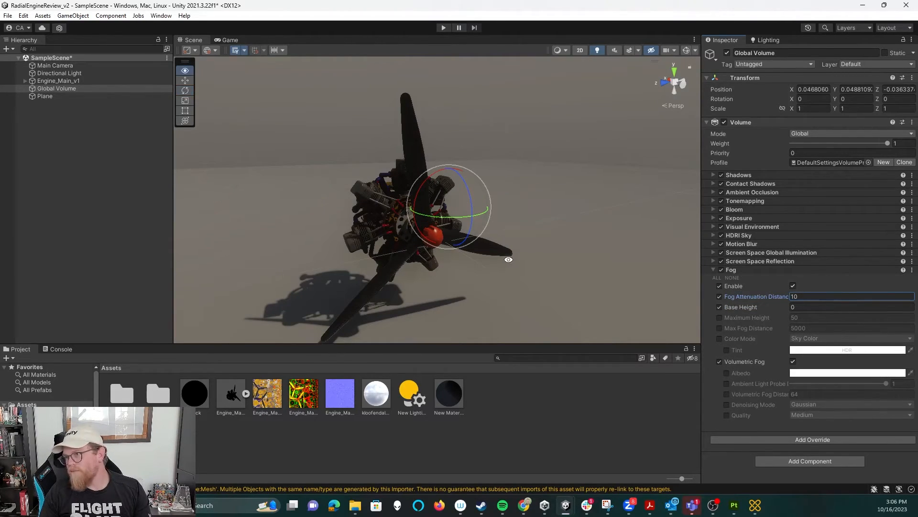
pyautogui.keyDown('alt'); pyautogui.moveTo(520, 237); pyautogui.dragTo(549, 232); pyautogui.keyUp('alt')
pyautogui.keyDown('alt'); pyautogui.moveTo(511, 234); pyautogui.dragTo(621, 289, button='right'); pyautogui.keyUp('alt')
pyautogui.write('15')
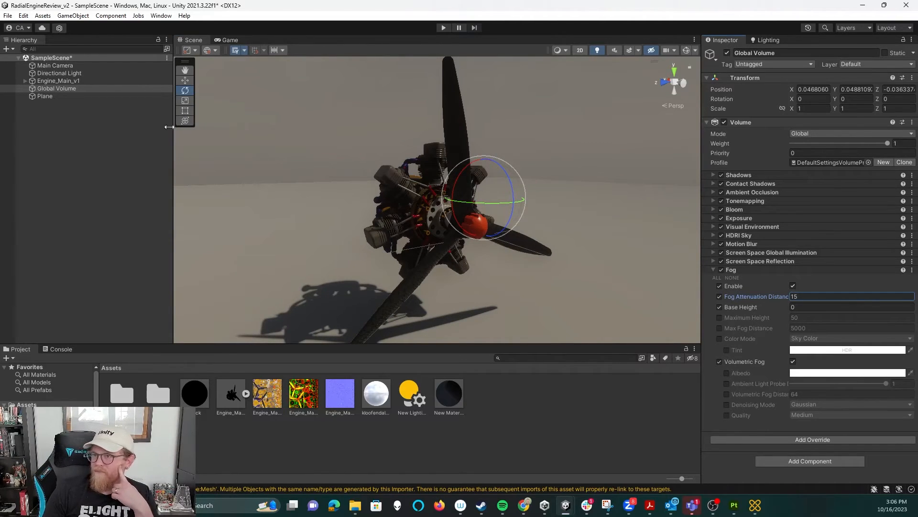
# Examine the Main Camera settings and the Directional Light's emission, volumetrics and shadow settings.
pyautogui.click(75, 66)
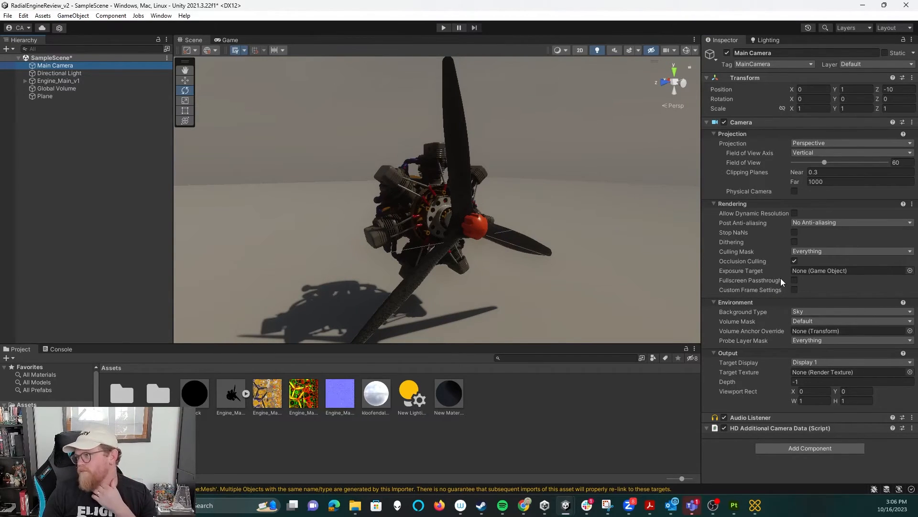
pyautogui.click(73, 72)
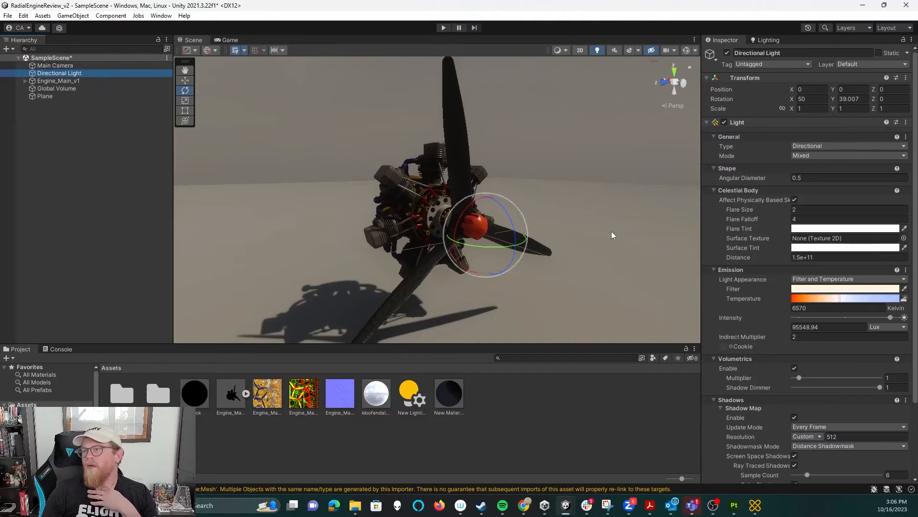
pyautogui.scroll(-1, 759, 255)
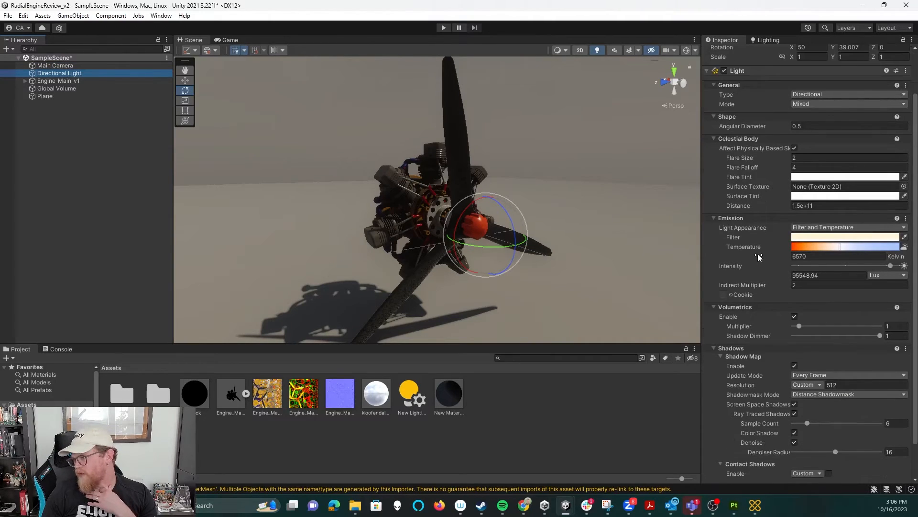
pyautogui.scroll(-1, 755, 254)
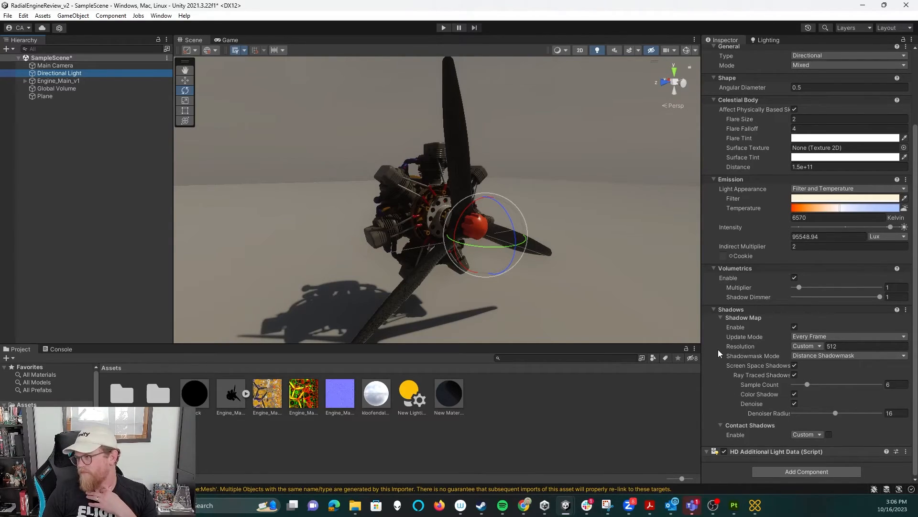
pyautogui.scroll(1, 718, 353)
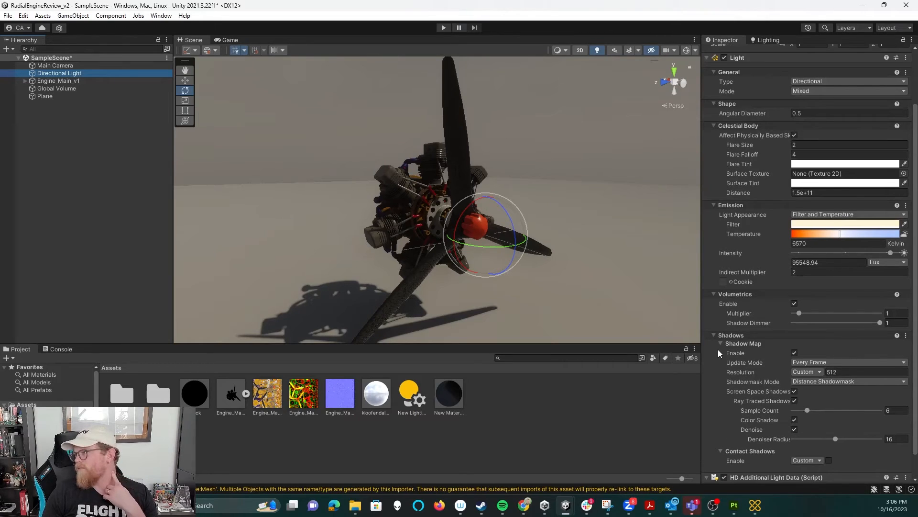
pyautogui.scroll(1, 718, 352)
pyautogui.scroll(1, 718, 352)
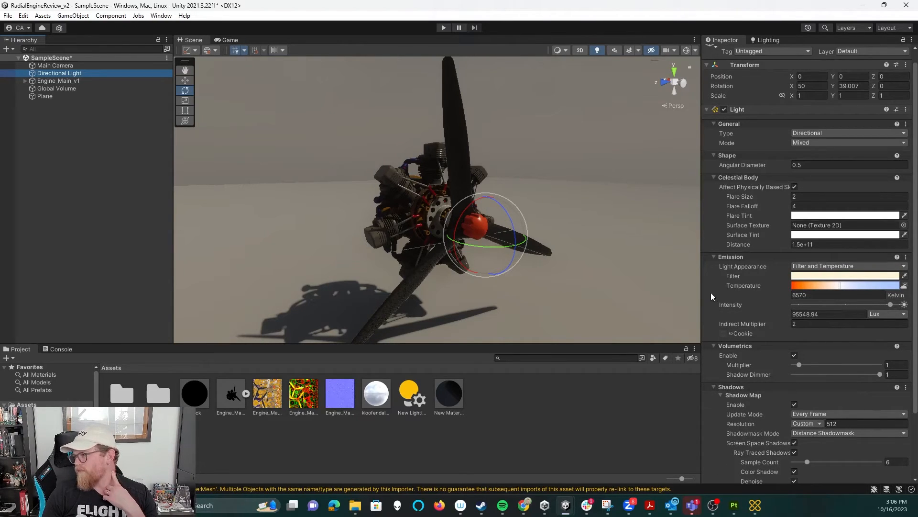
pyautogui.scroll(-2, 711, 292)
pyautogui.scroll(-1, 711, 292)
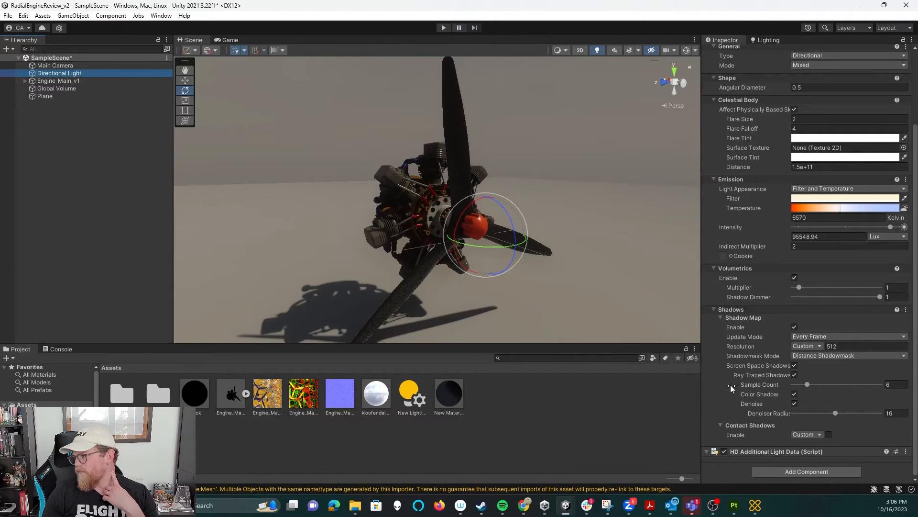
pyautogui.scroll(-3, 513, 168)
pyautogui.scroll(-1, 520, 194)
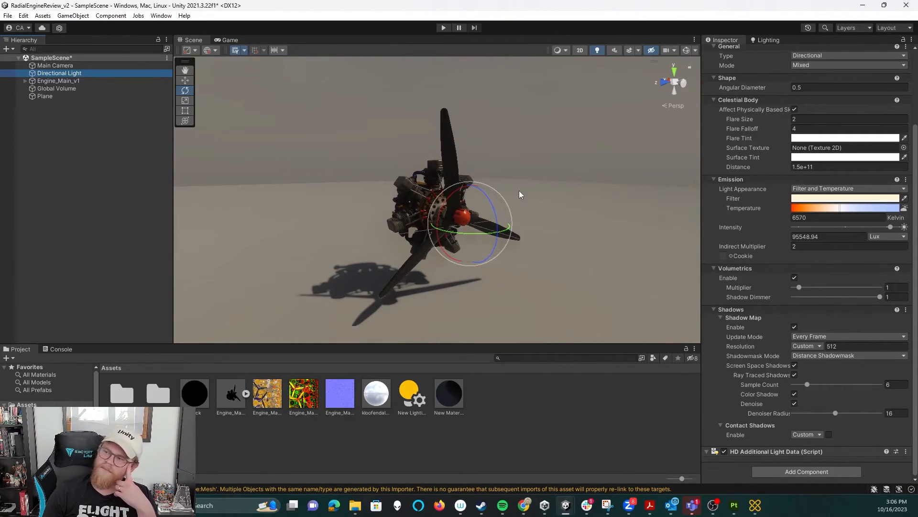
pyautogui.keyDown('alt'); pyautogui.moveTo(537, 185); pyautogui.dragTo(470, 205); pyautogui.keyUp('alt')
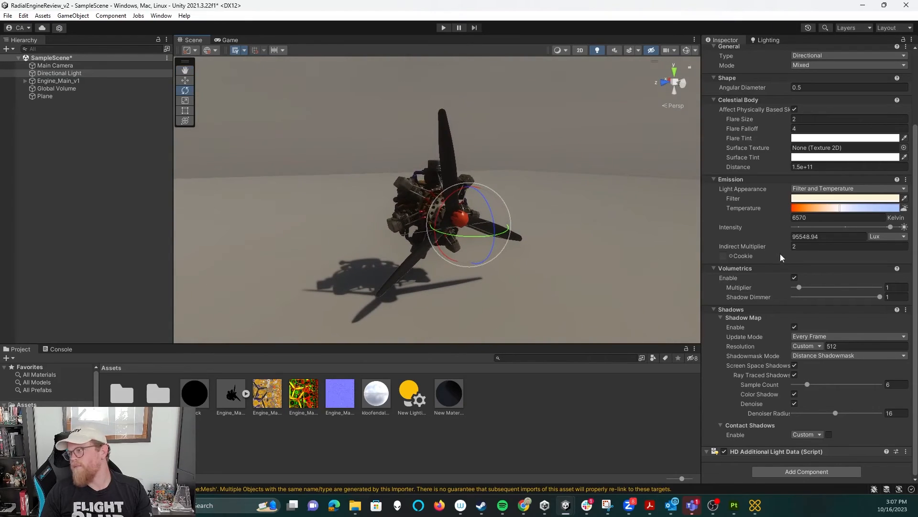
# Deactivate the Fog override on the Global Volume.
pyautogui.click(57, 89)
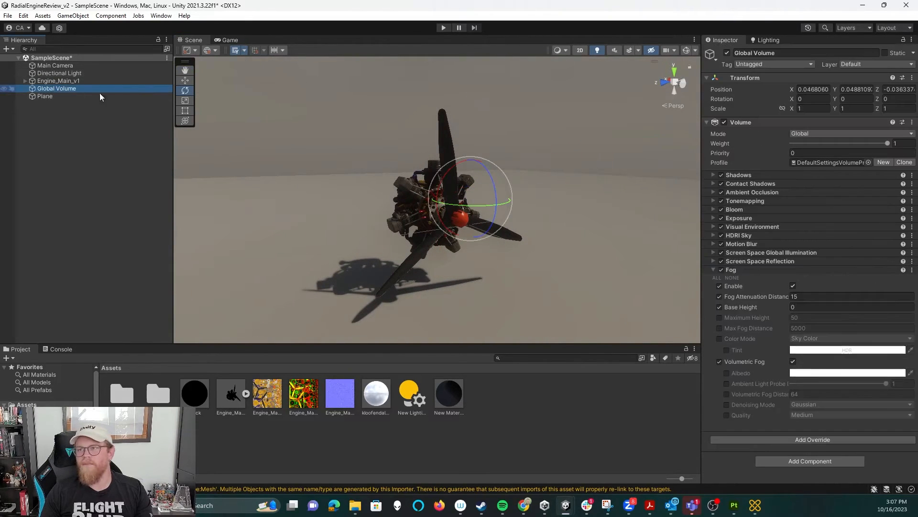
pyautogui.click(721, 270)
pyautogui.keyDown('alt'); pyautogui.moveTo(574, 287); pyautogui.dragTo(583, 203); pyautogui.keyUp('alt')
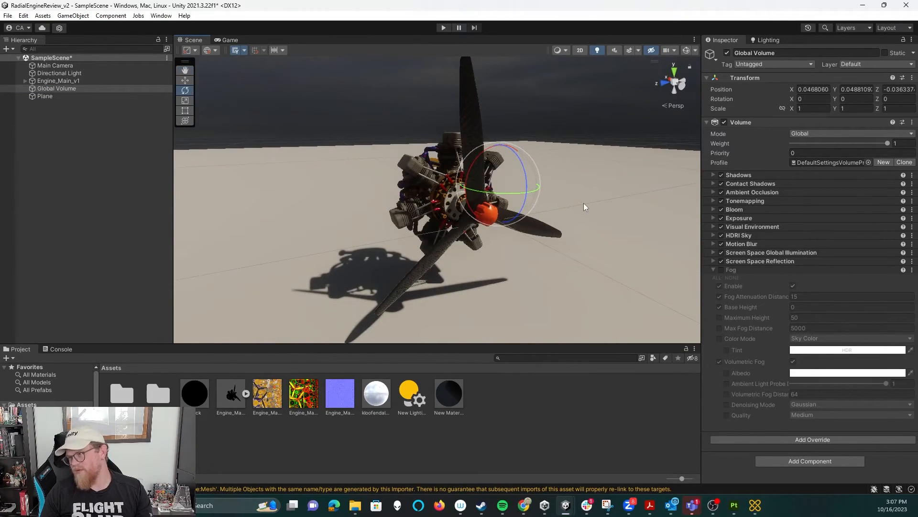
pyautogui.keyDown('alt'); pyautogui.moveTo(581, 205); pyautogui.dragTo(560, 202); pyautogui.keyUp('alt')
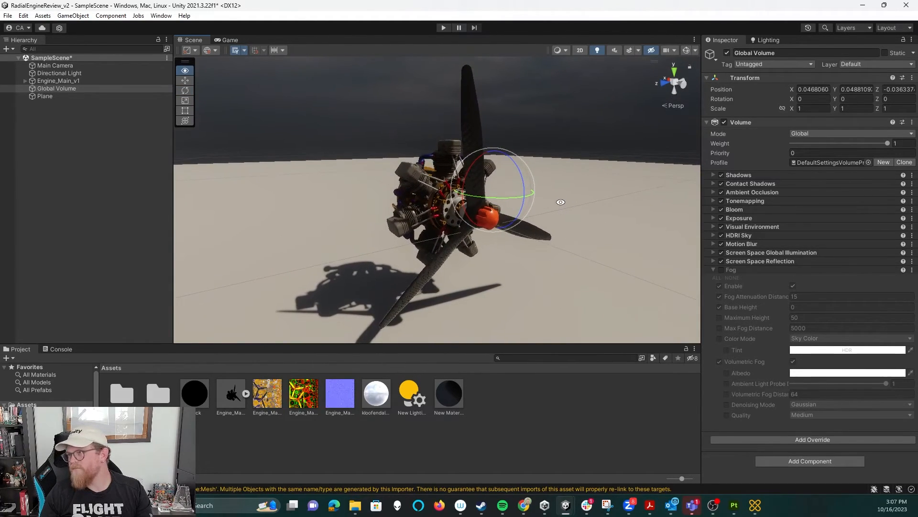
# Expand the Visual Environment and HDRI Sky overrides, try sky Exposure Compensation values such as 100, 5 and 15, and set it to 13.
pyautogui.click(713, 227)
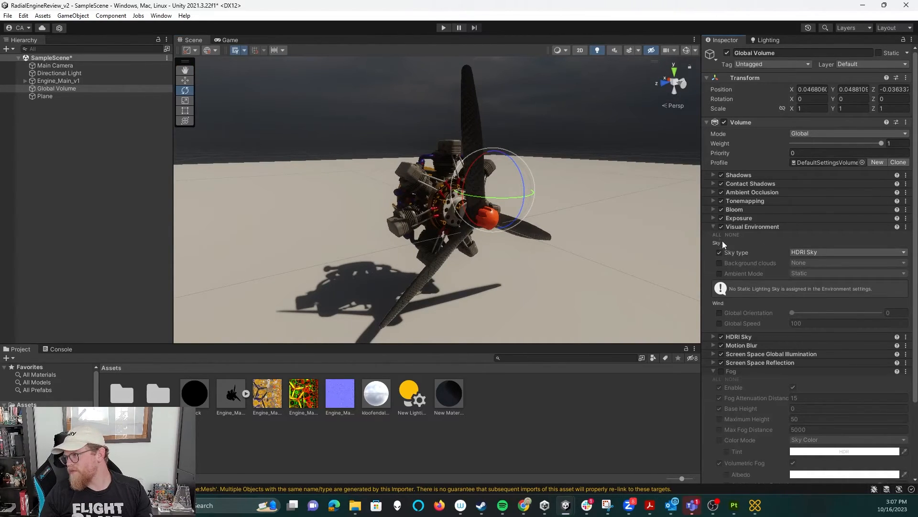
pyautogui.click(713, 337)
pyautogui.scroll(-1, 765, 338)
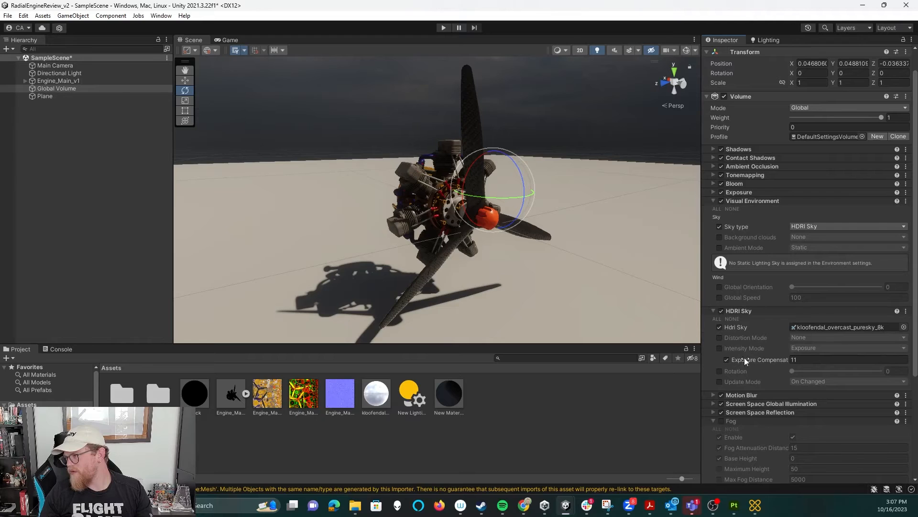
pyautogui.write('1')
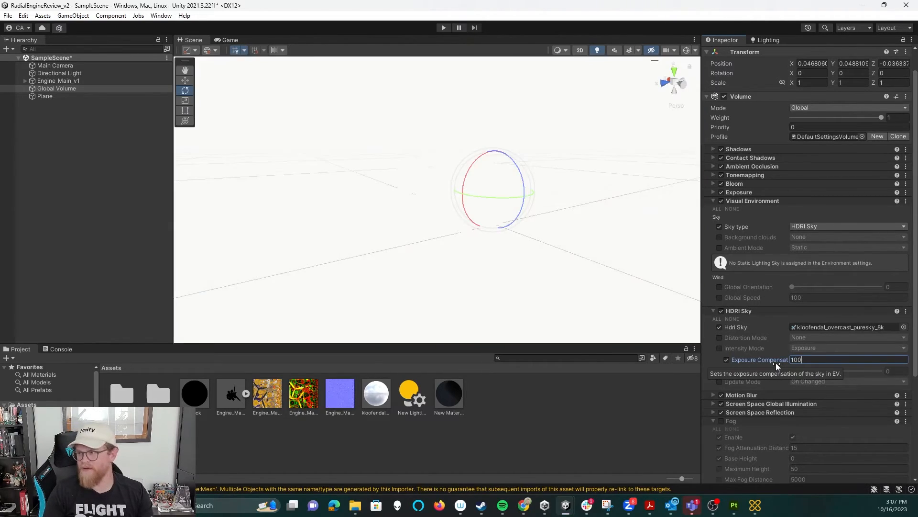
pyautogui.press('BackSpace')
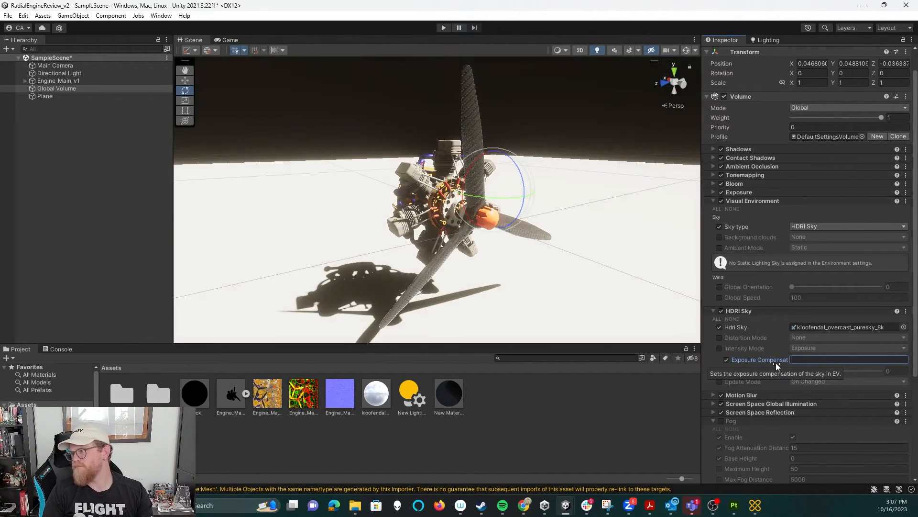
pyautogui.write('5')
pyautogui.press('Return')
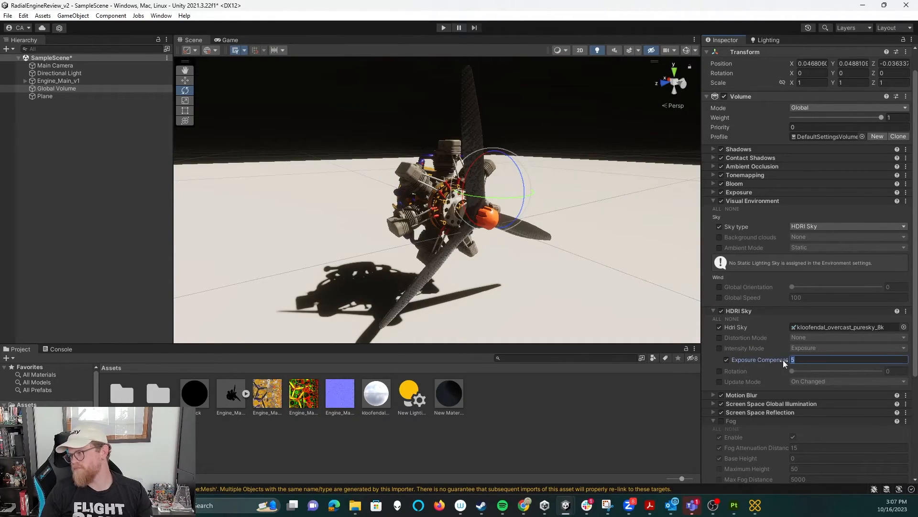
pyautogui.write('11')
pyautogui.moveTo(771, 358); pyautogui.dragTo(782, 360)
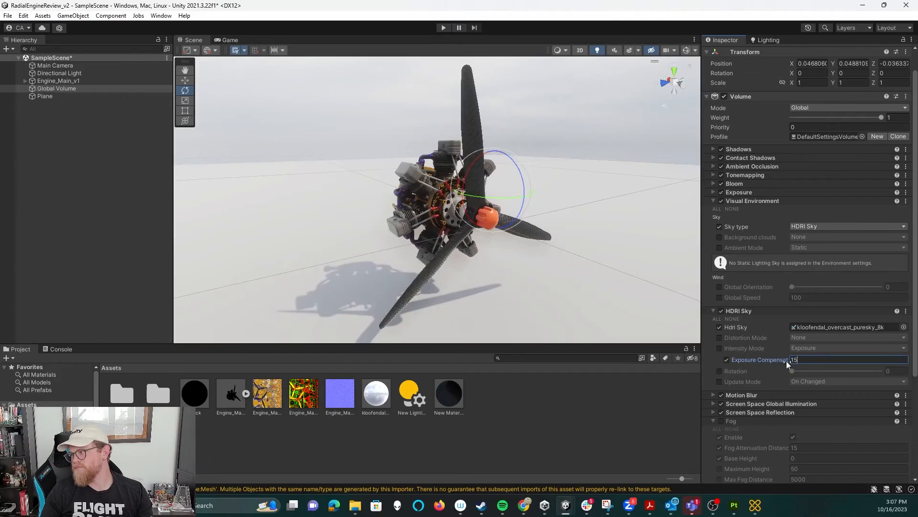
pyautogui.write('13')
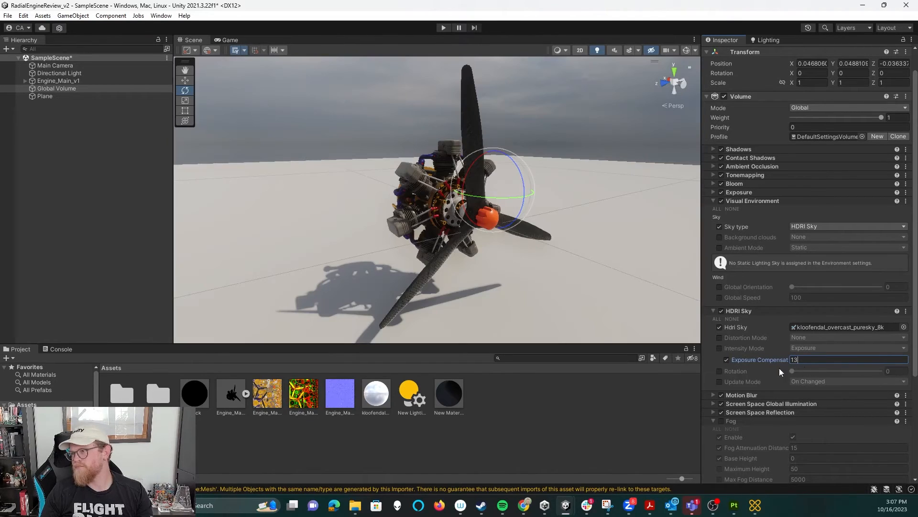
pyautogui.keyDown('alt'); pyautogui.moveTo(586, 248); pyautogui.dragTo(886, 267, button='right'); pyautogui.keyUp('alt')
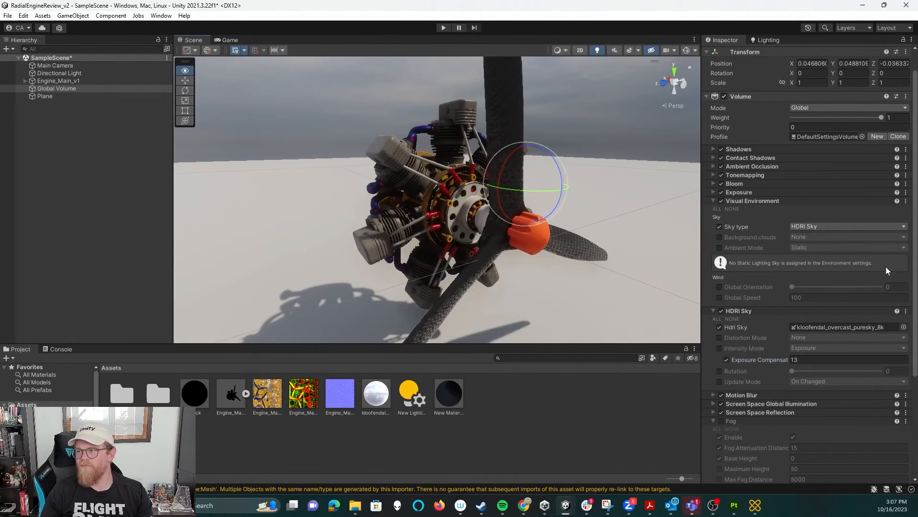
pyautogui.keyDown('alt'); pyautogui.moveTo(577, 214); pyautogui.dragTo(482, 178, button='right'); pyautogui.keyUp('alt')
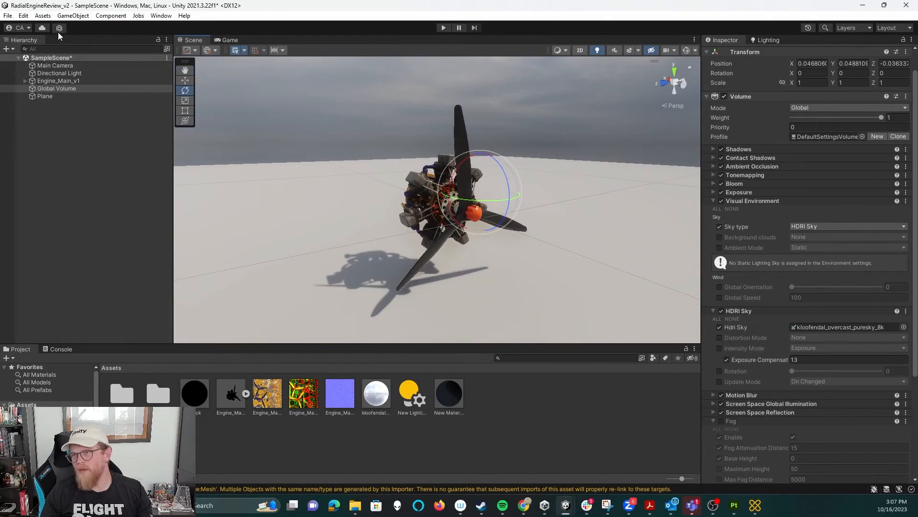
# Expand the Engine_Main_v1 hierarchy and select the GameObject that holds Propeller_CATPart.
pyautogui.click(45, 81)
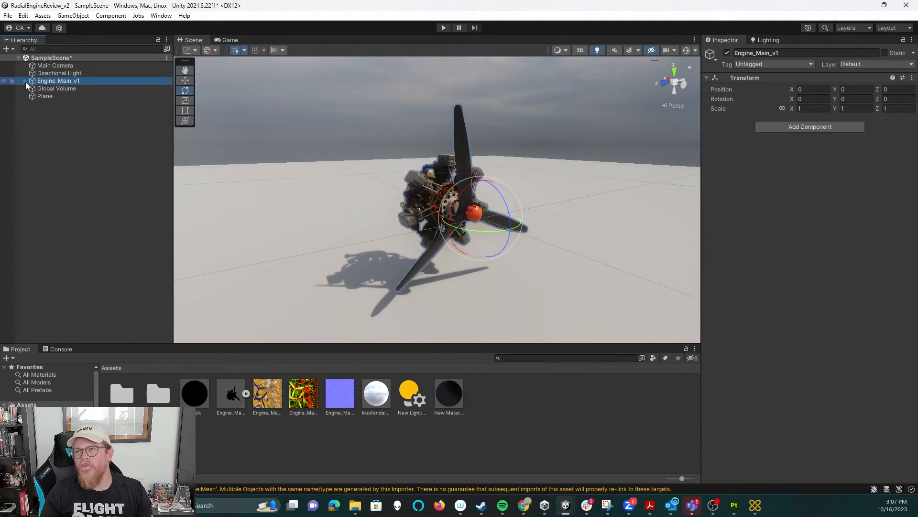
pyautogui.click(25, 81)
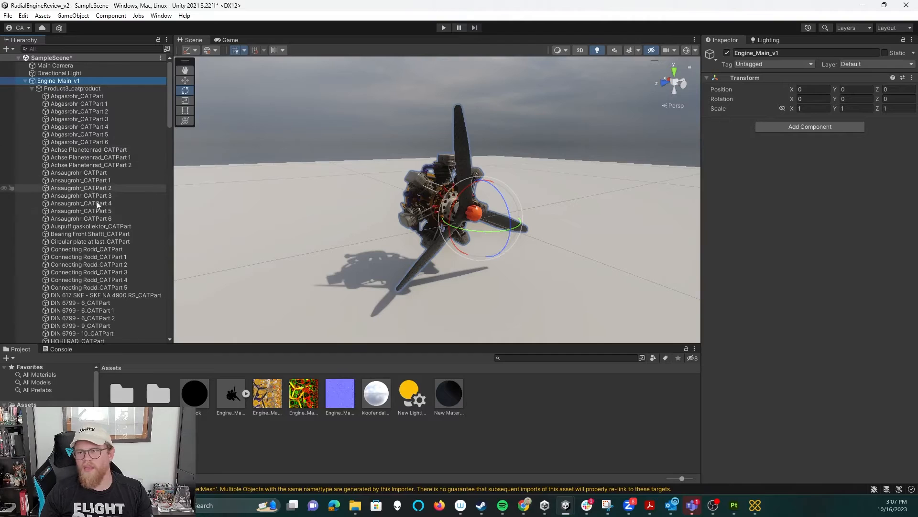
pyautogui.scroll(-20, 93, 194)
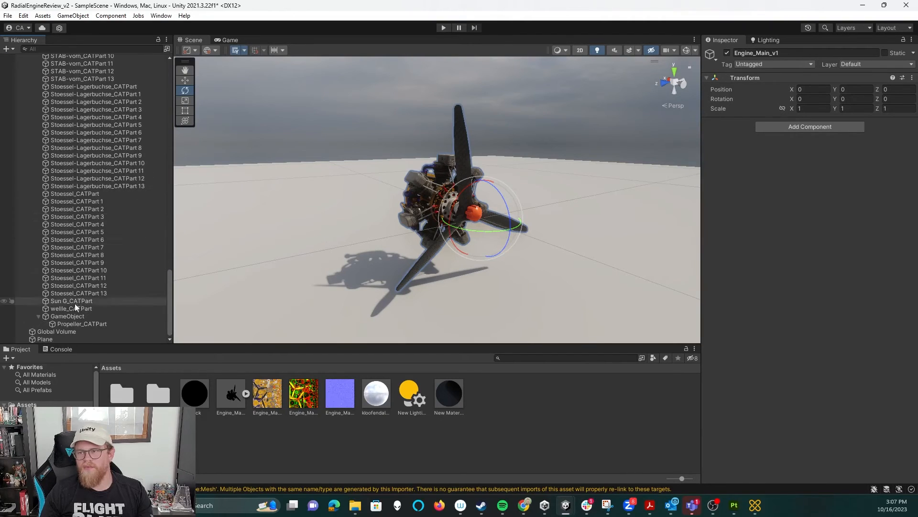
pyautogui.click(70, 316)
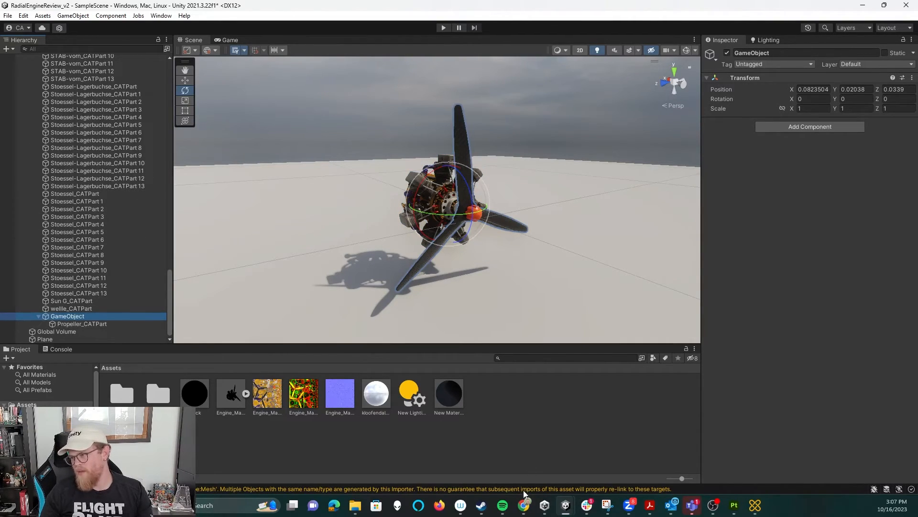
# Switch to Chrome and open muse.unity.com in a new tab, ready to enter a question.
pyautogui.moveTo(526, 499)
pyautogui.click(542, 468)
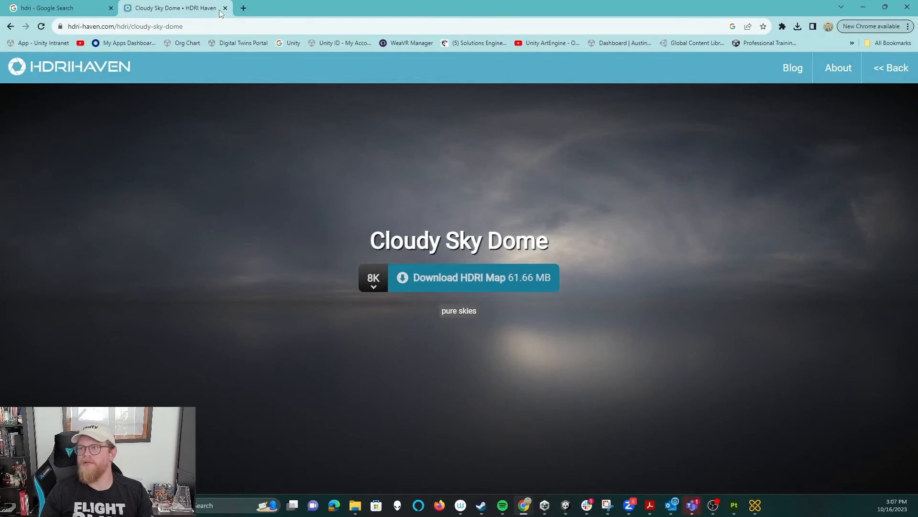
pyautogui.click(242, 8)
pyautogui.write('muse')
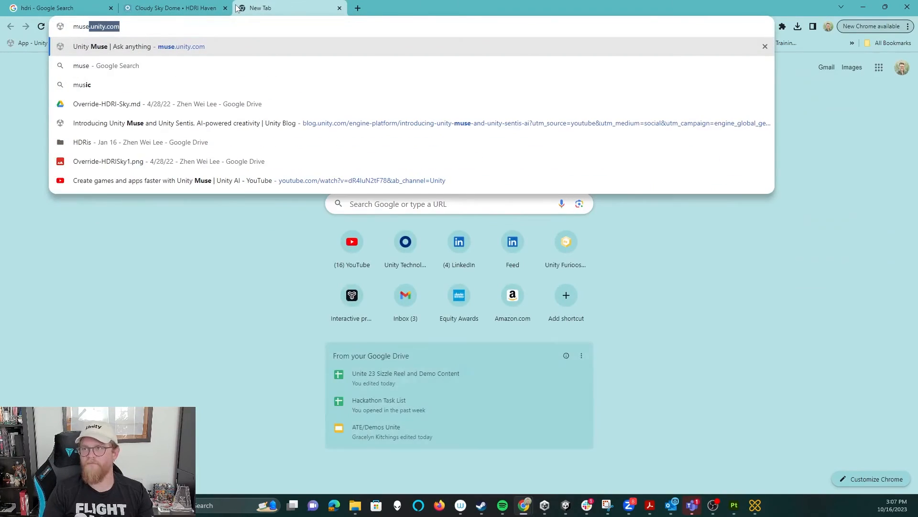
pyautogui.click(214, 42)
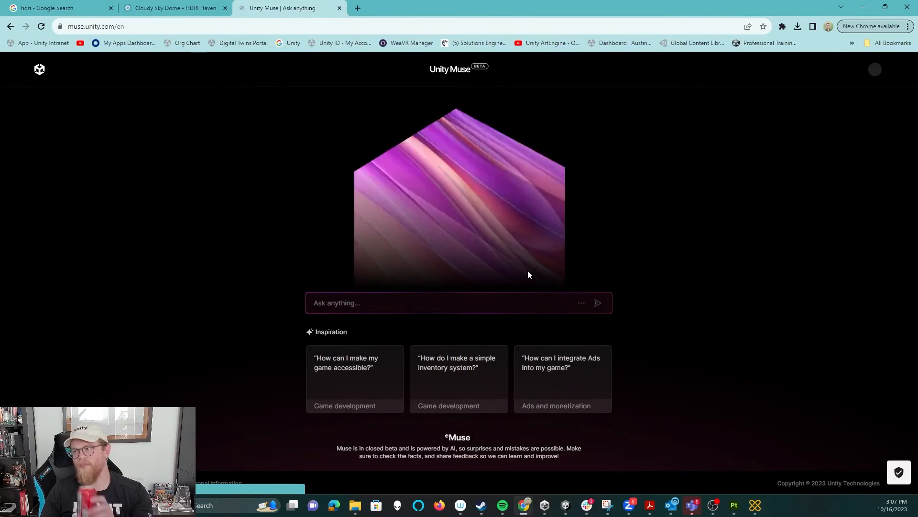
pyautogui.click(497, 302)
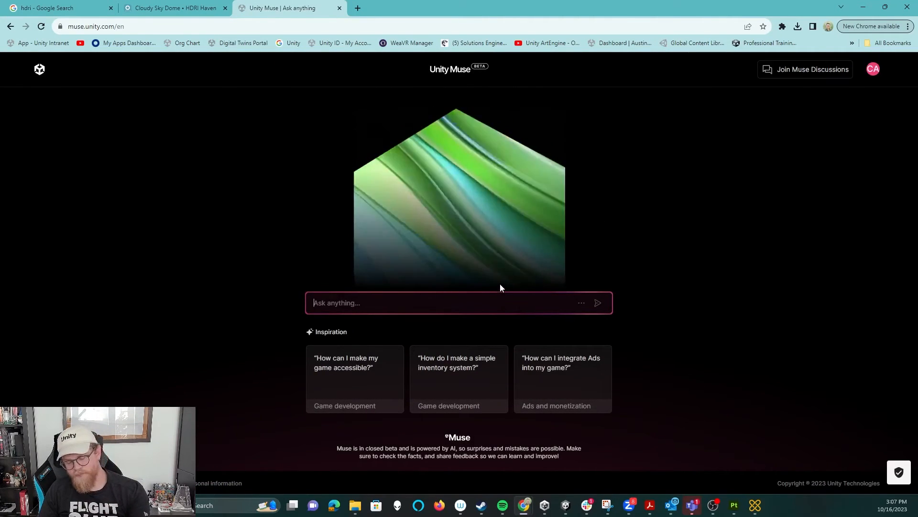
# Switch to Unity, view the propeller from the front to check its rotation axis, and return to Muse.
pyautogui.hotkey('alt', 'Tab')
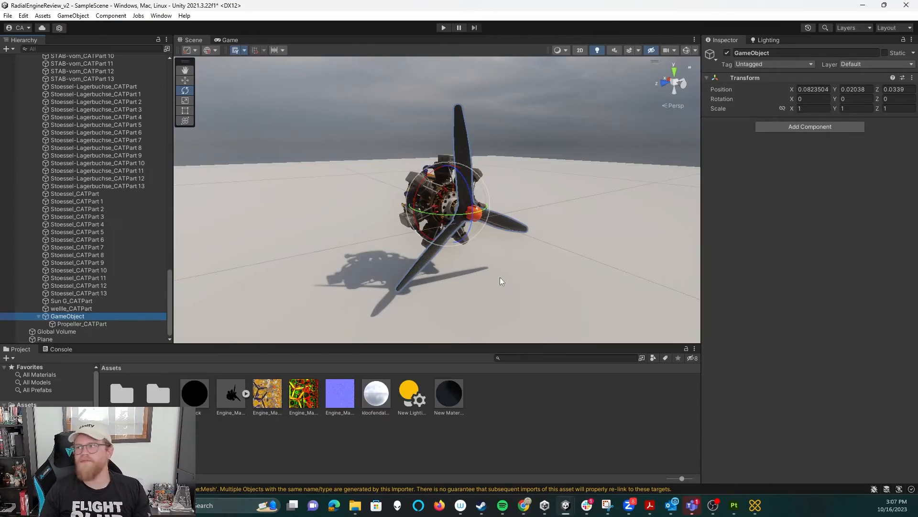
pyautogui.keyDown('alt'); pyautogui.moveTo(477, 164); pyautogui.dragTo(415, 149); pyautogui.keyUp('alt')
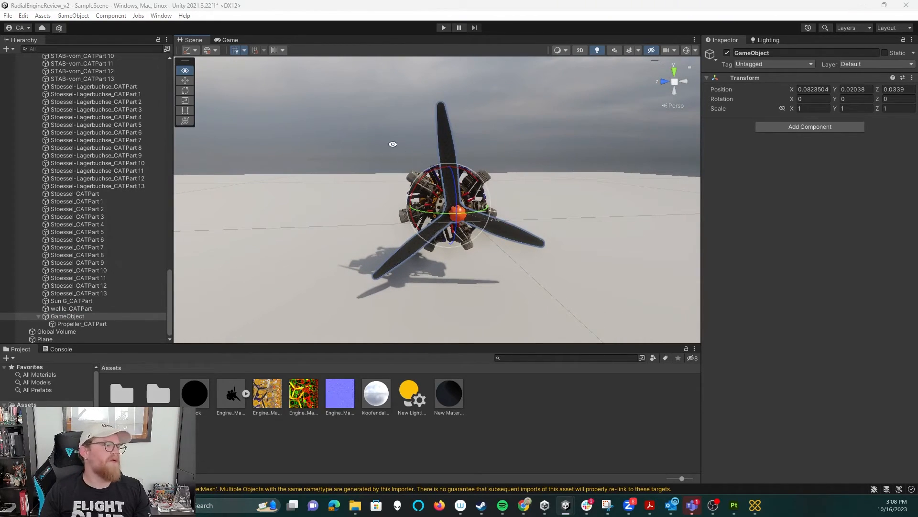
pyautogui.hotkey('alt', 'Tab')
# Start the Muse prompt with "write me a c# script that will rotate a game object on its X axis".
pyautogui.click(446, 303)
pyautogui.write('w')
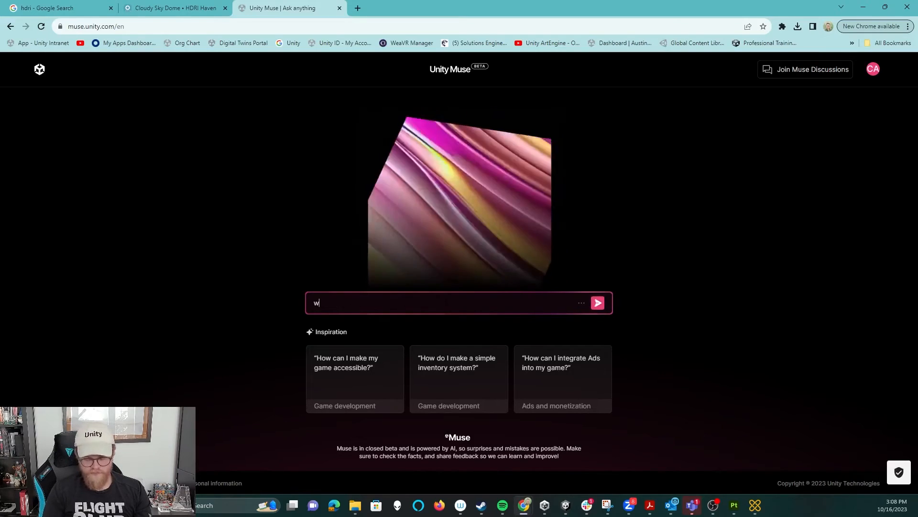
pyautogui.write('rite me a')
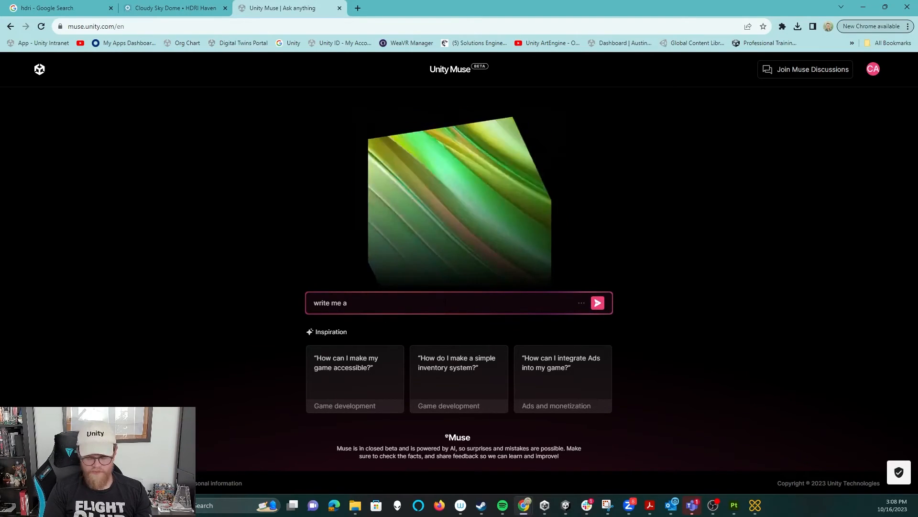
pyautogui.write(' c# script tha')
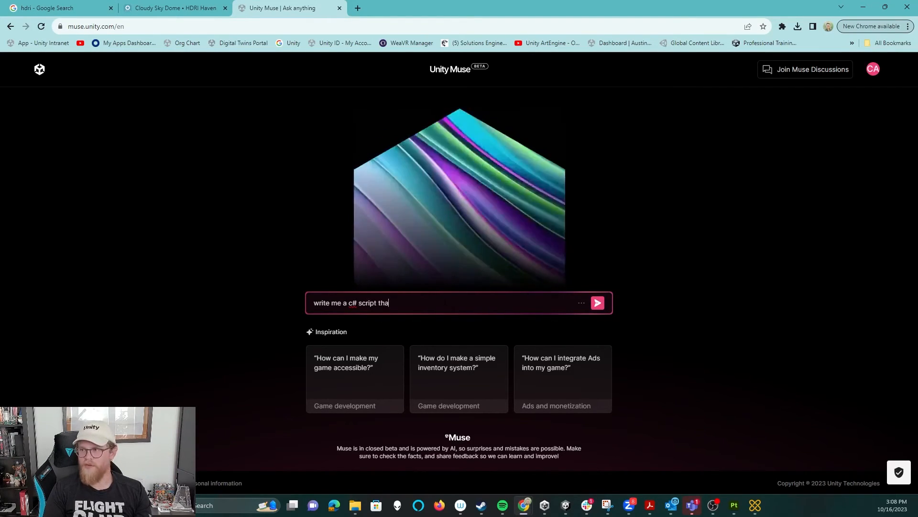
pyautogui.write('t will ')
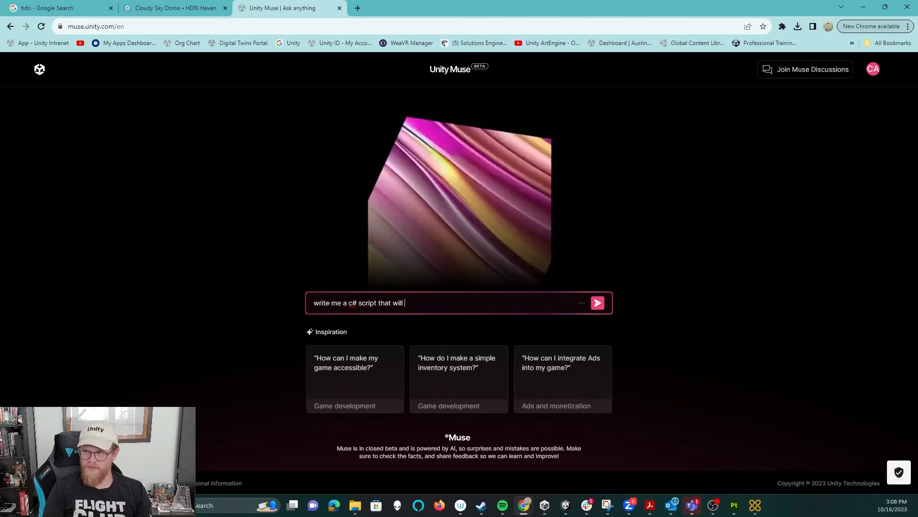
pyautogui.write('rotate')
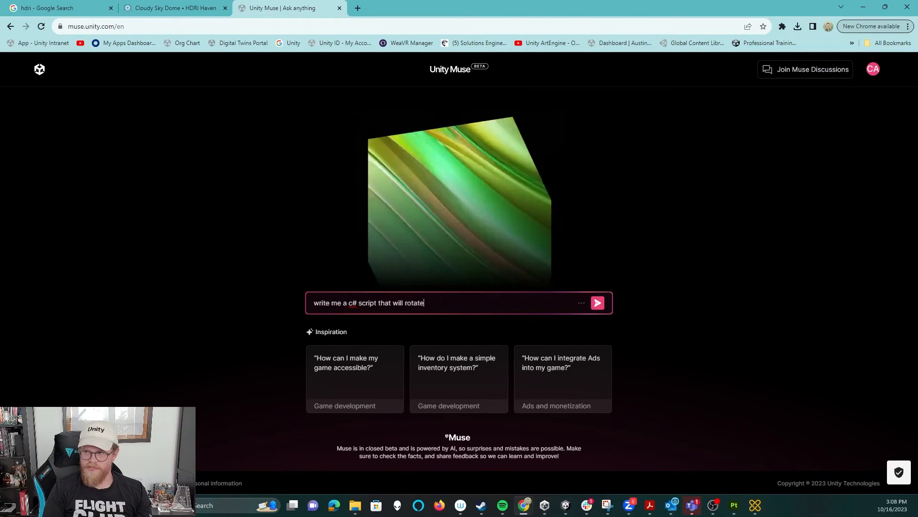
pyautogui.write(' a game ob')
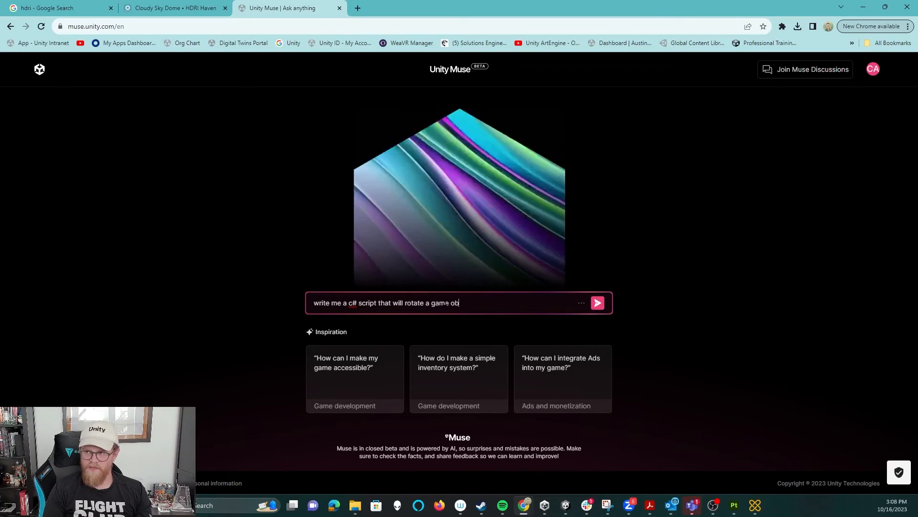
pyautogui.write('ject on it')
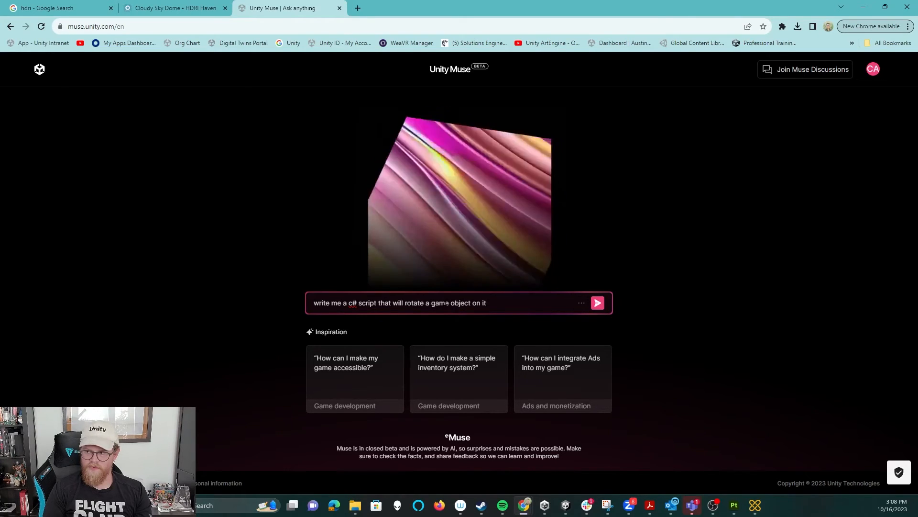
pyautogui.write('s X axis')
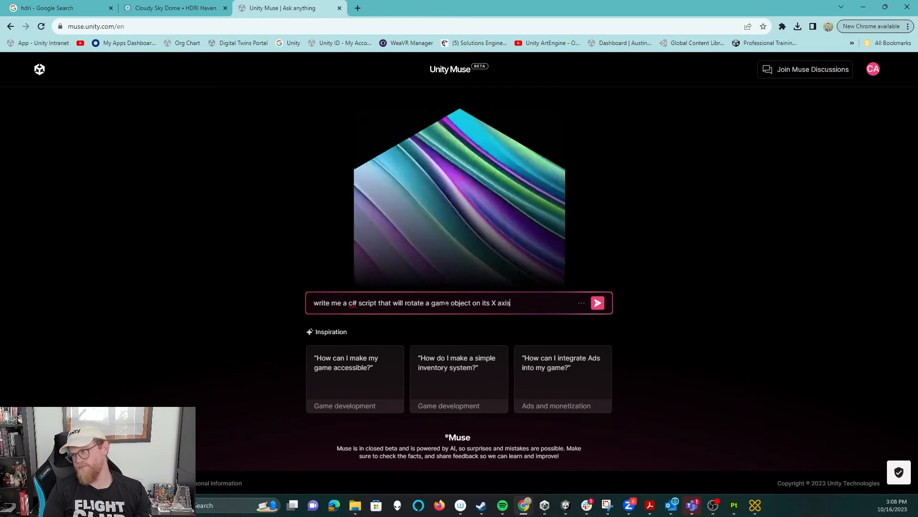
pyautogui.write(' whe')
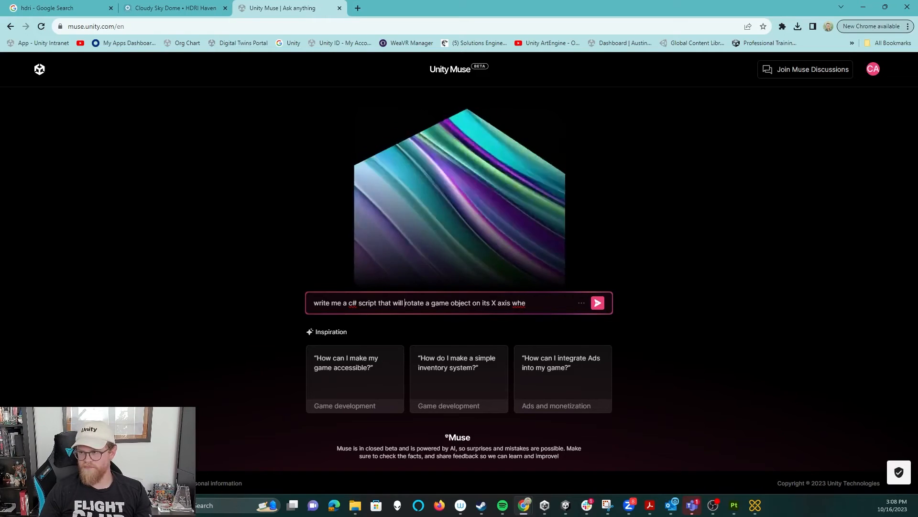
# Reword "rotate" as "begin rotating" in the prompt.
pyautogui.click(405, 303)
pyautogui.write('begin')
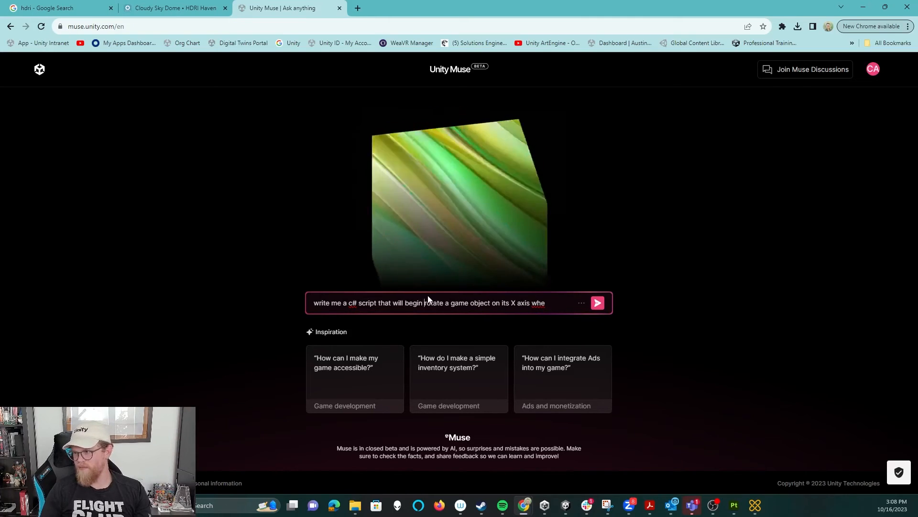
pyautogui.click(444, 301)
pyautogui.press('BackSpace')
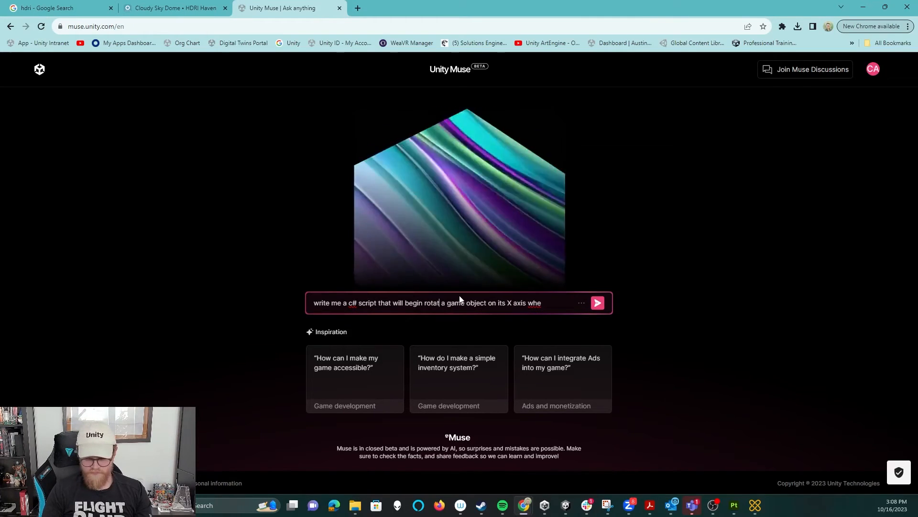
pyautogui.write('ing')
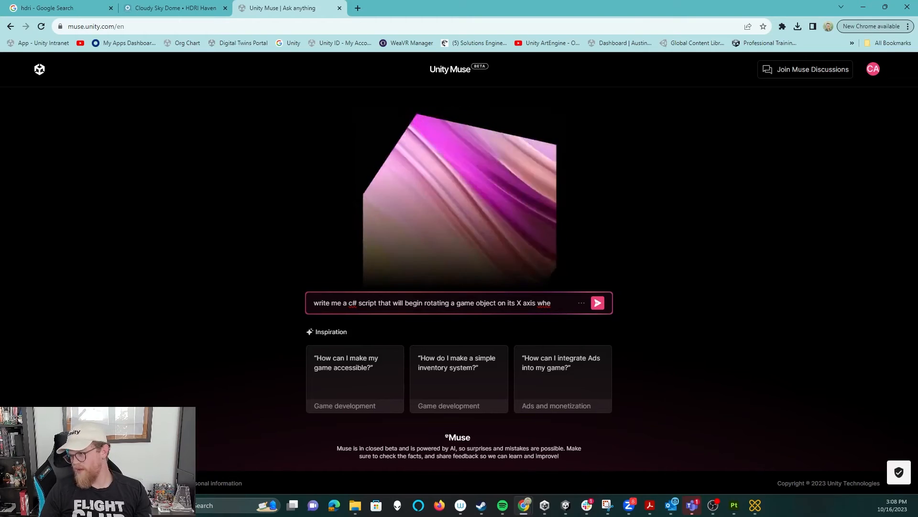
# Continue the prompt with "when I hit spacebar, and will stop rotating that game object when I hit spacebar again.".
pyautogui.click(551, 302)
pyautogui.write('n I hit spaceb')
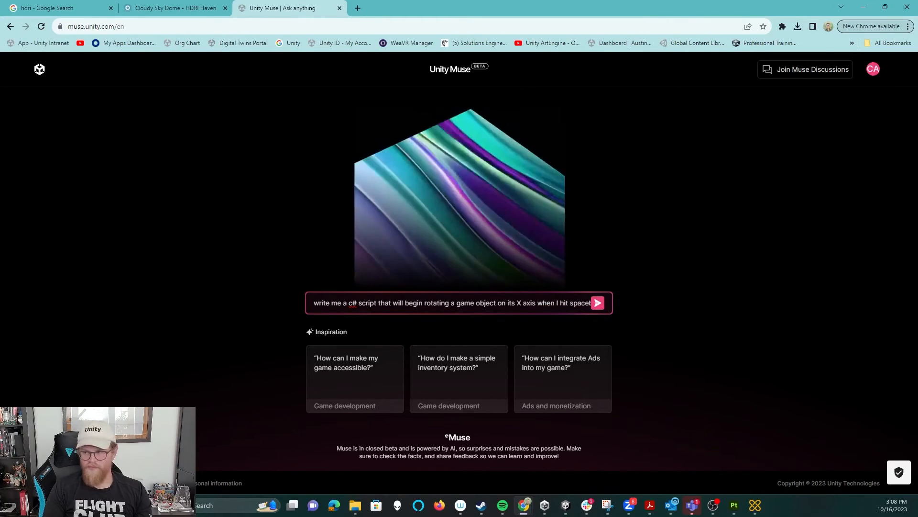
pyautogui.write('ar, and wil')
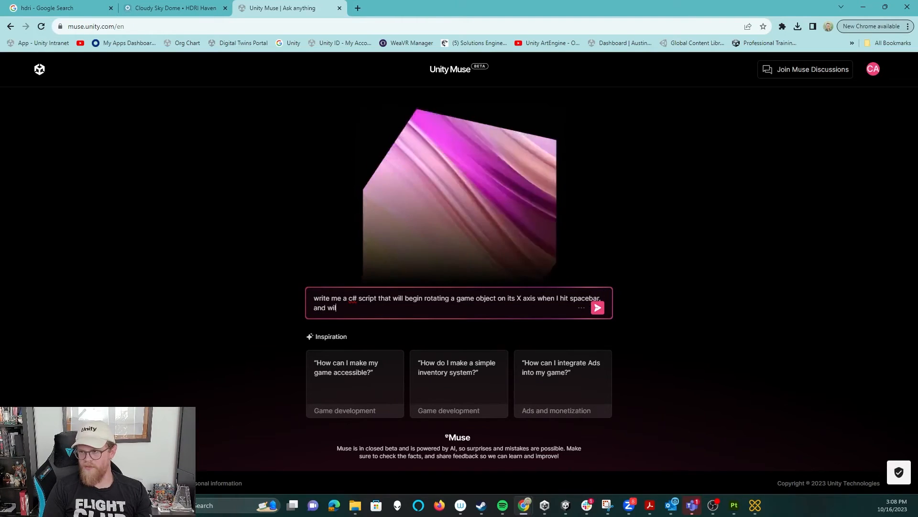
pyautogui.write('l stop rotating ')
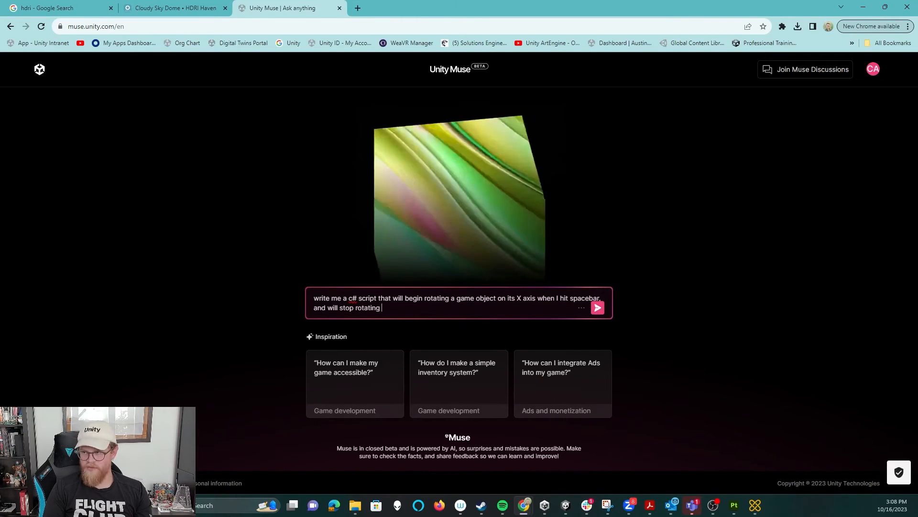
pyautogui.write('that game o')
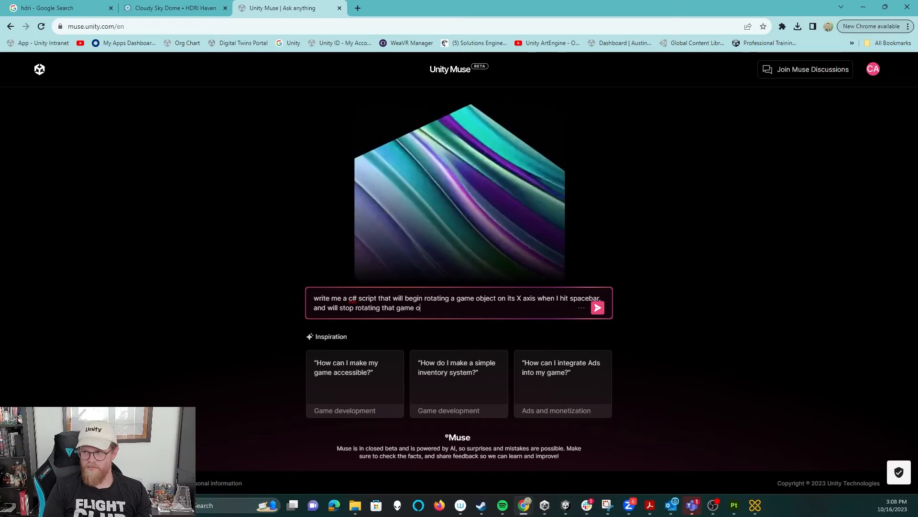
pyautogui.write('bject ')
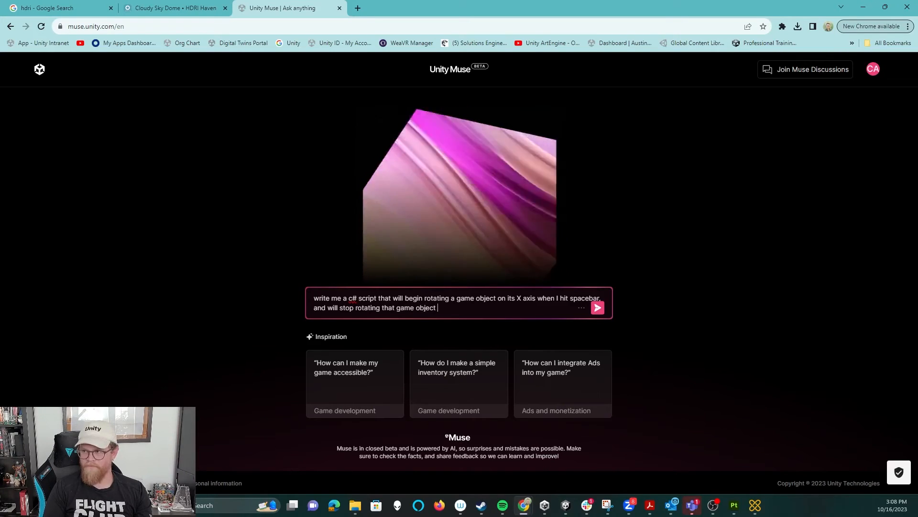
pyautogui.write('when I hit')
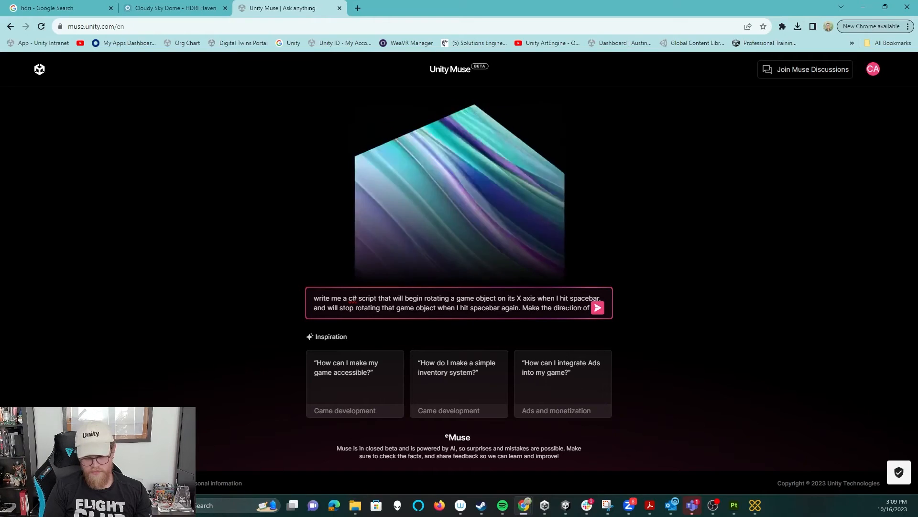
# Add "Make the direction of rotation a public boolean and the speed of rotation a public int." to the prompt and submit it.
pyautogui.write('on a public boolean and')
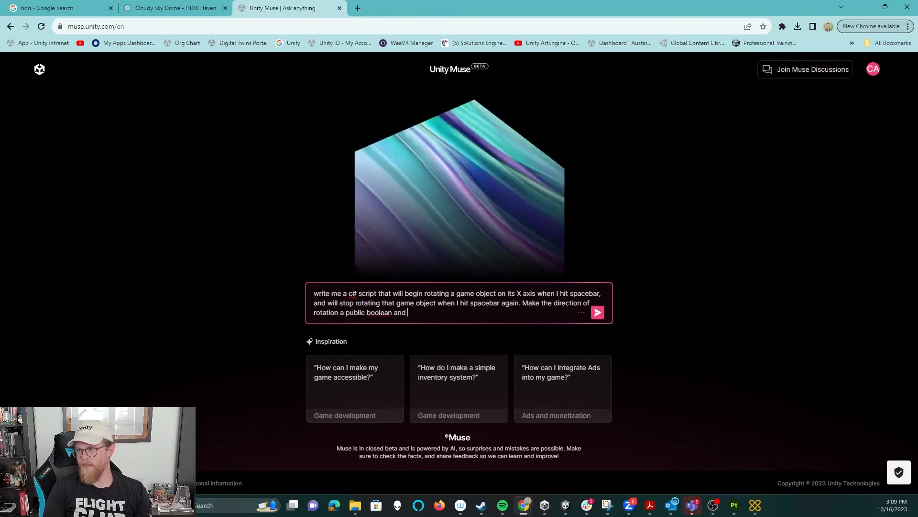
pyautogui.write('of rotation a pu')
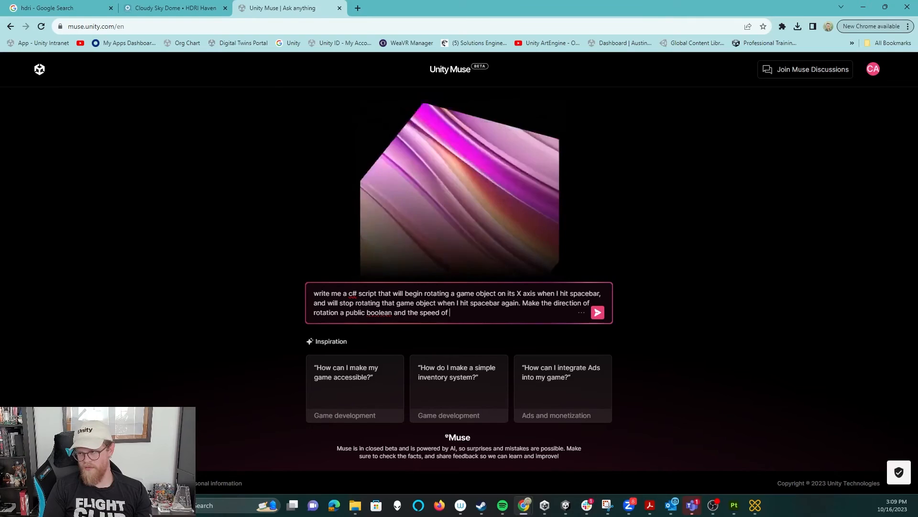
pyautogui.write('blic int.')
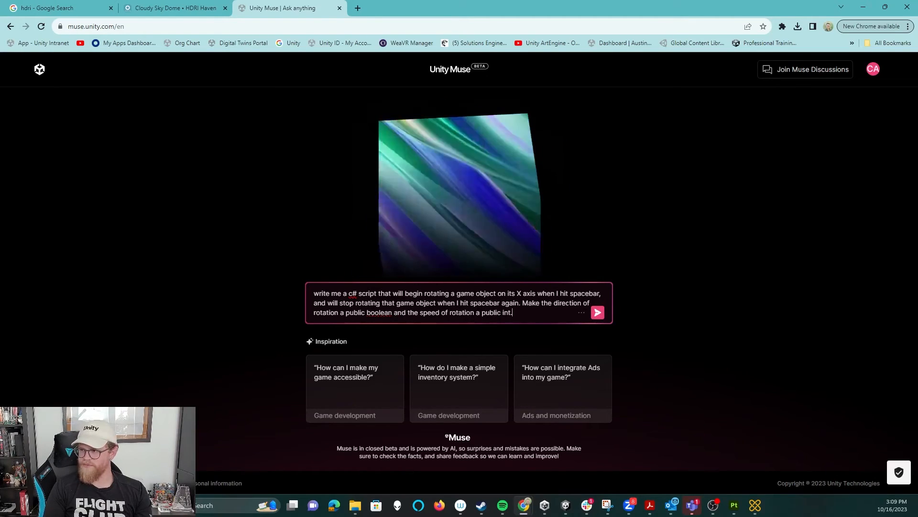
pyautogui.press('Return')
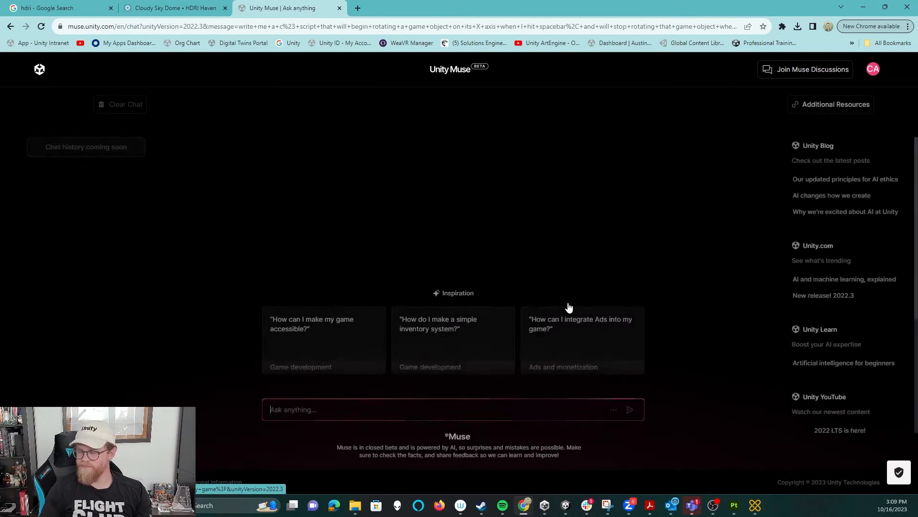
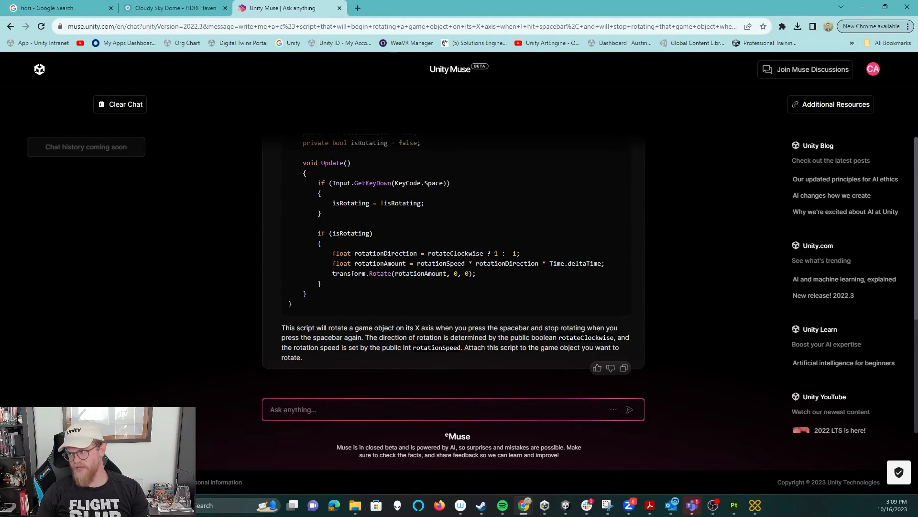
# Copy the C# code generated by Muse, and create a new C# script in Unity's Assets folder.
pyautogui.scroll(3, 553, 319)
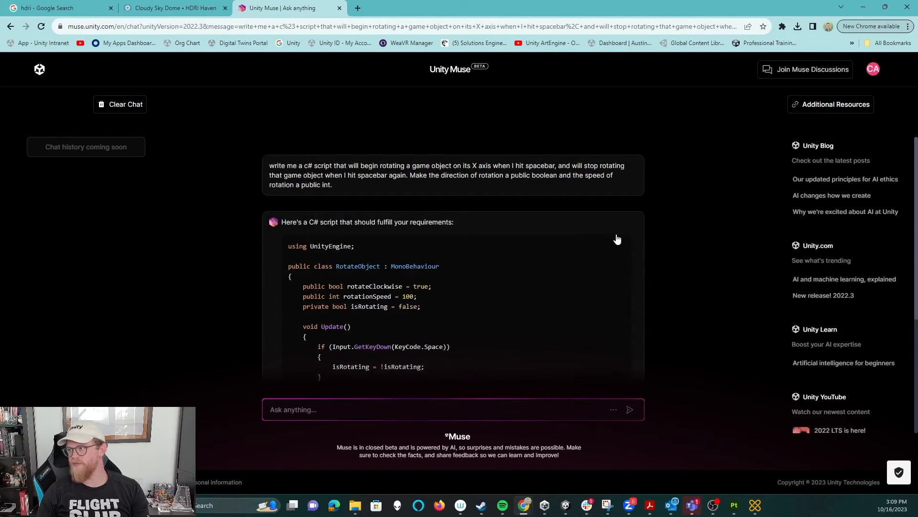
pyautogui.click(615, 235)
pyautogui.hotkey('alt', 'Tab')
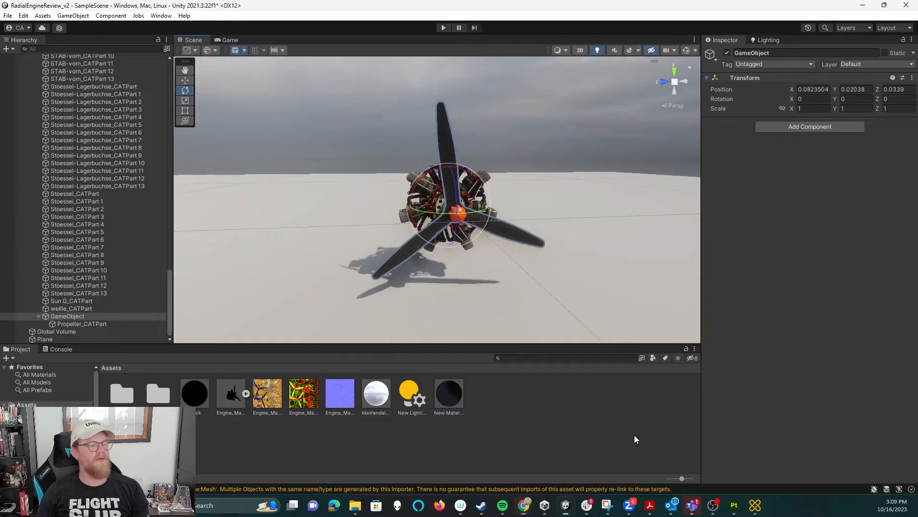
pyautogui.rightClick(521, 414)
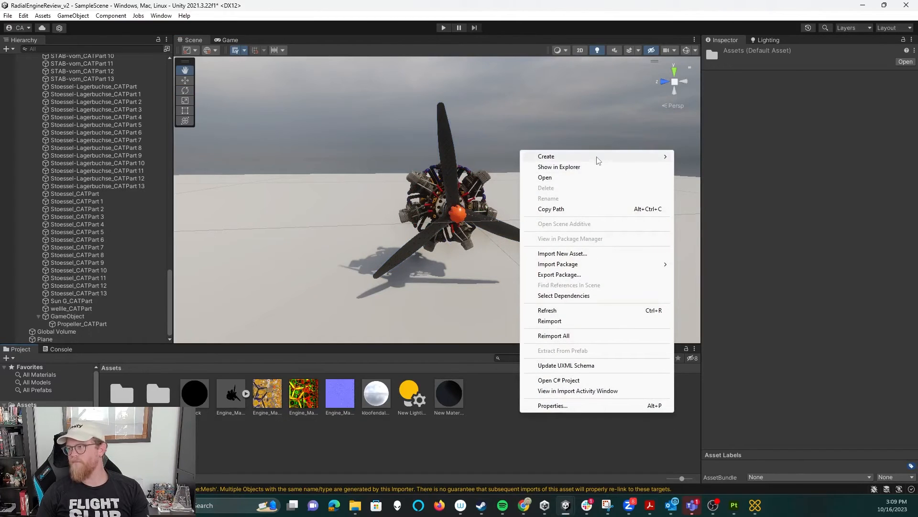
pyautogui.moveTo(597, 157)
pyautogui.click(701, 24)
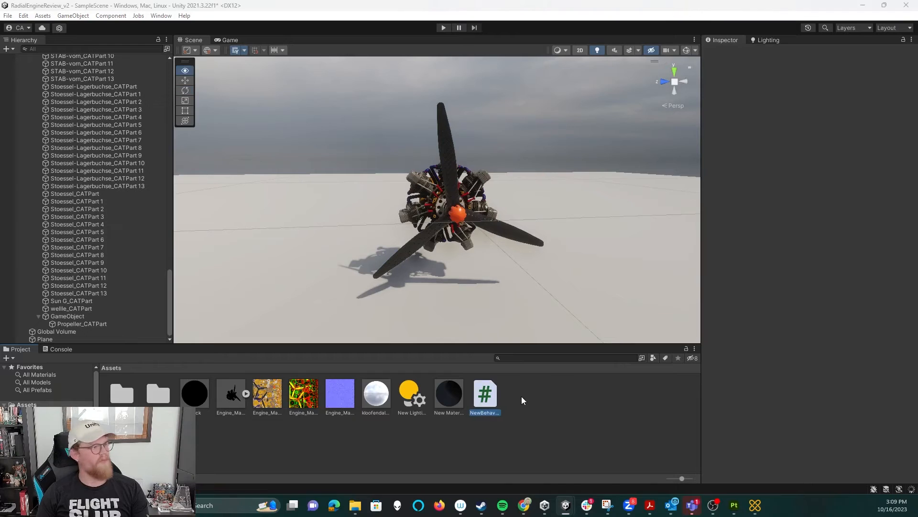
# Rename the new script RotateObject, matching the class name in Muse's code, and open it in Visual Studio.
pyautogui.hotkey('alt', 'Tab')
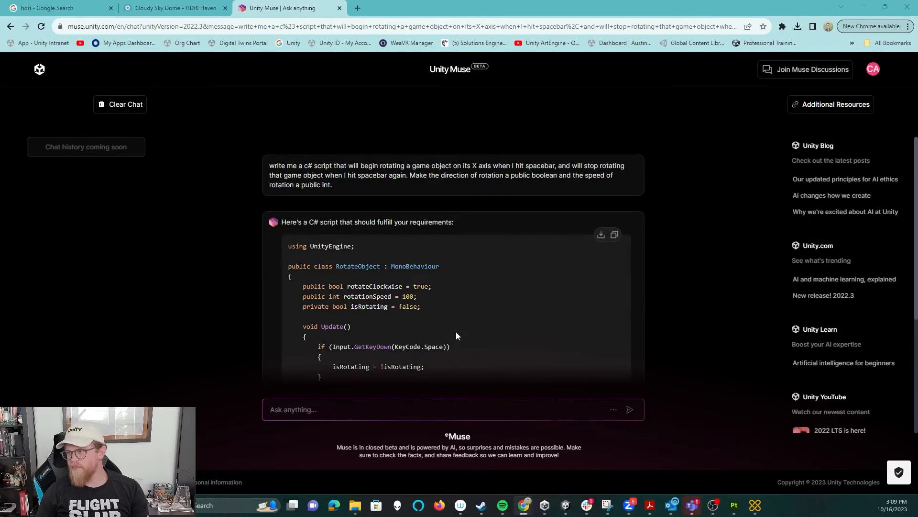
pyautogui.hotkey('alt', 'Tab')
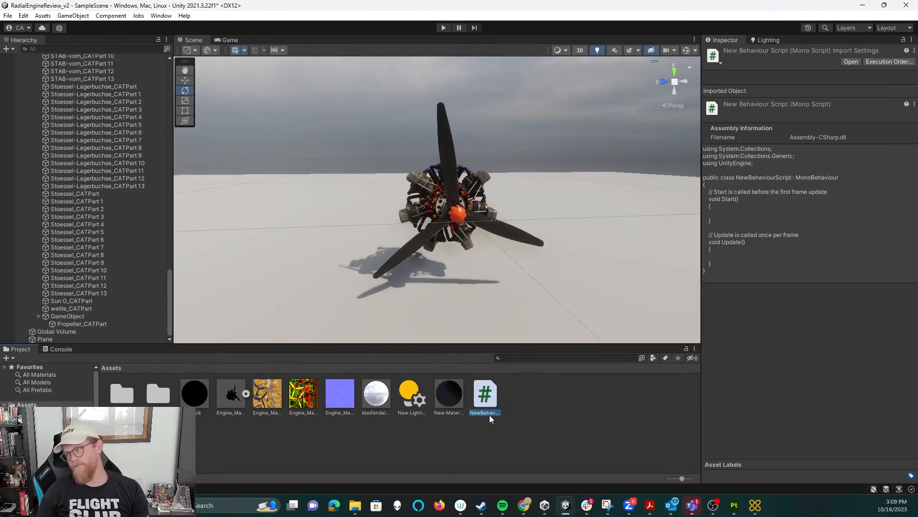
pyautogui.rightClick(489, 414)
pyautogui.click(539, 199)
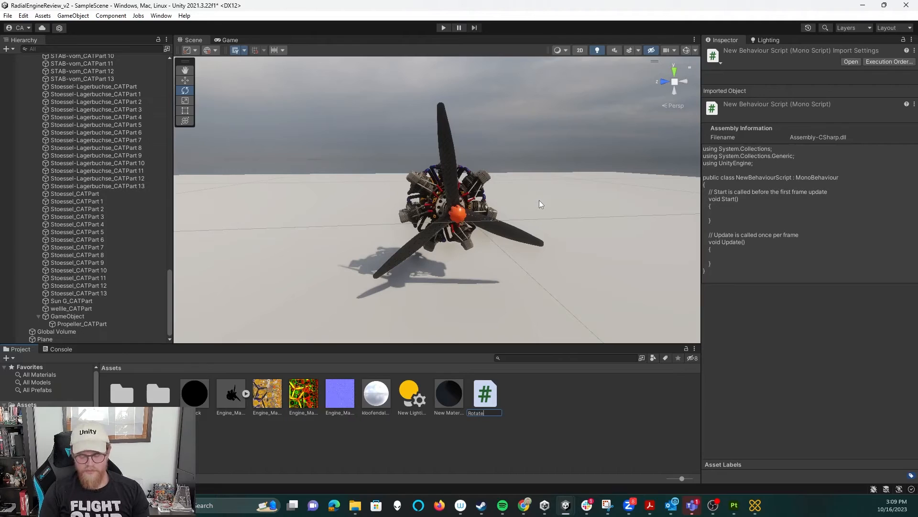
pyautogui.write('RotateObject')
pyautogui.press('Return')
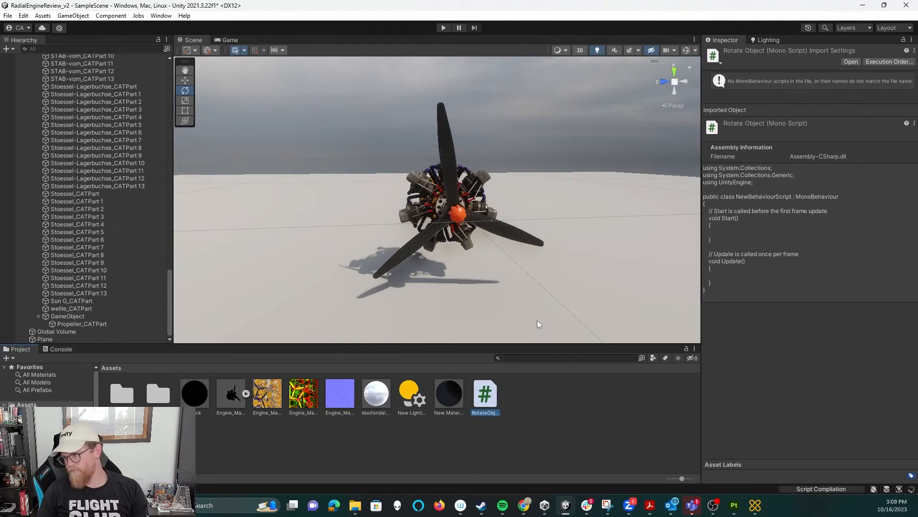
pyautogui.doubleClick(482, 400)
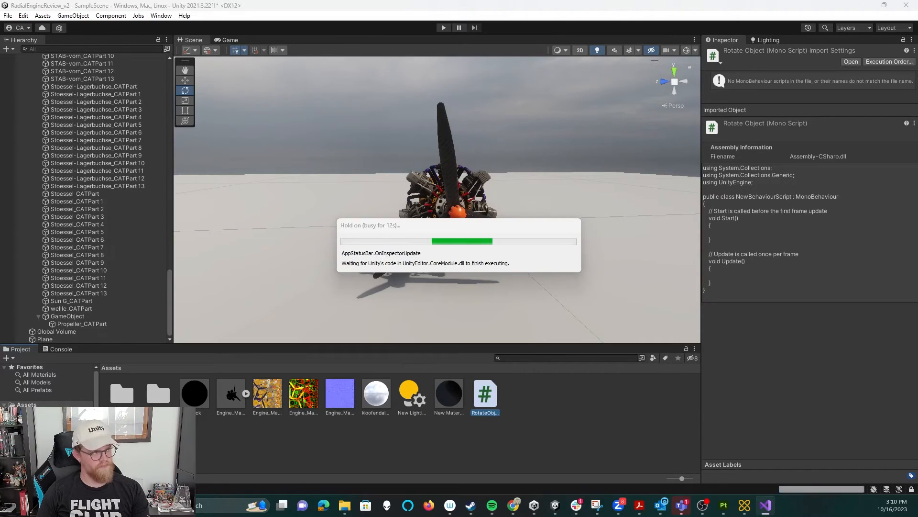
pyautogui.moveTo(1, 210); pyautogui.dragTo(309, 1)
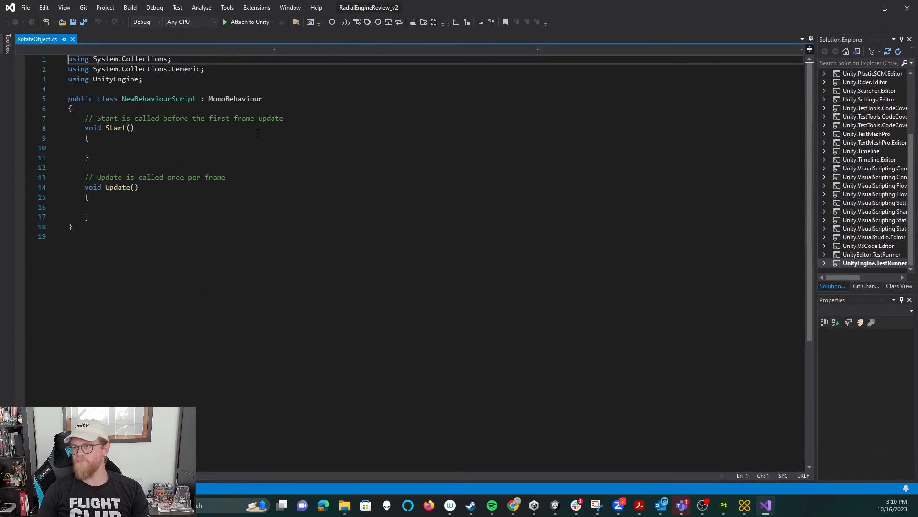
# Replace all the template code in RotateObject.cs with the copied Muse code, save the file, and return to Unity.
pyautogui.hotkey('ctrl', 'a')
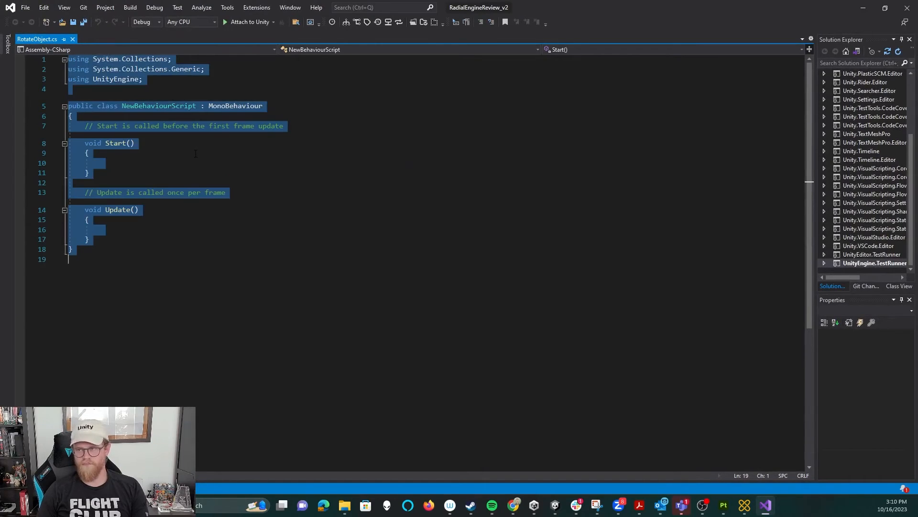
pyautogui.hotkey('ctrl', 'v')
pyautogui.hotkey('ctrl', 's')
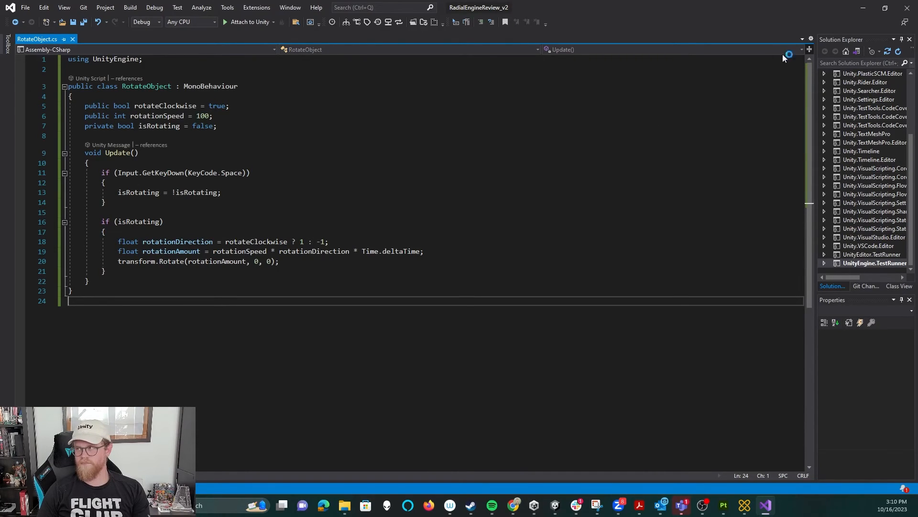
pyautogui.click(865, 8)
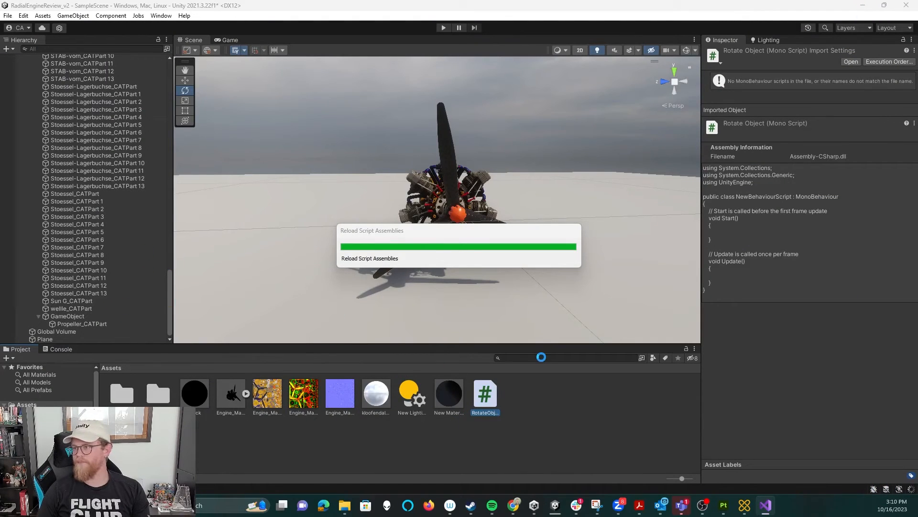
# Attach the RotateObject script to the propeller's parent GameObject, and briefly run the scene.
pyautogui.moveTo(485, 397); pyautogui.dragTo(72, 315)
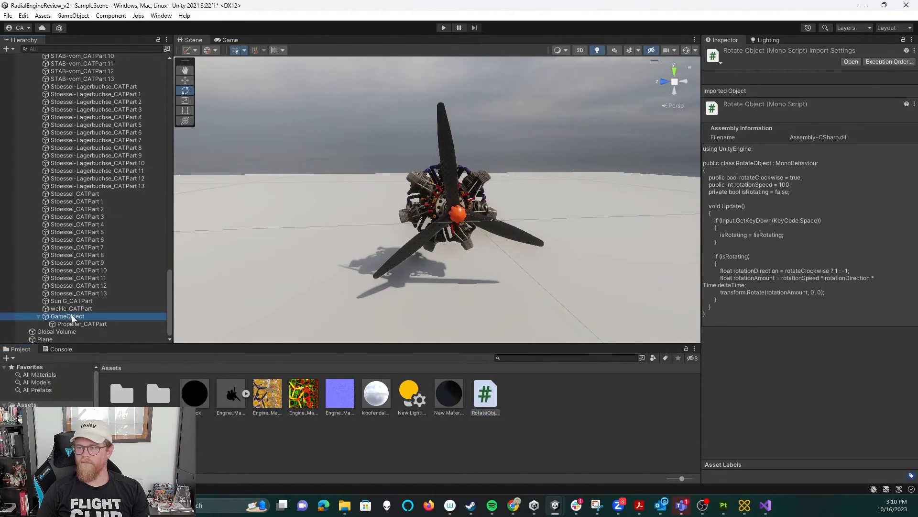
pyautogui.click(444, 28)
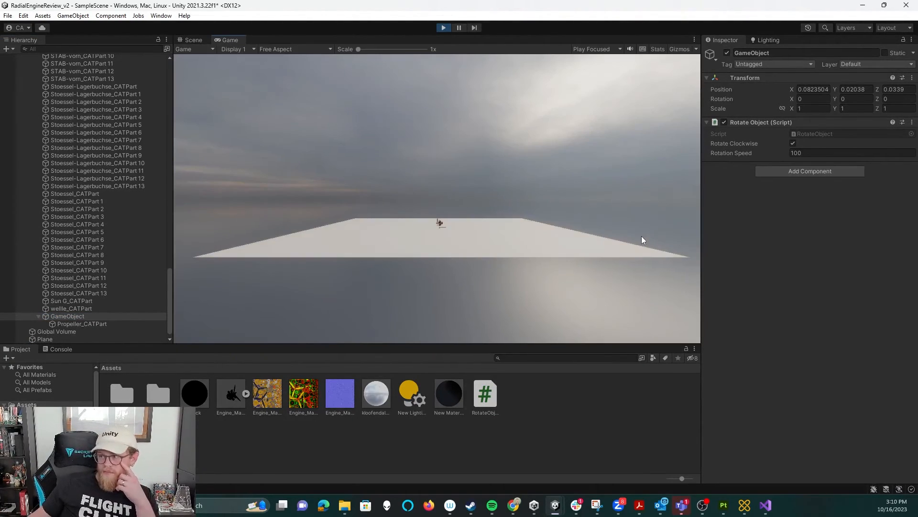
pyautogui.click(445, 27)
# Dock the Game view beside the Scene view and widen it so both views are about equally usable.
pyautogui.click(193, 40)
pyautogui.moveTo(229, 40); pyautogui.dragTo(691, 184)
pyautogui.moveTo(526, 176); pyautogui.dragTo(409, 177)
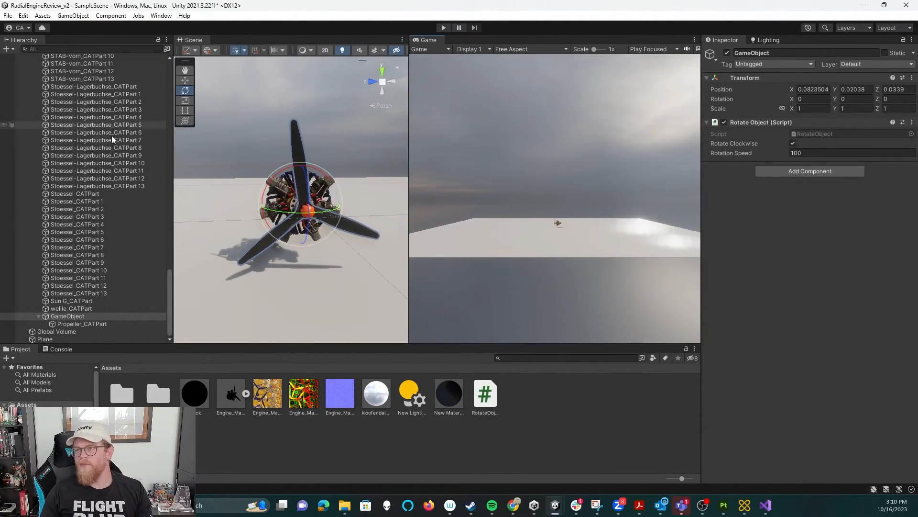
# Move the Main Camera close to the engine, to about X -0.286, Y 0.14, Z -0.58, and turn it about 25 degrees around Y.
pyautogui.moveTo(167, 277); pyautogui.dragTo(136, 28)
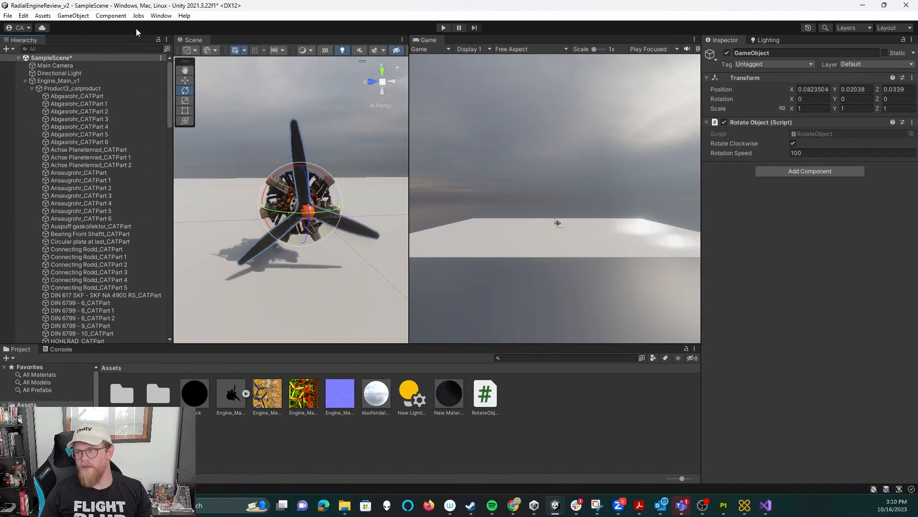
pyautogui.click(25, 81)
pyautogui.click(62, 65)
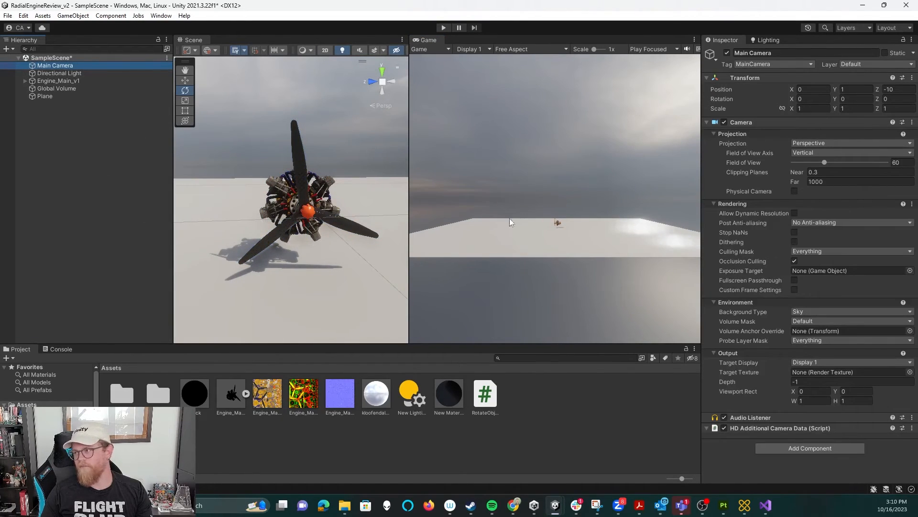
pyautogui.press('f')
pyautogui.keyDown('alt'); pyautogui.moveTo(316, 225); pyautogui.dragTo(286, 266); pyautogui.keyUp('alt')
pyautogui.press('w')
pyautogui.moveTo(264, 208); pyautogui.dragTo(175, 208)
pyautogui.moveTo(205, 178); pyautogui.dragTo(182, 213)
pyautogui.keyDown('alt'); pyautogui.moveTo(250, 233); pyautogui.dragTo(274, 217); pyautogui.keyUp('alt')
pyautogui.press('e')
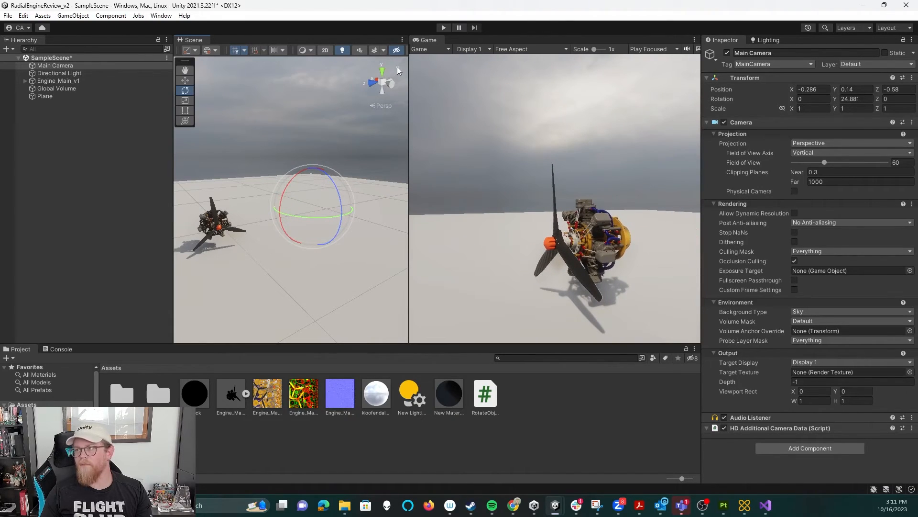
# Switch the transform handles to local orientation and reposition the Main Camera to about X -0.335, Y 0.109, Z -0.292, rotated about 6.8, 45.3, 2.5 degrees.
pyautogui.keyDown('alt'); pyautogui.moveTo(311, 182); pyautogui.dragTo(281, 112); pyautogui.keyUp('alt')
pyautogui.click(194, 51)
pyautogui.click(208, 61)
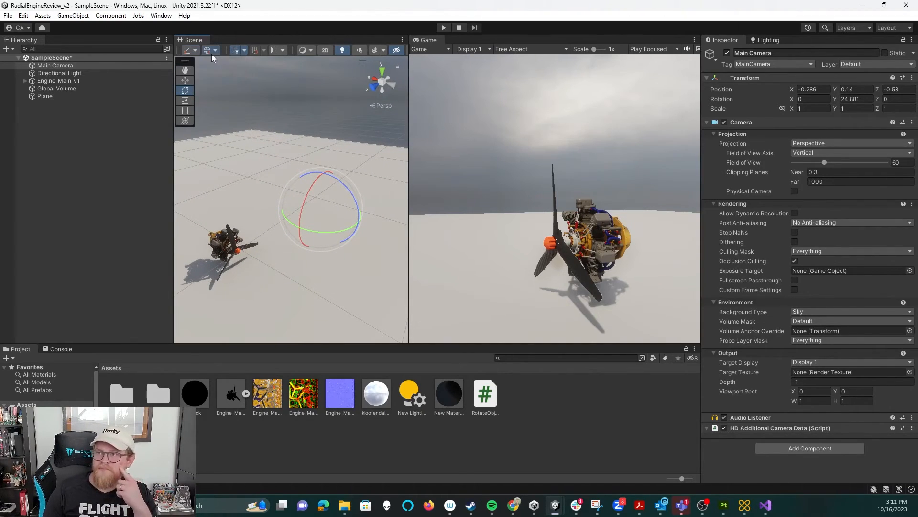
pyautogui.click(211, 51)
pyautogui.click(217, 72)
pyautogui.moveTo(302, 188); pyautogui.dragTo(291, 190)
pyautogui.moveTo(327, 236); pyautogui.dragTo(300, 218)
pyautogui.press('w')
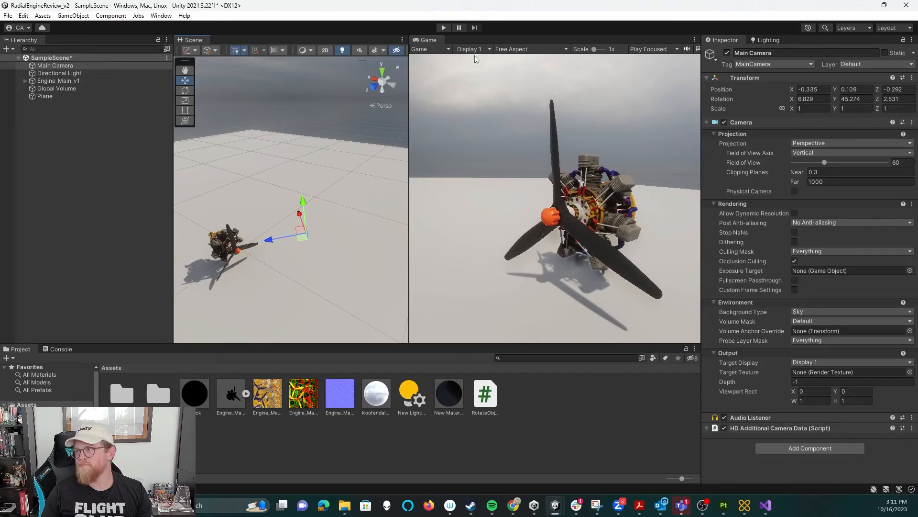
# Run the scene to test the propeller's rotation from the Main Camera, and stop it.
pyautogui.click(444, 27)
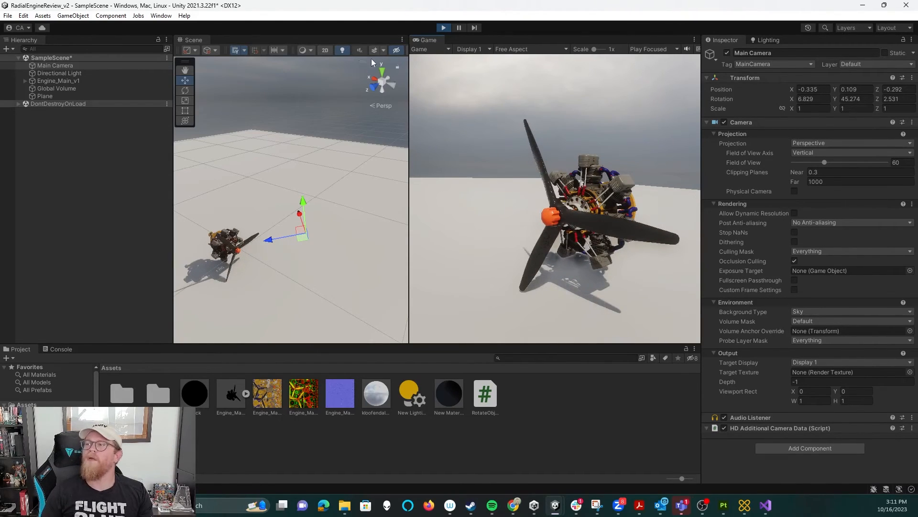
pyautogui.click(444, 28)
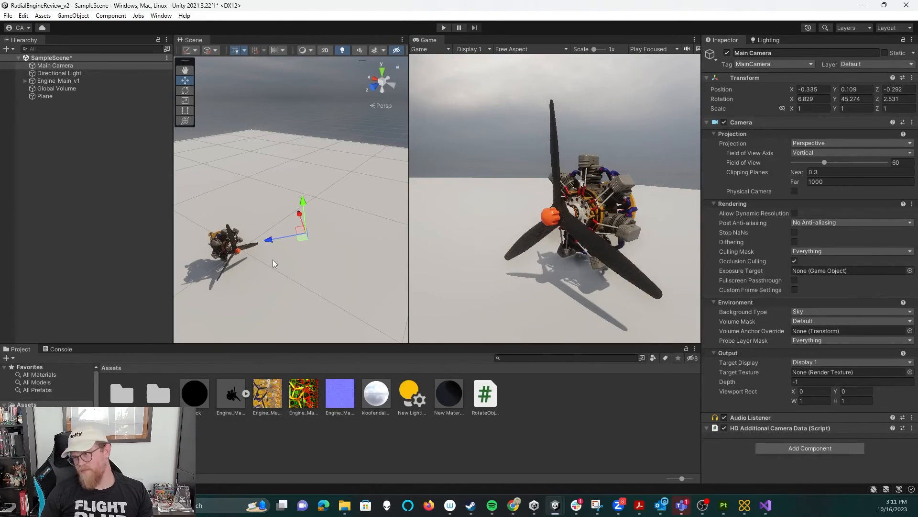
# Select the orange nose part, Nase_CATPart, and make it a child of the GameObject that holds the propeller.
pyautogui.moveTo(256, 280); pyautogui.dragTo(302, 249, button='middle')
pyautogui.keyDown('alt'); pyautogui.moveTo(302, 248); pyautogui.dragTo(445, 309, button='right'); pyautogui.keyUp('alt')
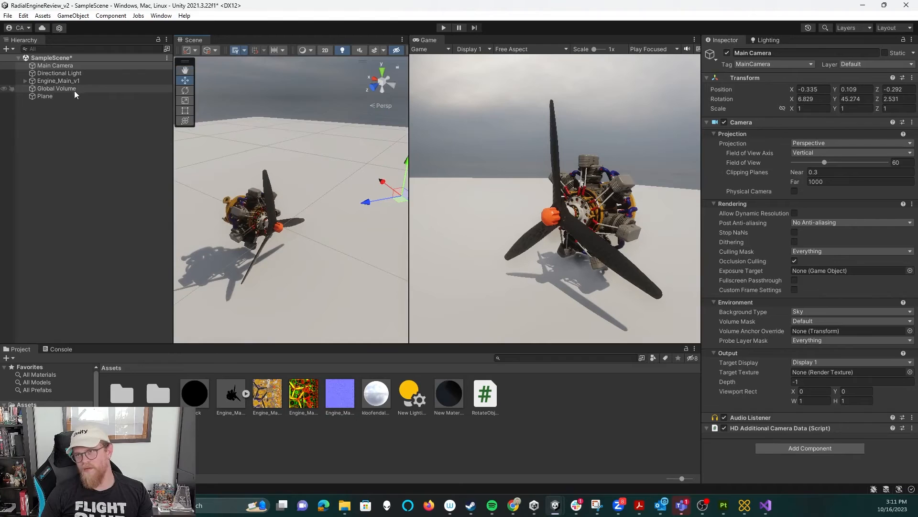
pyautogui.click(280, 233)
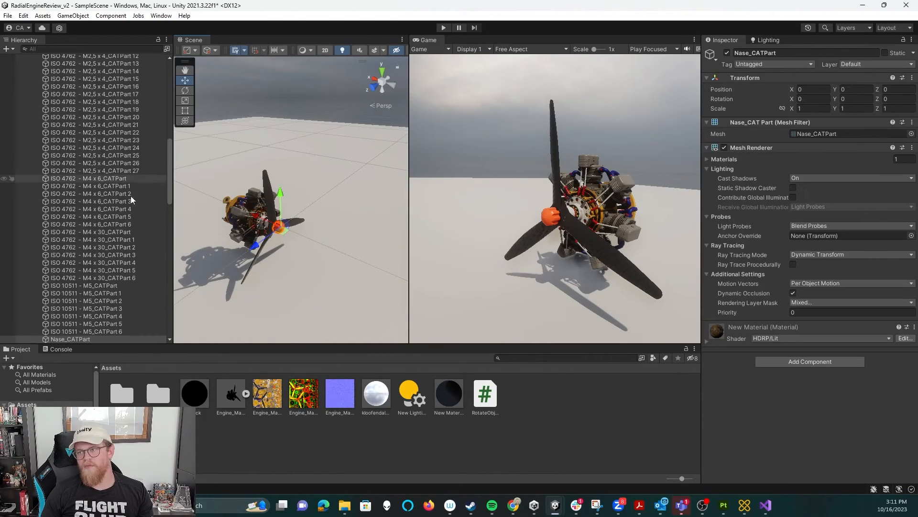
pyautogui.moveTo(72, 110); pyautogui.dragTo(90, 320)
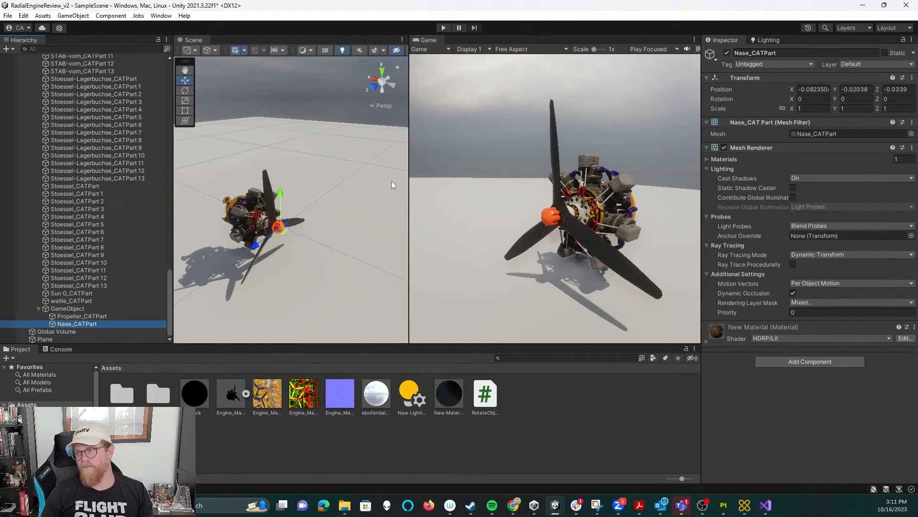
# Set the Game view to Play Maximized, select the Main Camera, and dock the Game view back alongside the Scene view as a tab.
pyautogui.click(650, 49)
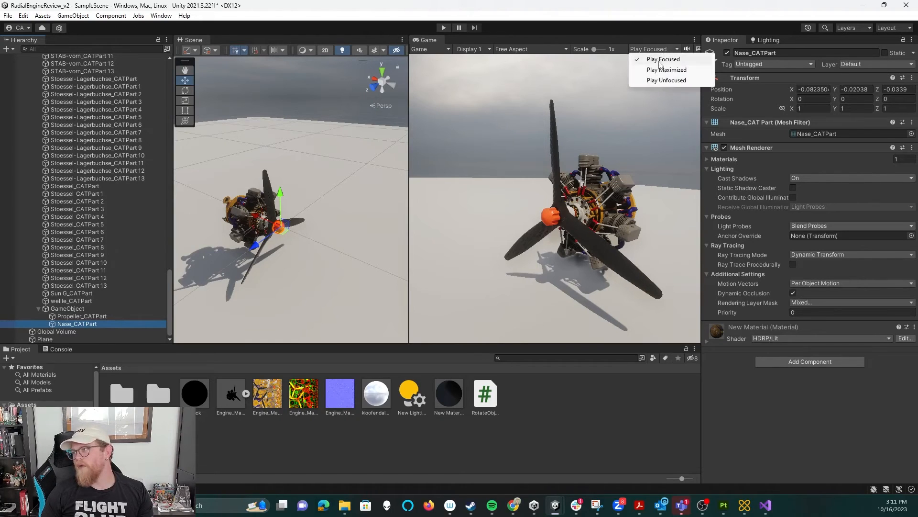
pyautogui.click(661, 70)
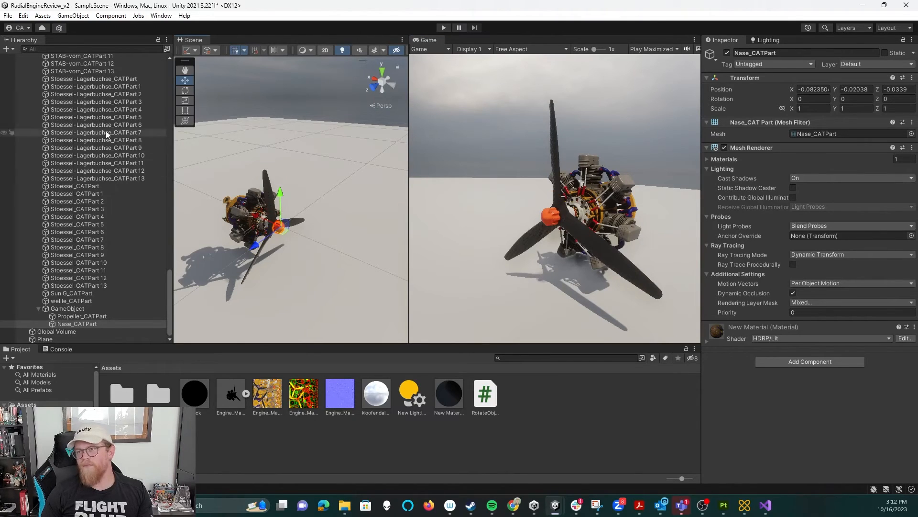
pyautogui.moveTo(169, 278); pyautogui.dragTo(168, 62)
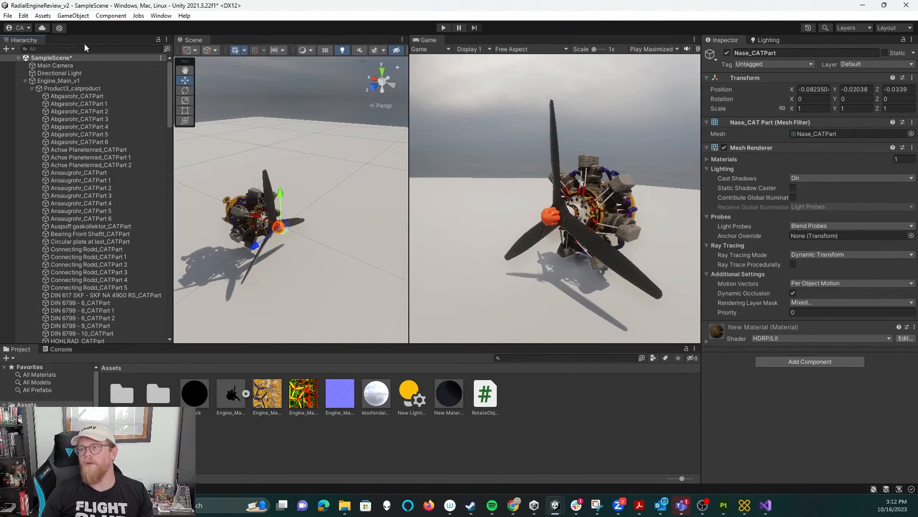
pyautogui.click(64, 66)
pyautogui.moveTo(435, 42); pyautogui.dragTo(373, 42)
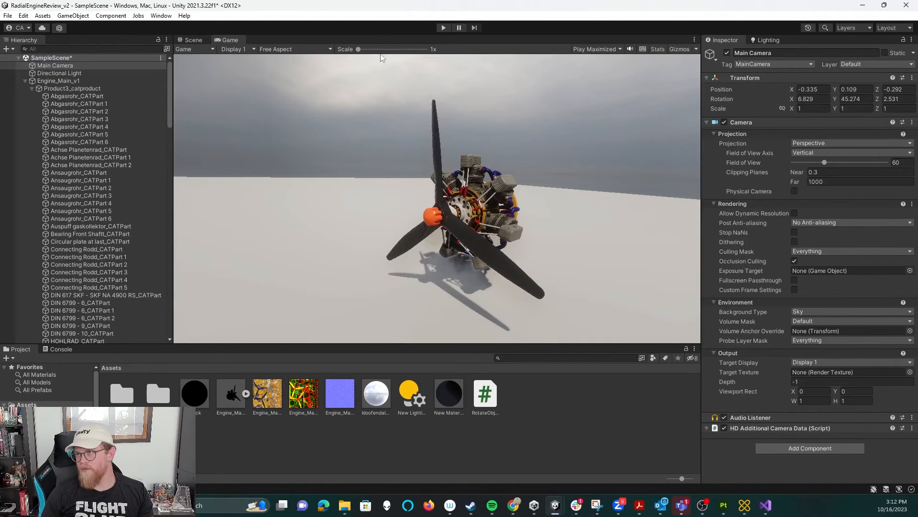
# In the Scene view, raise the Main Camera to about X -0.269, Y 0.216, Z -0.22 and rotate it to about 23.8, 53.2, 1.8 degrees.
pyautogui.click(203, 39)
pyautogui.click(685, 50)
pyautogui.keyDown('alt'); pyautogui.moveTo(595, 189); pyautogui.dragTo(521, 203); pyautogui.keyUp('alt')
pyautogui.press('e')
pyautogui.press('w')
pyautogui.moveTo(500, 234); pyautogui.dragTo(464, 179)
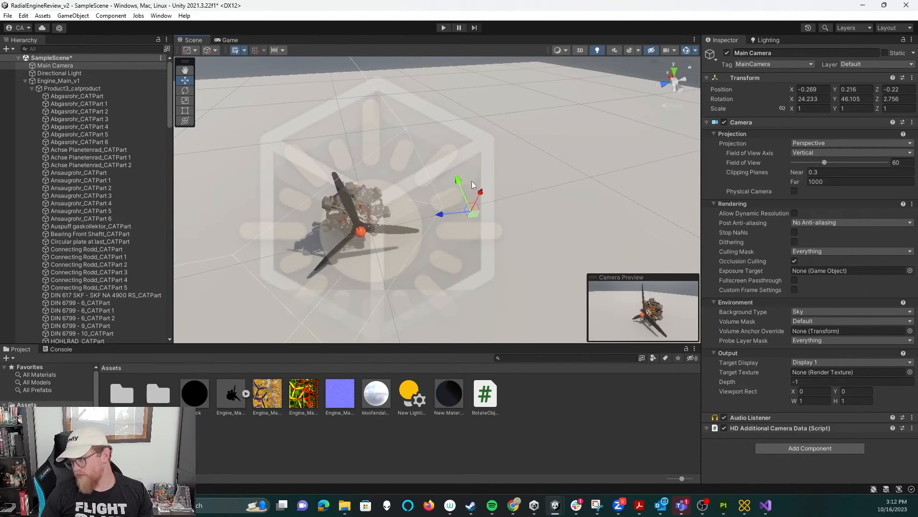
pyautogui.press('e')
pyautogui.moveTo(474, 217)
pyautogui.mouseDown()
pyautogui.moveTo(492, 226)
pyautogui.moveTo(483, 228)
pyautogui.mouseUp()
pyautogui.moveTo(447, 203); pyautogui.dragTo(449, 201)
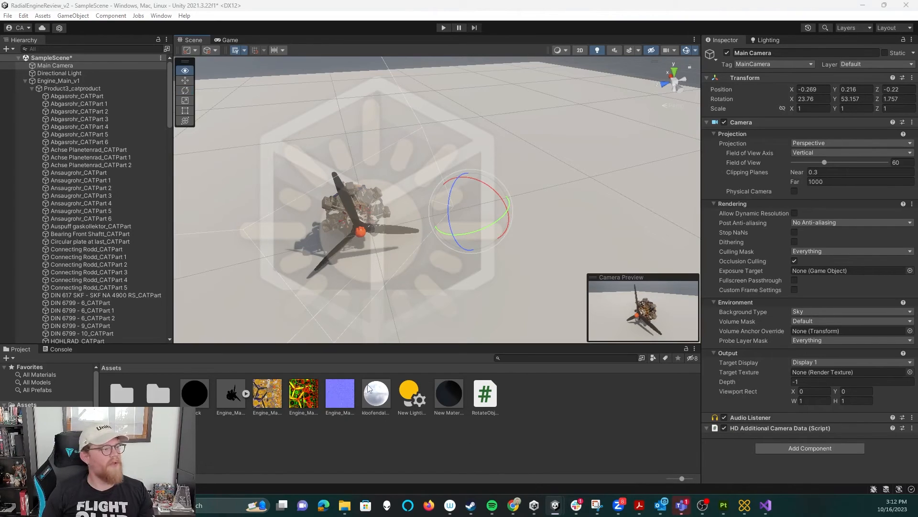
# Ask Unity Muse: "write me a C# script that will go between 3 different cameras in an array when pressing 1, 2, or 3 on the keyboard.".
pyautogui.hotkey('alt', 'Tab')
pyautogui.click(421, 414)
pyautogui.write('write m')
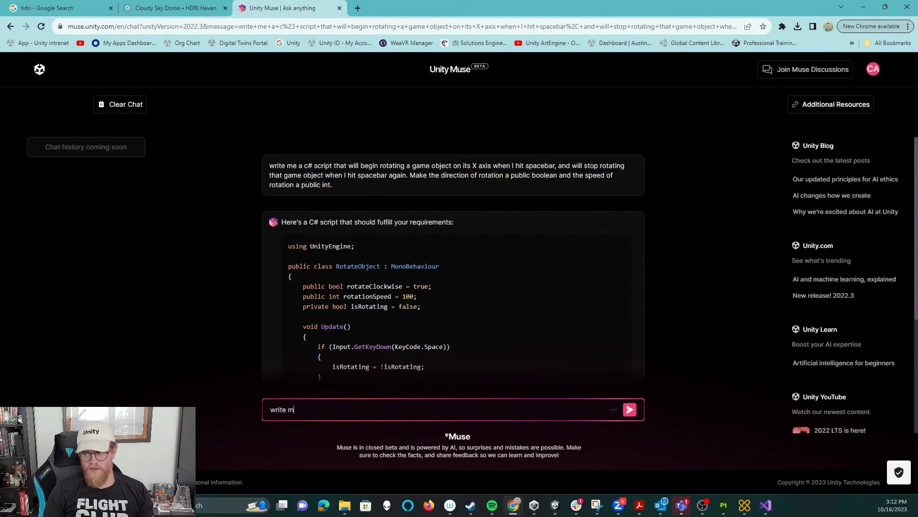
pyautogui.write('e a C# script that')
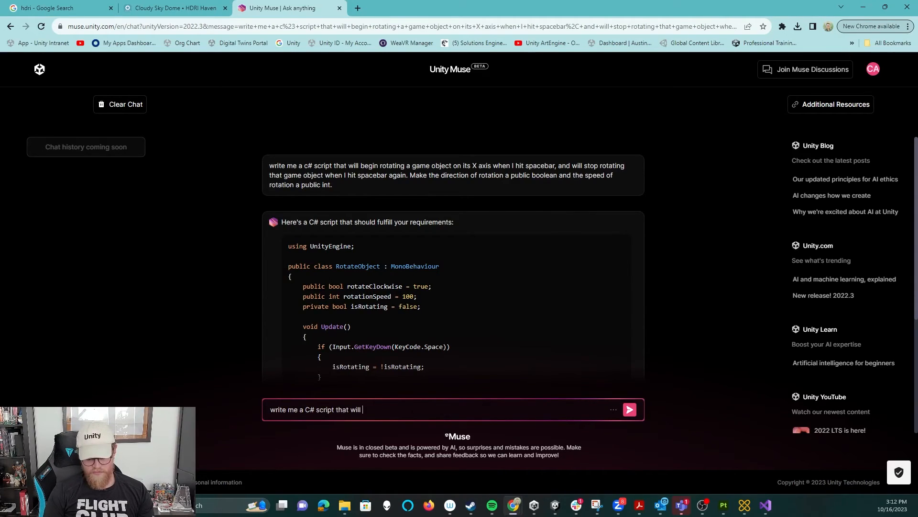
pyautogui.write('will go between 3 different cameras in an array')
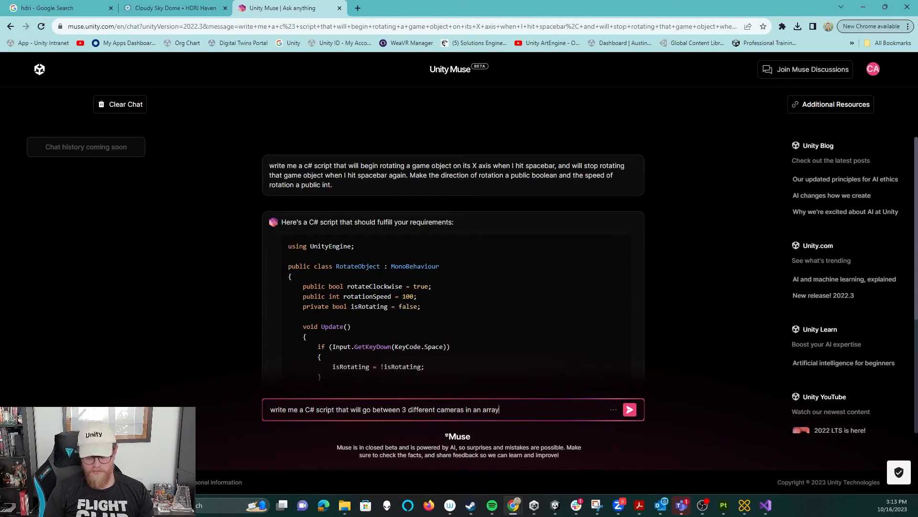
pyautogui.write(' when pressing 1, 2,')
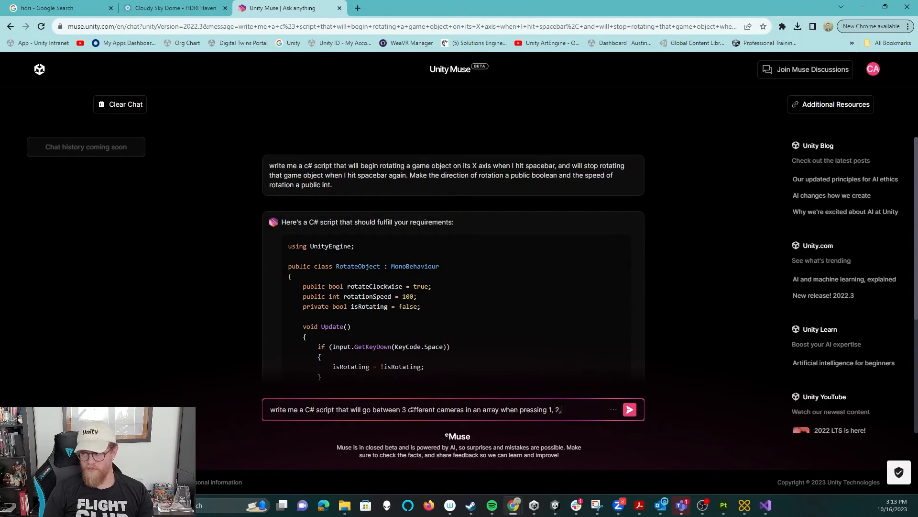
pyautogui.write(' or 3 on the keyboa')
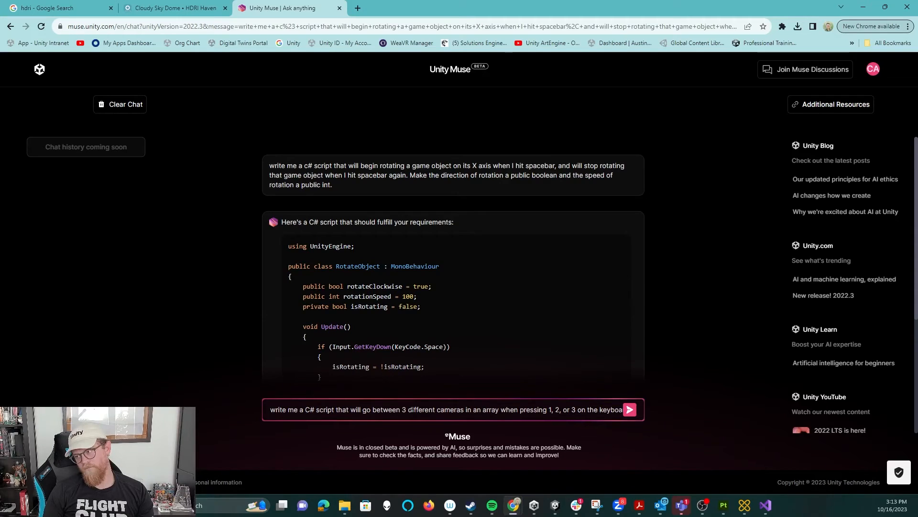
pyautogui.press('Return')
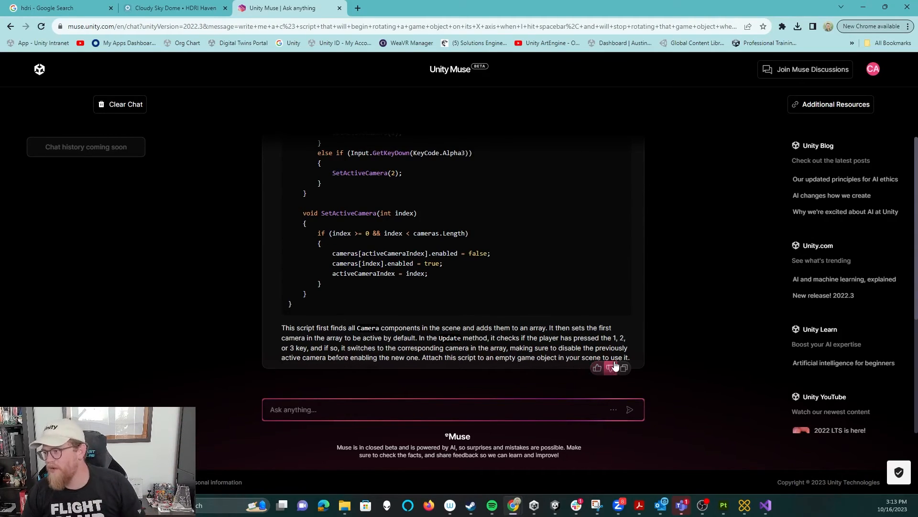
# Return to the start of Muse's answer and copy the generated CameraSwitcher code.
pyautogui.scroll(10, 607, 301)
pyautogui.scroll(-2, 608, 301)
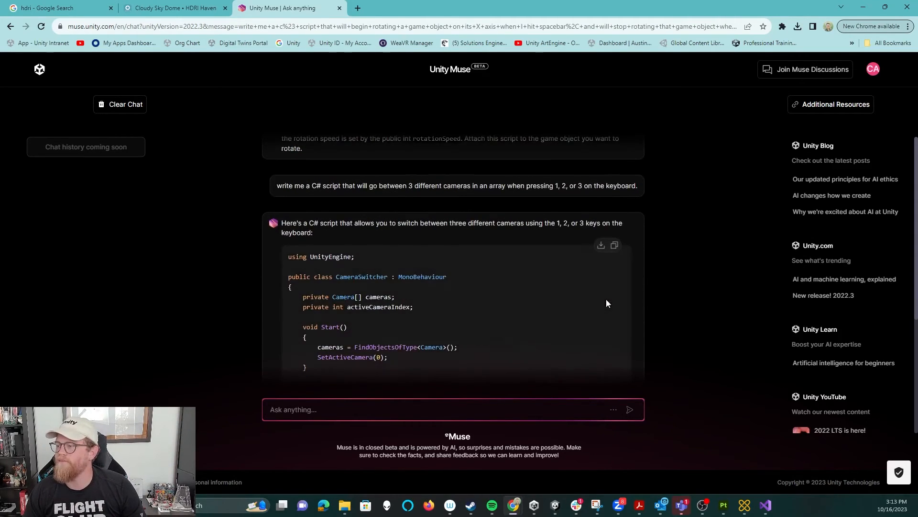
pyautogui.click(615, 246)
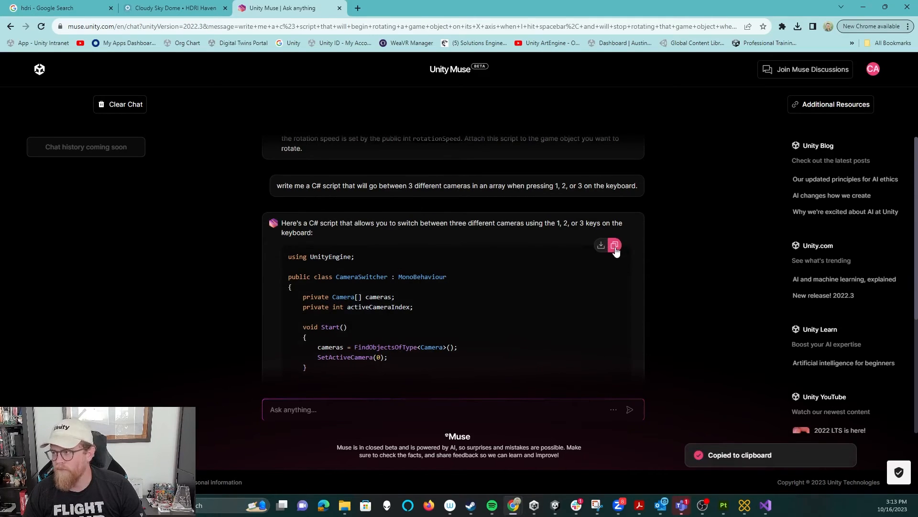
# Create a C# script in Unity's Assets folder, name it CameraSwitcher after the class in Muse's code, and switch to Visual Studio.
pyautogui.hotkey('alt', 'Tab')
pyautogui.rightClick(520, 417)
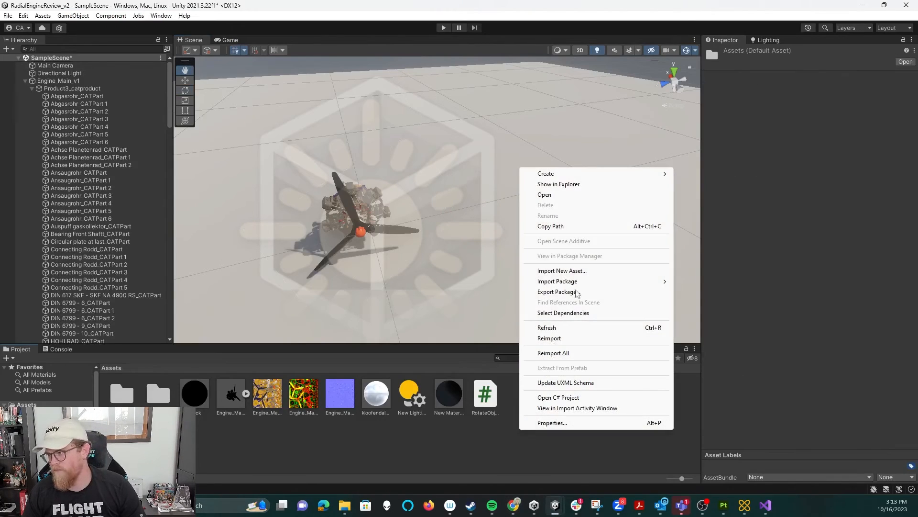
pyautogui.moveTo(615, 176)
pyautogui.click(727, 25)
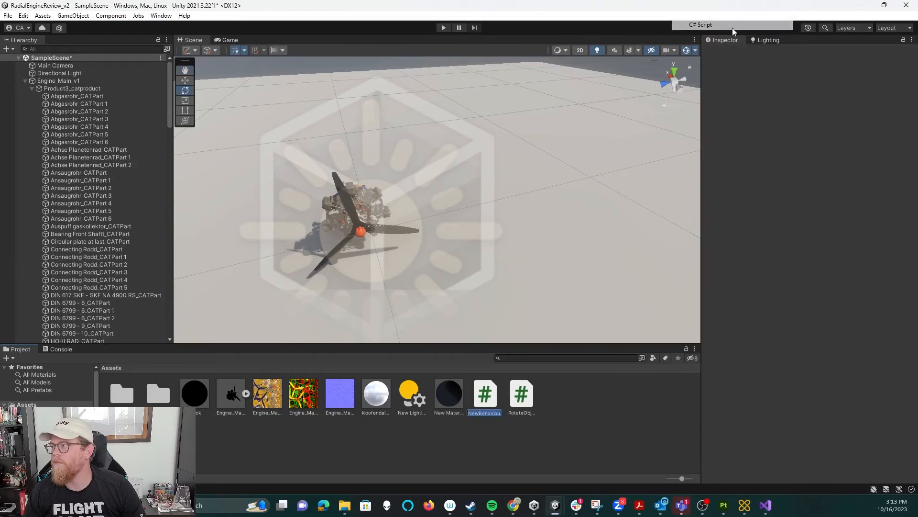
pyautogui.write('CameraSwitch')
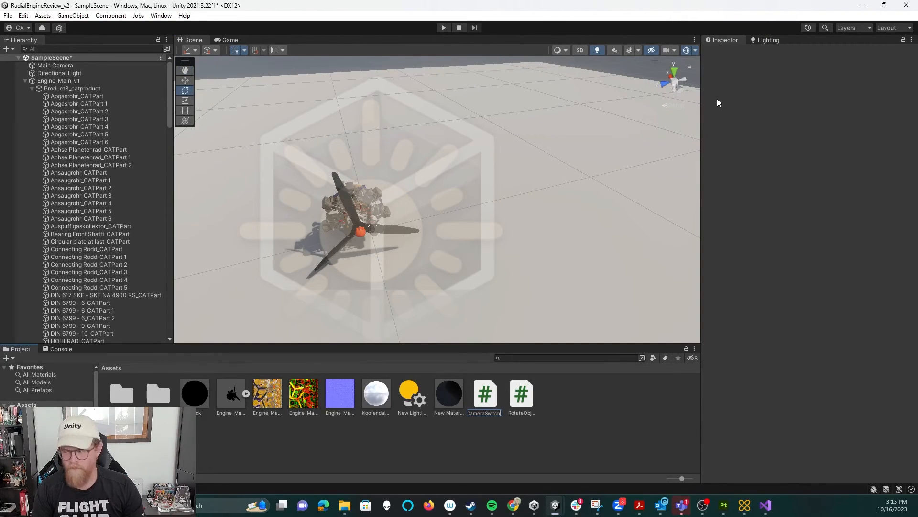
pyautogui.press('Return')
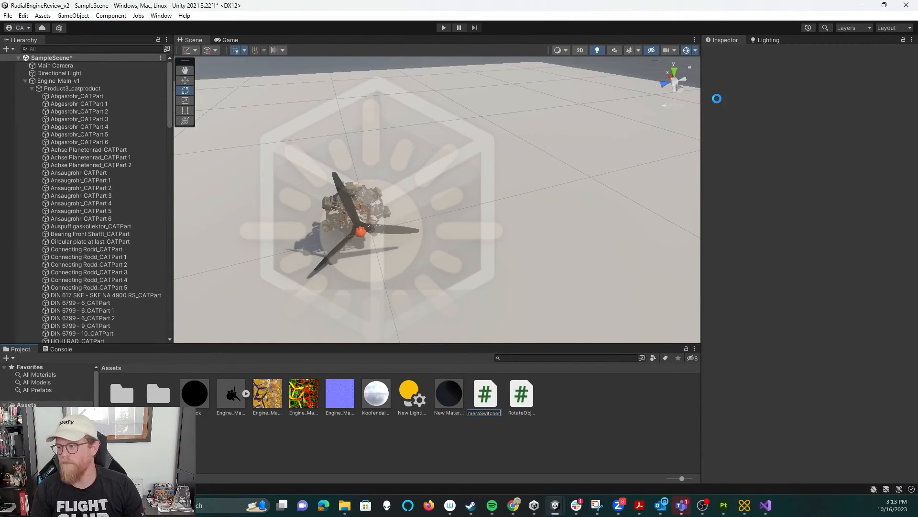
pyautogui.hotkey('alt', 'Tab')
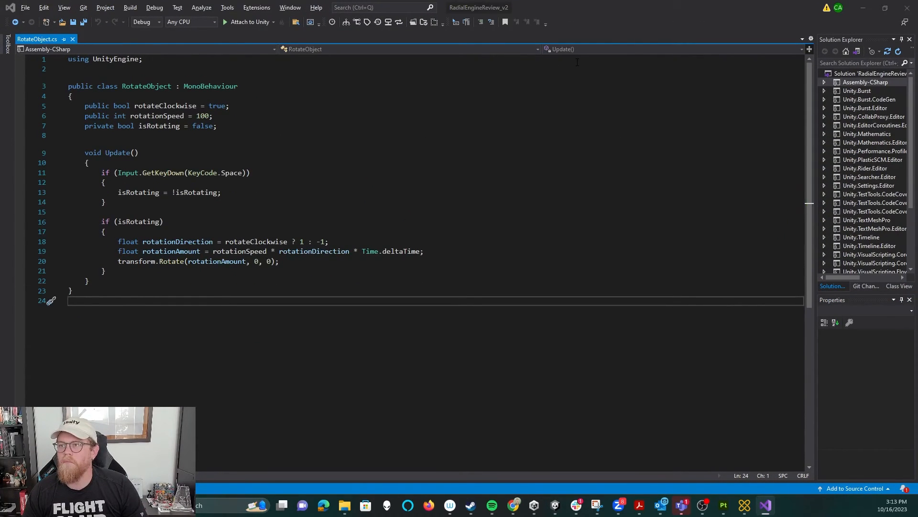
# Open the CameraSwitcher script in Visual Studio, replace all its code with the copied Muse code, and return to Unity.
pyautogui.hotkey('alt', 'Tab')
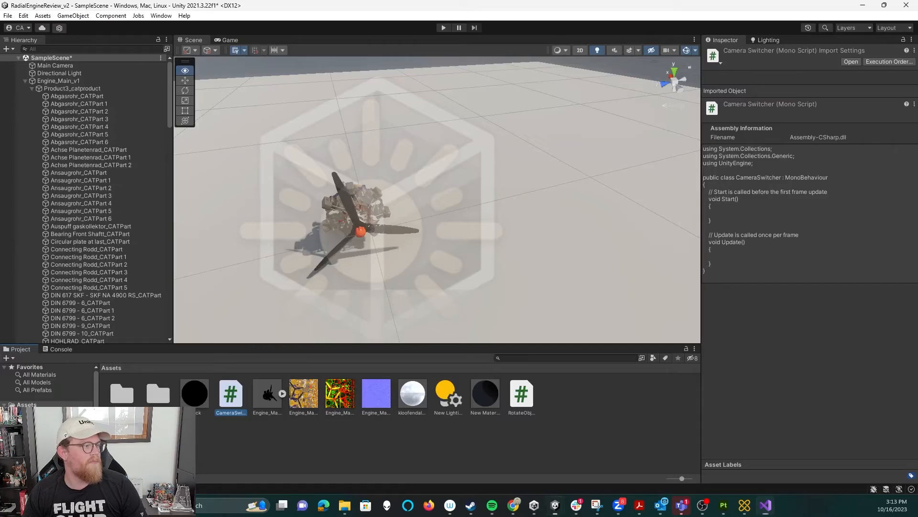
pyautogui.doubleClick(231, 394)
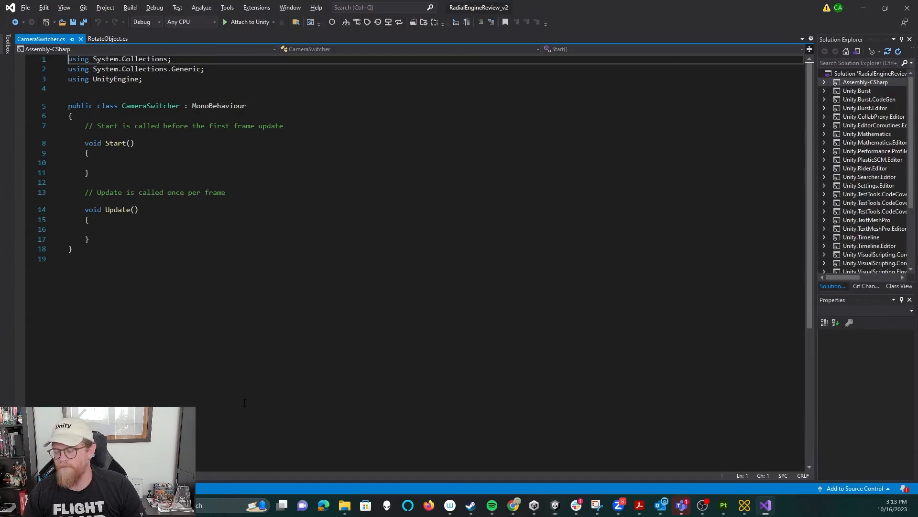
pyautogui.click(159, 192)
pyautogui.hotkey('ctrl', 'a')
pyautogui.hotkey('ctrl', 'v')
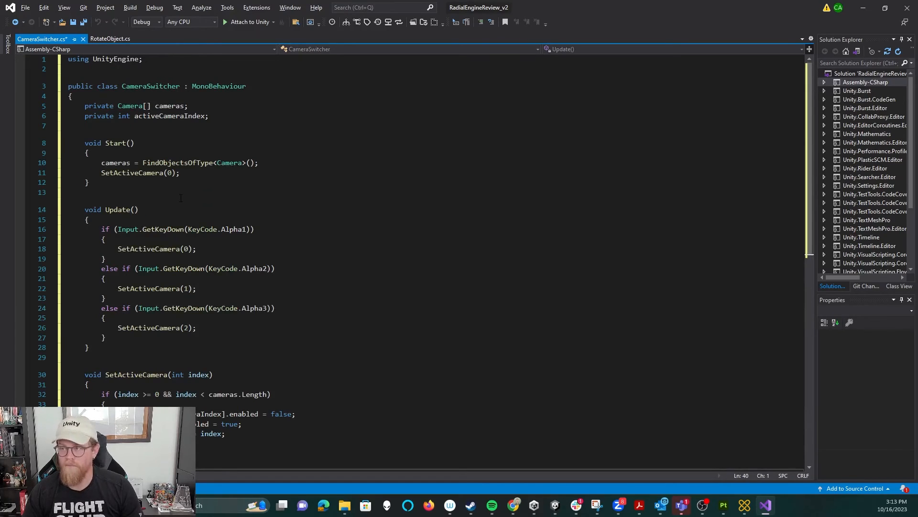
pyautogui.click(863, 8)
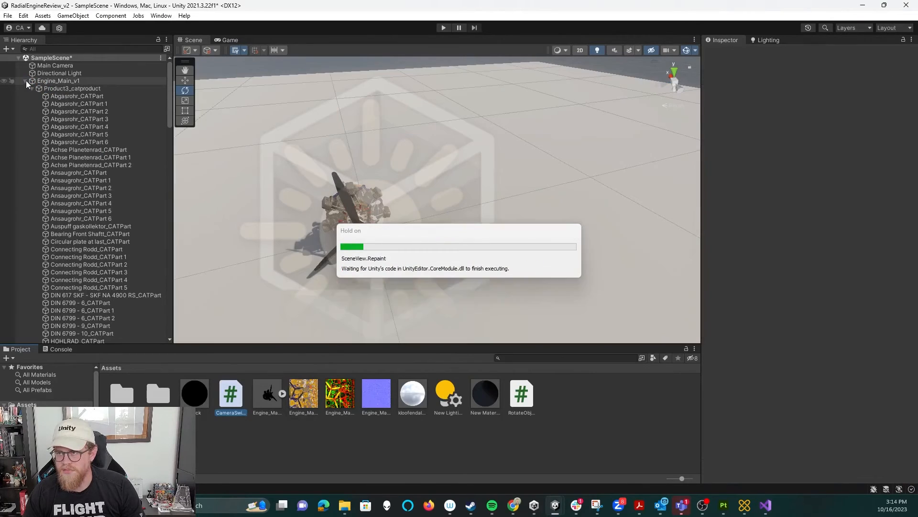
# Create an empty GameObject in the scene and attach the CameraSwitcher script to it.
pyautogui.click(26, 81)
pyautogui.rightClick(48, 135)
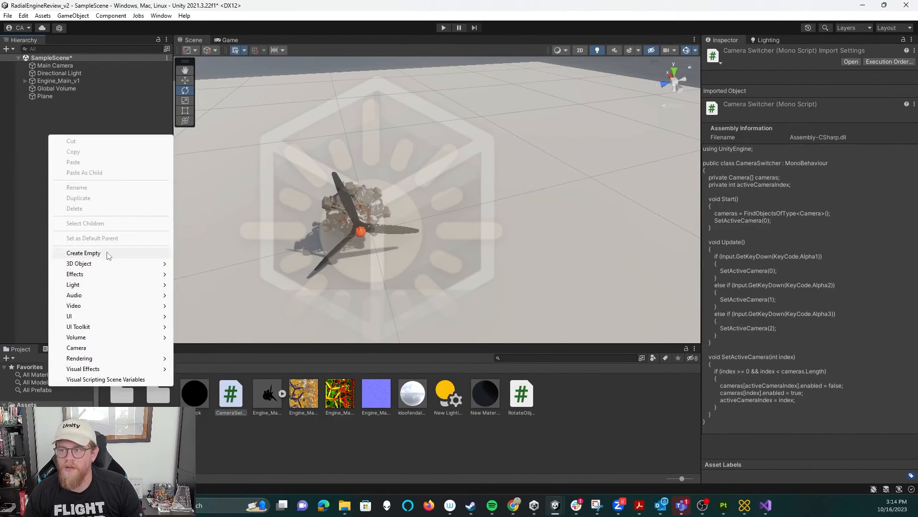
pyautogui.click(83, 252)
pyautogui.click(110, 222)
pyautogui.click(71, 102)
pyautogui.moveTo(236, 402); pyautogui.dragTo(763, 183)
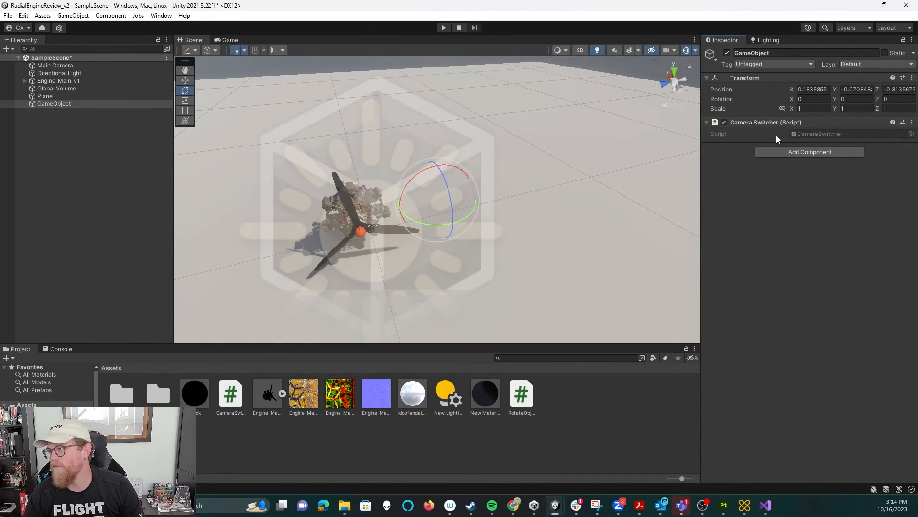
# Review the CameraSwitcher code in Visual Studio and duplicate the Main Camera twice in Unity's scene.
pyautogui.click(70, 63)
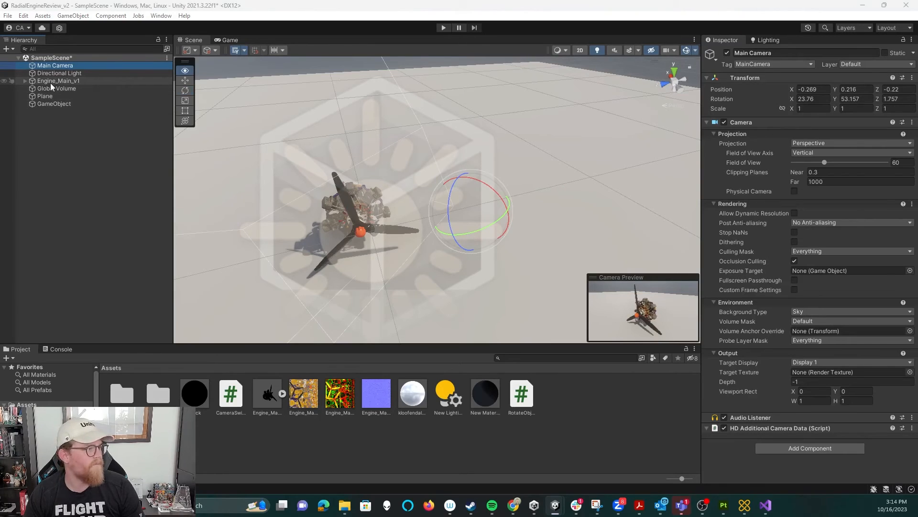
pyautogui.hotkey('alt', 'Tab')
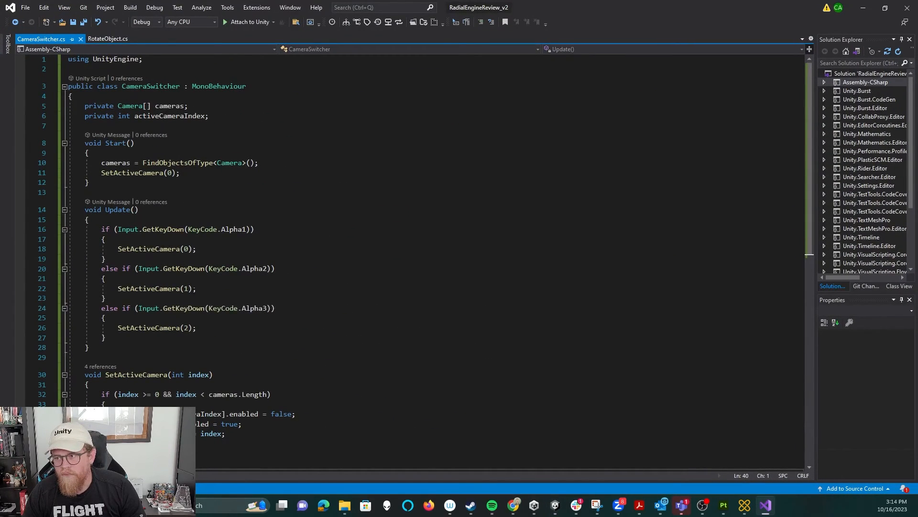
pyautogui.scroll(-2, 272, 286)
pyautogui.scroll(2, 328, 276)
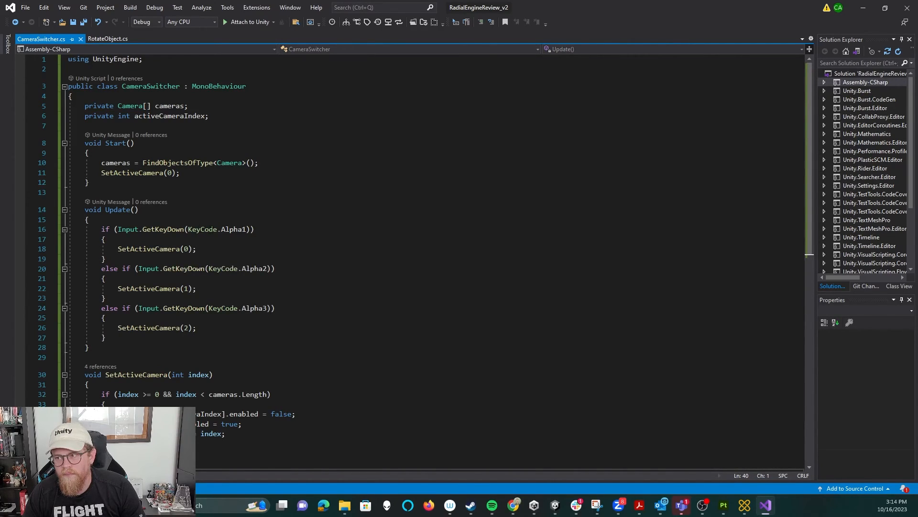
pyautogui.scroll(-1, 280, 293)
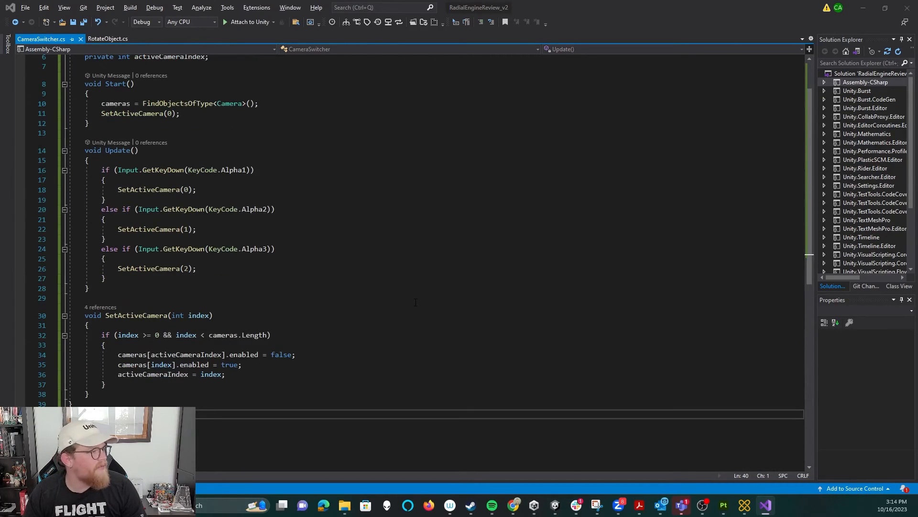
pyautogui.hotkey('alt', 'Tab')
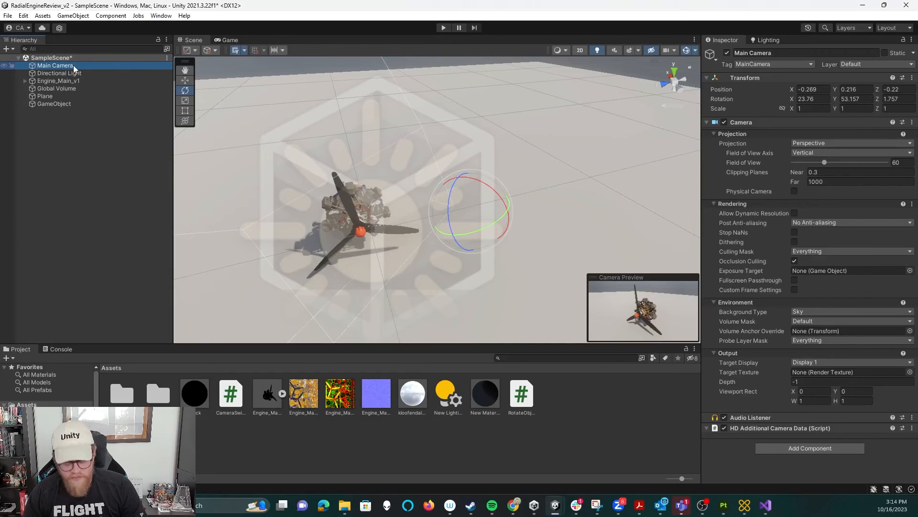
pyautogui.hotkey('ctrl', 'd')
pyautogui.hotkey('ctrl', 'd')
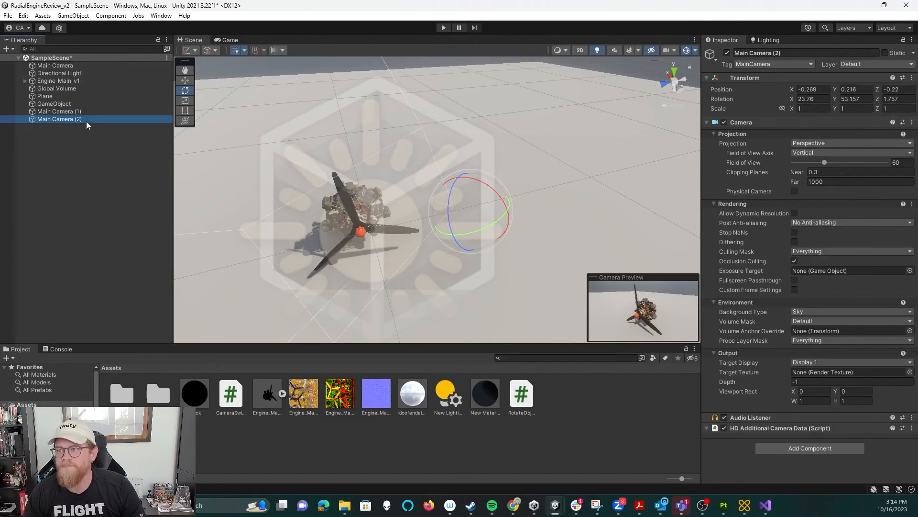
# Move Main Camera (1) to another side of the engine and rotate it to about -2.7, 144.8, 4.9 degrees.
pyautogui.click(87, 111)
pyautogui.press('w')
pyautogui.moveTo(470, 216); pyautogui.dragTo(305, 258)
pyautogui.keyDown('alt'); pyautogui.moveTo(366, 280); pyautogui.dragTo(476, 230); pyautogui.keyUp('alt')
pyautogui.press('e')
pyautogui.keyDown('alt'); pyautogui.moveTo(430, 181); pyautogui.dragTo(662, 249); pyautogui.keyUp('alt')
pyautogui.press('w')
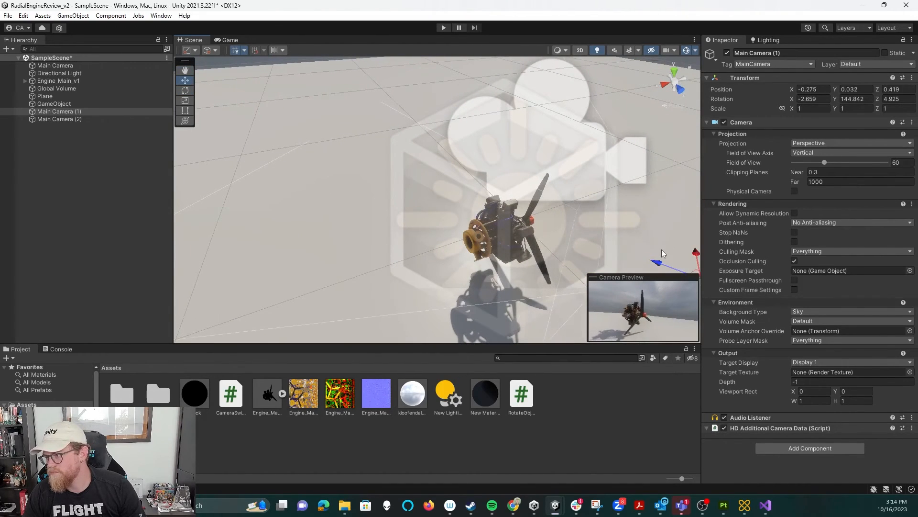
pyautogui.moveTo(673, 254); pyautogui.dragTo(592, 214, button='middle')
pyautogui.moveTo(582, 222); pyautogui.dragTo(548, 247)
pyautogui.click(549, 249)
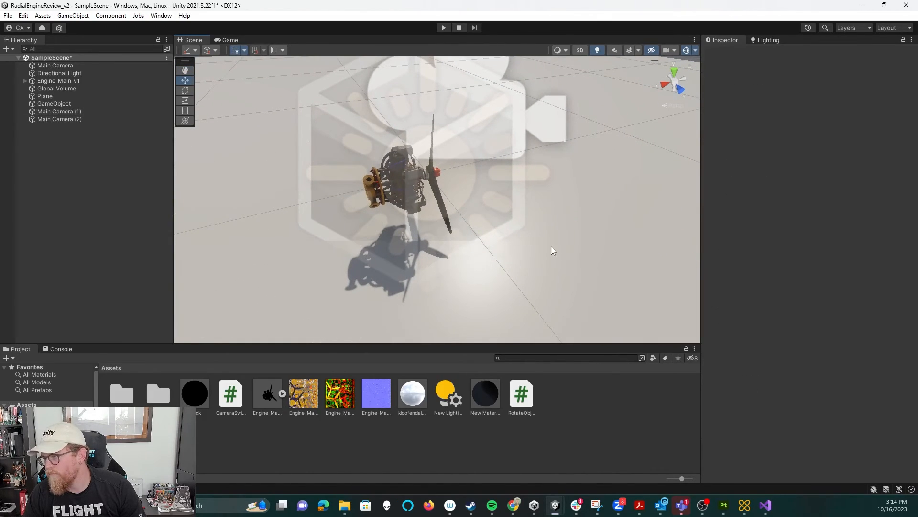
# Set Main Camera (1)'s near clipping plane to 0.1 and adjust its position to about X -0.121, Y -0.001, Z 0.426.
pyautogui.click(129, 111)
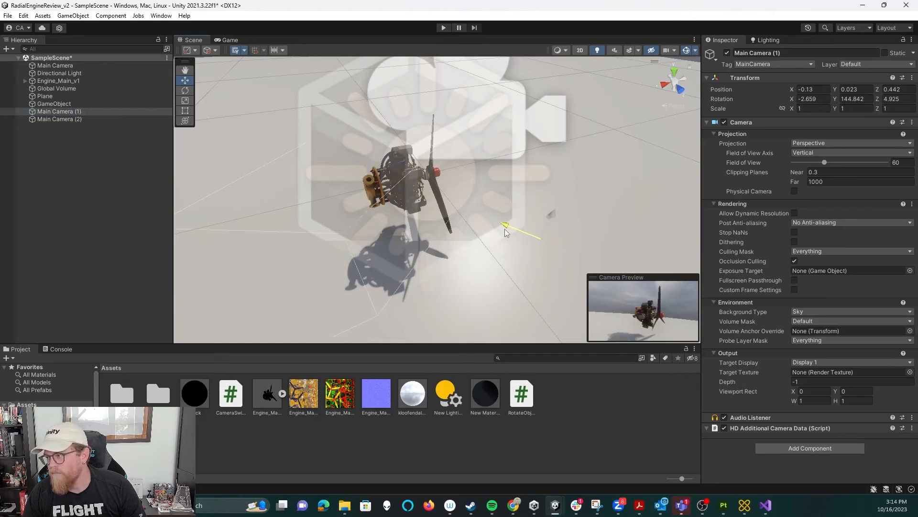
pyautogui.moveTo(504, 229); pyautogui.dragTo(505, 229)
pyautogui.click(791, 172)
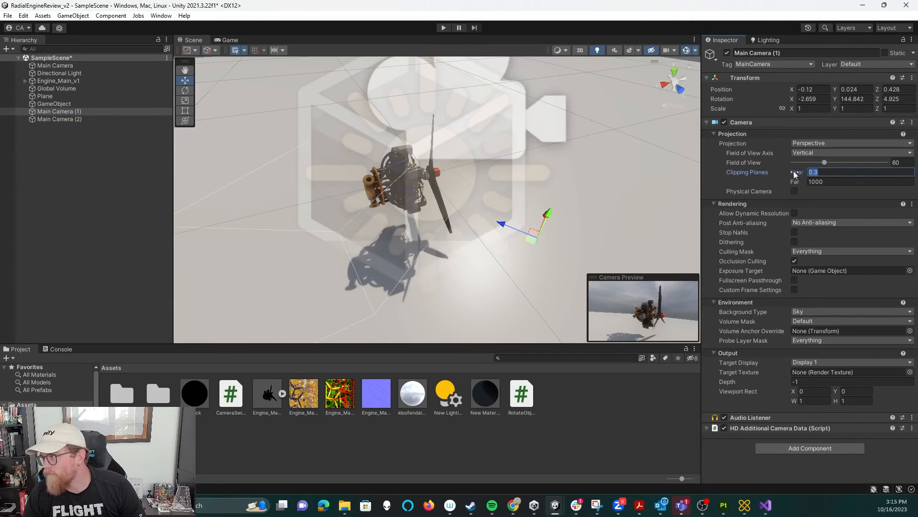
pyautogui.write('0.1')
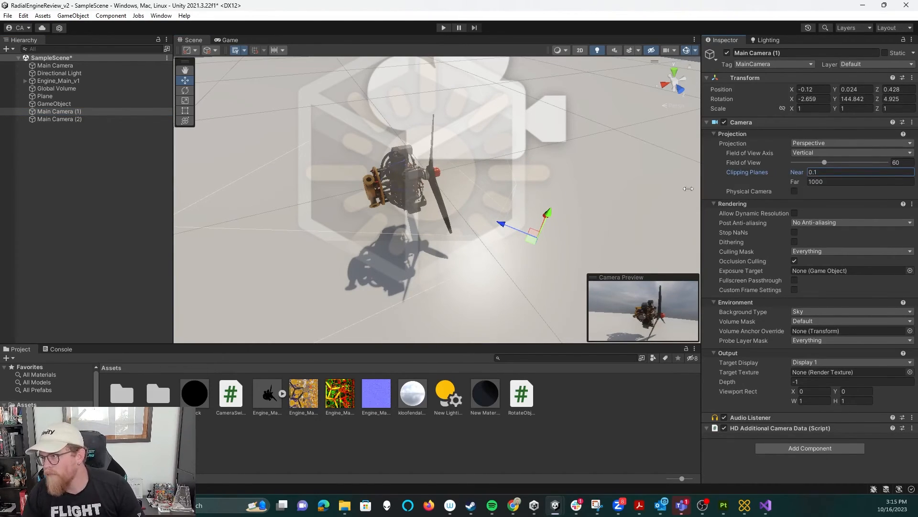
pyautogui.moveTo(549, 221); pyautogui.dragTo(561, 184)
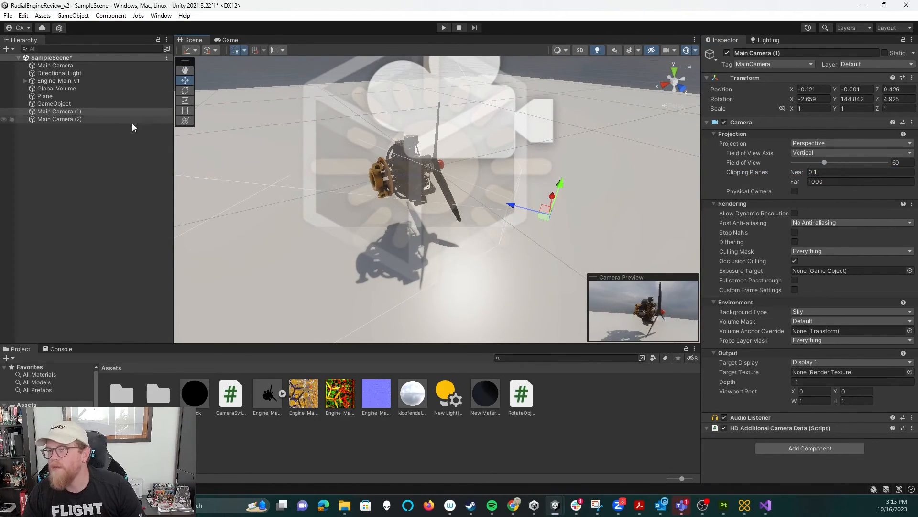
# With global handle orientation, move Main Camera (2) to about X 0.691 behind the engine and rotate it to about Y -67.7 degrees.
pyautogui.click(72, 119)
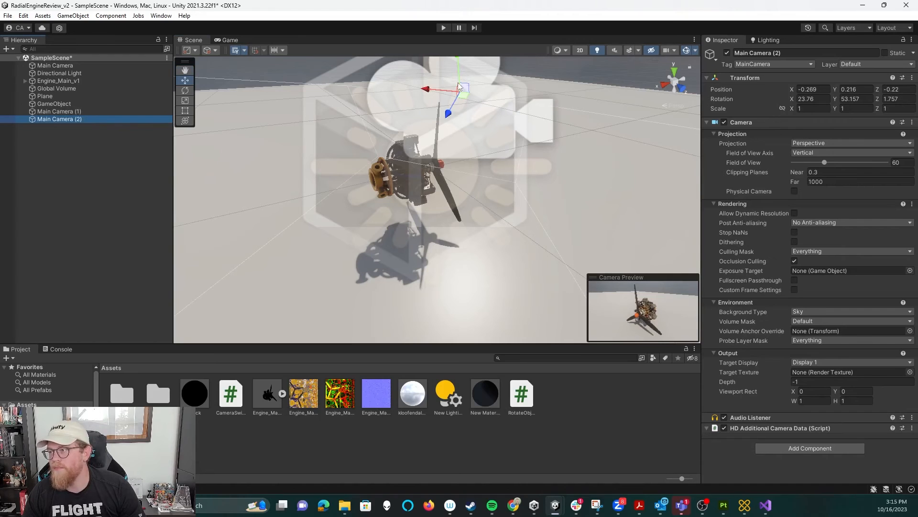
pyautogui.keyDown('alt'); pyautogui.moveTo(567, 134); pyautogui.dragTo(217, 97); pyautogui.keyUp('alt')
pyautogui.click(216, 50)
pyautogui.click(225, 61)
pyautogui.moveTo(268, 128); pyautogui.dragTo(469, 211, button='middle')
pyautogui.press('e')
pyautogui.moveTo(413, 178); pyautogui.dragTo(518, 179)
pyautogui.press('w')
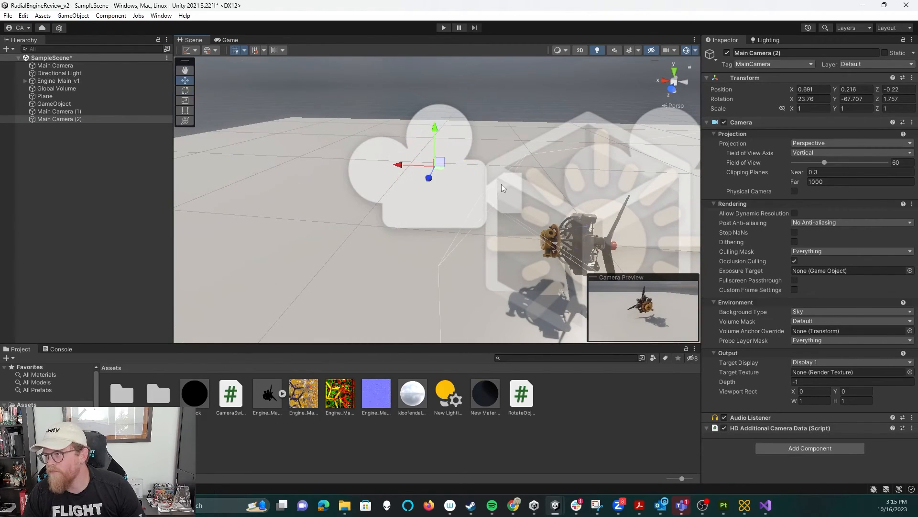
# Bring Main Camera (2) closer at about X 0.321, Z -0.224, turn it to about Y -47.9 degrees, and set its near clipping plane to 0.1.
pyautogui.moveTo(439, 163); pyautogui.dragTo(488, 181)
pyautogui.press('e')
pyautogui.click(824, 172)
pyautogui.write('.1')
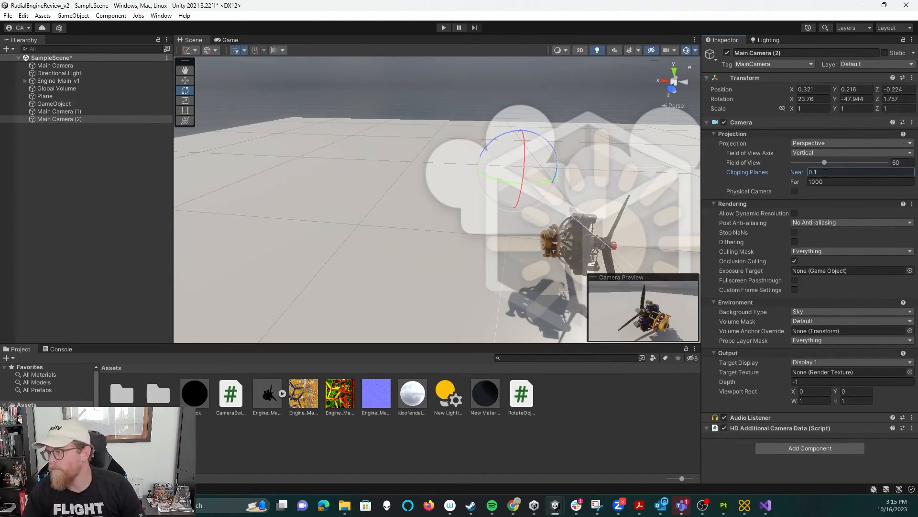
# Check the Camera Switcher component on the GameObject and test the scene in play mode.
pyautogui.click(53, 105)
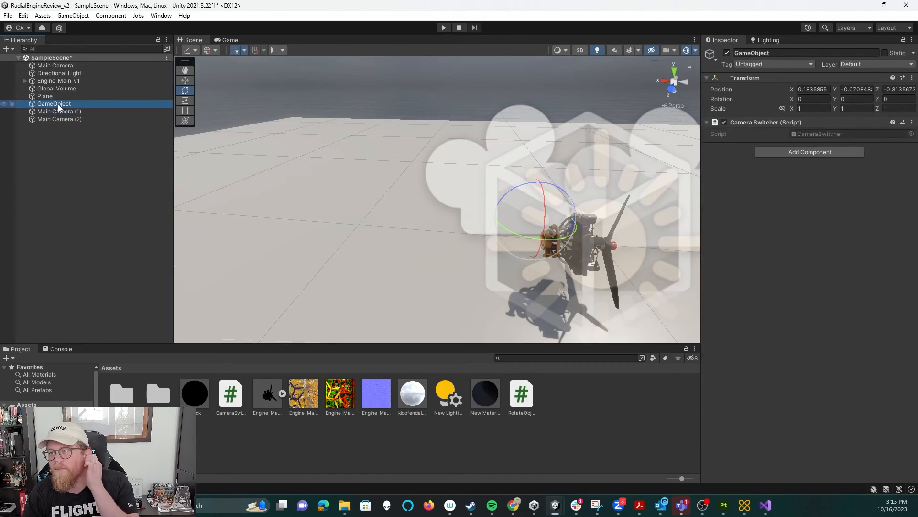
pyautogui.click(444, 28)
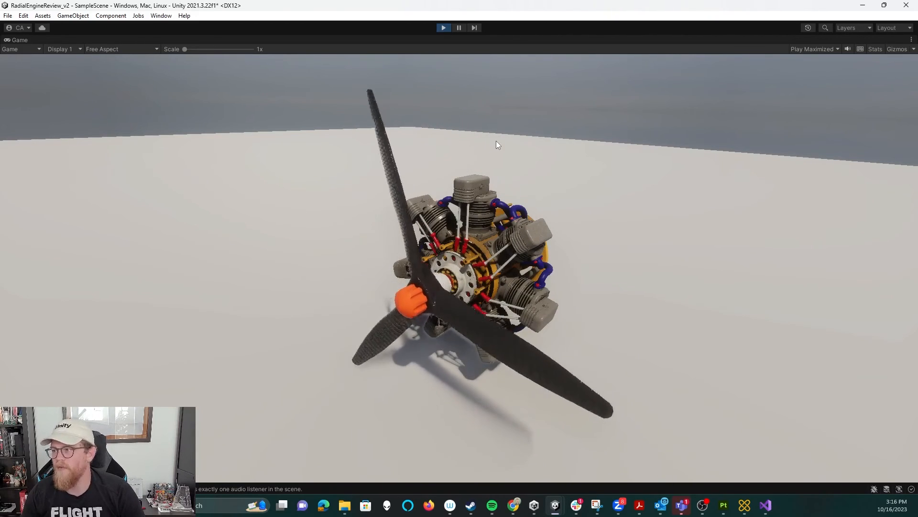
pyautogui.click(444, 28)
# Set the original Main Camera's near clipping plane to 0.1 and save the scene.
pyautogui.click(56, 66)
pyautogui.click(824, 171)
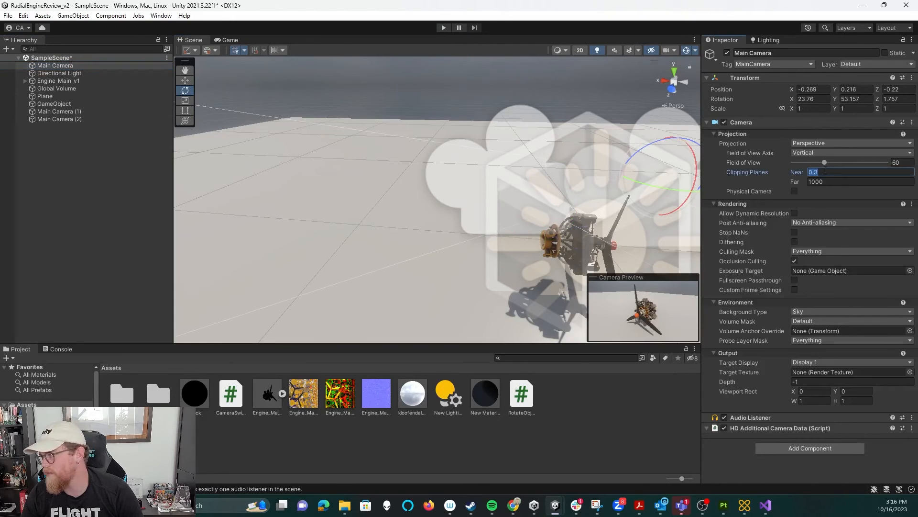
pyautogui.write('0.1')
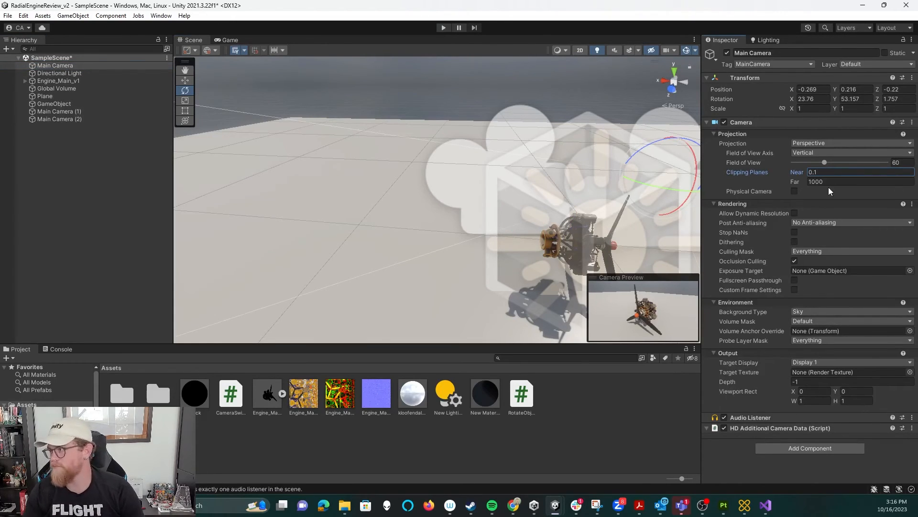
pyautogui.hotkey('ctrl', 's')
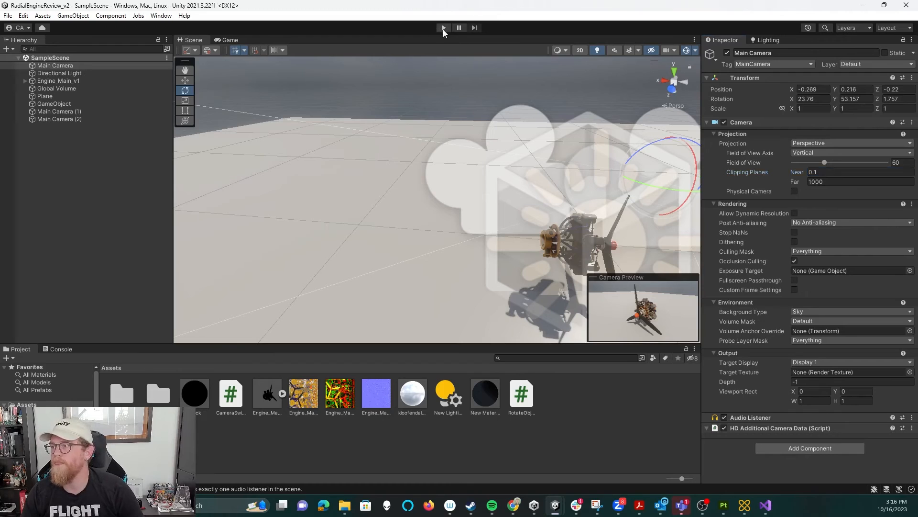
# Test the cameras in play mode before and after moving Main Camera below Main Camera (2) in the hierarchy.
pyautogui.click(443, 27)
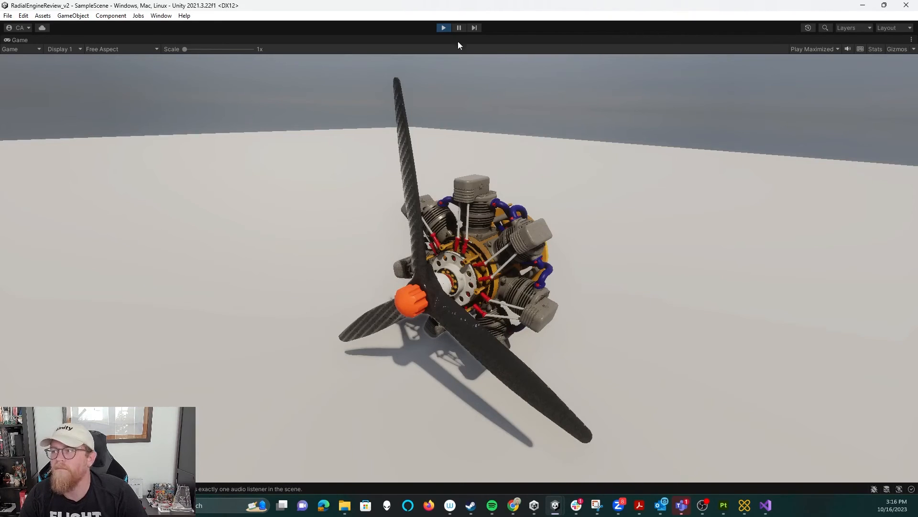
pyautogui.click(449, 27)
pyautogui.click(72, 66)
pyautogui.moveTo(75, 71); pyautogui.dragTo(76, 123)
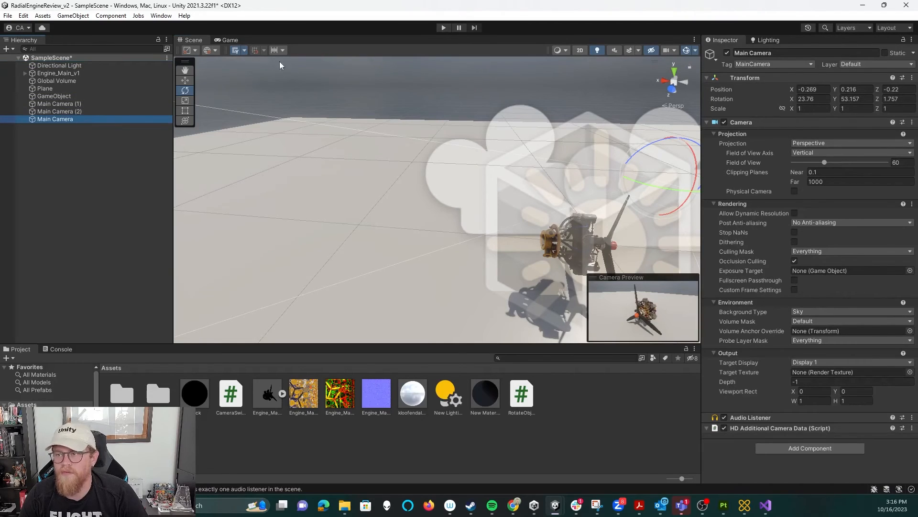
pyautogui.click(443, 27)
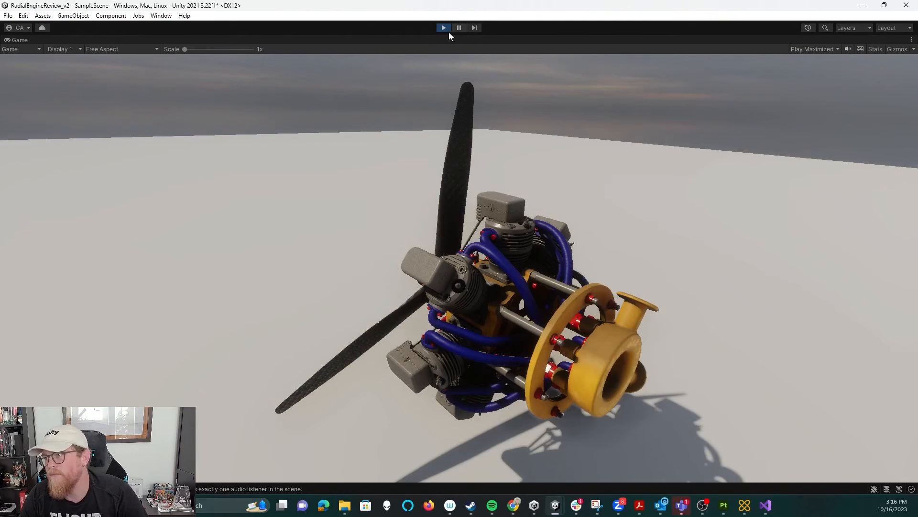
pyautogui.click(446, 30)
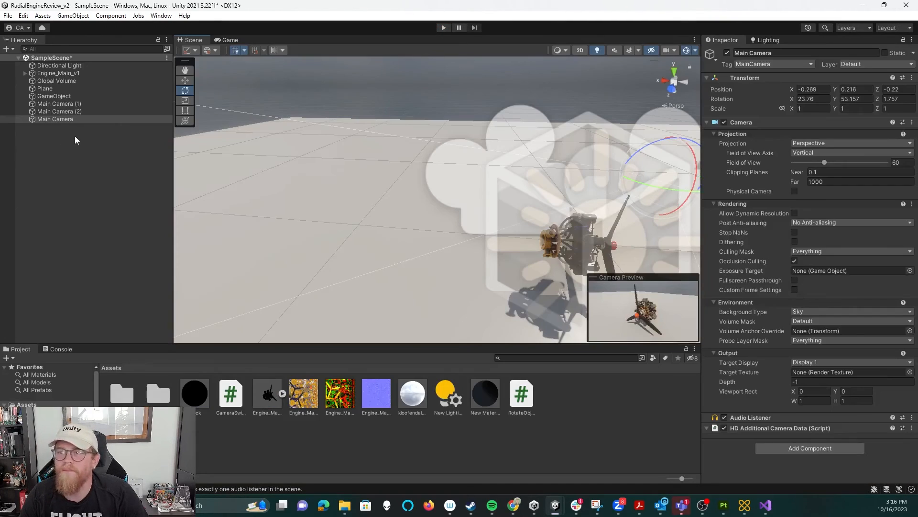
# Select the reordered Main Camera and run the scene once more to check the camera views.
pyautogui.click(68, 119)
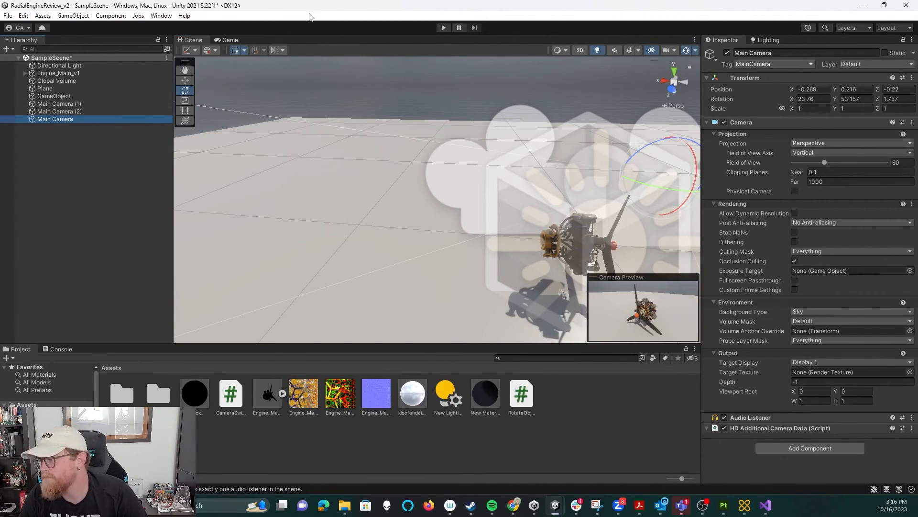
pyautogui.click(443, 27)
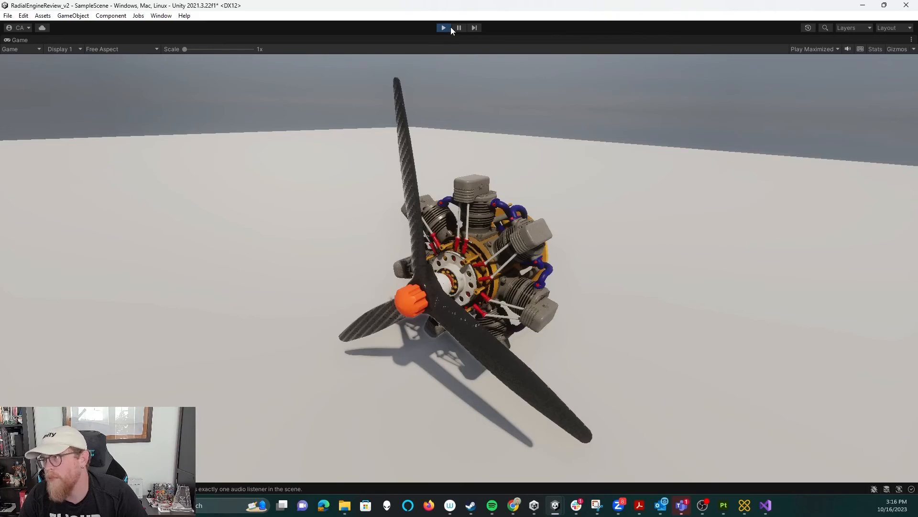
pyautogui.click(445, 27)
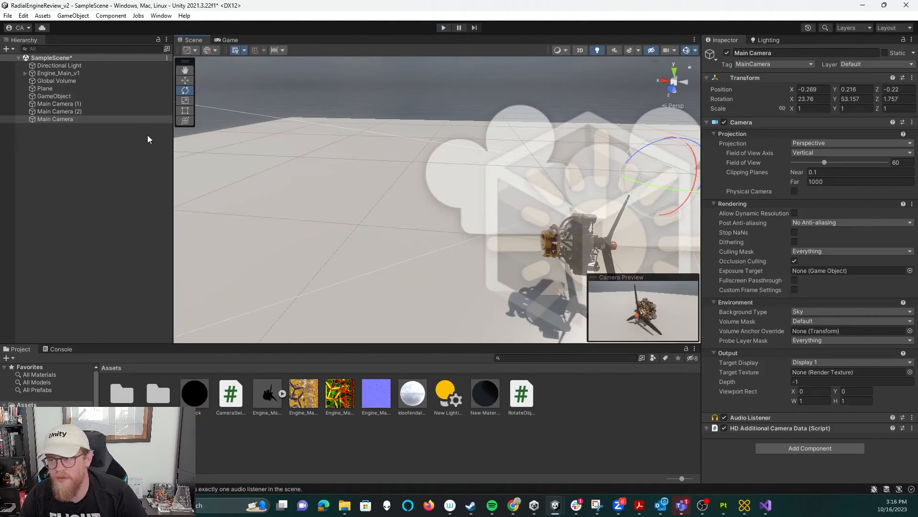
# Delete the original Main Camera and replace it with a duplicate of Main Camera (2).
pyautogui.click(71, 119)
pyautogui.press('Delete')
pyautogui.click(83, 112)
pyautogui.hotkey('ctrl', 'd')
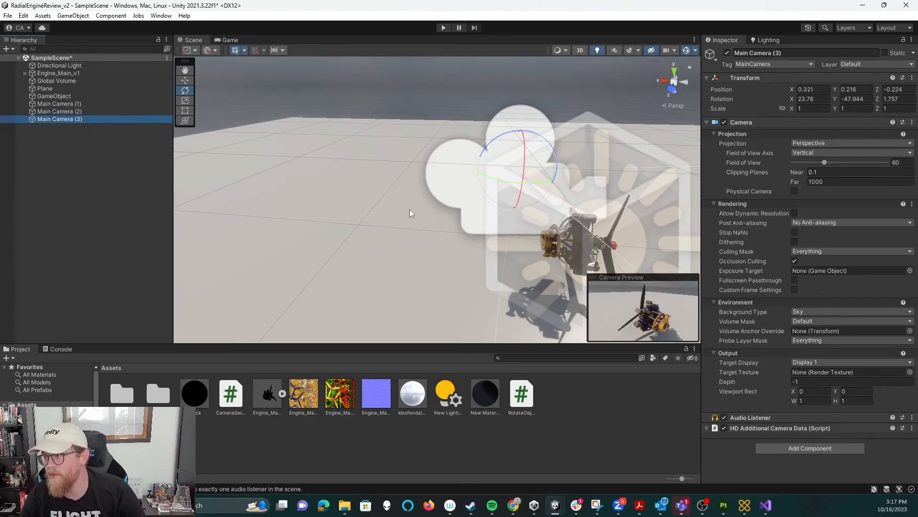
# Move and turn Main Camera (3) to face the front of the propeller, at about X -0.168, Z -0.136, Y rotation about 56.3.
pyautogui.moveTo(508, 174)
pyautogui.mouseDown()
pyautogui.moveTo(618, 166)
pyautogui.moveTo(656, 180)
pyautogui.moveTo(521, 168)
pyautogui.mouseUp()
pyautogui.press('e')
pyautogui.press('w')
pyautogui.click(616, 171)
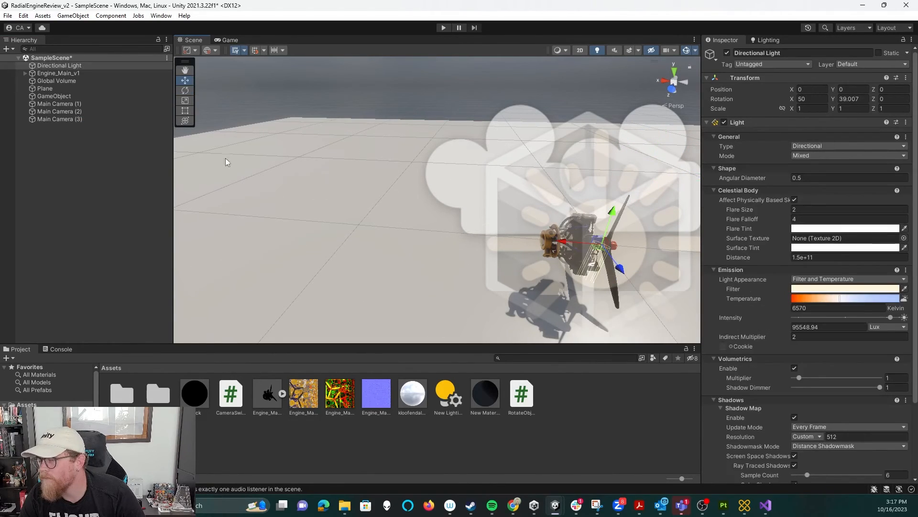
pyautogui.click(91, 118)
pyautogui.keyDown('alt'); pyautogui.moveTo(650, 210); pyautogui.dragTo(550, 225); pyautogui.keyUp('alt')
pyautogui.moveTo(617, 232); pyautogui.dragTo(489, 154, button='middle')
pyautogui.moveTo(489, 153); pyautogui.dragTo(420, 168)
pyautogui.press('e')
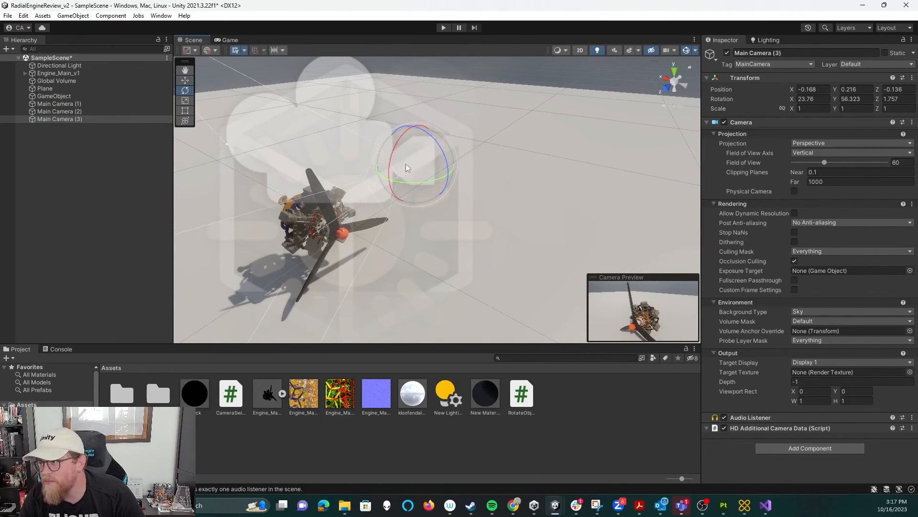
# Re-aim Main Camera (3) at the propeller with local handles and widen its field of view to 96.
pyautogui.click(210, 49)
pyautogui.click(225, 71)
pyautogui.moveTo(417, 130); pyautogui.dragTo(408, 124)
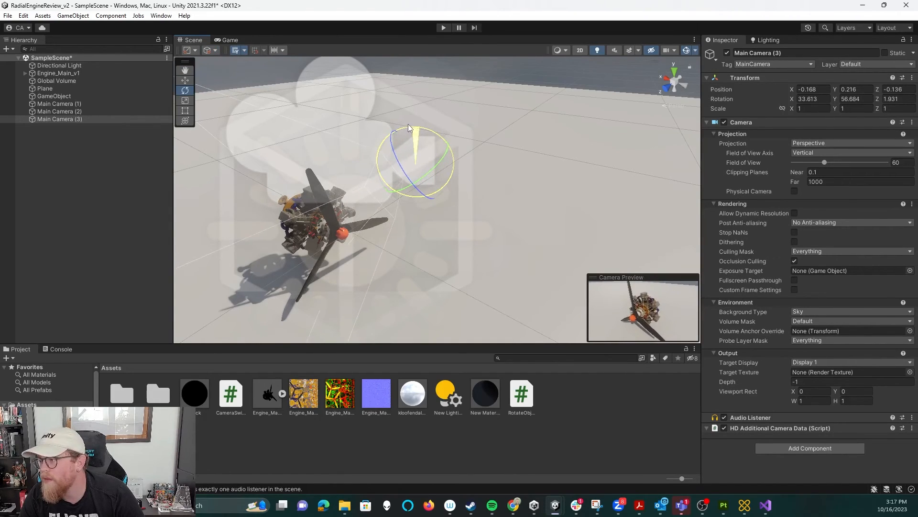
pyautogui.moveTo(823, 163); pyautogui.dragTo(842, 163)
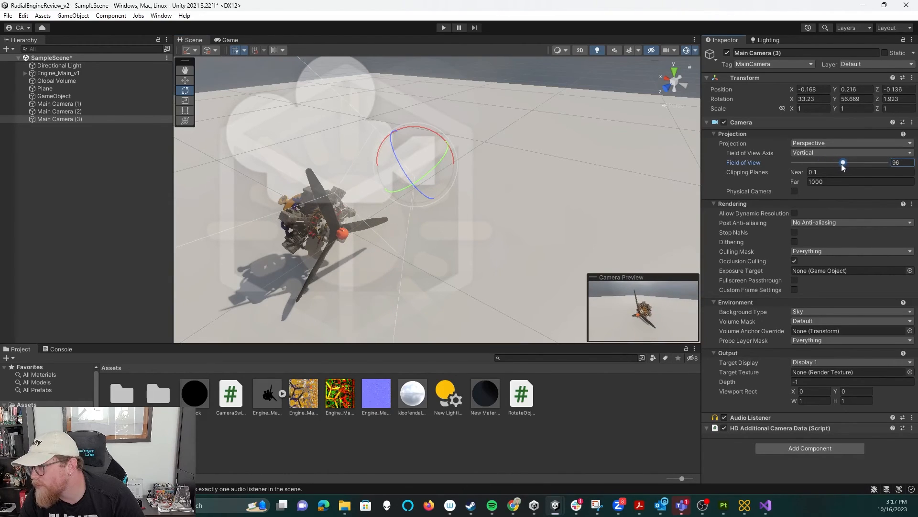
pyautogui.moveTo(402, 176)
pyautogui.mouseDown()
pyautogui.moveTo(384, 180)
pyautogui.moveTo(398, 187)
pyautogui.mouseUp()
pyautogui.press('e')
pyautogui.moveTo(402, 143); pyautogui.dragTo(395, 193)
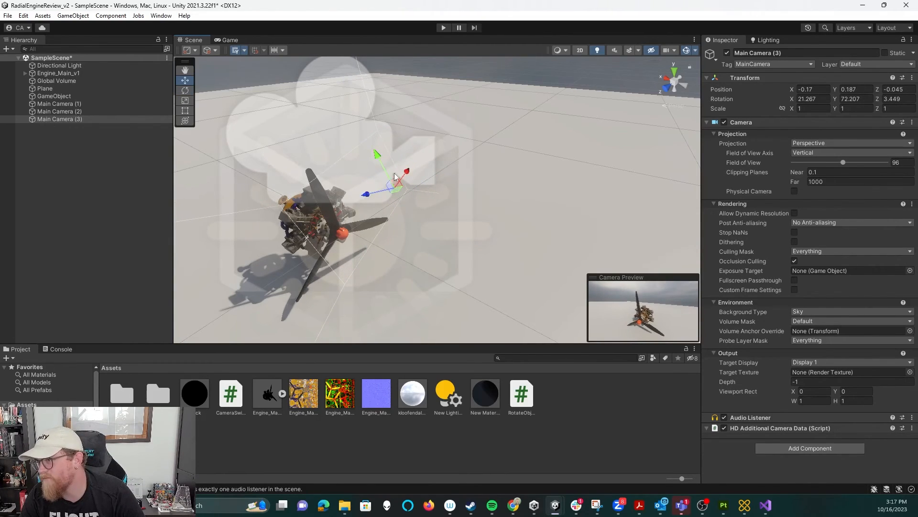
pyautogui.moveTo(377, 156); pyautogui.dragTo(383, 163)
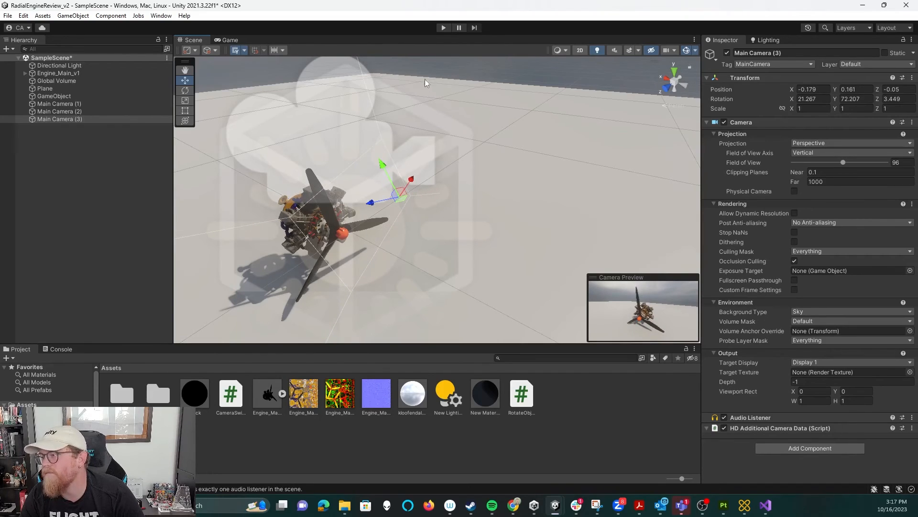
# Run the scene in play mode to check the front camera's view of the spinning propeller and its shadow.
pyautogui.click(442, 28)
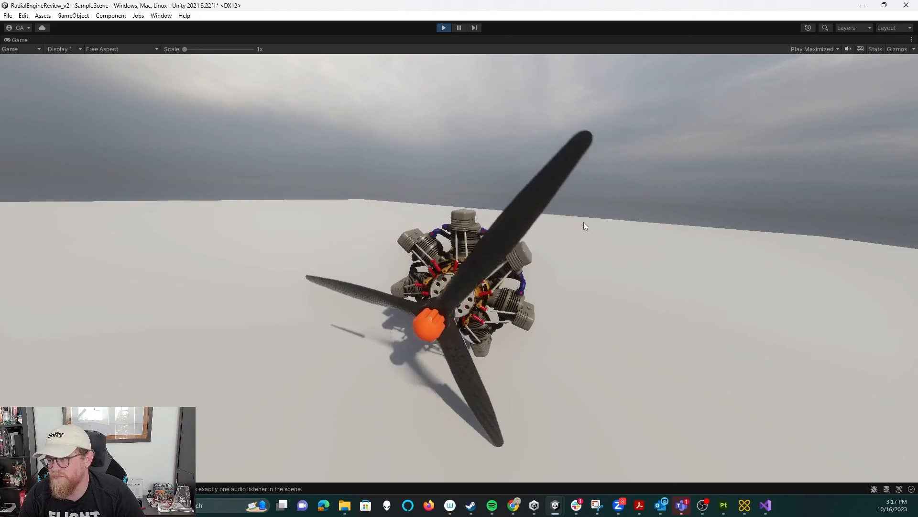
pyautogui.click(443, 27)
pyautogui.click(472, 231)
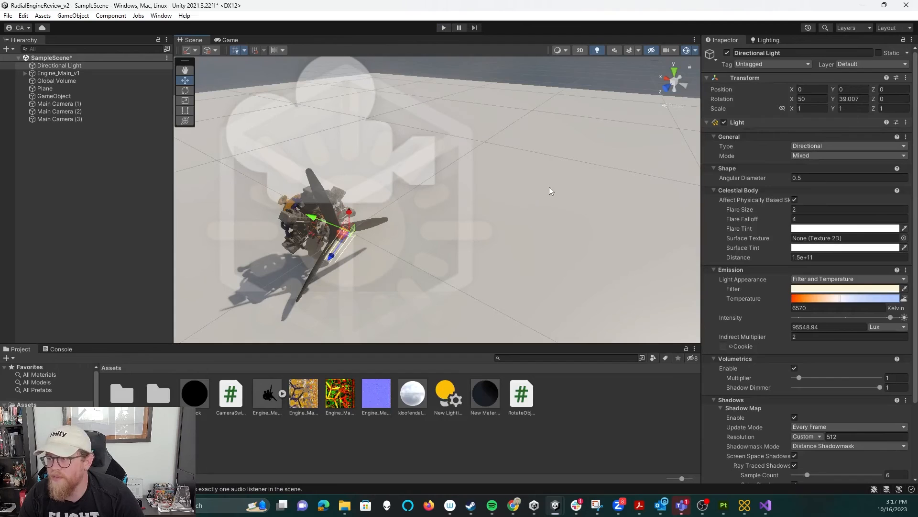
pyautogui.click(526, 186)
# Set the Directional Light's ray traced shadow sample count to 2.
pyautogui.press('`')
pyautogui.moveTo(331, 237); pyautogui.dragTo(335, 250)
pyautogui.keyDown('alt'); pyautogui.moveTo(511, 291); pyautogui.dragTo(506, 236); pyautogui.keyUp('alt')
pyautogui.click(71, 66)
pyautogui.scroll(-5, 739, 315)
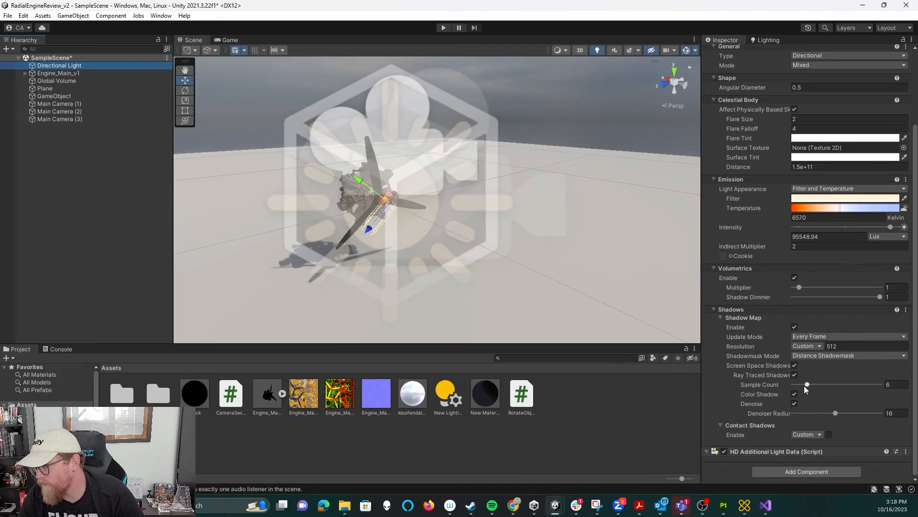
pyautogui.moveTo(810, 384); pyautogui.dragTo(814, 386)
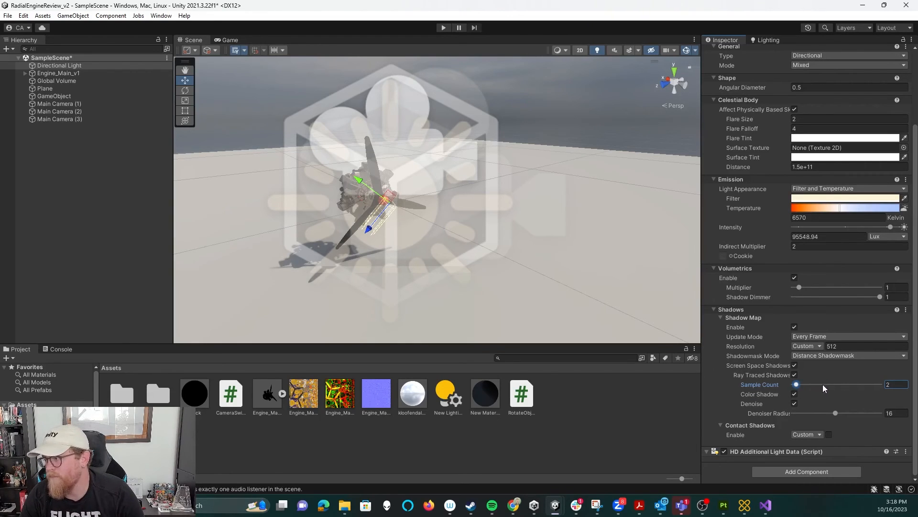
# Toggle the Plane's Static flag off and on, regenerate the scene lighting, and check the shadows in play mode.
pyautogui.click(597, 215)
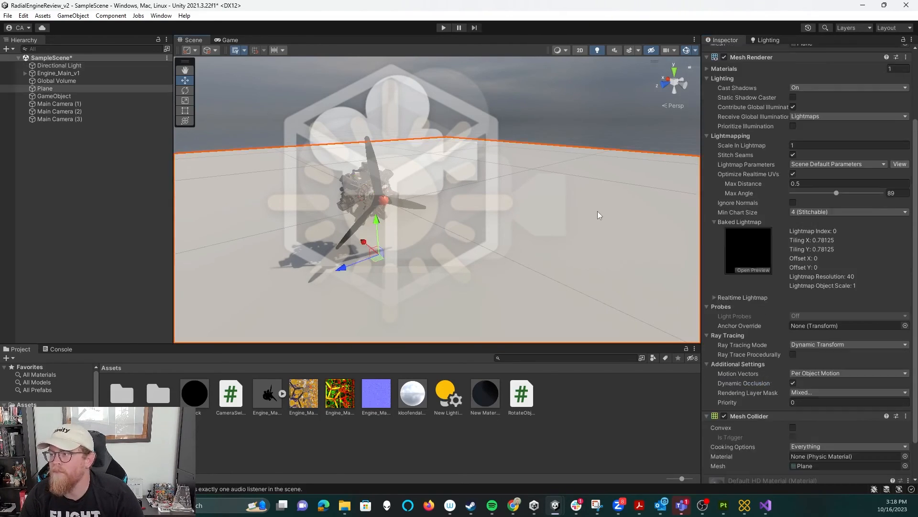
pyautogui.scroll(4, 875, 63)
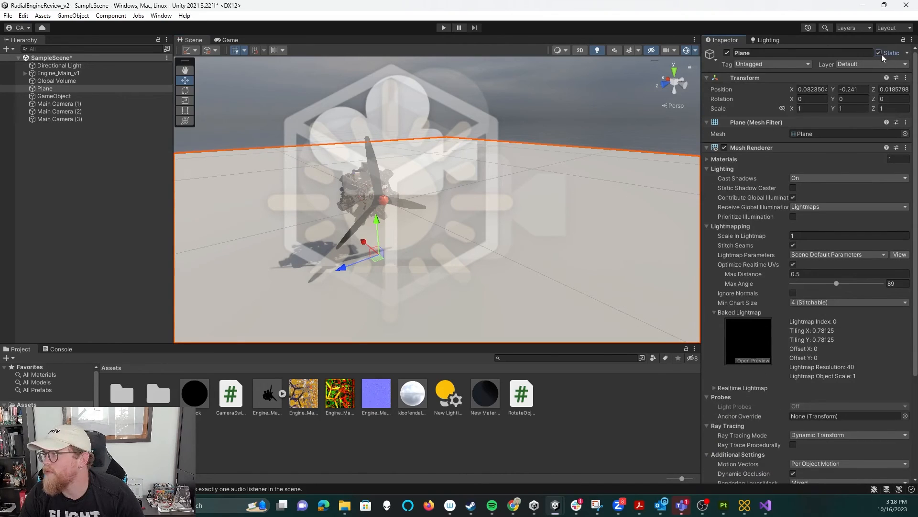
pyautogui.click(879, 53)
pyautogui.click(879, 53)
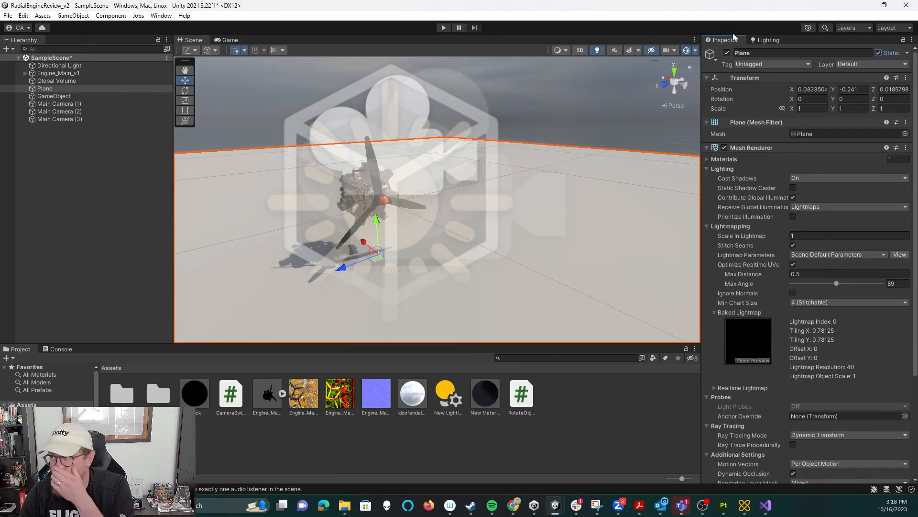
pyautogui.click(767, 40)
pyautogui.click(868, 416)
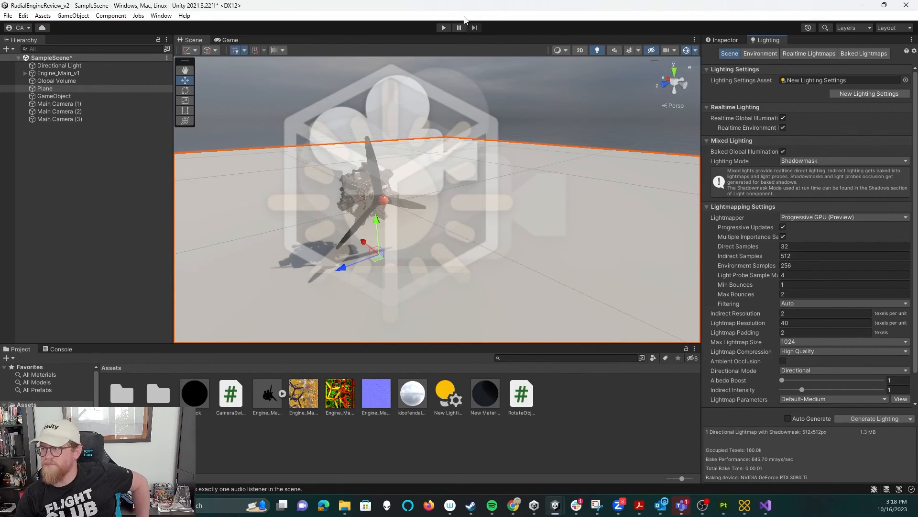
pyautogui.click(444, 27)
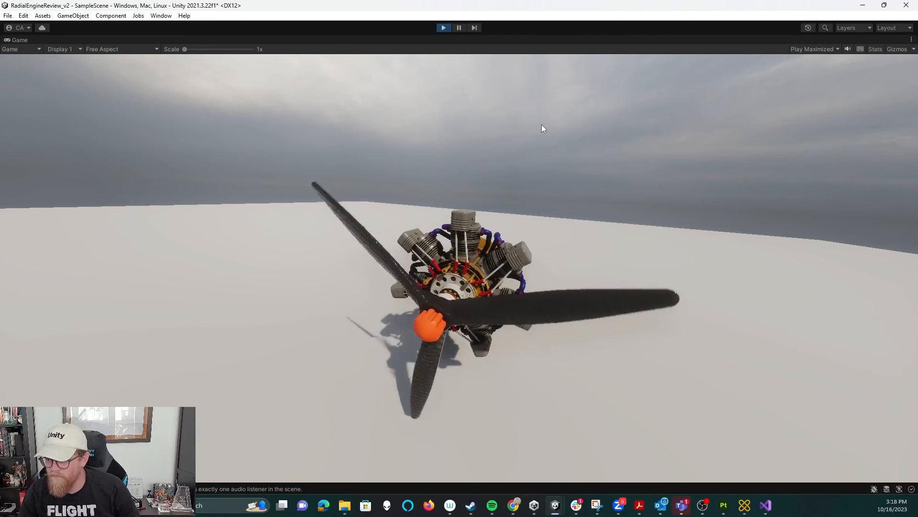
pyautogui.click(443, 27)
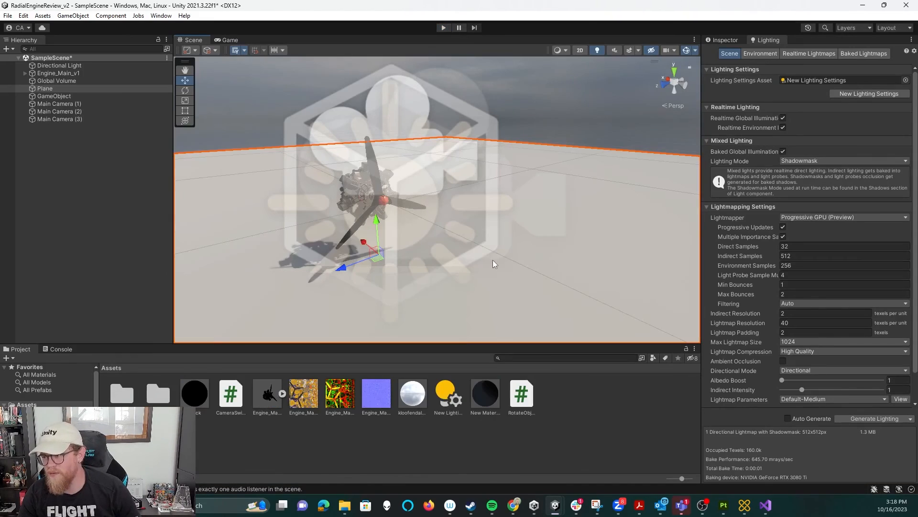
pyautogui.moveTo(493, 246)
pyautogui.keyDown('alt'); pyautogui.mouseDown()
pyautogui.moveTo(459, 201)
pyautogui.moveTo(383, 194)
pyautogui.moveTo(445, 220)
pyautogui.moveTo(564, 246)
pyautogui.moveTo(483, 251)
pyautogui.mouseUp(); pyautogui.keyUp('alt')
# Set Main Camera (3)'s clipping planes to 0.05 near and 100000 far, and test the view in play mode.
pyautogui.click(67, 104)
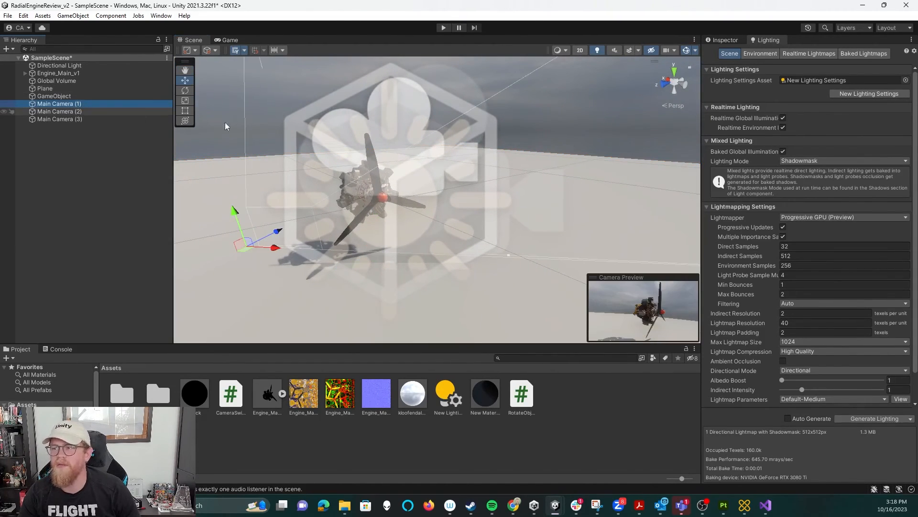
pyautogui.click(732, 41)
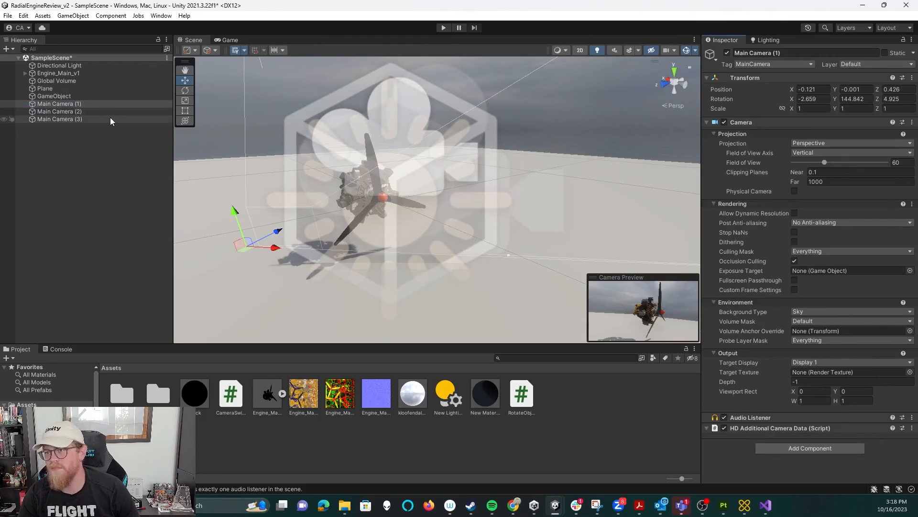
pyautogui.click(96, 119)
pyautogui.click(828, 182)
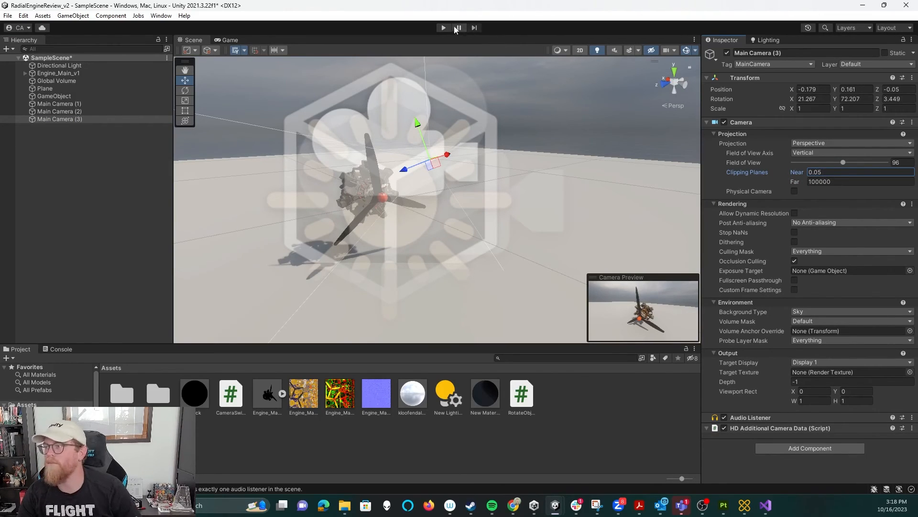
pyautogui.click(443, 28)
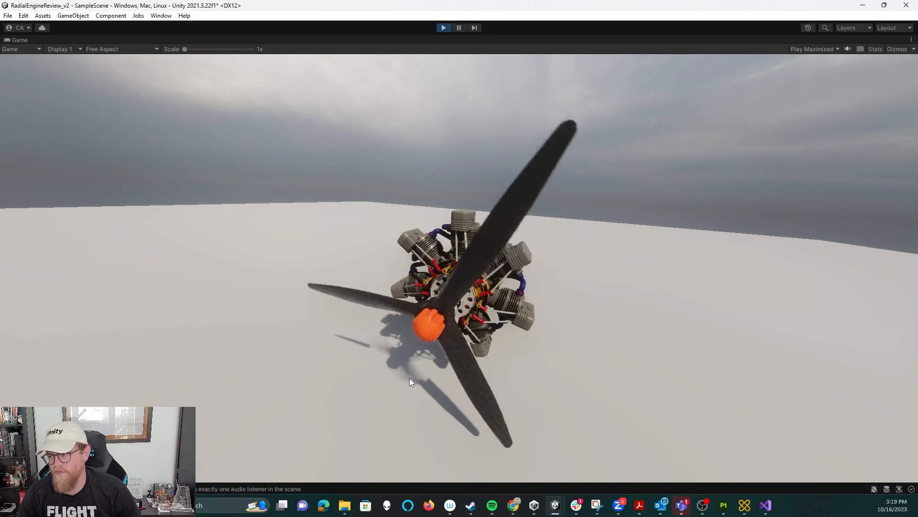
pyautogui.click(443, 27)
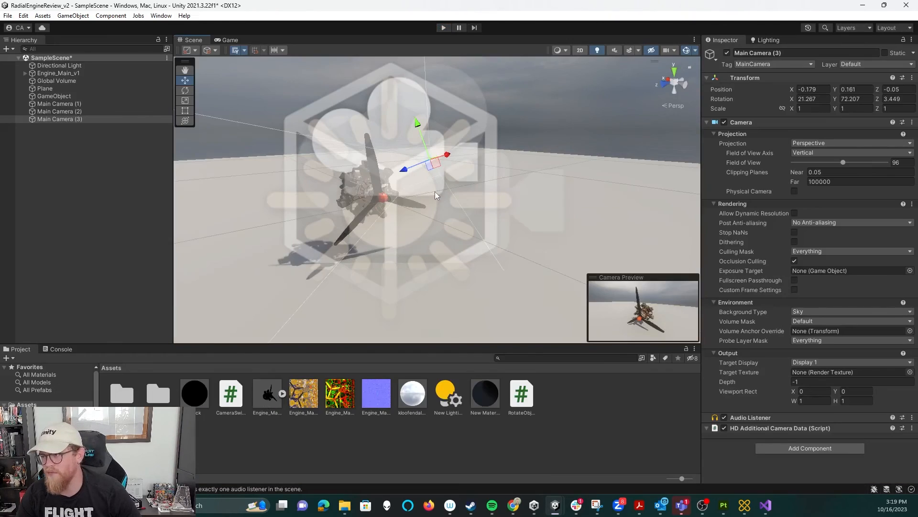
# Delete Main Camera (3) and replace it with a fresh duplicate of Main Camera (2).
pyautogui.press('Delete')
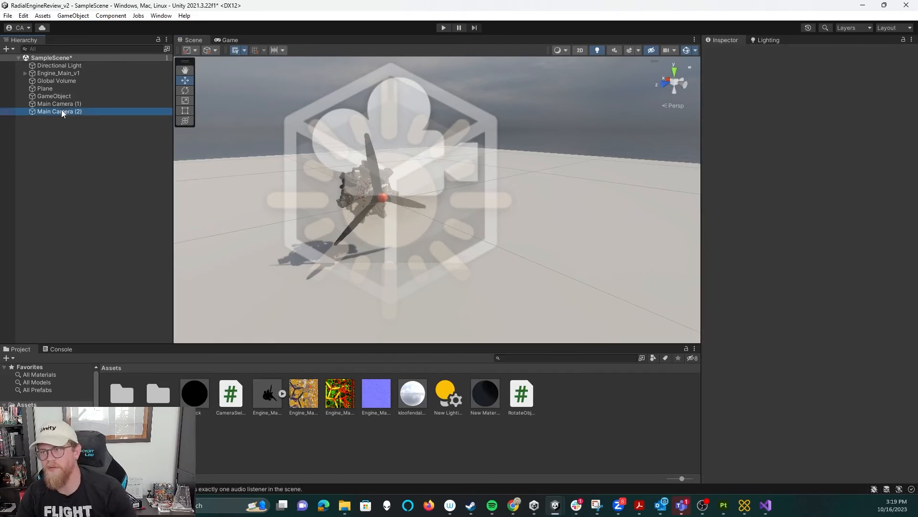
pyautogui.click(62, 112)
pyautogui.hotkey('ctrl', 'd')
# Position the new Main Camera (3) facing the propeller at about X -0.317, Z -0.076, Y rotation about 84.6, using global handles, and test it in play mode.
pyautogui.keyDown('alt'); pyautogui.moveTo(223, 149); pyautogui.dragTo(533, 189); pyautogui.keyUp('alt')
pyautogui.click(215, 50)
pyautogui.click(225, 61)
pyautogui.moveTo(331, 147); pyautogui.dragTo(374, 134)
pyautogui.press('e')
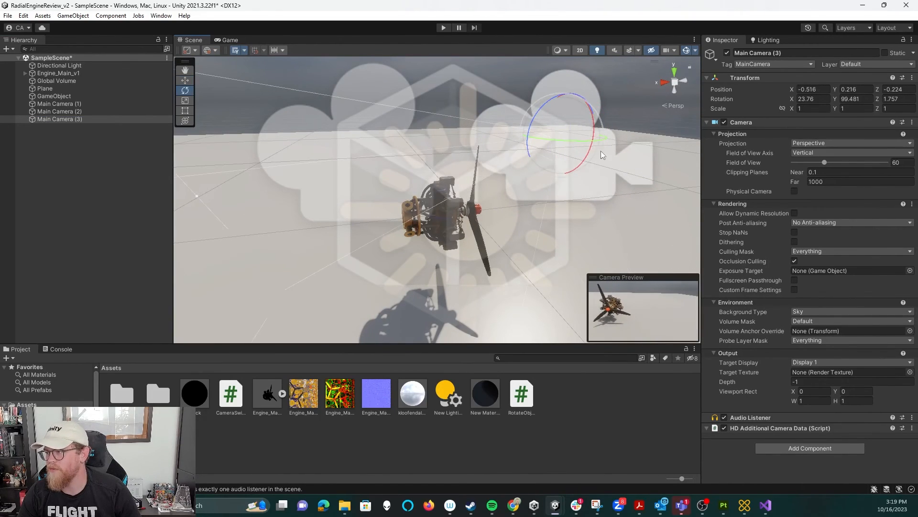
pyautogui.moveTo(533, 140); pyautogui.dragTo(560, 143)
pyautogui.click(444, 28)
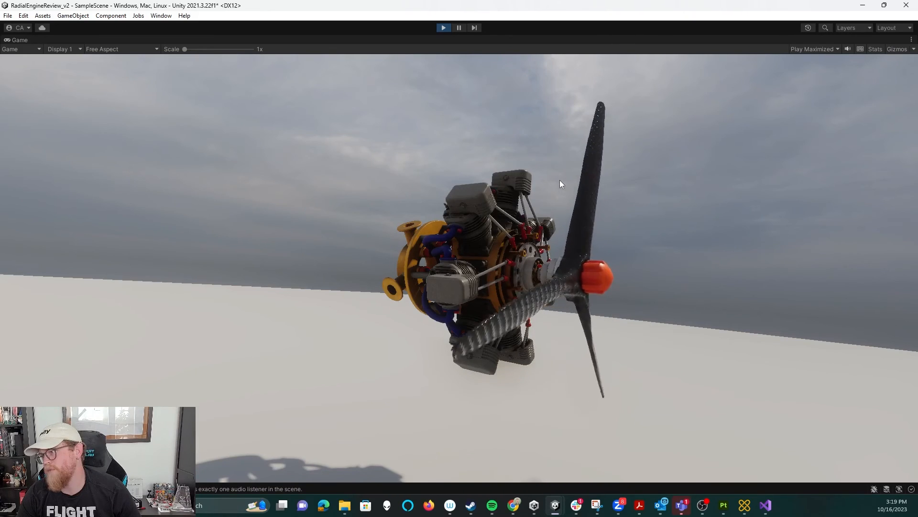
pyautogui.click(442, 28)
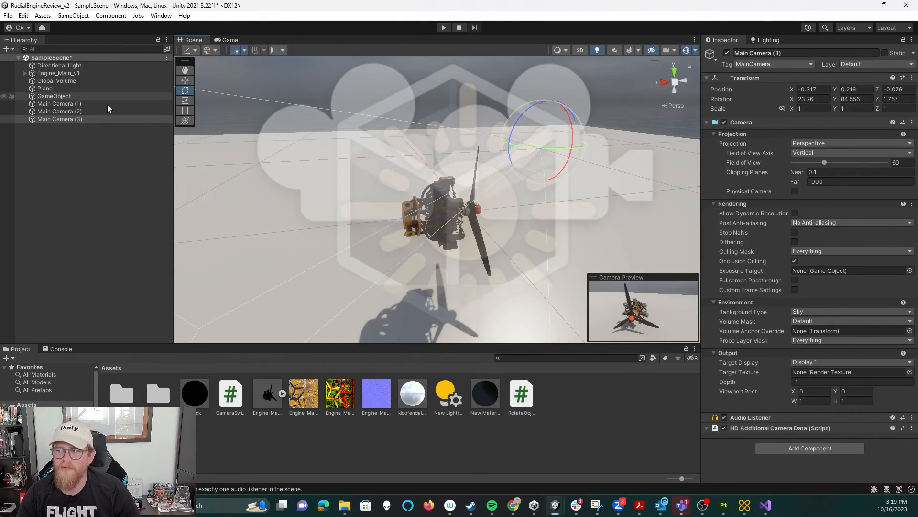
# Disable Rotate Clockwise in the Rotate Object script on the propeller's parent GameObject inside Engine_Main_v1, and test the spin in play mode.
pyautogui.click(24, 73)
pyautogui.scroll(-10, 108, 211)
pyautogui.scroll(-10, 96, 248)
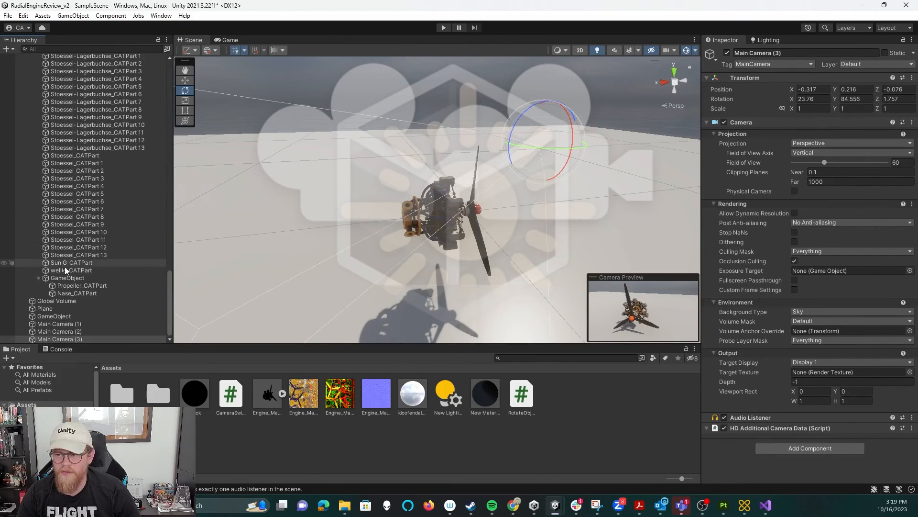
pyautogui.click(67, 278)
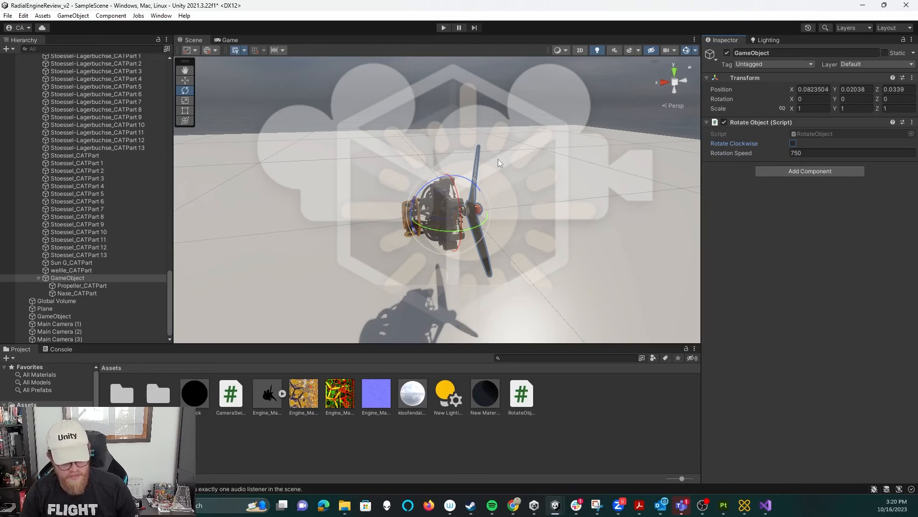
pyautogui.click(443, 28)
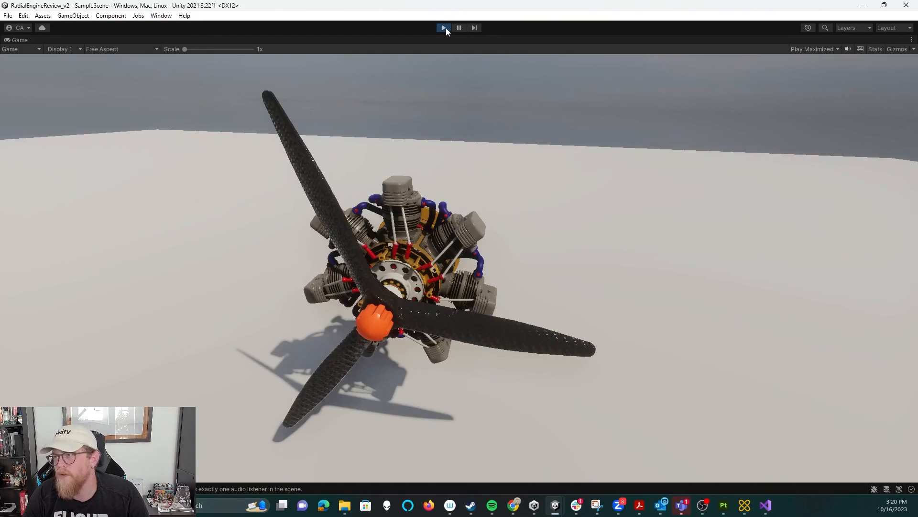
pyautogui.click(444, 27)
pyautogui.click(8, 16)
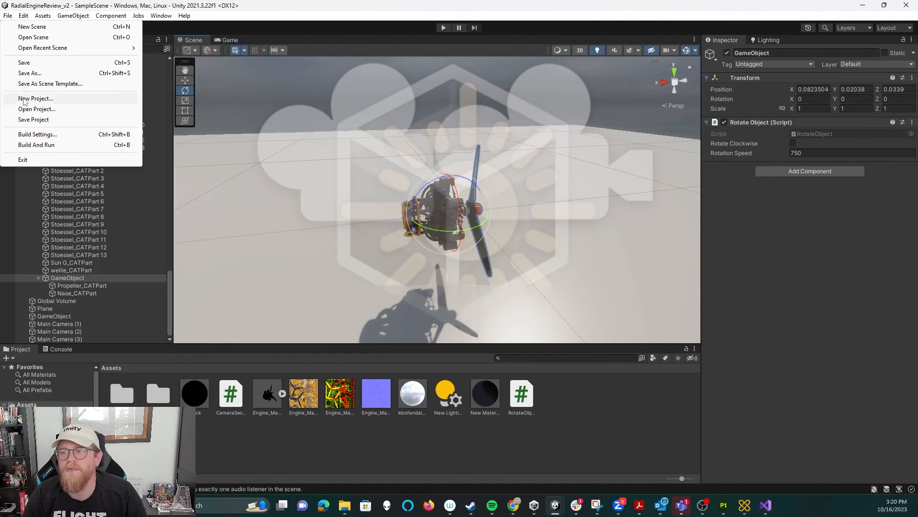
pyautogui.click(54, 145)
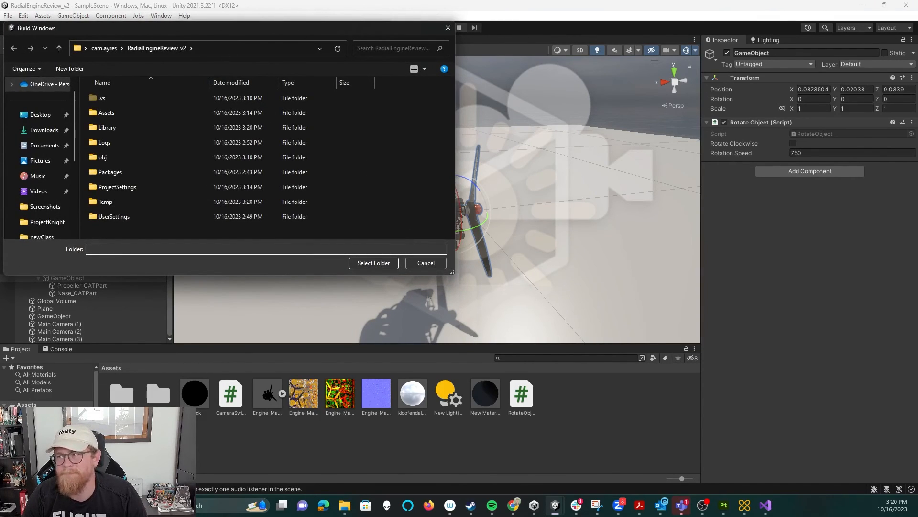
pyautogui.click(447, 28)
# Build and run the project for Windows from the build settings, outputting to a new folder named builds.
pyautogui.click(8, 16)
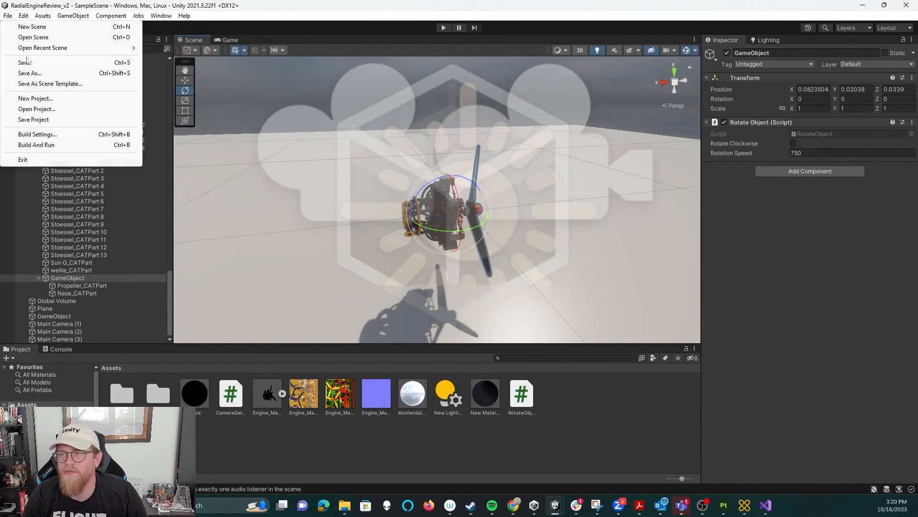
pyautogui.click(54, 136)
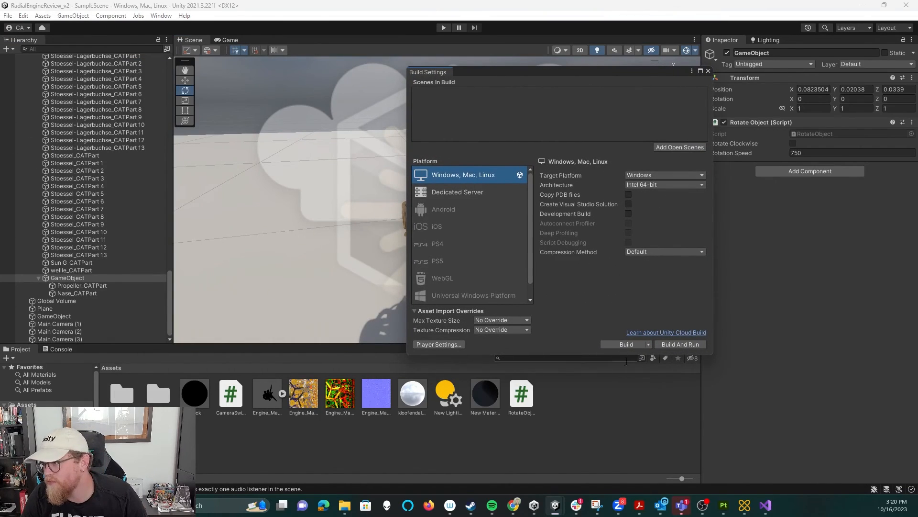
pyautogui.click(670, 344)
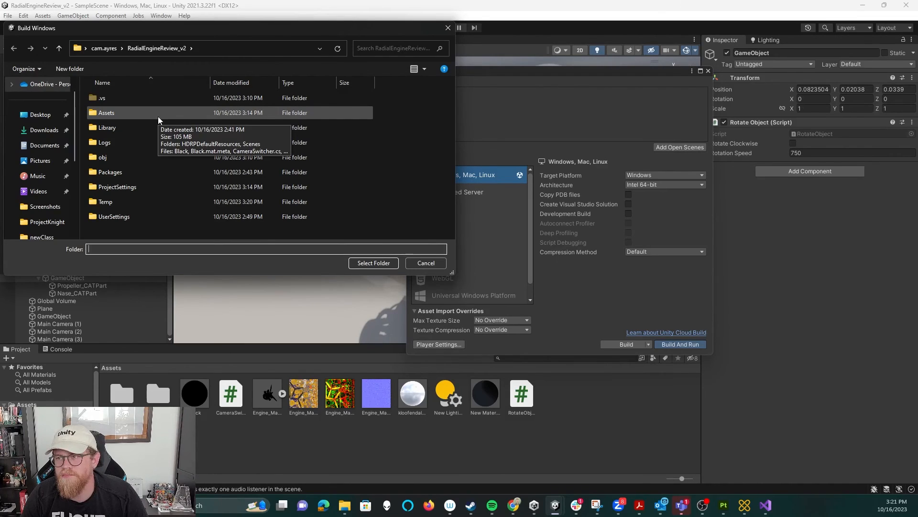
pyautogui.click(76, 69)
pyautogui.write('builds')
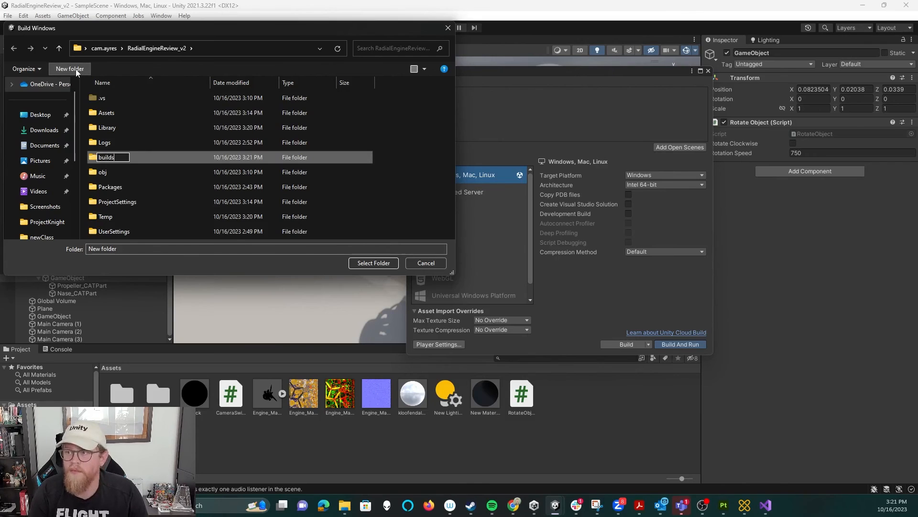
pyautogui.press('Return')
pyautogui.click(377, 264)
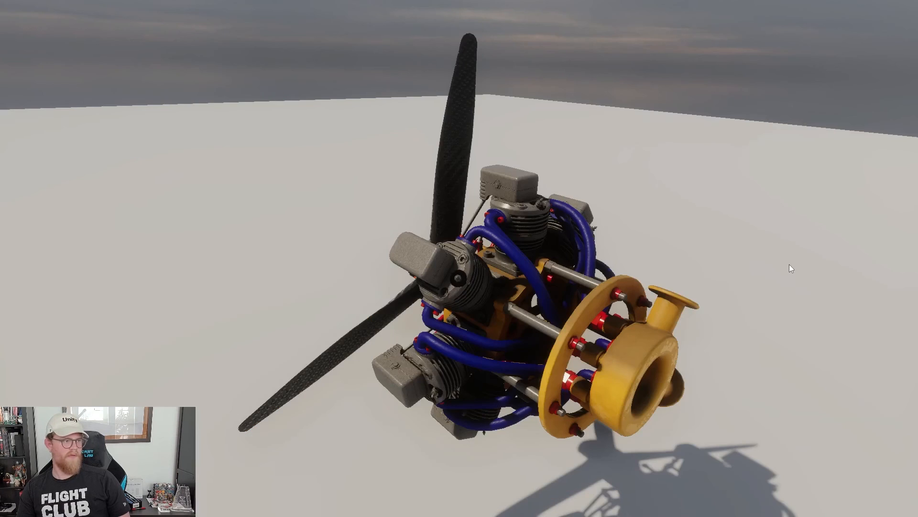
# Test the propeller's spacebar control and switch among cameras 1, 2 and 3 in the built application.
pyautogui.press('space')
pyautogui.press('space')
pyautogui.press('space')
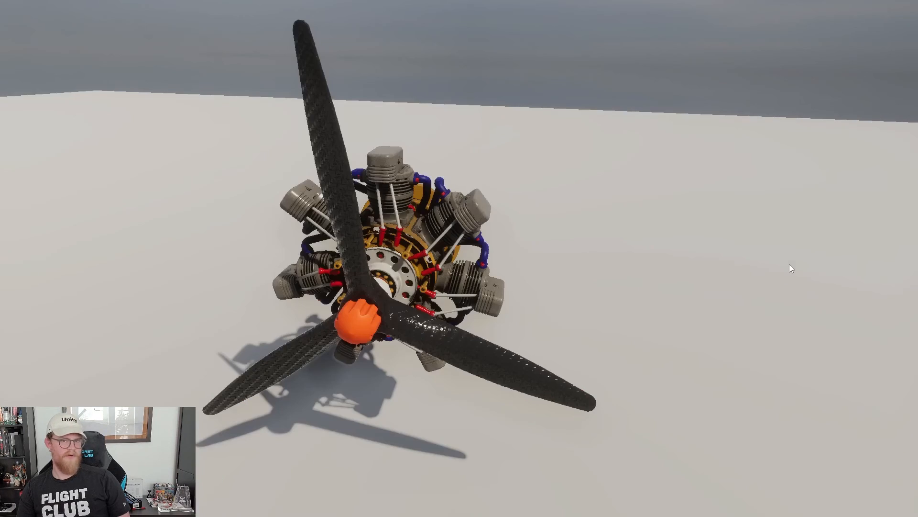
pyautogui.press('2')
pyautogui.press('3')
pyautogui.press('2')
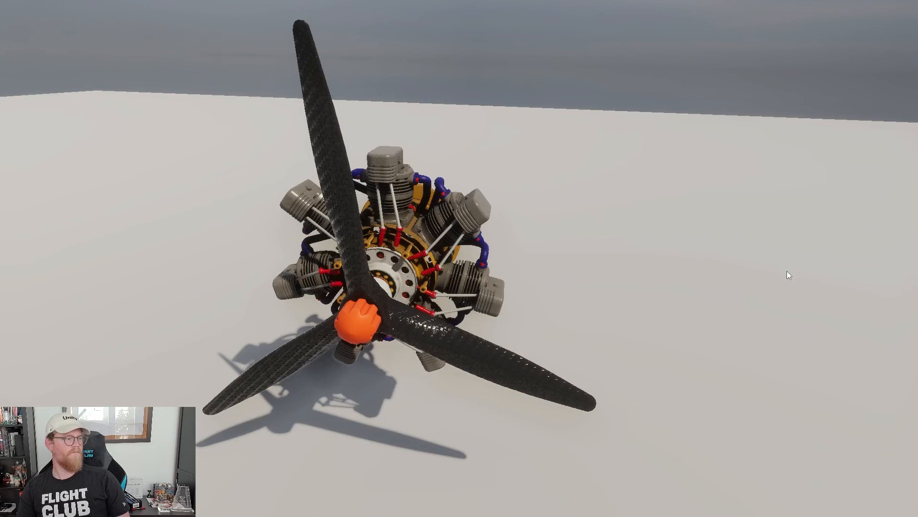
pyautogui.press('1')
pyautogui.press('3')
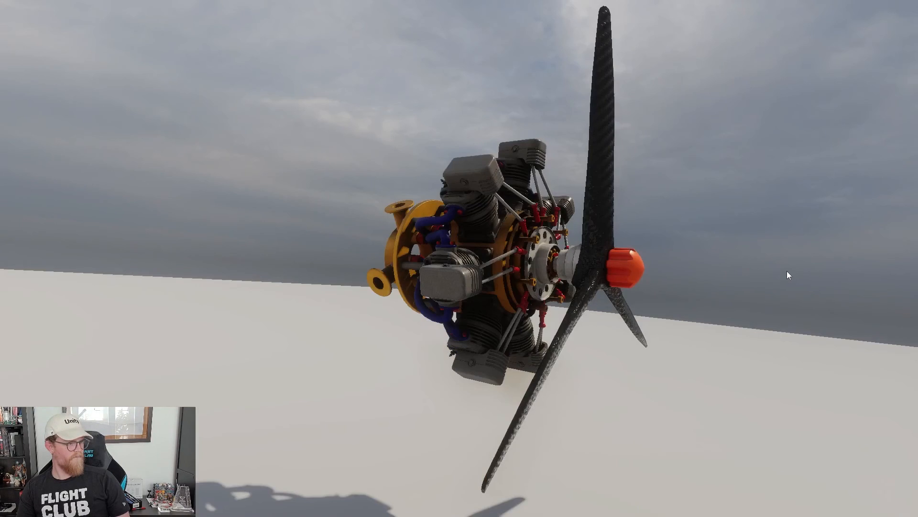